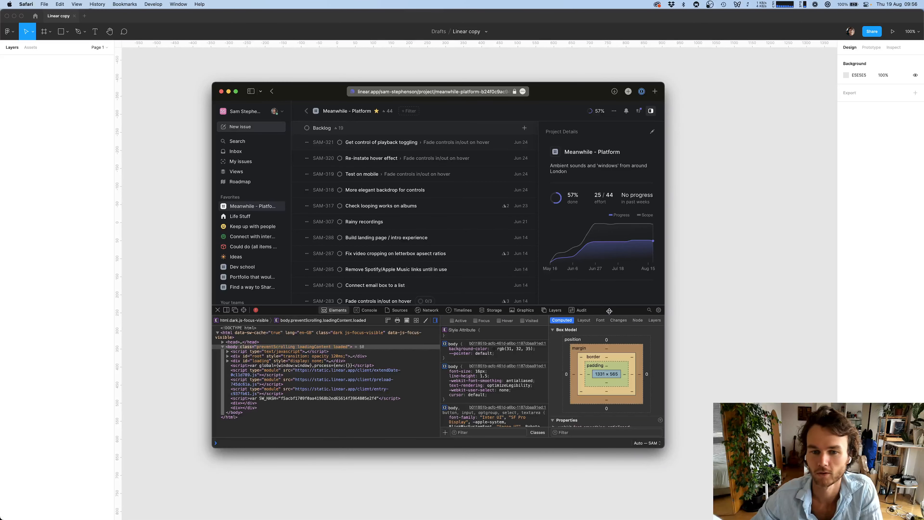
Select the "Get control of playback toggling" issue title on the Linear page for inspection in the web inspector
{"action": "left_click_drag", "start_coordinate": [554, 88], "coordinate": [511, 94]}
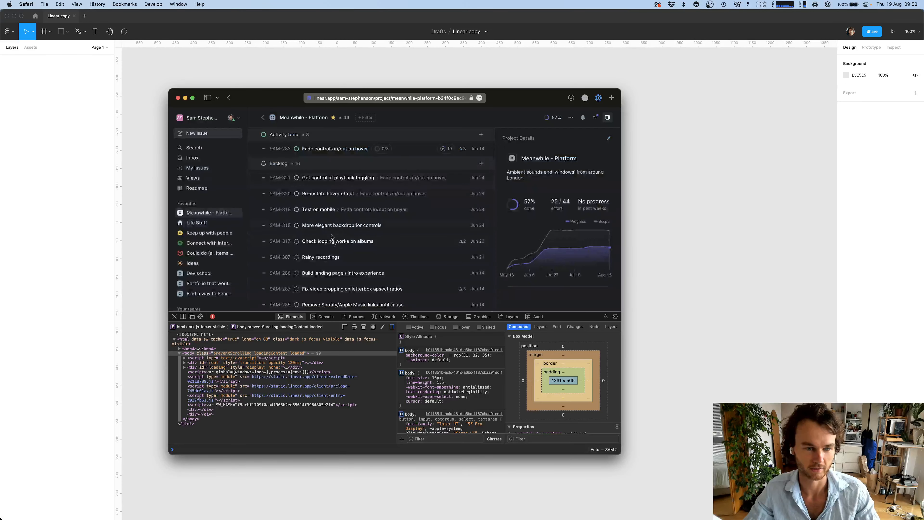
{"action": "left_click", "coordinate": [200, 317]}
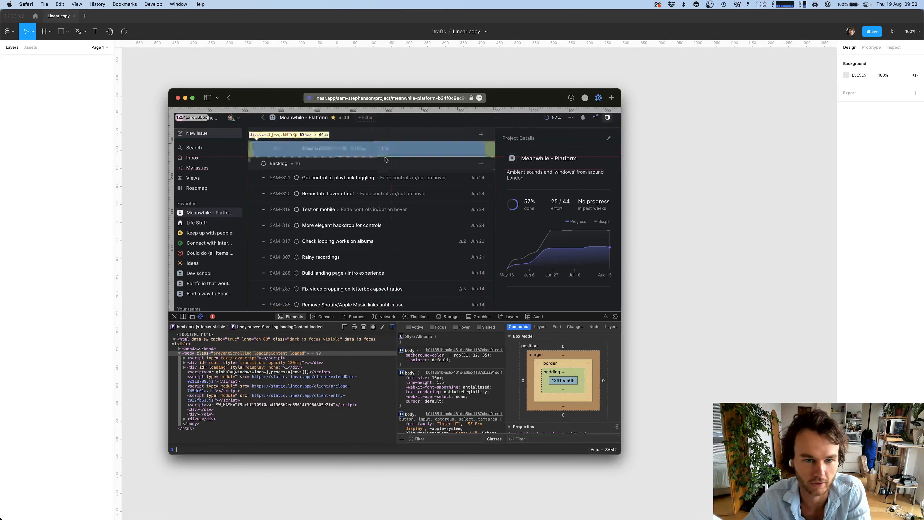
{"action": "left_click", "coordinate": [454, 183]}
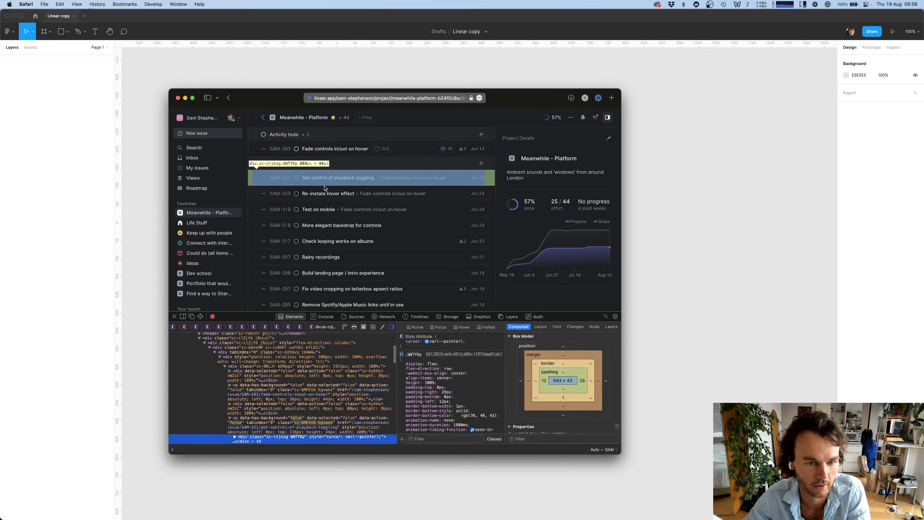
{"action": "left_click", "coordinate": [198, 317]}
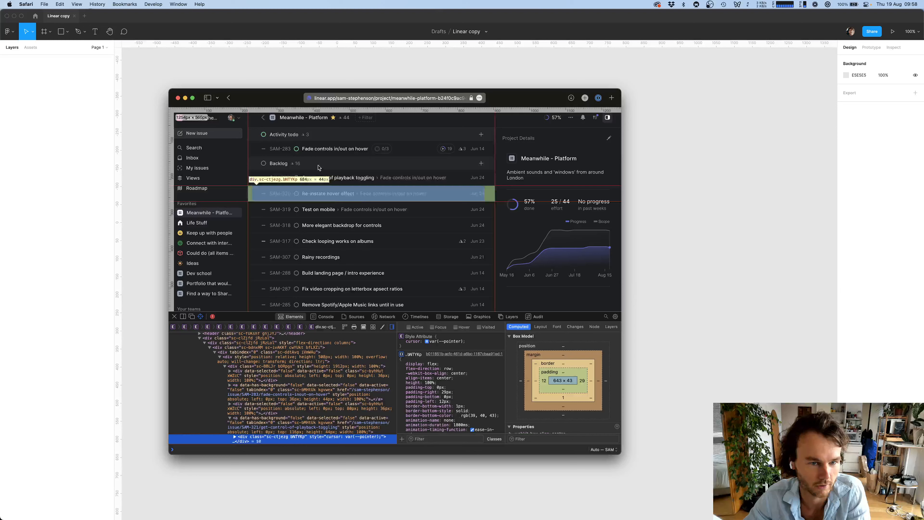
{"action": "left_click", "coordinate": [330, 181]}
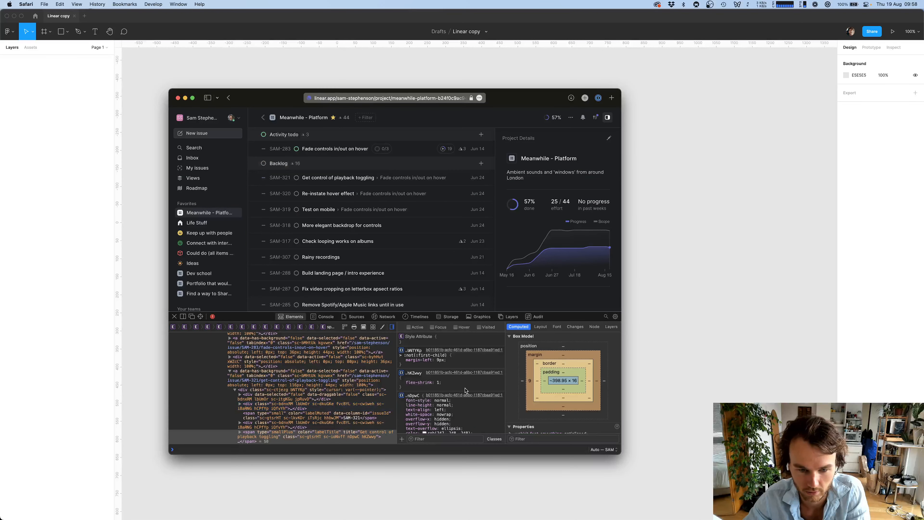
Examine the issue title's font family, size, weight, colour and spacing in its style rules and computed properties
{"action": "scroll", "coordinate": [451, 382], "scroll_direction": "down", "scroll_amount": 5}
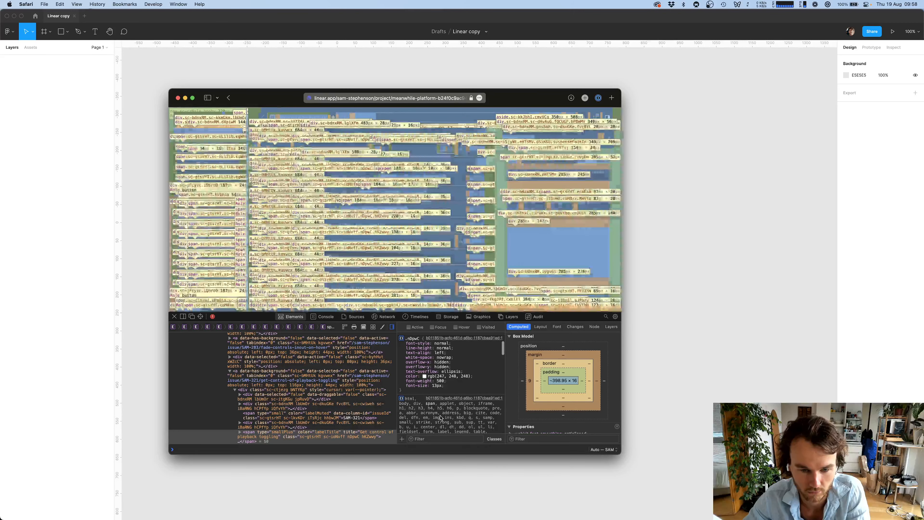
{"action": "scroll", "coordinate": [455, 393], "scroll_direction": "down", "scroll_amount": 2}
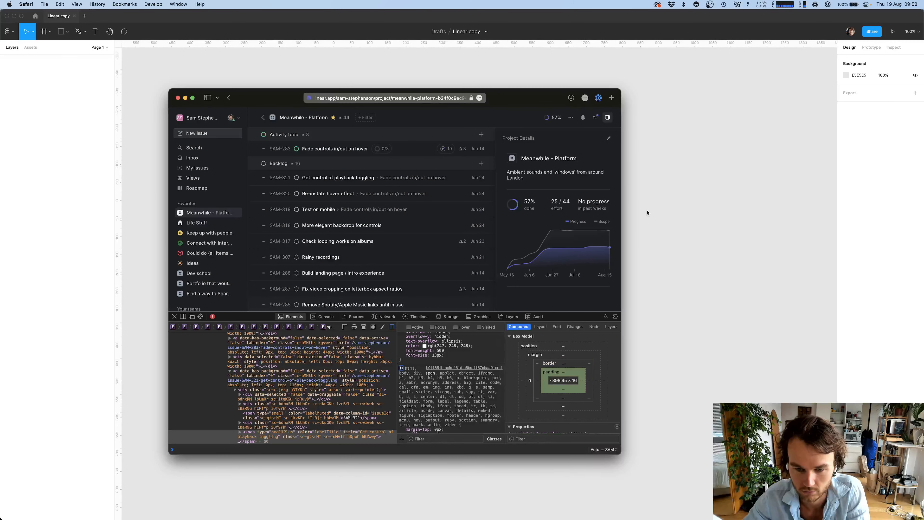
{"action": "scroll", "coordinate": [560, 378], "scroll_direction": "down", "scroll_amount": 5}
{"action": "scroll", "coordinate": [552, 384], "scroll_direction": "down", "scroll_amount": 5}
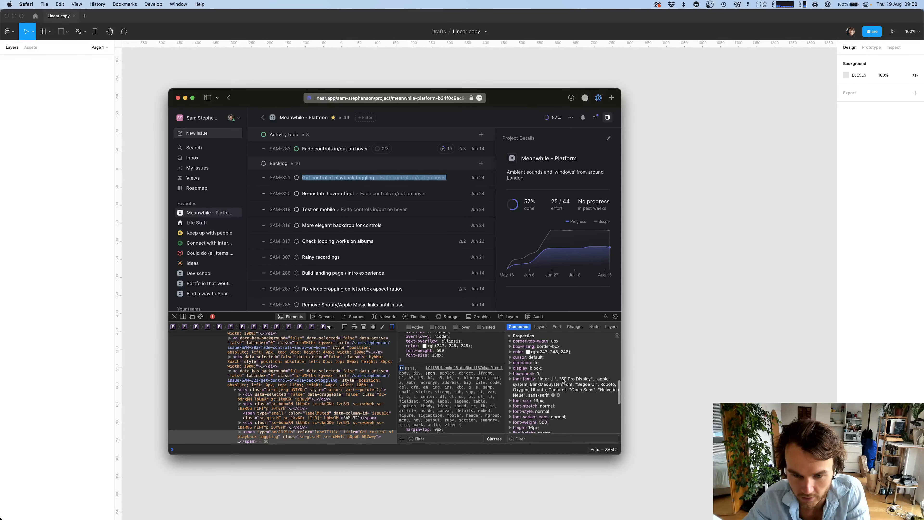
{"action": "scroll", "coordinate": [569, 380], "scroll_direction": "down", "scroll_amount": 5}
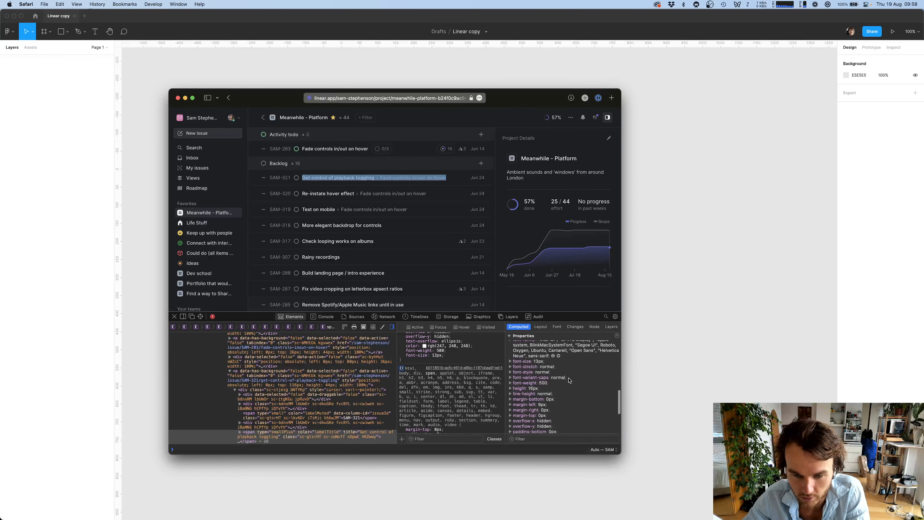
{"action": "scroll", "coordinate": [570, 379], "scroll_direction": "down", "scroll_amount": 5}
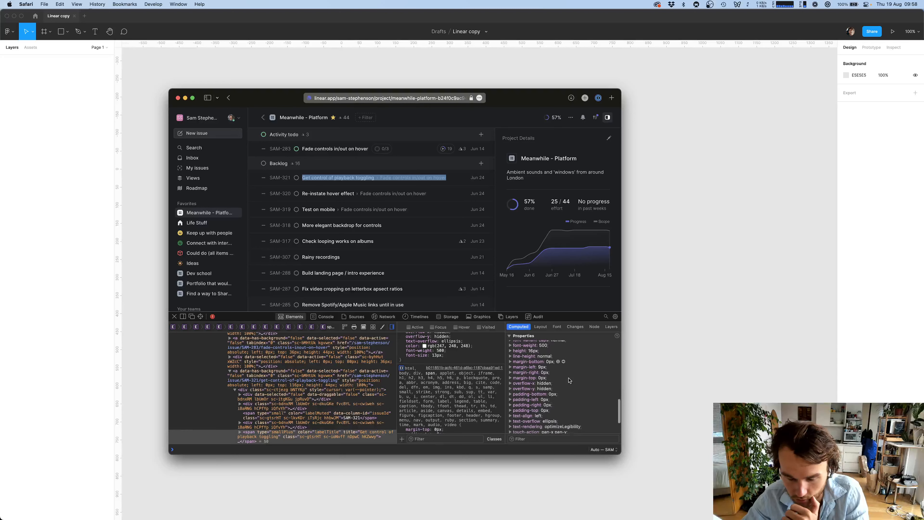
{"action": "scroll", "coordinate": [569, 380], "scroll_direction": "down", "scroll_amount": 3}
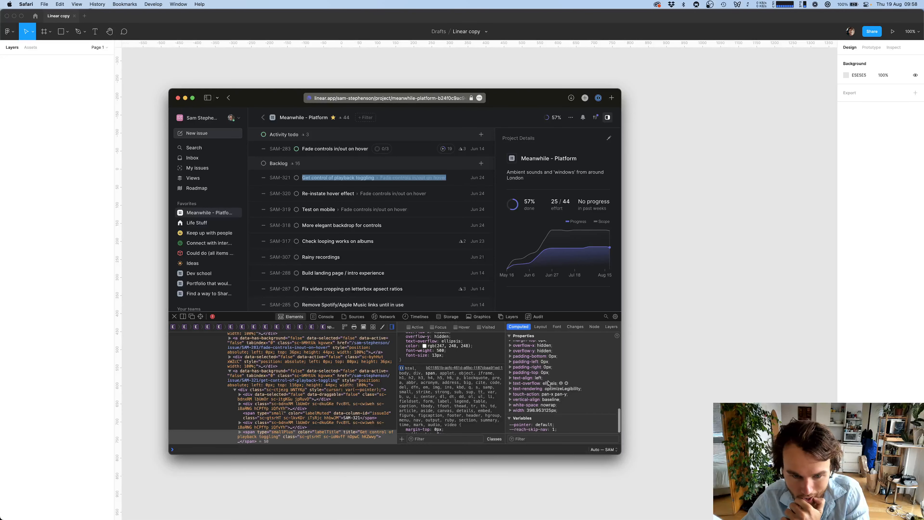
{"action": "scroll", "coordinate": [469, 377], "scroll_direction": "up", "scroll_amount": 1}
{"action": "scroll", "coordinate": [469, 376], "scroll_direction": "up", "scroll_amount": 2}
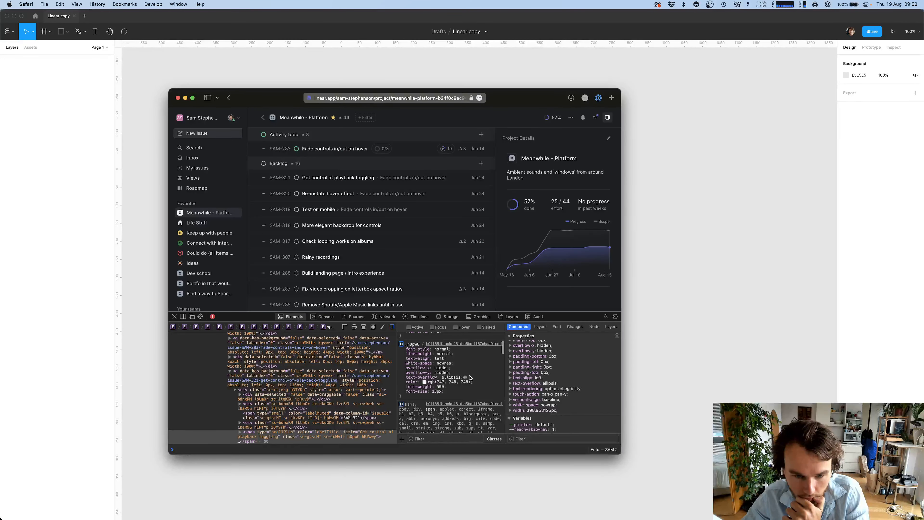
{"action": "scroll", "coordinate": [469, 378], "scroll_direction": "down", "scroll_amount": 3}
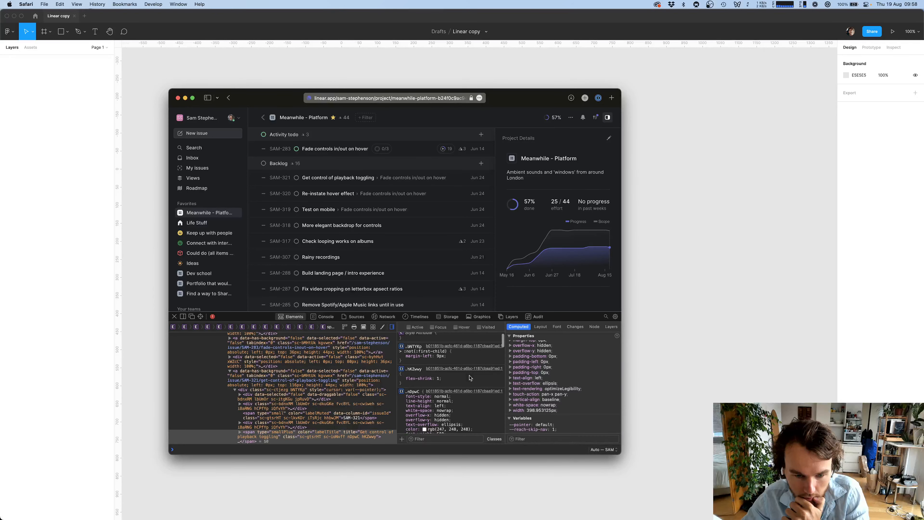
{"action": "scroll", "coordinate": [469, 378], "scroll_direction": "down", "scroll_amount": 5}
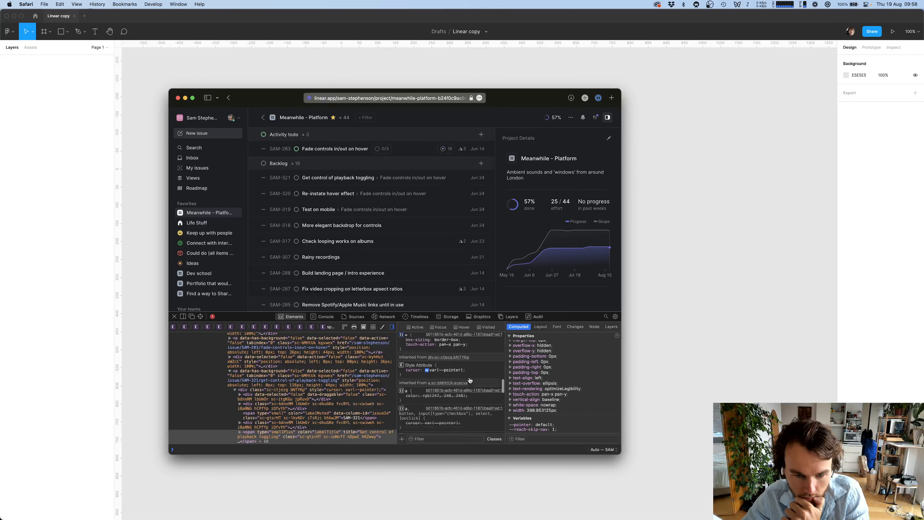
{"action": "scroll", "coordinate": [470, 380], "scroll_direction": "up", "scroll_amount": 8}
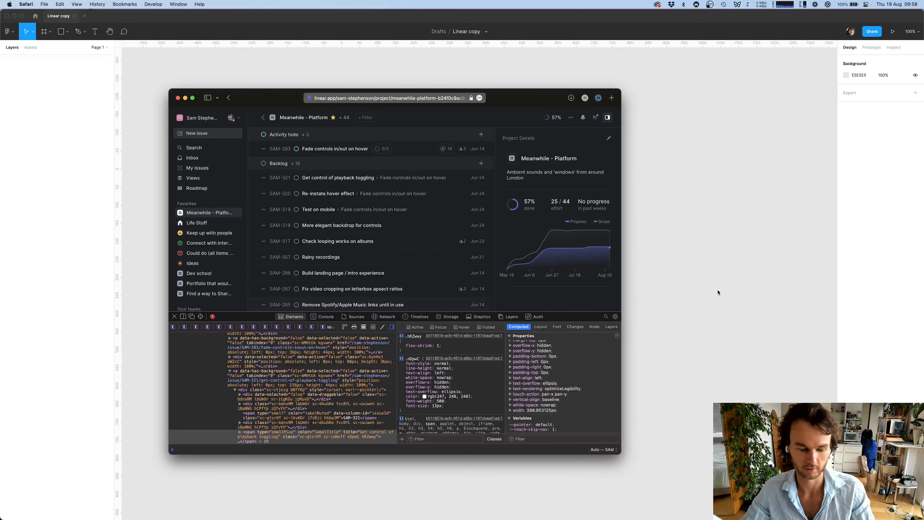
Switch to Figma and draw a wide frame about 647 × 81 on the empty canvas
{"action": "left_click", "coordinate": [687, 292]}
{"action": "key", "text": "f"}
{"action": "left_click_drag", "start_coordinate": [403, 214], "coordinate": [637, 243]}
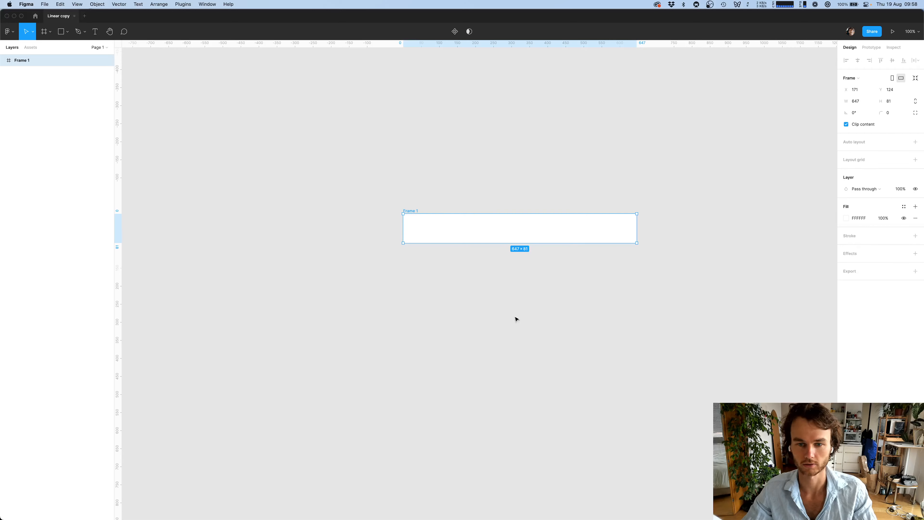
Add a text layer reading "Get control of playback toggling" inside the frame
{"action": "scroll", "coordinate": [516, 319], "scroll_direction": "up", "scroll_amount": 3}
{"action": "key", "text": "t"}
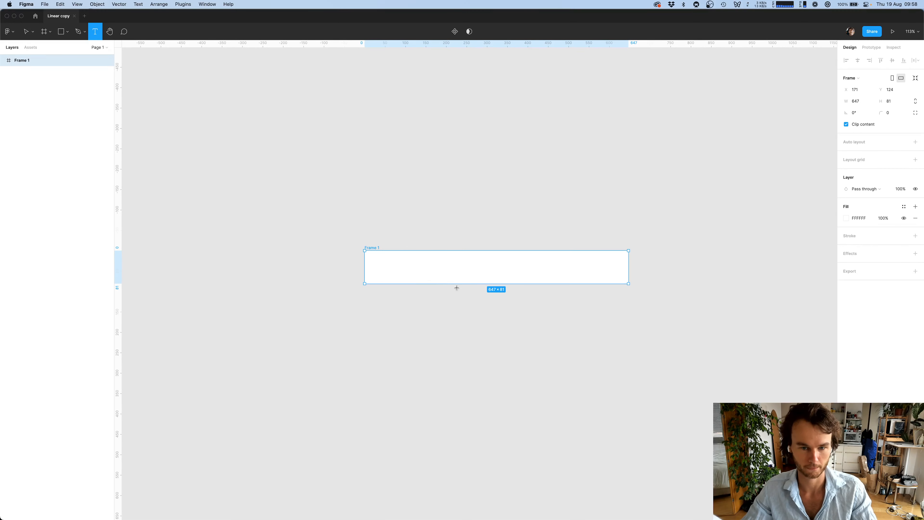
{"action": "left_click", "coordinate": [546, 307]}
{"action": "key", "text": "super+Tab"}
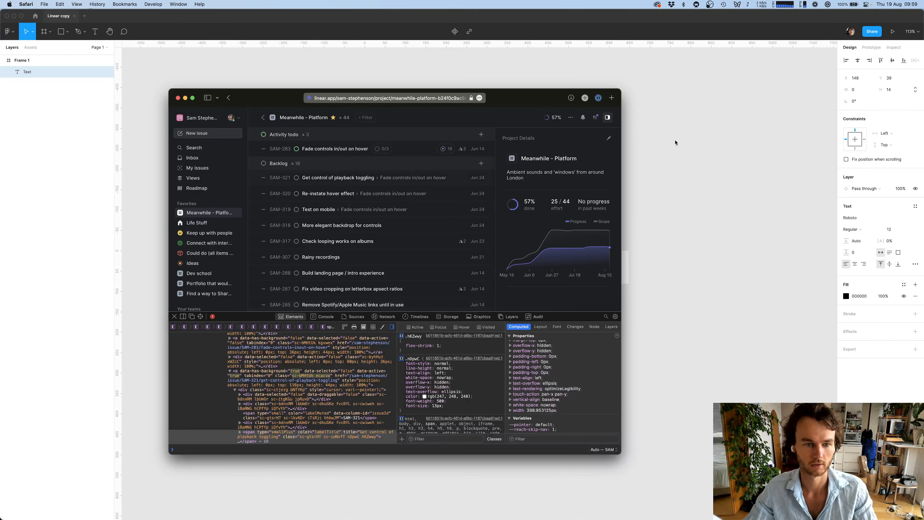
{"action": "key", "text": "super+Tab"}
{"action": "type", "text": "Get co"}
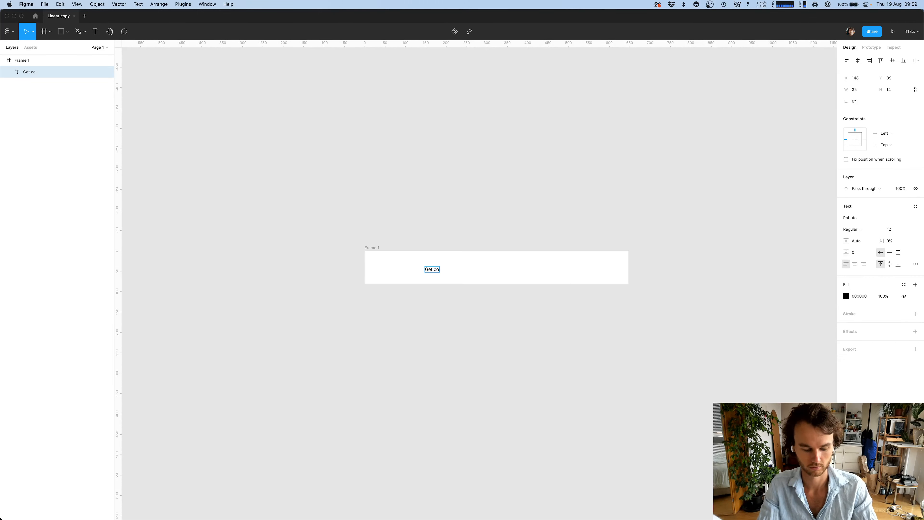
{"action": "type", "text": "ntrol of playba"}
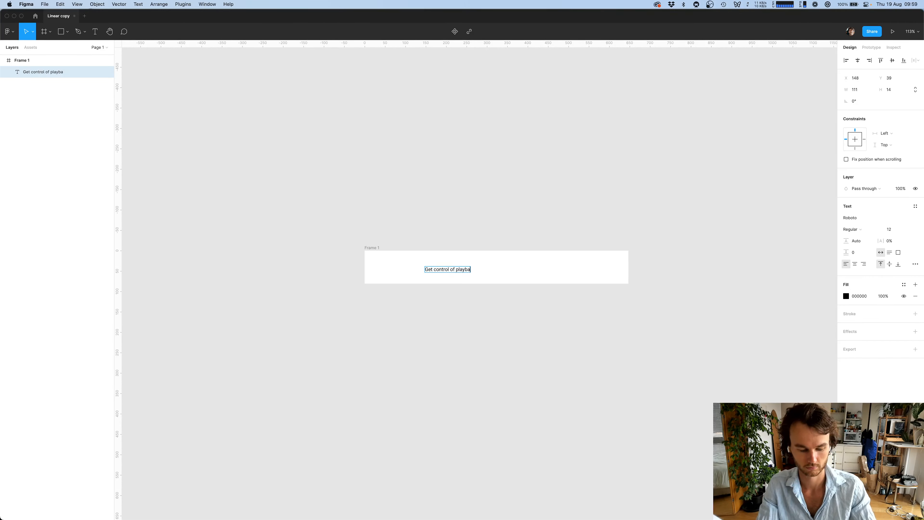
{"action": "type", "text": "ck toggling"}
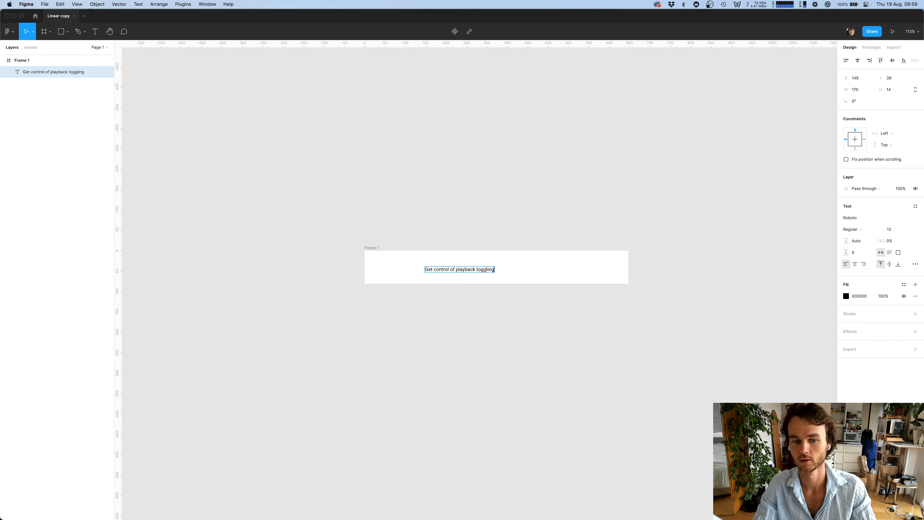
{"action": "key", "text": "Escape"}
Set the title text's font to Inter and its size to 13
{"action": "left_click", "coordinate": [884, 218]}
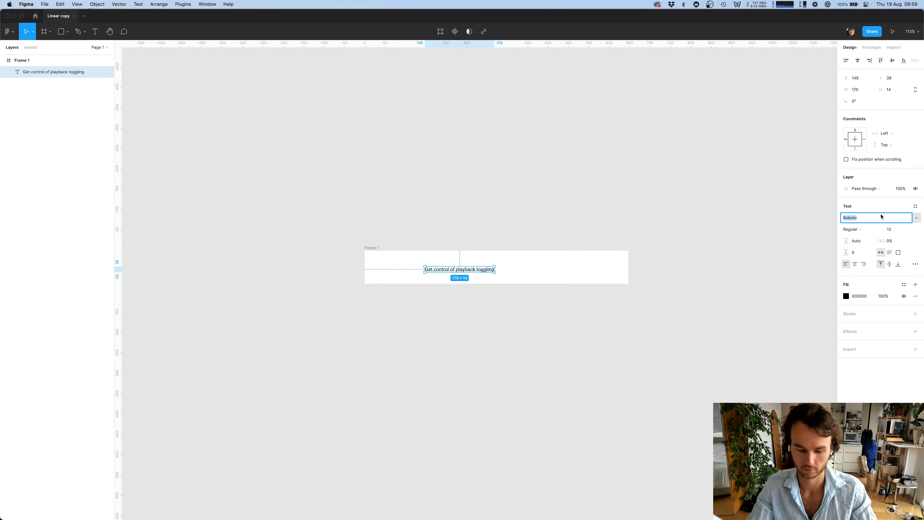
{"action": "type", "text": "in"}
{"action": "key", "text": "Return"}
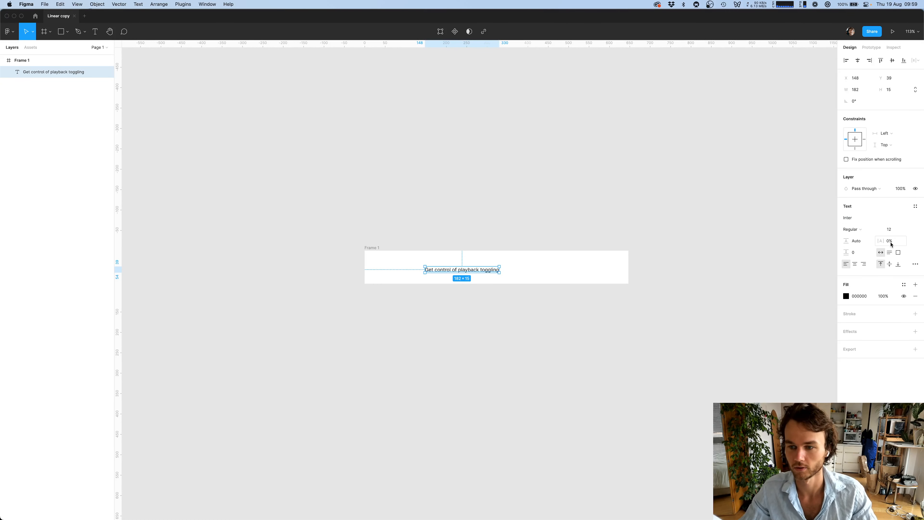
{"action": "left_click", "coordinate": [873, 230]}
{"action": "left_click", "coordinate": [884, 229]}
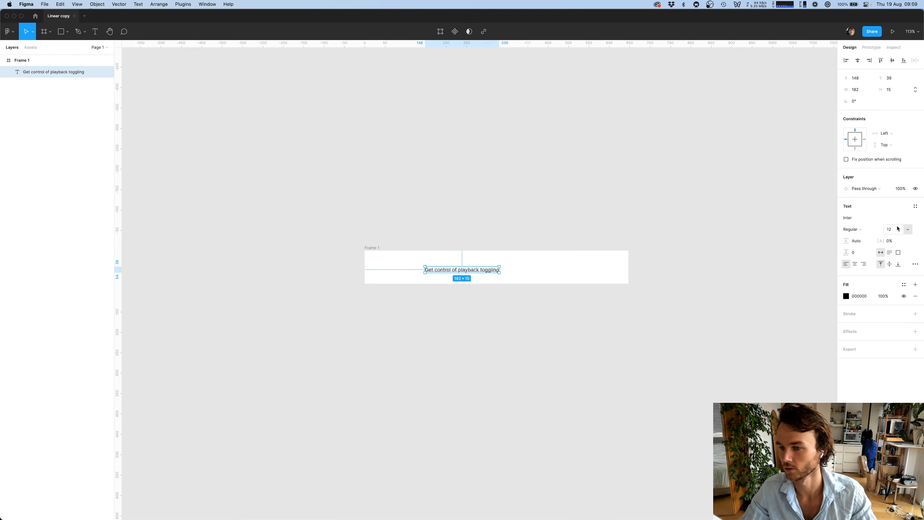
{"action": "left_click", "coordinate": [897, 229]}
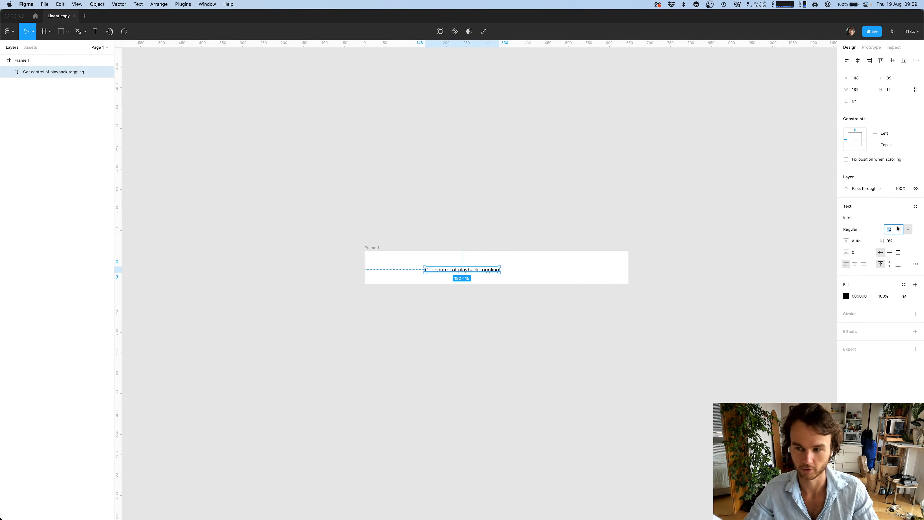
{"action": "type", "text": "13"}
{"action": "key", "text": "Return"}
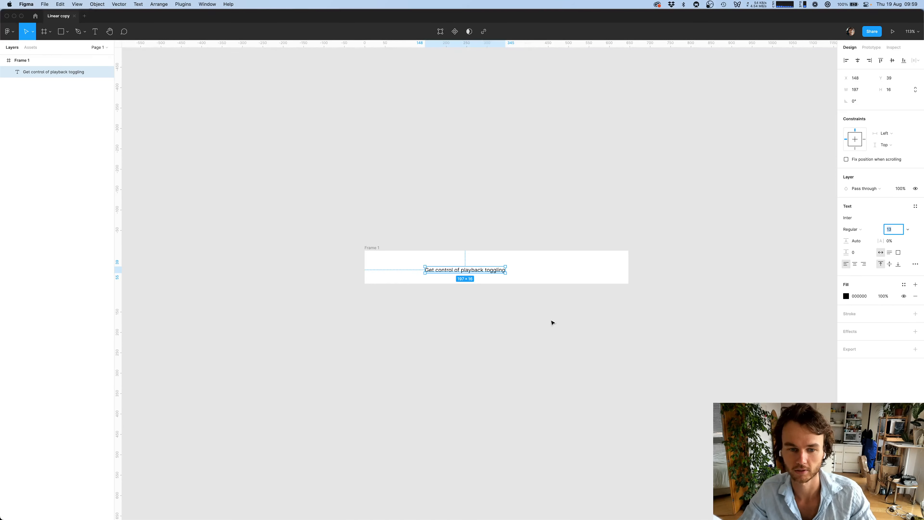
{"action": "left_click", "coordinate": [513, 311]}
Switch to Safari and examine the font, colour and spacing styles of the issue ID beside "Get control of playback toggling"
{"action": "key", "text": "super+Tab"}
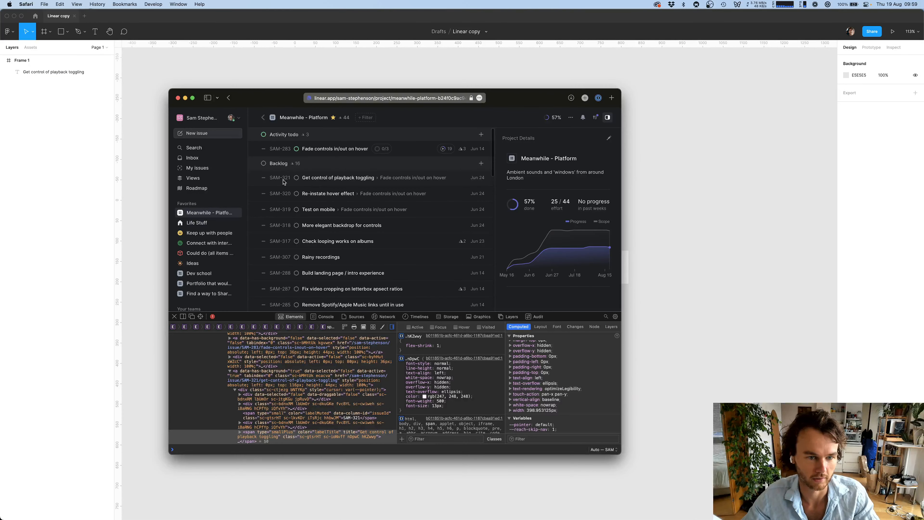
{"action": "left_click", "coordinate": [201, 317]}
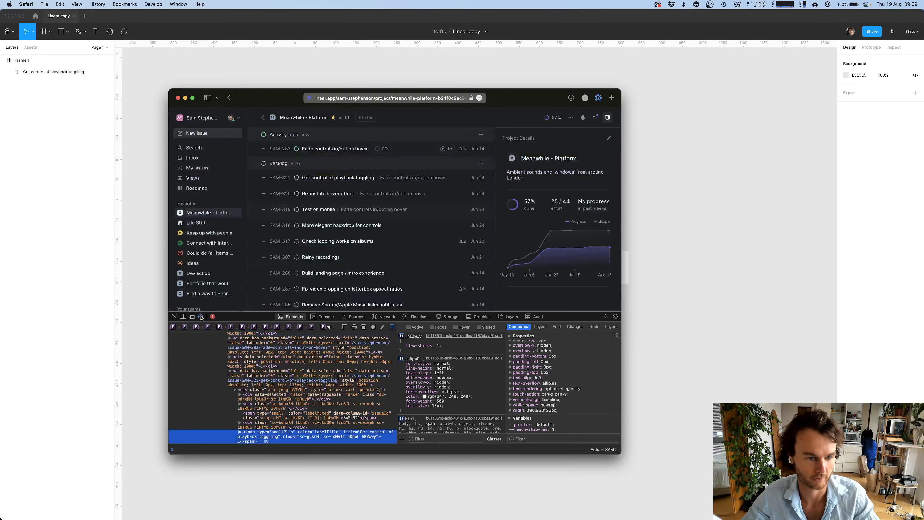
{"action": "left_click", "coordinate": [280, 178]}
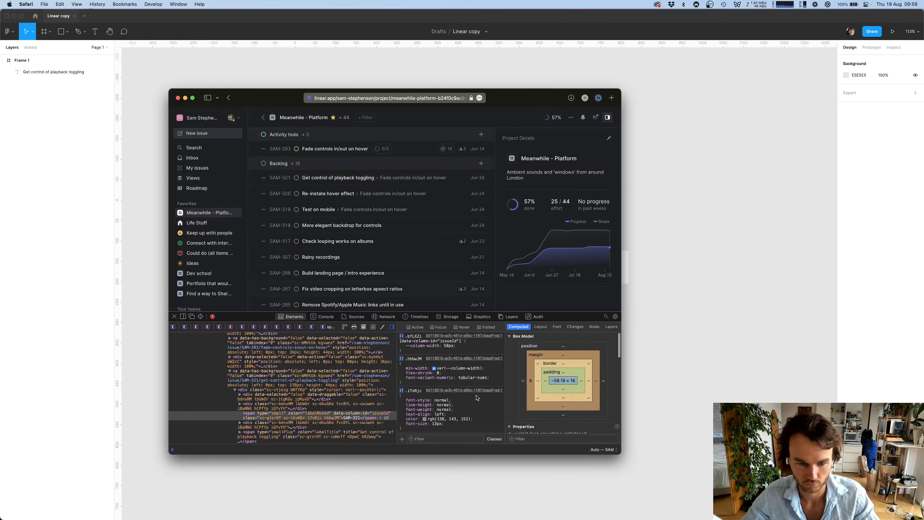
{"action": "scroll", "coordinate": [476, 397], "scroll_direction": "down", "scroll_amount": 1}
{"action": "scroll", "coordinate": [476, 397], "scroll_direction": "down", "scroll_amount": 2}
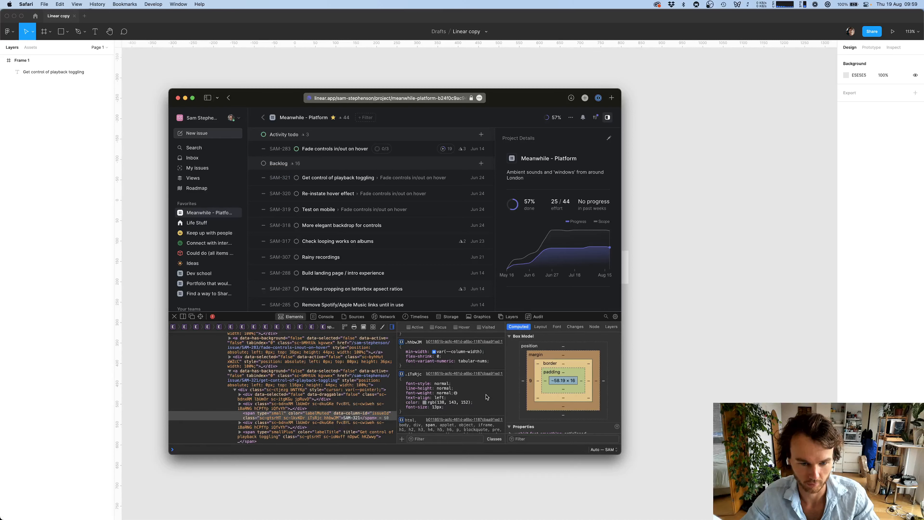
{"action": "scroll", "coordinate": [480, 395], "scroll_direction": "down", "scroll_amount": 2}
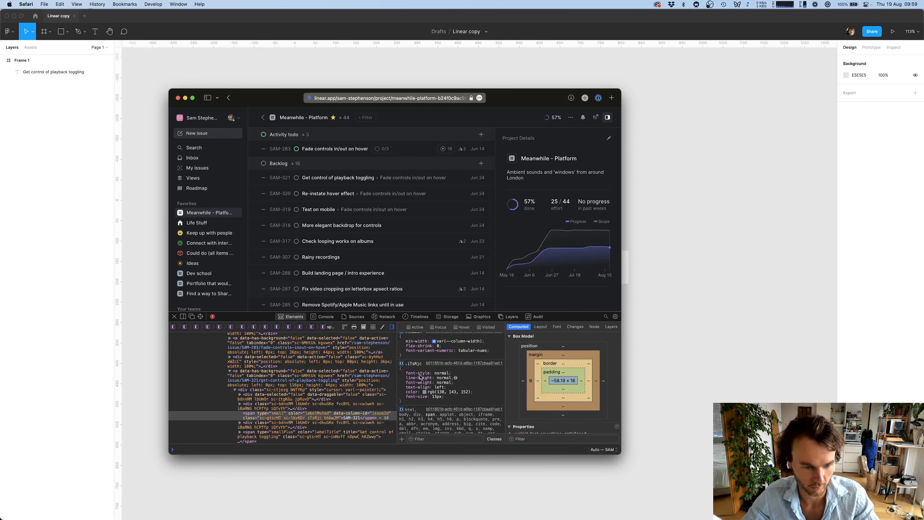
{"action": "scroll", "coordinate": [544, 386], "scroll_direction": "down", "scroll_amount": 10}
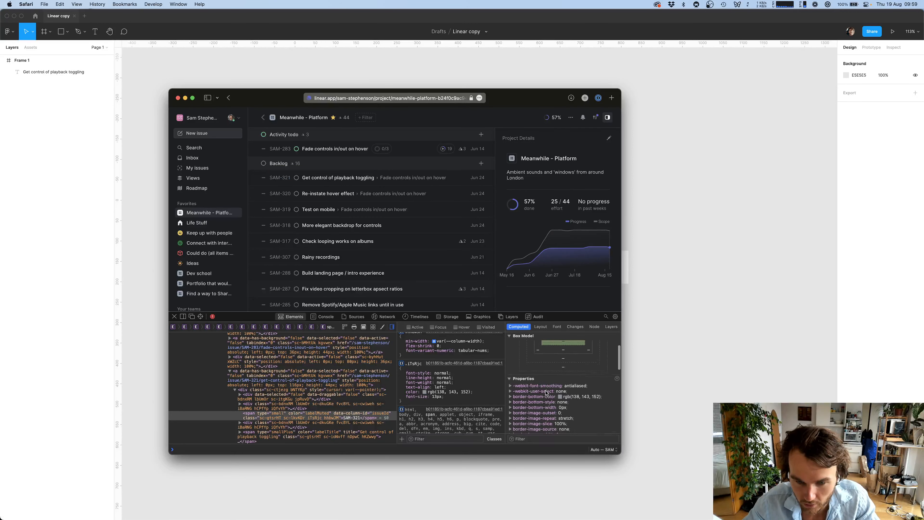
{"action": "scroll", "coordinate": [546, 394], "scroll_direction": "down", "scroll_amount": 8}
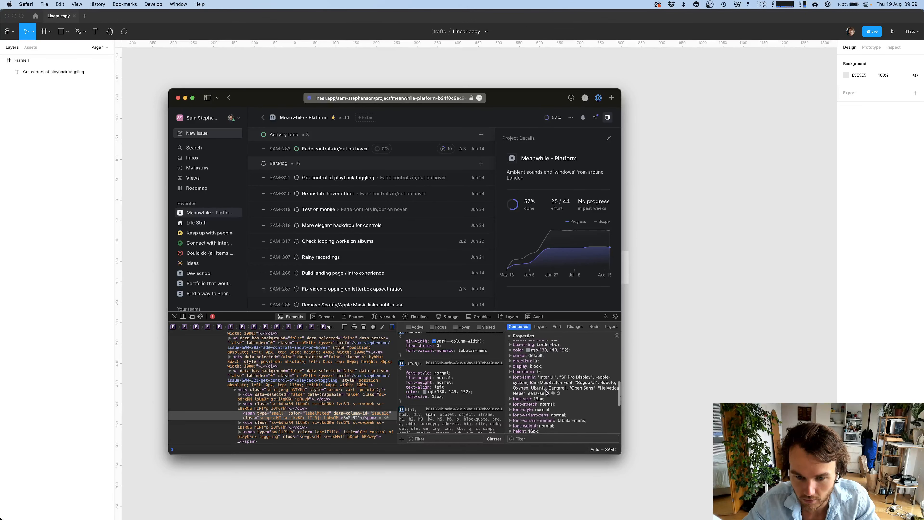
{"action": "scroll", "coordinate": [546, 393], "scroll_direction": "down", "scroll_amount": 5}
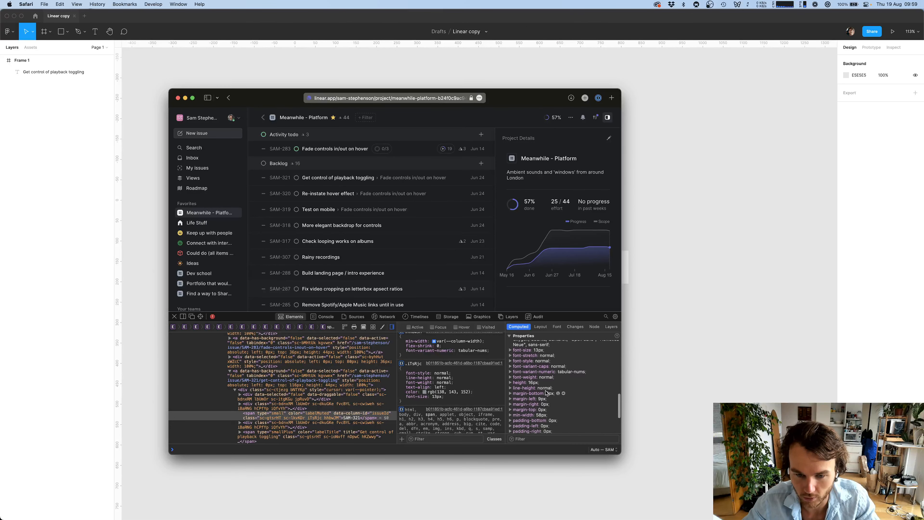
Switch to Figma and place a duplicate of the title text near the frame's left edge, at about X 28, Y 39
{"action": "key", "text": "super+Tab"}
{"action": "left_click", "coordinate": [447, 277]}
{"action": "left_click_drag", "start_coordinate": [447, 278], "coordinate": [397, 277]}
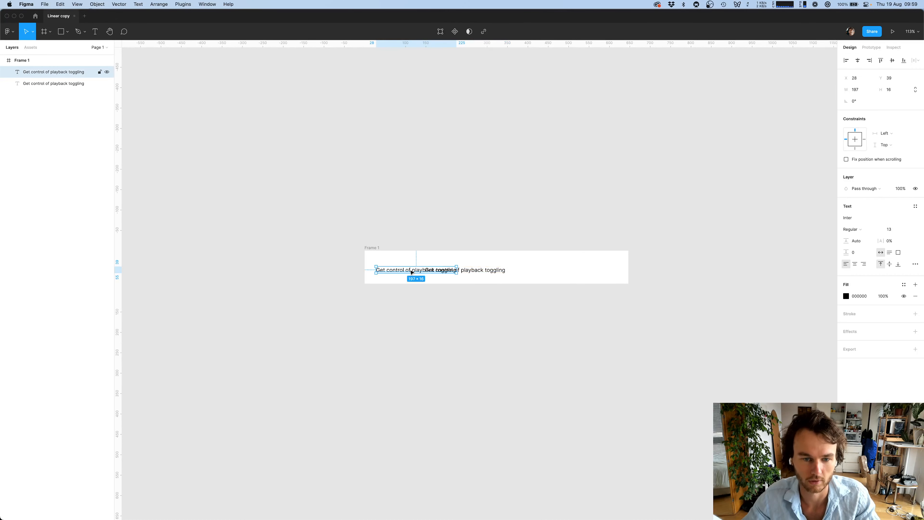
Change the duplicated text near the frame's left edge to "SAM-100" and deselect it
{"action": "type", "text": "SAM-"}
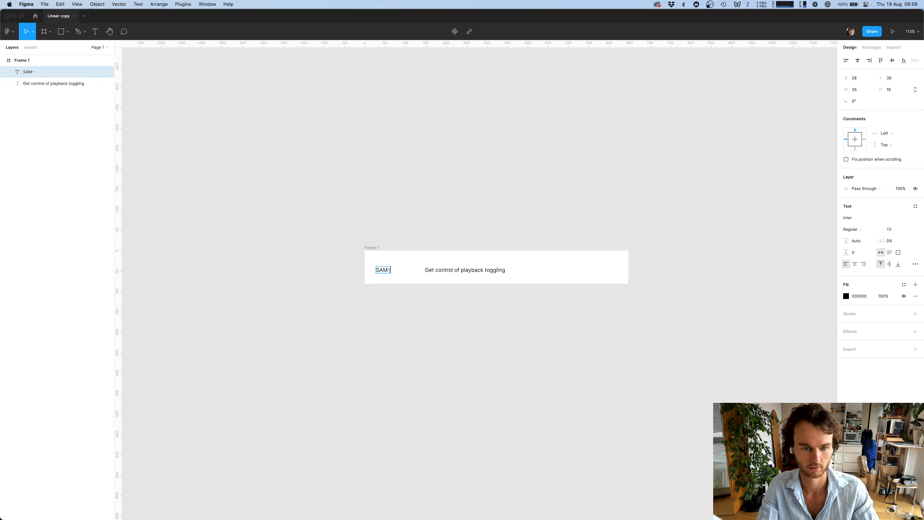
{"action": "type", "text": "100"}
{"action": "key", "text": "Escape"}
{"action": "key", "text": "super+Tab"}
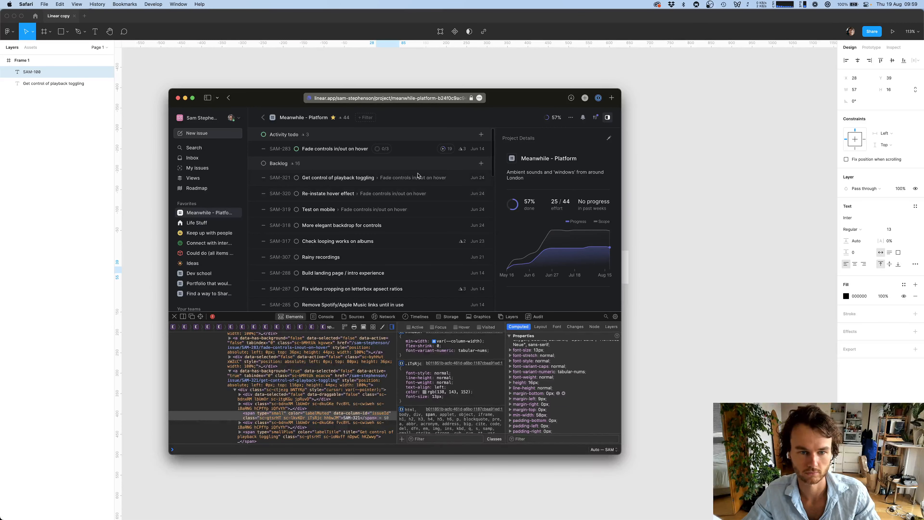
{"action": "key", "text": "super+Tab"}
{"action": "left_click", "coordinate": [442, 274]}
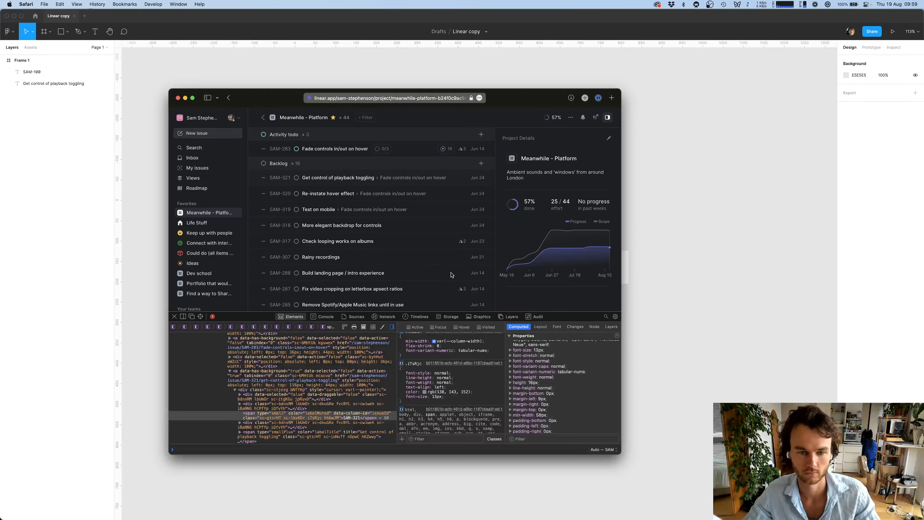
Switch to Safari, inspect the separator after "Get control of playback toggling" and expand its span in the element tree
{"action": "key", "text": "super+Tab"}
{"action": "key", "text": "super+shift+c"}
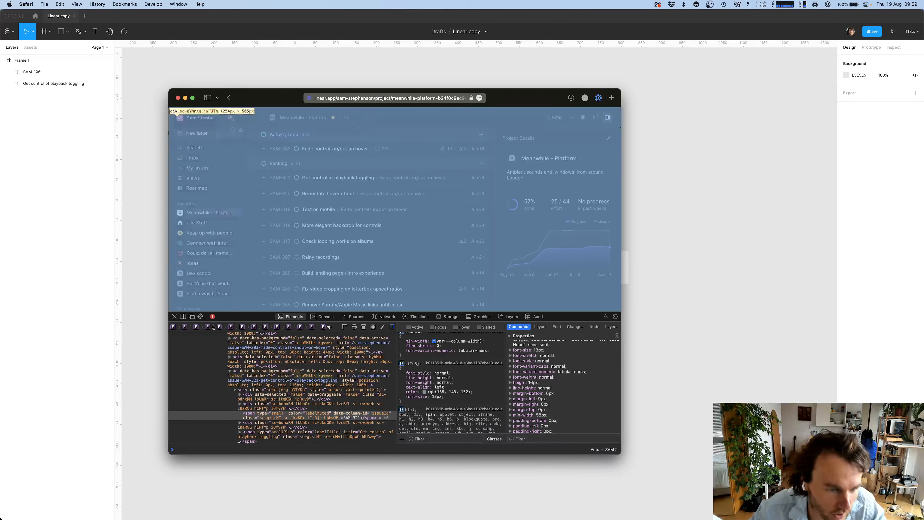
{"action": "left_click", "coordinate": [377, 179]}
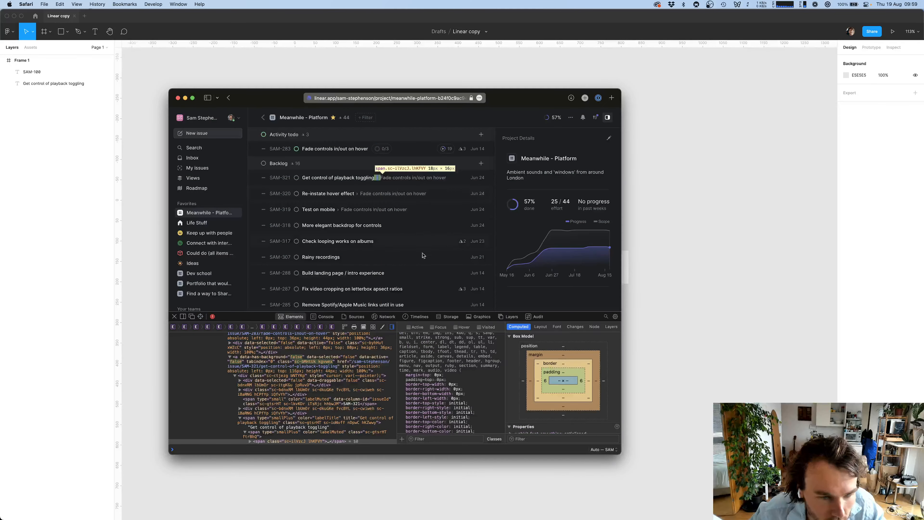
{"action": "scroll", "coordinate": [500, 380], "scroll_direction": "down", "scroll_amount": 3}
{"action": "scroll", "coordinate": [309, 394], "scroll_direction": "down", "scroll_amount": 3}
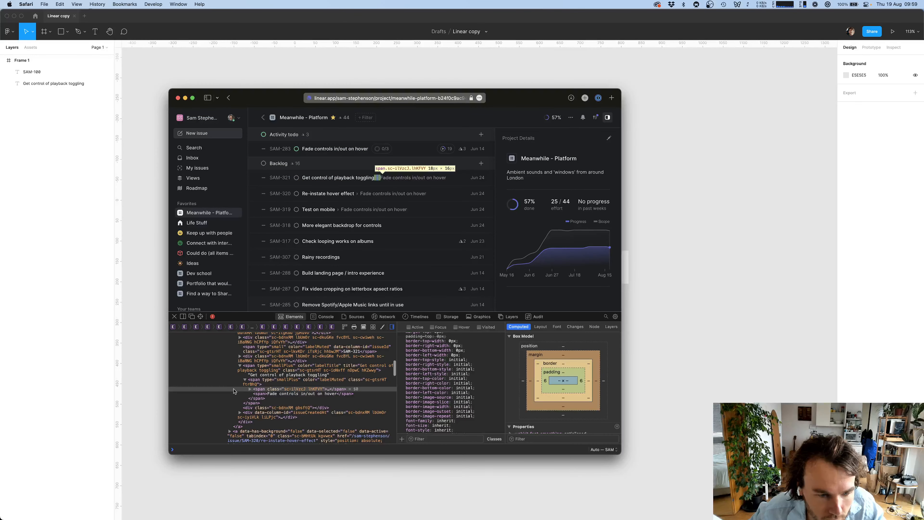
{"action": "left_click", "coordinate": [249, 389]}
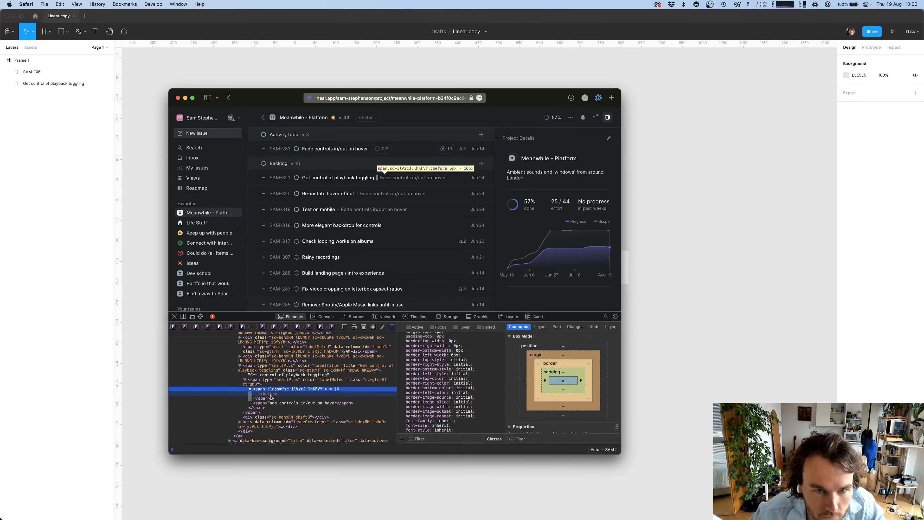
Examine the content, font, colour and padding styles of the separator span and its ::before pseudo-element
{"action": "scroll", "coordinate": [528, 385], "scroll_direction": "down", "scroll_amount": 10}
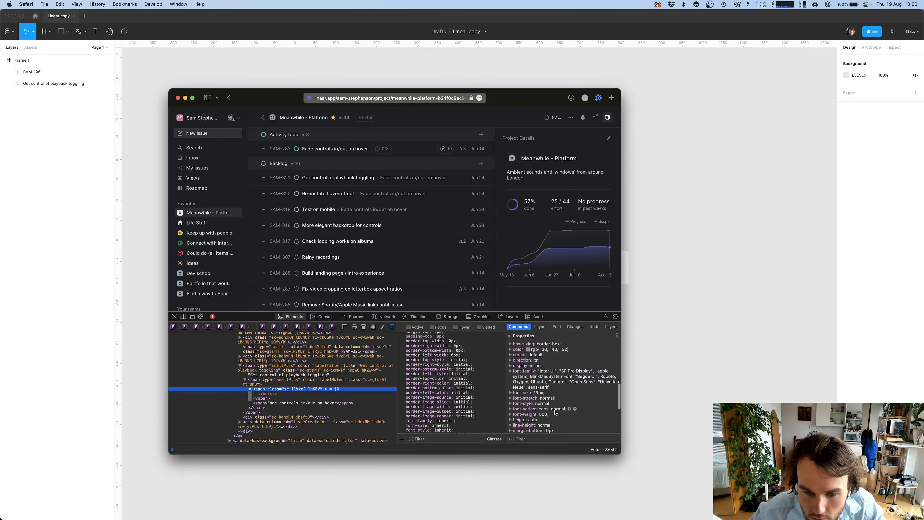
{"action": "scroll", "coordinate": [442, 384], "scroll_direction": "up", "scroll_amount": 10}
{"action": "scroll", "coordinate": [456, 380], "scroll_direction": "down", "scroll_amount": 10}
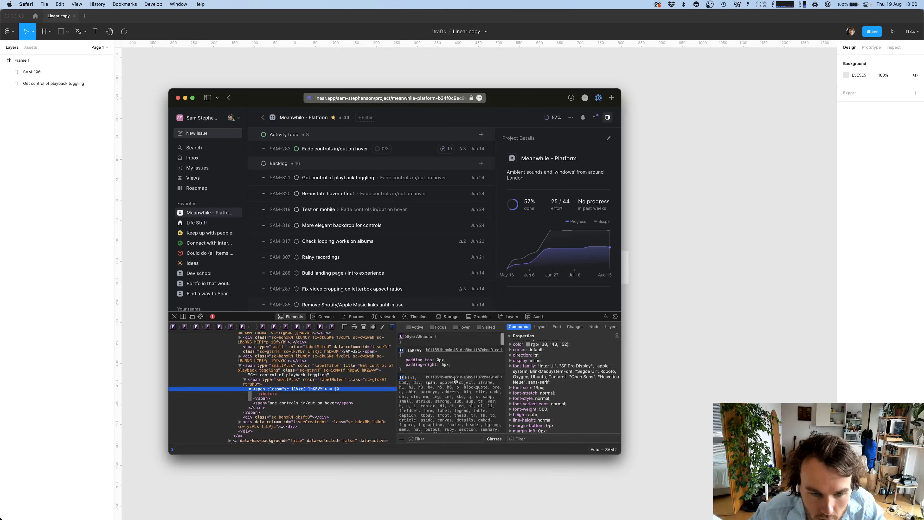
{"action": "key", "text": "Down"}
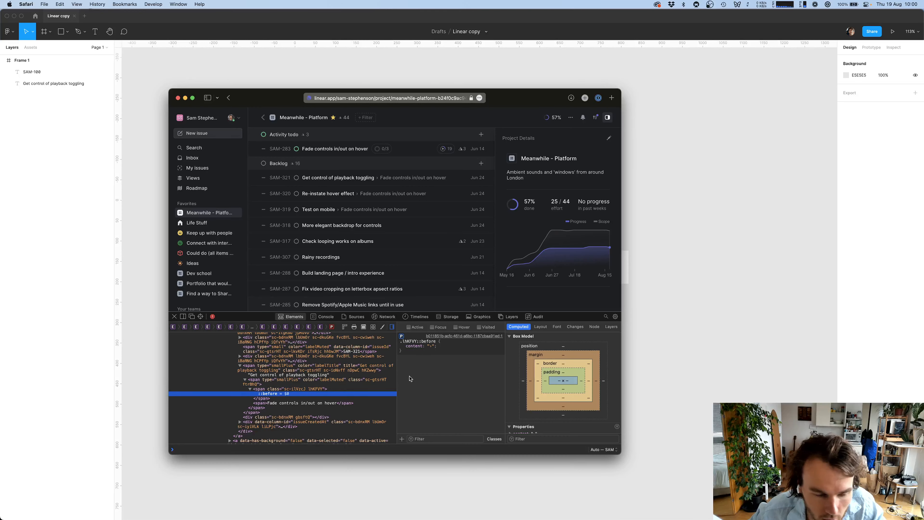
{"action": "left_click", "coordinate": [353, 390]}
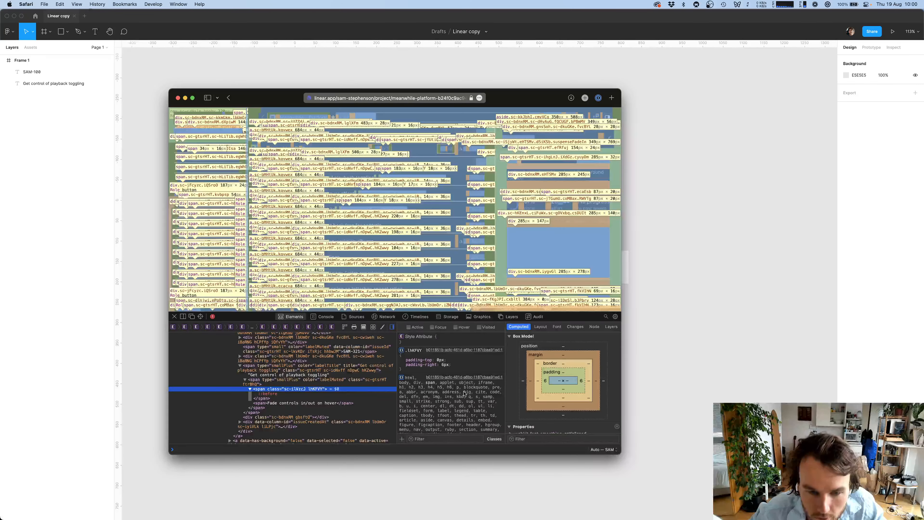
{"action": "left_click", "coordinate": [278, 394]}
{"action": "scroll", "coordinate": [520, 416], "scroll_direction": "down", "scroll_amount": 2}
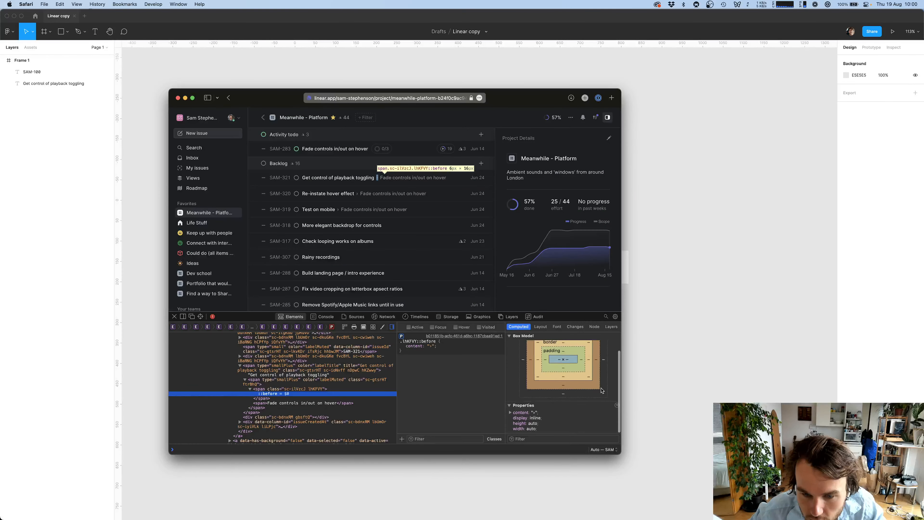
{"action": "key", "text": "Up"}
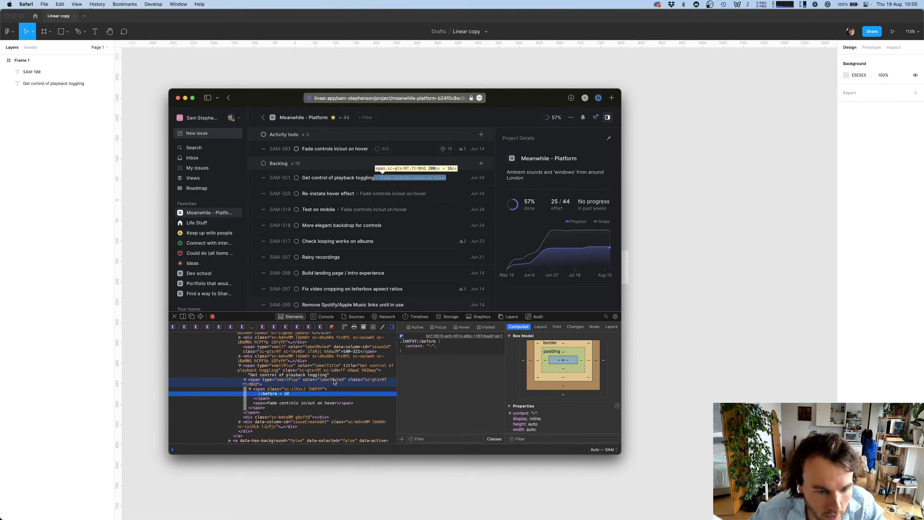
{"action": "scroll", "coordinate": [526, 393], "scroll_direction": "down", "scroll_amount": 5}
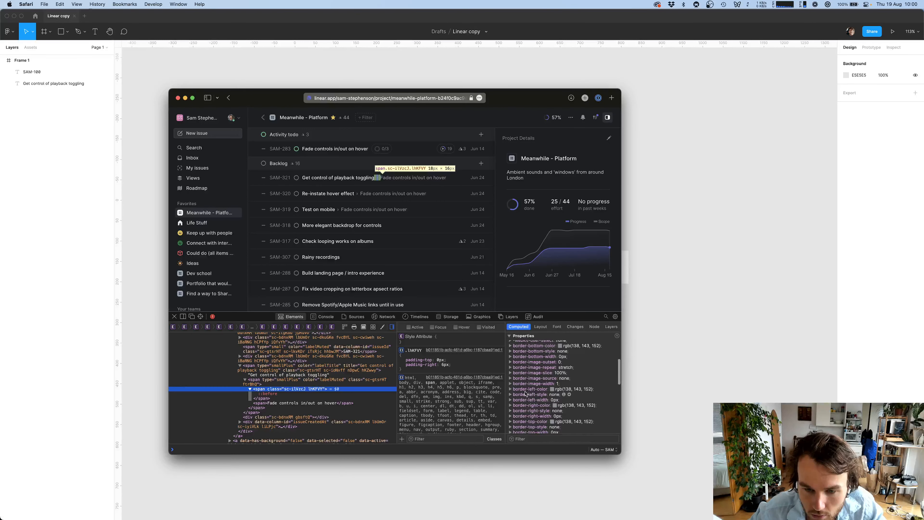
{"action": "scroll", "coordinate": [525, 393], "scroll_direction": "down", "scroll_amount": 5}
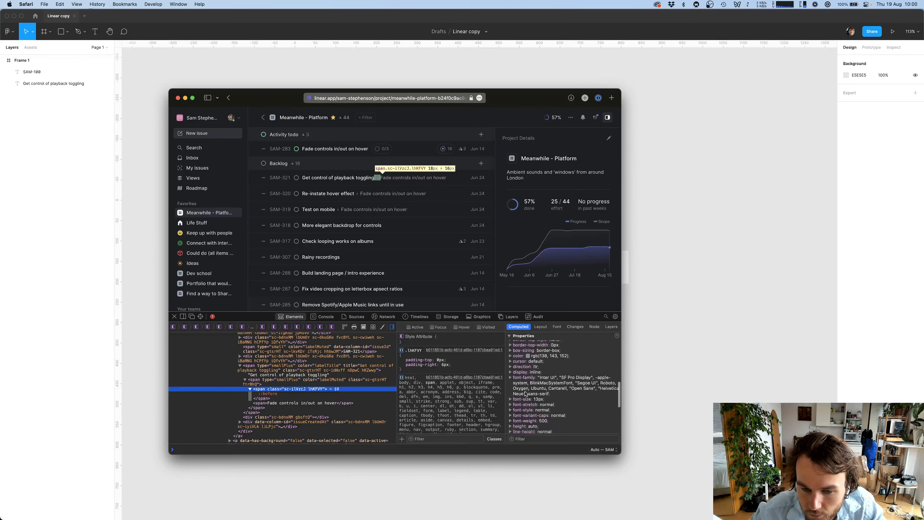
{"action": "scroll", "coordinate": [525, 394], "scroll_direction": "down", "scroll_amount": 5}
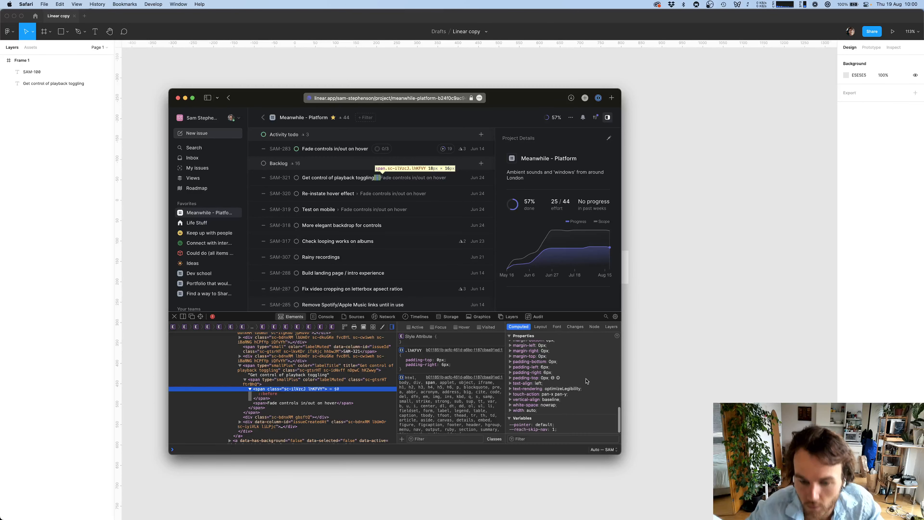
Switch to Figma and place a duplicate of the title text beyond the title's end, at about X 305, Y 39
{"action": "key", "text": "super+Tab"}
{"action": "scroll", "coordinate": [431, 268], "scroll_direction": "up", "scroll_amount": 5}
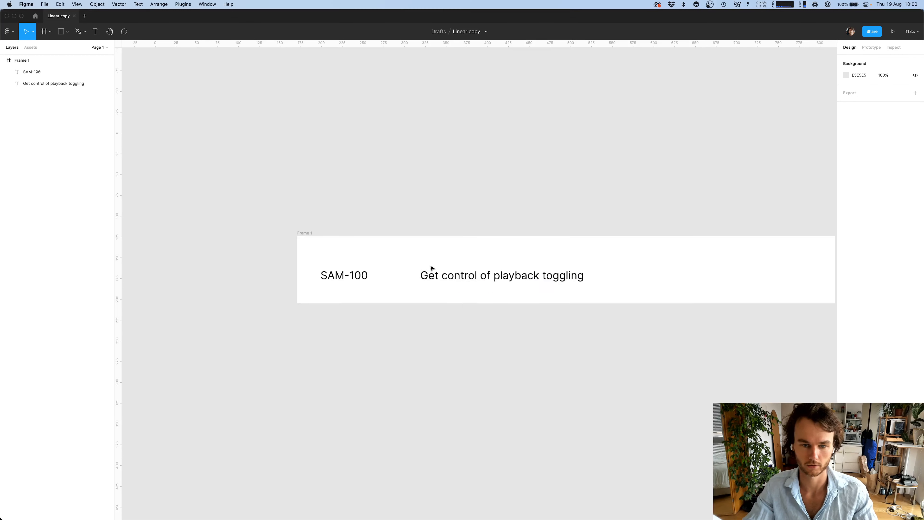
{"action": "scroll", "coordinate": [494, 271], "scroll_direction": "right", "scroll_amount": 3}
{"action": "left_click_drag", "start_coordinate": [387, 270], "coordinate": [518, 259]}
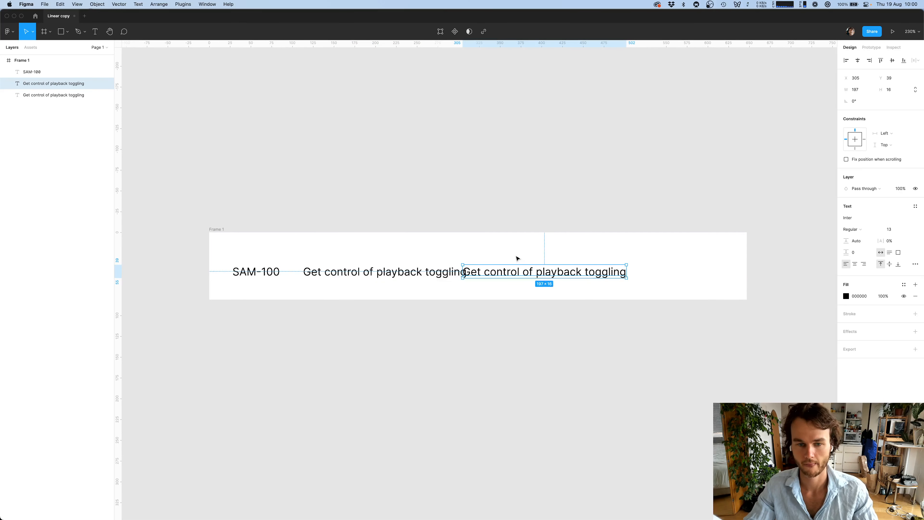
Try replacing the new duplicate's text with an arrowhead symbol found by searching the character picker for "right", then clear the text
{"action": "key", "text": "Return"}
{"action": "key", "text": "ctrl+super+space"}
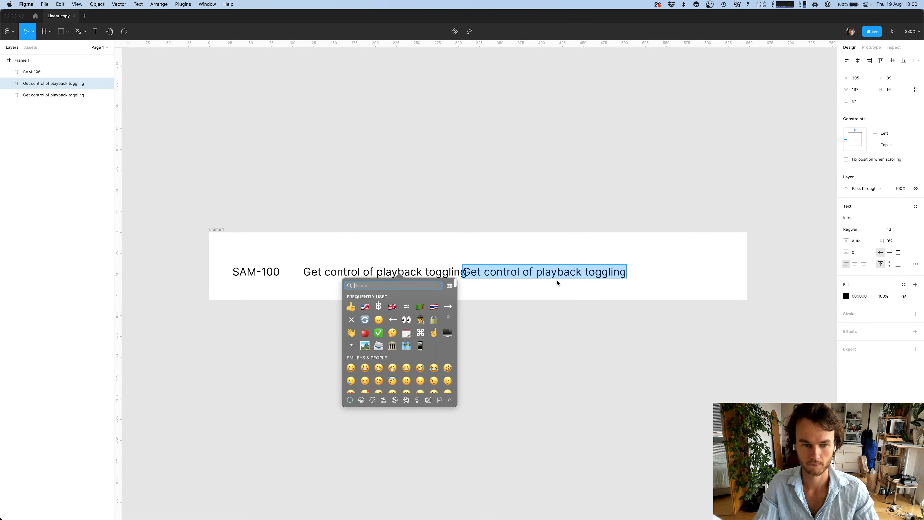
{"action": "type", "text": "right"}
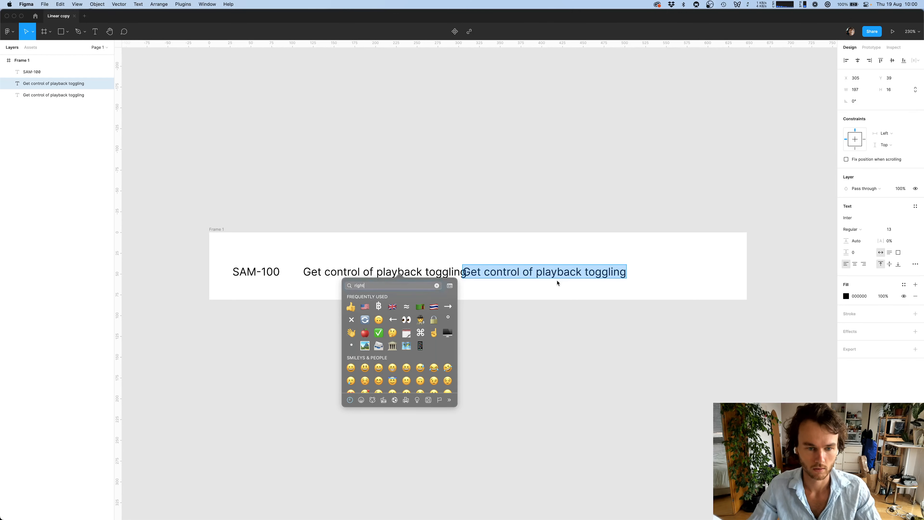
{"action": "scroll", "coordinate": [434, 344], "scroll_direction": "down", "scroll_amount": 1}
{"action": "scroll", "coordinate": [434, 344], "scroll_direction": "down", "scroll_amount": 3}
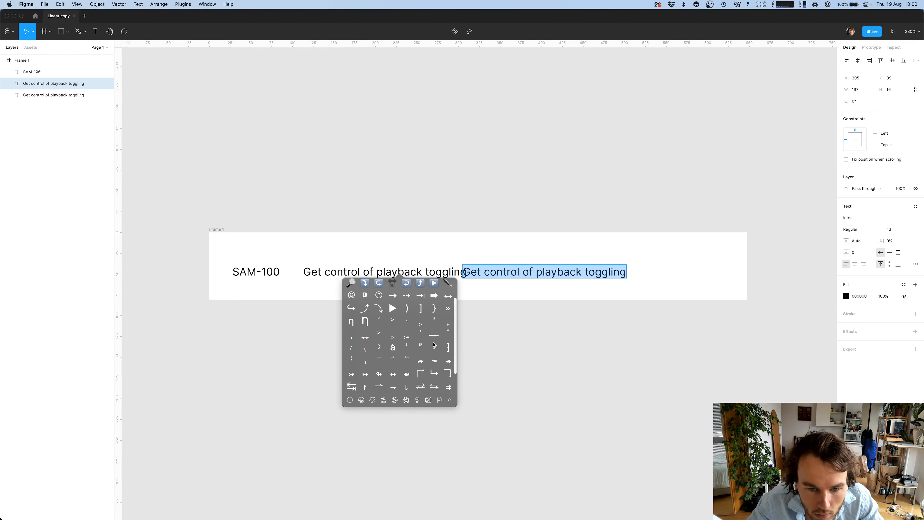
{"action": "scroll", "coordinate": [434, 345], "scroll_direction": "up", "scroll_amount": 2}
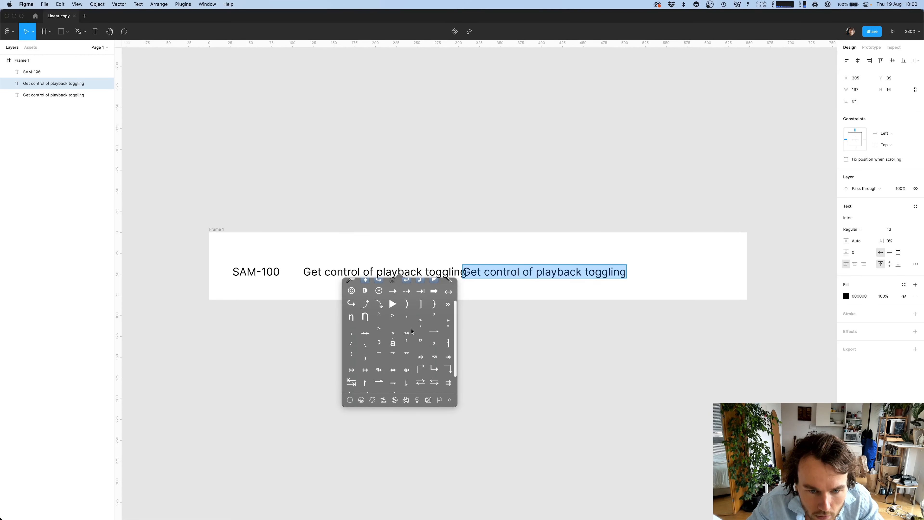
{"action": "scroll", "coordinate": [420, 327], "scroll_direction": "down", "scroll_amount": 1}
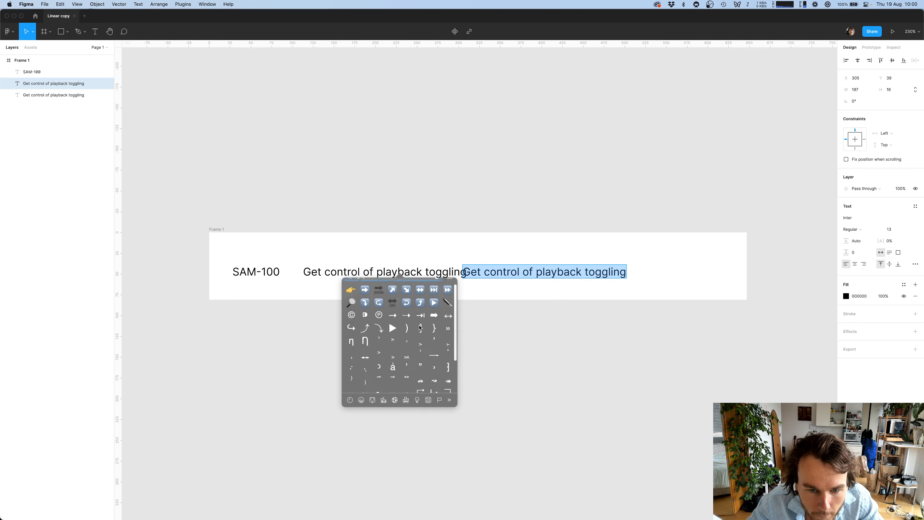
{"action": "scroll", "coordinate": [440, 366], "scroll_direction": "up", "scroll_amount": 1}
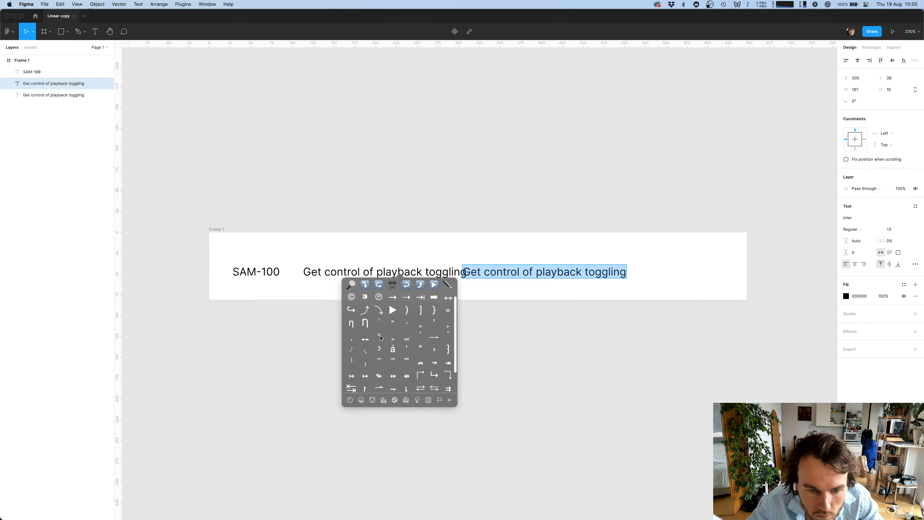
{"action": "left_click", "coordinate": [380, 336]}
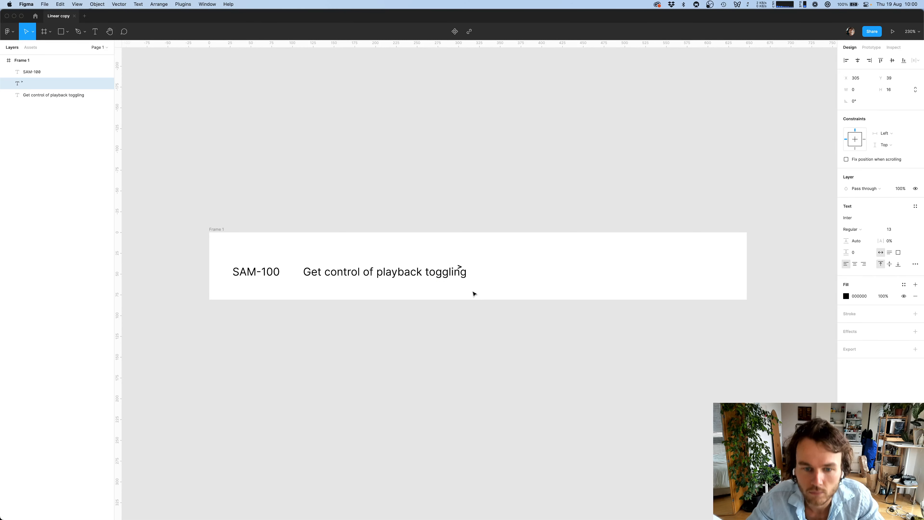
{"action": "key", "text": "BackSpace"}
Switch to Safari and try to select the separator character in the content declaration of the ::before style rule
{"action": "key", "text": "super+Tab"}
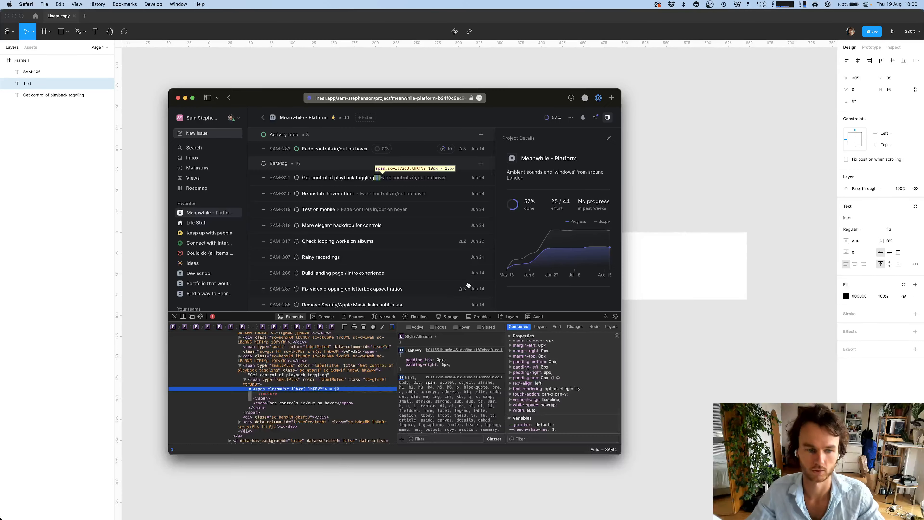
{"action": "scroll", "coordinate": [436, 373], "scroll_direction": "down", "scroll_amount": 5}
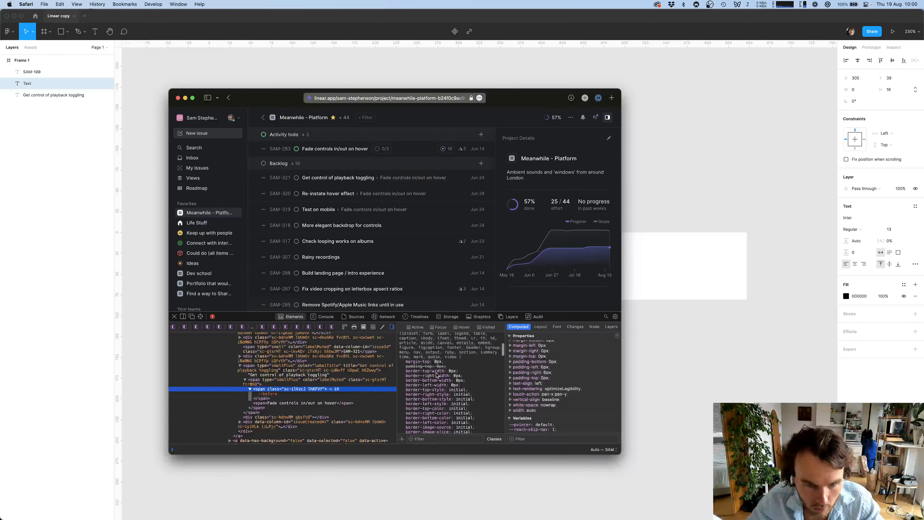
{"action": "left_click", "coordinate": [280, 394]}
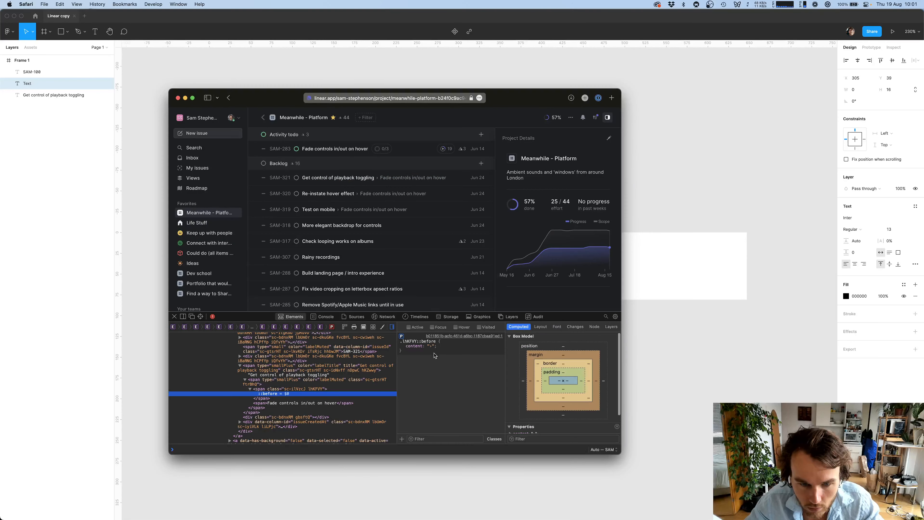
{"action": "left_click", "coordinate": [426, 342]}
{"action": "left_click", "coordinate": [433, 347]}
{"action": "left_click", "coordinate": [421, 342]}
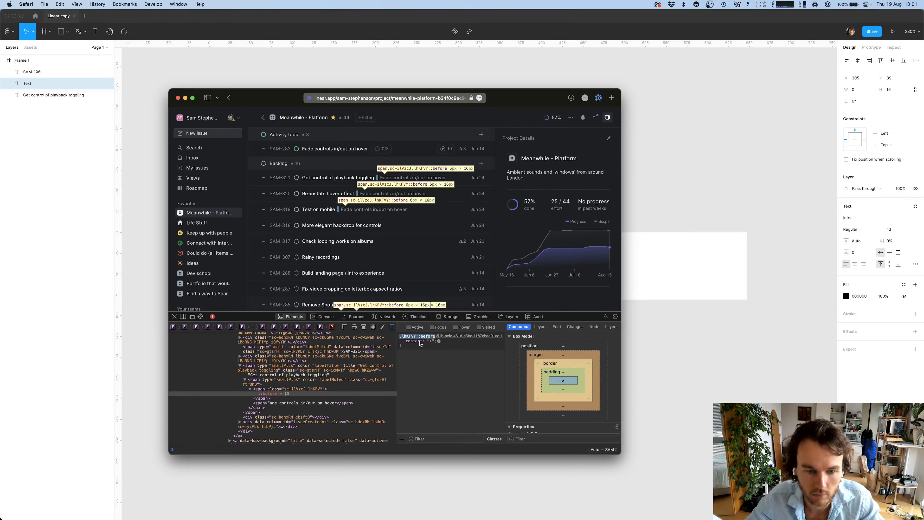
{"action": "key", "text": "Escape"}
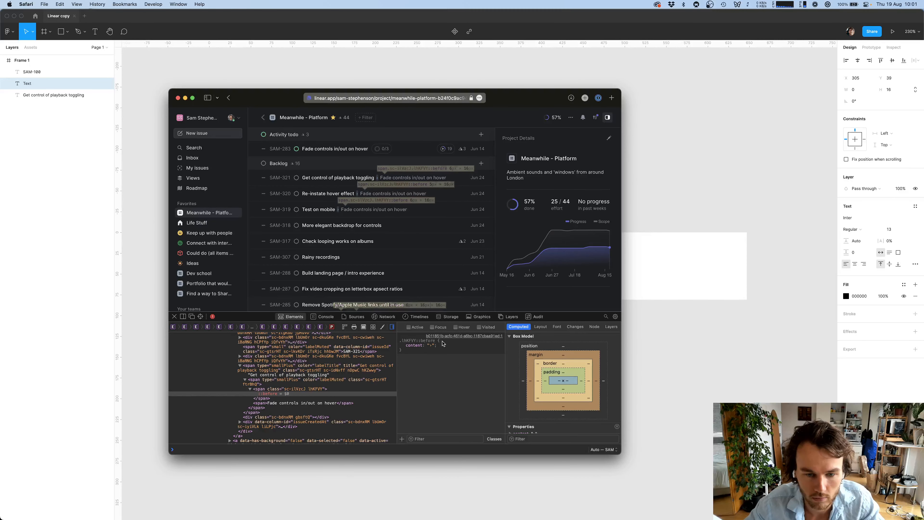
{"action": "mouse_move", "coordinate": [440, 348]}
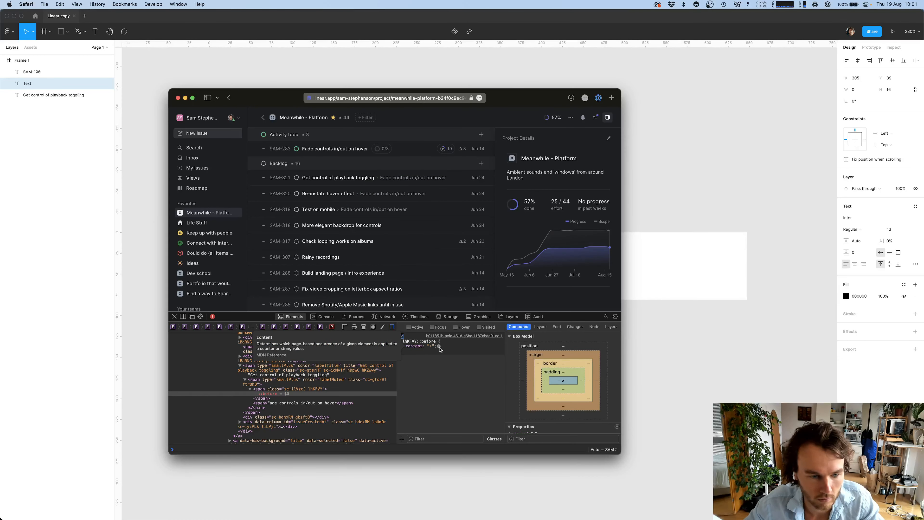
Copy the ::before element's expanded computed content line containing "›" and paste it into the empty text layer in Figma
{"action": "scroll", "coordinate": [590, 408], "scroll_direction": "down", "scroll_amount": 2}
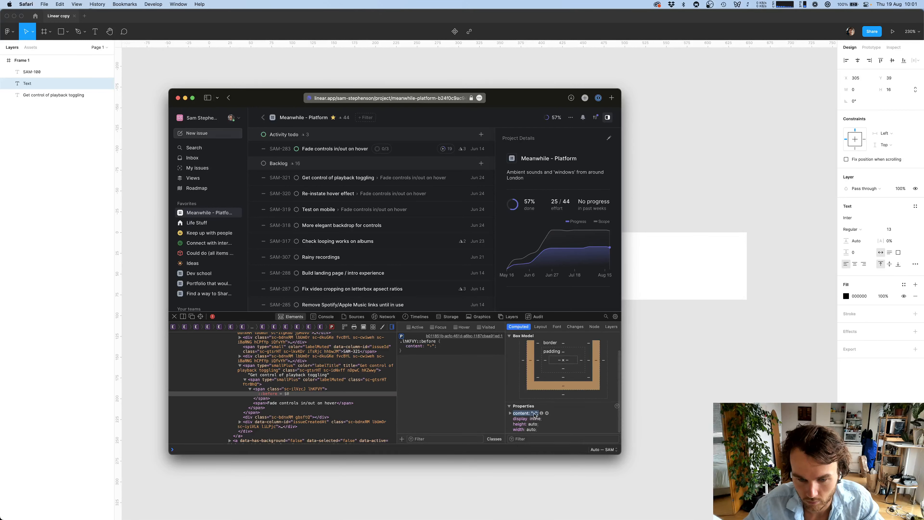
{"action": "left_click", "coordinate": [510, 414]}
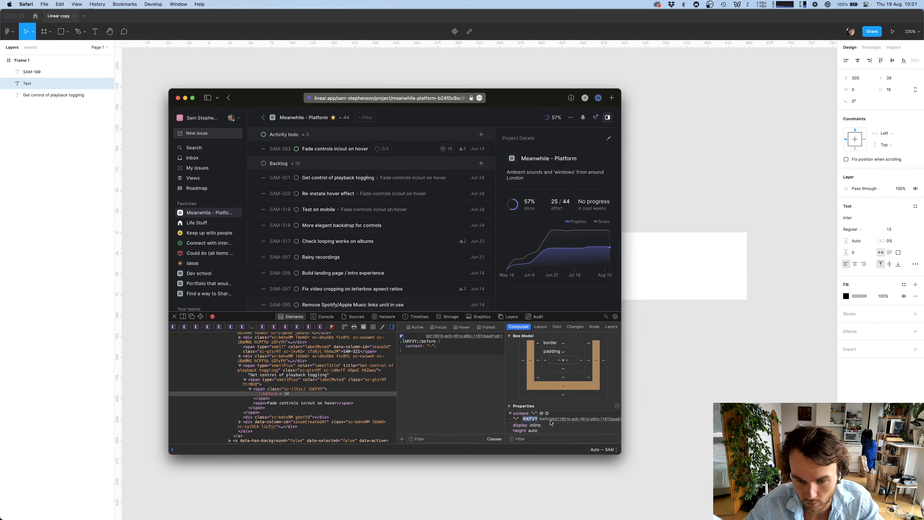
{"action": "triple_click", "coordinate": [515, 420]}
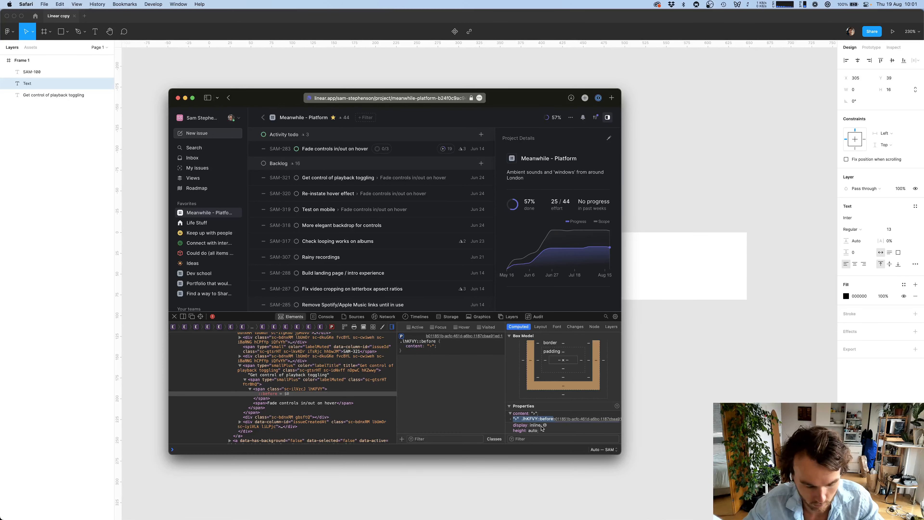
{"action": "key", "text": "super+Tab"}
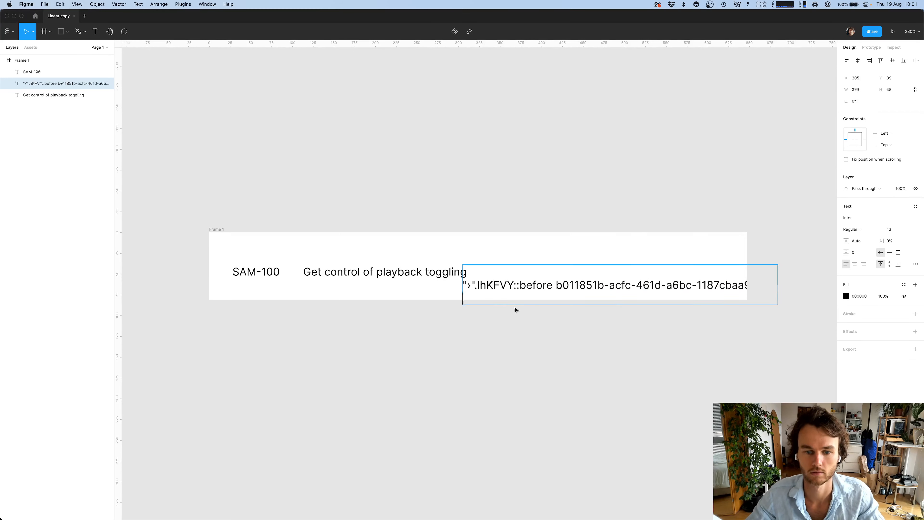
Trim the pasted content in the separator text layer down to the single "›" character
{"action": "key", "text": "super+v"}
{"action": "key", "text": "super+a"}
{"action": "left_click", "coordinate": [480, 285]}
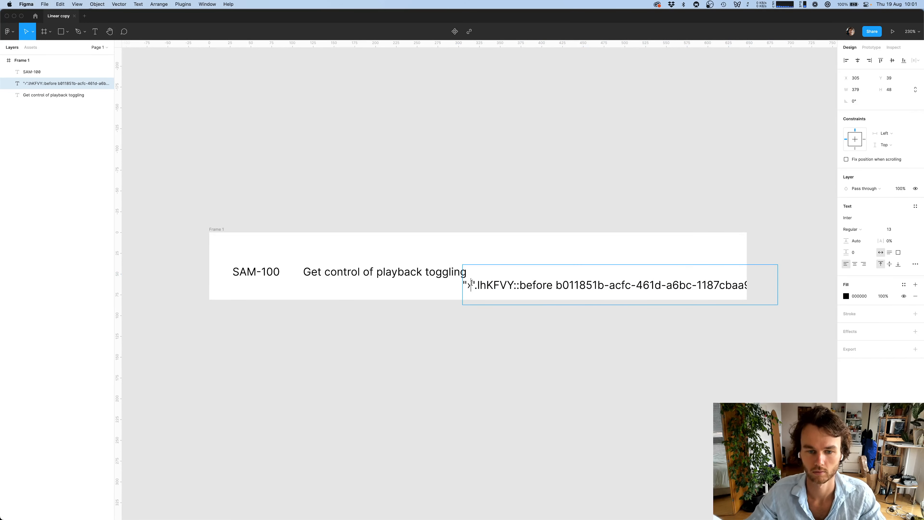
{"action": "key", "text": "shift+super+Right"}
{"action": "key", "text": "BackSpace"}
{"action": "key", "text": "BackSpace"}
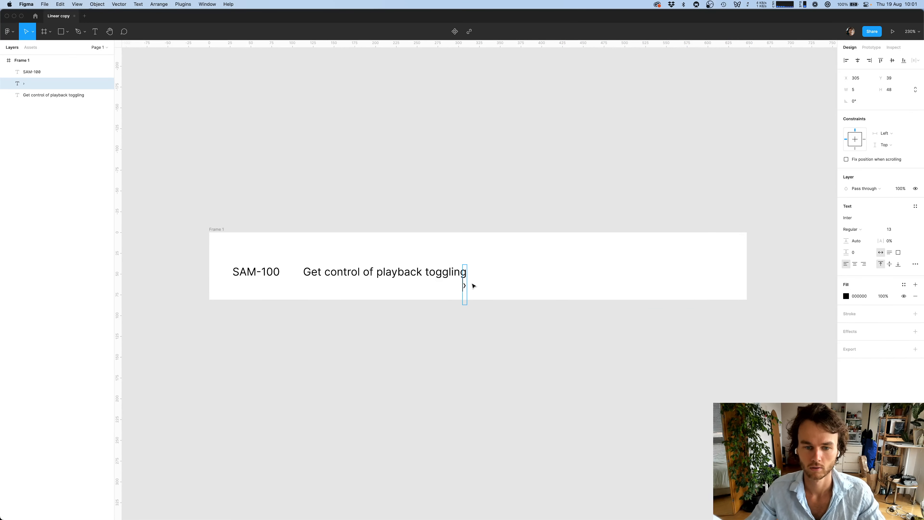
{"action": "key", "text": "Escape"}
Move the "›" separator past the title's end to about X 359, Y 10, and view its type details
{"action": "left_click_drag", "start_coordinate": [465, 286], "coordinate": [509, 265]}
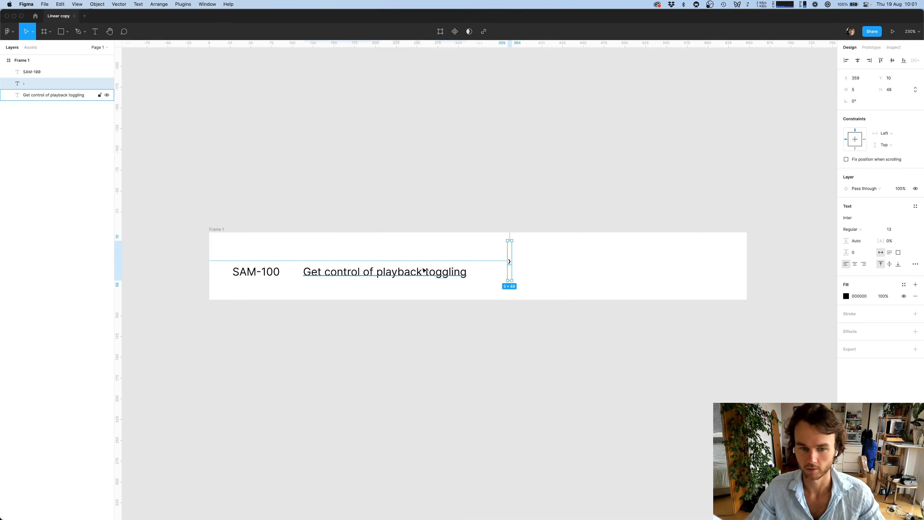
{"action": "left_click", "coordinate": [454, 274]}
{"action": "left_click", "coordinate": [510, 265]}
{"action": "left_click", "coordinate": [581, 278]}
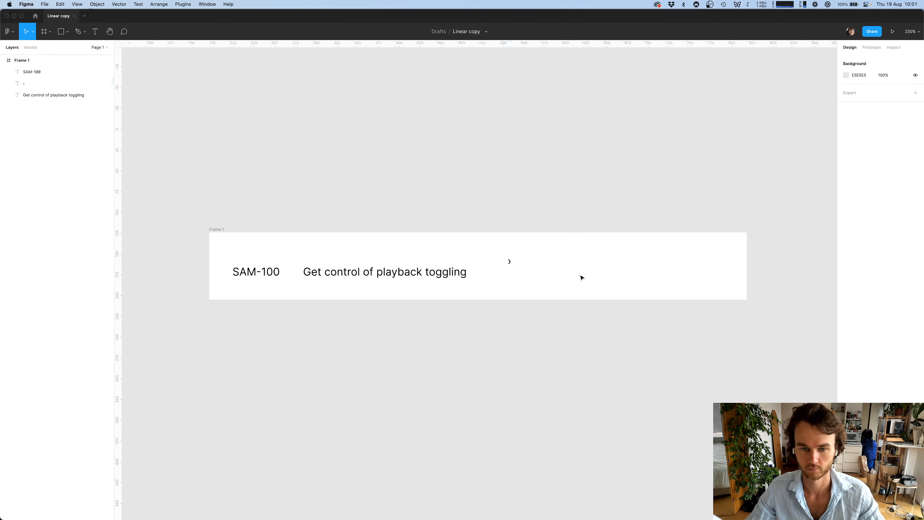
{"action": "left_click", "coordinate": [510, 262]}
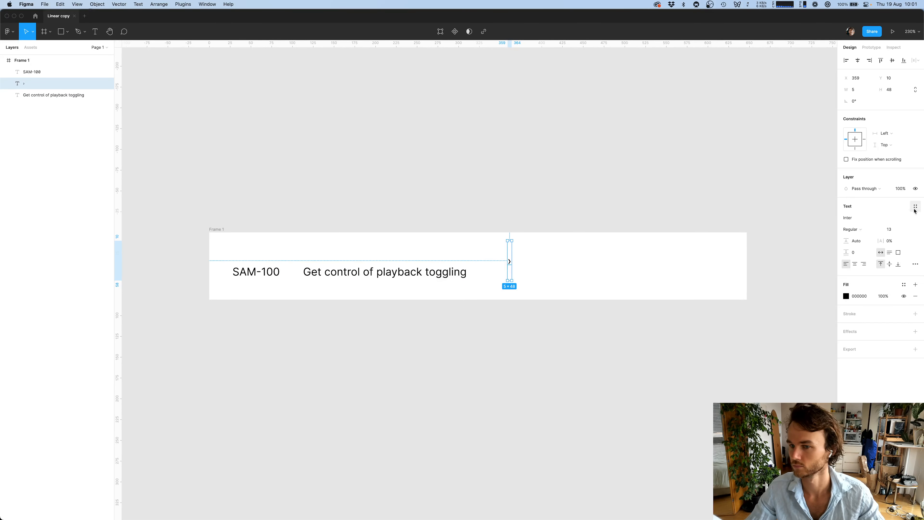
{"action": "left_click", "coordinate": [915, 263]}
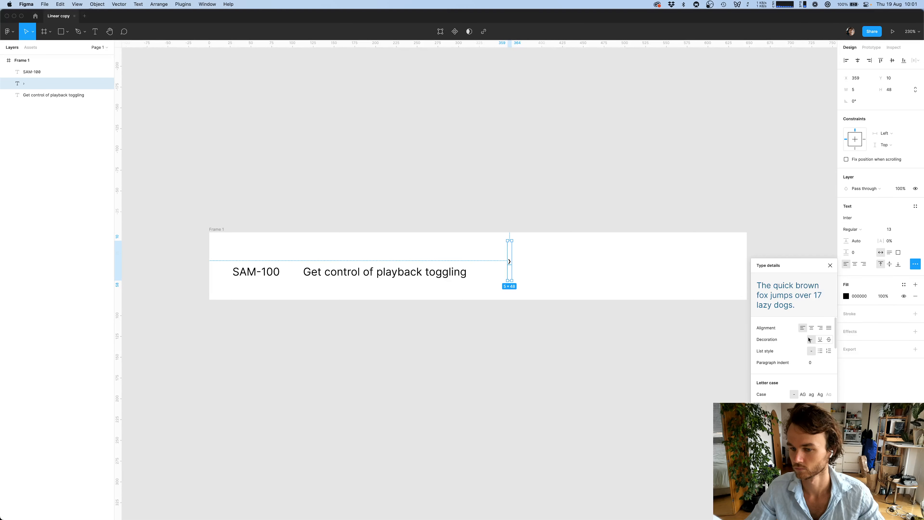
{"action": "left_click", "coordinate": [915, 265]}
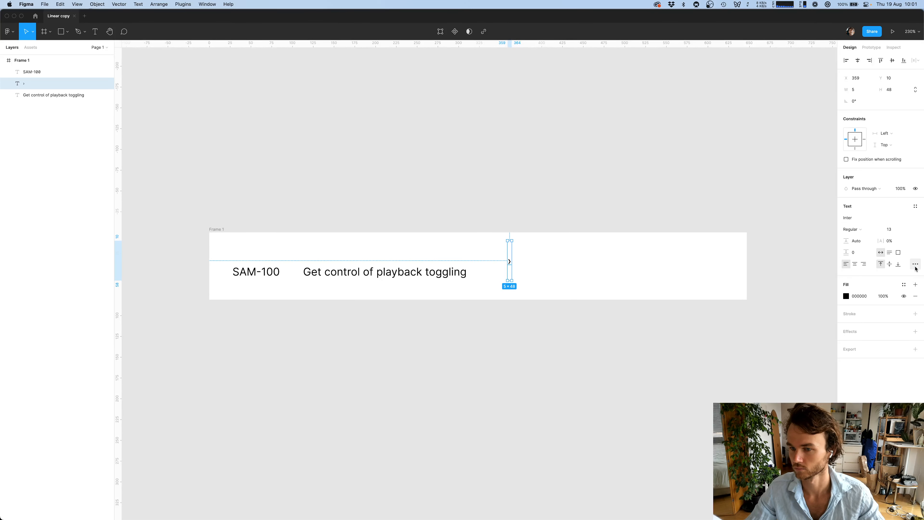
{"action": "left_click", "coordinate": [726, 266]}
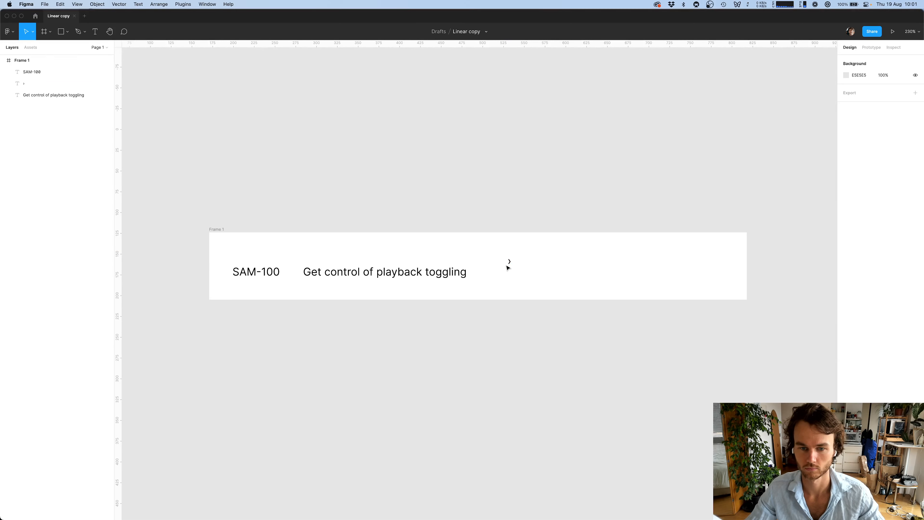
Line up the "›" separator with the title and place a duplicate of the title beyond it at about X 416, Y 39
{"action": "left_click_drag", "start_coordinate": [509, 264], "coordinate": [684, 275]}
{"action": "key", "text": "super+Tab"}
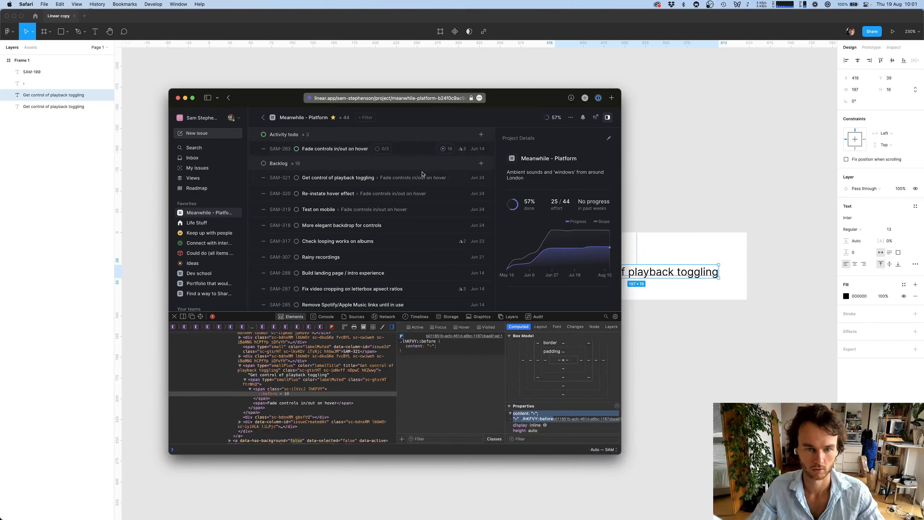
{"action": "key", "text": "super+Tab"}
Replace the duplicated title's text with "Fade controls in/out"
{"action": "key", "text": "Return"}
{"action": "type", "text": "Fad"}
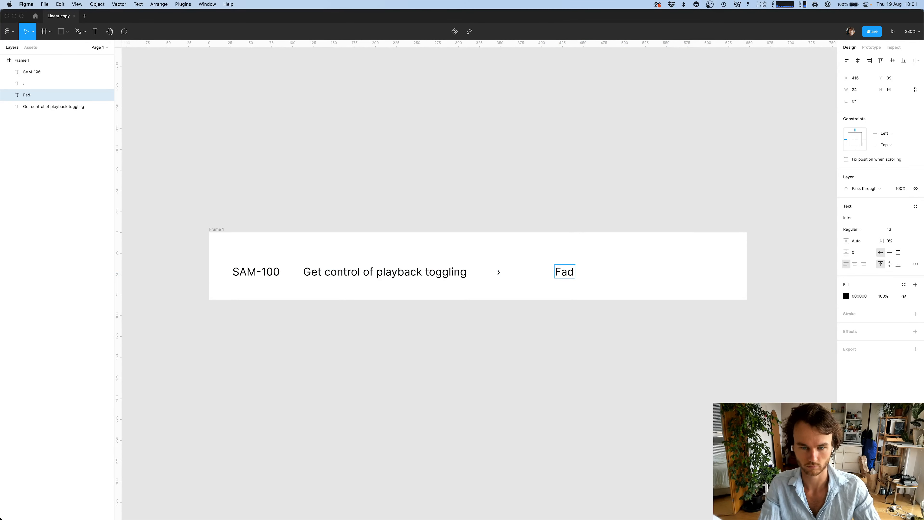
{"action": "type", "text": "e con"}
{"action": "key", "text": "BackSpace"}
{"action": "type", "text": "ontrol"}
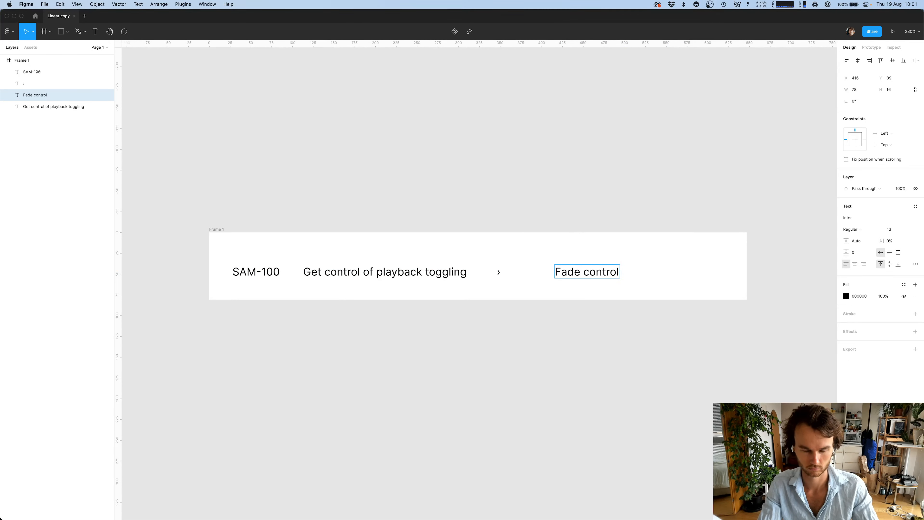
{"action": "type", "text": "s in/out"}
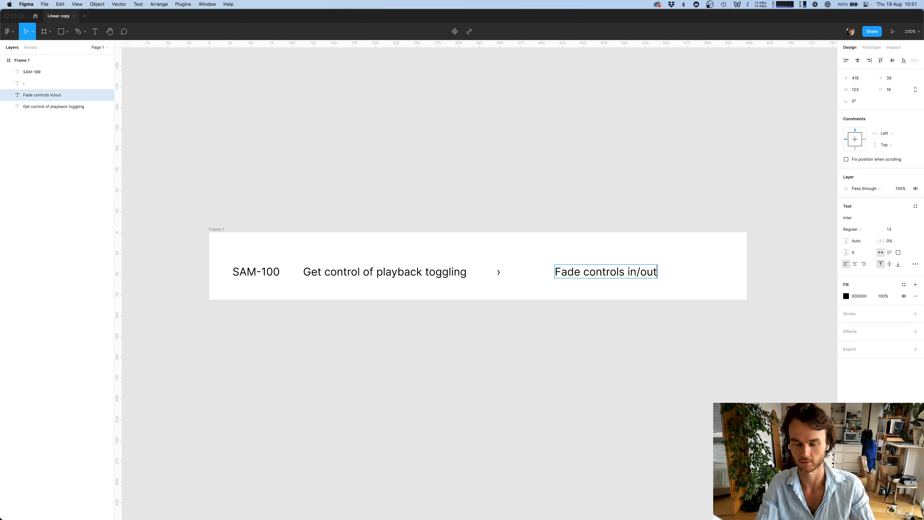
{"action": "key", "text": "Escape"}
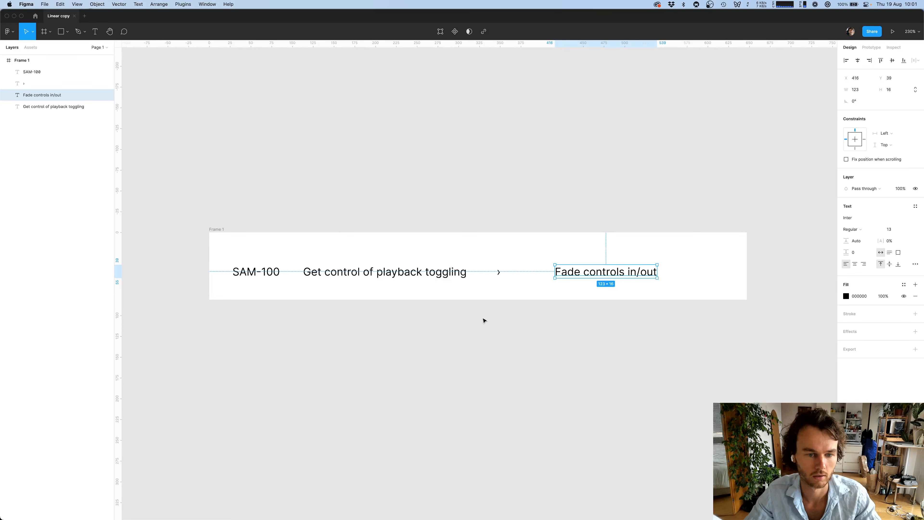
Check the row's date in Safari, then in Figma duplicate the "Fade controls in/out" text to about X 531, Y 39, and change it to "Jun 24"
{"action": "key", "text": "super+Tab"}
{"action": "key", "text": "super+Tab"}
{"action": "key", "text": "super+space"}
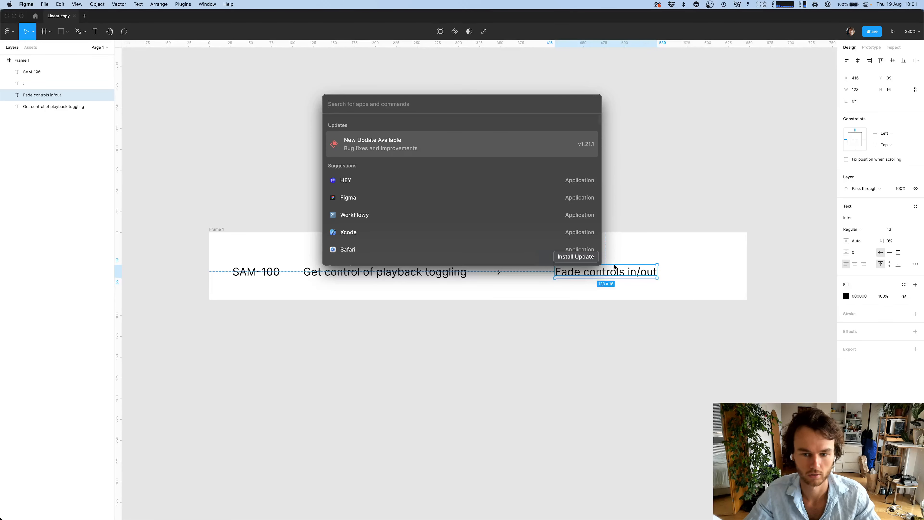
{"action": "key", "text": "super+Tab"}
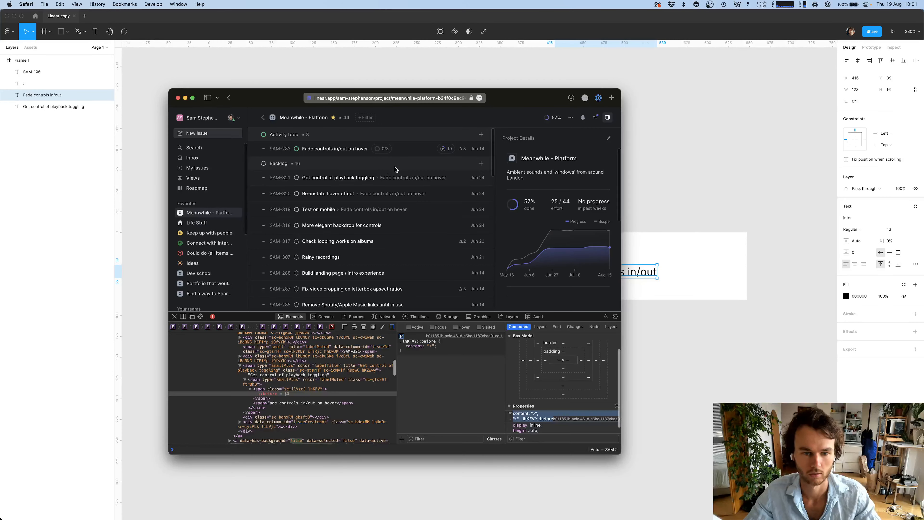
{"action": "key", "text": "super+Tab"}
{"action": "left_click_drag", "start_coordinate": [584, 275], "coordinate": [680, 275]}
{"action": "key", "text": "Return"}
{"action": "type", "text": "Jun 24"}
{"action": "key", "text": "Escape"}
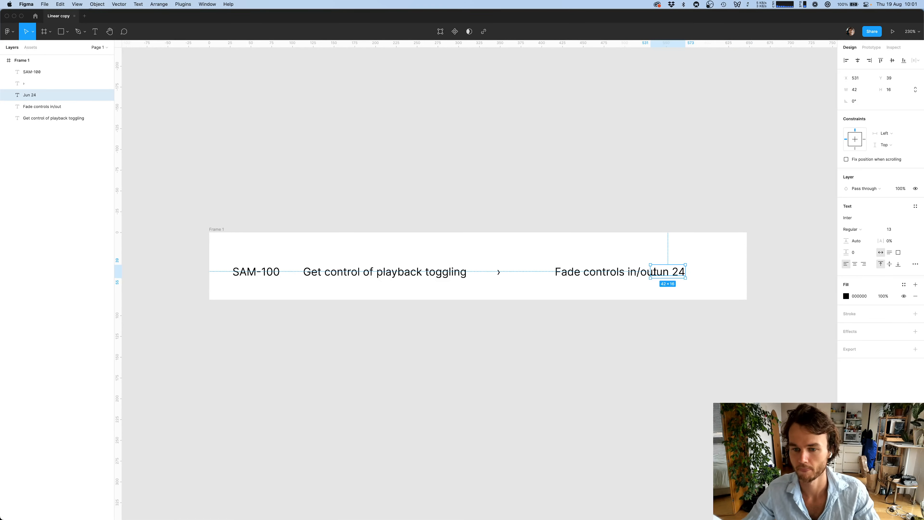
Switch to Safari and inspect the computed font properties of the "Jun 24" date in the first backlog row
{"action": "key", "text": "super+Tab"}
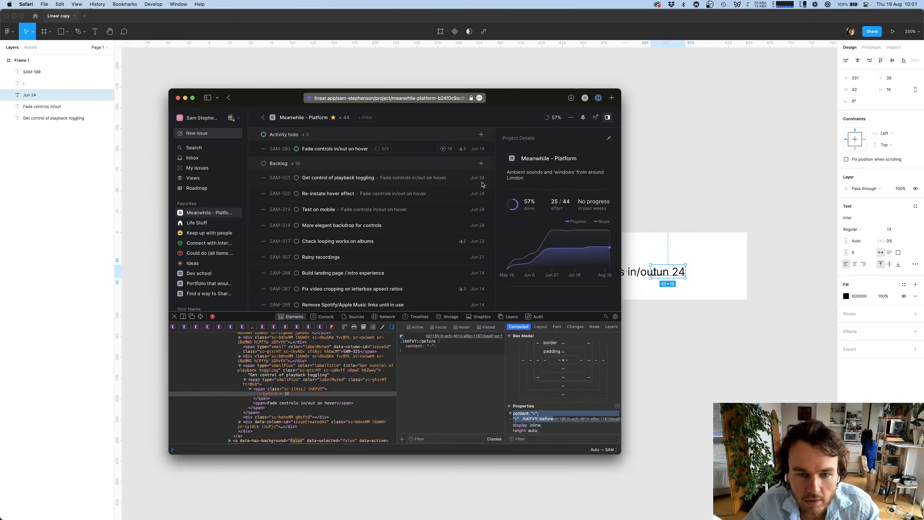
{"action": "left_click", "coordinate": [202, 316]}
{"action": "left_click", "coordinate": [476, 177]}
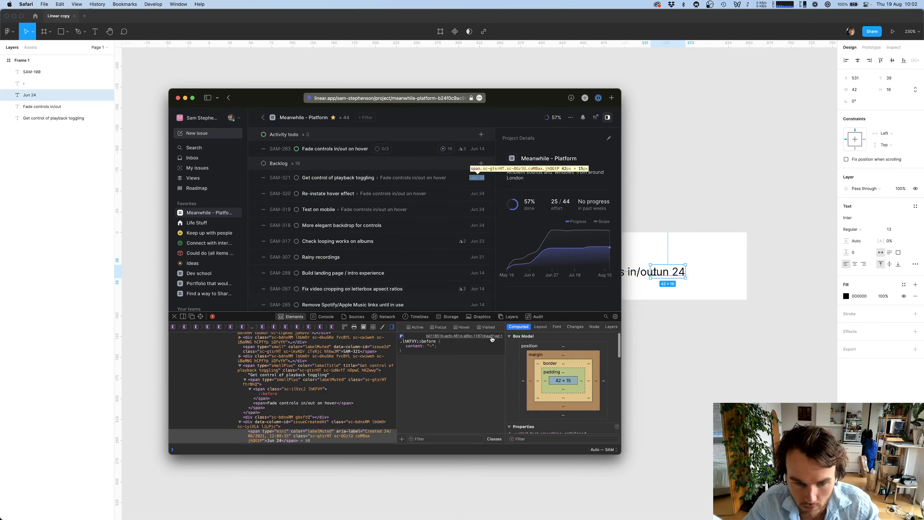
{"action": "scroll", "coordinate": [539, 393], "scroll_direction": "down", "scroll_amount": 10}
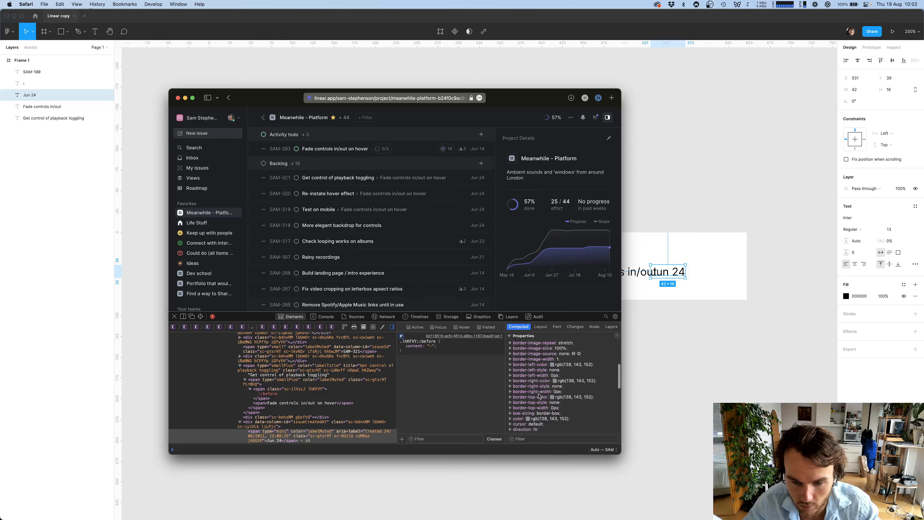
{"action": "scroll", "coordinate": [540, 395], "scroll_direction": "down", "scroll_amount": 5}
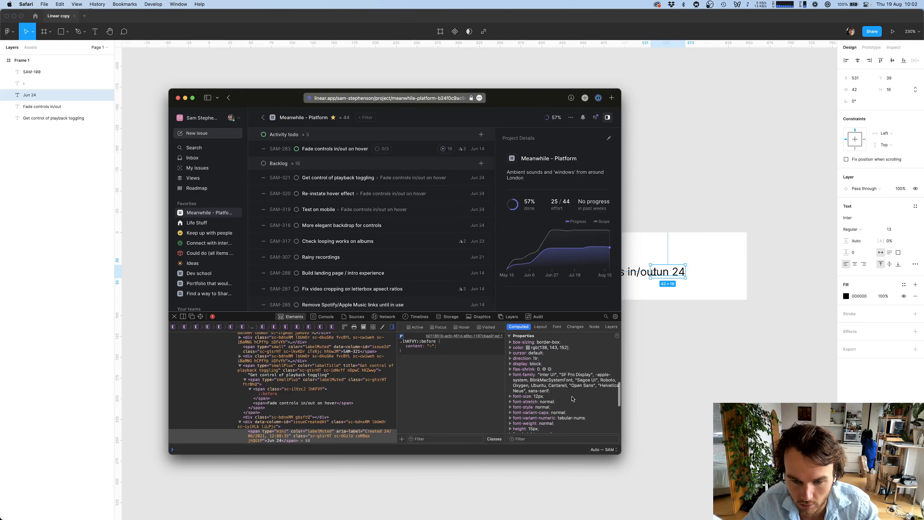
{"action": "scroll", "coordinate": [574, 396], "scroll_direction": "down", "scroll_amount": 3}
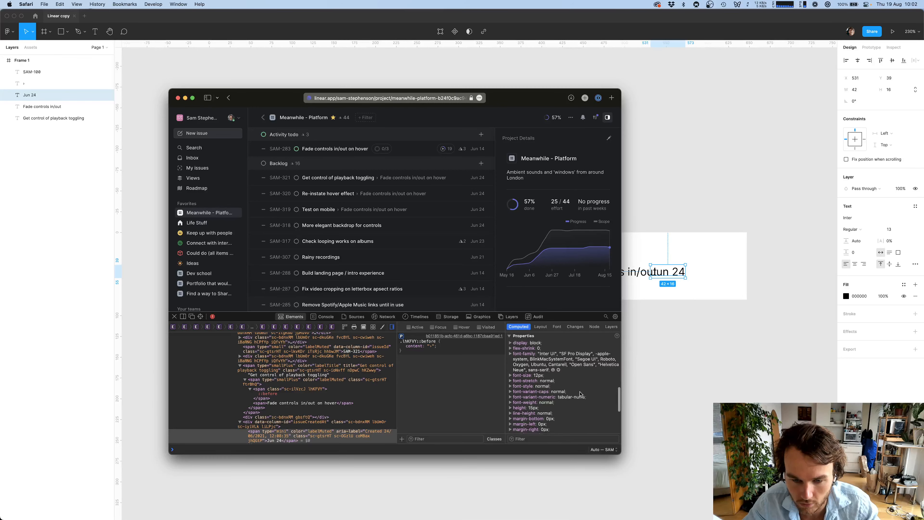
Switch to Figma, set the "Jun 24" text's font size to 12, and move it clear of the "Fade controls in/out" text
{"action": "left_click", "coordinate": [686, 276]}
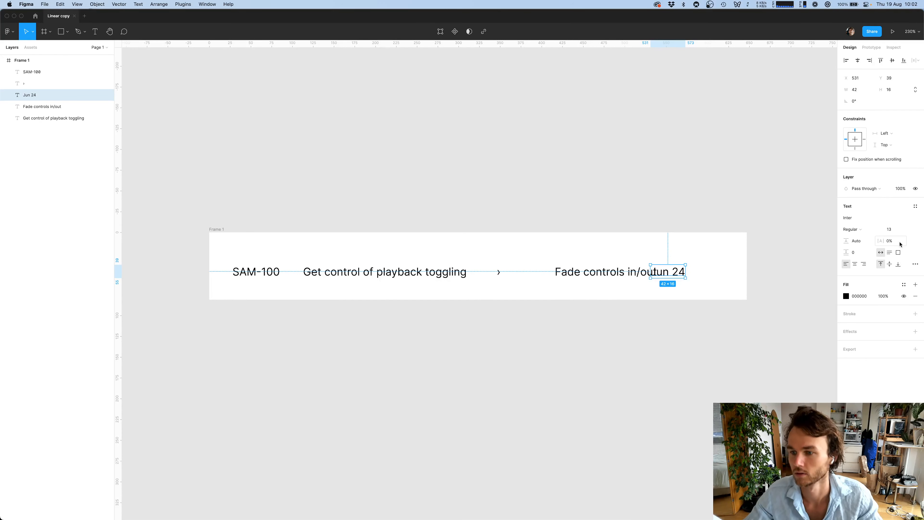
{"action": "type", "text": "12"}
{"action": "key", "text": "Return"}
{"action": "left_click", "coordinate": [672, 313]}
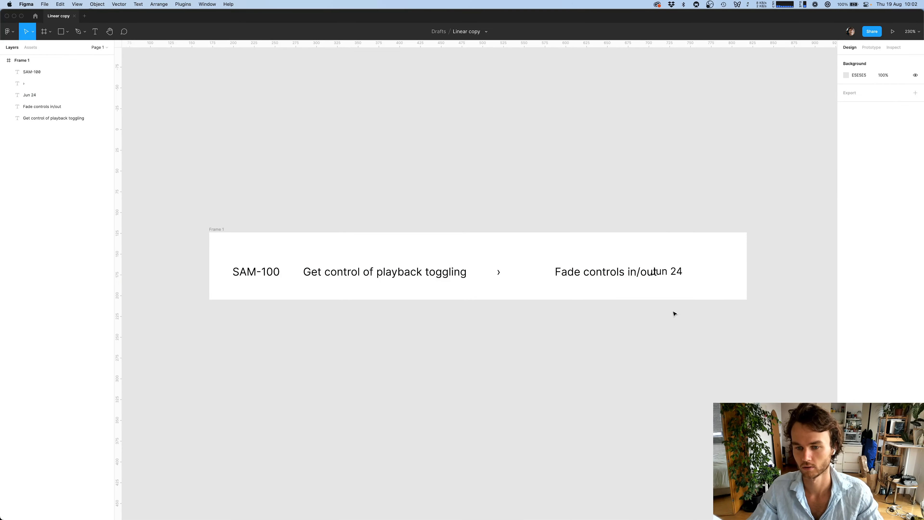
{"action": "left_click_drag", "start_coordinate": [666, 271], "coordinate": [712, 273]}
{"action": "left_click", "coordinate": [744, 294]}
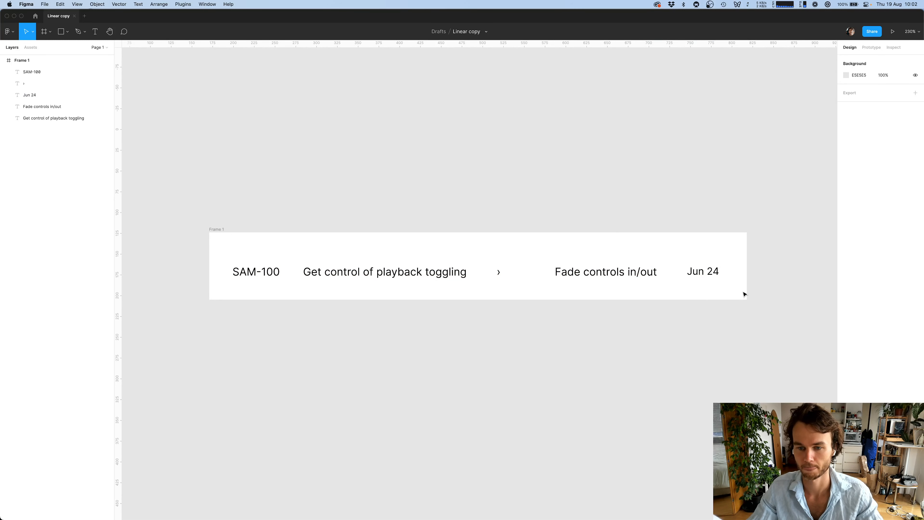
Switch to Safari, inspect the priority icon of the "Re-instate hover effect" row, and expand its svg element to examine its rects
{"action": "key", "text": "super+Tab"}
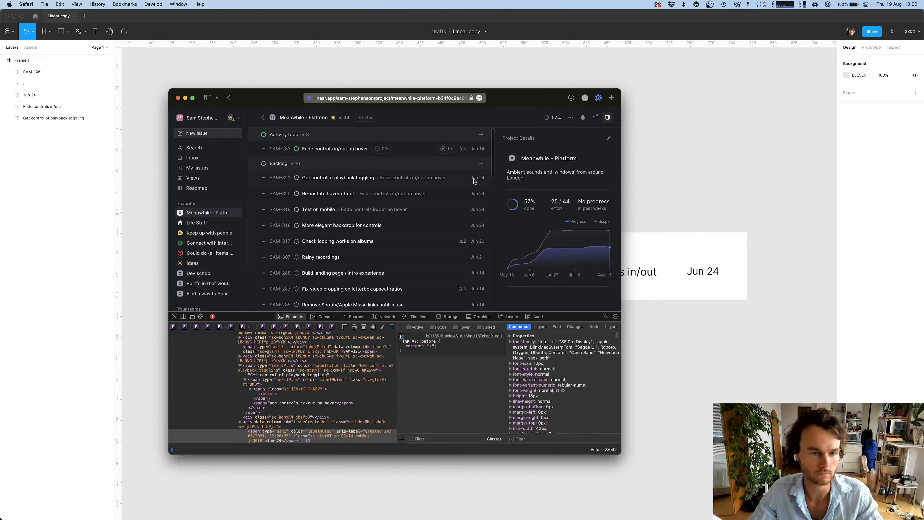
{"action": "key", "text": "super+Tab"}
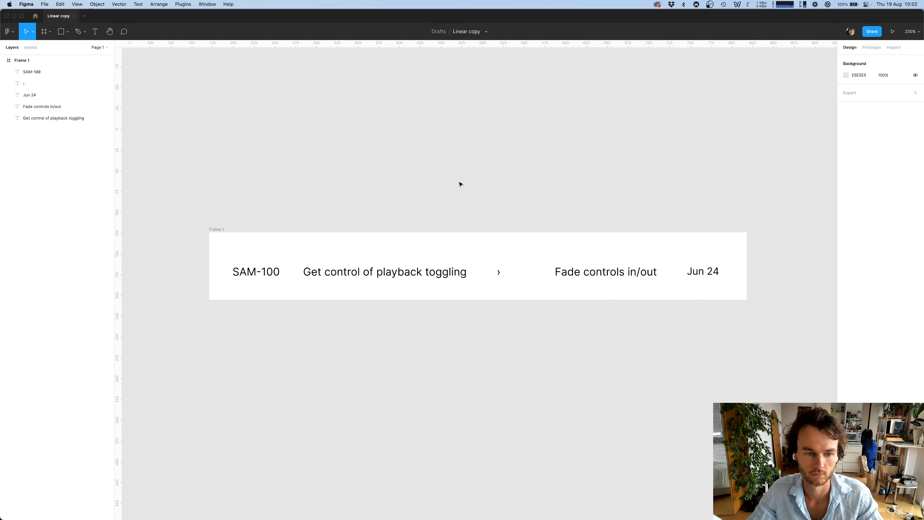
{"action": "key", "text": "super+Tab"}
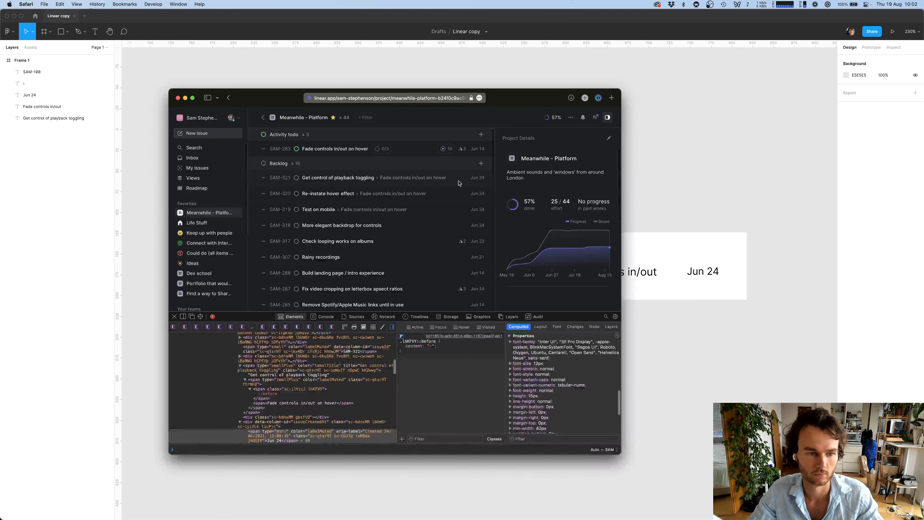
{"action": "left_click", "coordinate": [264, 178]}
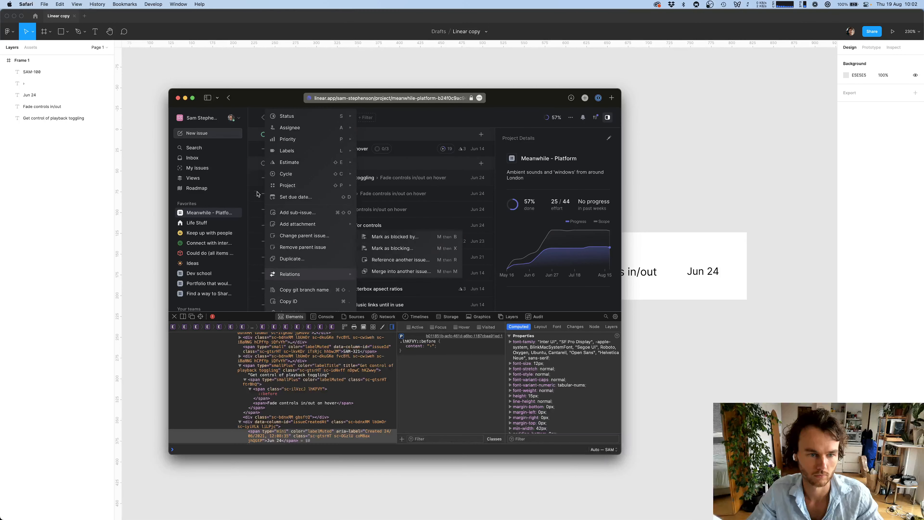
{"action": "left_click", "coordinate": [257, 194]}
{"action": "left_click", "coordinate": [200, 316]}
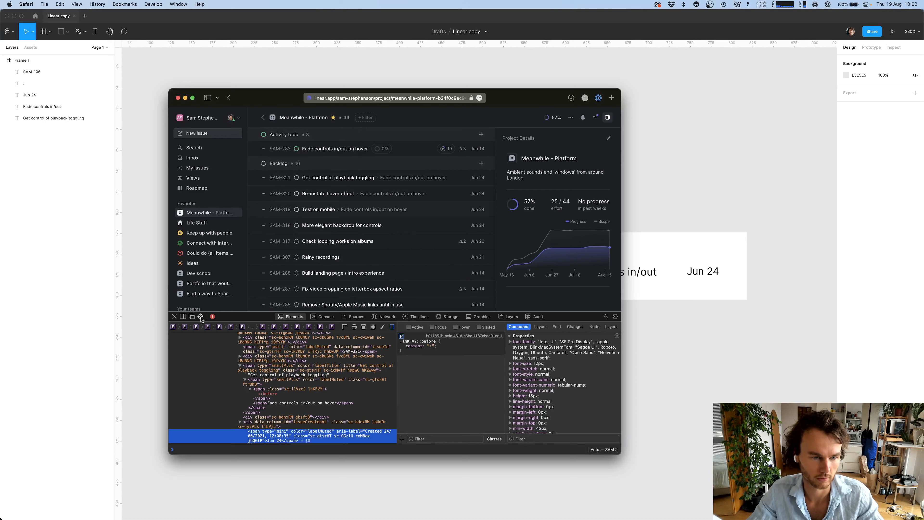
{"action": "left_click", "coordinate": [263, 193]}
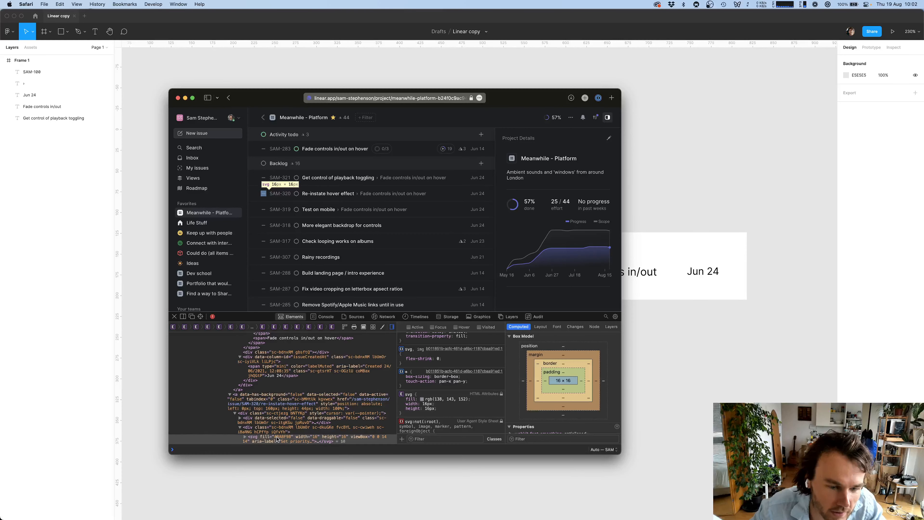
{"action": "scroll", "coordinate": [277, 439], "scroll_direction": "down", "scroll_amount": 2}
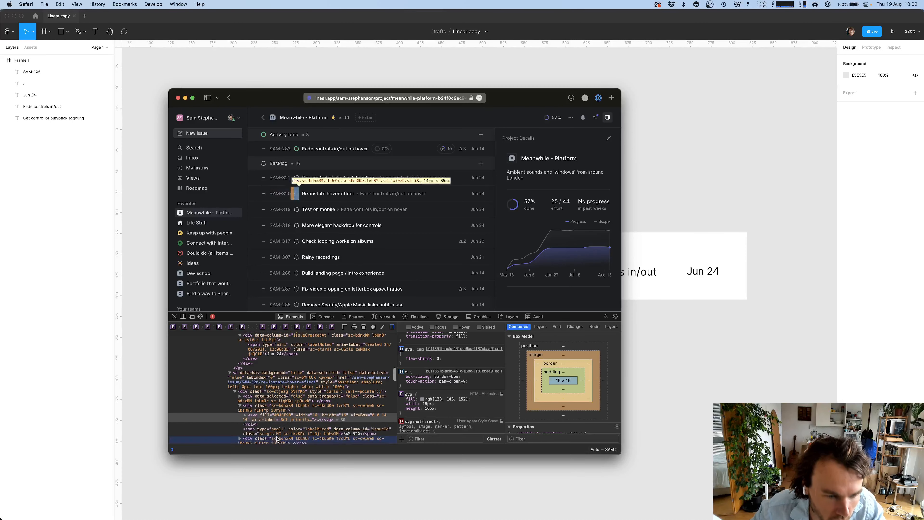
{"action": "left_click", "coordinate": [246, 416]}
{"action": "scroll", "coordinate": [269, 420], "scroll_direction": "down", "scroll_amount": 2}
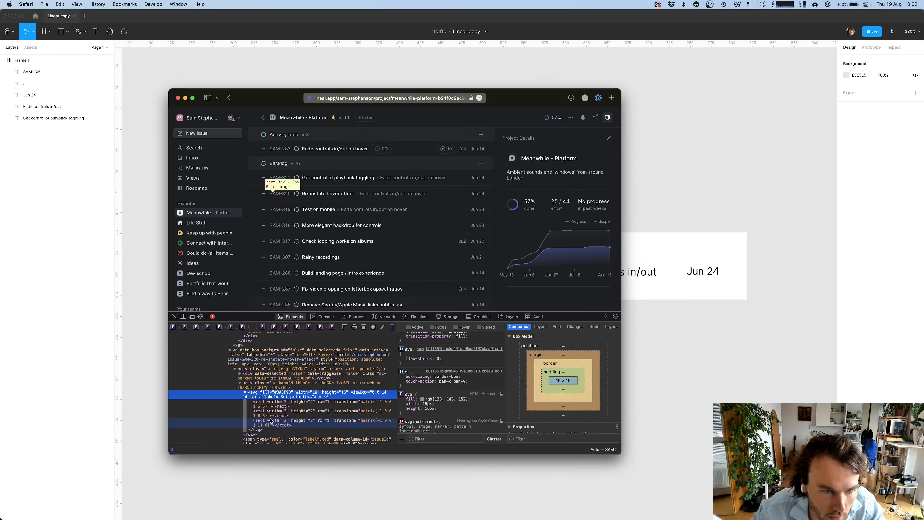
Switch to Figma, draw a 16 × 16 frame above the "SAM-100" text at X 19, Y 21, and add an FFFFFF fill
{"action": "left_click", "coordinate": [705, 314]}
{"action": "scroll", "coordinate": [295, 258], "scroll_direction": "up", "scroll_amount": 3}
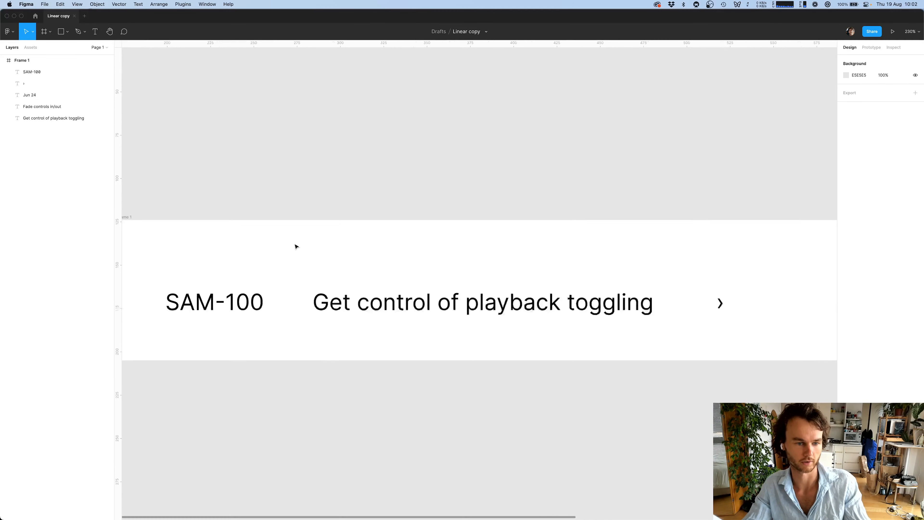
{"action": "scroll", "coordinate": [295, 246], "scroll_direction": "up", "scroll_amount": 5}
{"action": "key", "text": "f"}
{"action": "mouse_move", "coordinate": [339, 194]}
{"action": "left_mouse_down"}
{"action": "mouse_move", "coordinate": [402, 248]}
{"action": "mouse_move", "coordinate": [380, 234]}
{"action": "left_mouse_up"}
{"action": "scroll", "coordinate": [366, 213], "scroll_direction": "up", "scroll_amount": 3}
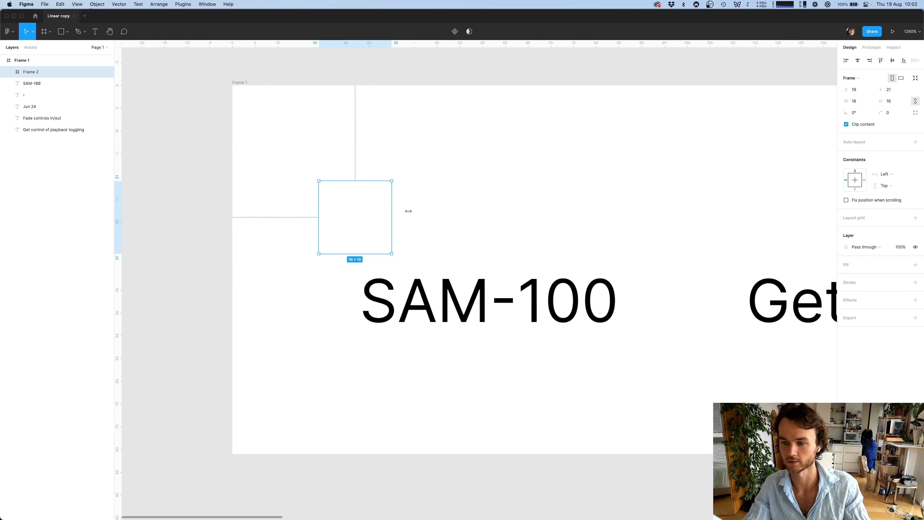
{"action": "left_click", "coordinate": [916, 264]}
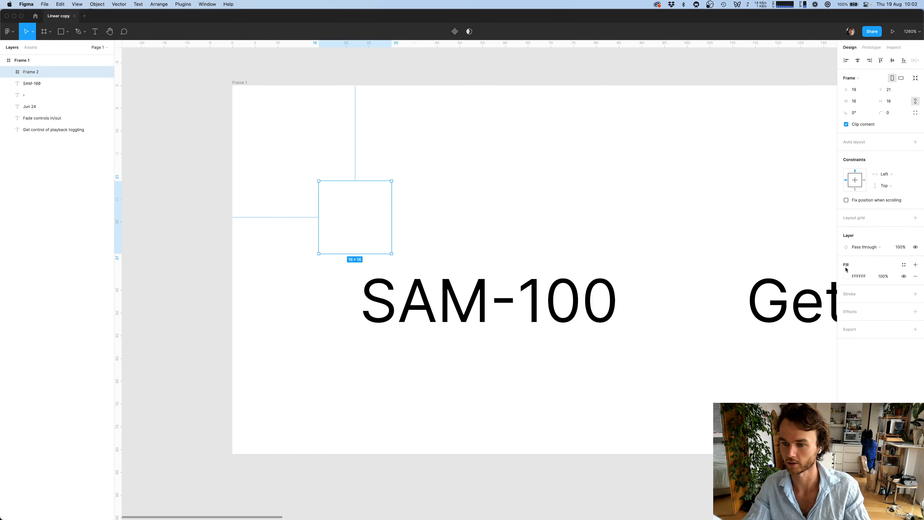
Change the 16 × 16 frame's fill to EAEAEA
{"action": "left_click", "coordinate": [847, 276]}
{"action": "left_click_drag", "start_coordinate": [795, 293], "coordinate": [739, 292]}
{"action": "left_click", "coordinate": [608, 271]}
Draw a 2 × 2 circle in the grey frame and duplicate it into a centred horizontal row of three dots spaced 2 apart
{"action": "scroll", "coordinate": [608, 270], "scroll_direction": "left", "scroll_amount": 2}
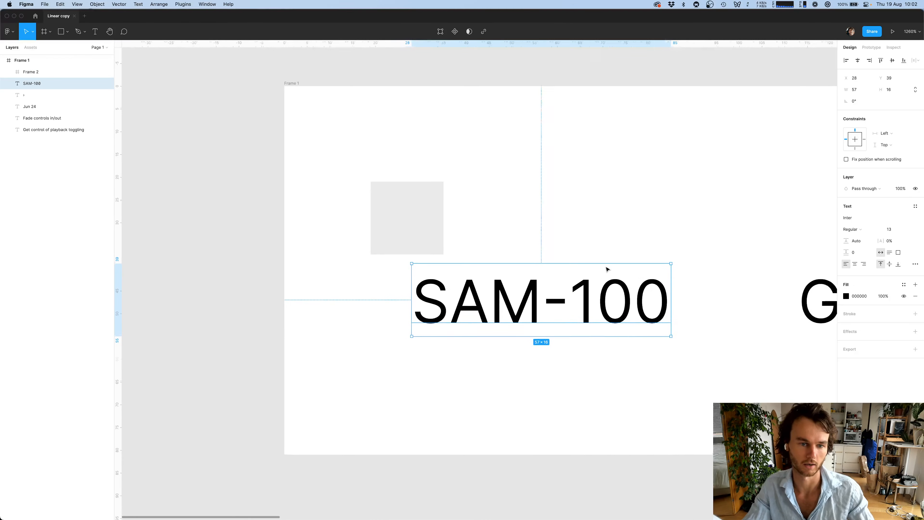
{"action": "scroll", "coordinate": [607, 270], "scroll_direction": "left", "scroll_amount": 1}
{"action": "scroll", "coordinate": [404, 162], "scroll_direction": "up", "scroll_amount": 3}
{"action": "left_click", "coordinate": [427, 231]}
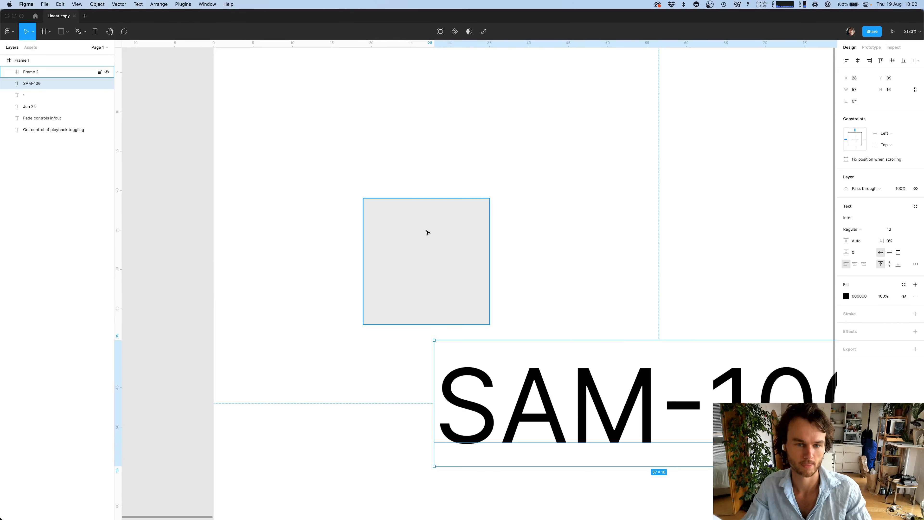
{"action": "key", "text": "o"}
{"action": "mouse_move", "coordinate": [384, 254]}
{"action": "left_mouse_down"}
{"action": "mouse_move", "coordinate": [399, 268]}
{"action": "mouse_move", "coordinate": [390, 257]}
{"action": "mouse_move", "coordinate": [426, 262]}
{"action": "left_mouse_up"}
{"action": "key", "text": "super+d"}
{"action": "left_click", "coordinate": [419, 260], "text": "shift"}
{"action": "left_click", "coordinate": [392, 261], "text": "shift"}
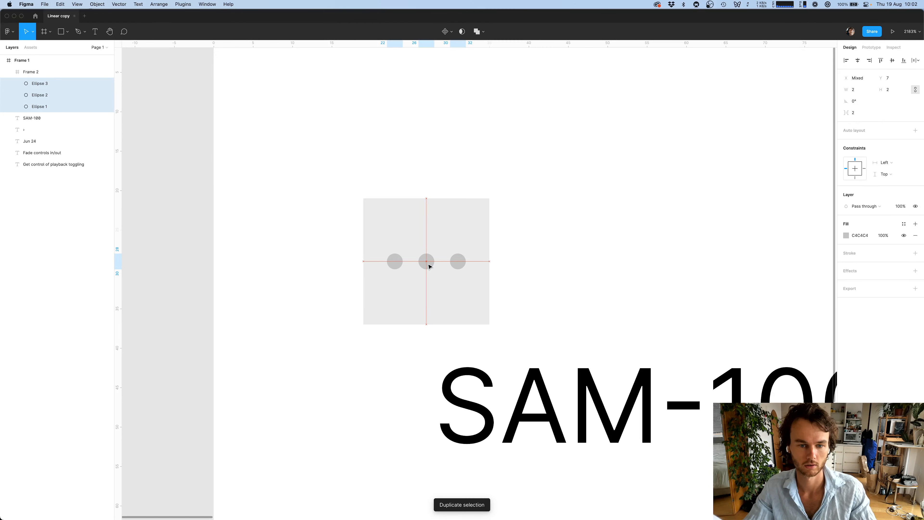
Spread the three dots evenly to a spacing of 3 within the grey frame
{"action": "key", "text": "Escape"}
{"action": "left_click", "coordinate": [463, 265]}
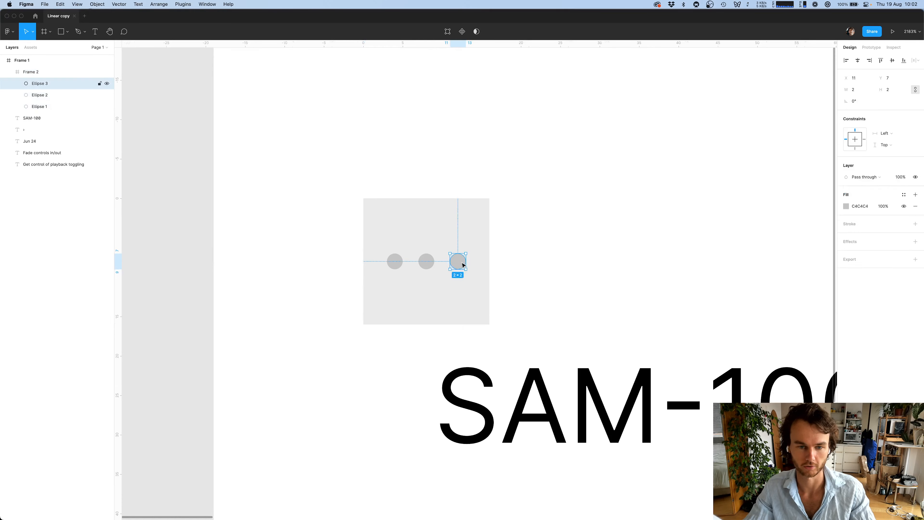
{"action": "left_click", "coordinate": [427, 260], "text": "shift"}
{"action": "left_click", "coordinate": [394, 260], "text": "shift"}
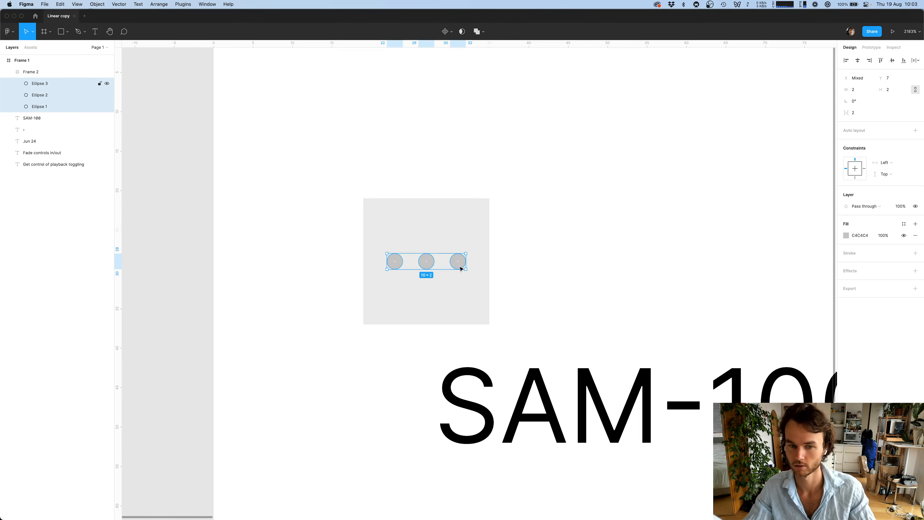
{"action": "key", "text": "alt"}
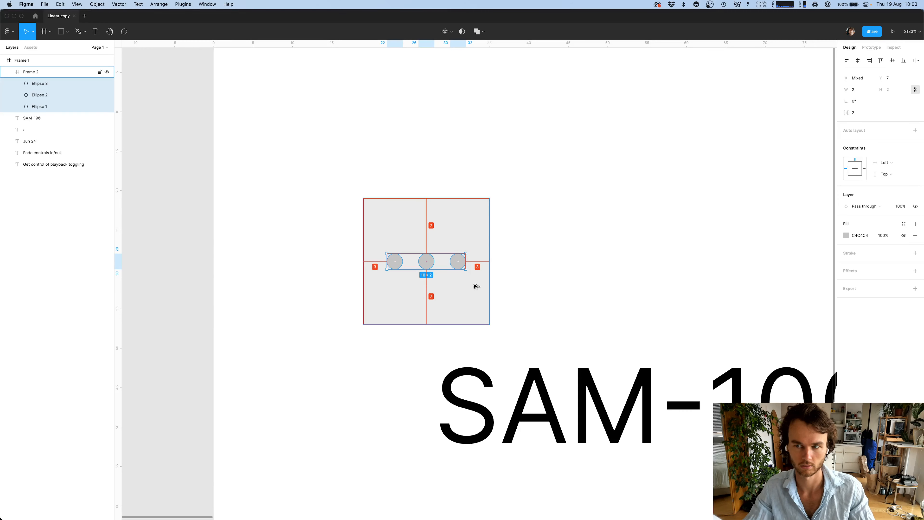
{"action": "left_click_drag", "start_coordinate": [466, 264], "coordinate": [471, 264]}
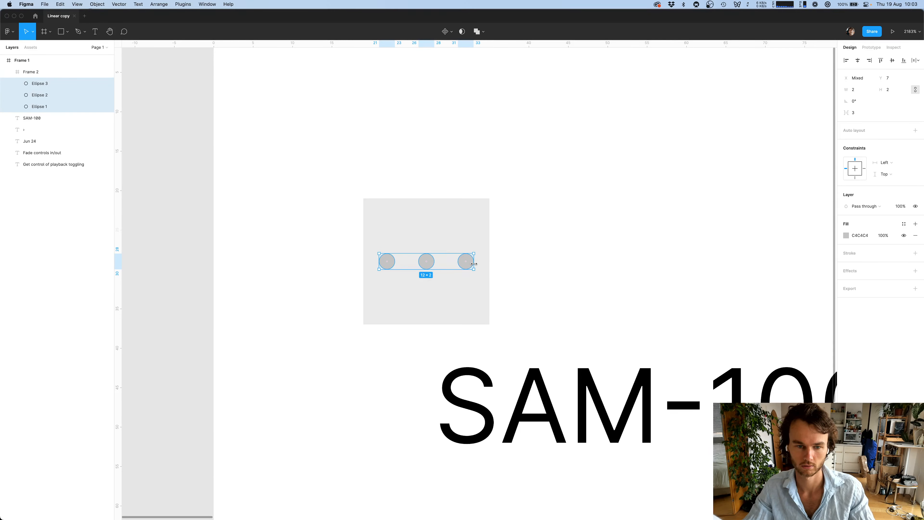
Group the three dots inside the grey frame
{"action": "left_click", "coordinate": [459, 321]}
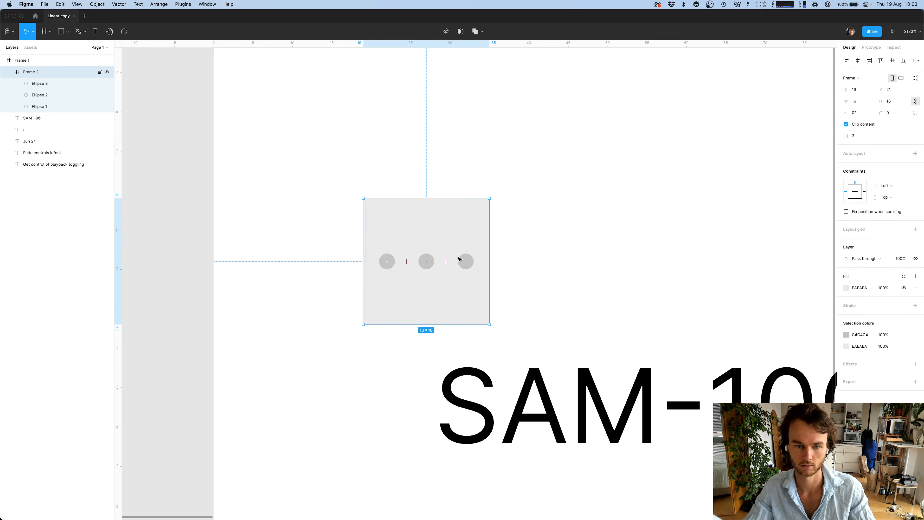
{"action": "left_click", "coordinate": [466, 259]}
{"action": "left_click", "coordinate": [419, 266], "text": "shift"}
{"action": "left_click", "coordinate": [390, 264], "text": "shift"}
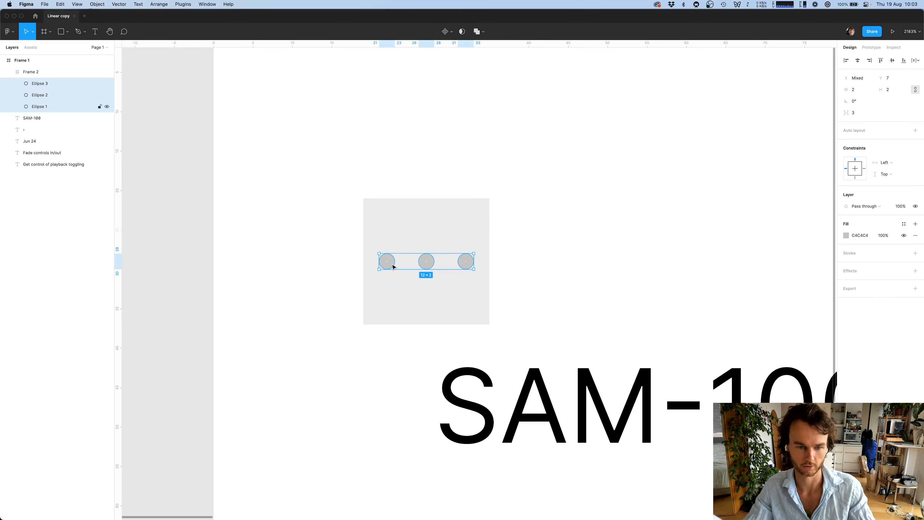
{"action": "key", "text": "super+g"}
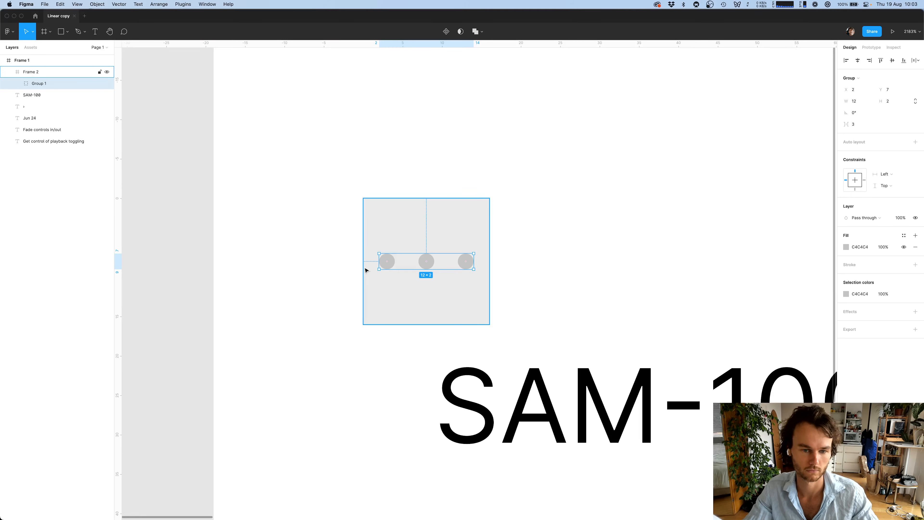
Switch to Safari, inspect the priority icon of the "More elegant backdrop for controls" row, and expand its svg element to examine its rects
{"action": "key", "text": "super+Tab"}
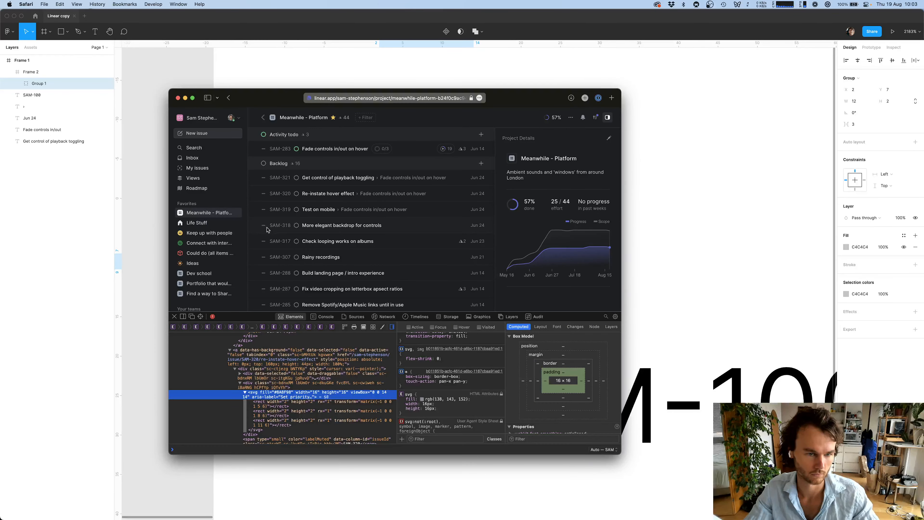
{"action": "key", "text": "super+shift+c"}
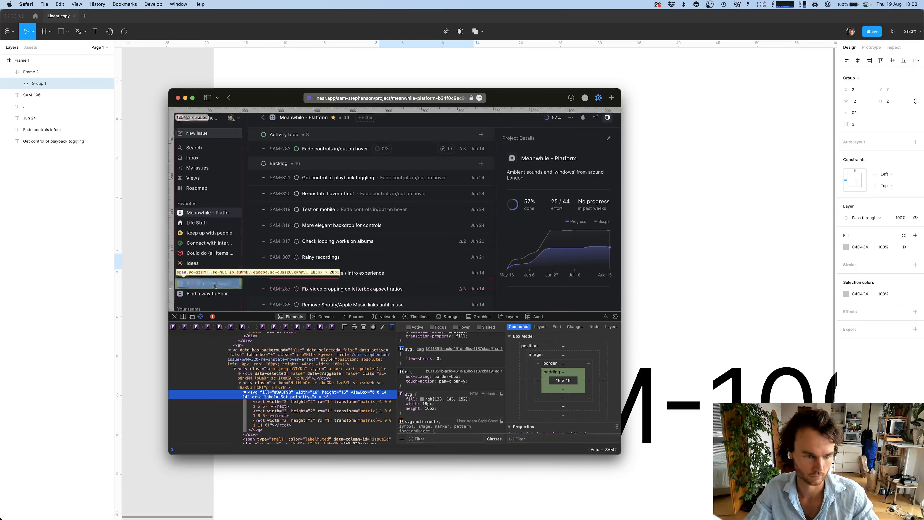
{"action": "left_click", "coordinate": [265, 226]}
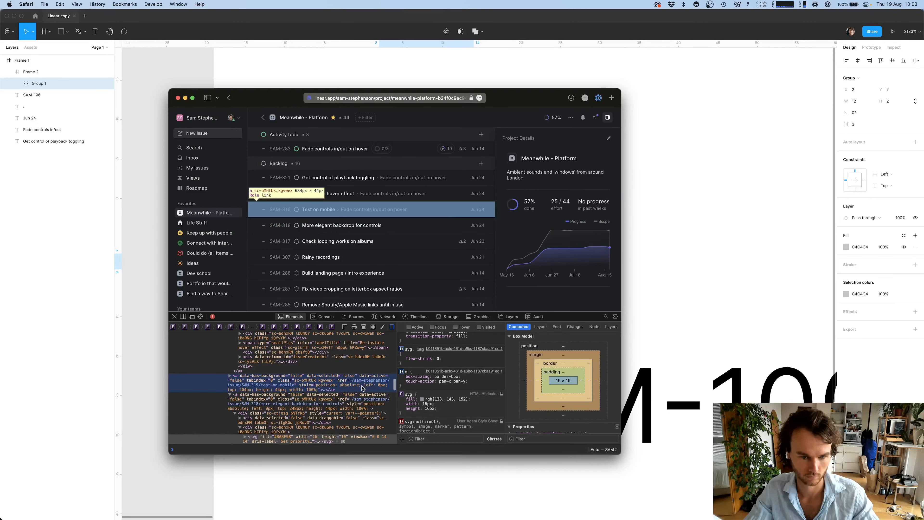
{"action": "scroll", "coordinate": [452, 382], "scroll_direction": "down", "scroll_amount": 5}
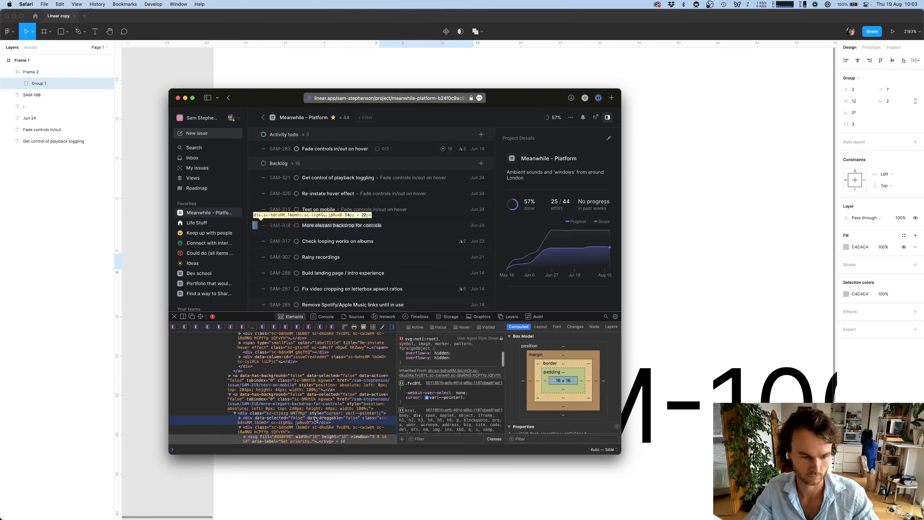
{"action": "scroll", "coordinate": [271, 405], "scroll_direction": "down", "scroll_amount": 3}
{"action": "left_click", "coordinate": [246, 393]}
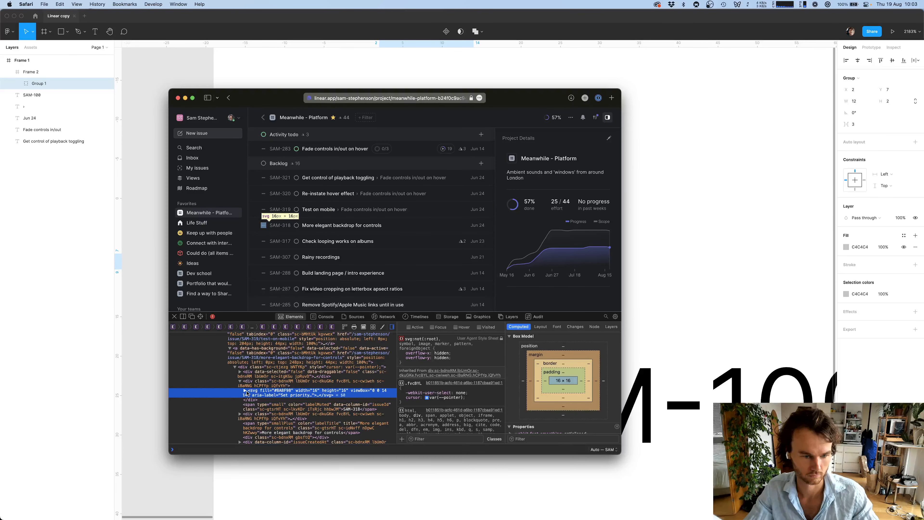
{"action": "left_click", "coordinate": [245, 391]}
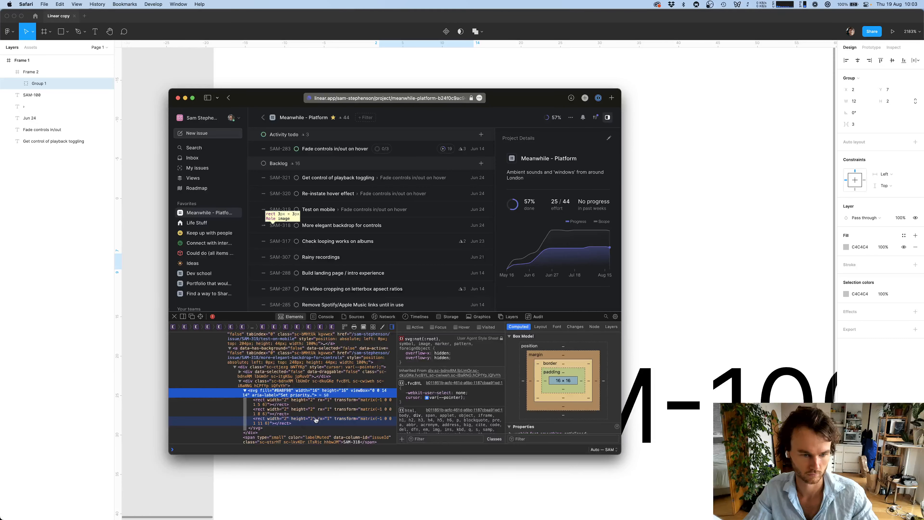
Switch to Figma and move the group's two outer dots inward so that the three dots are spaced 2 apart
{"action": "key", "text": "super+Tab"}
{"action": "left_click", "coordinate": [406, 275]}
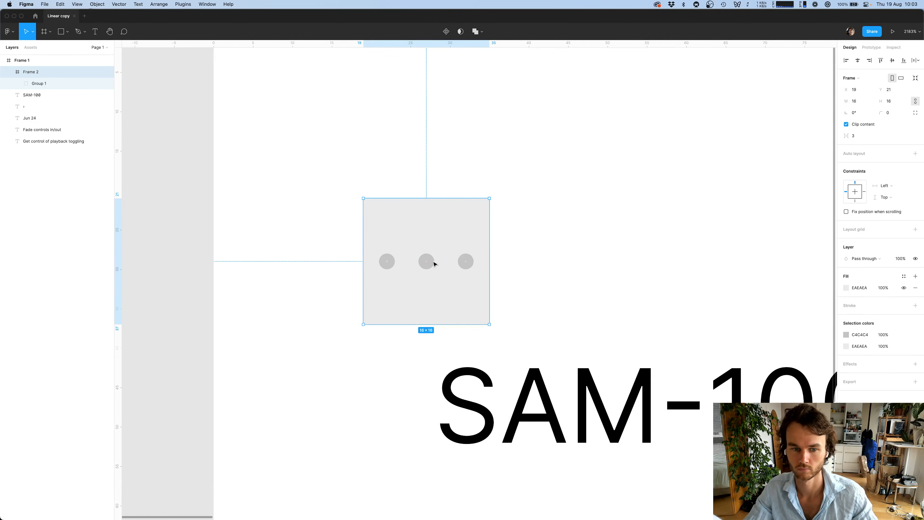
{"action": "double_click", "coordinate": [433, 262]}
{"action": "double_click", "coordinate": [432, 262]}
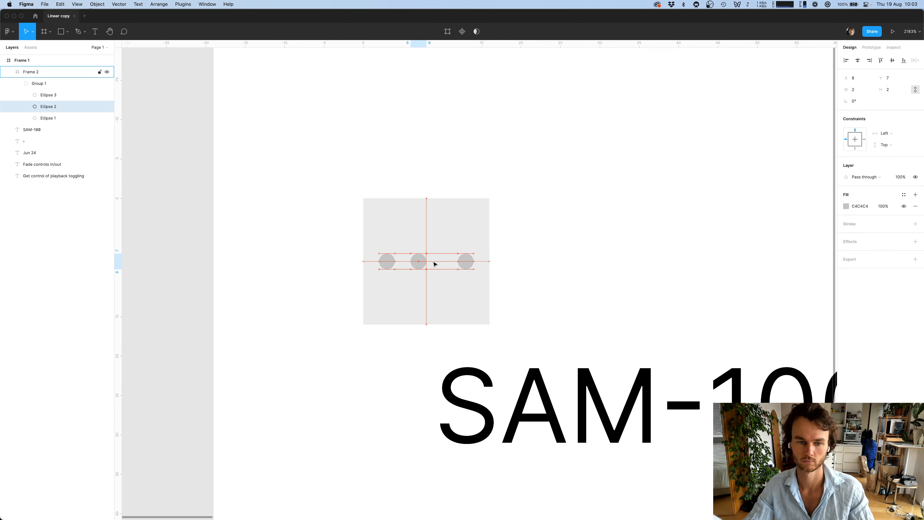
{"action": "left_click", "coordinate": [393, 269]}
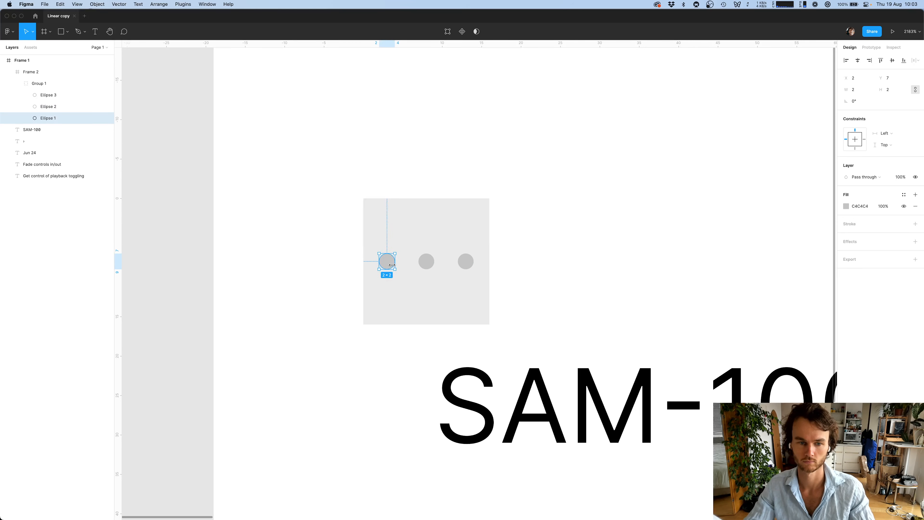
{"action": "key", "text": "Right"}
{"action": "left_click", "coordinate": [465, 261]}
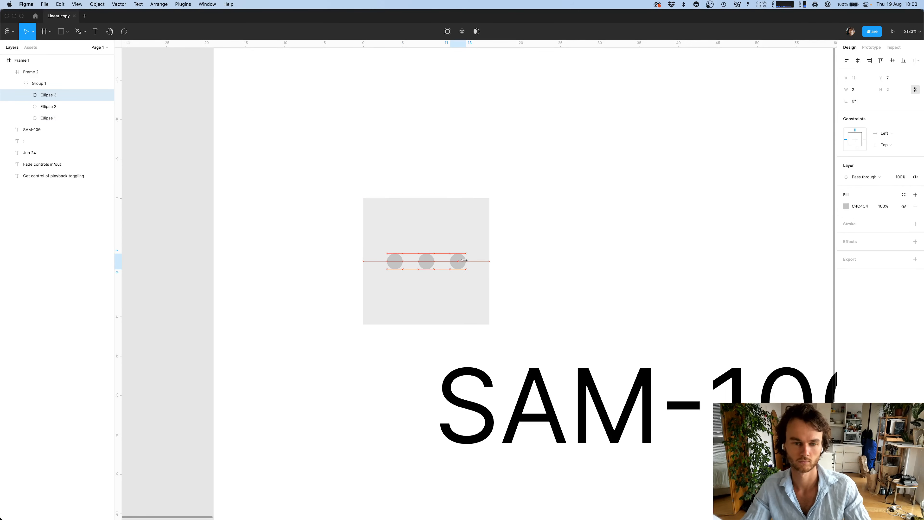
Hide the EAEAEA fill of the frame around the three dots
{"action": "key", "text": "Escape"}
{"action": "scroll", "coordinate": [469, 255], "scroll_direction": "down", "scroll_amount": 5}
{"action": "left_click_drag", "start_coordinate": [459, 201], "coordinate": [396, 233]}
{"action": "left_click", "coordinate": [906, 288]}
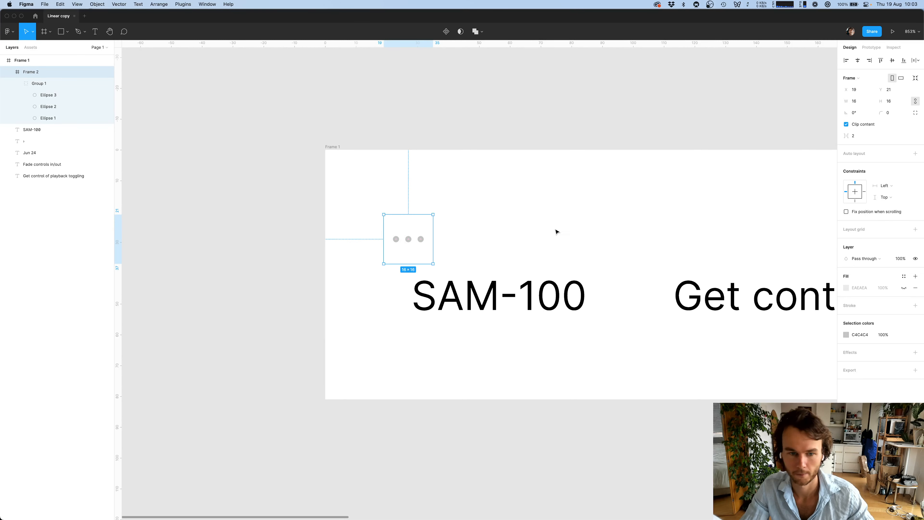
Move the three-dot frame to X 18, Y 17 and convert it into a component
{"action": "left_click", "coordinate": [555, 230]}
{"action": "left_click_drag", "start_coordinate": [461, 219], "coordinate": [288, 302]}
{"action": "left_click", "coordinate": [356, 281]}
{"action": "left_click_drag", "start_coordinate": [415, 228], "coordinate": [413, 222]}
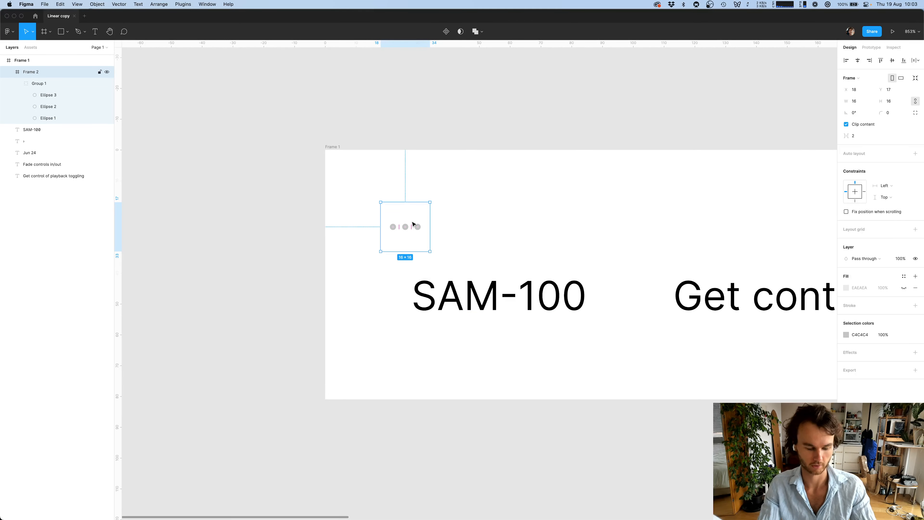
{"action": "key", "text": "super+alt+k"}
{"action": "key", "text": "super+r"}
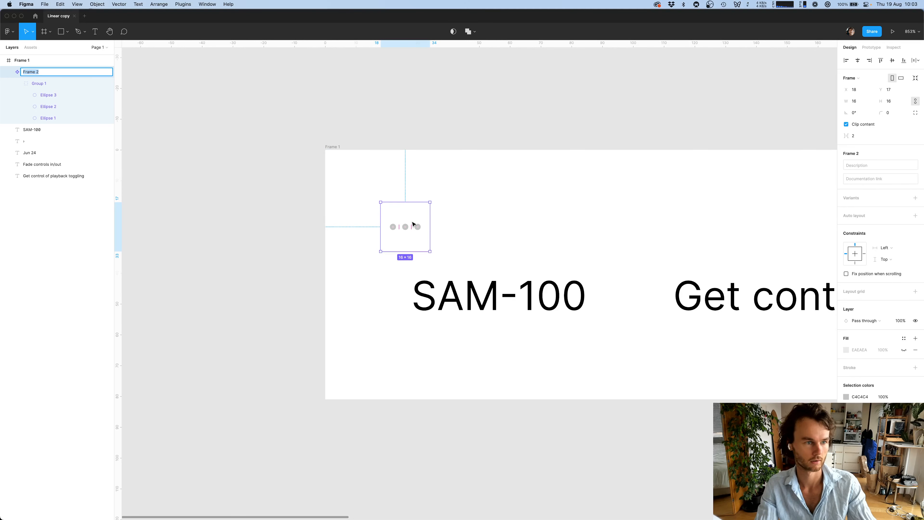
{"action": "key", "text": "Escape"}
Draw a 73 × 74 frame on the empty canvas beside Frame 1 and move the three-dot component into it
{"action": "left_click", "coordinate": [281, 218]}
{"action": "scroll", "coordinate": [282, 218], "scroll_direction": "down", "scroll_amount": 2}
{"action": "scroll", "coordinate": [281, 218], "scroll_direction": "left", "scroll_amount": 2}
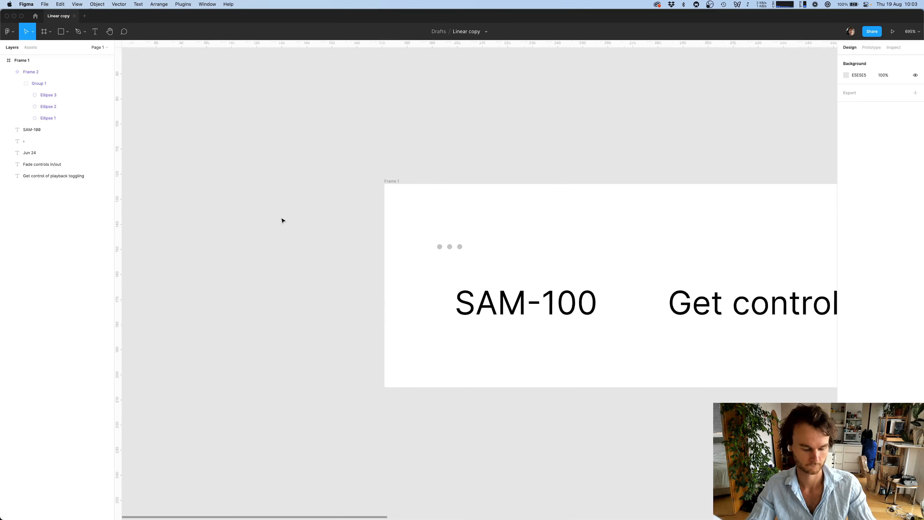
{"action": "scroll", "coordinate": [282, 220], "scroll_direction": "left", "scroll_amount": 2}
{"action": "key", "text": "f"}
{"action": "left_click_drag", "start_coordinate": [189, 131], "coordinate": [373, 316]}
{"action": "left_click", "coordinate": [520, 263]}
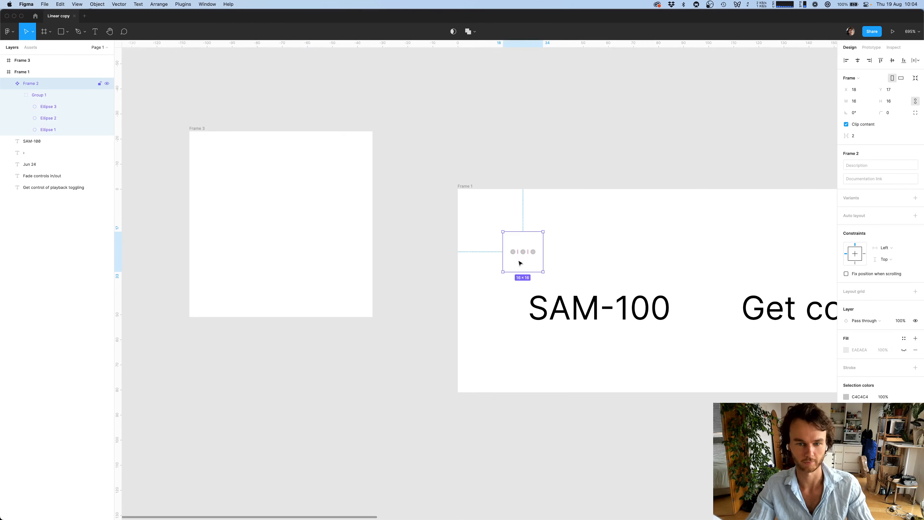
{"action": "left_click_drag", "start_coordinate": [520, 262], "coordinate": [227, 167]}
Rename the new frame holding the three-dot component as Icon
{"action": "left_click", "coordinate": [195, 134]}
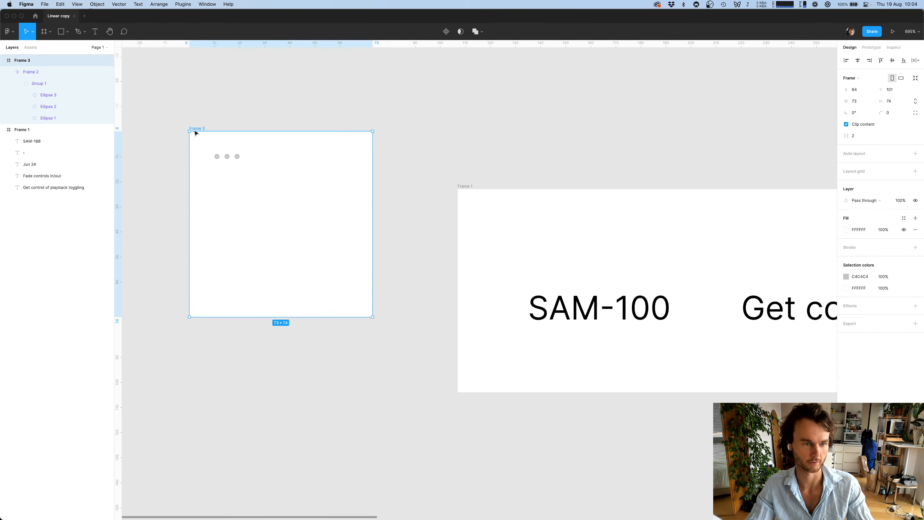
{"action": "key", "text": "super+r"}
{"action": "type", "text": "i"}
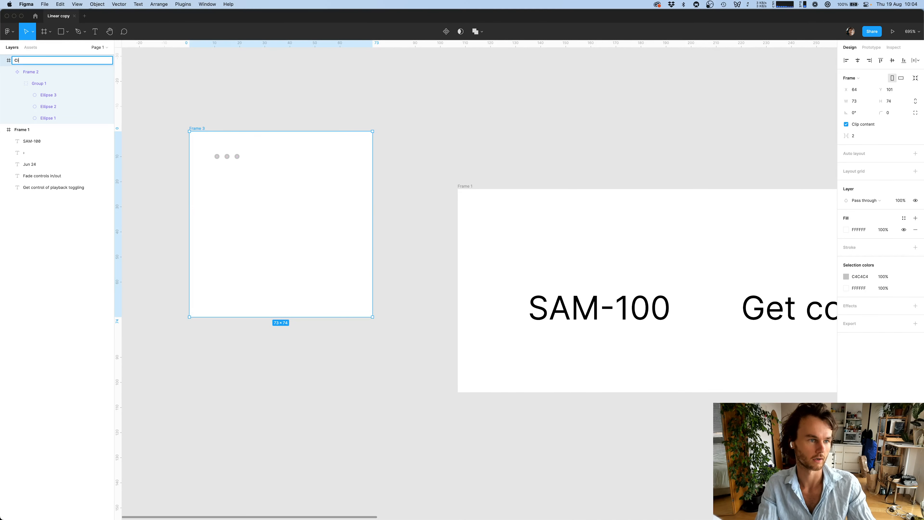
{"action": "key", "text": "Return"}
Position the three-dot component at X 2, Y 2 in the Icon frame and rename it More
{"action": "left_click_drag", "start_coordinate": [256, 179], "coordinate": [215, 166]}
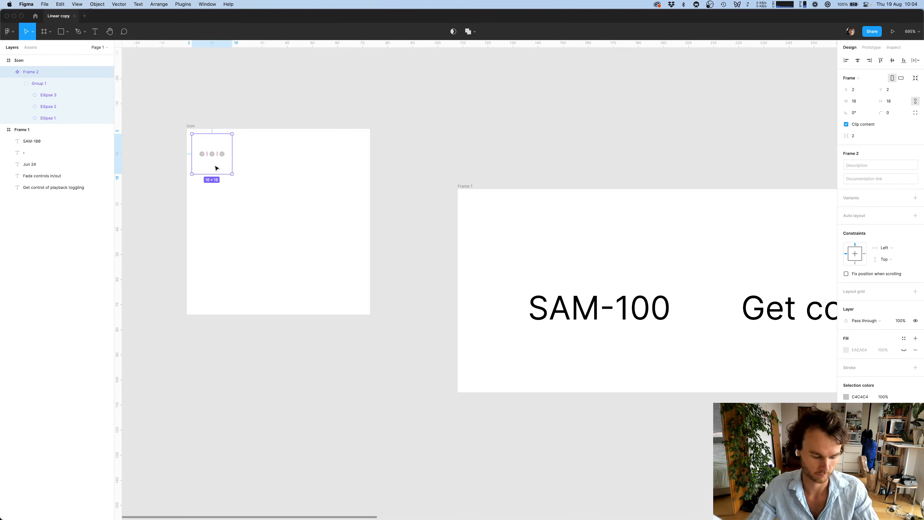
{"action": "key", "text": "super+r"}
{"action": "type", "text": "More"}
{"action": "key", "text": "Return"}
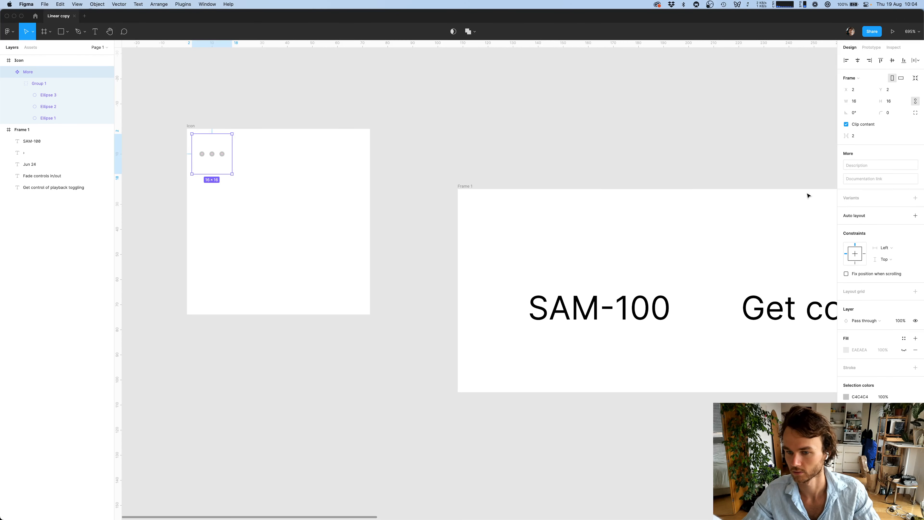
Search the components for "more" and insert a More instance in Frame 1 just before the "SAM-100" text, at X 10, Y 35
{"action": "scroll", "coordinate": [688, 148], "scroll_direction": "down", "scroll_amount": 1}
{"action": "scroll", "coordinate": [689, 148], "scroll_direction": "right", "scroll_amount": 1}
{"action": "left_click", "coordinate": [689, 148]}
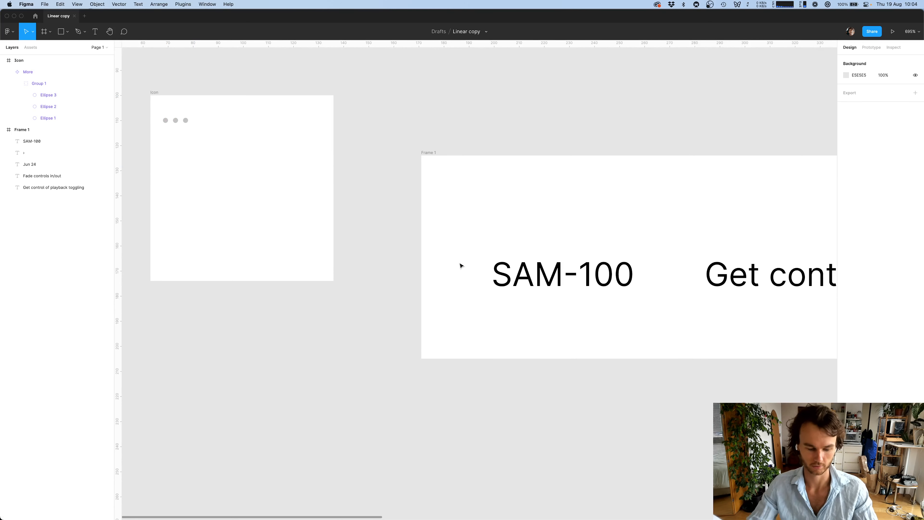
{"action": "key", "text": "shift+i"}
{"action": "type", "text": "more"}
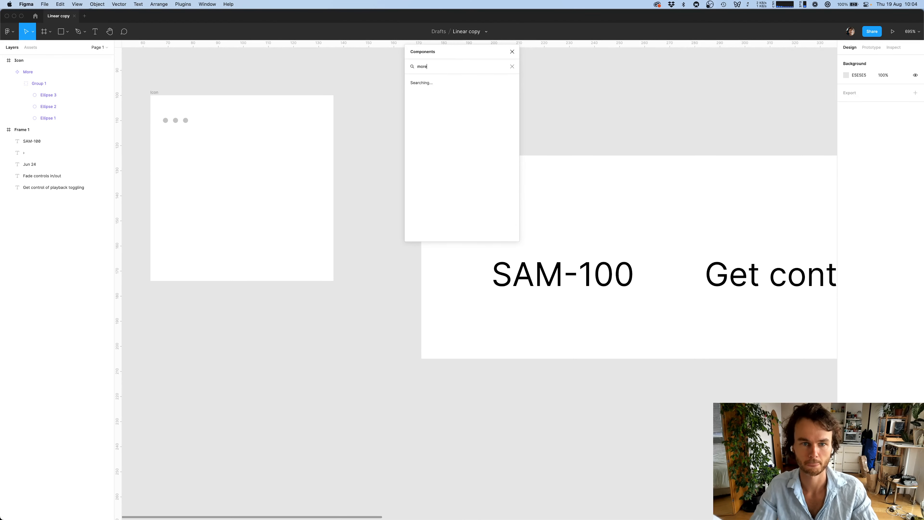
{"action": "key", "text": "Return"}
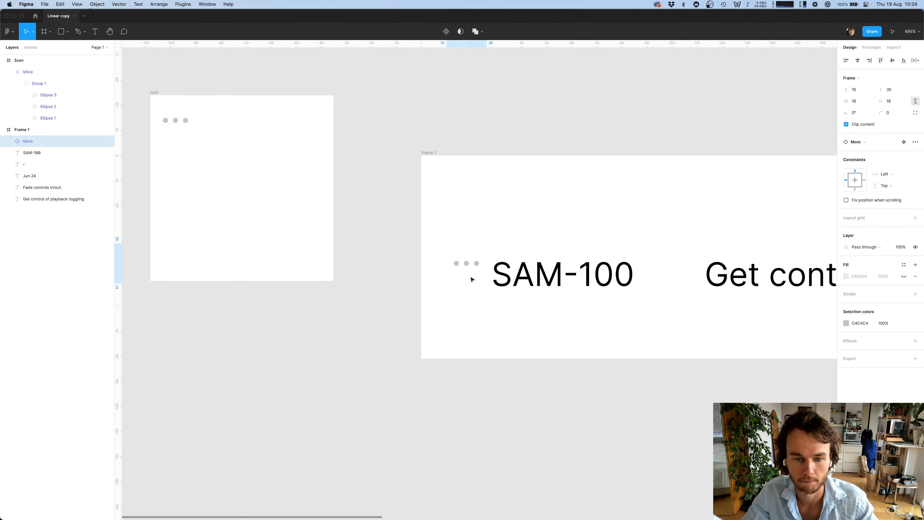
{"action": "left_click", "coordinate": [585, 333]}
Switch to Safari and inspect the SAM-283 issue's status circle in the web inspector for its size and stroke width
{"action": "scroll", "coordinate": [584, 332], "scroll_direction": "down", "scroll_amount": 3}
{"action": "scroll", "coordinate": [585, 332], "scroll_direction": "down", "scroll_amount": 3}
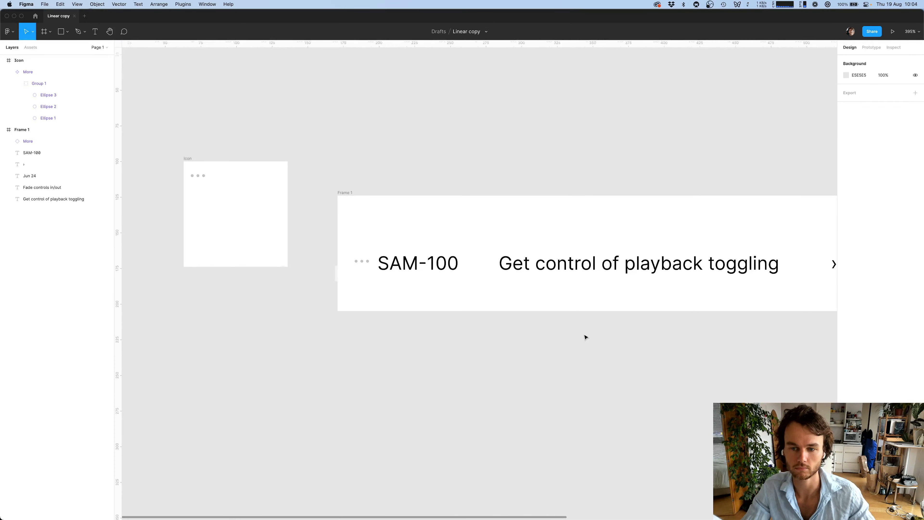
{"action": "key", "text": "super+Tab"}
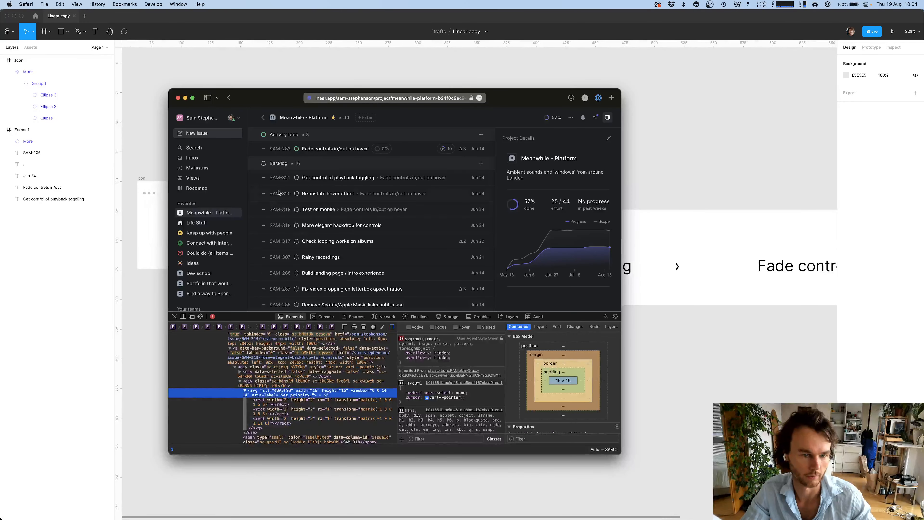
{"action": "scroll", "coordinate": [297, 174], "scroll_direction": "down", "scroll_amount": 10}
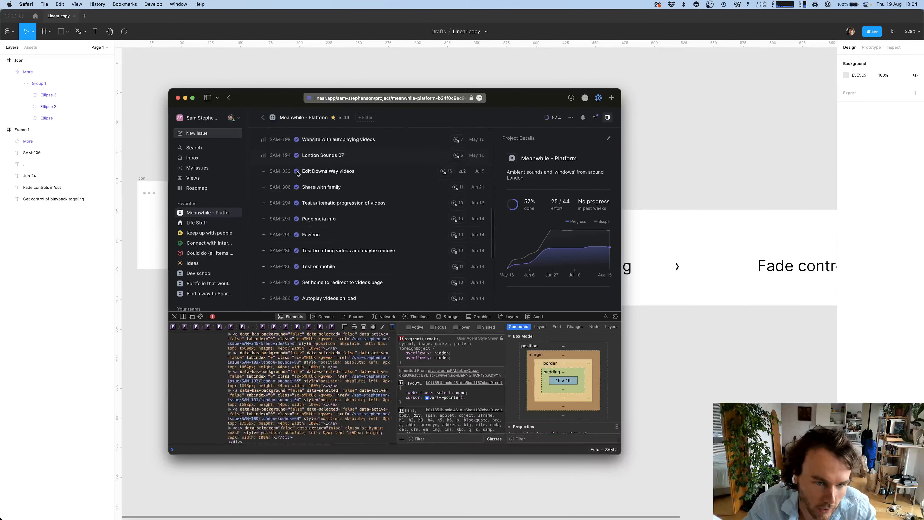
{"action": "scroll", "coordinate": [298, 174], "scroll_direction": "up", "scroll_amount": 10}
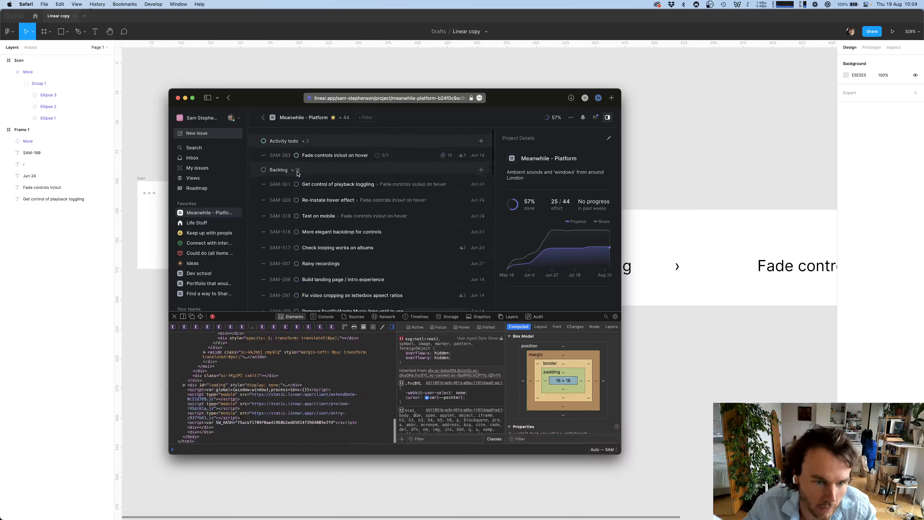
{"action": "key", "text": "super+shift+c"}
{"action": "left_click", "coordinate": [297, 154]}
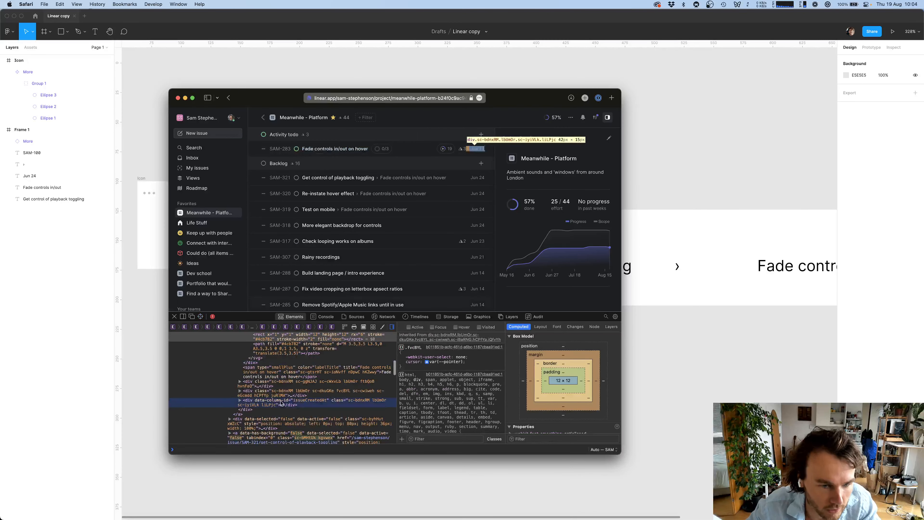
{"action": "scroll", "coordinate": [282, 358], "scroll_direction": "up", "scroll_amount": 2}
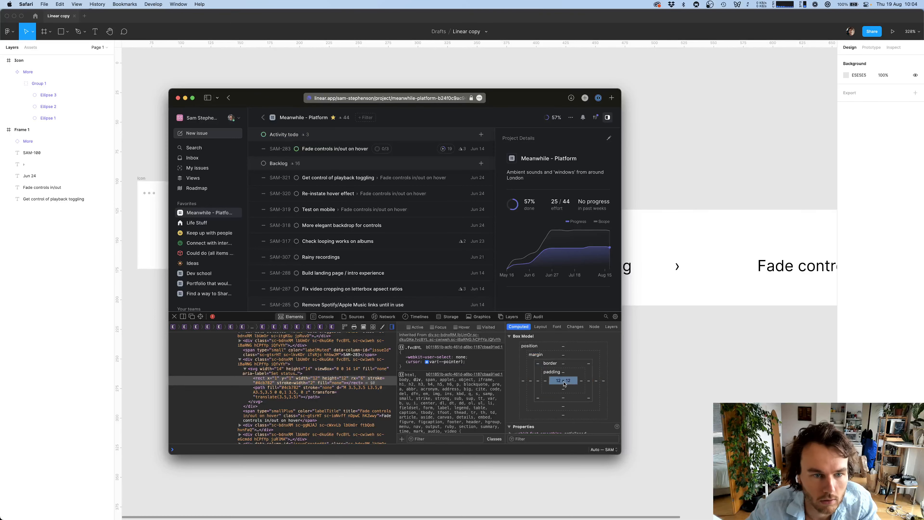
{"action": "scroll", "coordinate": [467, 374], "scroll_direction": "down", "scroll_amount": 2}
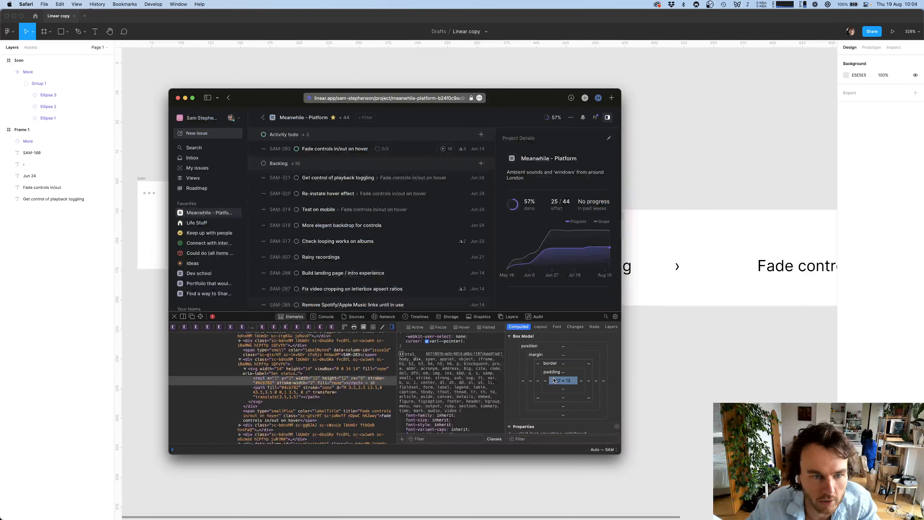
{"action": "left_click", "coordinate": [201, 317]}
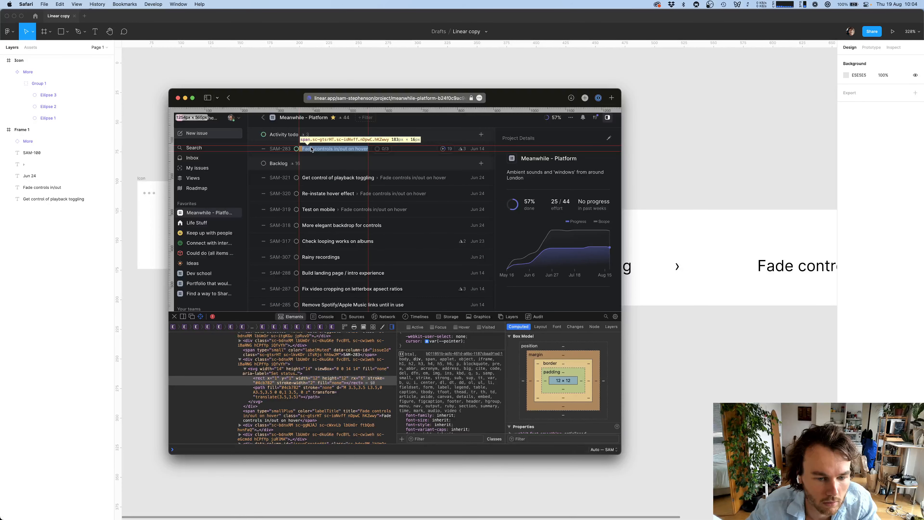
Return to Figma and draw a 12 × 12 frame beside the More component in the Icon frame, with a 12 × 12 ellipse inside it
{"action": "key", "text": "super+Tab"}
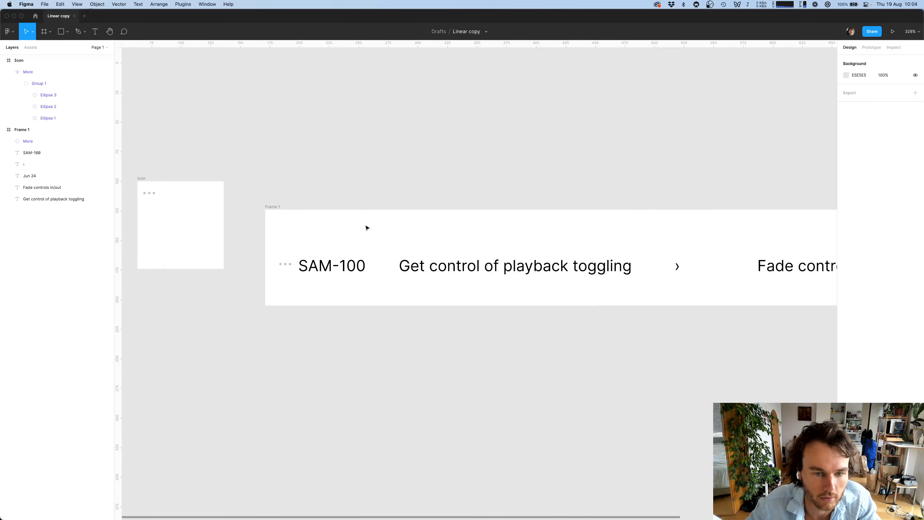
{"action": "scroll", "coordinate": [382, 256], "scroll_direction": "left", "scroll_amount": 5}
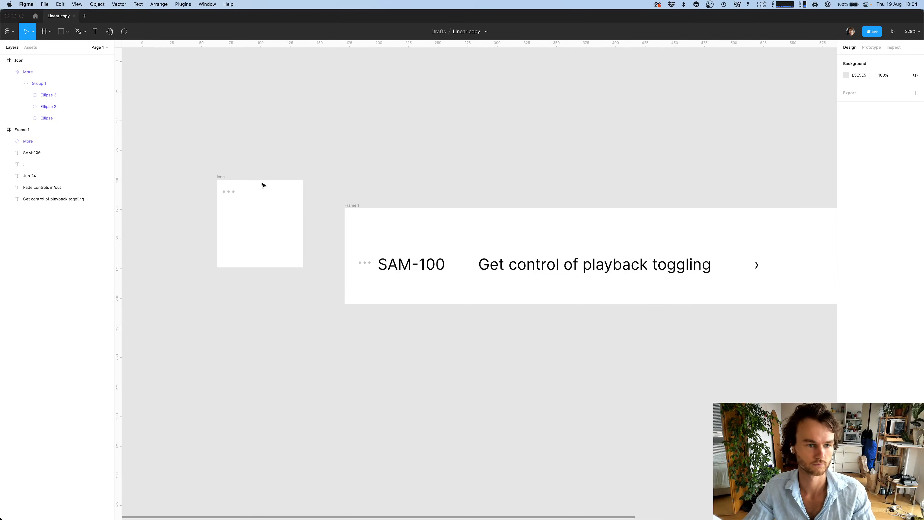
{"action": "scroll", "coordinate": [263, 185], "scroll_direction": "up", "scroll_amount": 5}
{"action": "left_click", "coordinate": [215, 194]}
{"action": "left_click", "coordinate": [229, 214]}
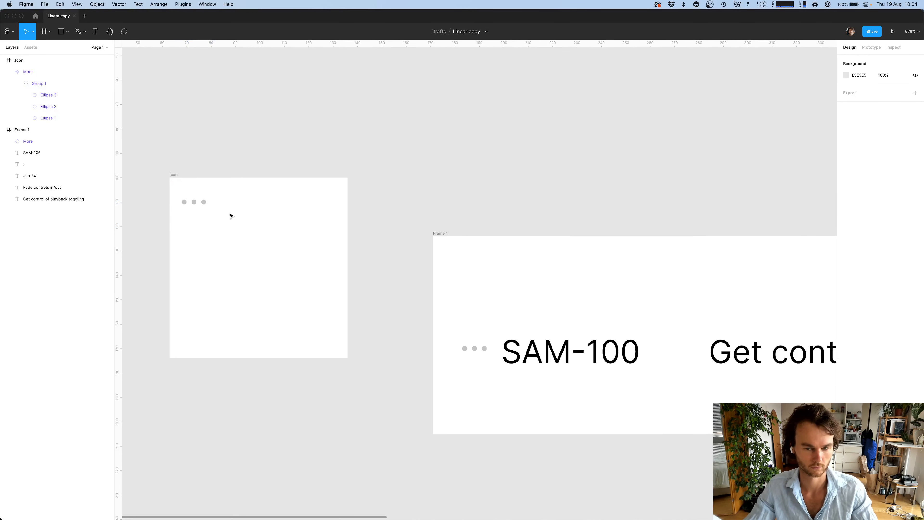
{"action": "scroll", "coordinate": [230, 216], "scroll_direction": "left", "scroll_amount": 3}
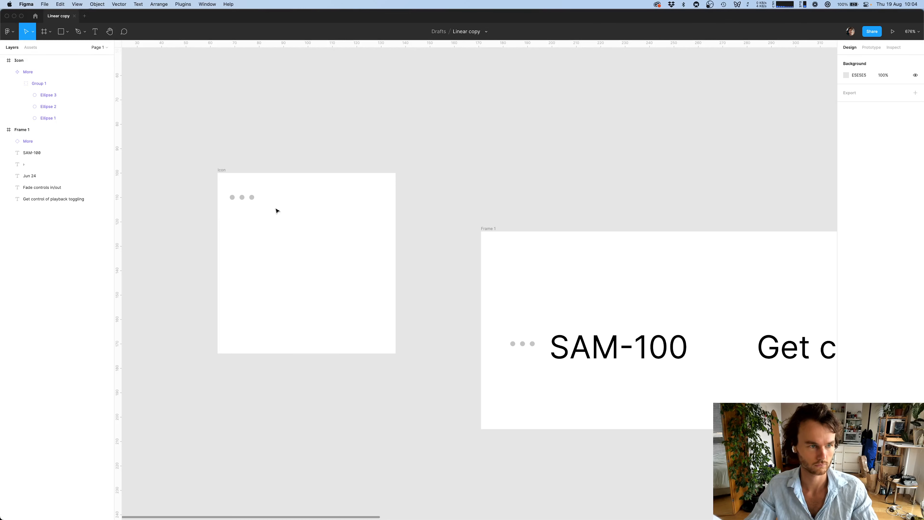
{"action": "key", "text": "f"}
{"action": "mouse_move", "coordinate": [303, 185]}
{"action": "left_mouse_down"}
{"action": "mouse_move", "coordinate": [336, 221]}
{"action": "mouse_move", "coordinate": [334, 206]}
{"action": "mouse_move", "coordinate": [335, 214]}
{"action": "mouse_move", "coordinate": [322, 206]}
{"action": "left_mouse_up"}
{"action": "key", "text": "o"}
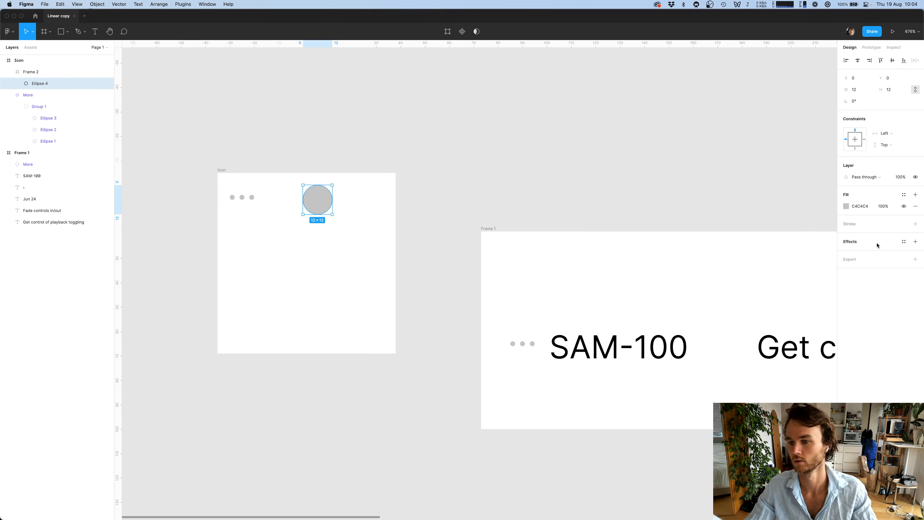
Add an inside stroke of width 2 to the new ellipse and remove its fill
{"action": "left_click", "coordinate": [915, 223]}
{"action": "left_click", "coordinate": [861, 247]}
{"action": "type", "text": "2"}
{"action": "key", "text": "Return"}
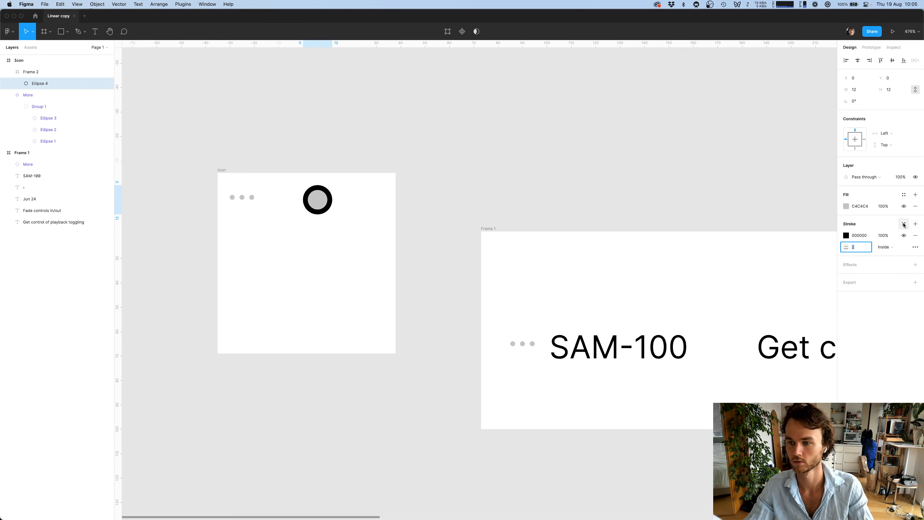
{"action": "left_click", "coordinate": [916, 206]}
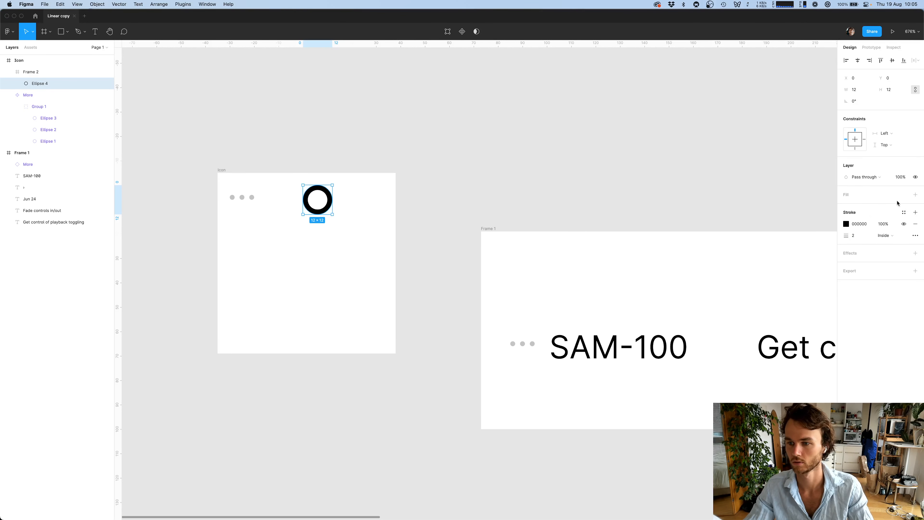
{"action": "left_click", "coordinate": [901, 216]}
{"action": "left_click", "coordinate": [902, 216]}
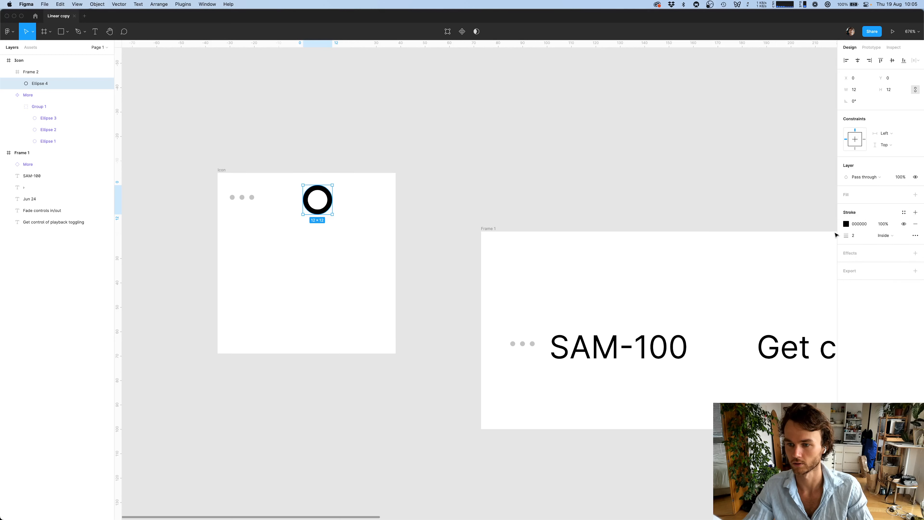
Set the ellipse's stroke colour to ACACAC
{"action": "left_click", "coordinate": [847, 225]}
{"action": "left_click_drag", "start_coordinate": [775, 268], "coordinate": [666, 266]}
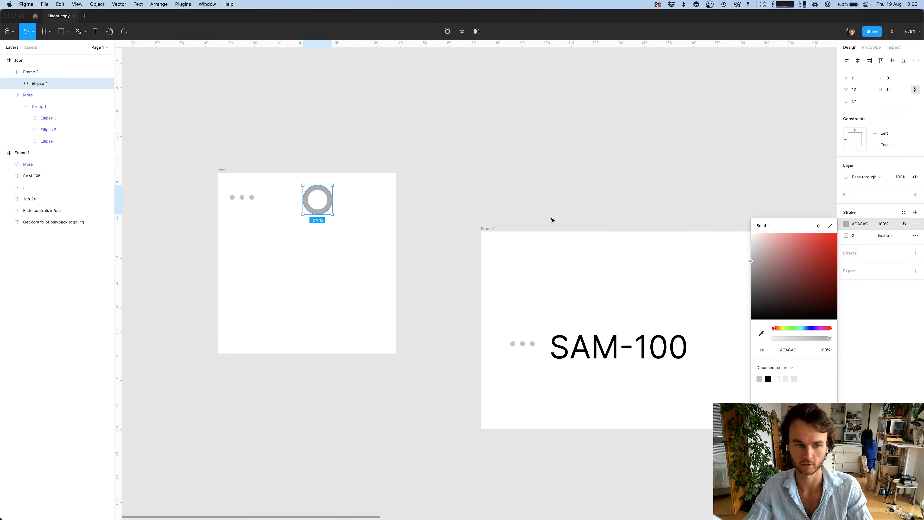
{"action": "left_click", "coordinate": [552, 219]}
Turn the frame holding the grey ring into a component and rename it status-symbol
{"action": "left_click", "coordinate": [314, 204]}
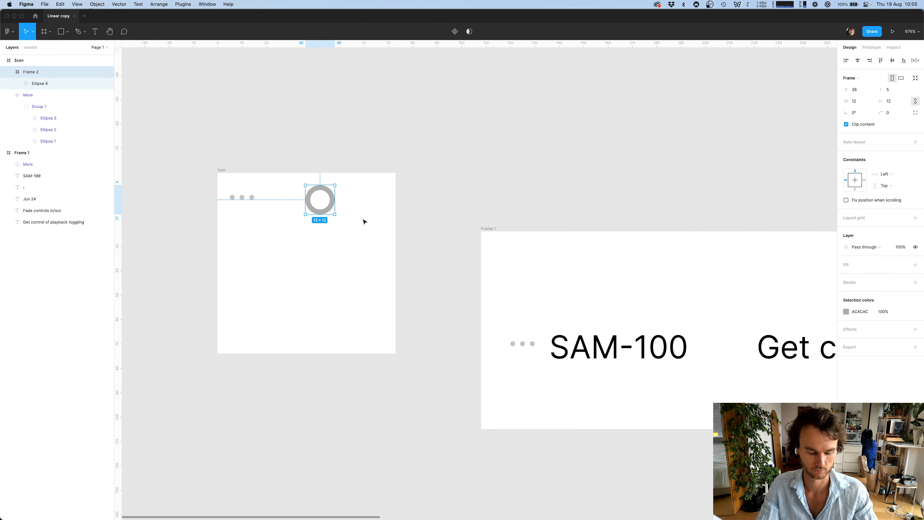
{"action": "key", "text": "super+alt+k"}
{"action": "key", "text": "super+r"}
{"action": "type", "text": "s"}
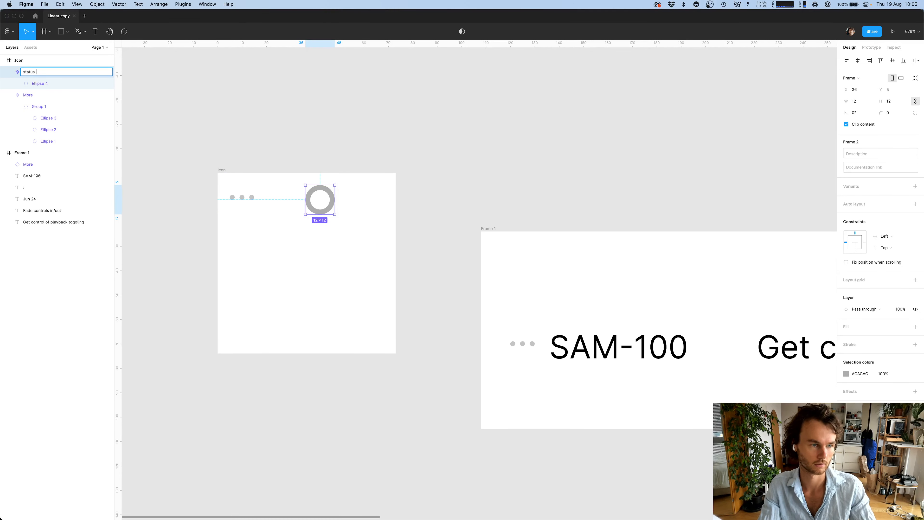
{"action": "type", "text": "tatus-symbol"}
{"action": "key", "text": "Return"}
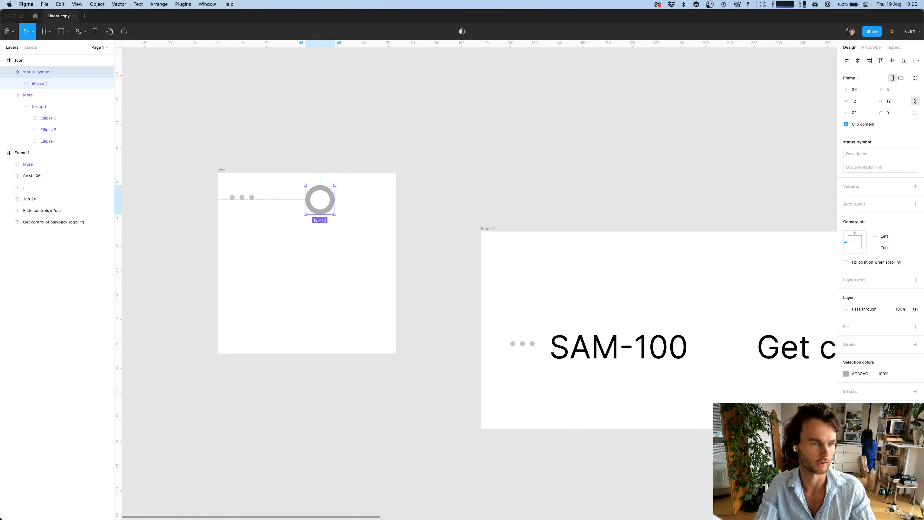
Move the More component to X 4, Y 4 in the Icon frame
{"action": "left_click_drag", "start_coordinate": [242, 204], "coordinate": [246, 208]}
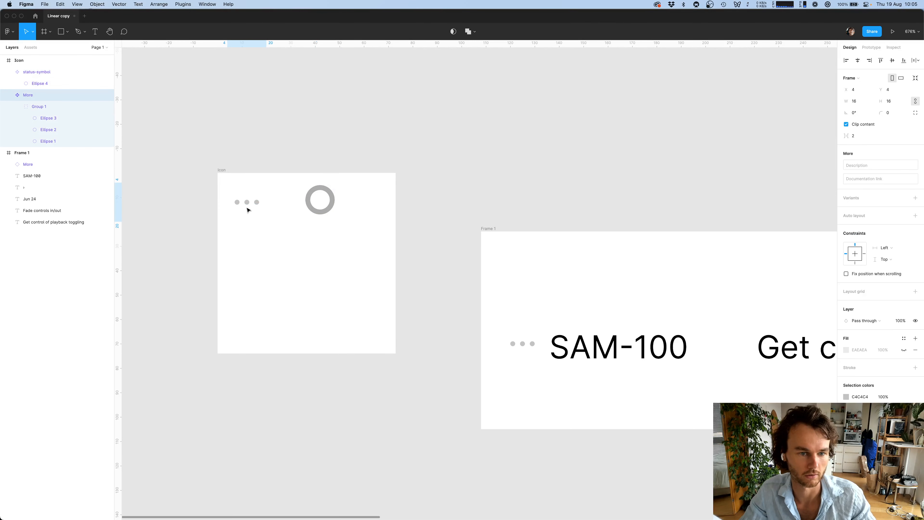
{"action": "left_click", "coordinate": [318, 194]}
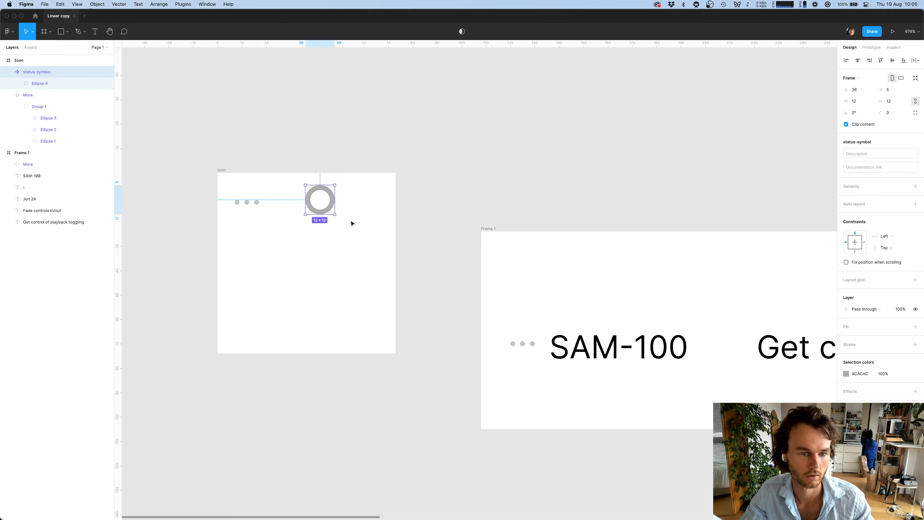
{"action": "left_click", "coordinate": [240, 219]}
Enlarge the status-symbol component to 16 × 16 around its unchanged ring and place it at X 28, Y 5
{"action": "left_click", "coordinate": [320, 200]}
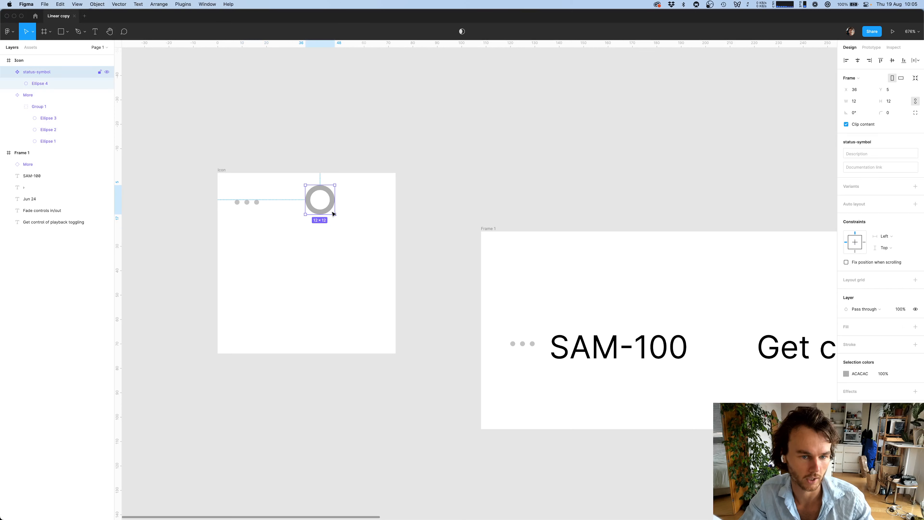
{"action": "left_click_drag", "start_coordinate": [333, 214], "coordinate": [341, 220]}
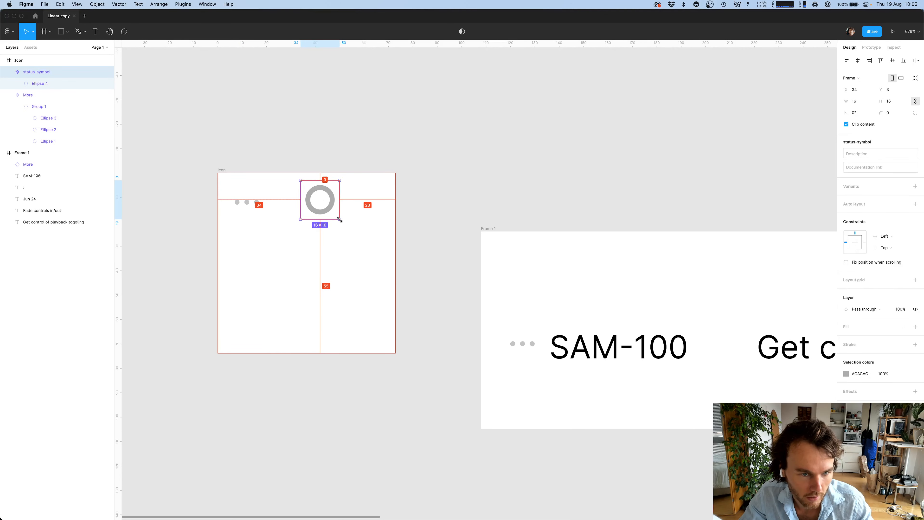
{"action": "left_click", "coordinate": [351, 266]}
{"action": "mouse_move", "coordinate": [313, 193]}
{"action": "left_mouse_down"}
{"action": "mouse_move", "coordinate": [293, 199]}
{"action": "mouse_move", "coordinate": [302, 198]}
{"action": "left_mouse_up"}
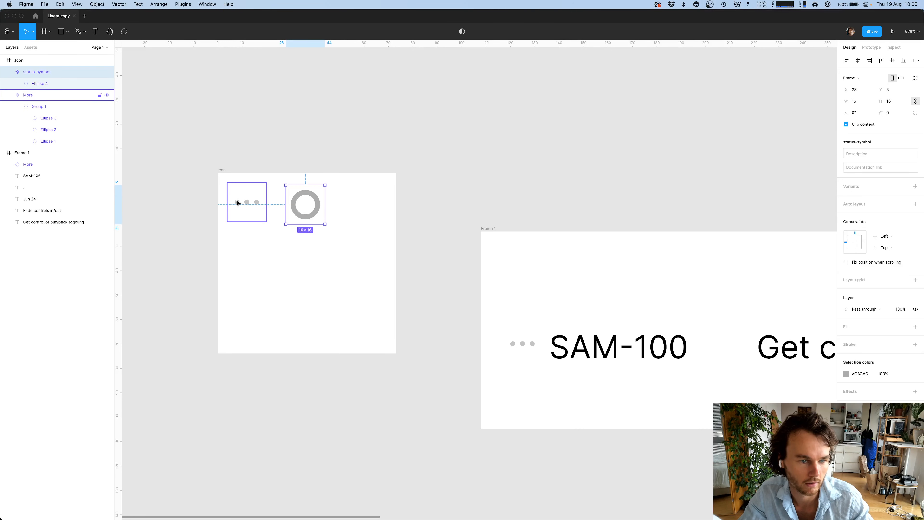
{"action": "left_click", "coordinate": [355, 247]}
Search the components for "stat" and insert a status-symbol instance in Frame 1 between "SAM-100" and the issue title, at X 91, Y 39
{"action": "scroll", "coordinate": [375, 254], "scroll_direction": "right", "scroll_amount": 5}
{"action": "scroll", "coordinate": [376, 254], "scroll_direction": "down", "scroll_amount": 3}
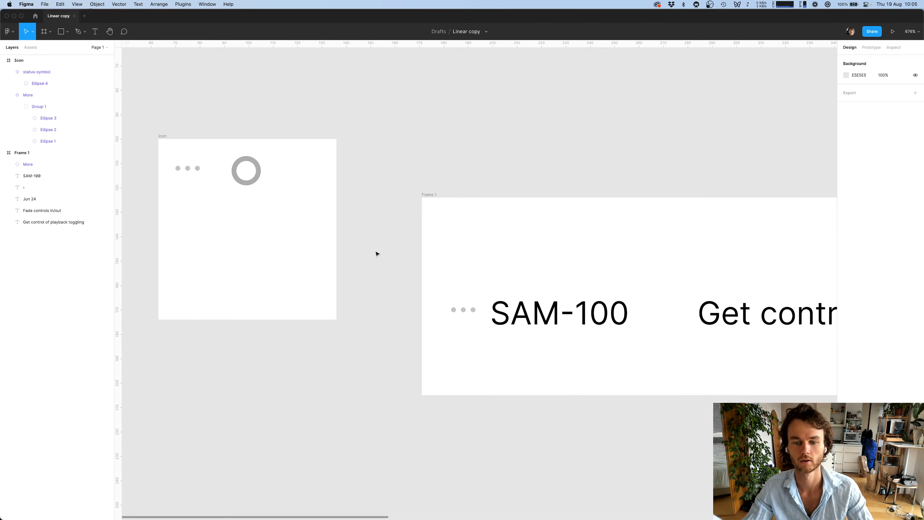
{"action": "key", "text": "shift+i"}
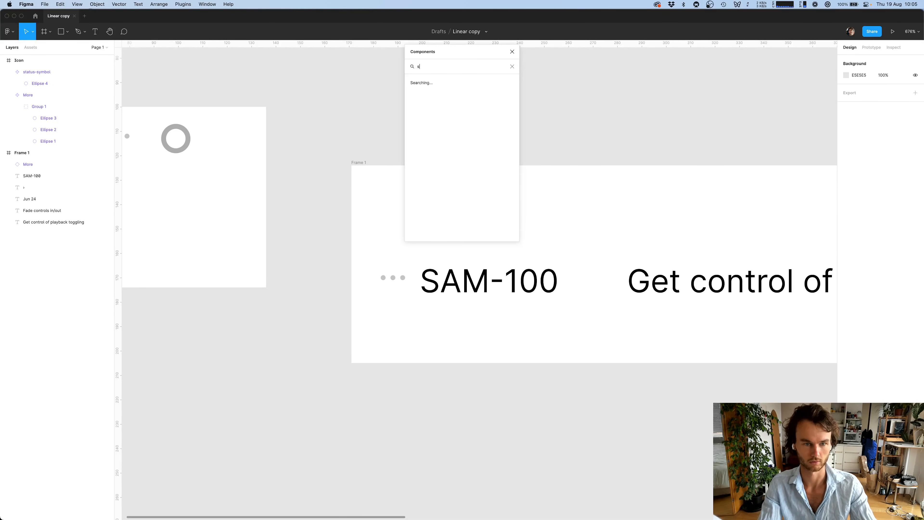
{"action": "type", "text": "stat"}
{"action": "key", "text": "Return"}
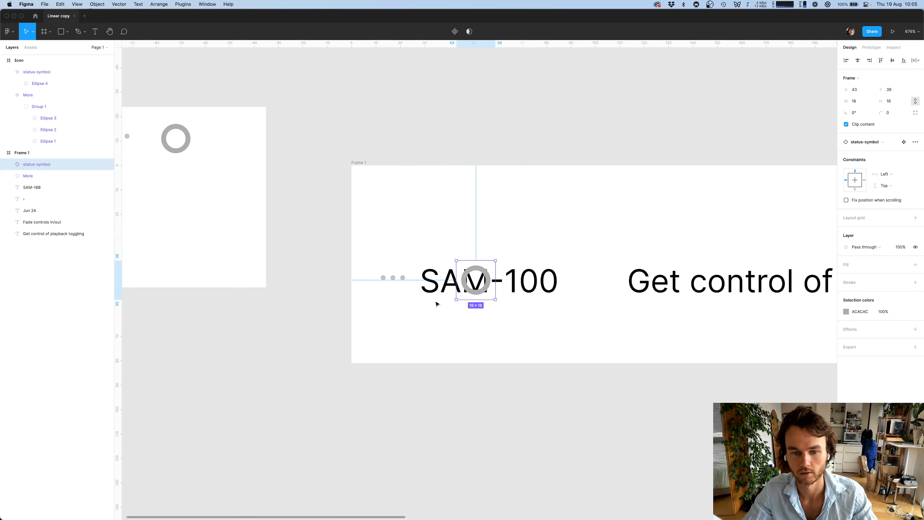
{"action": "left_click_drag", "start_coordinate": [486, 294], "coordinate": [603, 292]}
{"action": "scroll", "coordinate": [649, 317], "scroll_direction": "down", "scroll_amount": 2}
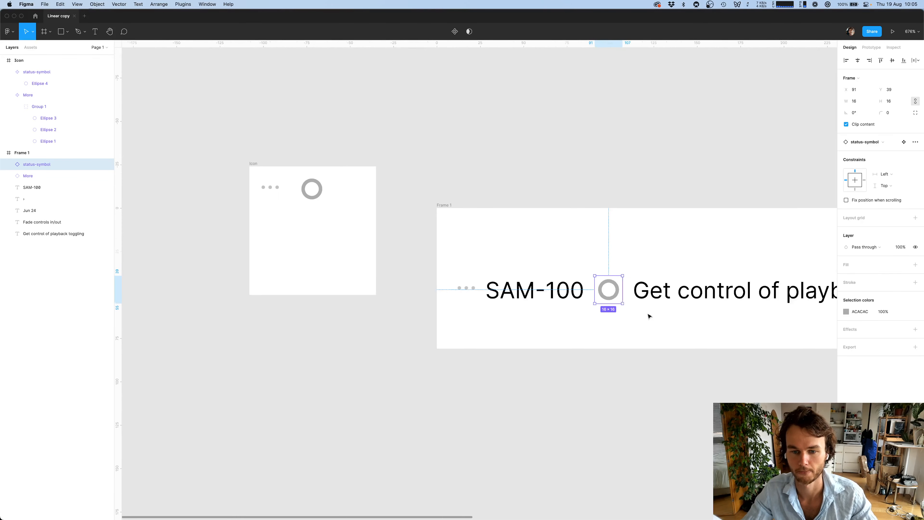
{"action": "scroll", "coordinate": [650, 317], "scroll_direction": "right", "scroll_amount": 5}
{"action": "left_click", "coordinate": [650, 317]}
{"action": "scroll", "coordinate": [562, 366], "scroll_direction": "down", "scroll_amount": 2}
{"action": "scroll", "coordinate": [563, 366], "scroll_direction": "right", "scroll_amount": 1}
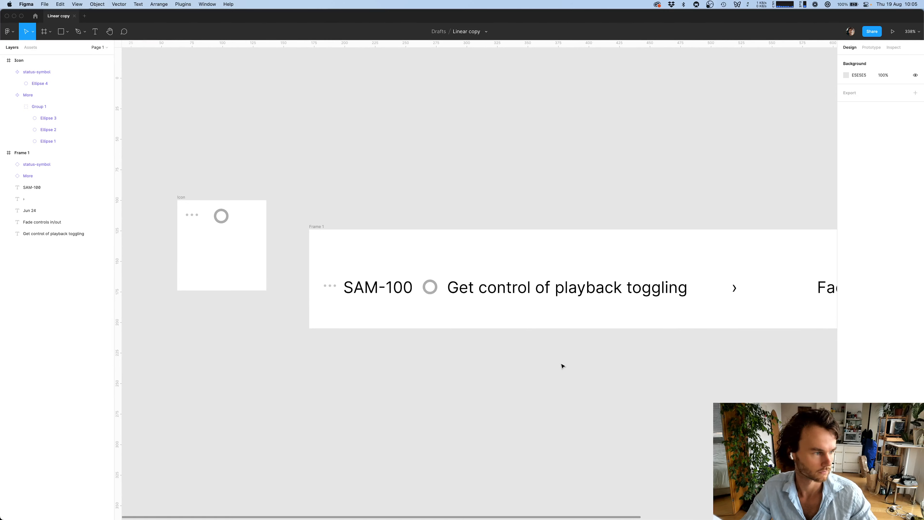
{"action": "scroll", "coordinate": [563, 366], "scroll_direction": "right", "scroll_amount": 1}
{"action": "scroll", "coordinate": [551, 378], "scroll_direction": "down", "scroll_amount": 1}
{"action": "scroll", "coordinate": [550, 379], "scroll_direction": "right", "scroll_amount": 3}
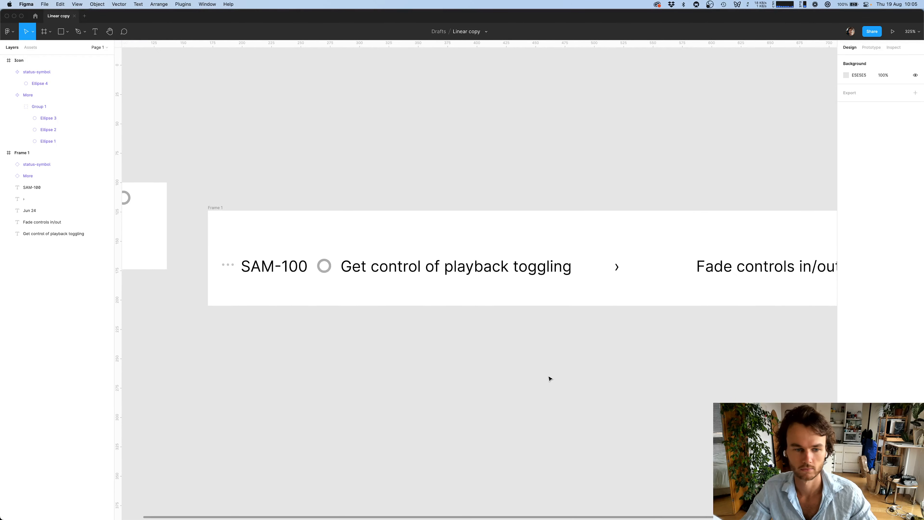
Inspect the row container of the "Get control of playback toggling" issue in Safari's web inspector, and return to Figma
{"action": "key", "text": "super+Tab"}
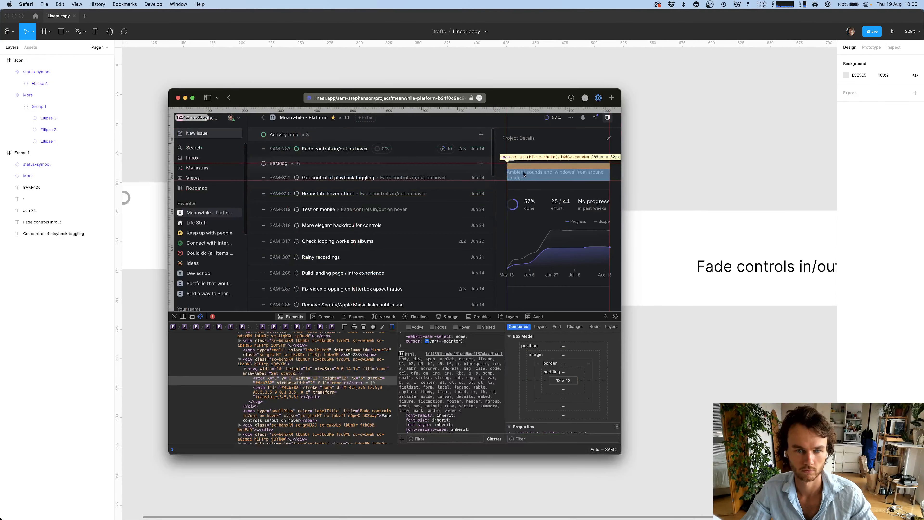
{"action": "left_click", "coordinate": [440, 186]}
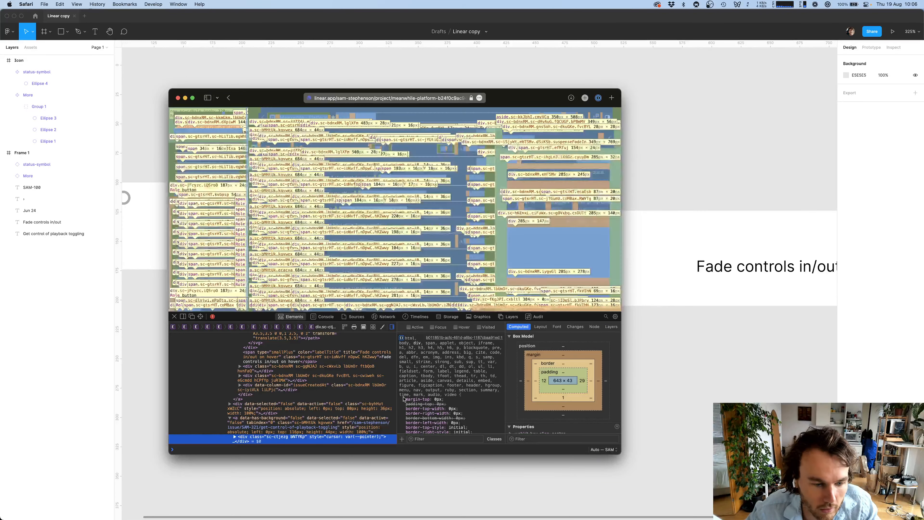
{"action": "scroll", "coordinate": [264, 420], "scroll_direction": "down", "scroll_amount": 2}
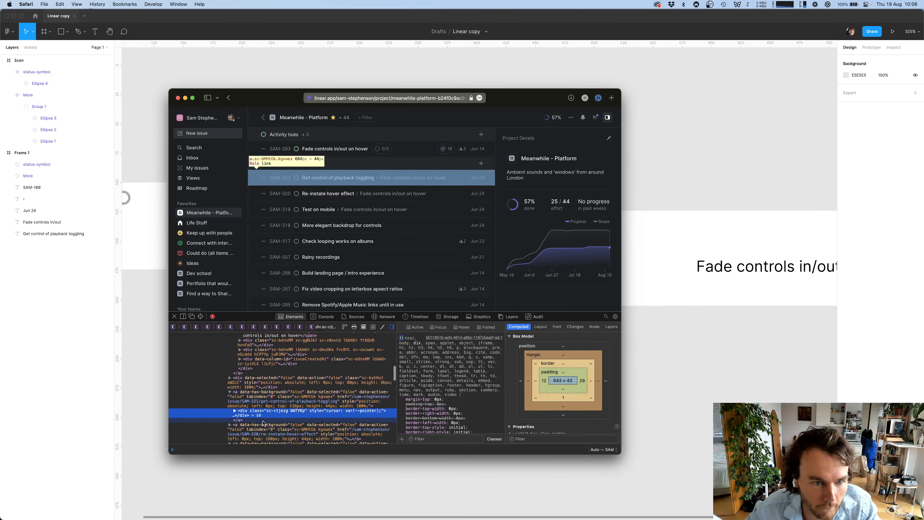
{"action": "left_click", "coordinate": [634, 180]}
{"action": "scroll", "coordinate": [602, 266], "scroll_direction": "down", "scroll_amount": 5}
{"action": "scroll", "coordinate": [582, 266], "scroll_direction": "right", "scroll_amount": 2}
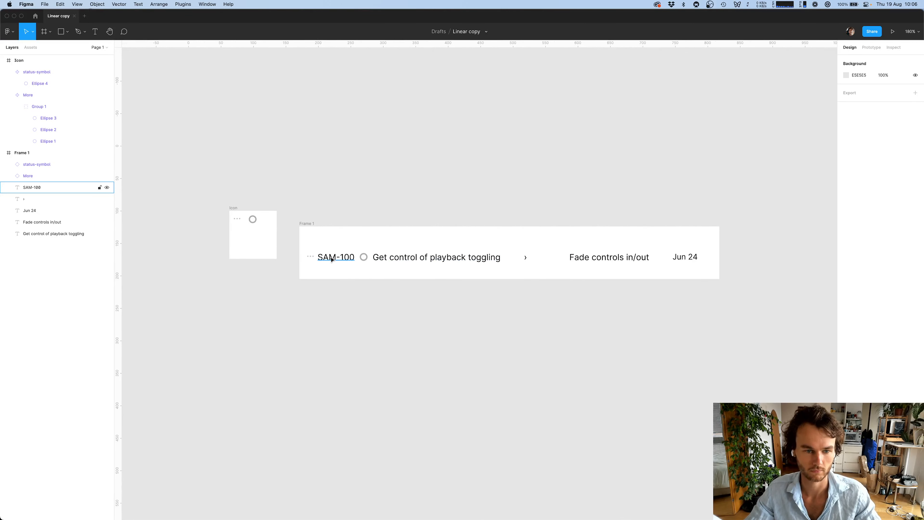
Wrap everything in the Frame 1 row except "Jun 24" in a horizontal auto layout, vertically centred with 8 spacing
{"action": "key", "text": "super+Tab"}
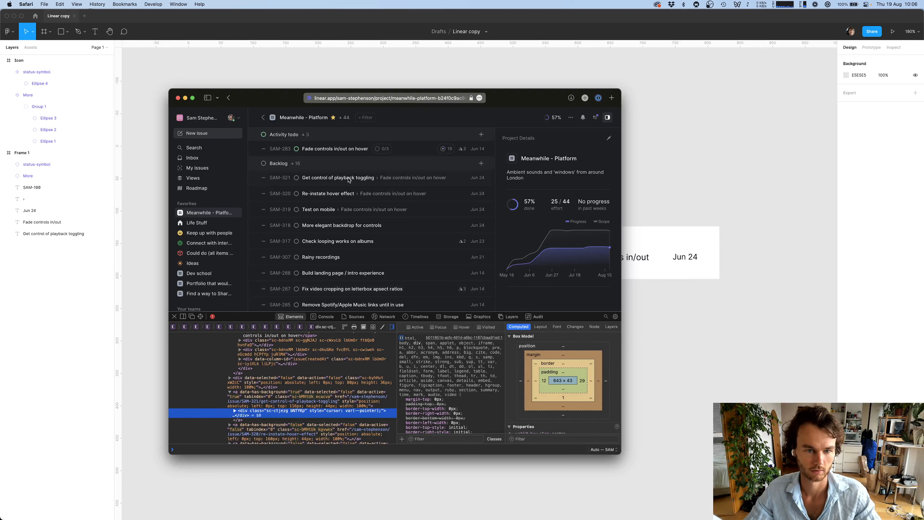
{"action": "key", "text": "super+Tab"}
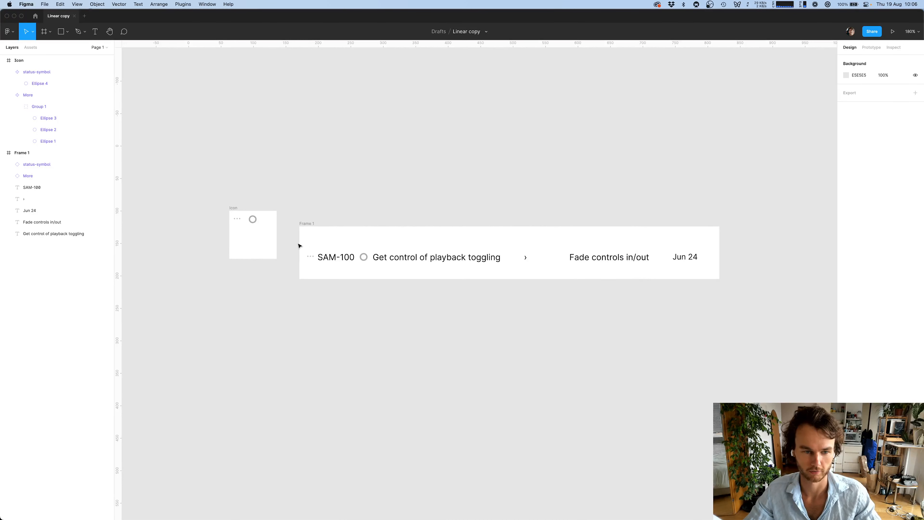
{"action": "left_click_drag", "start_coordinate": [299, 246], "coordinate": [622, 271]}
{"action": "key", "text": "shift+a"}
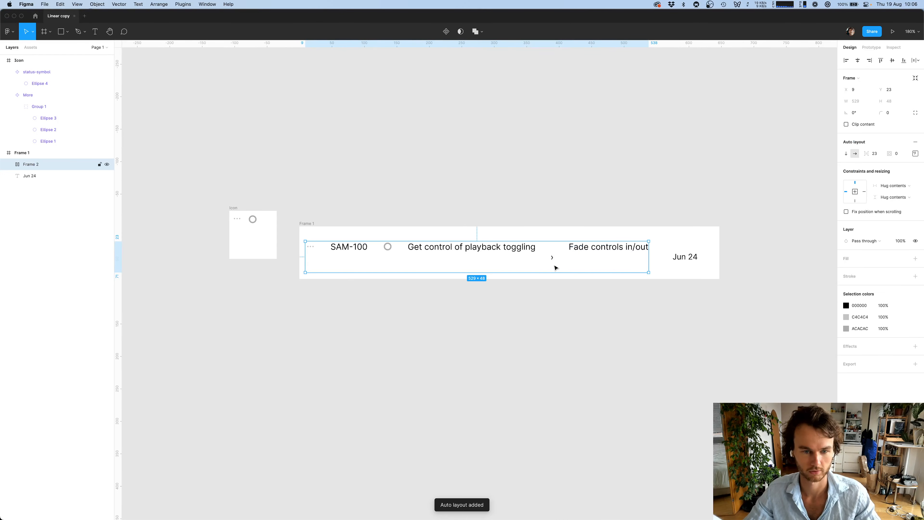
{"action": "left_click", "coordinate": [916, 154]}
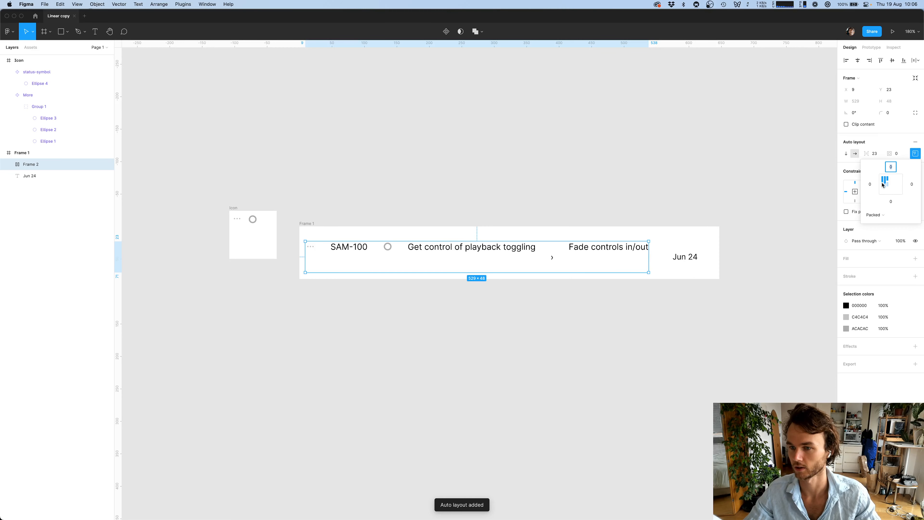
{"action": "left_click", "coordinate": [884, 184]}
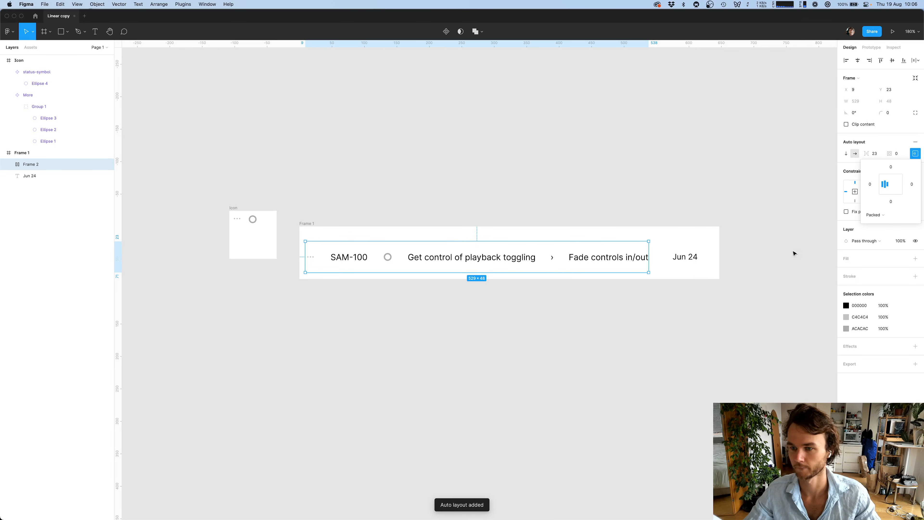
{"action": "left_click", "coordinate": [875, 156]}
{"action": "type", "text": "8"}
{"action": "key", "text": "Return"}
{"action": "left_click", "coordinate": [352, 175]}
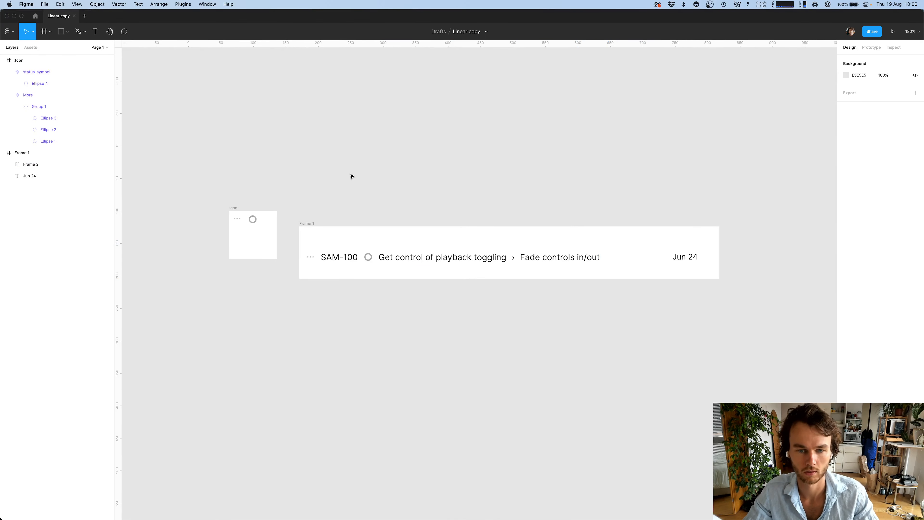
Move the auto-layout group to X 27, Y 15 in Frame 1 and the "Jun 24" text to X 573, Y 33
{"action": "scroll", "coordinate": [592, 233], "scroll_direction": "right", "scroll_amount": 2}
{"action": "scroll", "coordinate": [592, 233], "scroll_direction": "down", "scroll_amount": 1}
{"action": "left_click", "coordinate": [463, 236]}
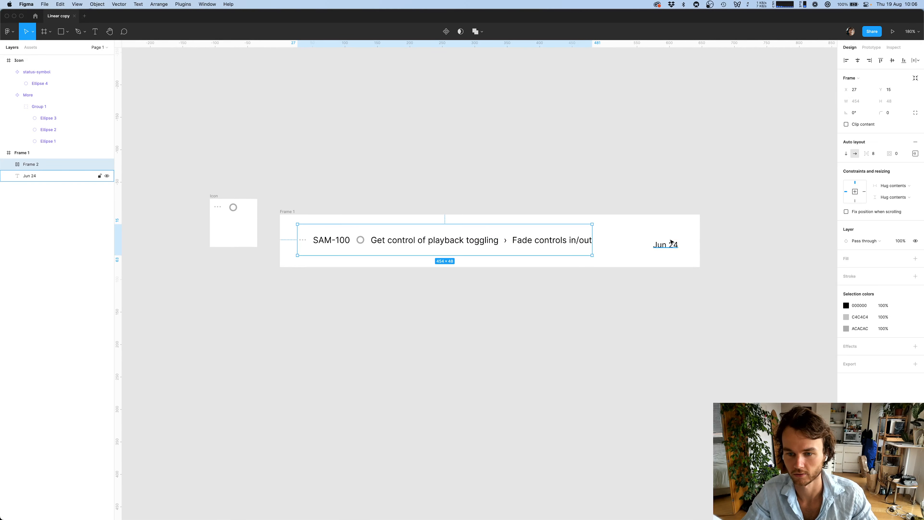
{"action": "left_click_drag", "start_coordinate": [671, 242], "coordinate": [671, 238]}
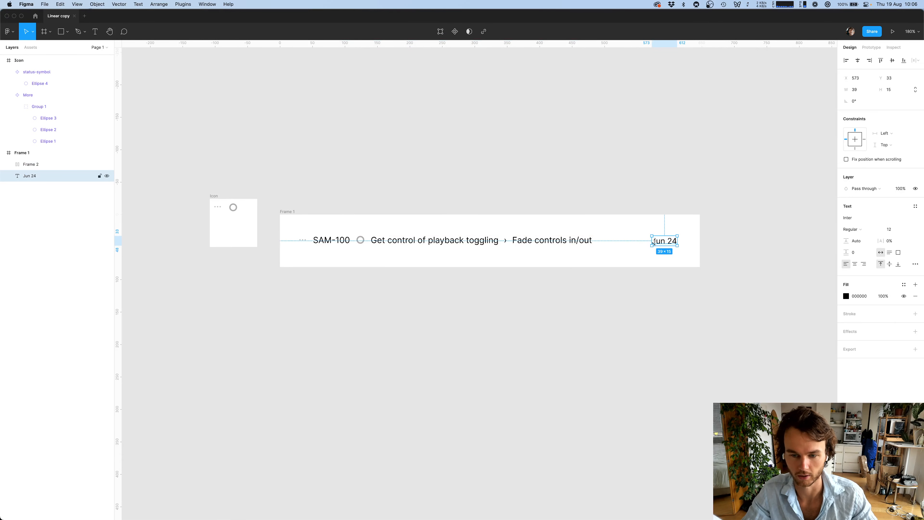
Wrap "Jun 24" in its own auto layout with 0 padding and 8 spacing, and place it at X 565, Y 33
{"action": "key", "text": "shift+a"}
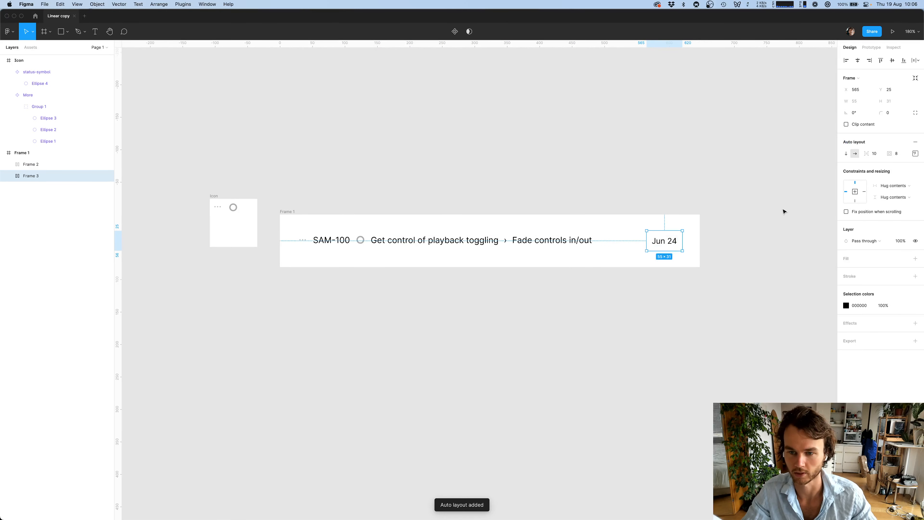
{"action": "left_click", "coordinate": [904, 156]}
{"action": "type", "text": "0"}
{"action": "key", "text": "Return"}
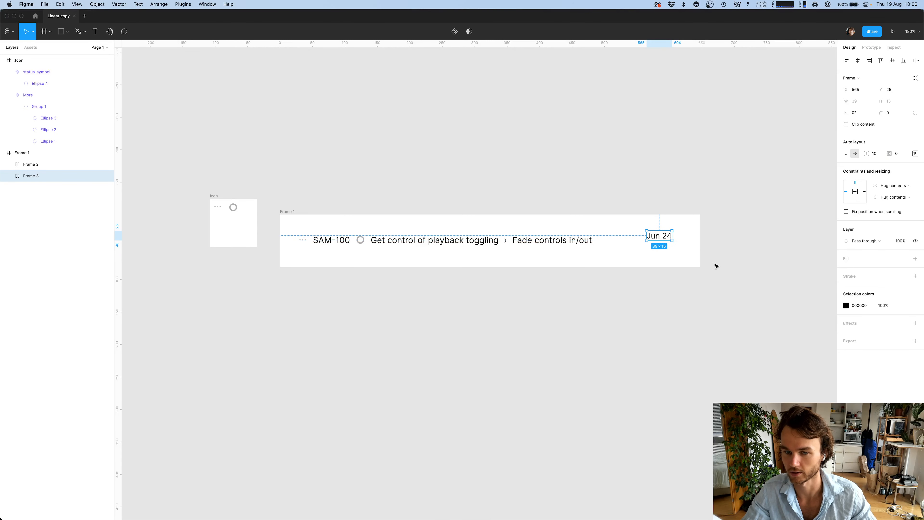
{"action": "left_click", "coordinate": [875, 153]}
{"action": "type", "text": "8"}
{"action": "key", "text": "Return"}
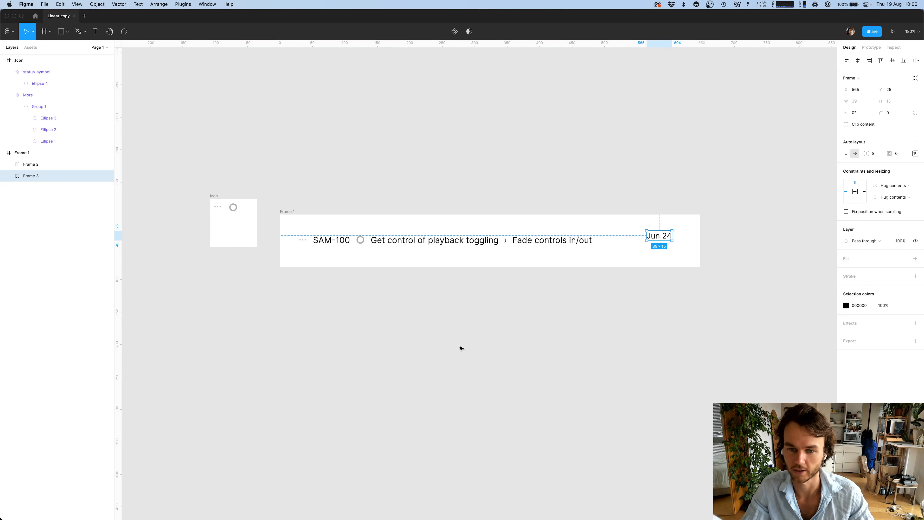
{"action": "left_click", "coordinate": [666, 260]}
{"action": "left_click_drag", "start_coordinate": [659, 237], "coordinate": [662, 247]}
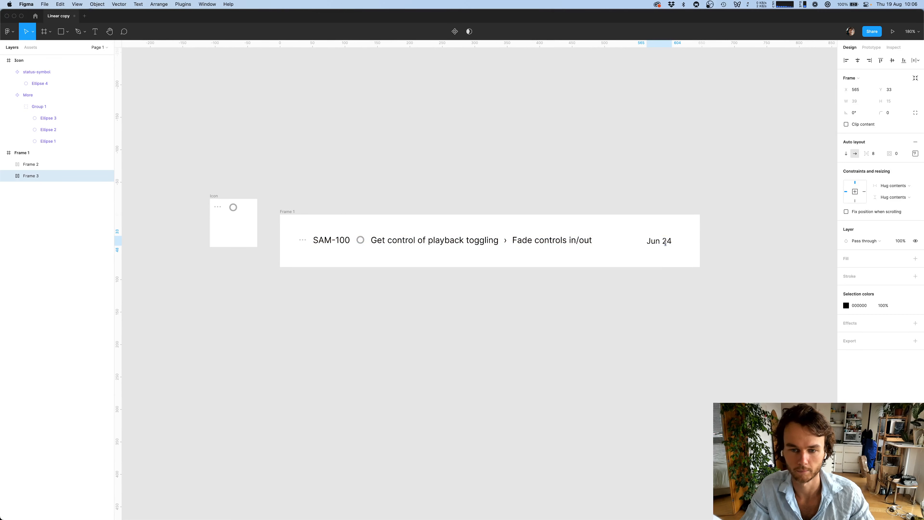
Combine the issue details group and the date frame in one horizontal auto layout, vertically centred with Space between distribution
{"action": "left_click_drag", "start_coordinate": [733, 205], "coordinate": [455, 260]}
{"action": "key", "text": "shift+a"}
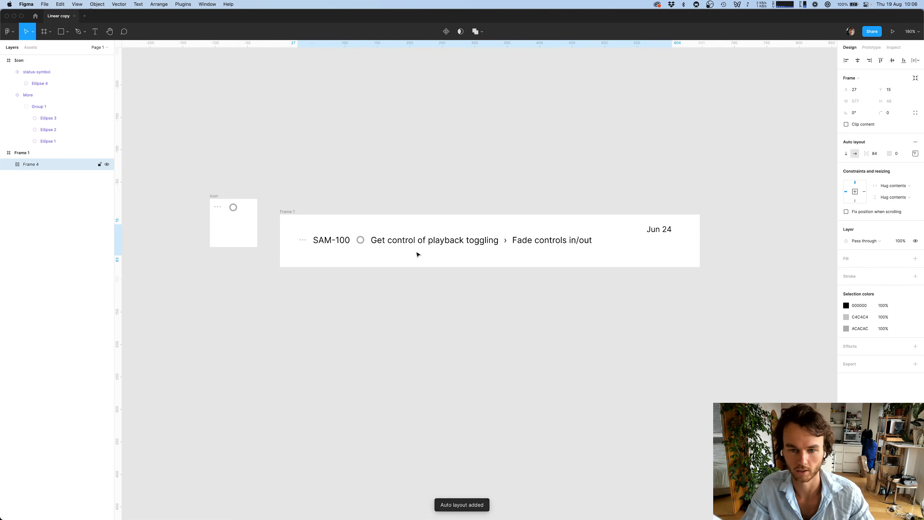
{"action": "left_click", "coordinate": [915, 154]}
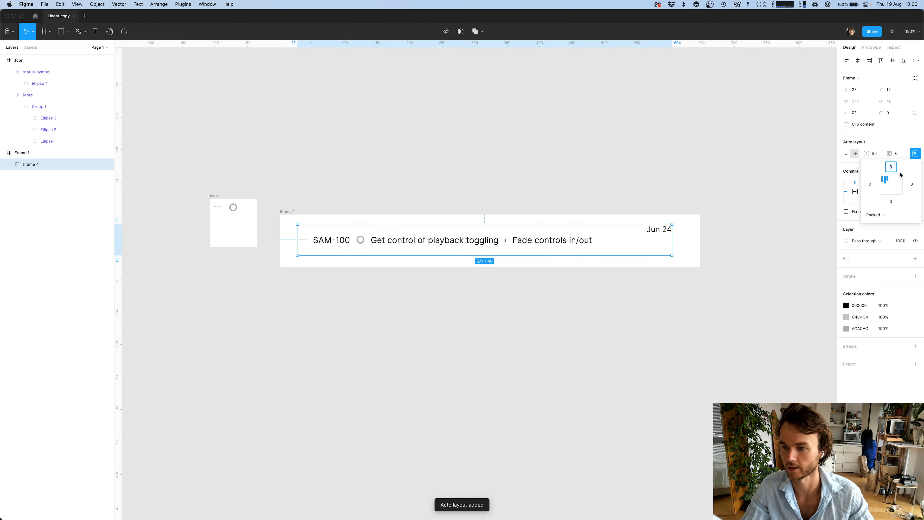
{"action": "left_click", "coordinate": [883, 183]}
{"action": "left_click", "coordinate": [882, 217]}
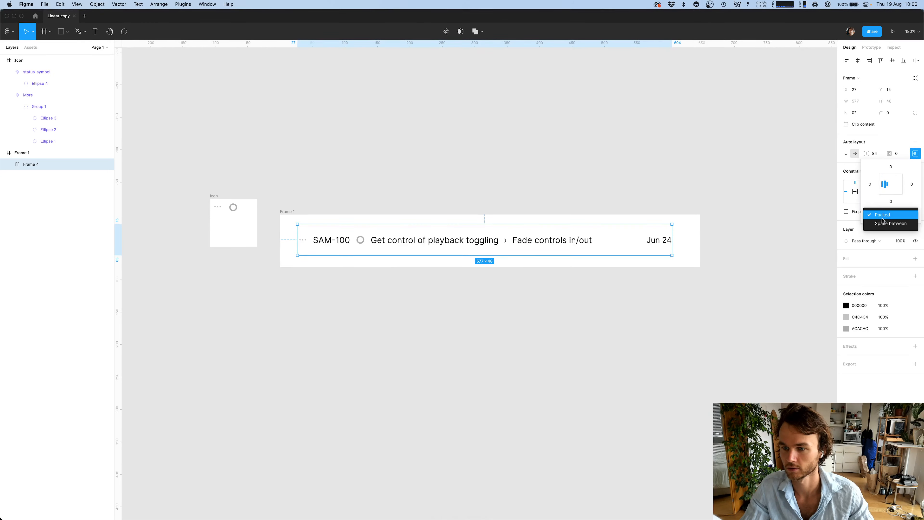
{"action": "left_click", "coordinate": [884, 223]}
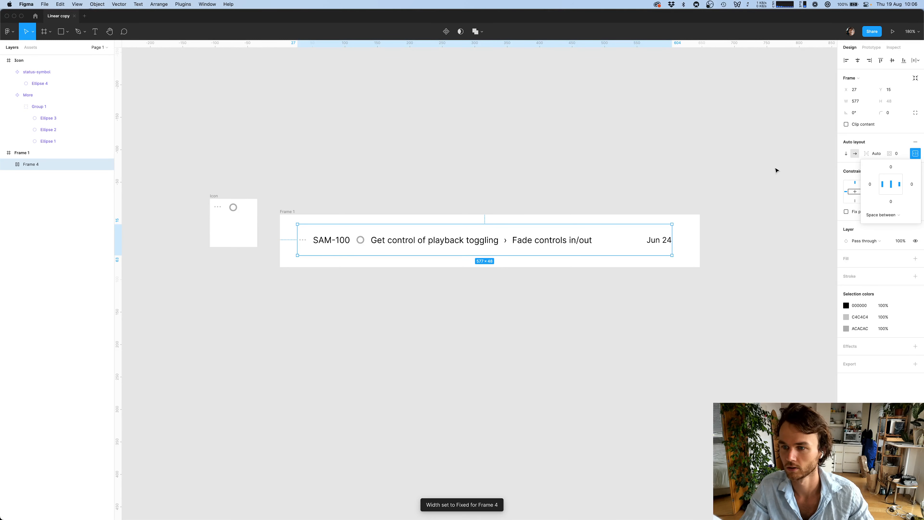
{"action": "left_click", "coordinate": [559, 253]}
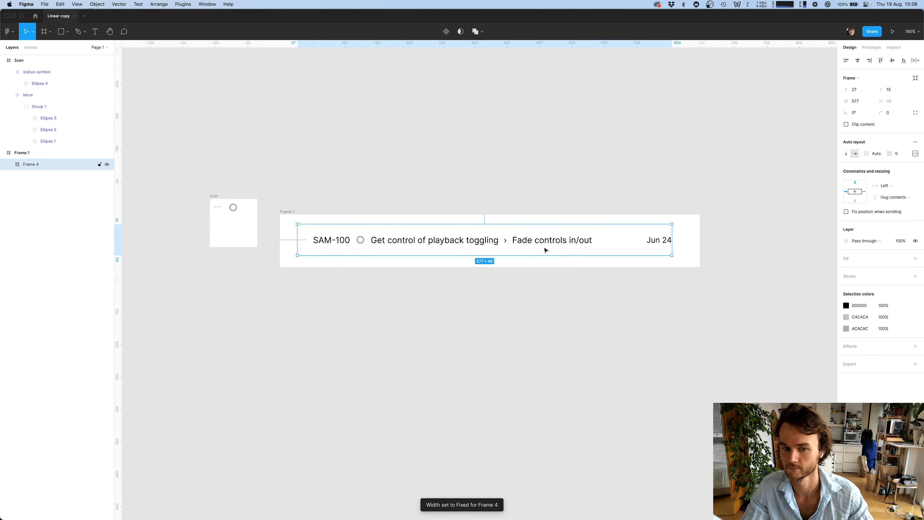
Set the horizontal resizing of the "›" separator inside the issue details group to Fill container
{"action": "double_click", "coordinate": [514, 250]}
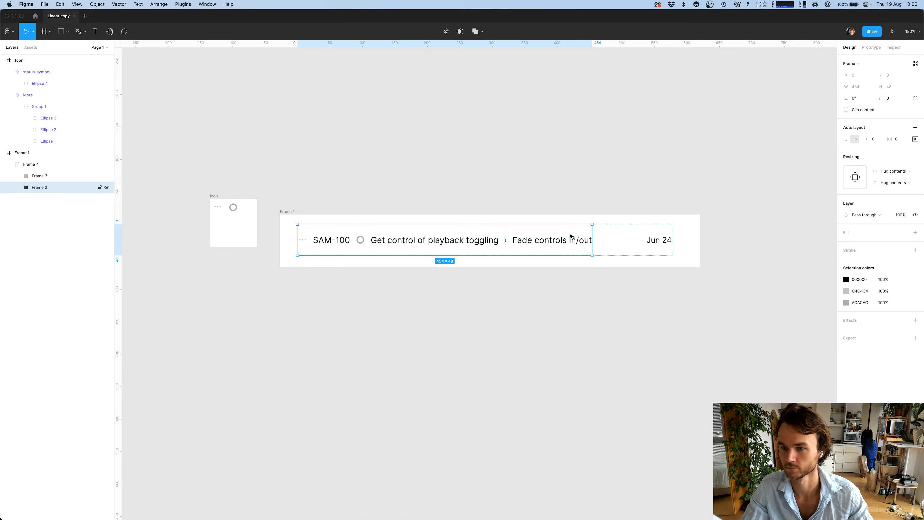
{"action": "left_click", "coordinate": [915, 138]}
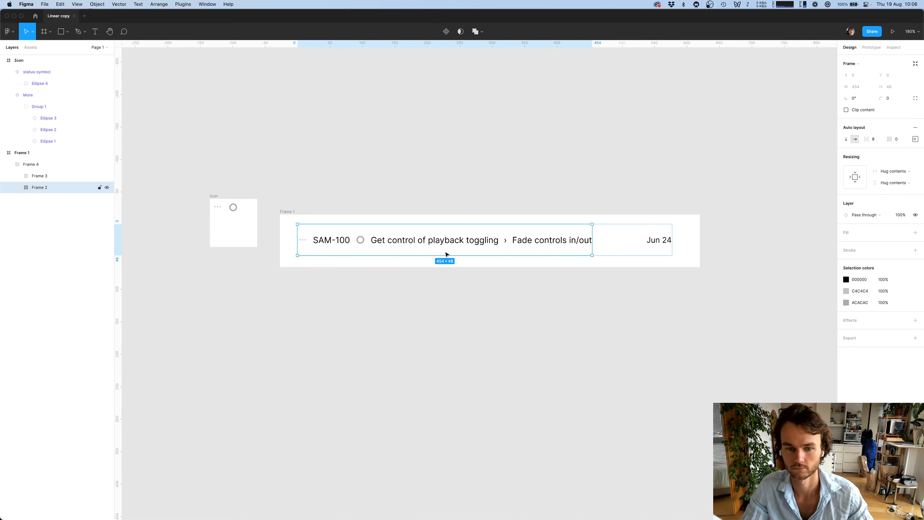
{"action": "double_click", "coordinate": [393, 249]}
{"action": "left_click", "coordinate": [536, 245]}
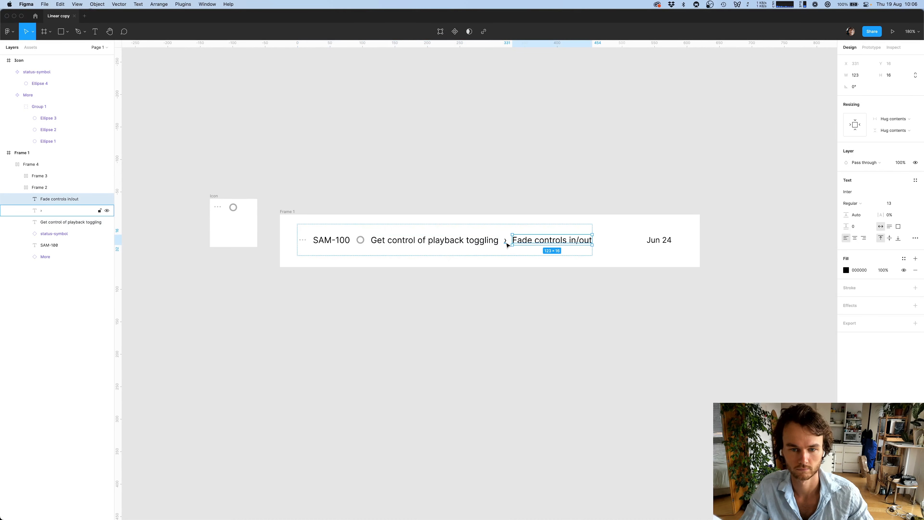
{"action": "left_click", "coordinate": [506, 241]}
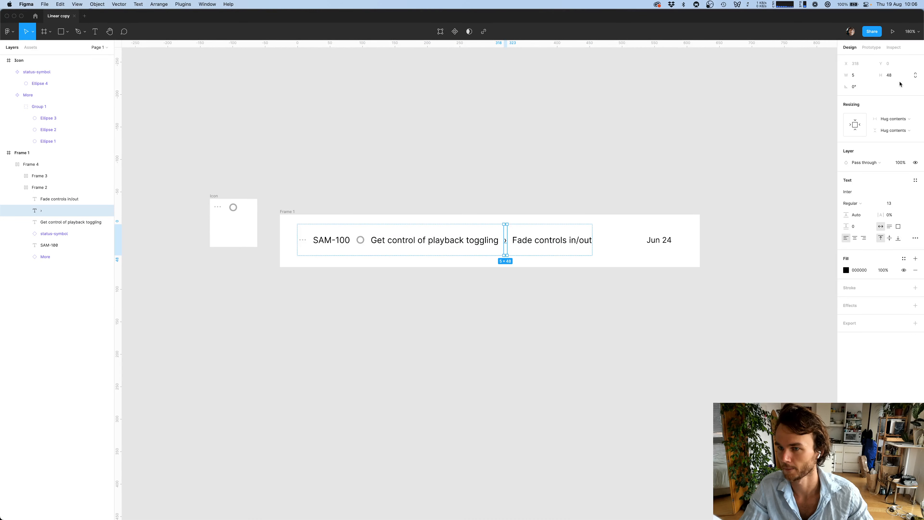
{"action": "left_click", "coordinate": [905, 119]}
{"action": "left_click", "coordinate": [906, 125]}
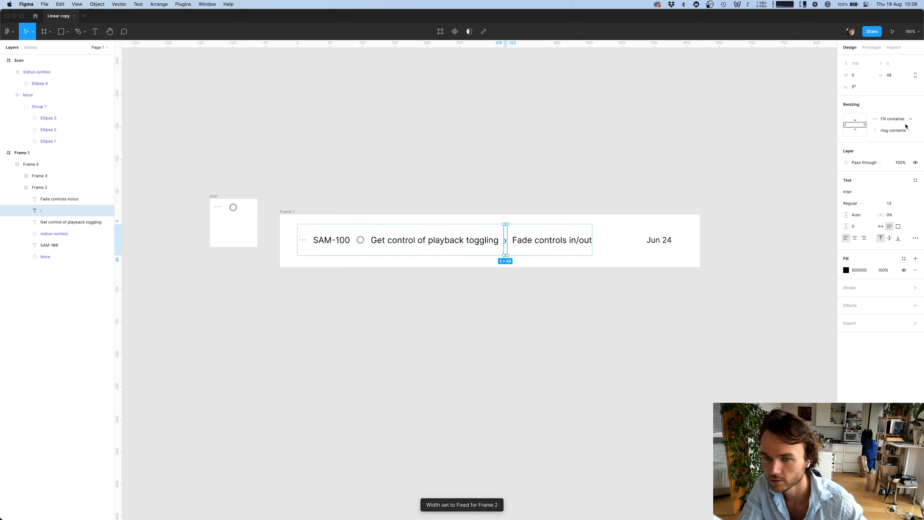
Set the height of the "›" separator text to 16, matching the neighbouring issue title
{"action": "left_click", "coordinate": [477, 242]}
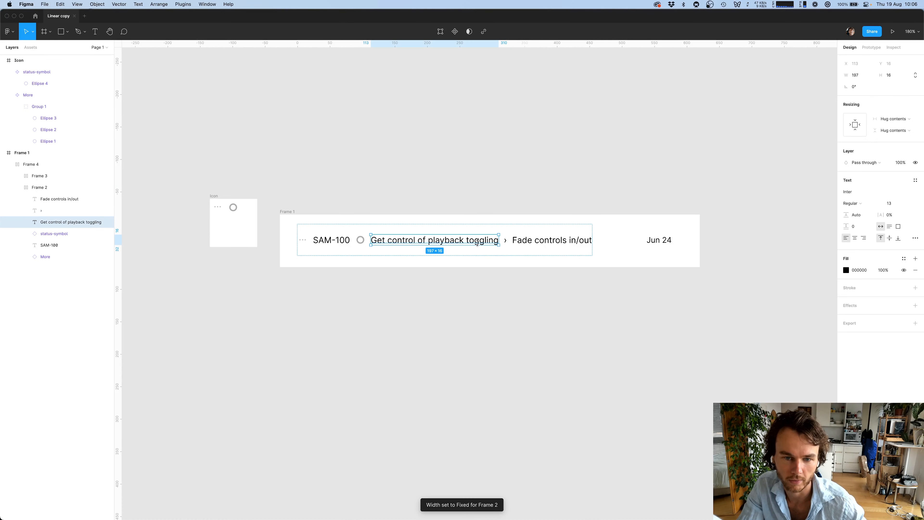
{"action": "left_click", "coordinate": [506, 240]}
{"action": "left_click", "coordinate": [903, 76]}
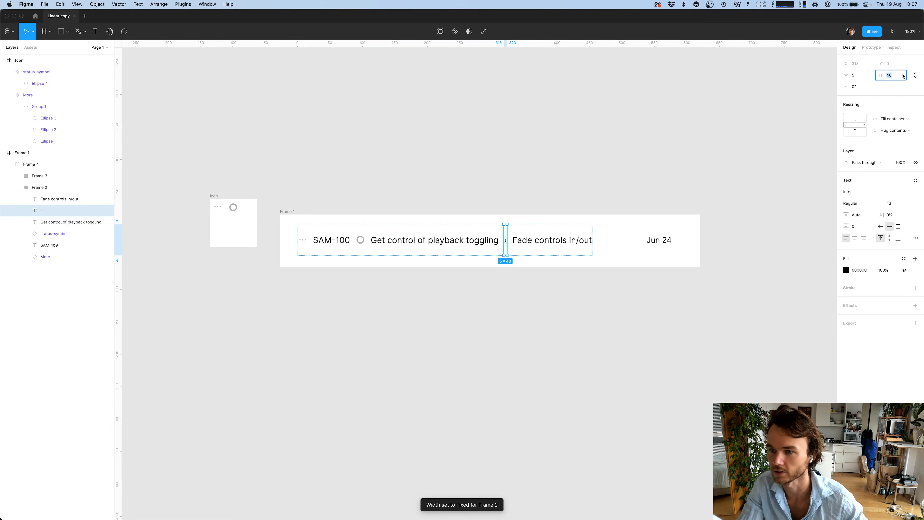
{"action": "key", "text": "Return"}
{"action": "left_click", "coordinate": [630, 215]}
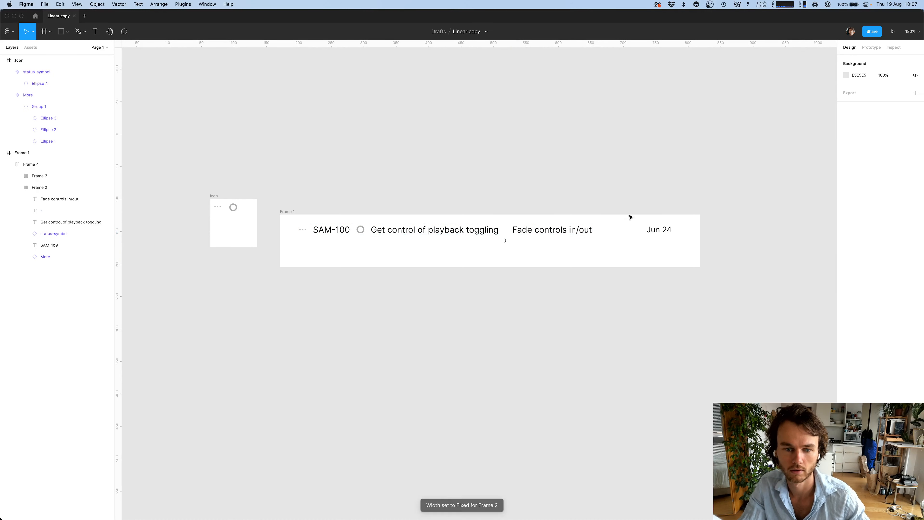
Set the line height of the "›" separator text to 40% so it lines up with the titles
{"action": "left_click", "coordinate": [508, 242]}
{"action": "double_click", "coordinate": [508, 243]}
{"action": "left_click", "coordinate": [516, 251]}
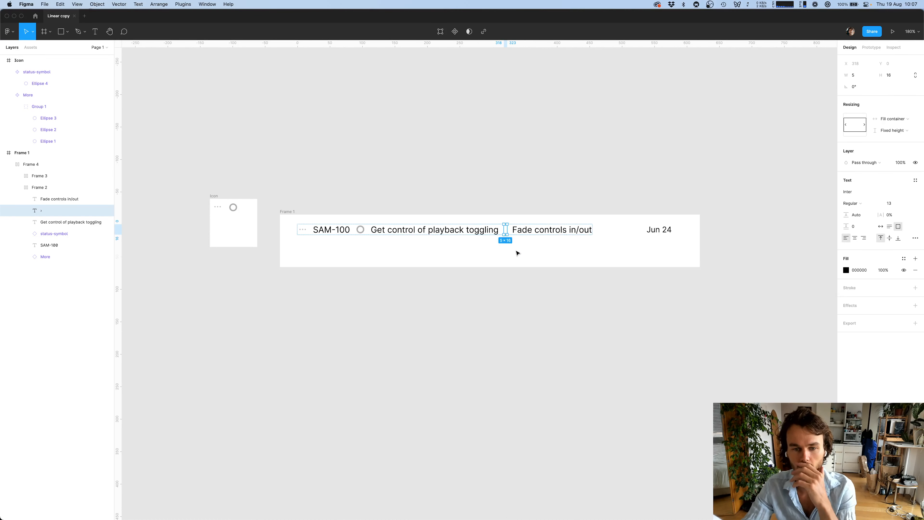
{"action": "scroll", "coordinate": [511, 244], "scroll_direction": "up", "scroll_amount": 5}
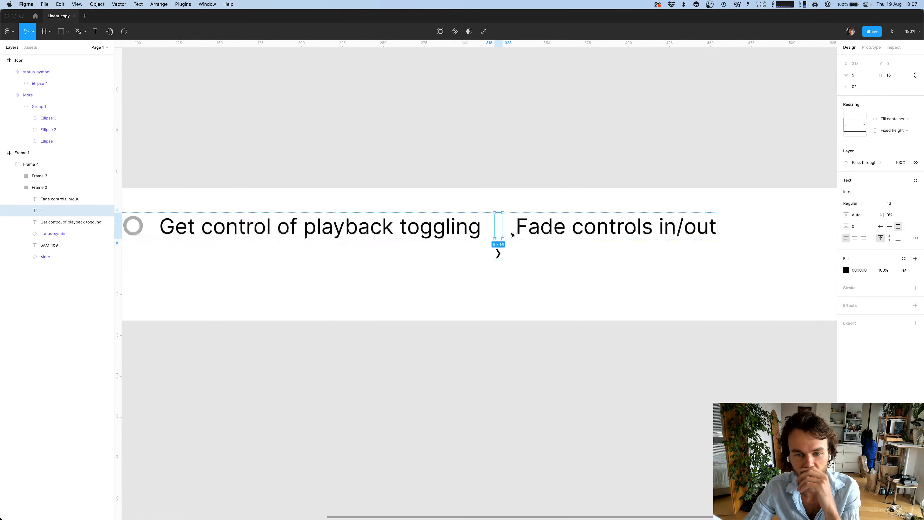
{"action": "double_click", "coordinate": [501, 261]}
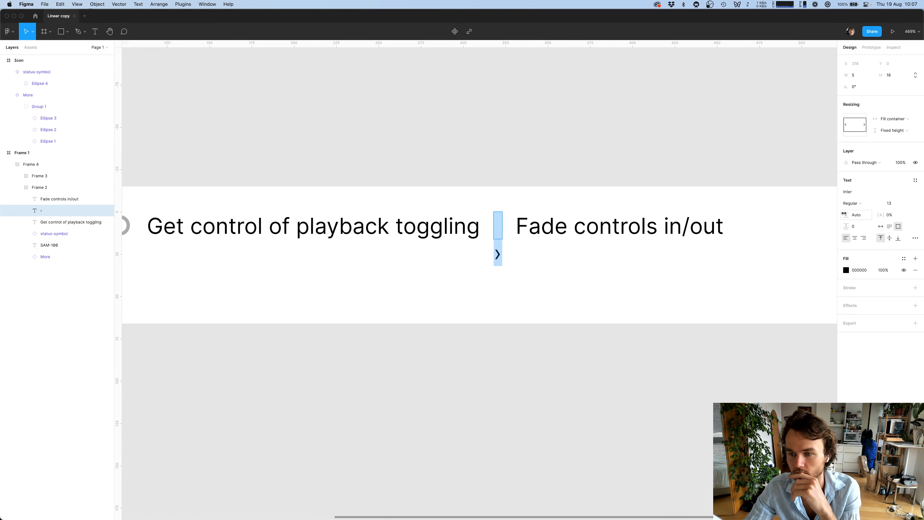
{"action": "left_click_drag", "start_coordinate": [844, 214], "coordinate": [791, 215]}
{"action": "left_click", "coordinate": [863, 218]}
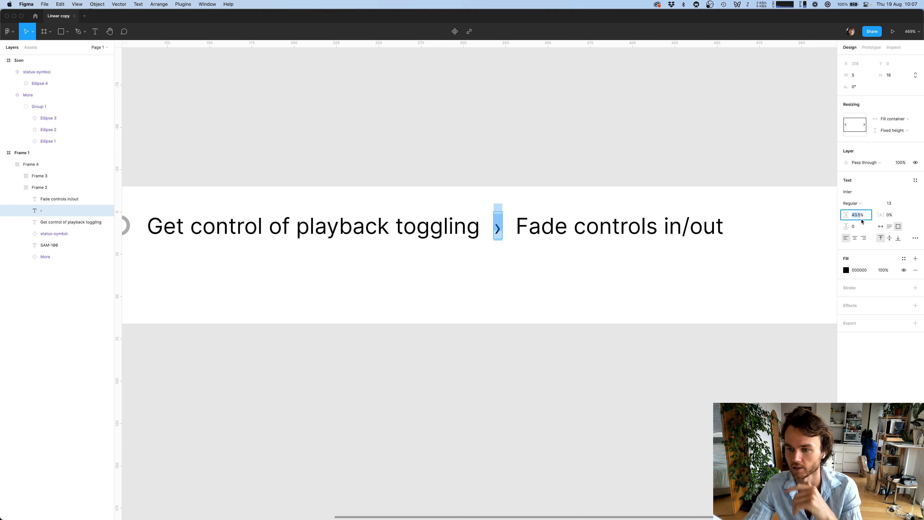
{"action": "double_click", "coordinate": [864, 217]}
{"action": "type", "text": "40"}
{"action": "key", "text": "Tab"}
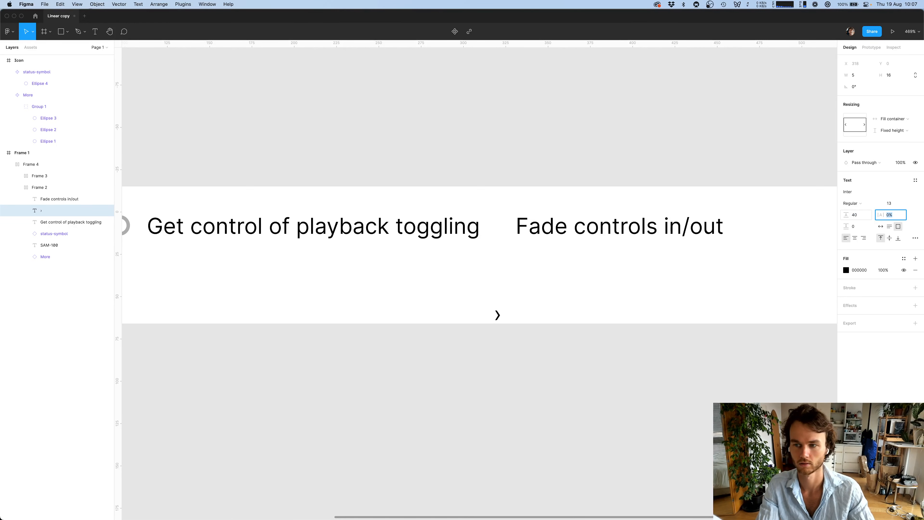
{"action": "key", "text": "shift+Tab"}
{"action": "type", "text": "%"}
{"action": "key", "text": "Return"}
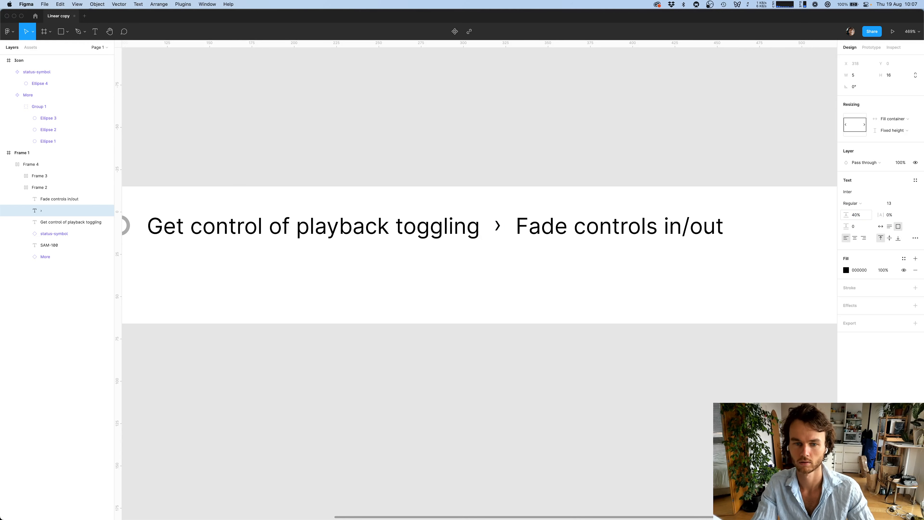
{"action": "left_click", "coordinate": [581, 359]}
Move the combined issue row down to about the vertical centre of Frame 1
{"action": "scroll", "coordinate": [582, 359], "scroll_direction": "down", "scroll_amount": 5}
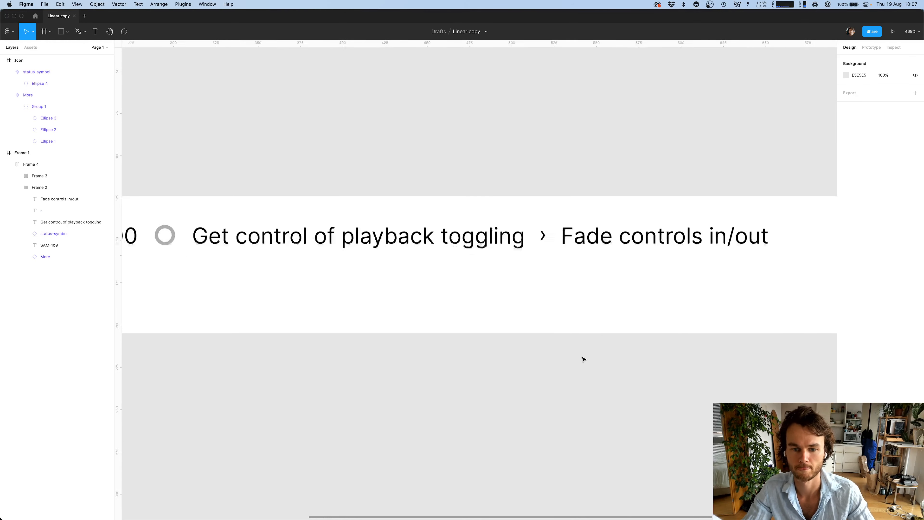
{"action": "scroll", "coordinate": [582, 359], "scroll_direction": "down", "scroll_amount": 3}
{"action": "scroll", "coordinate": [581, 359], "scroll_direction": "right", "scroll_amount": 2}
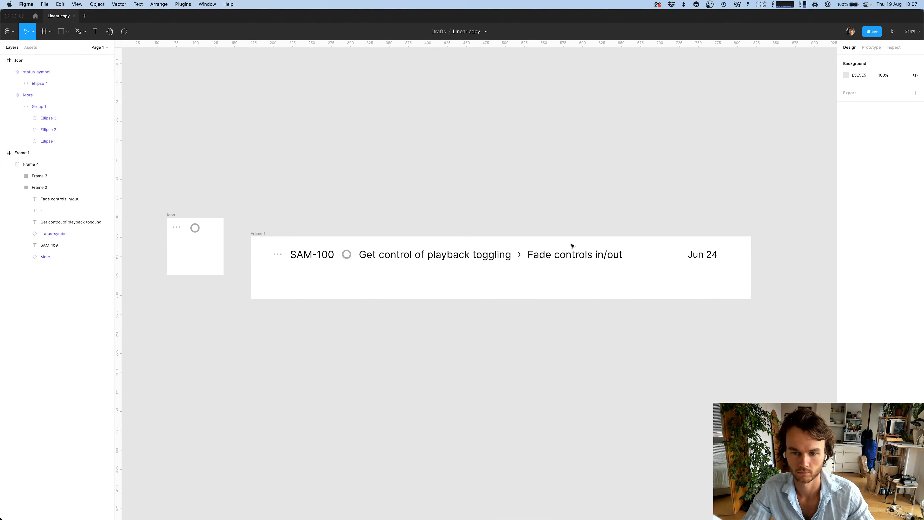
{"action": "left_click", "coordinate": [569, 262]}
{"action": "left_click", "coordinate": [548, 318]}
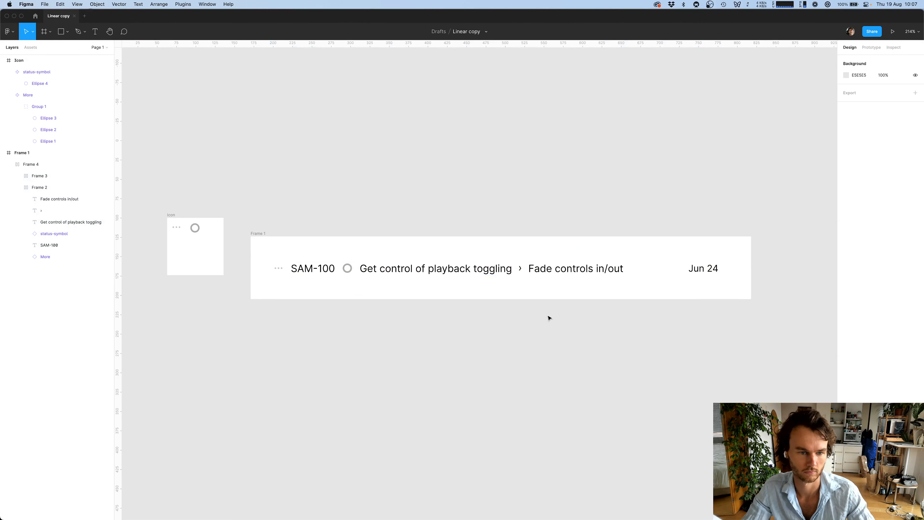
{"action": "scroll", "coordinate": [549, 318], "scroll_direction": "down", "scroll_amount": 2}
{"action": "scroll", "coordinate": [549, 318], "scroll_direction": "left", "scroll_amount": 1}
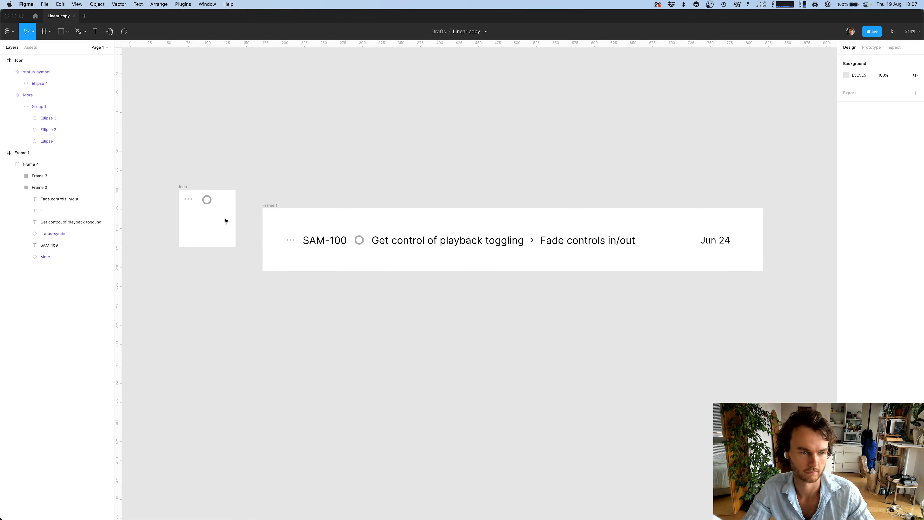
Switch to the Linear project in Safari and inspect the CSS rules of the "Get control of playback toggling" issue row
{"action": "key", "text": "super+Tab"}
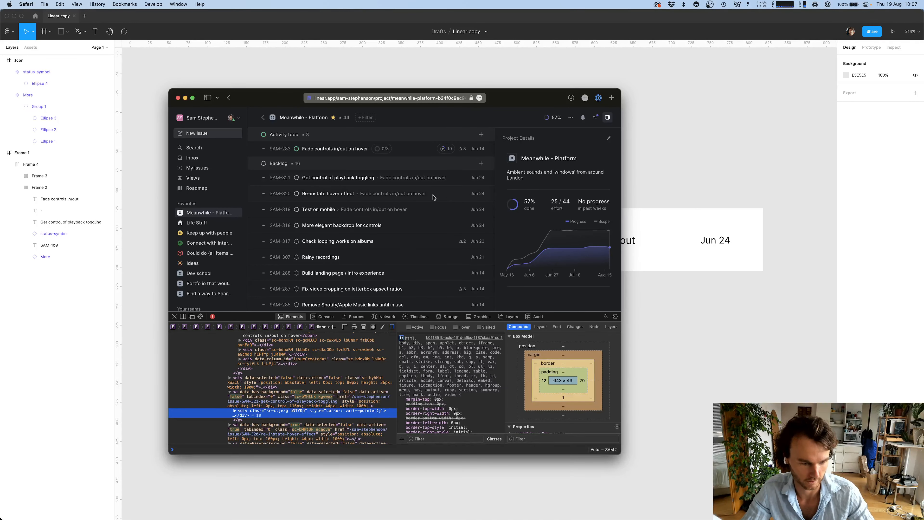
{"action": "key", "text": "super+shift+c"}
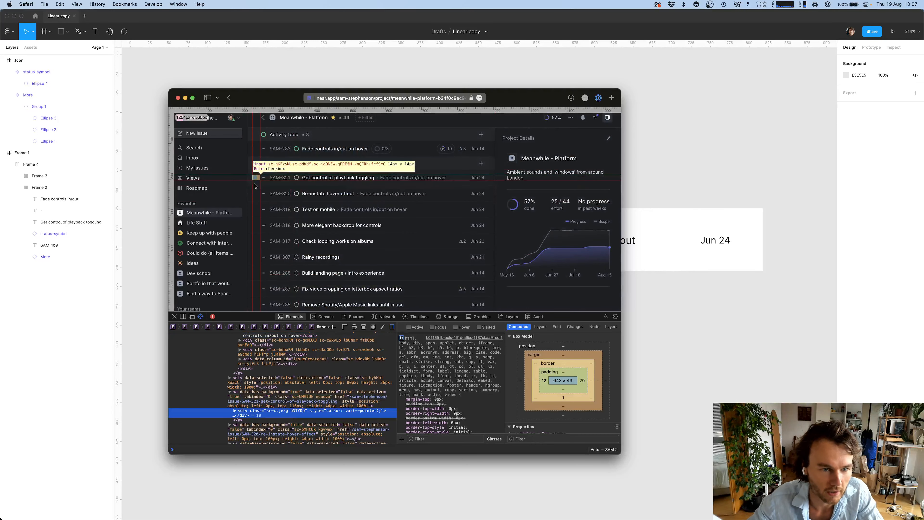
{"action": "left_click", "coordinate": [465, 179]}
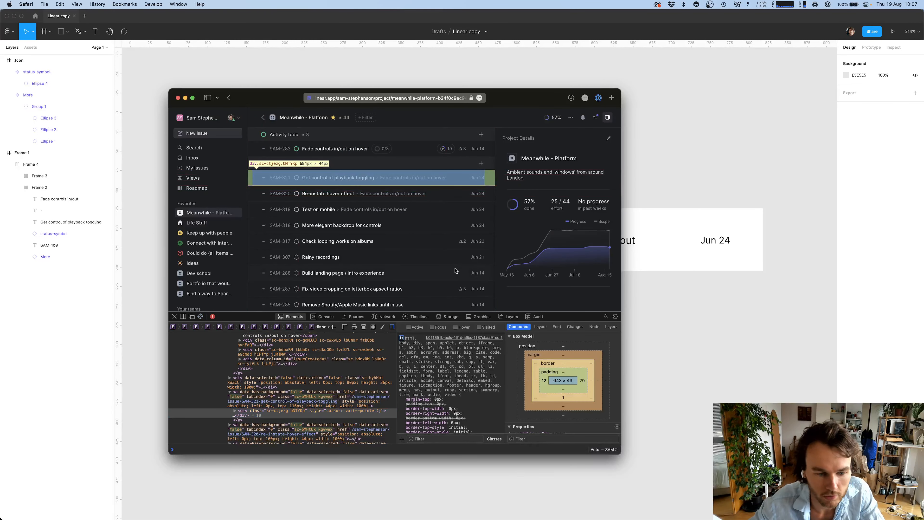
{"action": "scroll", "coordinate": [422, 406], "scroll_direction": "down", "scroll_amount": 10}
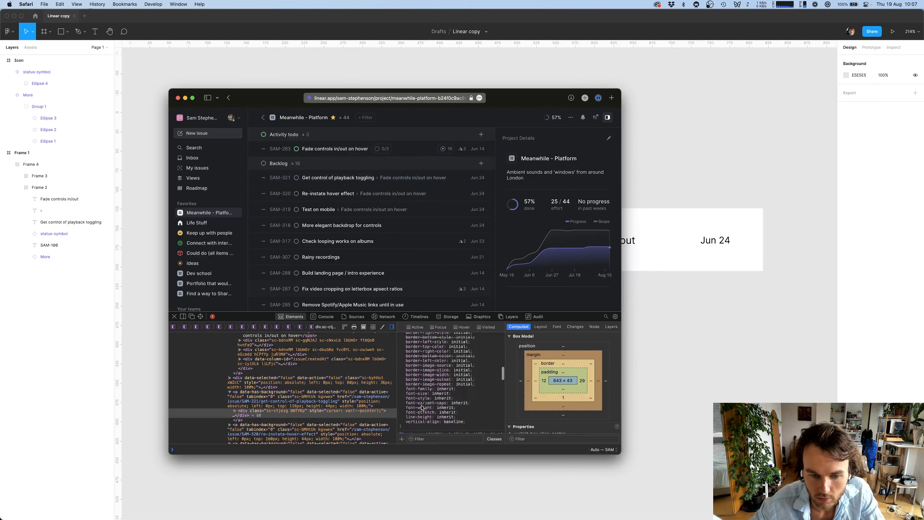
{"action": "scroll", "coordinate": [422, 407], "scroll_direction": "up", "scroll_amount": 10}
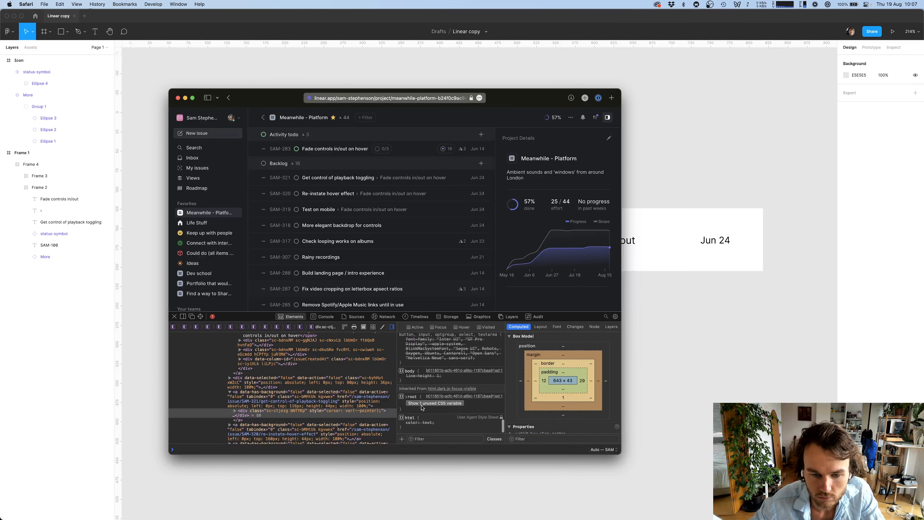
{"action": "scroll", "coordinate": [422, 407], "scroll_direction": "down", "scroll_amount": 1}
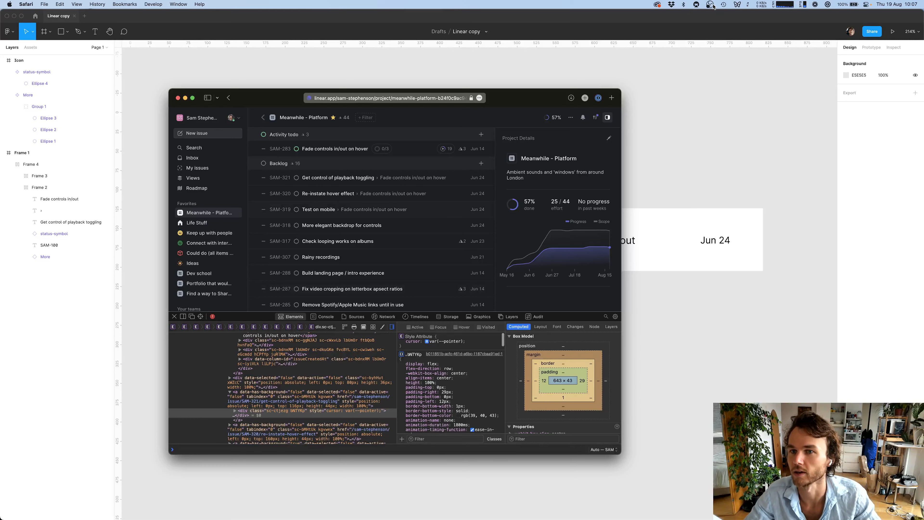
Launch the Sip colour picker, sample the issue row's background colour in Linear, and return to Figma
{"action": "key", "text": "super+space"}
{"action": "type", "text": "sip"}
{"action": "key", "text": "Return"}
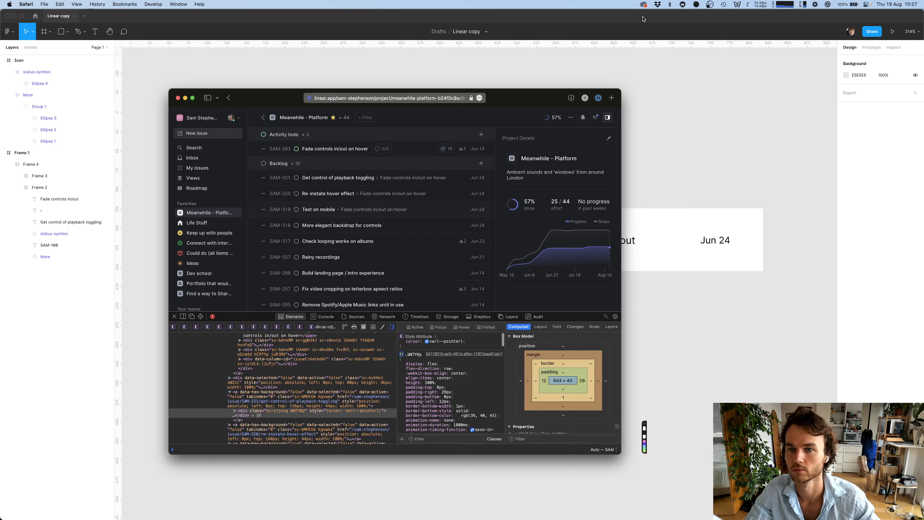
{"action": "left_click", "coordinate": [696, 5]}
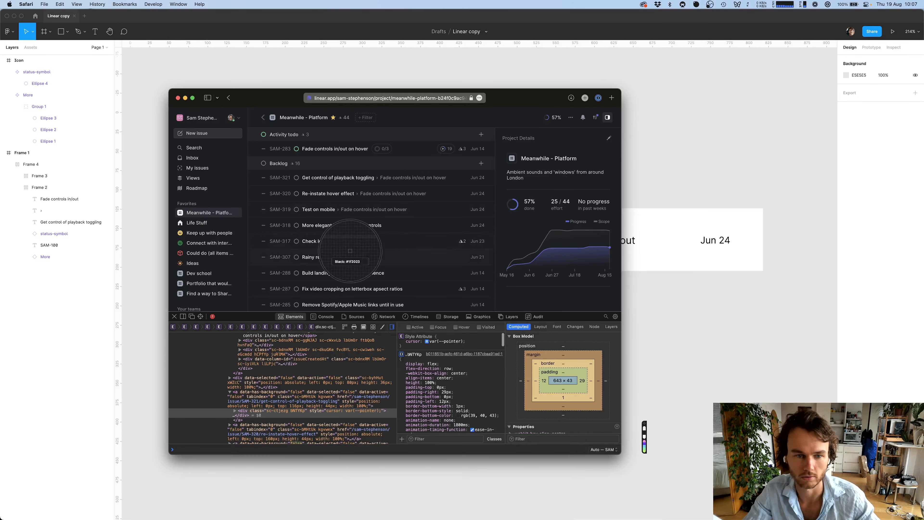
{"action": "left_click", "coordinate": [458, 187]}
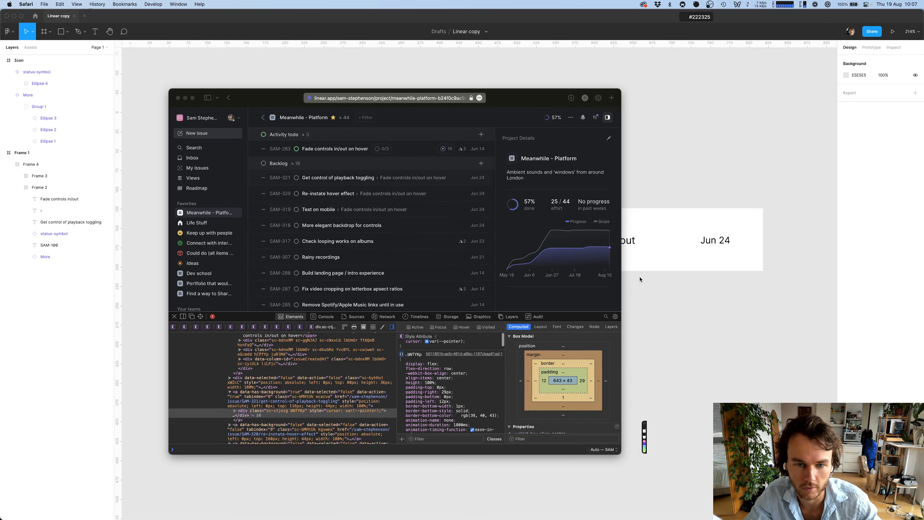
{"action": "left_click", "coordinate": [655, 317]}
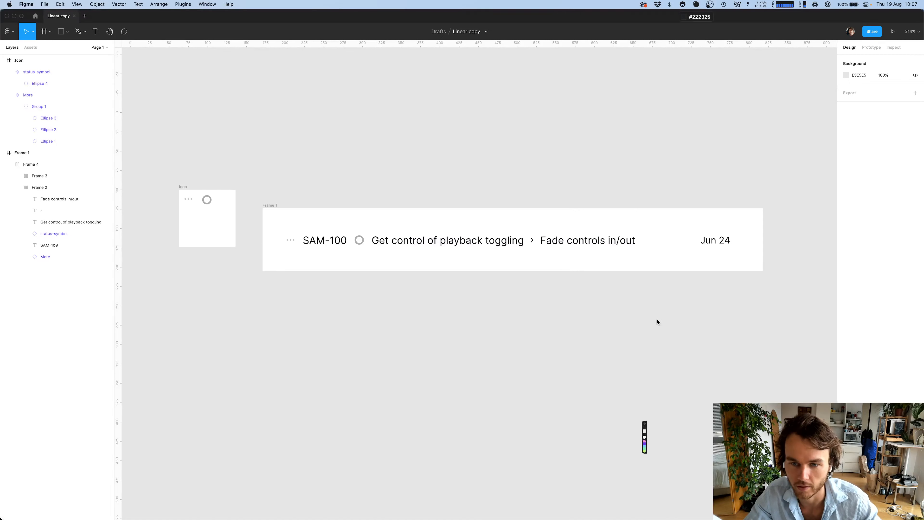
Place a 100 × 100 square on the empty canvas above the Icon frame as a colour swatch
{"action": "left_click", "coordinate": [267, 208]}
{"action": "left_click", "coordinate": [382, 299]}
{"action": "scroll", "coordinate": [382, 299], "scroll_direction": "left", "scroll_amount": 3}
{"action": "key", "text": "r"}
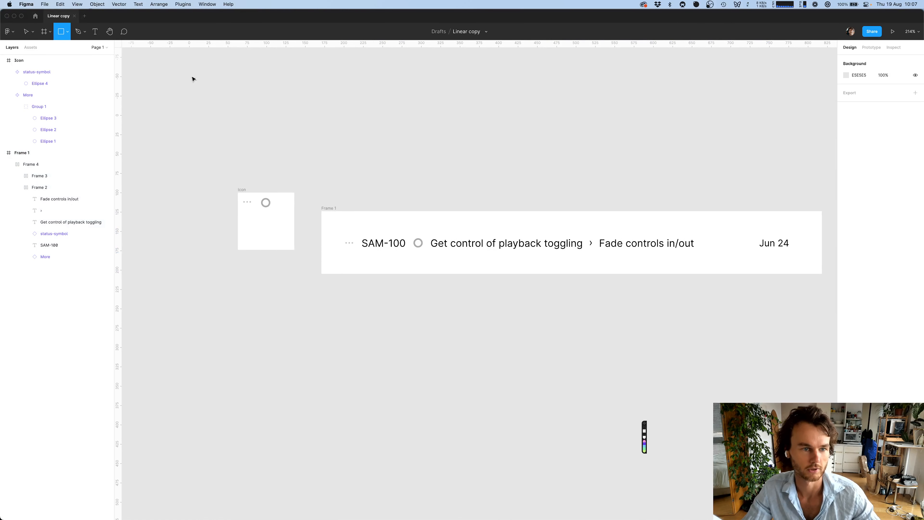
{"action": "left_click", "coordinate": [193, 80]}
{"action": "left_click_drag", "start_coordinate": [221, 108], "coordinate": [188, 134]}
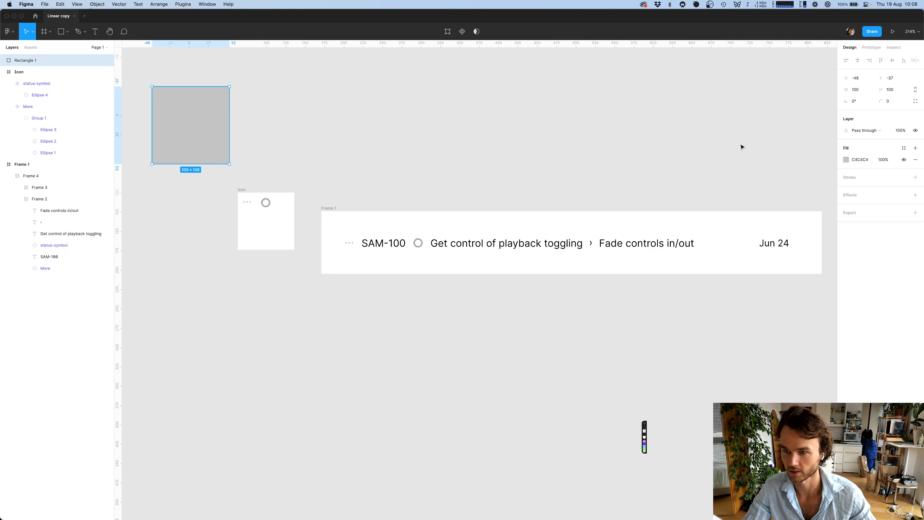
Set the swatch square's fill to the sampled dark colour 222325
{"action": "left_click", "coordinate": [866, 159]}
{"action": "type", "text": "222326"}
{"action": "key", "text": "Return"}
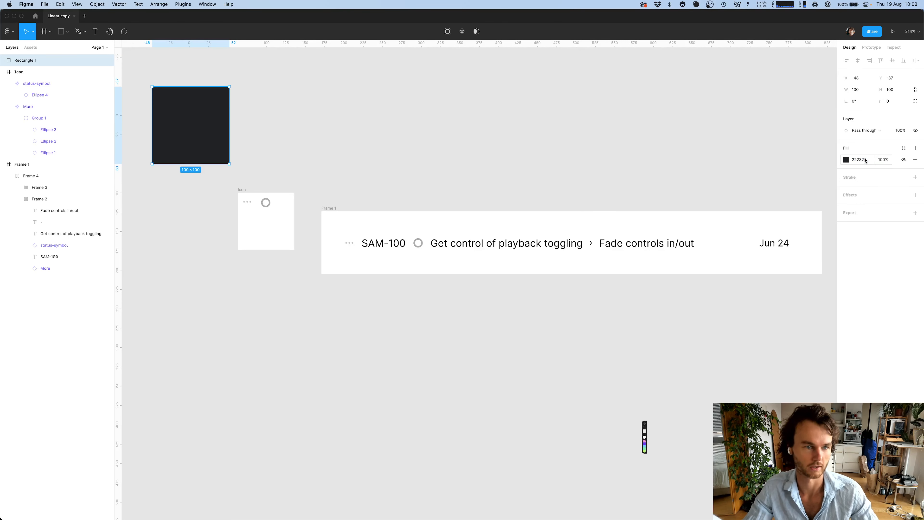
Create a colour style named "background" from the swatch square's fill
{"action": "left_click", "coordinate": [498, 170]}
{"action": "left_click", "coordinate": [161, 140]}
{"action": "scroll", "coordinate": [285, 120], "scroll_direction": "right", "scroll_amount": 1}
{"action": "scroll", "coordinate": [285, 120], "scroll_direction": "down", "scroll_amount": 1}
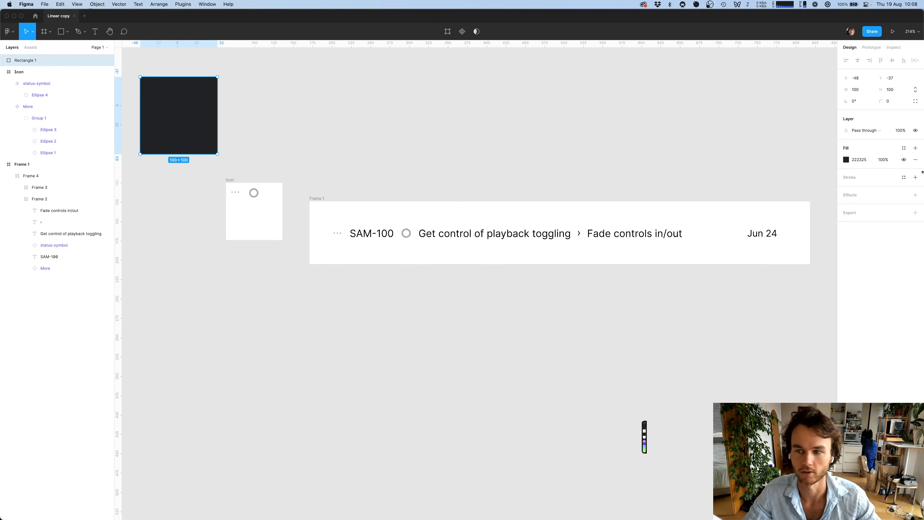
{"action": "left_click", "coordinate": [903, 148]}
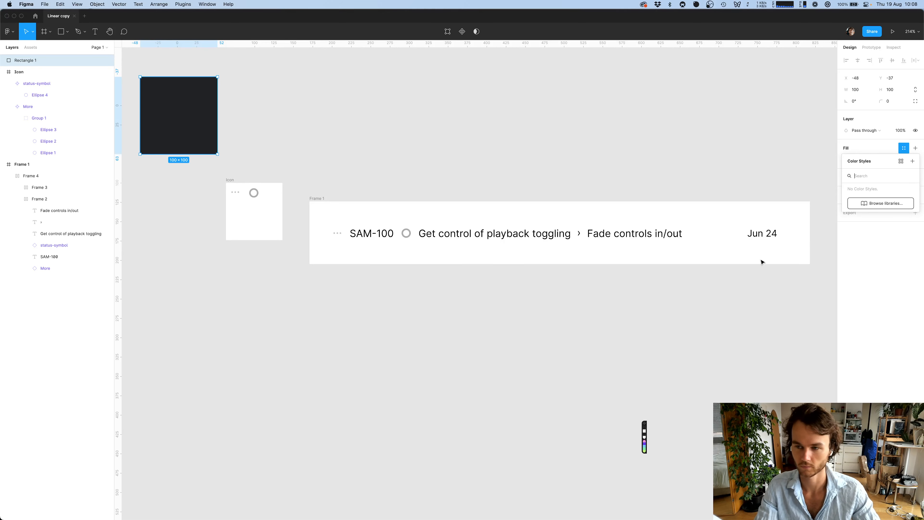
{"action": "type", "text": "back"}
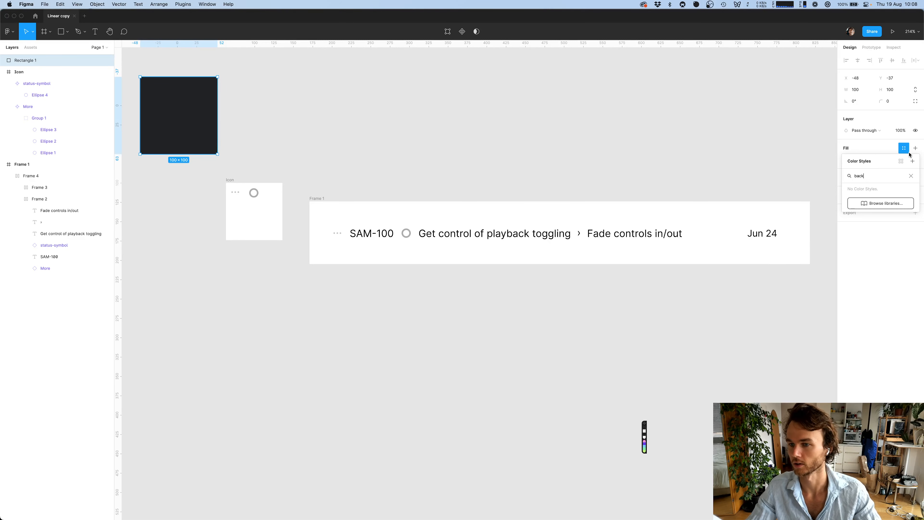
{"action": "left_click", "coordinate": [913, 161]}
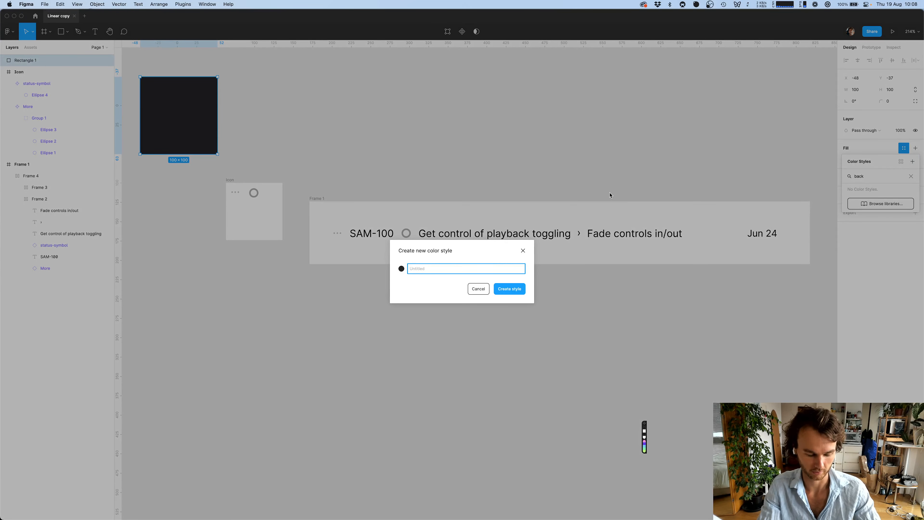
{"action": "type", "text": "background"}
{"action": "key", "text": "Return"}
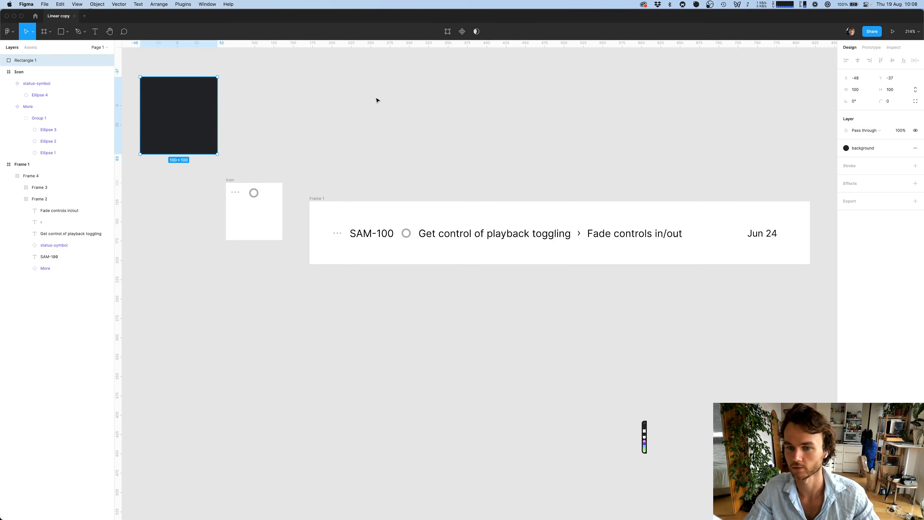
Switch to the Linear project in Safari and undo the accidental move of the "Rainy recordings" issue
{"action": "left_click", "coordinate": [377, 100]}
{"action": "key", "text": "super+Tab"}
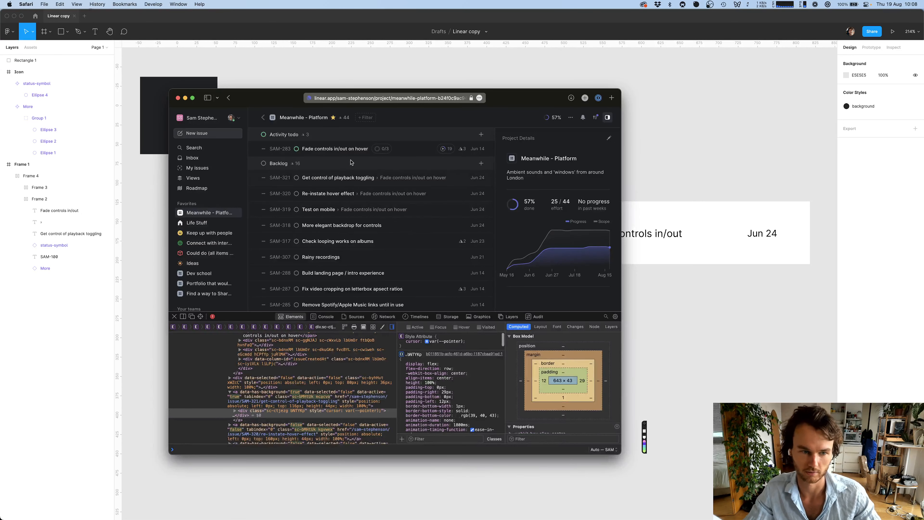
{"action": "key", "text": "super+Tab"}
{"action": "key", "text": "super+Tab"}
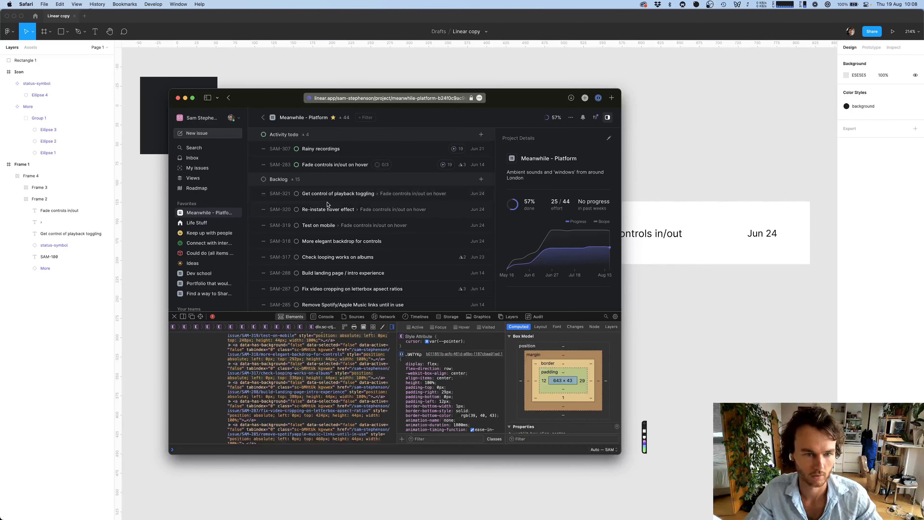
{"action": "key", "text": "super+z"}
Inspect the "Get control of playback toggling" title element in Linear for its text colour
{"action": "left_click", "coordinate": [200, 316]}
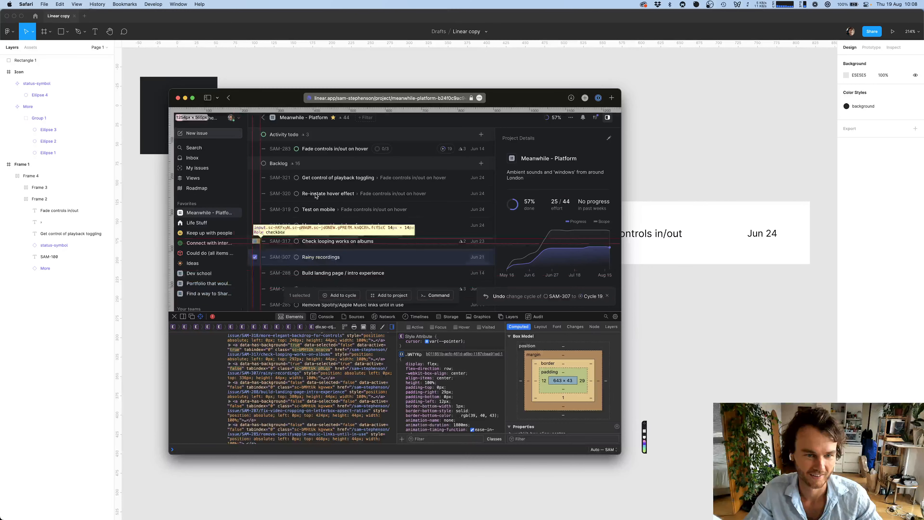
{"action": "left_click", "coordinate": [329, 178]}
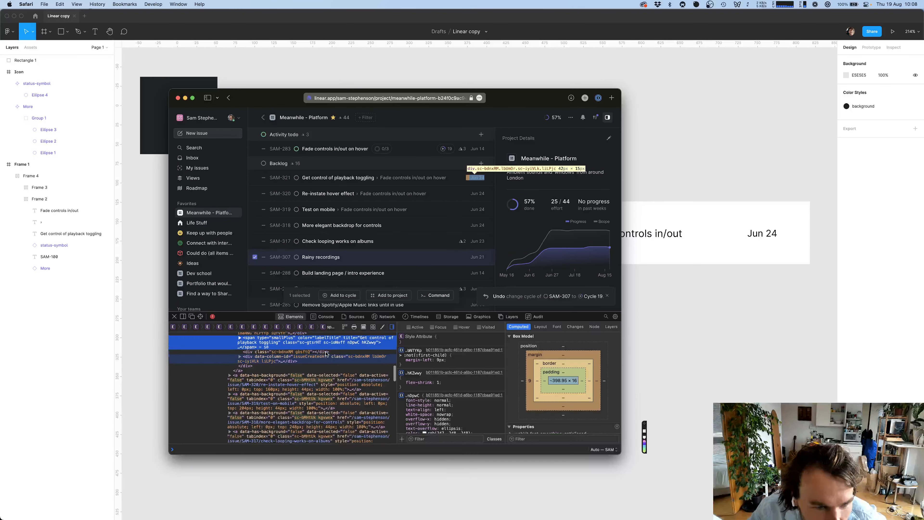
{"action": "scroll", "coordinate": [326, 353], "scroll_direction": "up", "scroll_amount": 1}
{"action": "scroll", "coordinate": [421, 383], "scroll_direction": "down", "scroll_amount": 3}
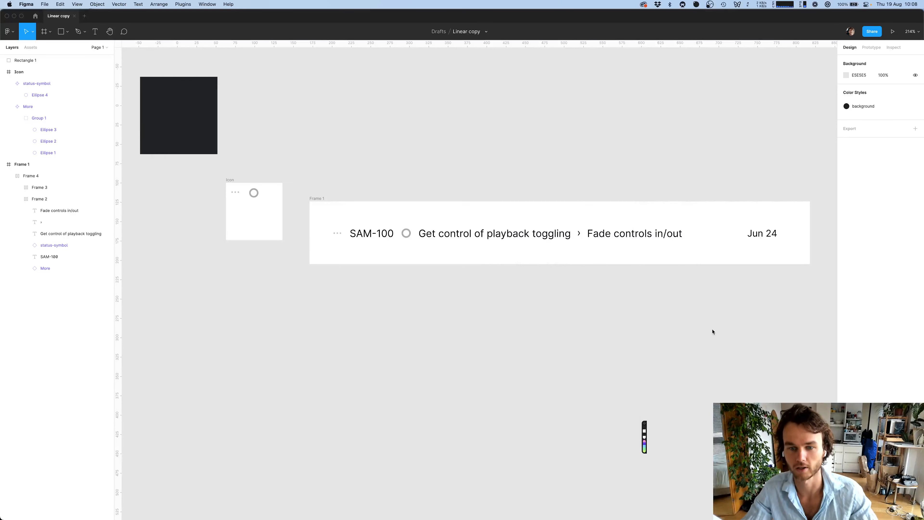
Return to Figma and apply the "background" colour style to Frame 1's fill
{"action": "left_click", "coordinate": [714, 330]}
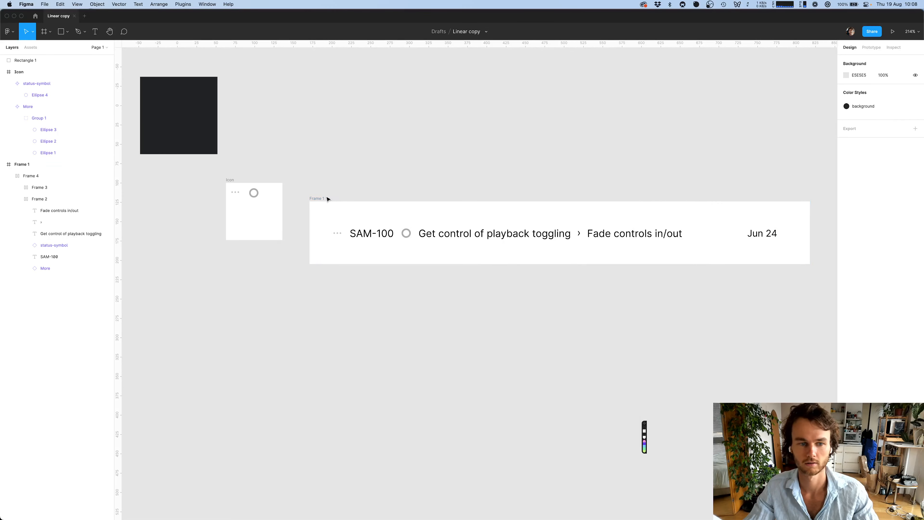
{"action": "left_click", "coordinate": [314, 199]}
{"action": "left_click", "coordinate": [903, 207]}
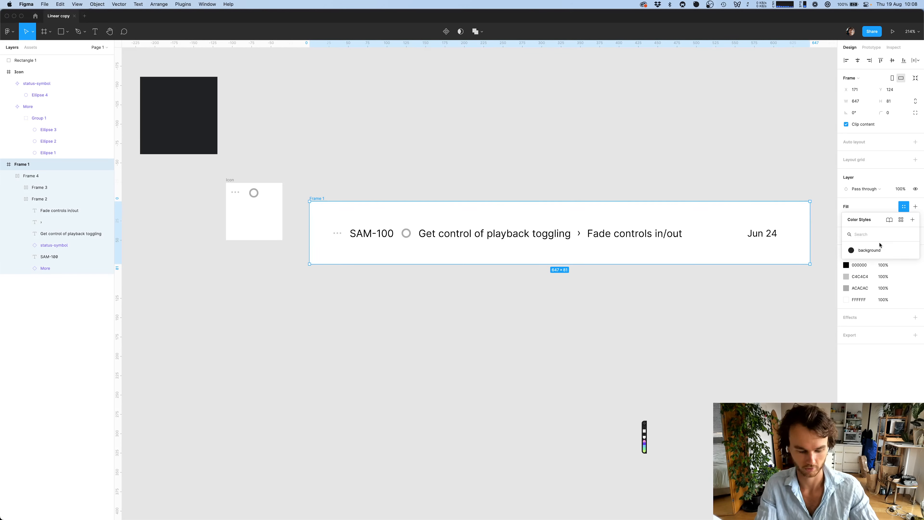
{"action": "left_click", "coordinate": [869, 250]}
{"action": "key", "text": "Escape"}
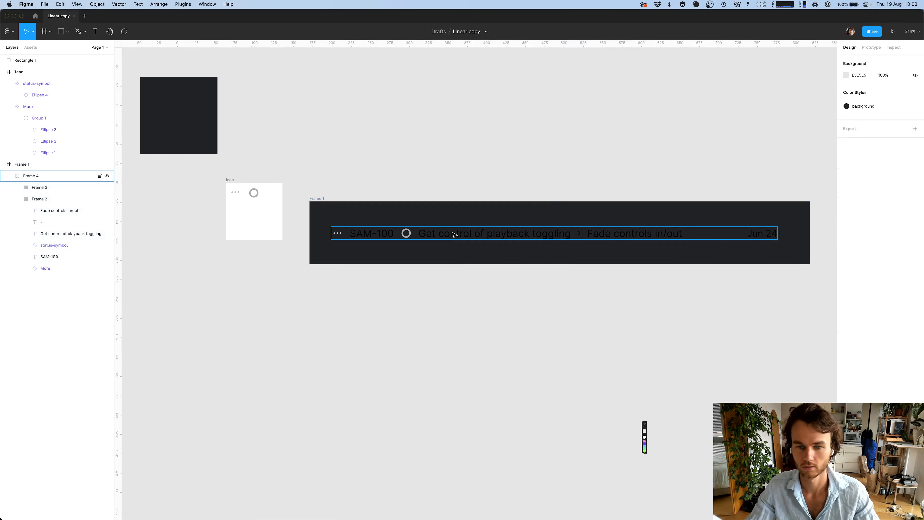
{"action": "left_click", "coordinate": [454, 235]}
{"action": "double_click", "coordinate": [455, 235]}
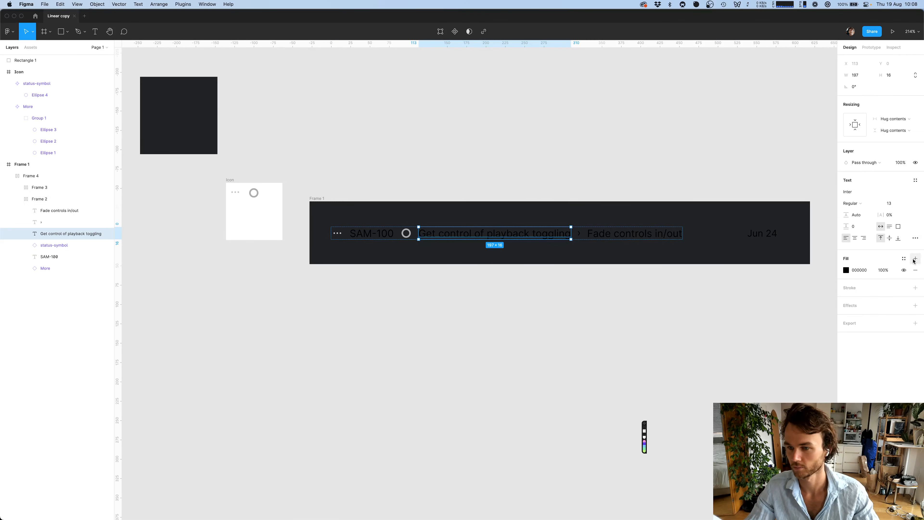
{"action": "left_click", "coordinate": [904, 258]}
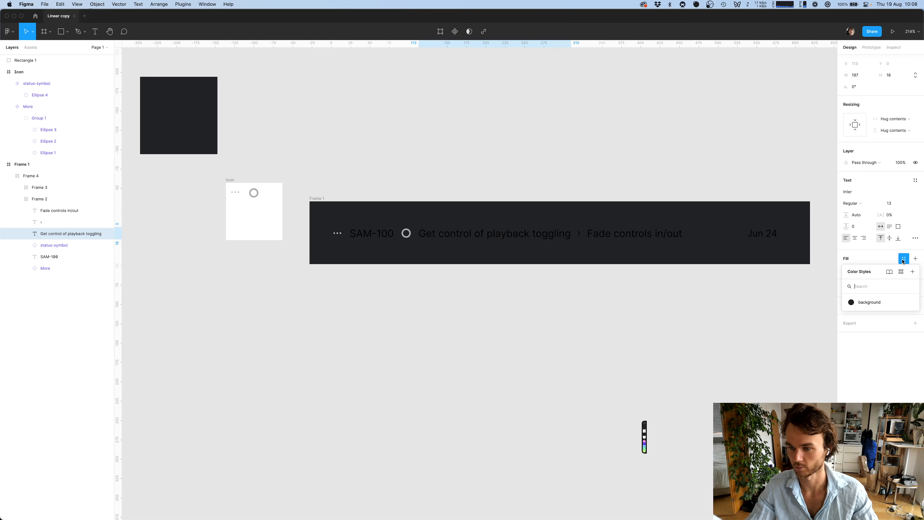
{"action": "left_click", "coordinate": [712, 323]}
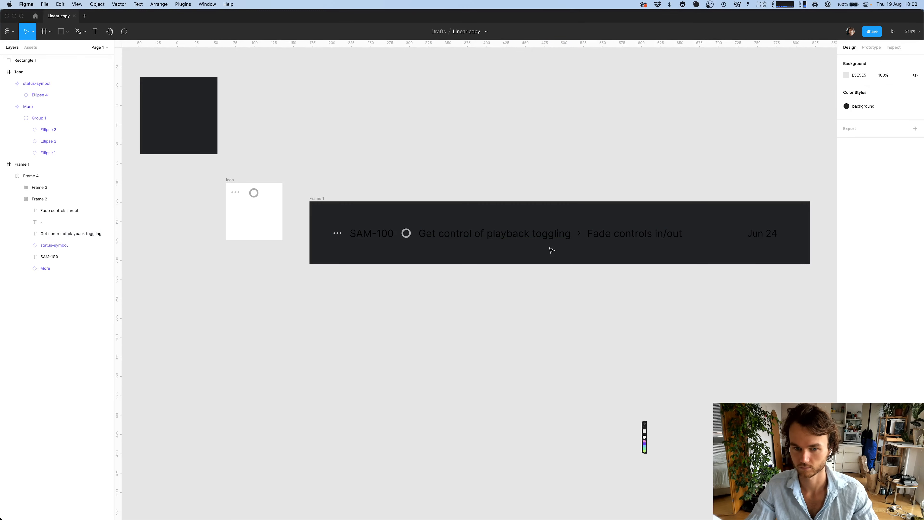
Set the fill of the "Get control of playback toggling" title to RGB 247, 247, 255
{"action": "left_click", "coordinate": [554, 236], "text": "super"}
{"action": "left_click", "coordinate": [846, 270]}
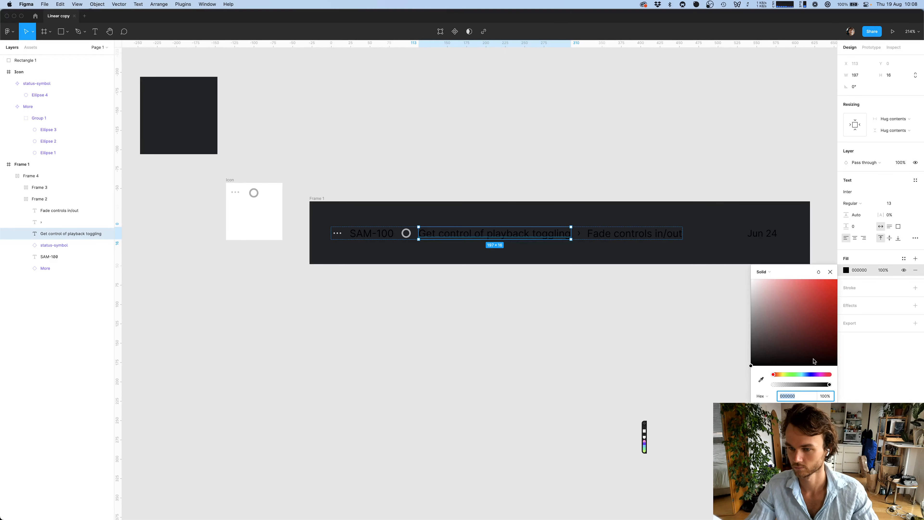
{"action": "left_click", "coordinate": [764, 396]}
{"action": "left_click", "coordinate": [771, 402]}
{"action": "left_click", "coordinate": [784, 396]}
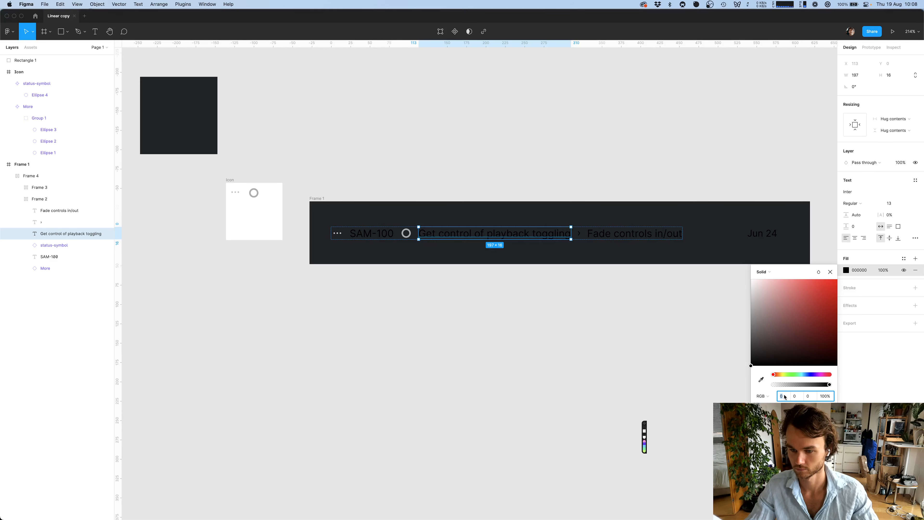
{"action": "type", "text": "247"}
{"action": "key", "text": "Tab"}
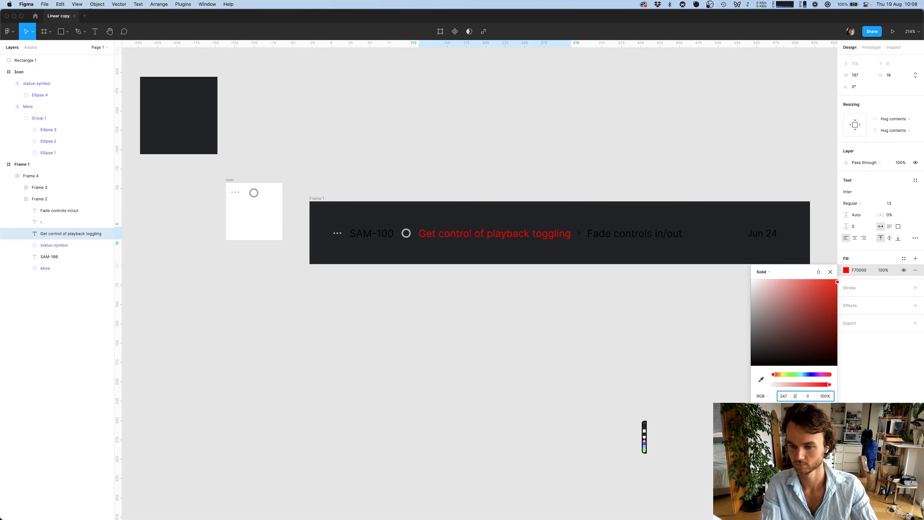
{"action": "type", "text": "247"}
{"action": "key", "text": "Tab"}
{"action": "type", "text": "255"}
{"action": "key", "text": "Return"}
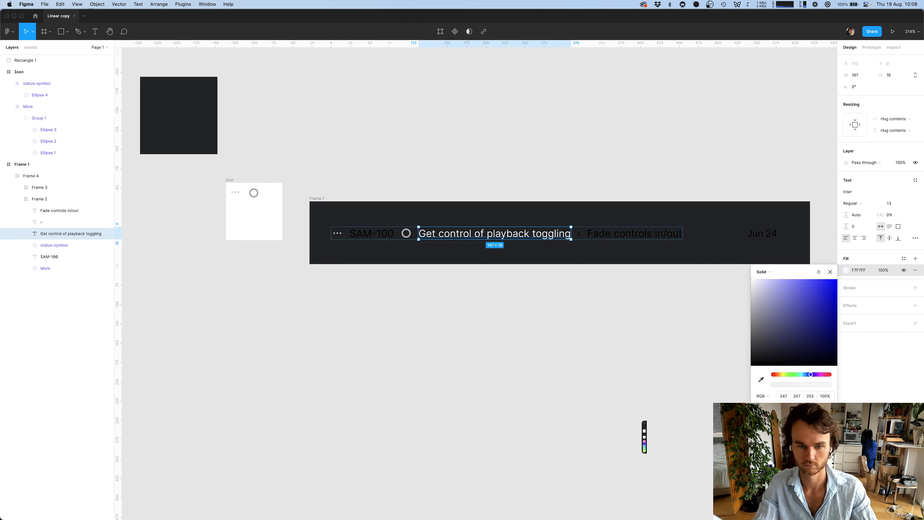
{"action": "scroll", "coordinate": [651, 336], "scroll_direction": "right", "scroll_amount": 5}
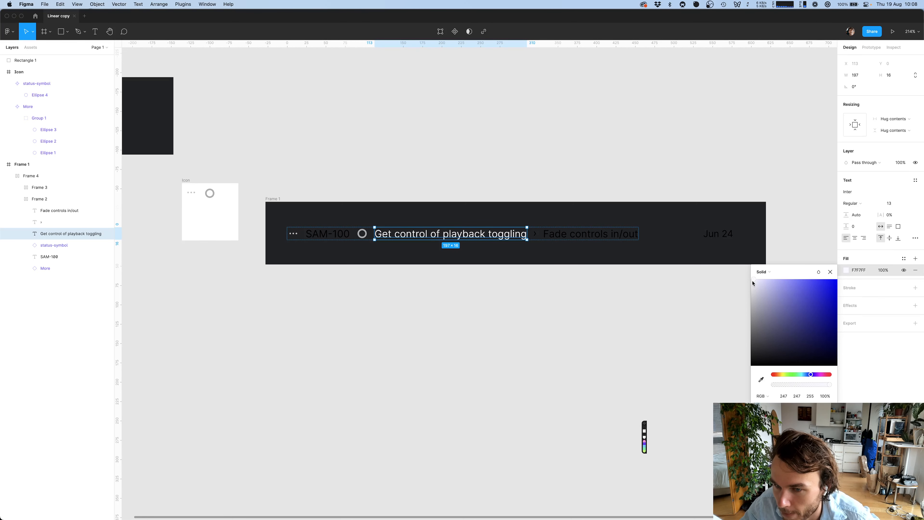
{"action": "scroll", "coordinate": [679, 295], "scroll_direction": "left", "scroll_amount": 2}
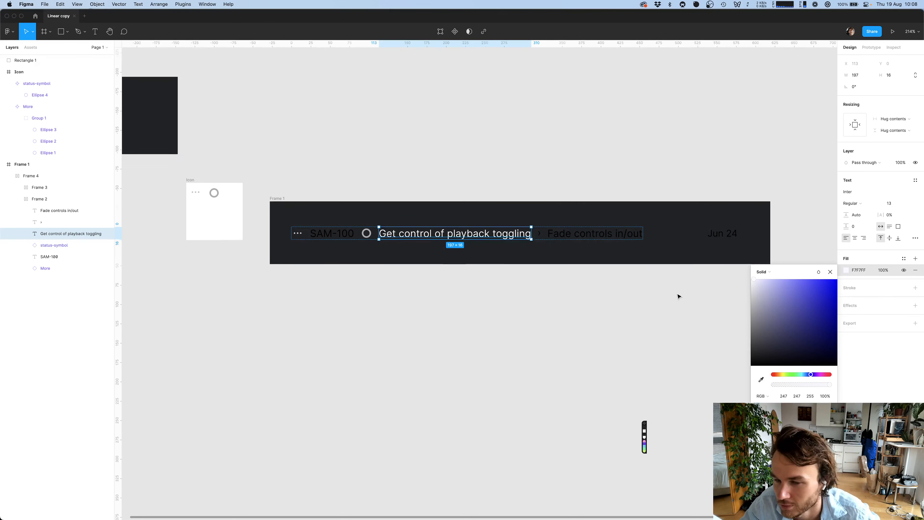
Recheck the title's colour in Linear in Safari, and return to Figma to display its fill values in HSL
{"action": "key", "text": "super+Tab"}
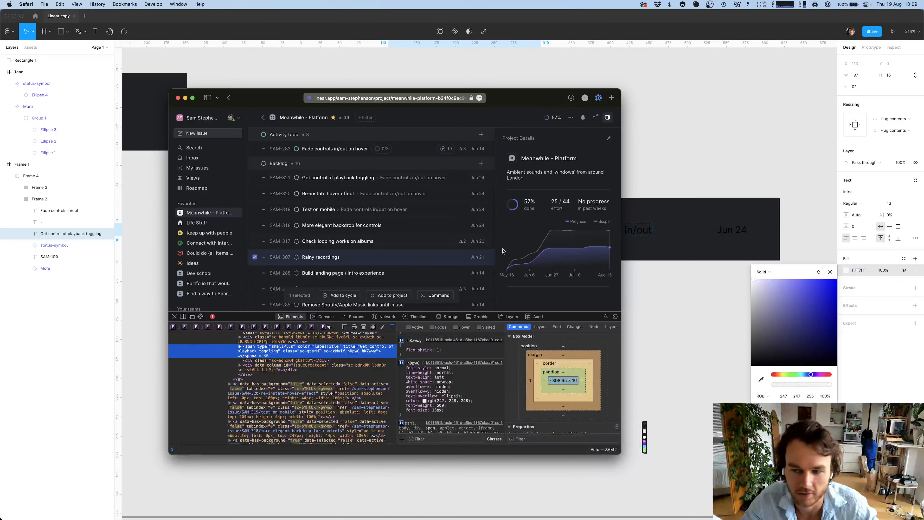
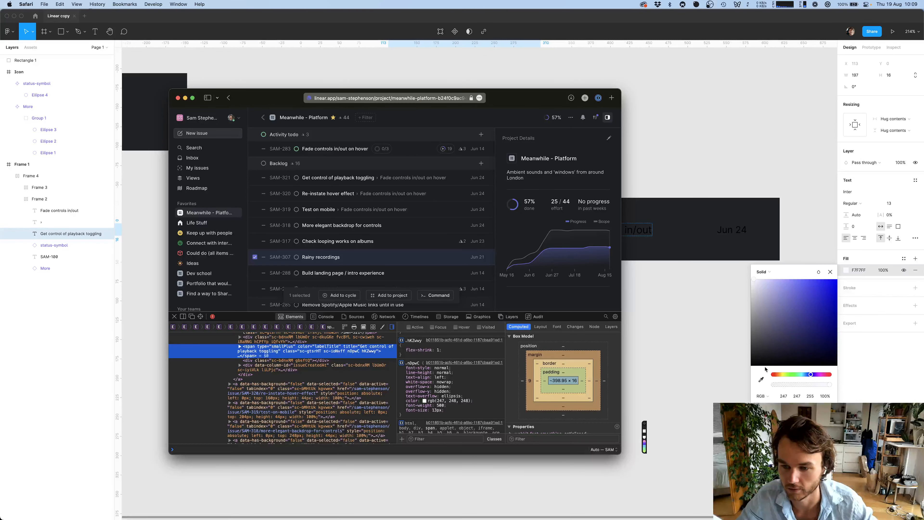
{"action": "left_click", "coordinate": [760, 396]}
{"action": "left_click", "coordinate": [753, 399]}
{"action": "left_click", "coordinate": [768, 413]}
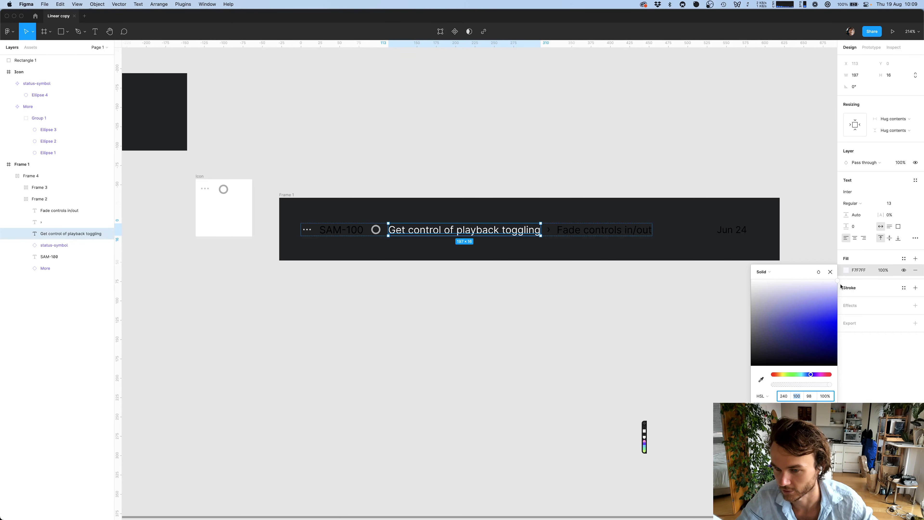
{"action": "left_click", "coordinate": [447, 389]}
{"action": "scroll", "coordinate": [479, 321], "scroll_direction": "right", "scroll_amount": 1}
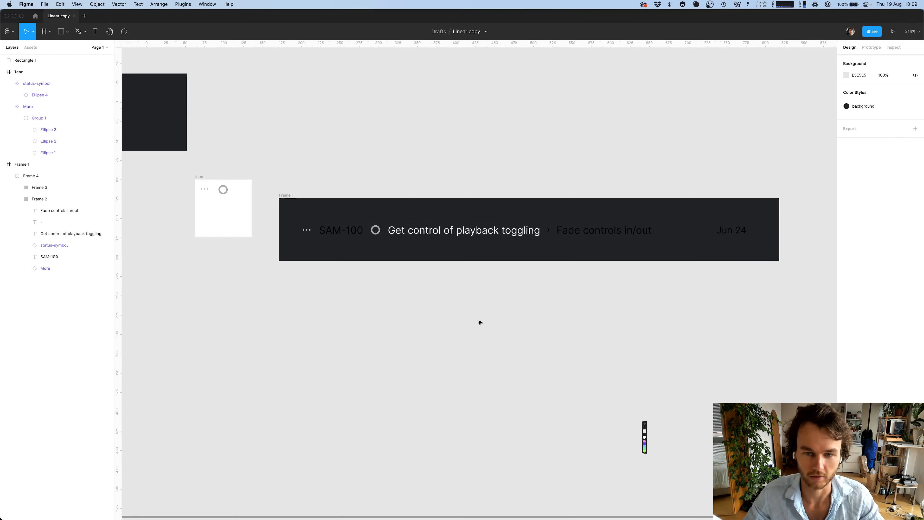
Select the "Fade controls in/out" text together with the "›" separator in Frame 2 in Figma
{"action": "key", "text": "super+Tab"}
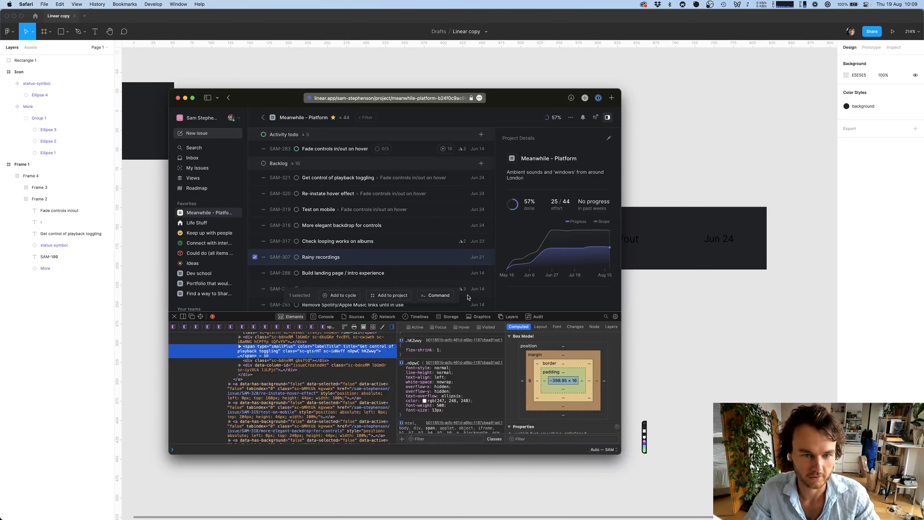
{"action": "key", "text": "super+Tab"}
{"action": "left_click", "coordinate": [538, 236]}
{"action": "double_click", "coordinate": [539, 238]}
{"action": "double_click", "coordinate": [575, 239]}
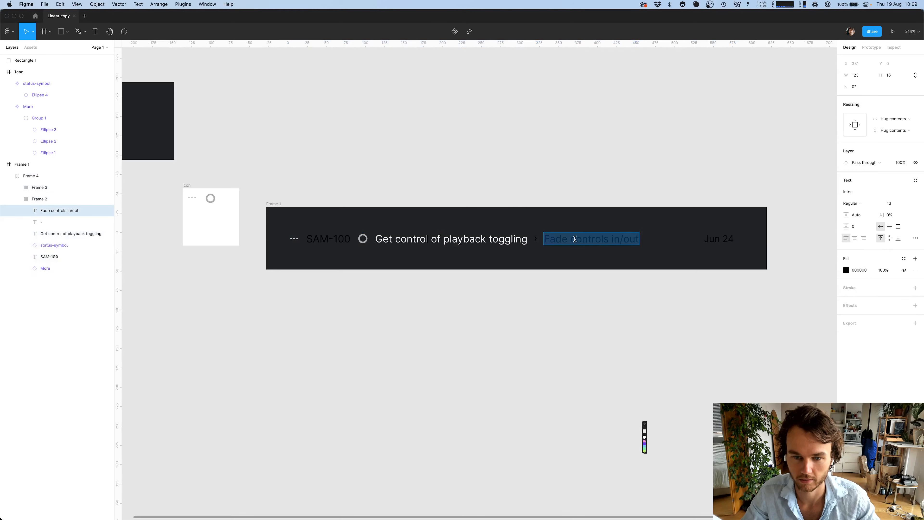
{"action": "key", "text": "Escape"}
{"action": "left_click", "coordinate": [536, 239], "text": "shift"}
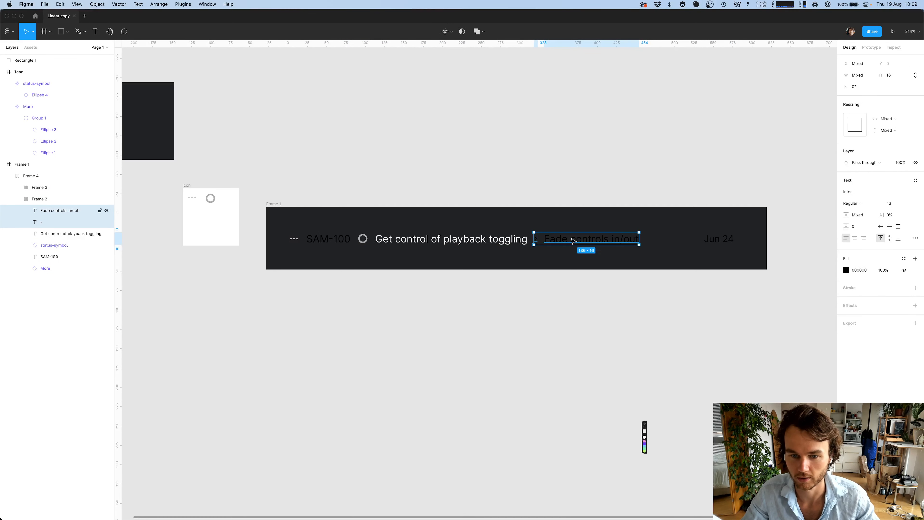
Switch to Linear in Safari and inspect the muted "Fade controls in/out on hover" text for its colour
{"action": "key", "text": "super+Tab"}
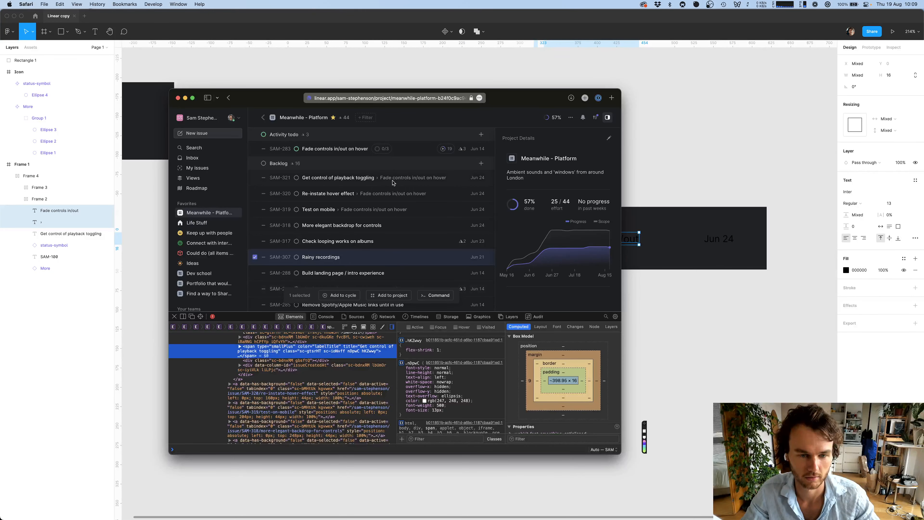
{"action": "key", "text": "super+shift+c"}
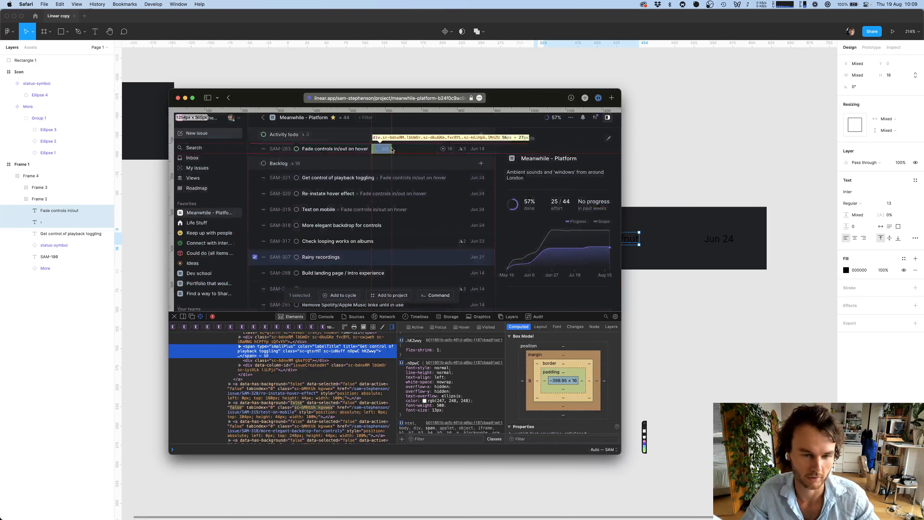
{"action": "left_click", "coordinate": [409, 177]}
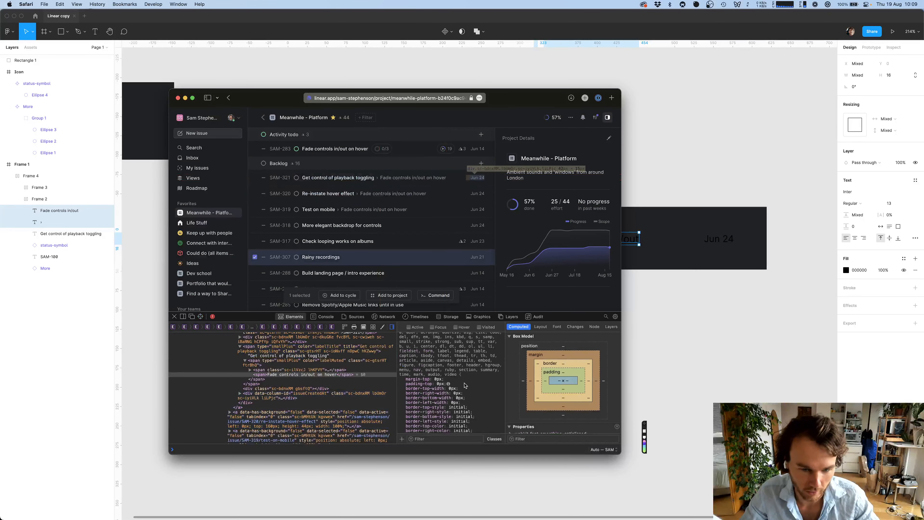
{"action": "scroll", "coordinate": [465, 385], "scroll_direction": "down", "scroll_amount": 10}
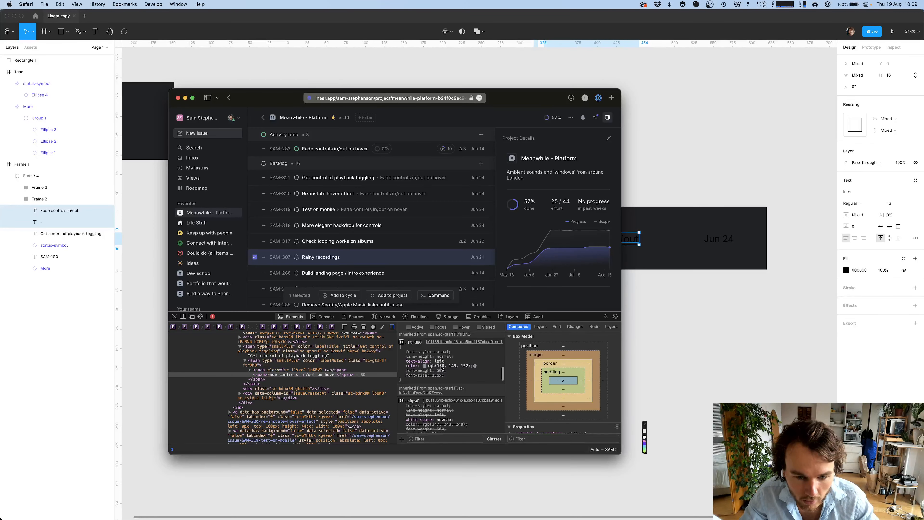
Return to Figma and set the fill of the "Fade controls in/out" and "›" texts to RGB 138, 143, 152
{"action": "key", "text": "super+Tab"}
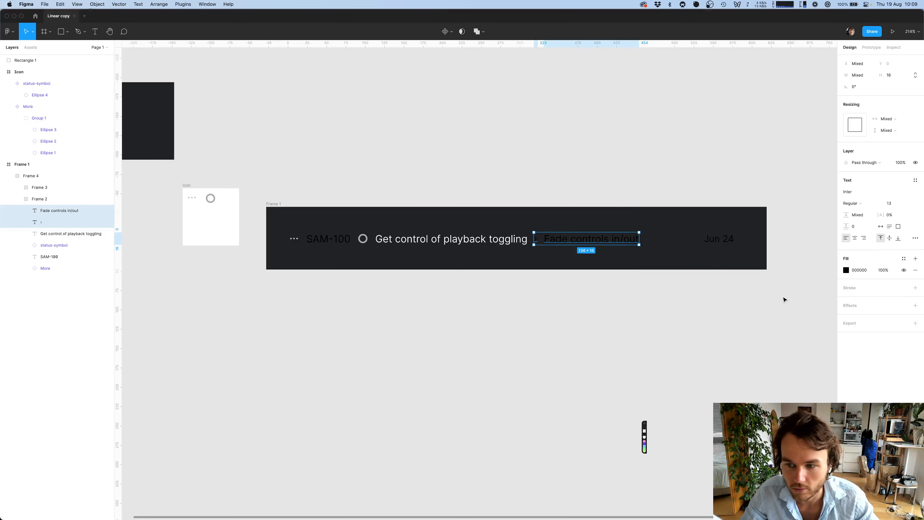
{"action": "left_click", "coordinate": [868, 271]}
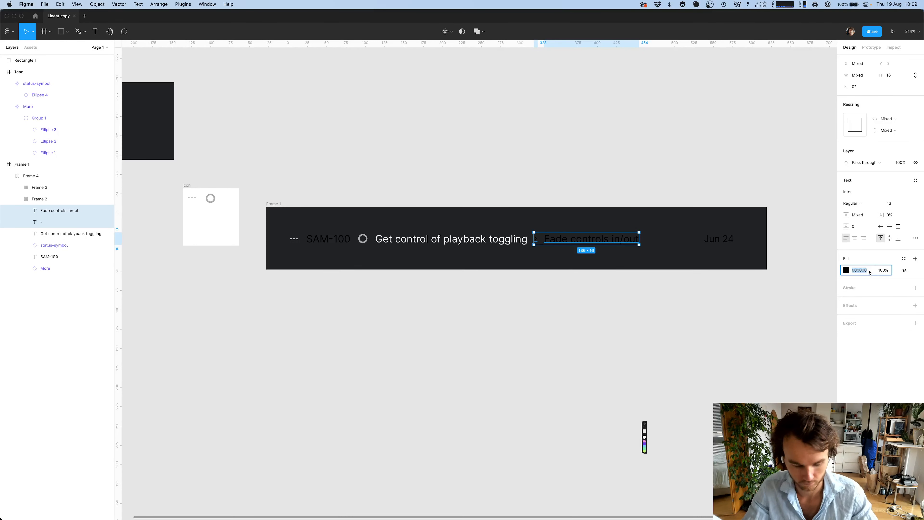
{"action": "left_click", "coordinate": [848, 270]}
{"action": "left_click", "coordinate": [761, 397]}
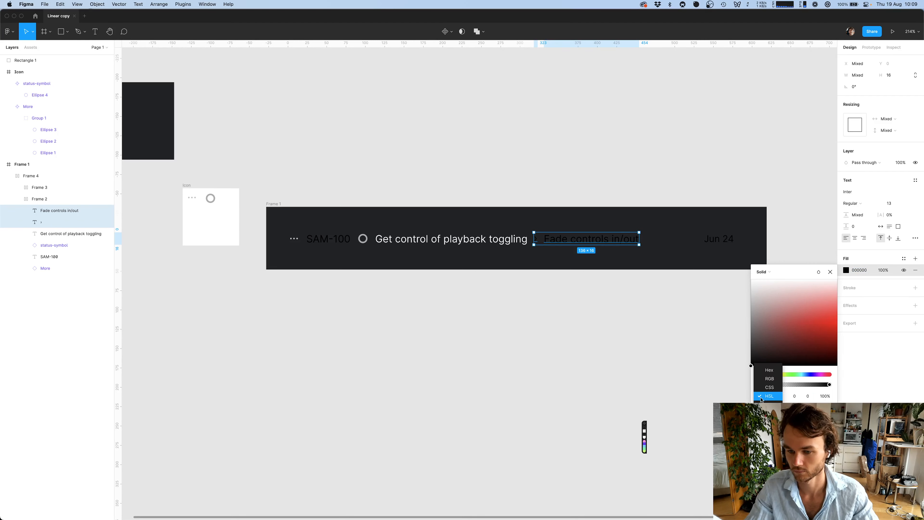
{"action": "left_click", "coordinate": [777, 380]}
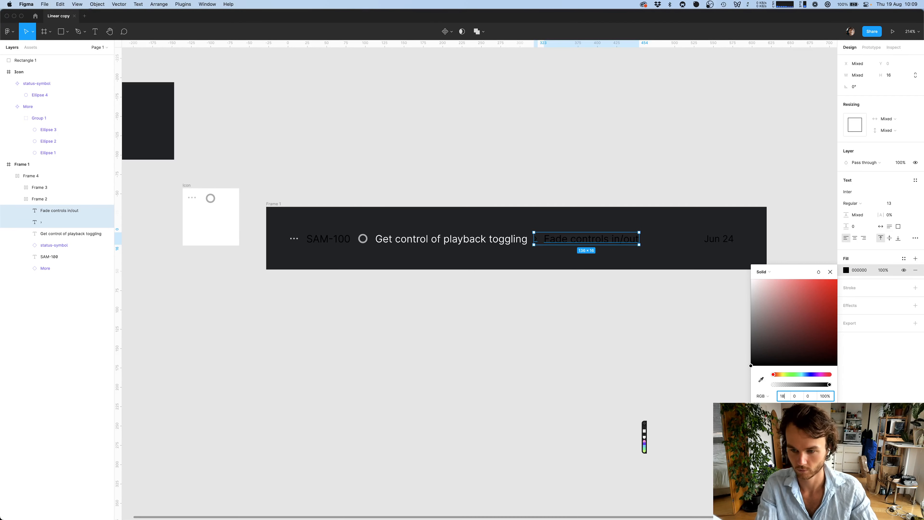
{"action": "type", "text": "138"}
{"action": "key", "text": "Tab"}
{"action": "type", "text": "1"}
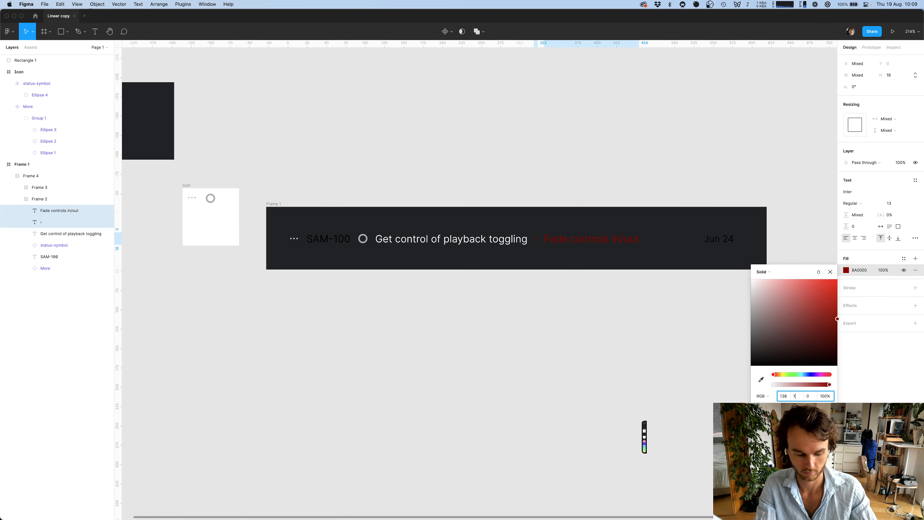
{"action": "type", "text": "43"}
{"action": "key", "text": "Tab"}
{"action": "type", "text": "15"}
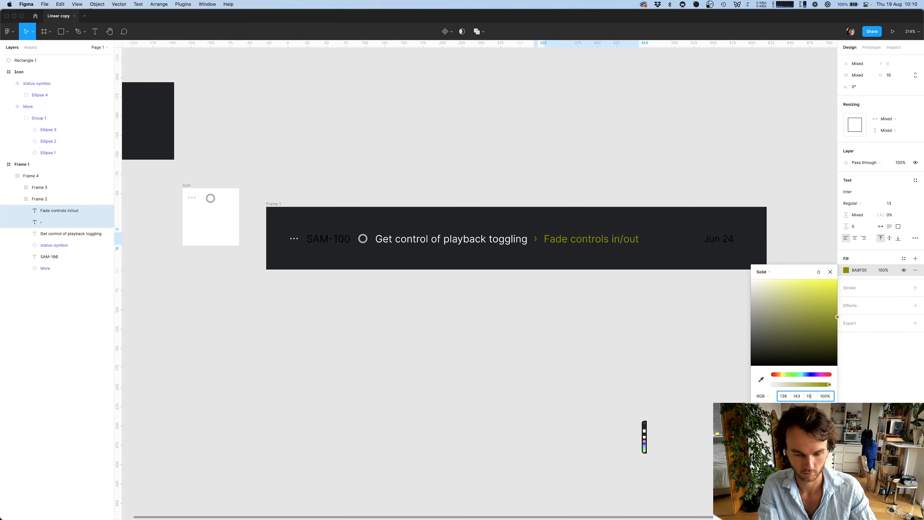
{"action": "type", "text": "2"}
{"action": "key", "text": "Tab"}
Recheck the muted colour in Linear, and return to Figma to examine the muted text and title fills in HSL
{"action": "key", "text": "super+Tab"}
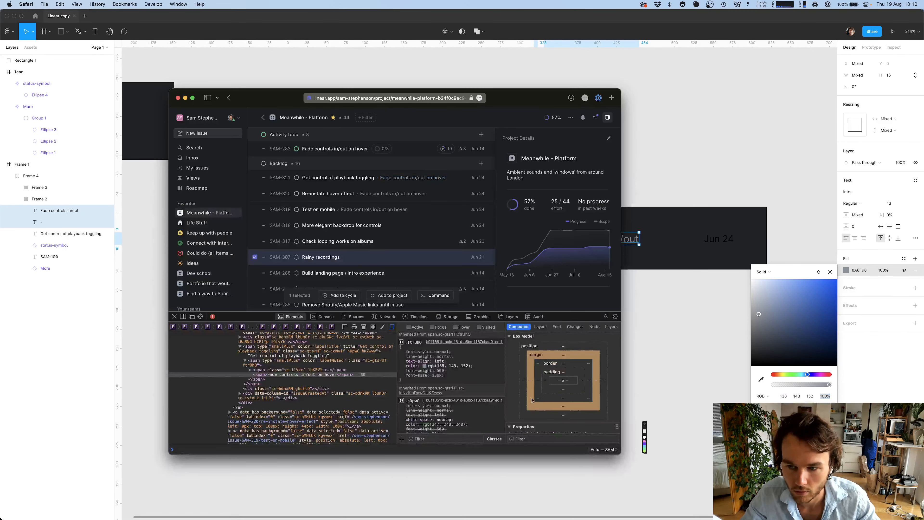
{"action": "key", "text": "super+Tab"}
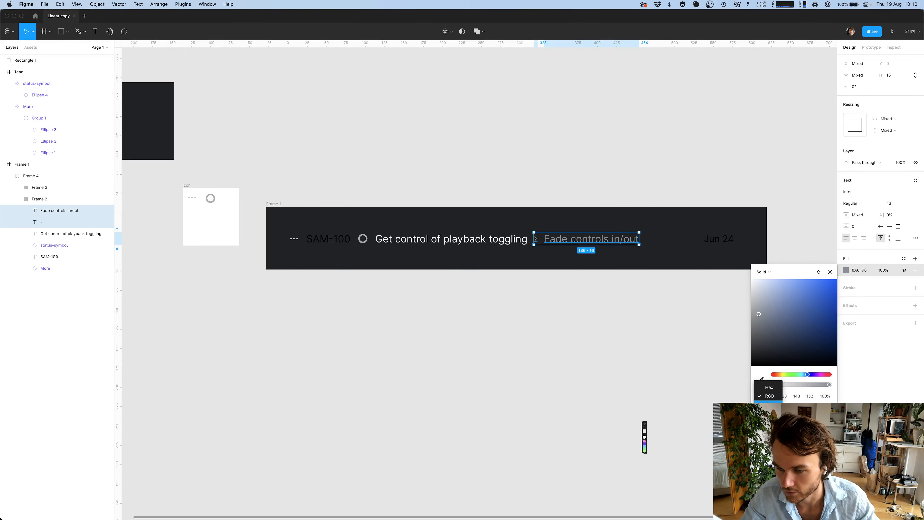
{"action": "left_click", "coordinate": [763, 380]}
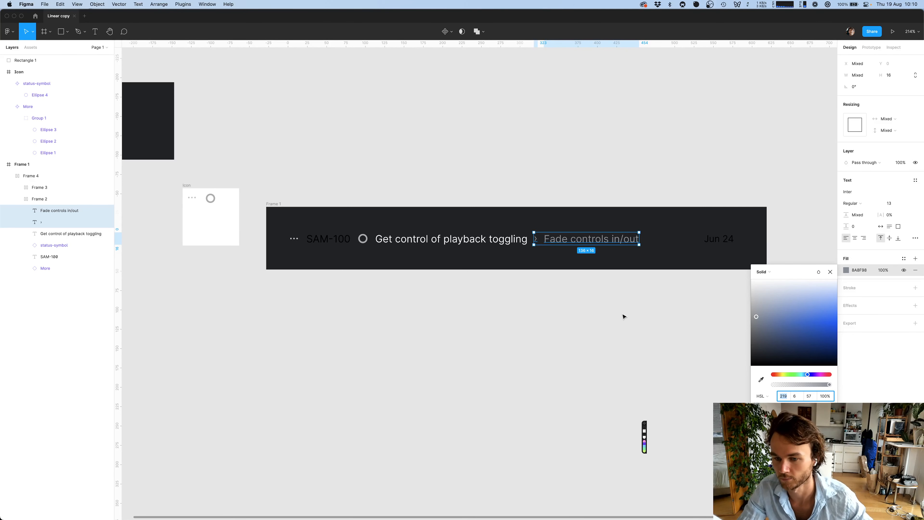
{"action": "left_click", "coordinate": [464, 237]}
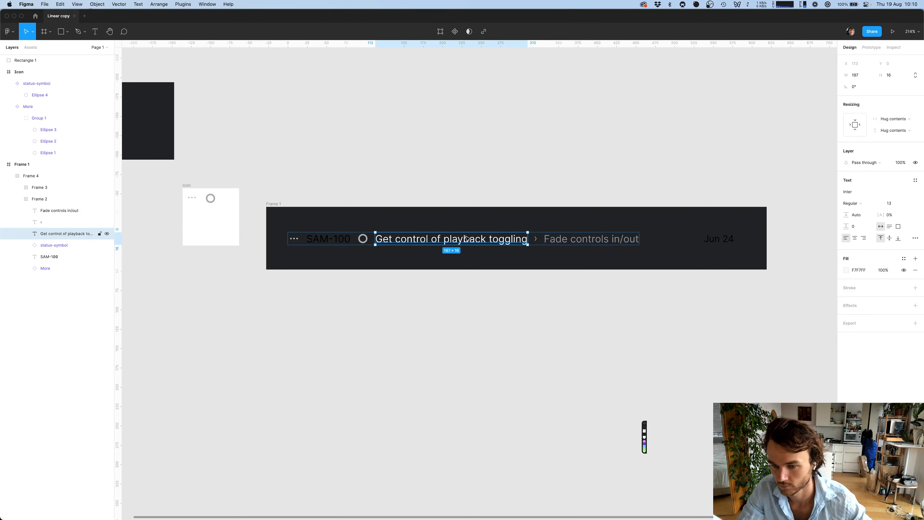
{"action": "left_click", "coordinate": [847, 271]}
{"action": "key", "text": "Escape"}
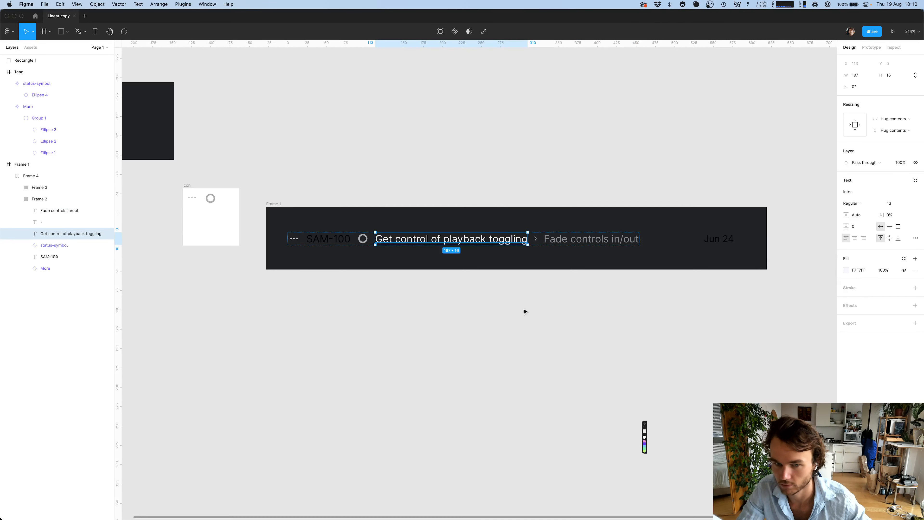
{"action": "left_click", "coordinate": [568, 252]}
{"action": "scroll", "coordinate": [565, 284], "scroll_direction": "left", "scroll_amount": 1}
{"action": "scroll", "coordinate": [565, 284], "scroll_direction": "up", "scroll_amount": 1}
{"action": "scroll", "coordinate": [565, 284], "scroll_direction": "right", "scroll_amount": 1}
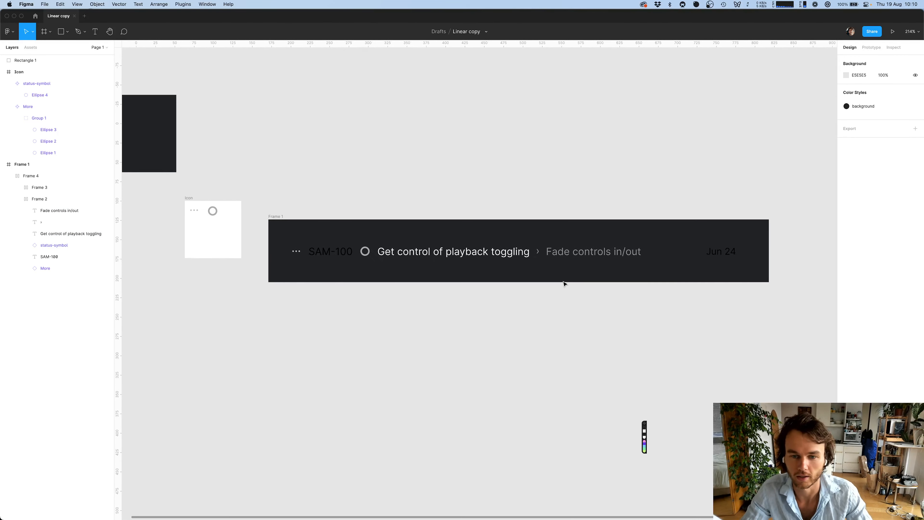
Switch to Linear in Safari and inspect the created date of the "Check looping works on albums" issue for its text colour
{"action": "key", "text": "super+Tab"}
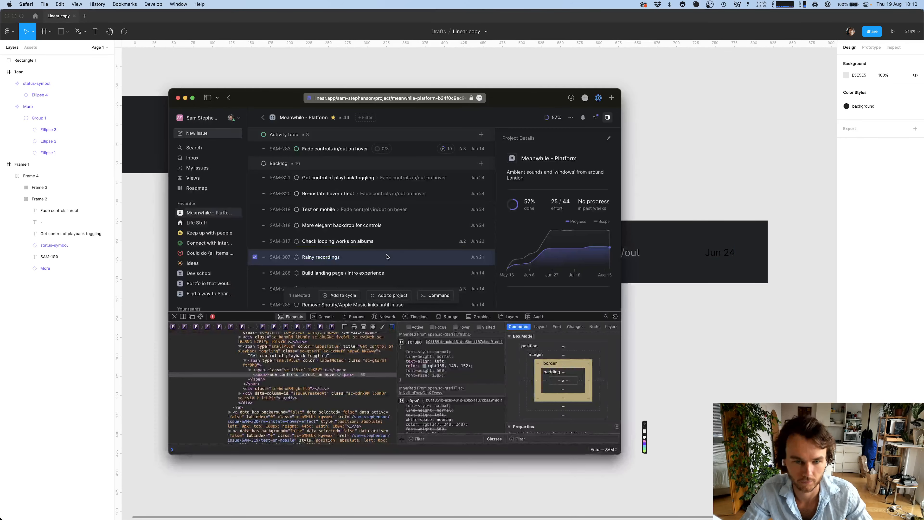
{"action": "key", "text": "shift+super+c"}
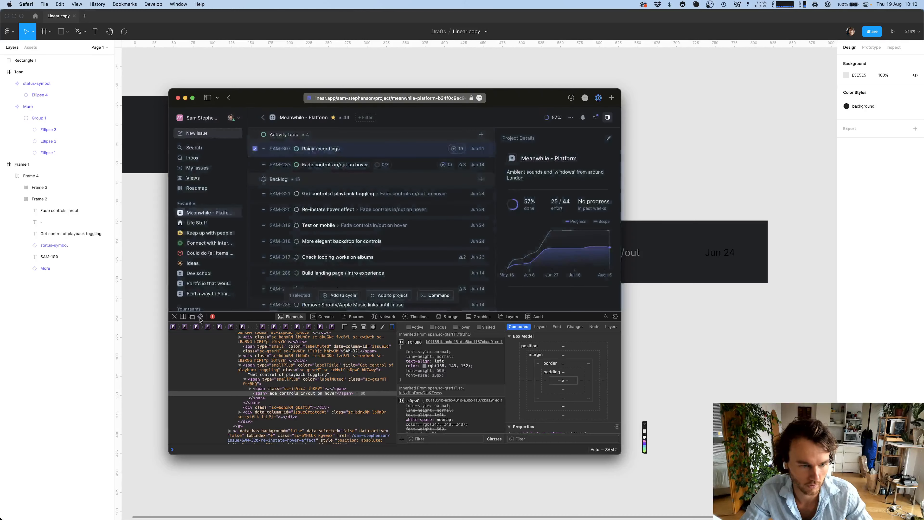
{"action": "left_click", "coordinate": [480, 261]}
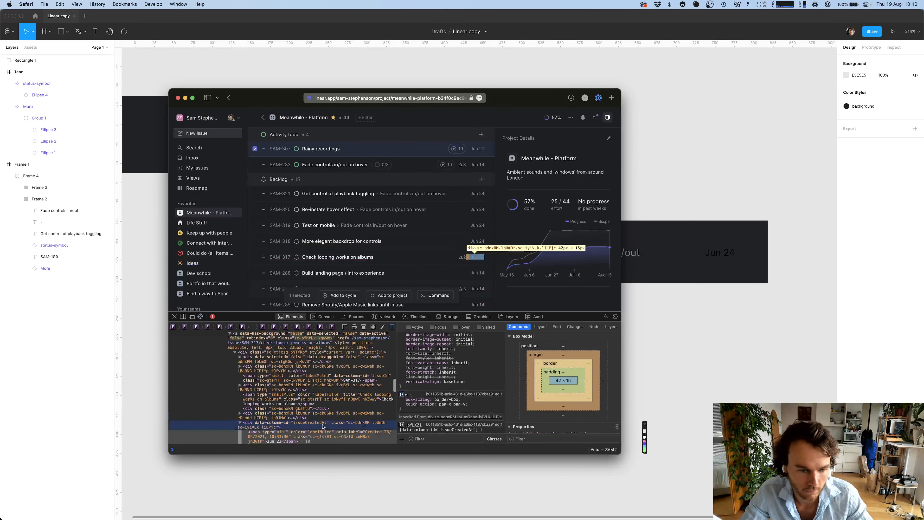
{"action": "scroll", "coordinate": [581, 408], "scroll_direction": "down", "scroll_amount": 5}
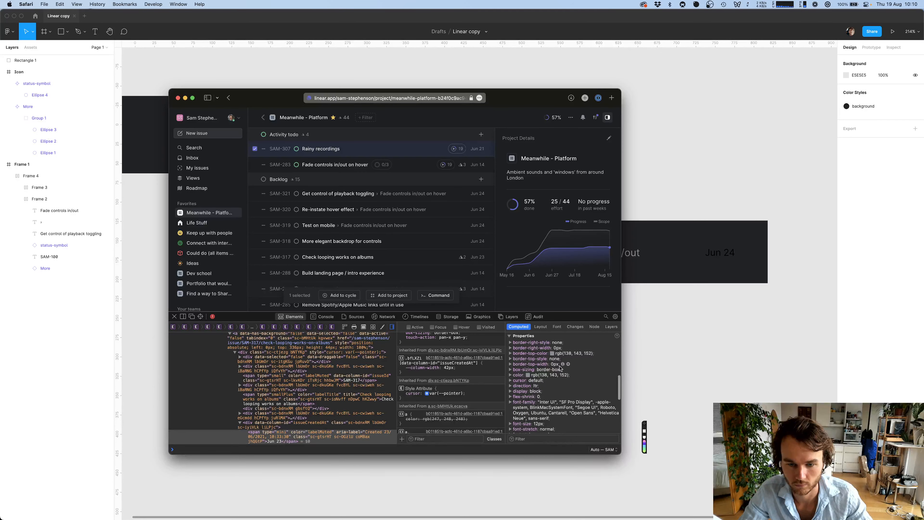
Return to Figma and select the SAM-100 text in Frame 2
{"action": "left_click", "coordinate": [721, 295]}
{"action": "scroll", "coordinate": [721, 296], "scroll_direction": "left", "scroll_amount": 5}
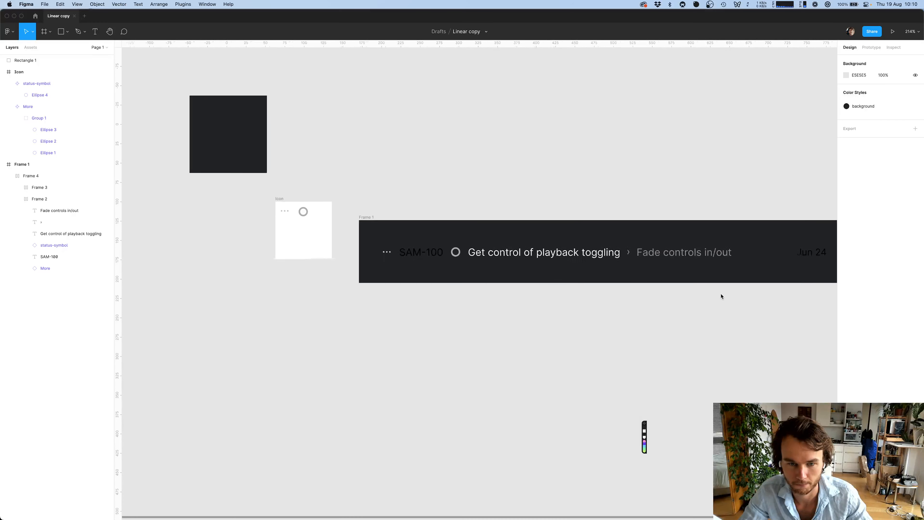
{"action": "double_click", "coordinate": [424, 256]}
Switch to Linear in Safari, inspect the priority icon of "More elegant backdrop for controls" and copy its fill colour #8A8F98
{"action": "key", "text": "super+Tab"}
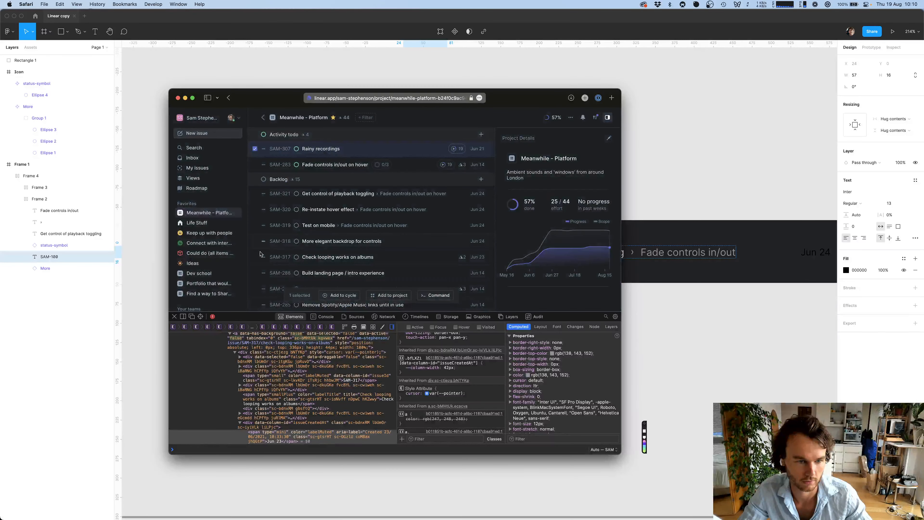
{"action": "key", "text": "super+shift+c"}
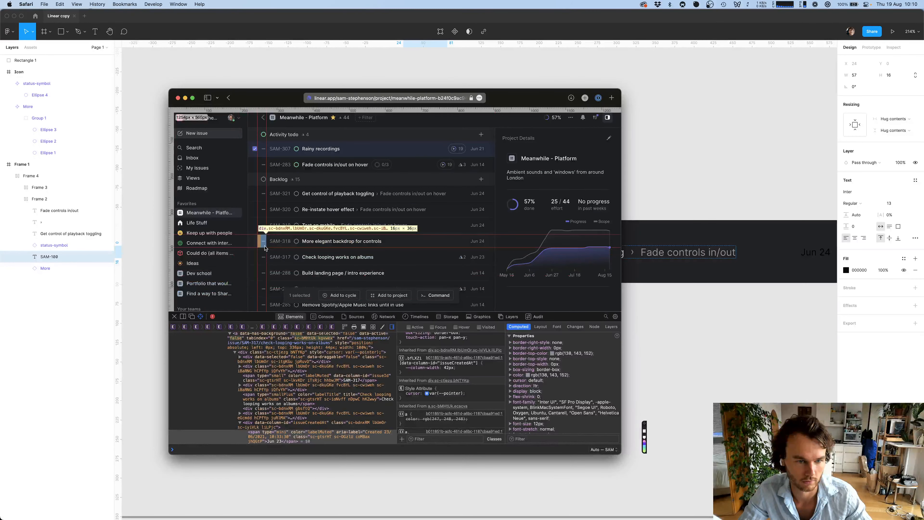
{"action": "left_click", "coordinate": [264, 242]}
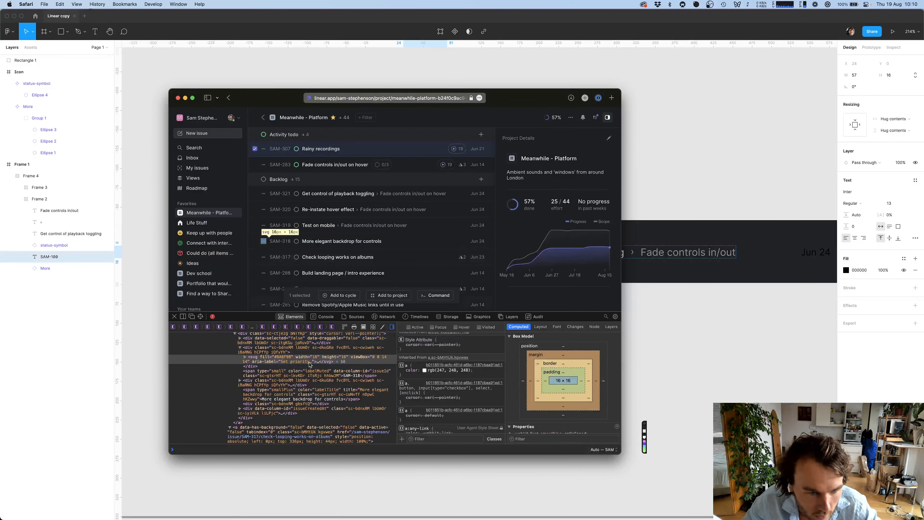
{"action": "double_click", "coordinate": [287, 357]}
{"action": "key", "text": "super+c"}
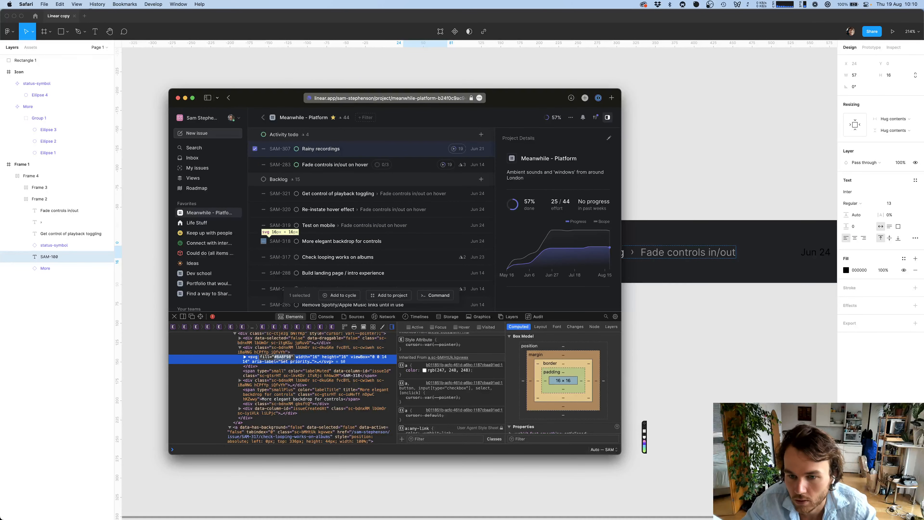
Return to Figma and set the colour of the More icon in Frame 2 to 8A8F98
{"action": "key", "text": "super+Tab"}
{"action": "scroll", "coordinate": [735, 366], "scroll_direction": "right", "scroll_amount": 1}
{"action": "scroll", "coordinate": [736, 366], "scroll_direction": "right", "scroll_amount": 1}
{"action": "left_click", "coordinate": [356, 243]}
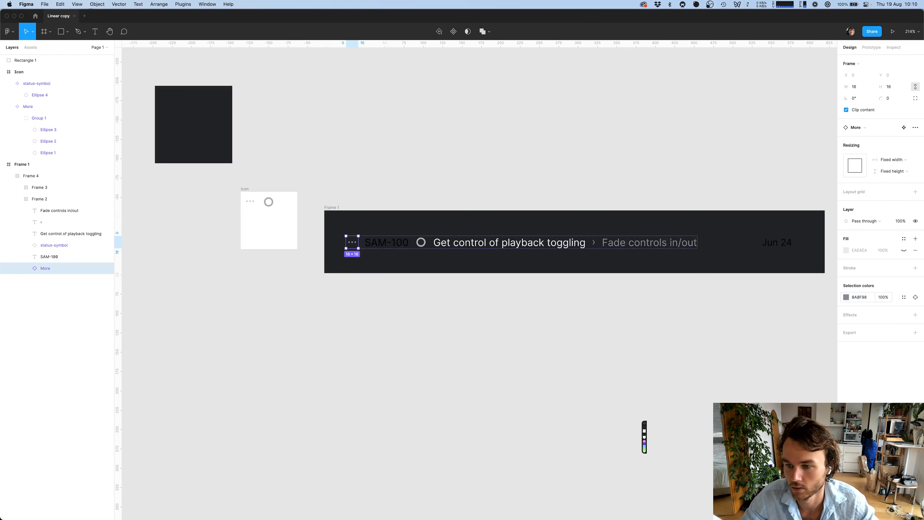
{"action": "left_click", "coordinate": [338, 356]}
{"action": "left_click", "coordinate": [357, 244]}
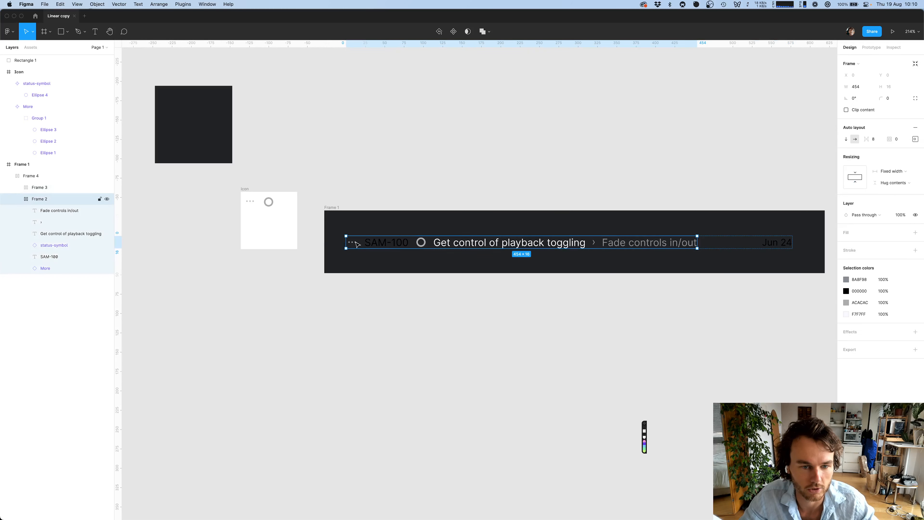
{"action": "double_click", "coordinate": [357, 245]}
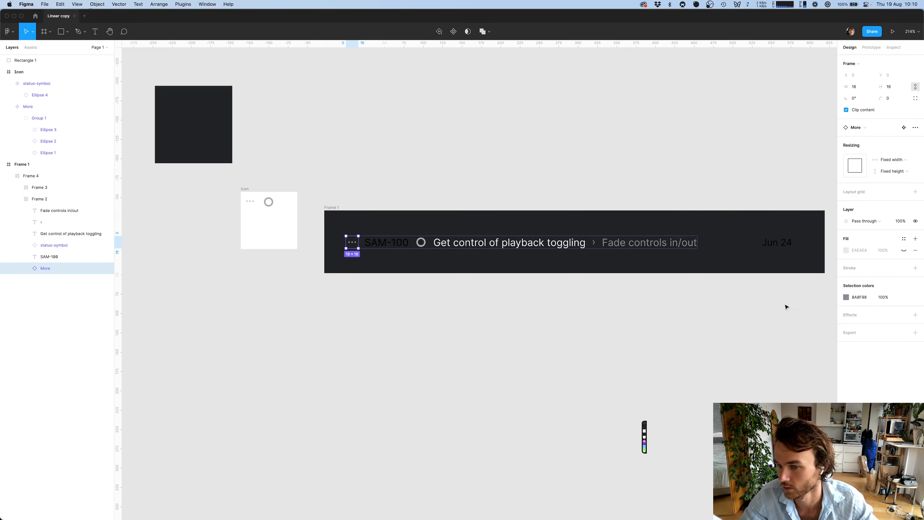
{"action": "left_click", "coordinate": [846, 297]}
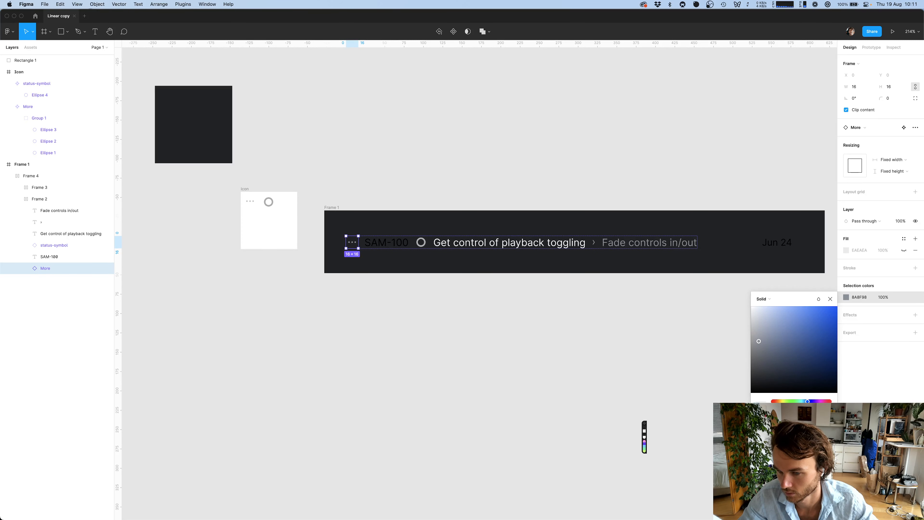
{"action": "left_click", "coordinate": [662, 390]}
{"action": "scroll", "coordinate": [628, 380], "scroll_direction": "right", "scroll_amount": 2}
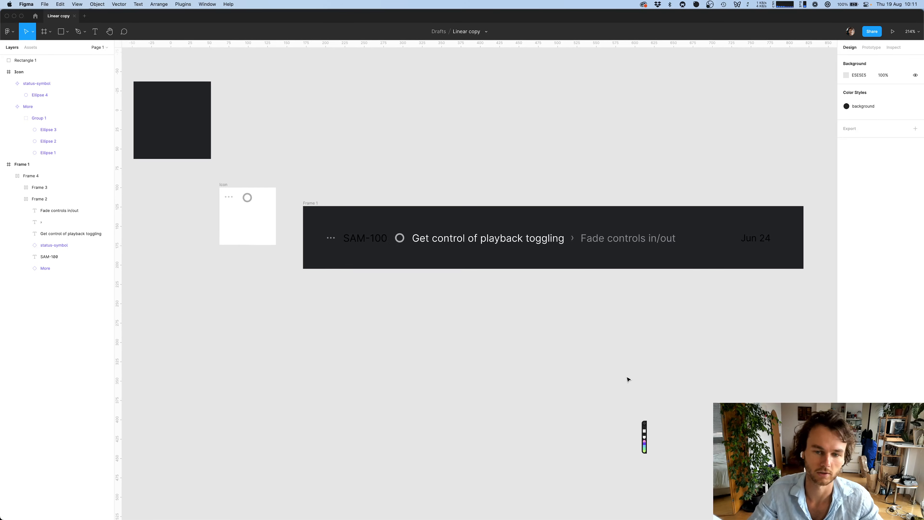
{"action": "scroll", "coordinate": [449, 223], "scroll_direction": "right", "scroll_amount": 2}
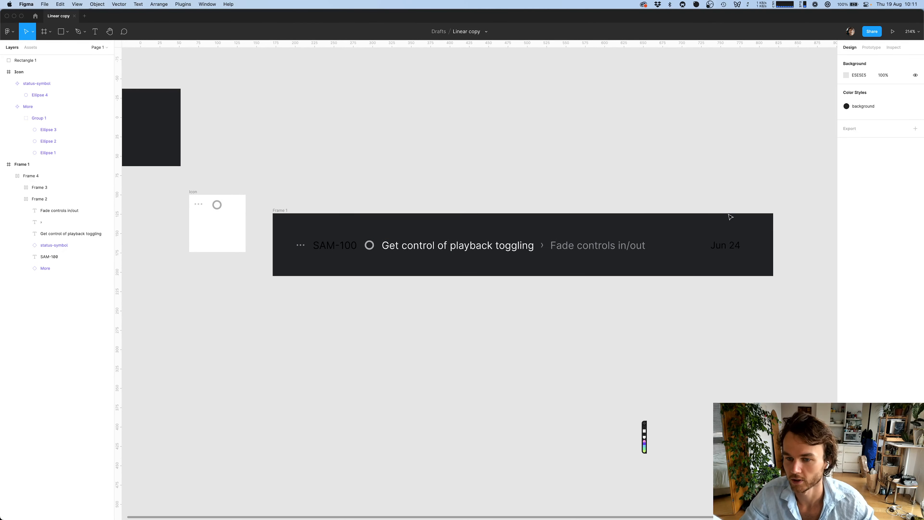
{"action": "left_click", "coordinate": [731, 243]}
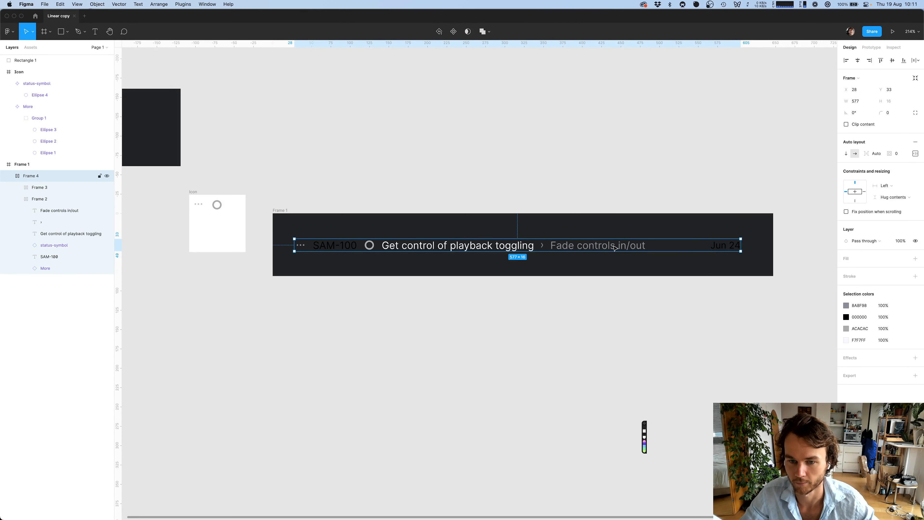
Duplicate the dark square swatch twice to form a row of three swatches above the icon frame and list row
{"action": "scroll", "coordinate": [407, 220], "scroll_direction": "left", "scroll_amount": 3}
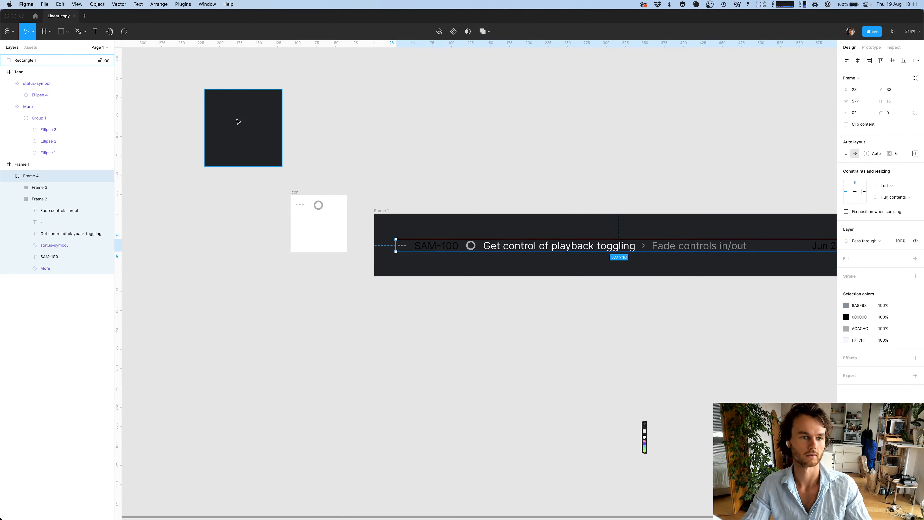
{"action": "left_click_drag", "start_coordinate": [220, 122], "coordinate": [301, 104]}
{"action": "key", "text": "super+d"}
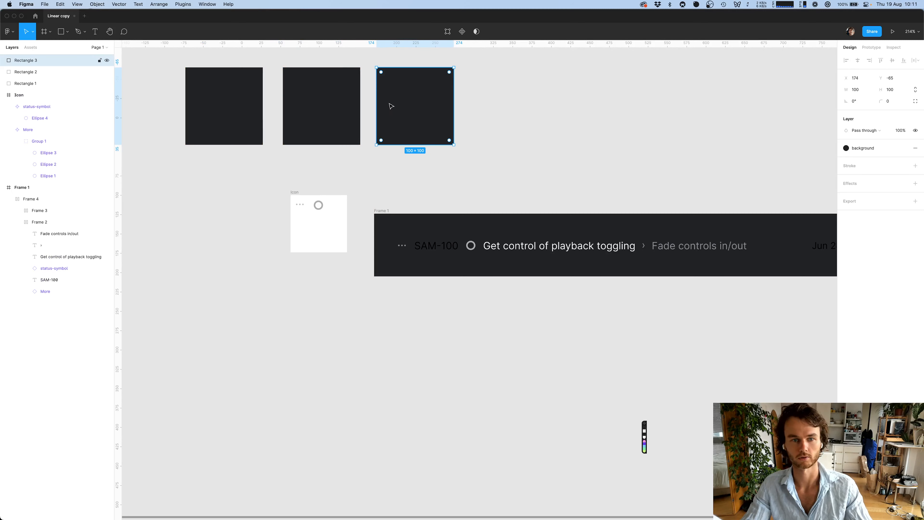
Copy the fill of the "Get control of playback toggling" title onto the middle swatch, giving it F7F7FF
{"action": "left_click", "coordinate": [272, 115]}
{"action": "left_click", "coordinate": [315, 111]}
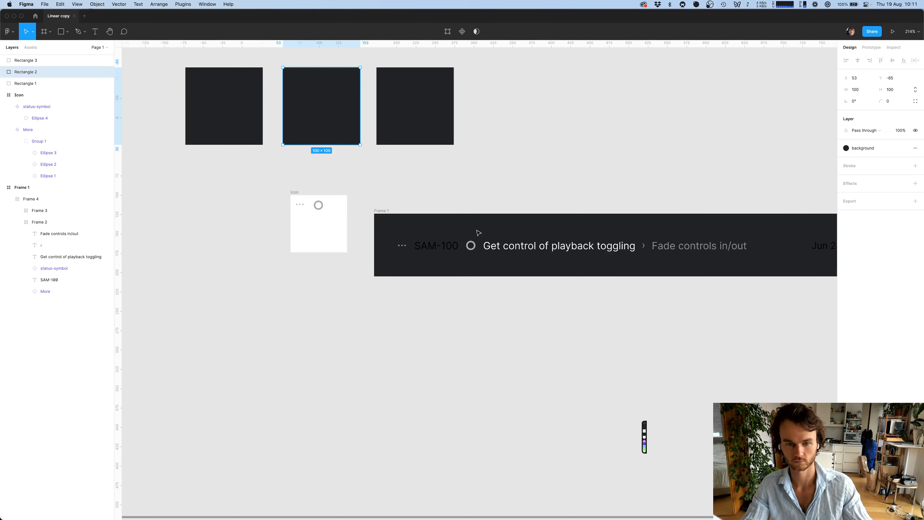
{"action": "left_click", "coordinate": [508, 246]}
{"action": "left_click", "coordinate": [357, 141]}
{"action": "key", "text": "alt+super+v"}
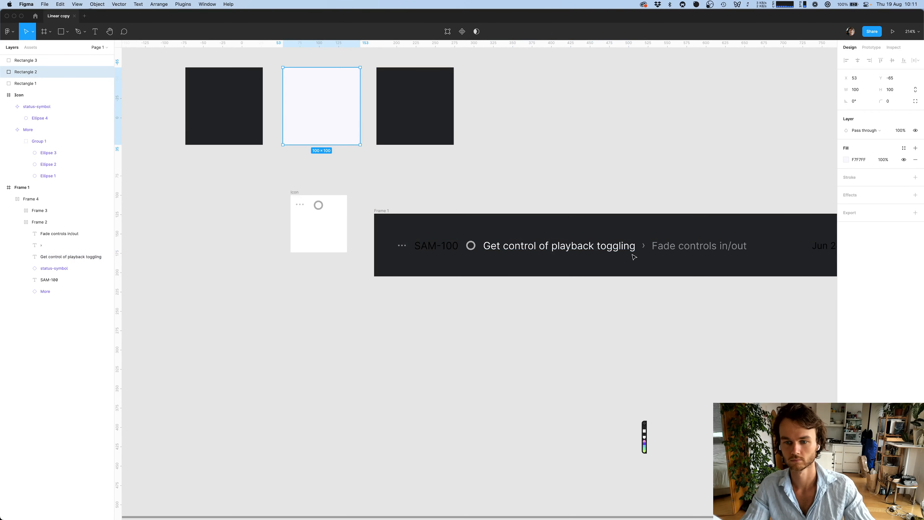
Copy the fill of the "Fade controls in/out" text onto the third swatch, giving it 8A8F98
{"action": "left_click", "coordinate": [668, 247], "text": "super"}
{"action": "key", "text": "alt+super+c"}
{"action": "left_click", "coordinate": [418, 106]}
{"action": "key", "text": "alt+super+v"}
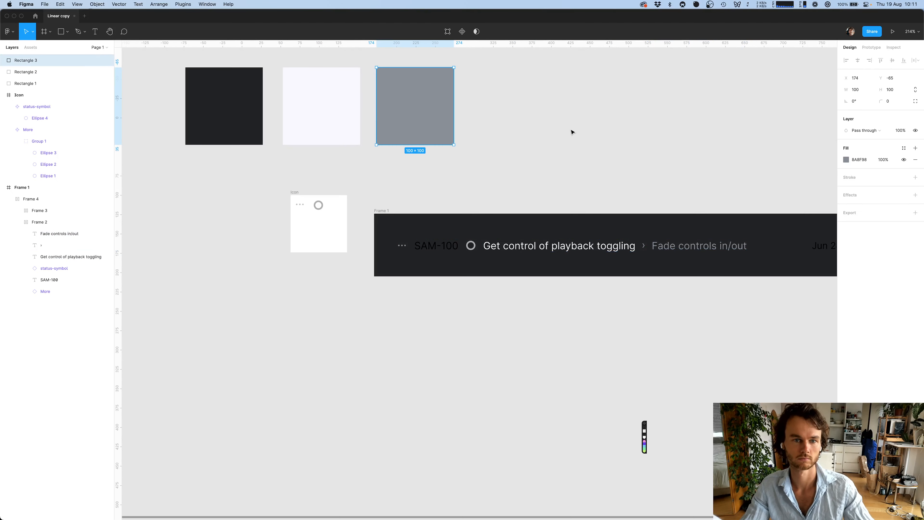
{"action": "left_click", "coordinate": [571, 132]}
{"action": "scroll", "coordinate": [572, 132], "scroll_direction": "up", "scroll_amount": 2}
{"action": "scroll", "coordinate": [437, 162], "scroll_direction": "right", "scroll_amount": 2}
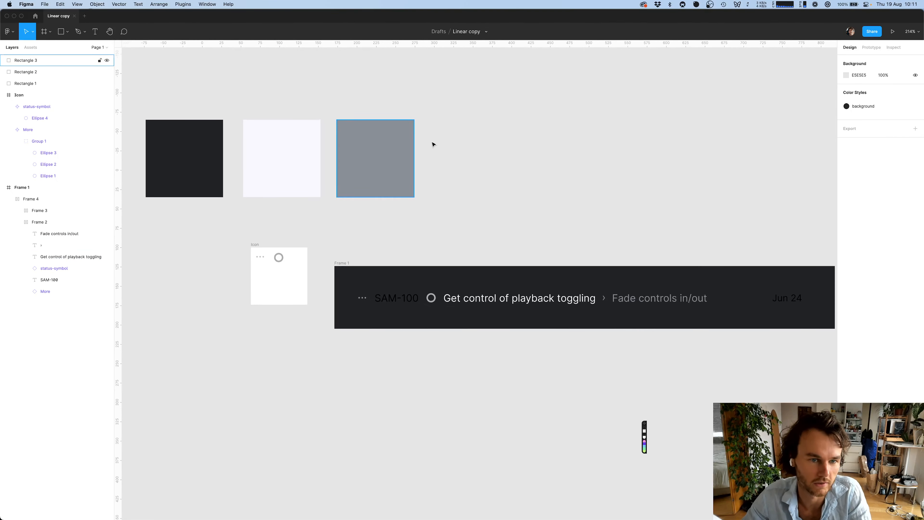
Create a colour style named text/primary from the middle swatch's F7F7FF fill
{"action": "left_click", "coordinate": [255, 172]}
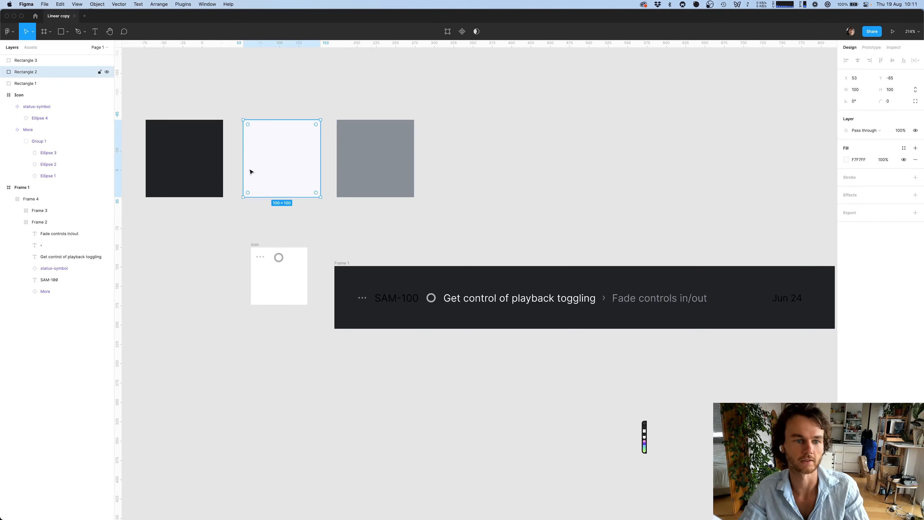
{"action": "left_click", "coordinate": [904, 148]}
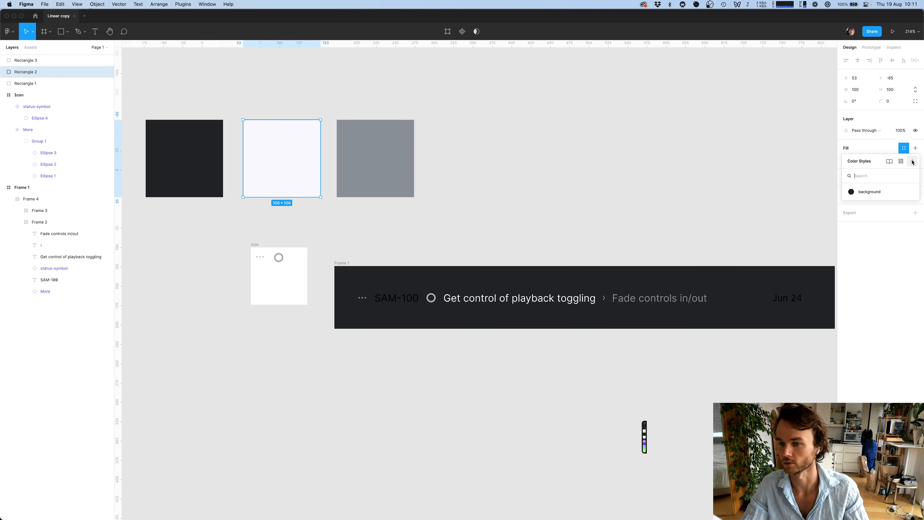
{"action": "left_click", "coordinate": [912, 161]}
{"action": "type", "text": "text/primary"}
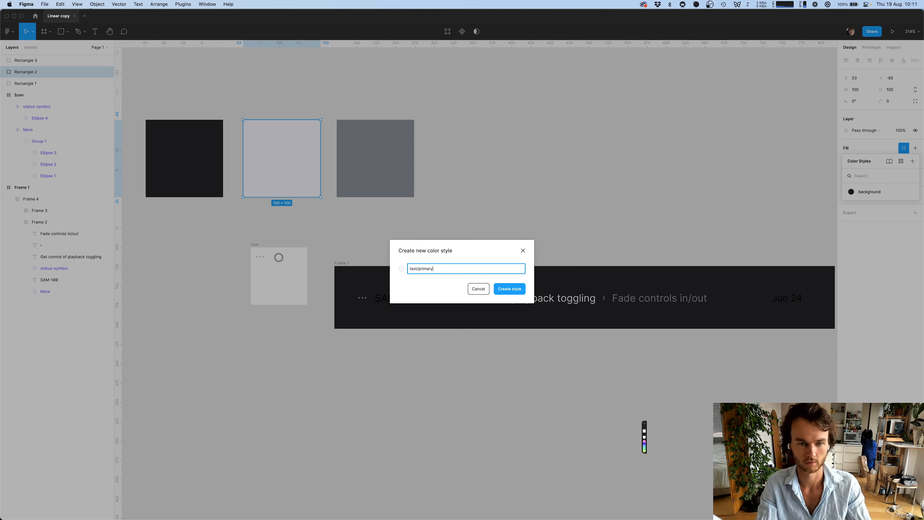
{"action": "key", "text": "Return"}
{"action": "left_click", "coordinate": [392, 201]}
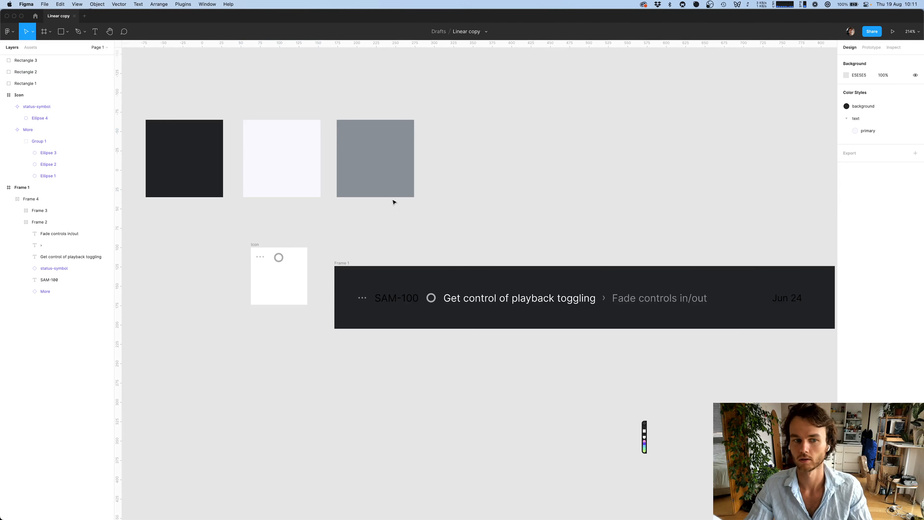
Create a colour style named text/secondary from the grey swatch's 8A8F98 fill
{"action": "left_click", "coordinate": [392, 193]}
{"action": "left_click", "coordinate": [903, 147]}
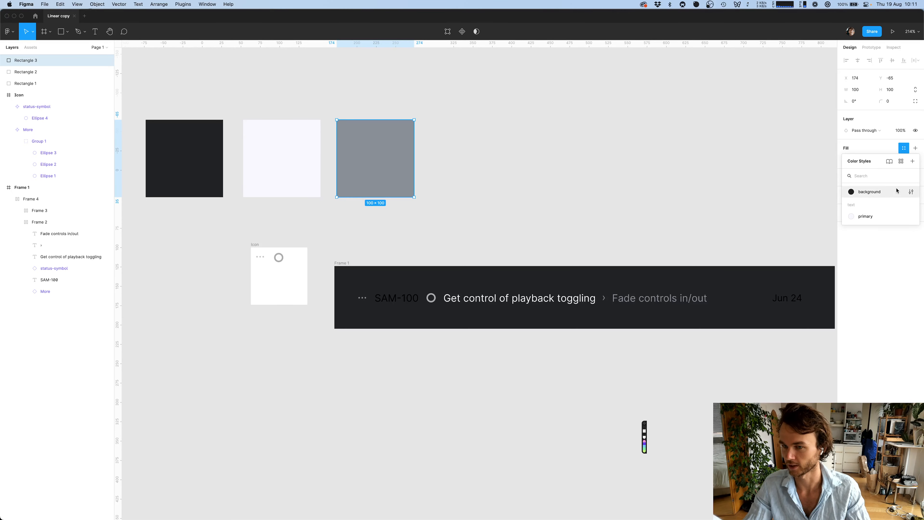
{"action": "left_click", "coordinate": [913, 161]}
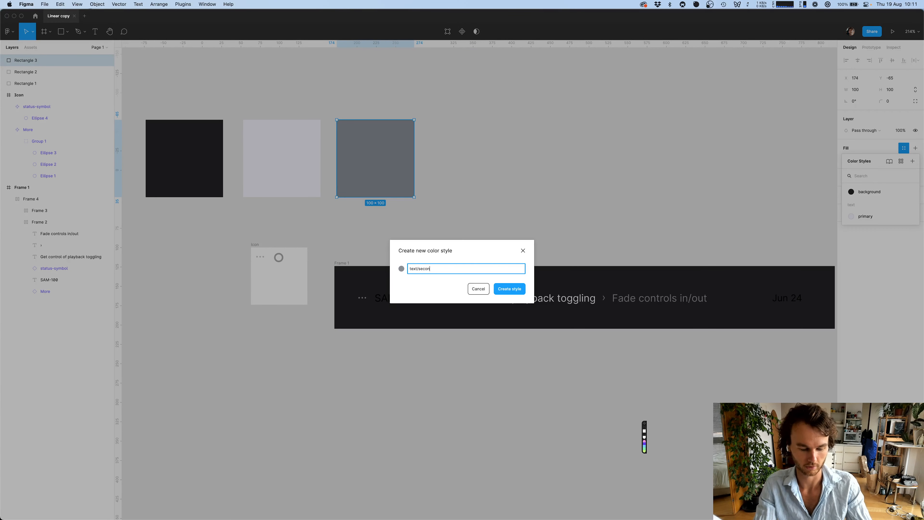
{"action": "key", "text": "Return"}
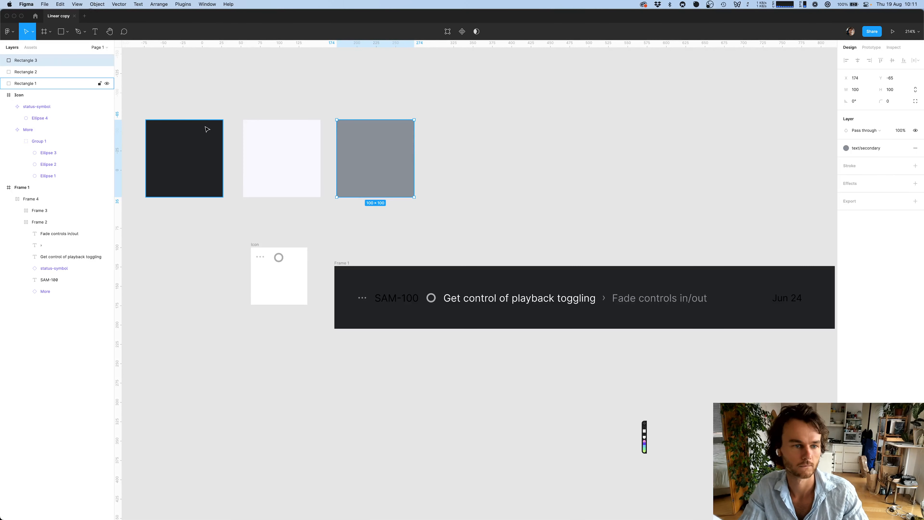
{"action": "left_click", "coordinate": [200, 97]}
Open the colour style list for the dark swatch and check the background surfaces in Linear in Safari before returning to Figma
{"action": "scroll", "coordinate": [200, 97], "scroll_direction": "down", "scroll_amount": 2}
{"action": "left_click", "coordinate": [190, 169]}
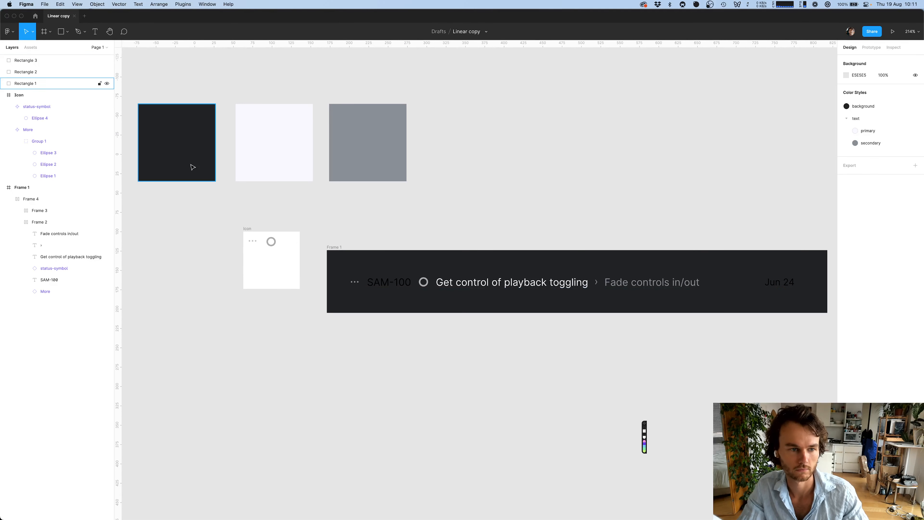
{"action": "left_click", "coordinate": [870, 149]}
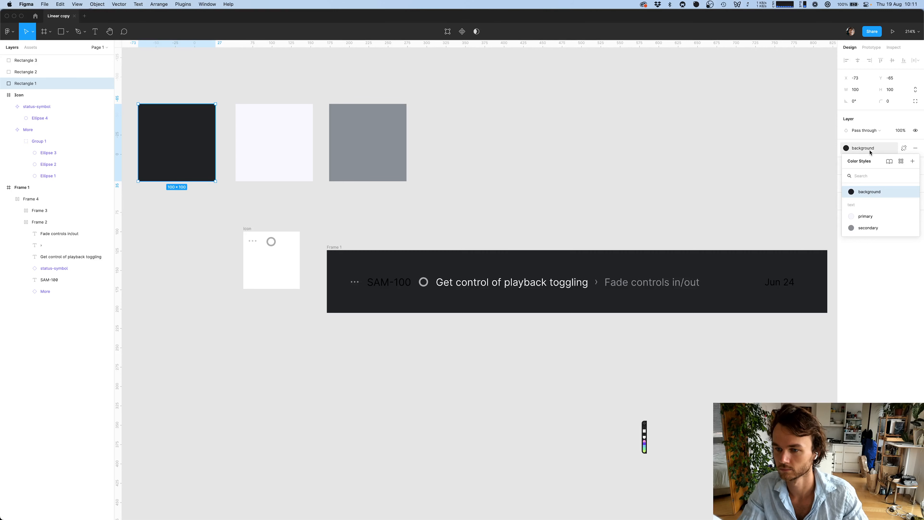
{"action": "key", "text": "super+Tab"}
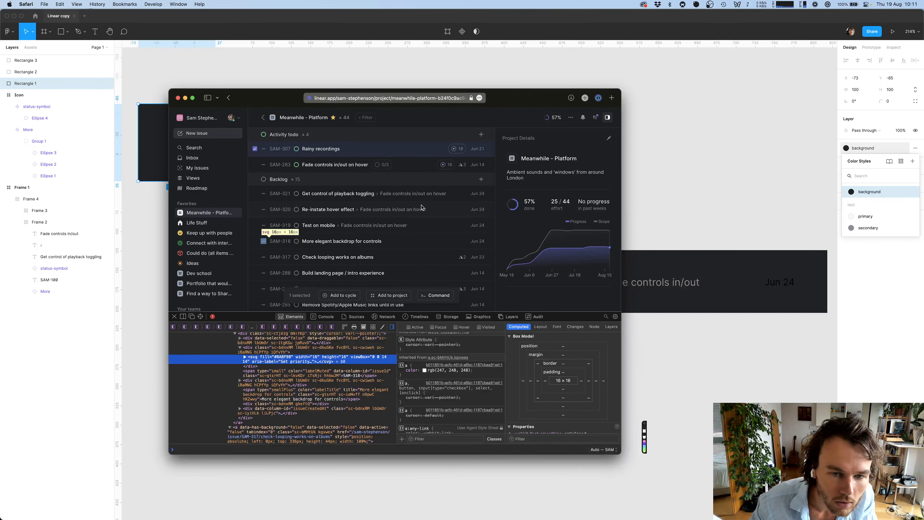
{"action": "key", "text": "super+Tab"}
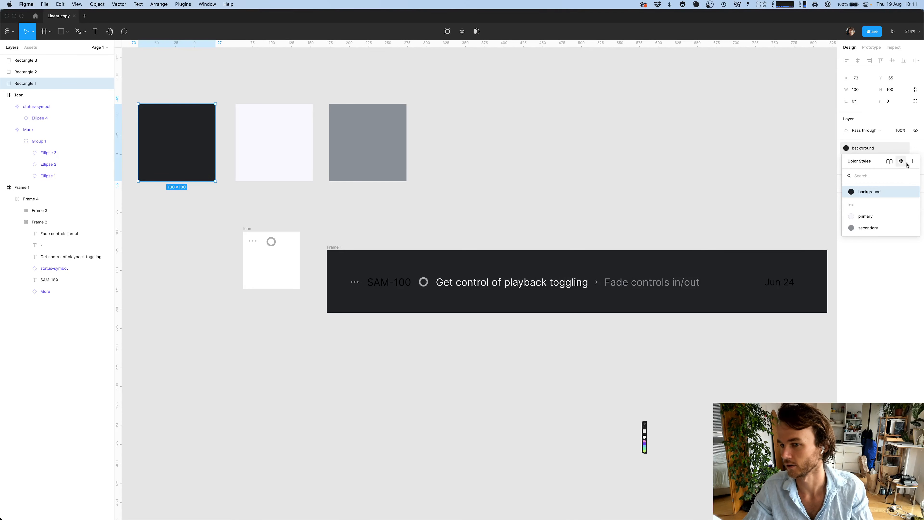
Rename the background colour style as surface/100
{"action": "left_click", "coordinate": [911, 192]}
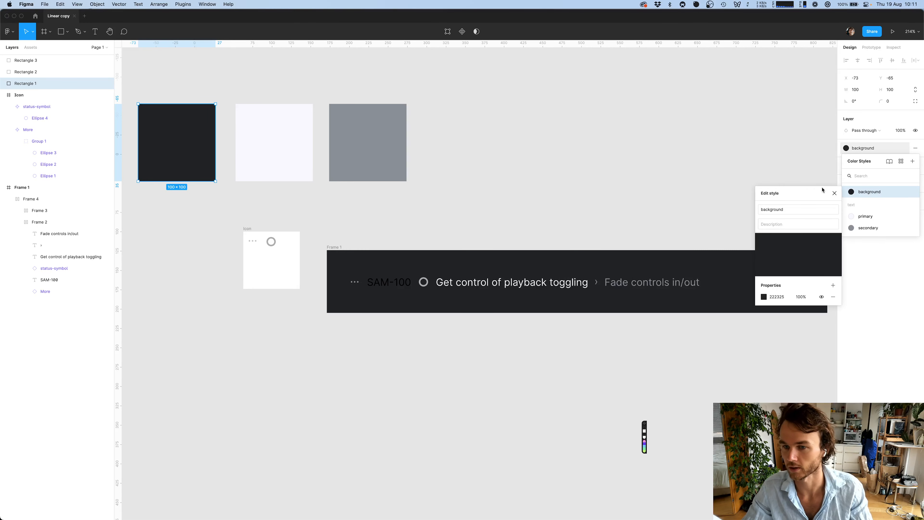
{"action": "left_click", "coordinate": [766, 211]}
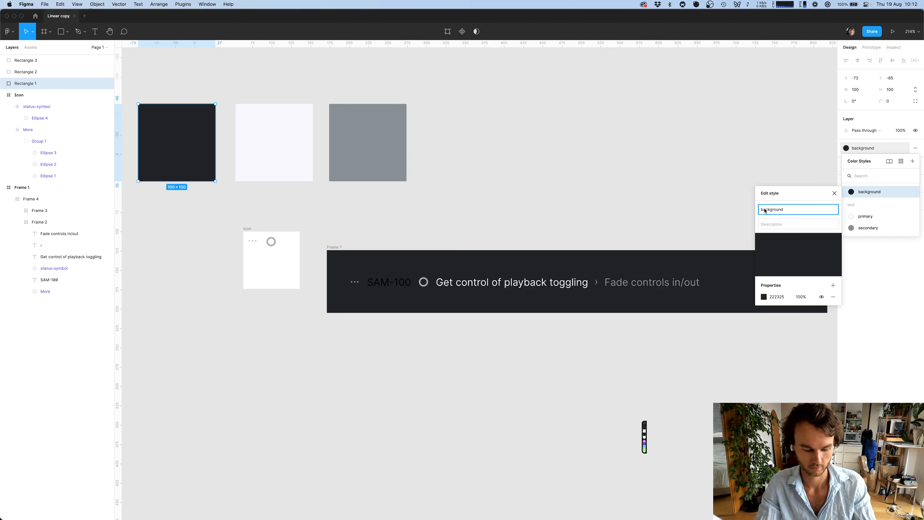
{"action": "type", "text": "s"}
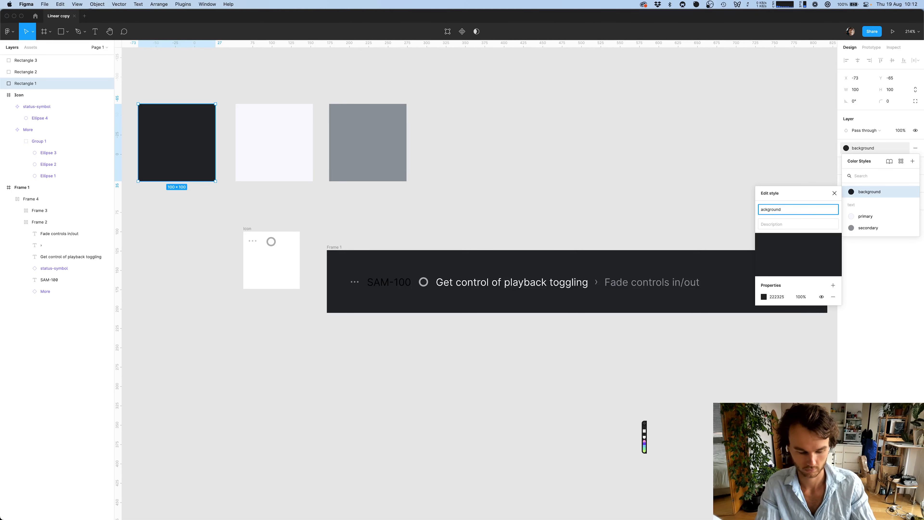
{"action": "type", "text": "urface/"}
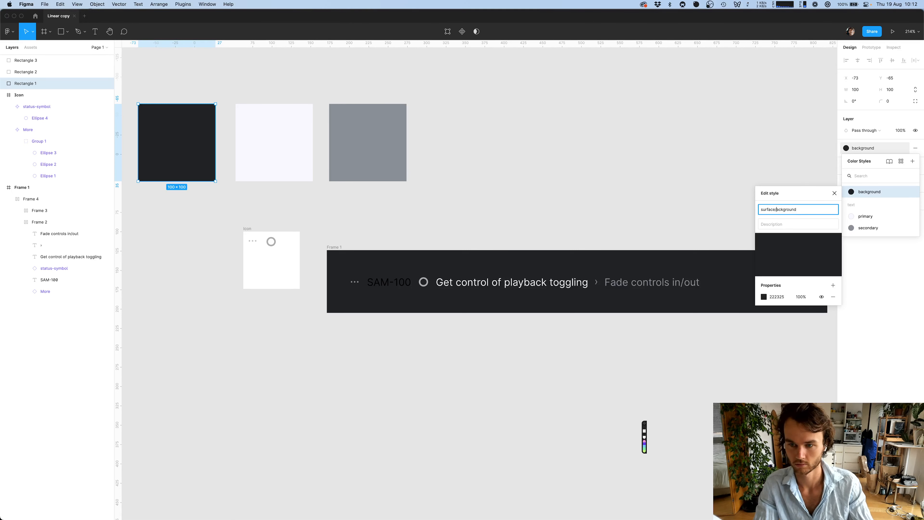
{"action": "type", "text": "b"}
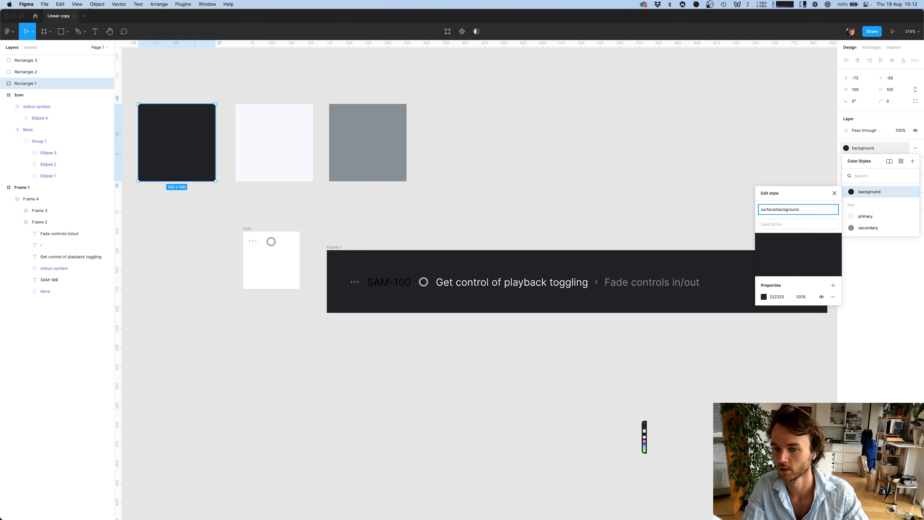
{"action": "double_click", "coordinate": [778, 209]}
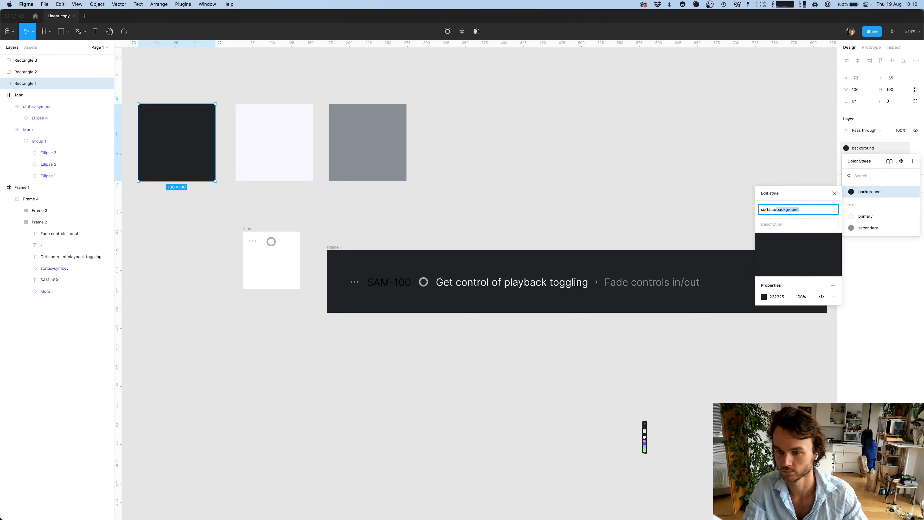
{"action": "type", "text": "100"}
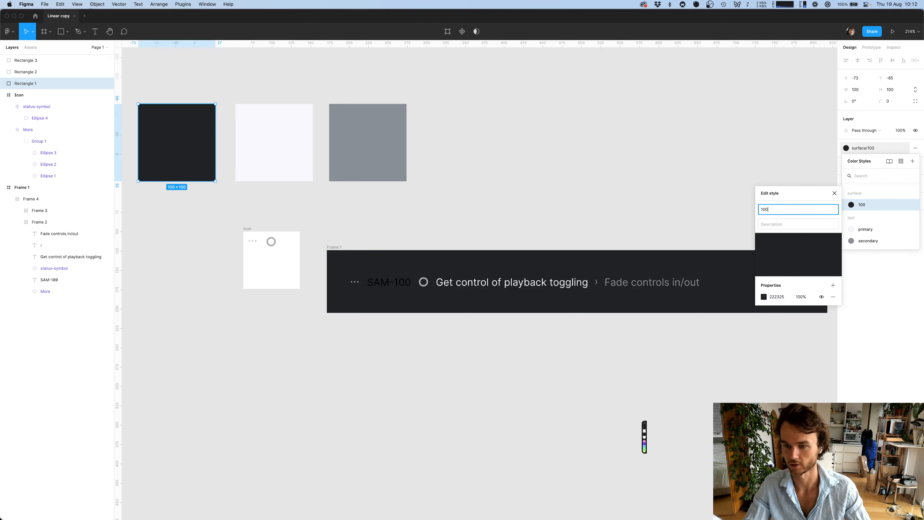
{"action": "left_click", "coordinate": [683, 175]}
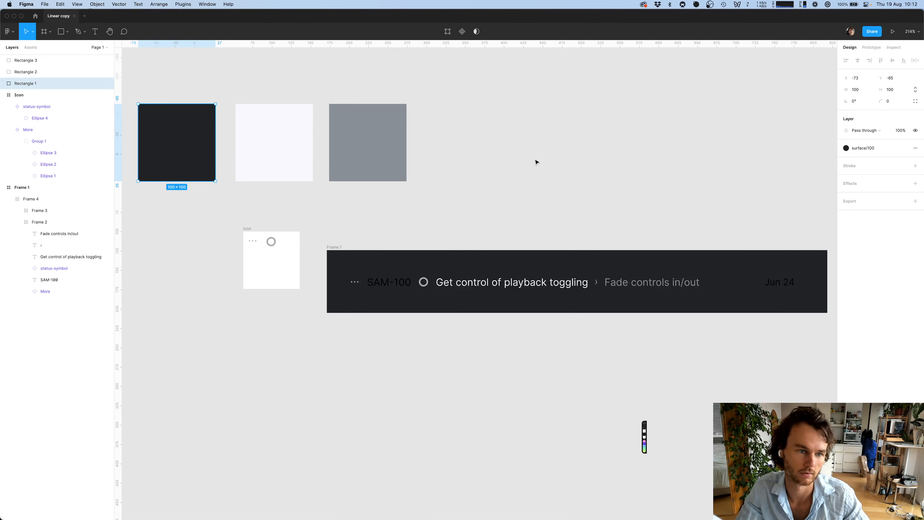
Apply the text/secondary colour style to both the More icon and the SAM-100 text in Frame 2
{"action": "scroll", "coordinate": [537, 178], "scroll_direction": "down", "scroll_amount": 1}
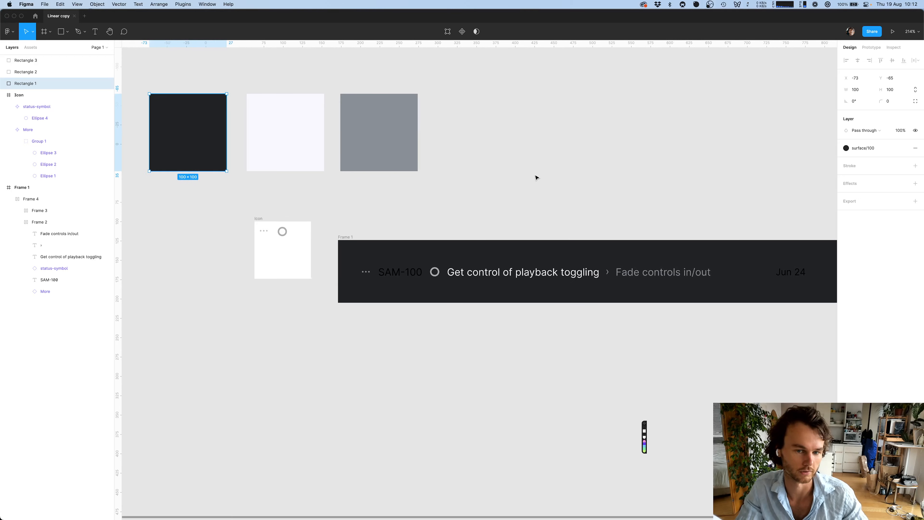
{"action": "left_click", "coordinate": [537, 177]}
{"action": "scroll", "coordinate": [537, 177], "scroll_direction": "right", "scroll_amount": 1}
{"action": "left_click", "coordinate": [375, 266], "text": "super"}
{"action": "left_click", "coordinate": [346, 264], "text": "shift"}
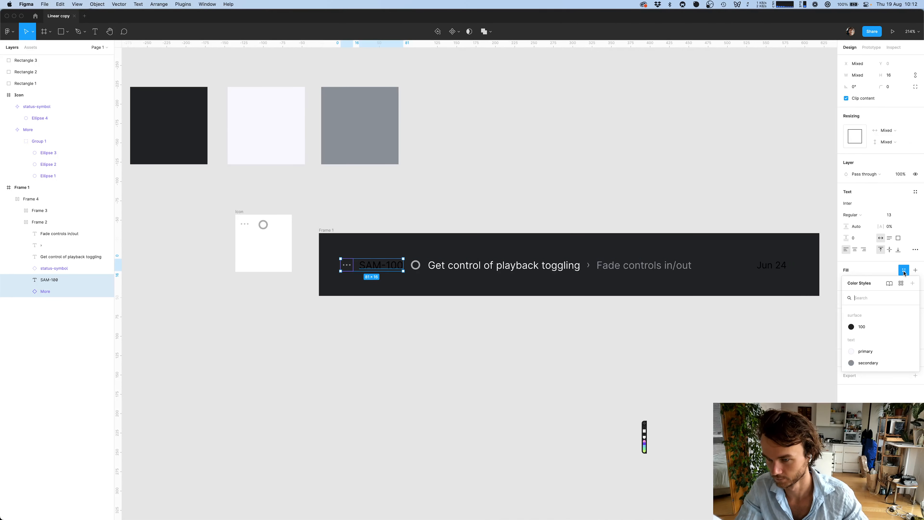
{"action": "left_click", "coordinate": [904, 328]}
{"action": "left_click", "coordinate": [787, 410]}
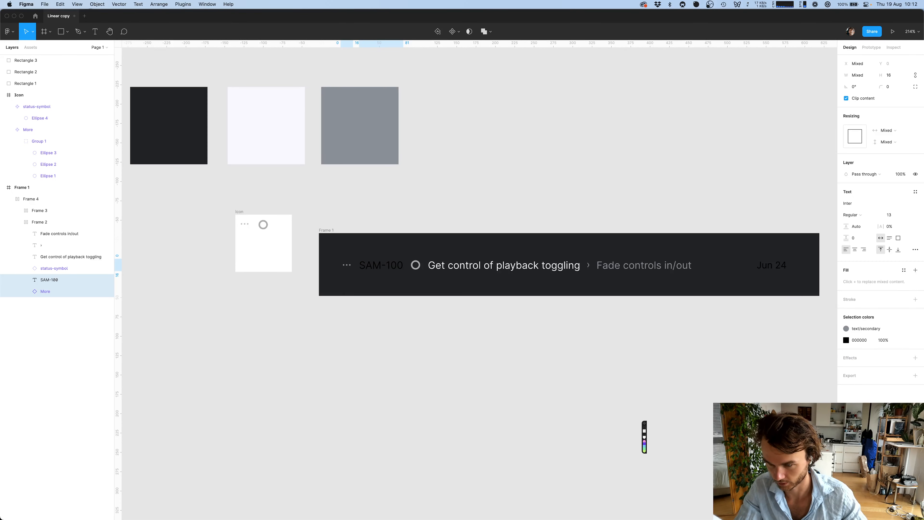
{"action": "left_click", "coordinate": [904, 340]}
{"action": "left_click", "coordinate": [788, 410]}
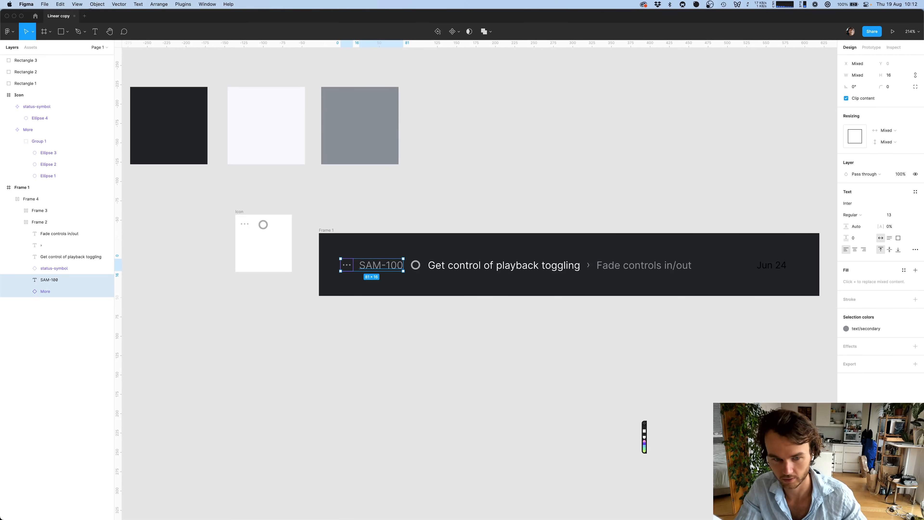
{"action": "left_click", "coordinate": [632, 362]}
Apply the text/secondary colour style to the Jun 24 date text in Frame 3
{"action": "scroll", "coordinate": [632, 362], "scroll_direction": "right", "scroll_amount": 2}
{"action": "scroll", "coordinate": [632, 362], "scroll_direction": "left", "scroll_amount": 2}
{"action": "key", "text": "super+Tab"}
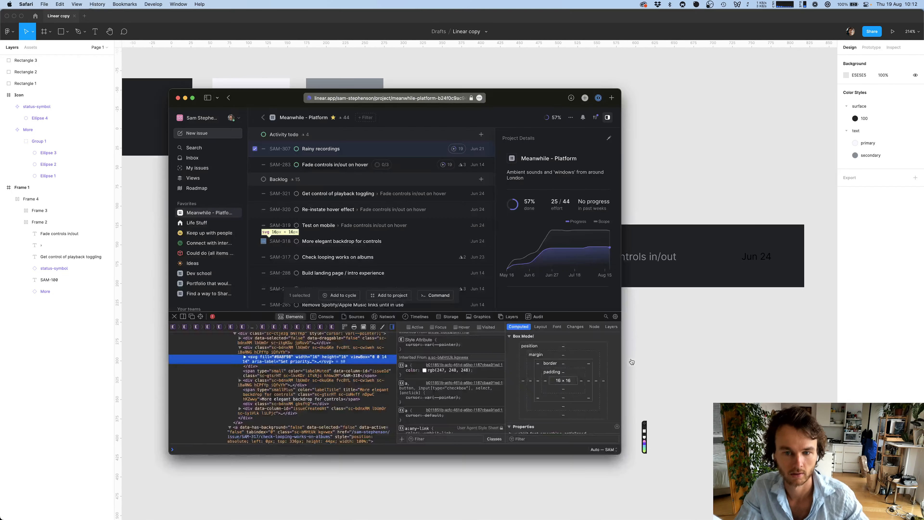
{"action": "key", "text": "super+Tab"}
{"action": "double_click", "coordinate": [768, 256]}
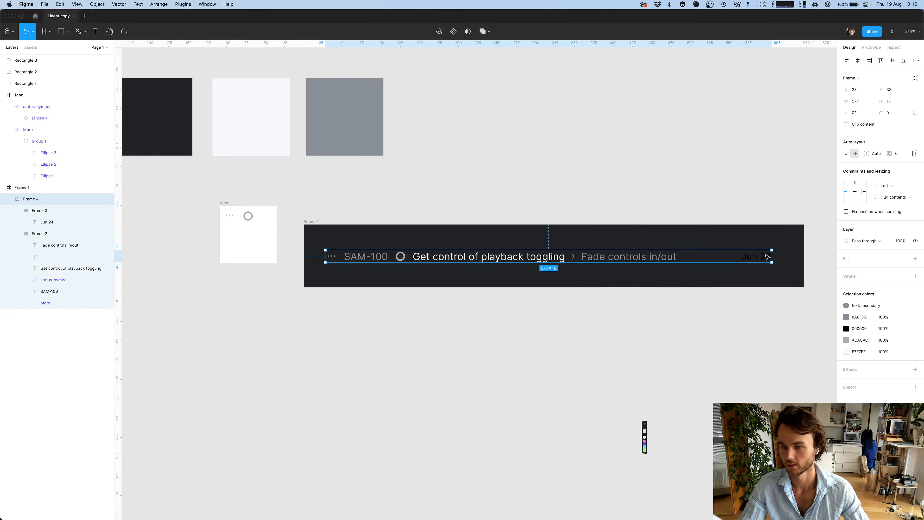
{"action": "left_click", "coordinate": [903, 258]}
{"action": "left_click", "coordinate": [860, 357]}
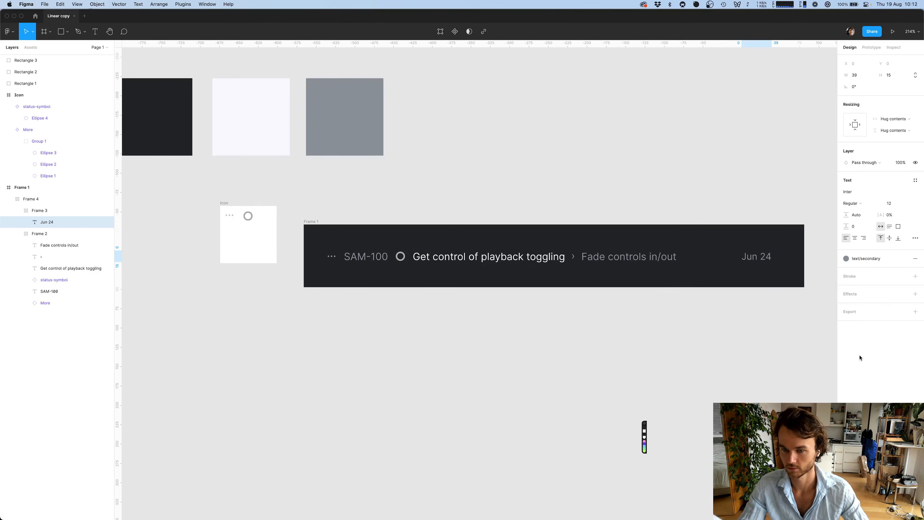
{"action": "left_click", "coordinate": [715, 369]}
{"action": "scroll", "coordinate": [716, 370], "scroll_direction": "down", "scroll_amount": 5}
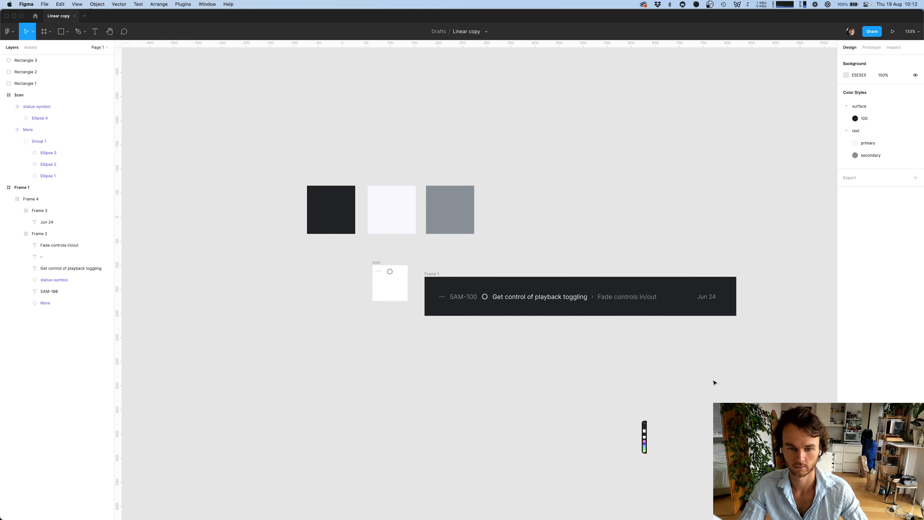
Compare the issue title with Linear in Safari and set the "Get control of playback toggling" text to Medium weight in Figma
{"action": "key", "text": "super+Tab"}
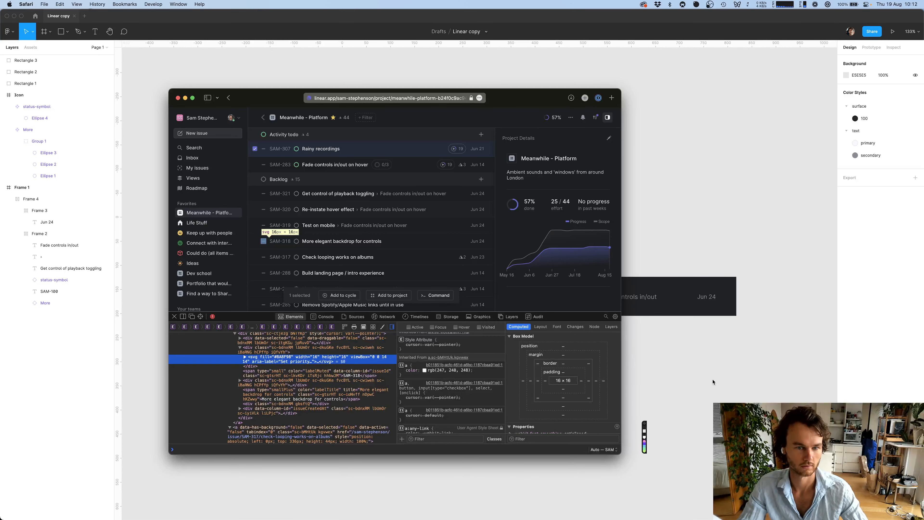
{"action": "key", "text": "super+Tab"}
{"action": "left_click", "coordinate": [577, 297], "text": "super"}
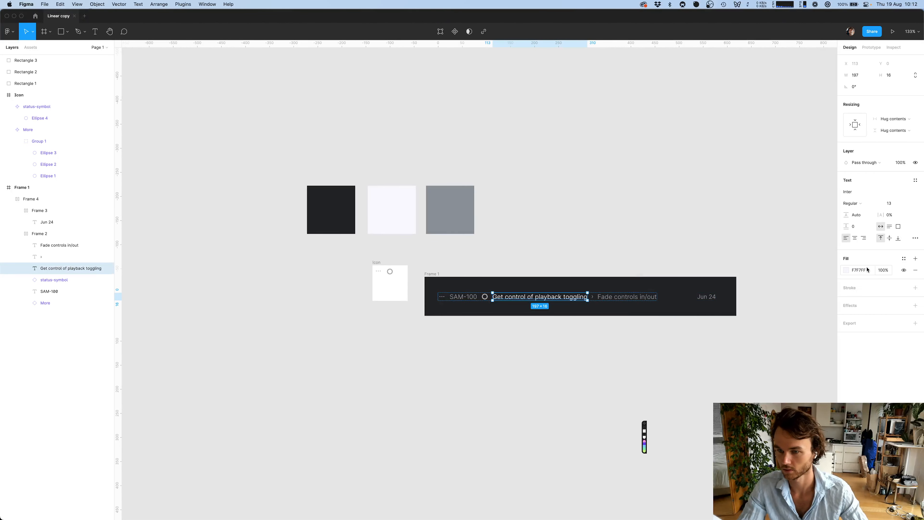
{"action": "left_click", "coordinate": [853, 203]}
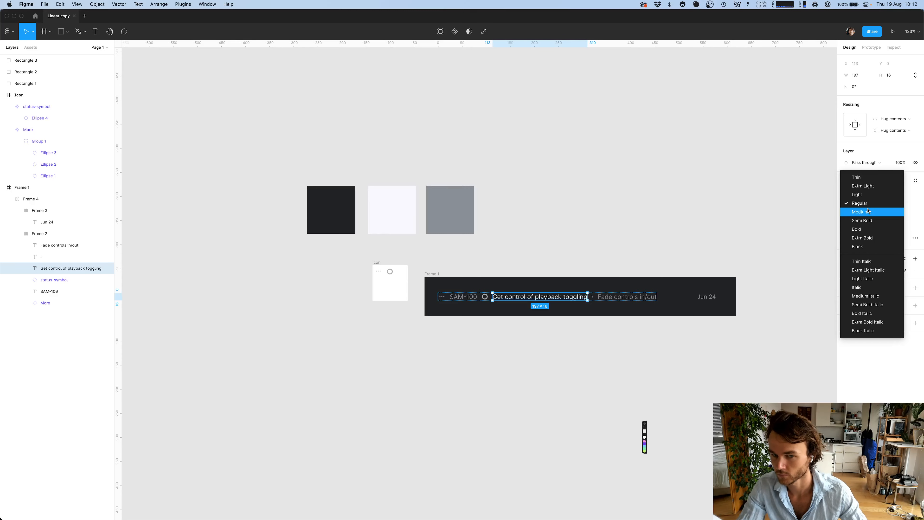
{"action": "left_click", "coordinate": [859, 213]}
{"action": "left_click", "coordinate": [498, 416]}
{"action": "key", "text": "super+Tab"}
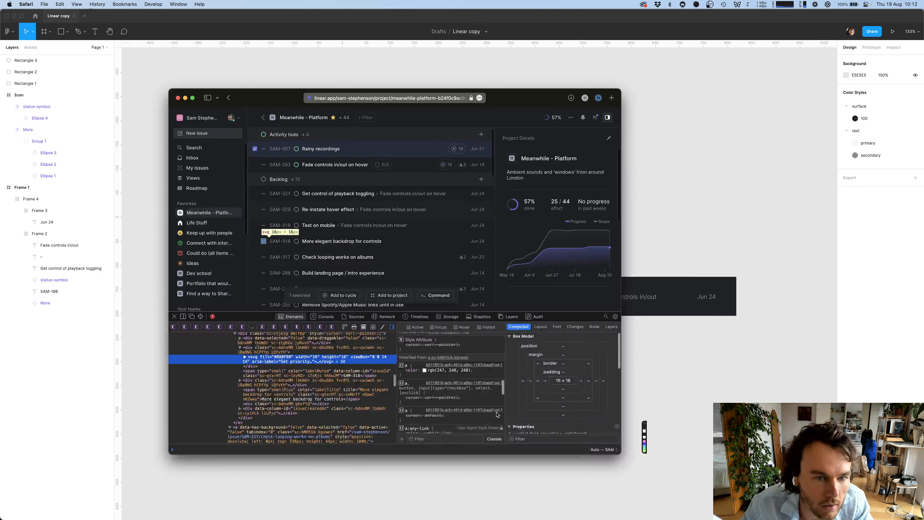
{"action": "key", "text": "super+Tab"}
{"action": "left_click", "coordinate": [542, 297]}
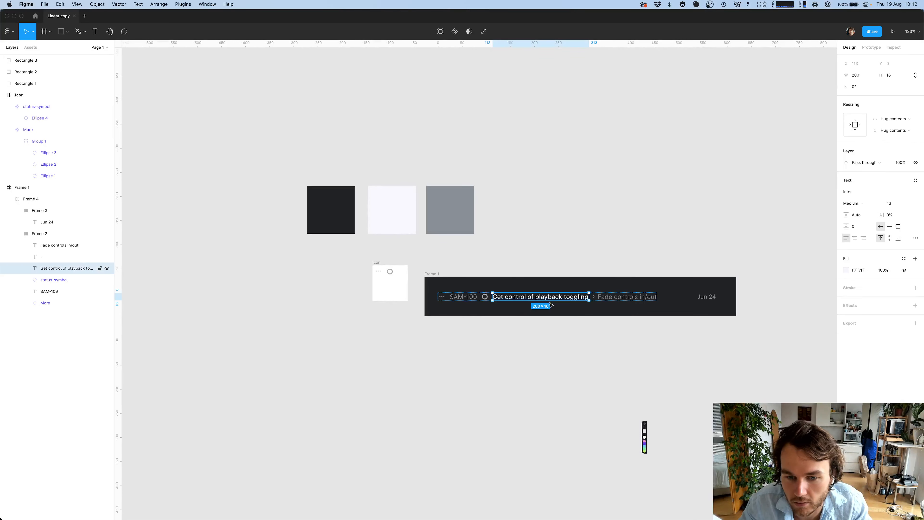
{"action": "left_click", "coordinate": [646, 207]}
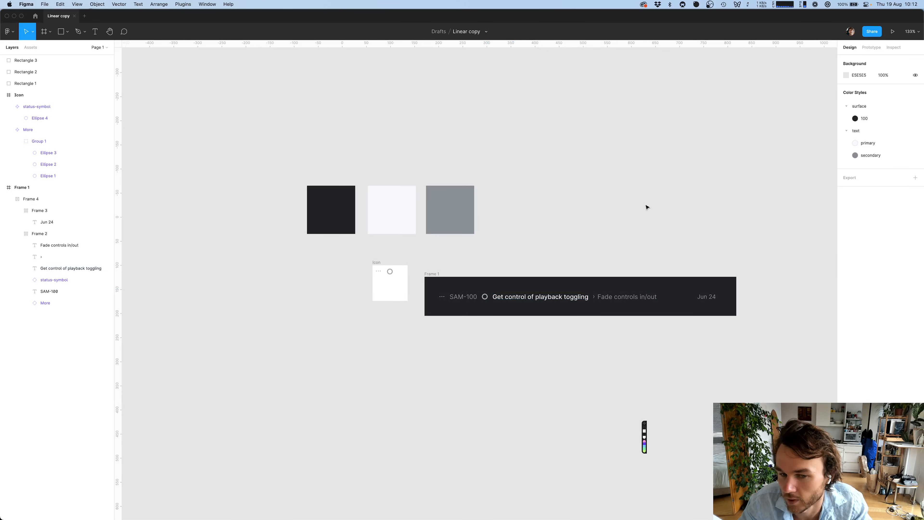
{"action": "scroll", "coordinate": [599, 296], "scroll_direction": "up", "scroll_amount": 3}
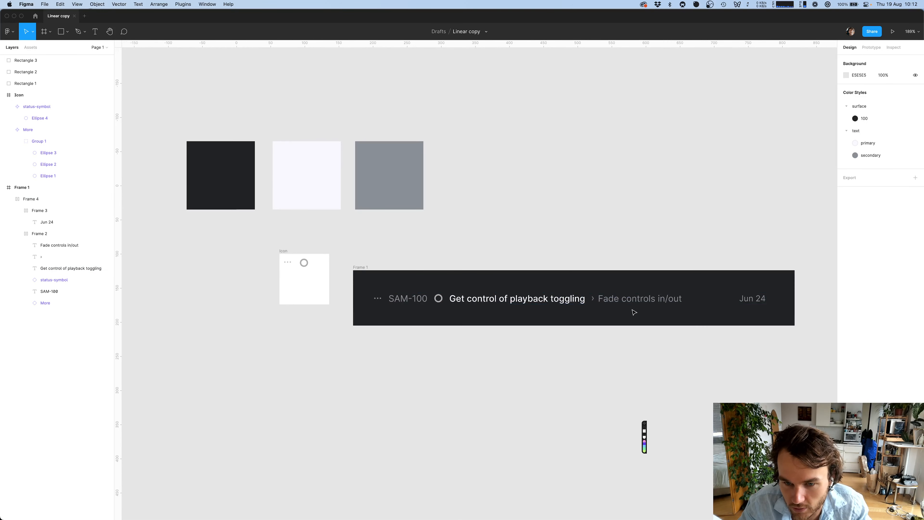
Check the parent issue label in Linear and set the "Fade controls in/out" text to Medium weight in Figma
{"action": "key", "text": "super+Tab"}
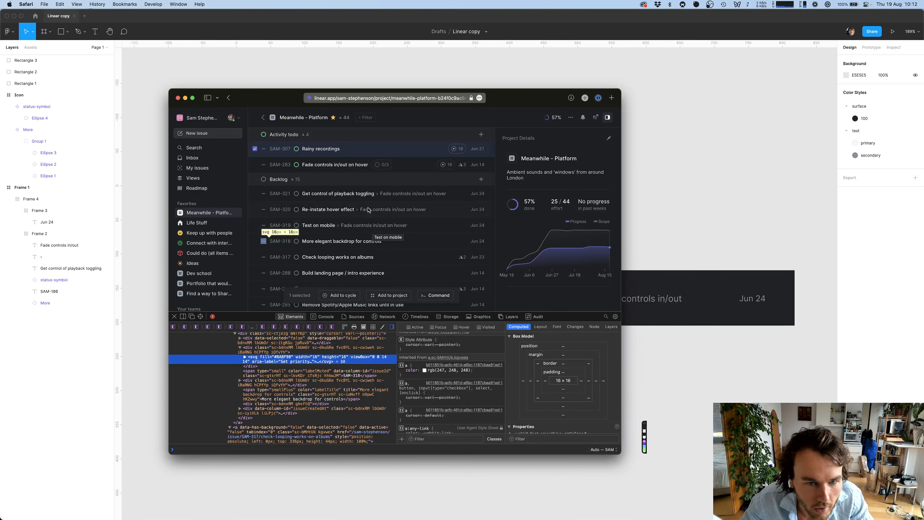
{"action": "key", "text": "super+Tab"}
{"action": "left_click", "coordinate": [665, 299], "text": "super"}
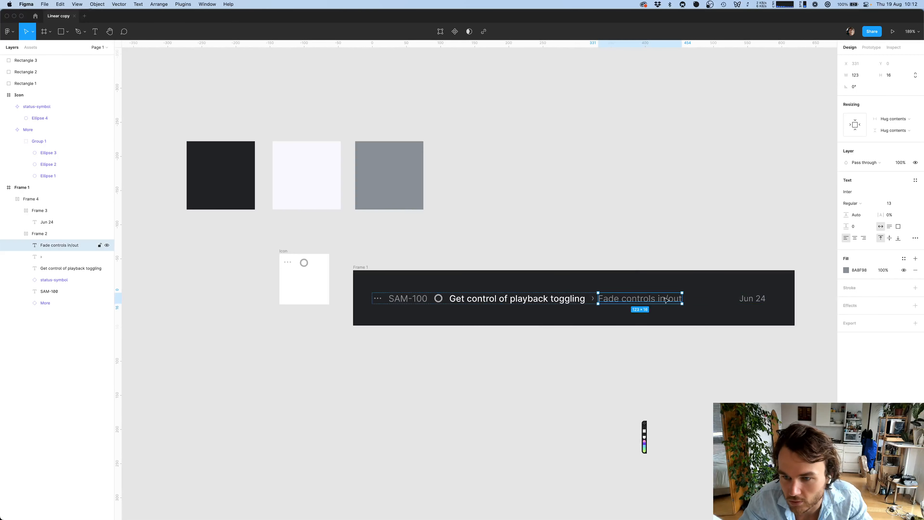
{"action": "left_click", "coordinate": [865, 204]}
{"action": "left_click", "coordinate": [864, 212]}
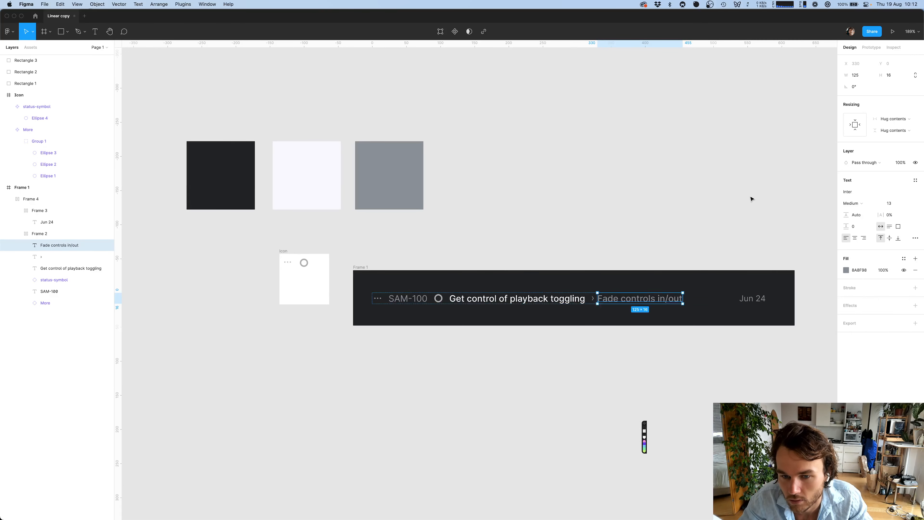
{"action": "left_click", "coordinate": [681, 184]}
Set the width of the › chevron text between the two titles to 4
{"action": "scroll", "coordinate": [680, 185], "scroll_direction": "down", "scroll_amount": 2}
{"action": "scroll", "coordinate": [679, 184], "scroll_direction": "right", "scroll_amount": 2}
{"action": "left_click", "coordinate": [553, 293]}
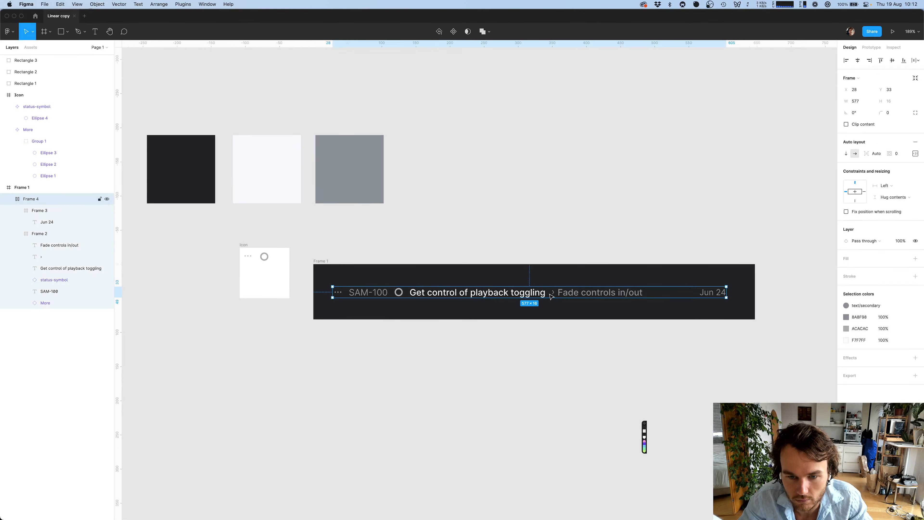
{"action": "double_click", "coordinate": [553, 293]}
{"action": "double_click", "coordinate": [553, 293]}
{"action": "scroll", "coordinate": [553, 294], "scroll_direction": "up", "scroll_amount": 5}
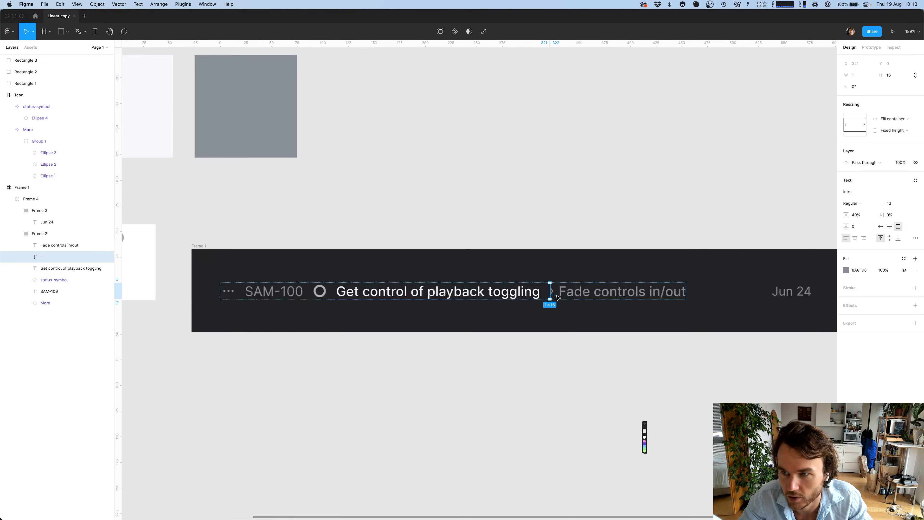
{"action": "left_click", "coordinate": [861, 74]}
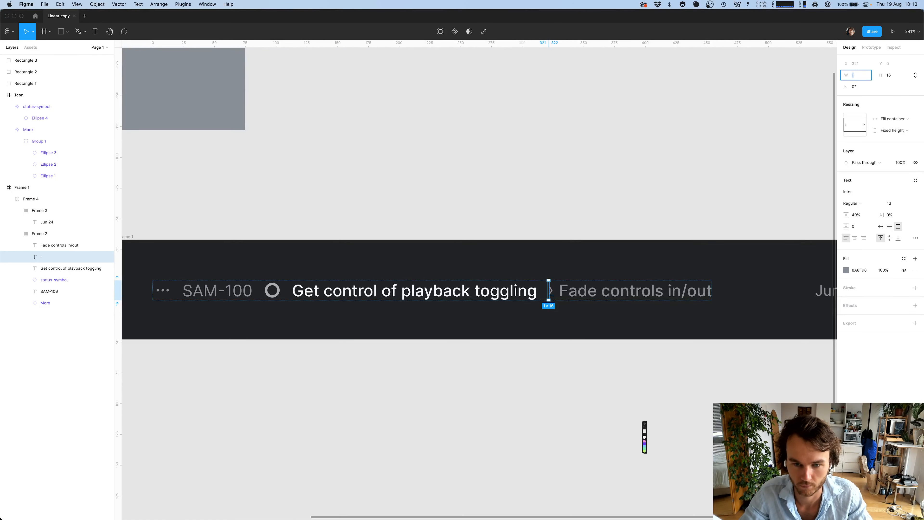
{"action": "type", "text": "5"}
{"action": "key", "text": "Return"}
{"action": "type", "text": "4"}
{"action": "key", "text": "Return"}
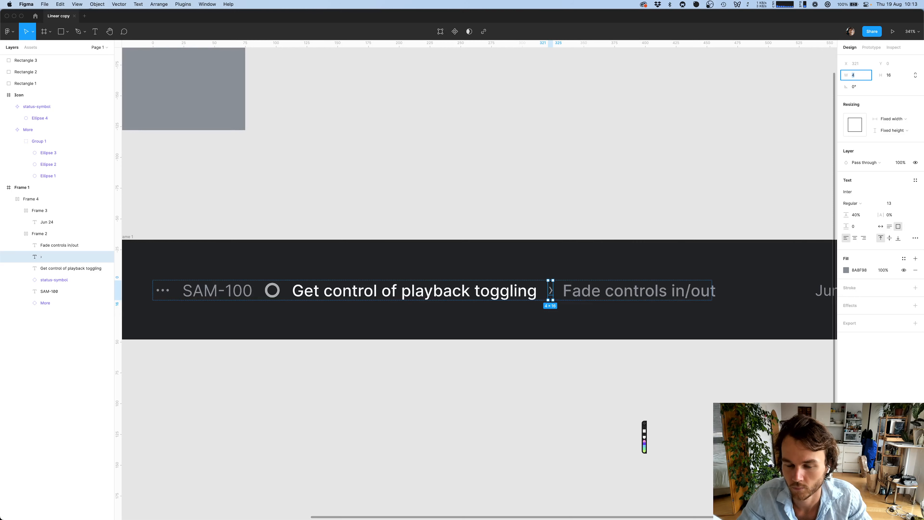
{"action": "left_click", "coordinate": [558, 289]}
{"action": "scroll", "coordinate": [558, 289], "scroll_direction": "down", "scroll_amount": 5}
{"action": "left_click", "coordinate": [526, 429]}
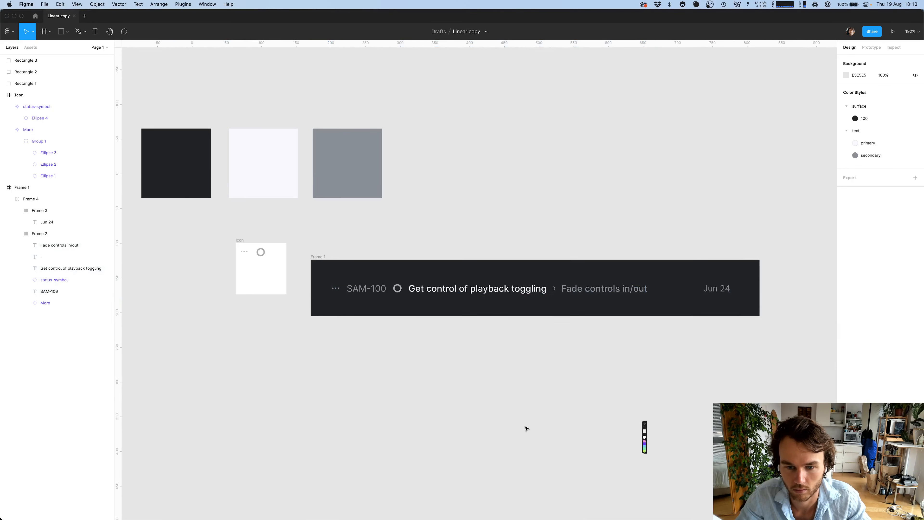
Compare the finished row with Linear's issue list in Safari, examining the Activity todo, Backlog and Complete groups, and return to Figma
{"action": "scroll", "coordinate": [526, 428], "scroll_direction": "up", "scroll_amount": 1}
{"action": "key", "text": "super+Tab"}
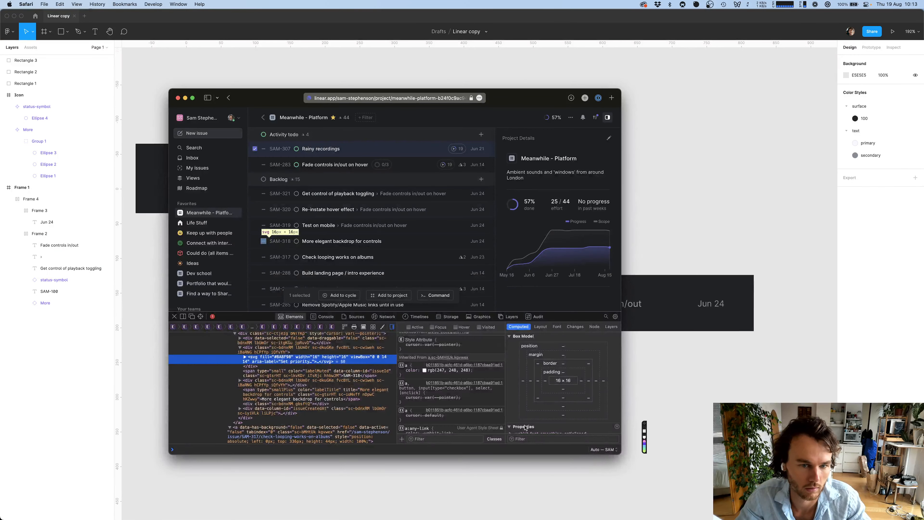
{"action": "key", "text": "super+Tab"}
{"action": "scroll", "coordinate": [527, 422], "scroll_direction": "left", "scroll_amount": 2}
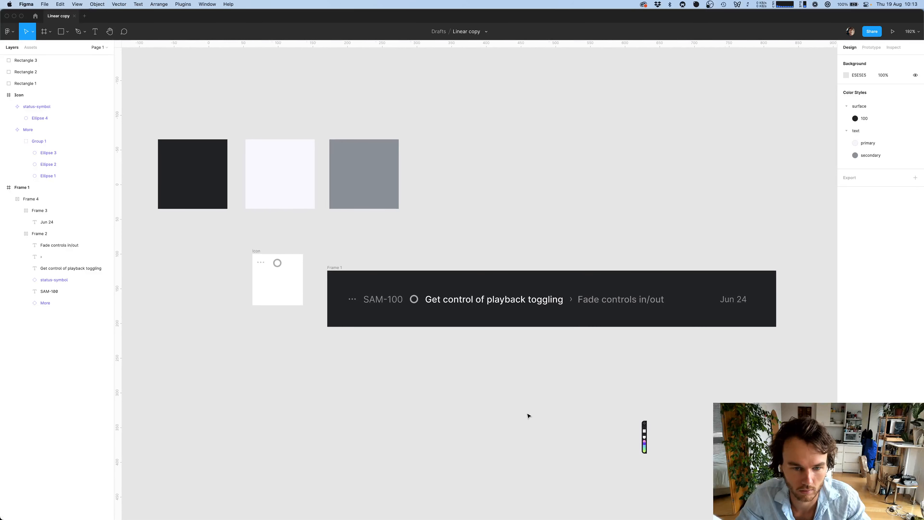
{"action": "scroll", "coordinate": [567, 393], "scroll_direction": "down", "scroll_amount": 5}
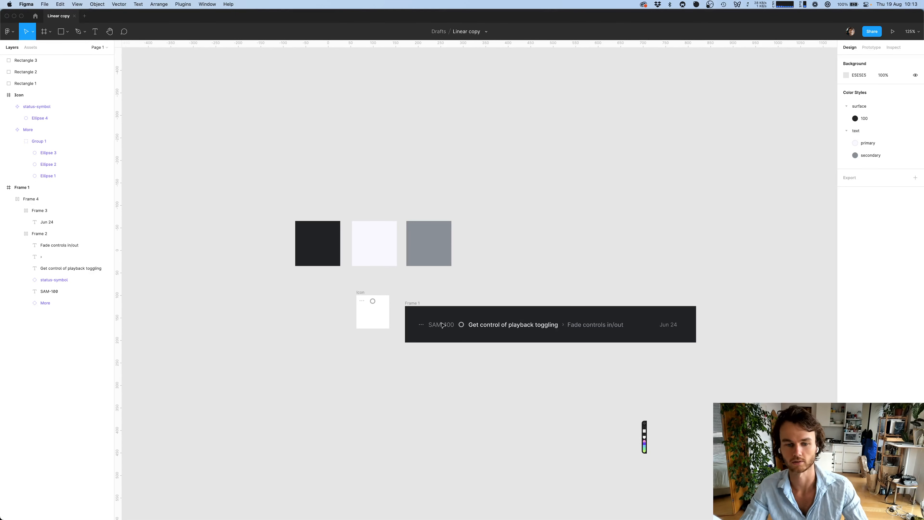
{"action": "key", "text": "super+Tab"}
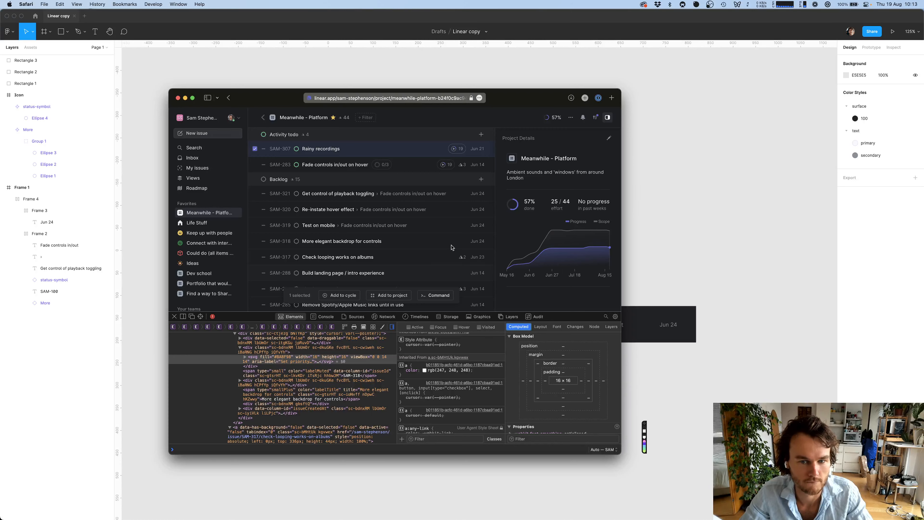
{"action": "scroll", "coordinate": [452, 247], "scroll_direction": "down", "scroll_amount": 10}
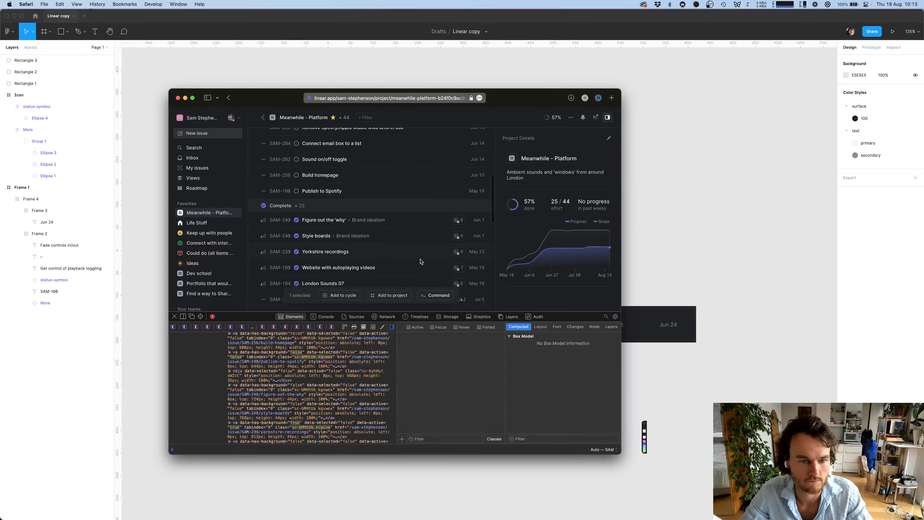
{"action": "scroll", "coordinate": [421, 262], "scroll_direction": "up", "scroll_amount": 10}
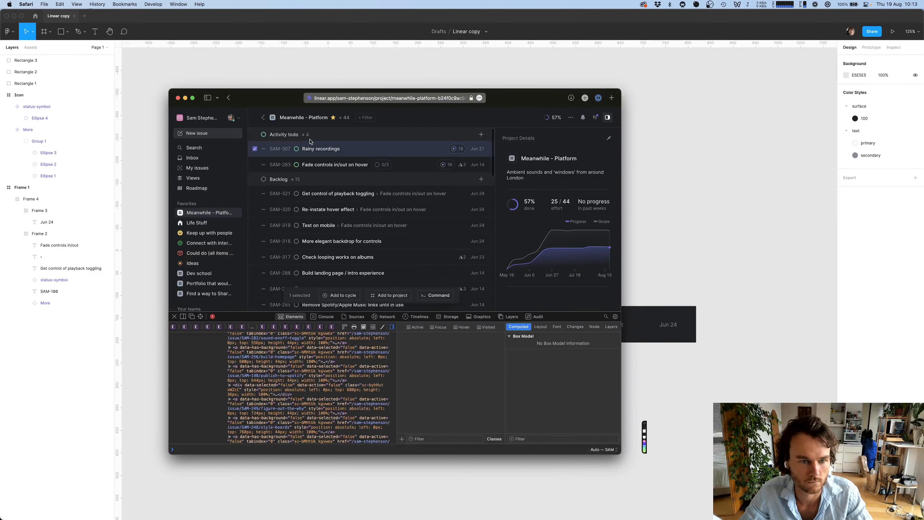
{"action": "key", "text": "super+Tab"}
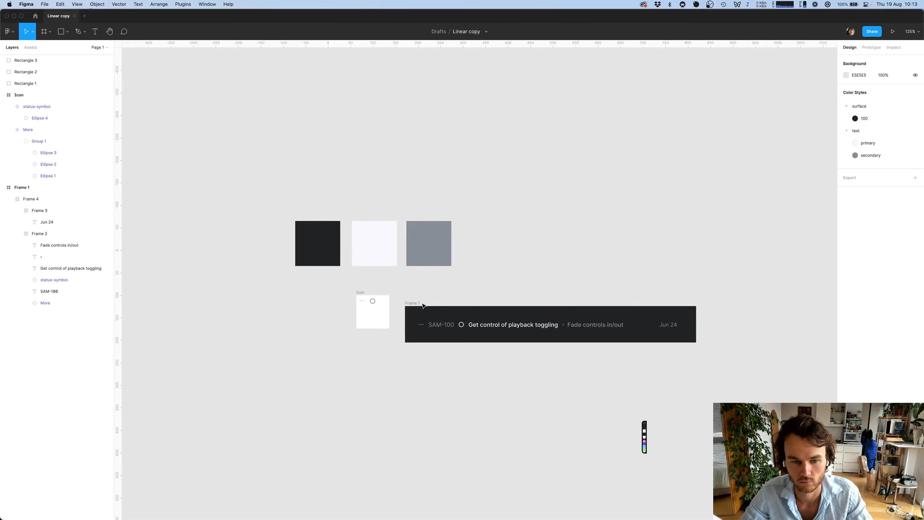
Move Frame 1 to X 274, Y 100 beside the Icon frame and inspect the first Backlog issue row in Linear before returning to Figma
{"action": "left_click_drag", "start_coordinate": [423, 306], "coordinate": [472, 291]}
{"action": "key", "text": "super+Tab"}
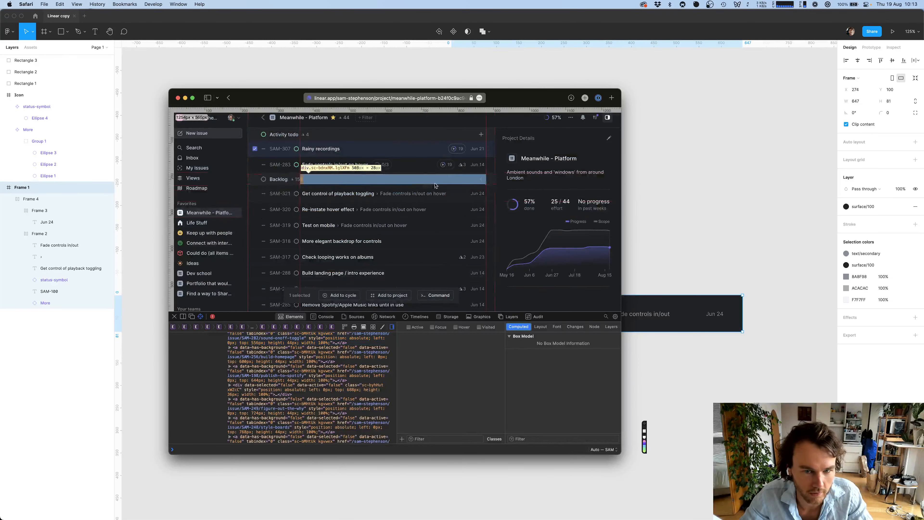
{"action": "left_click", "coordinate": [452, 198]}
{"action": "key", "text": "super+Tab"}
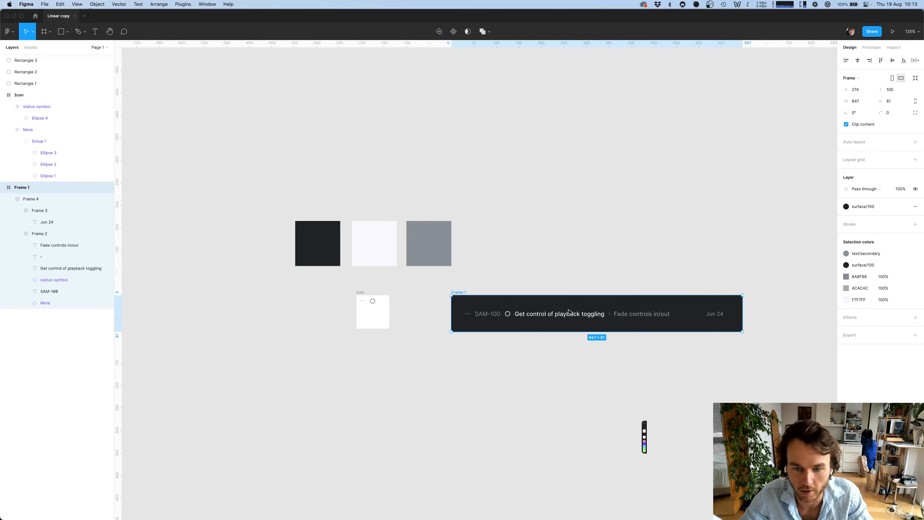
Try an auto layout padding of 24 on Frame 4
{"action": "left_click", "coordinate": [535, 320]}
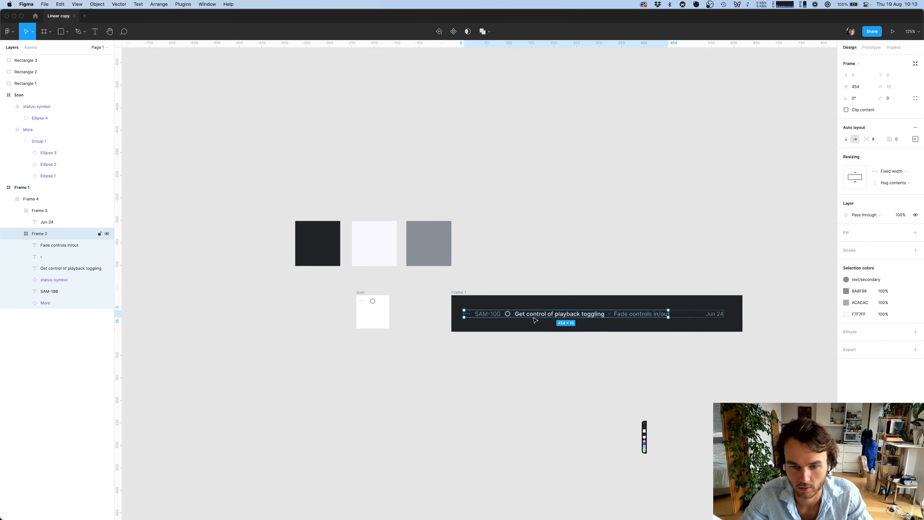
{"action": "left_click", "coordinate": [557, 332]}
{"action": "left_click", "coordinate": [483, 303]}
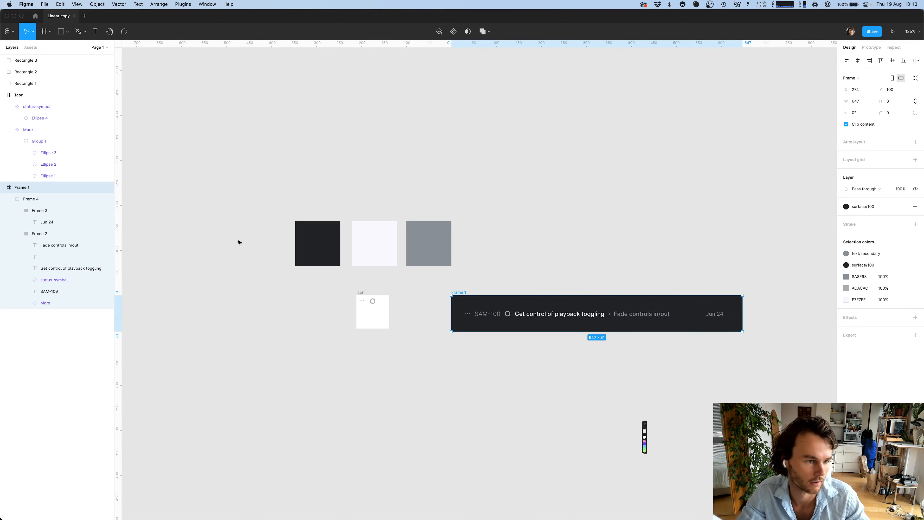
{"action": "left_click", "coordinate": [585, 319]}
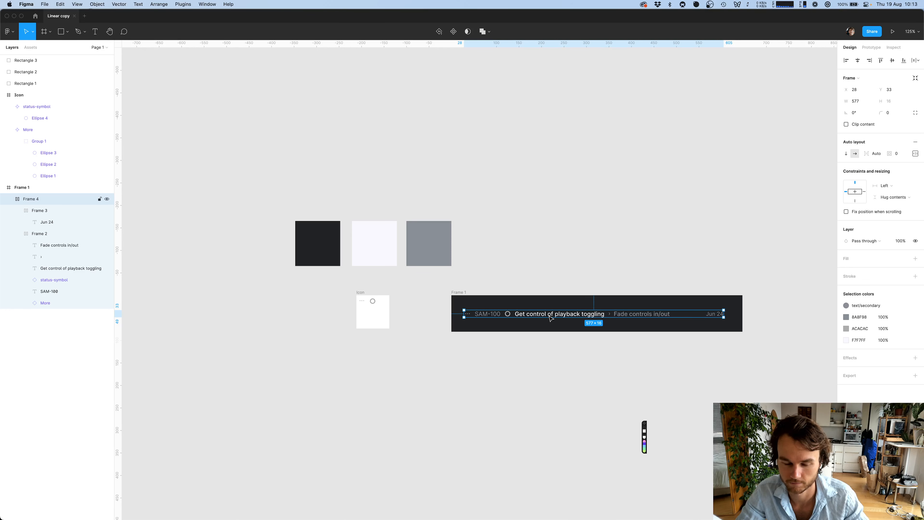
{"action": "left_click", "coordinate": [902, 154]}
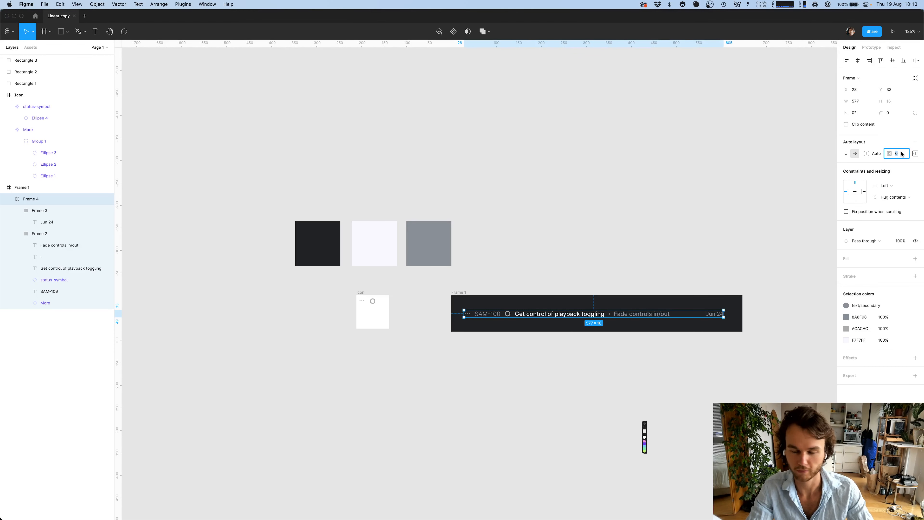
{"action": "type", "text": "24"}
{"action": "key", "text": "Return"}
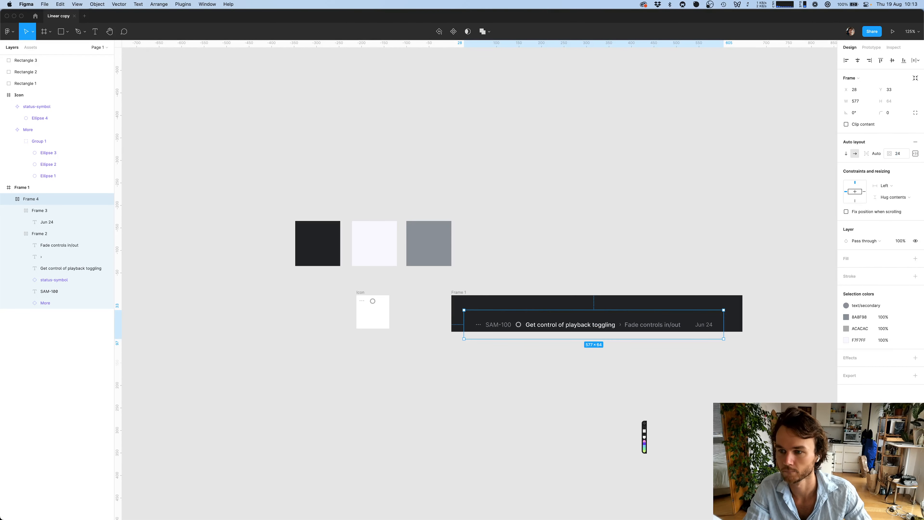
Set Frame 4's auto layout padding to 16
{"action": "left_click", "coordinate": [902, 154]}
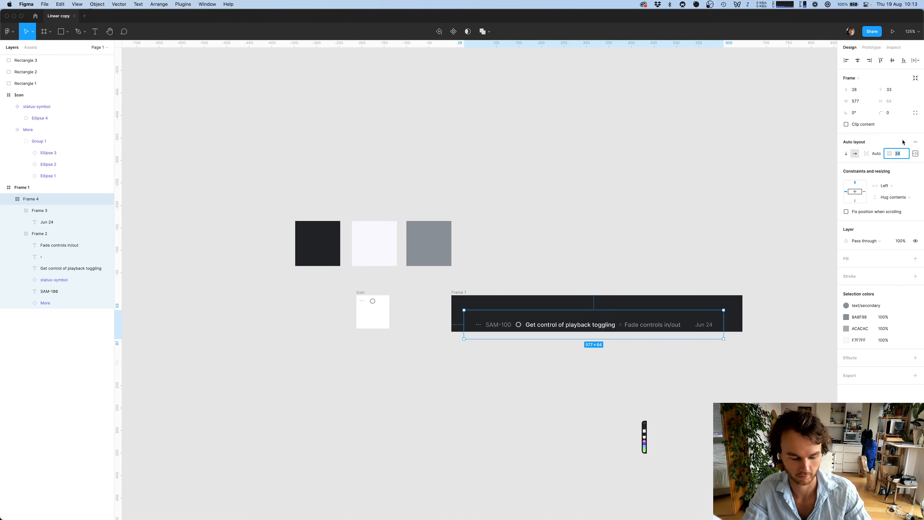
{"action": "type", "text": "16"}
{"action": "key", "text": "Return"}
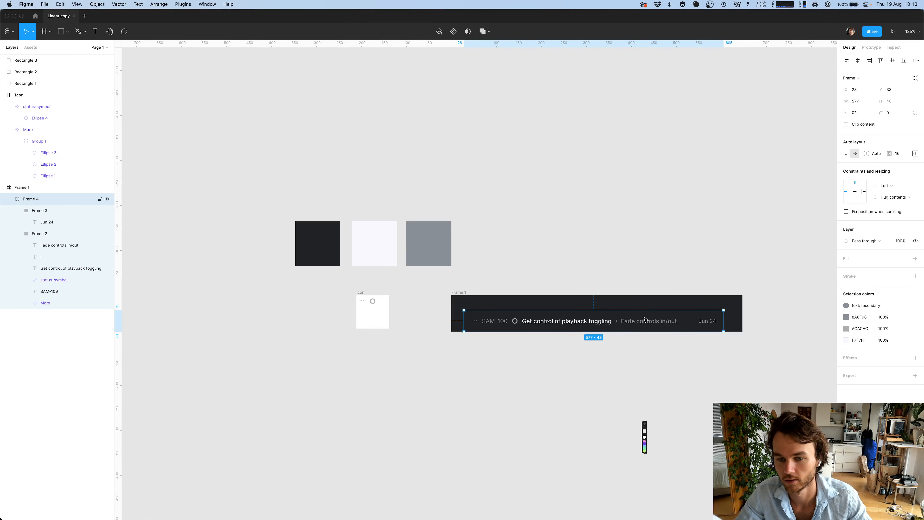
Move the issue row up within the dark frame and set its top and bottom padding to 12
{"action": "mouse_move", "coordinate": [646, 324]}
{"action": "left_mouse_down"}
{"action": "mouse_move", "coordinate": [642, 314]}
{"action": "mouse_move", "coordinate": [649, 317]}
{"action": "left_mouse_up"}
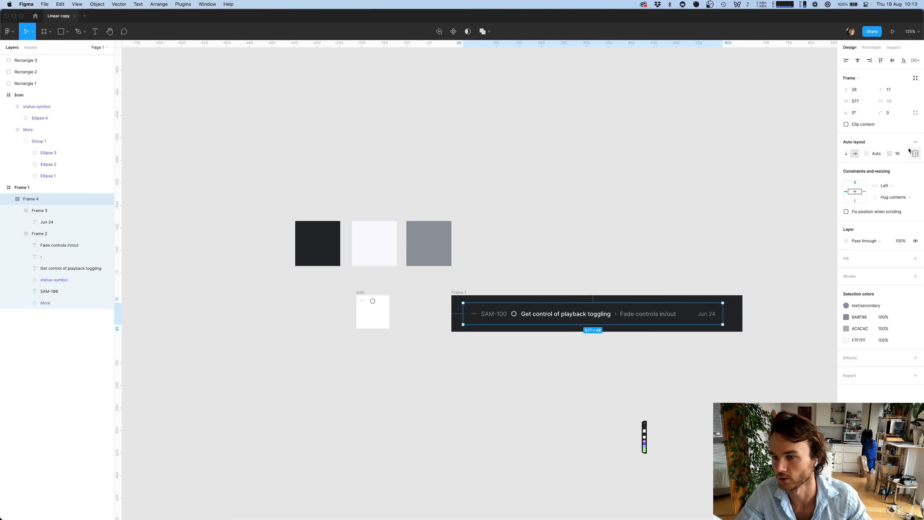
{"action": "left_click", "coordinate": [899, 153]}
{"action": "left_click", "coordinate": [915, 153]}
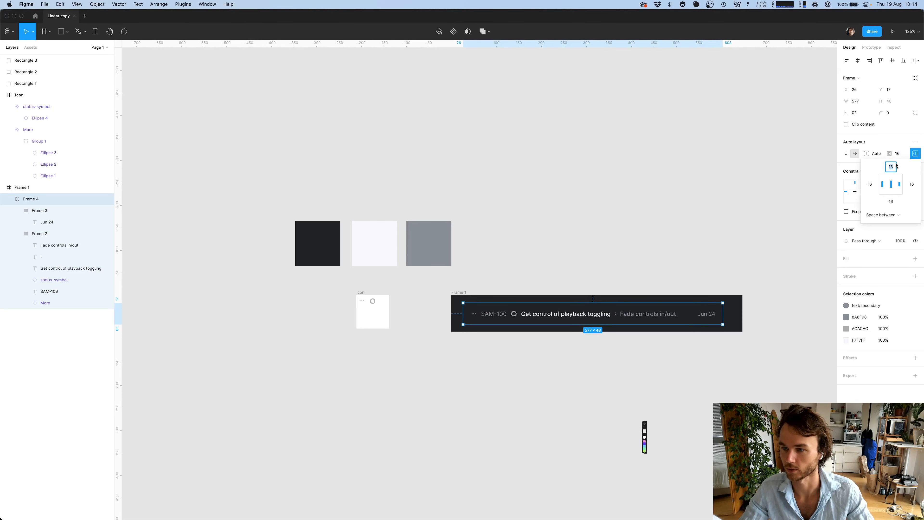
{"action": "type", "text": "122"}
{"action": "key", "text": "BackSpace"}
{"action": "key", "text": "Tab"}
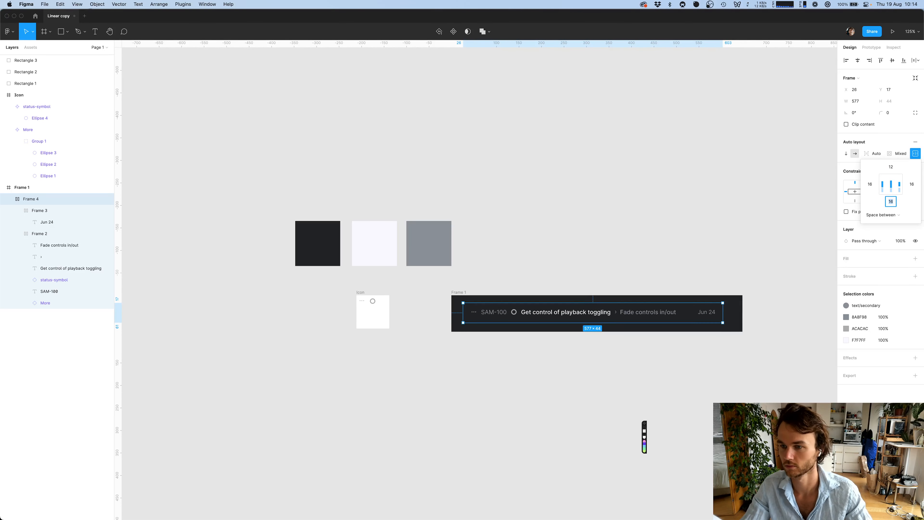
{"action": "type", "text": "12"}
{"action": "key", "text": "Tab"}
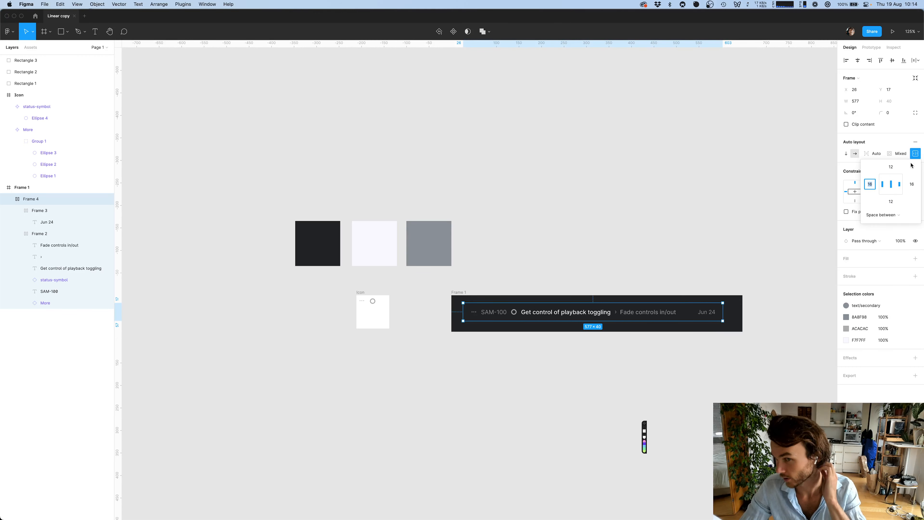
Set the issue row's top and bottom padding to 13
{"action": "left_click", "coordinate": [896, 168]}
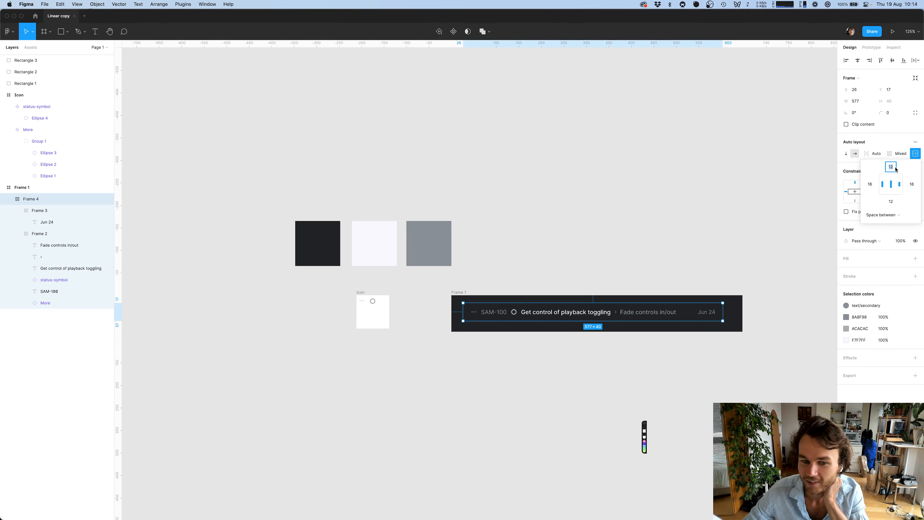
{"action": "key", "text": "Up"}
{"action": "key", "text": "Up"}
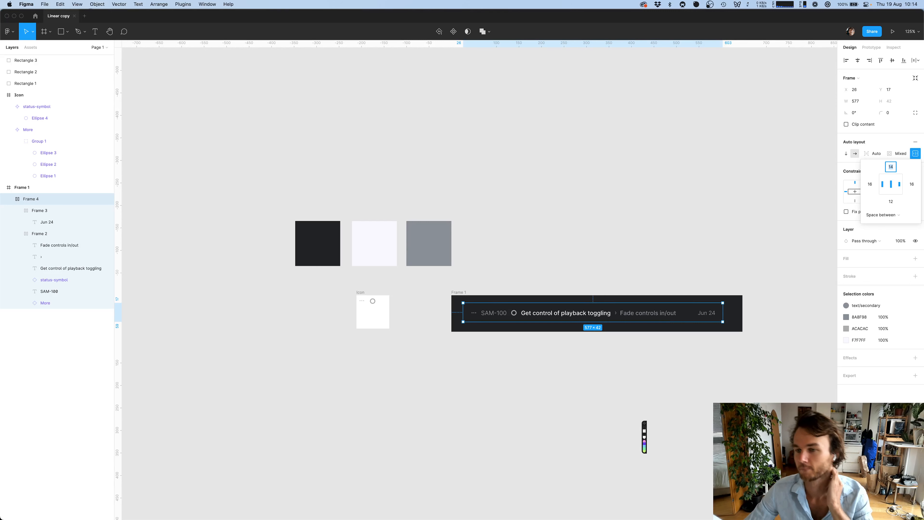
{"action": "key", "text": "Down"}
{"action": "key", "text": "Tab"}
{"action": "key", "text": "Tab"}
{"action": "key", "text": "Up"}
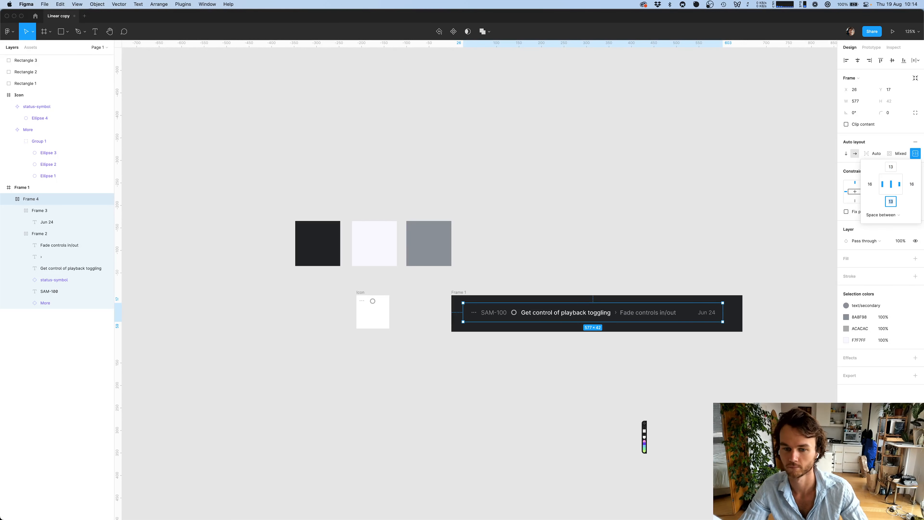
{"action": "key", "text": "Tab"}
{"action": "left_click", "coordinate": [618, 286]}
Set the issue row's top and bottom auto layout padding to 14
{"action": "left_click", "coordinate": [540, 304]}
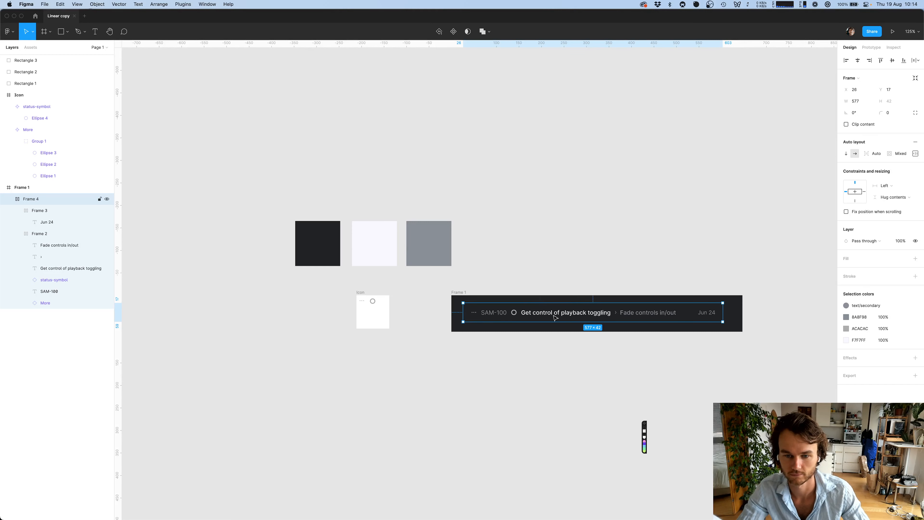
{"action": "left_click", "coordinate": [916, 154]}
{"action": "key", "text": "Up"}
{"action": "key", "text": "Tab"}
{"action": "key", "text": "Tab"}
{"action": "key", "text": "Up"}
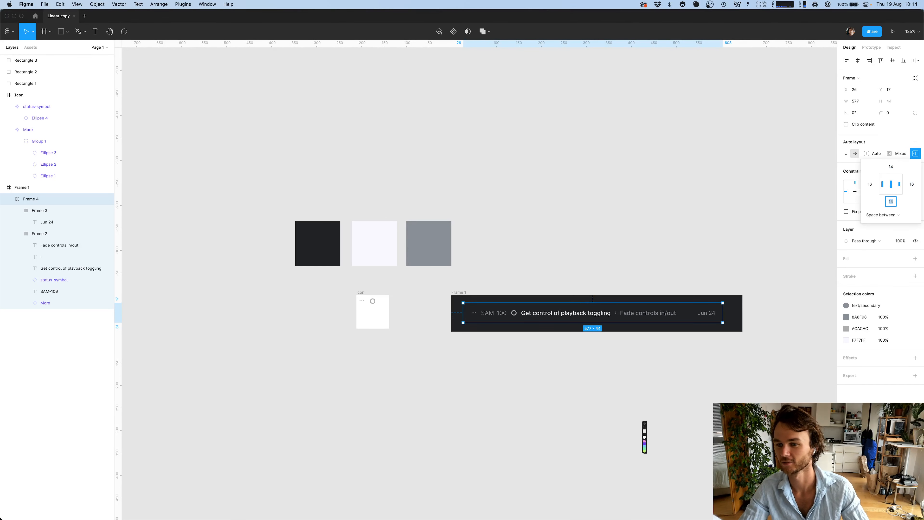
{"action": "left_click", "coordinate": [532, 255]}
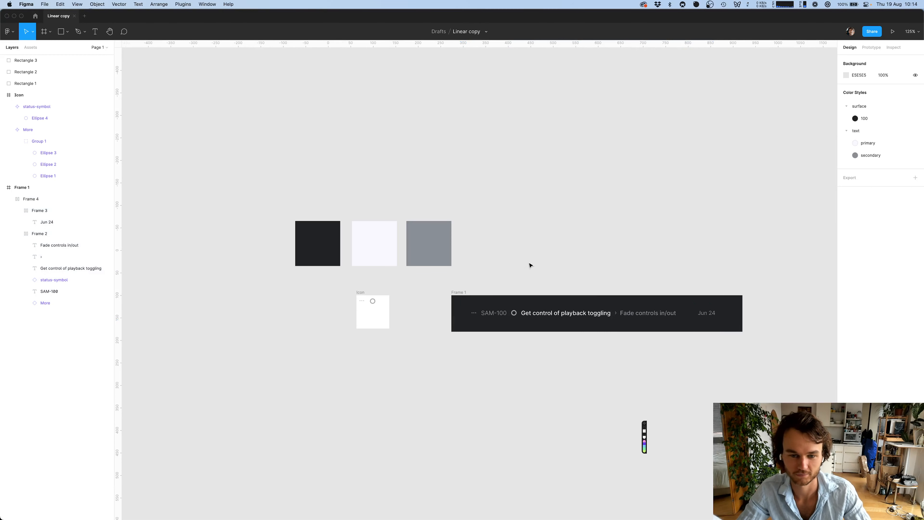
Ungroup the outer Frame 1 and fill the remaining row frame with the surface/100 color style
{"action": "left_click", "coordinate": [519, 317]}
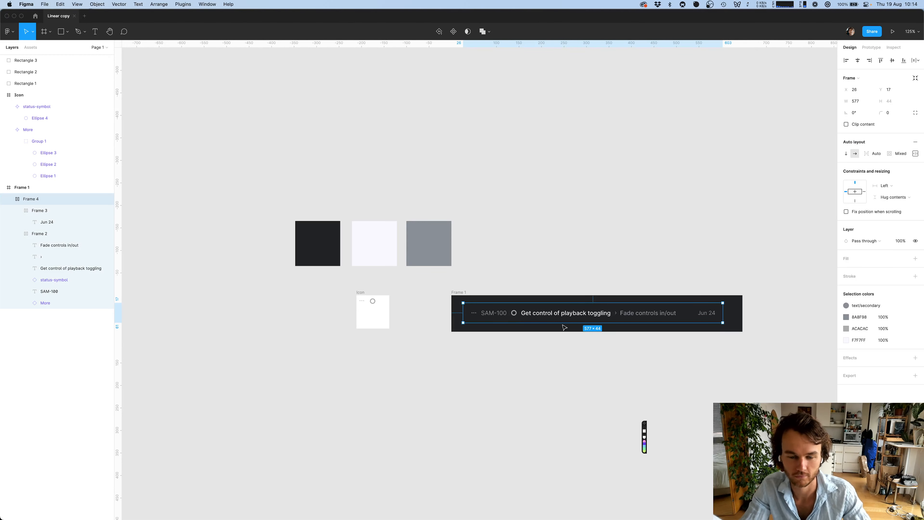
{"action": "left_click", "coordinate": [462, 293]}
{"action": "key", "text": "super+shift+g"}
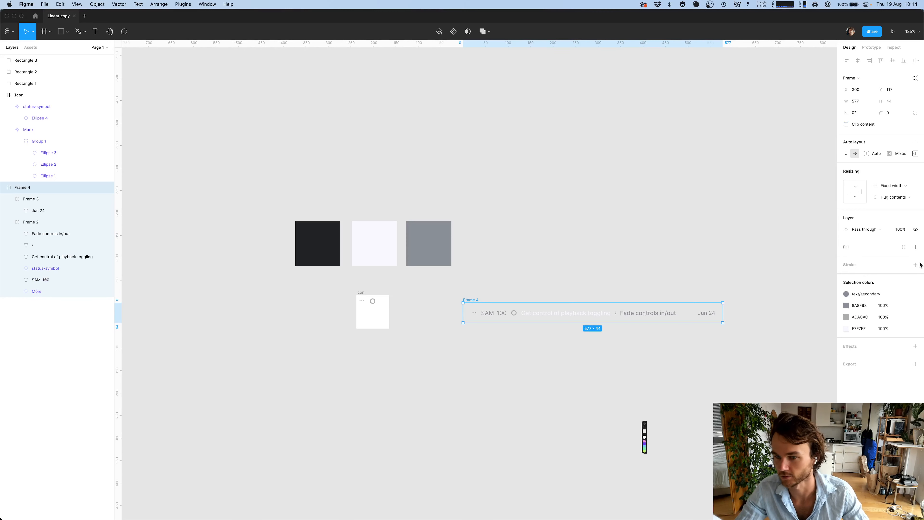
{"action": "left_click", "coordinate": [904, 247]}
{"action": "left_click", "coordinate": [859, 306]}
{"action": "left_click", "coordinate": [549, 352]}
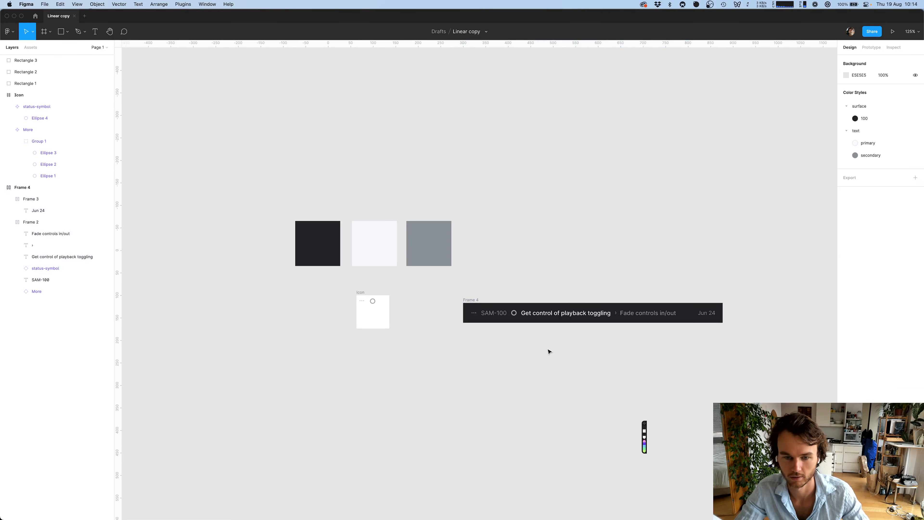
Convert the row frame into a component and rename it issue-row
{"action": "scroll", "coordinate": [521, 418], "scroll_direction": "down", "scroll_amount": 2}
{"action": "left_click", "coordinate": [682, 270]}
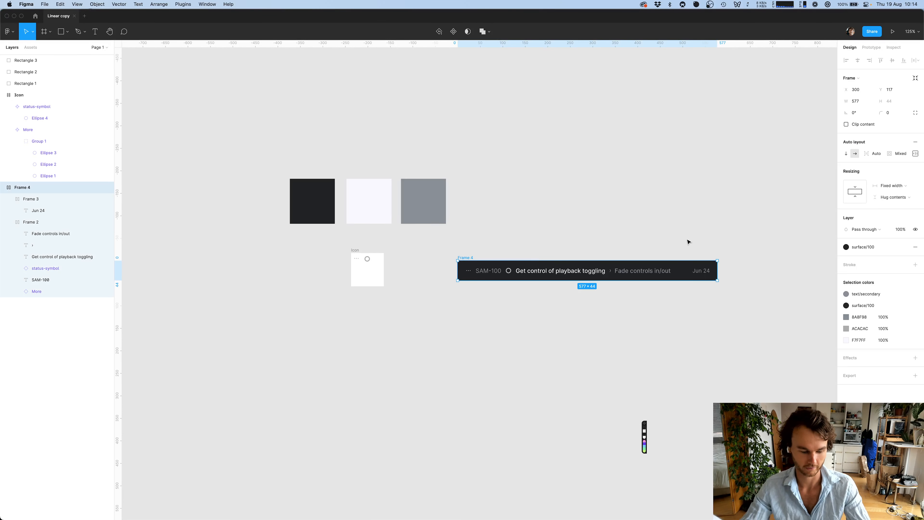
{"action": "key", "text": "super+alt+k"}
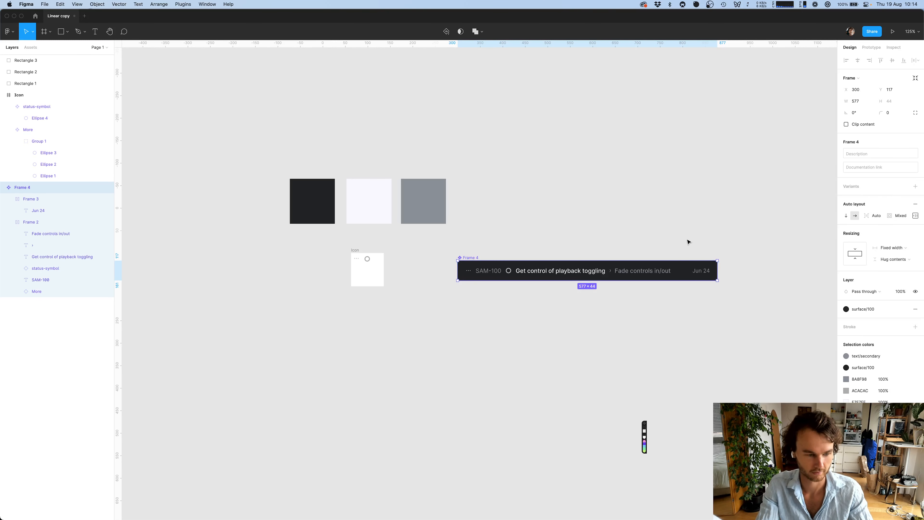
{"action": "key", "text": "super+r"}
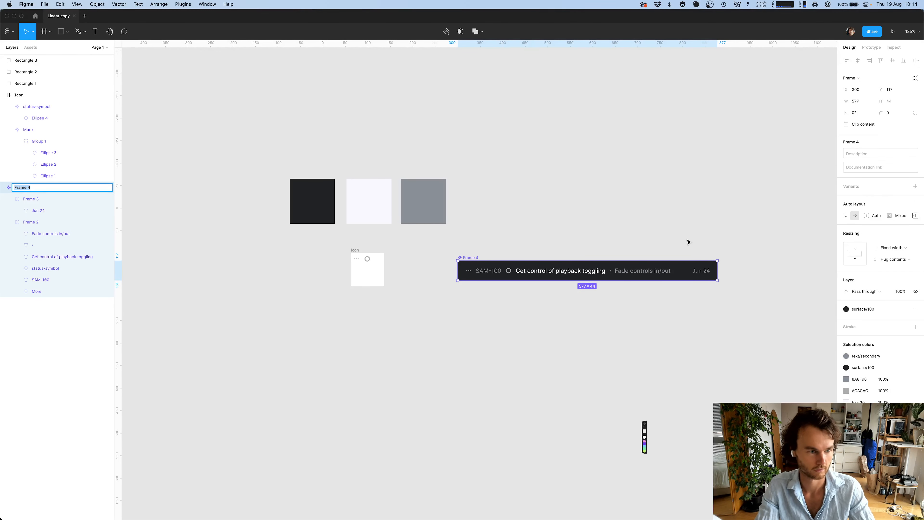
{"action": "type", "text": "issue"}
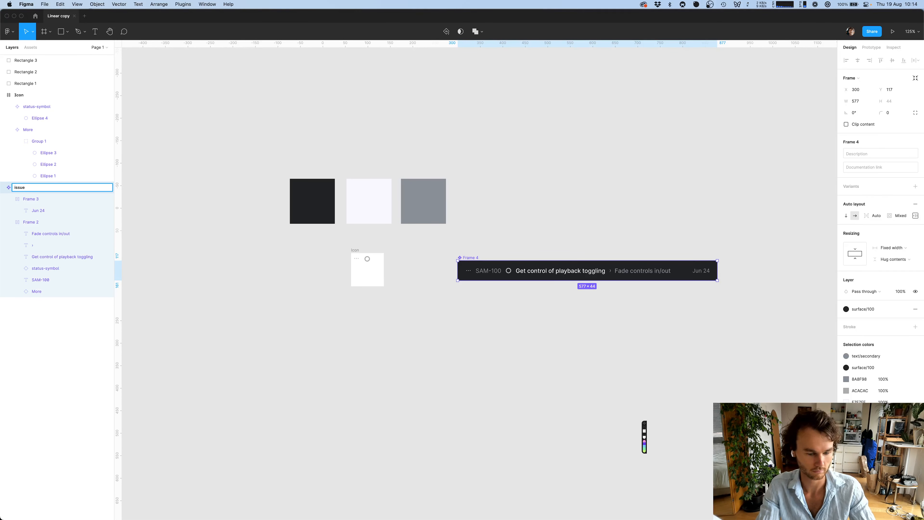
{"action": "type", "text": "-row"}
{"action": "key", "text": "Return"}
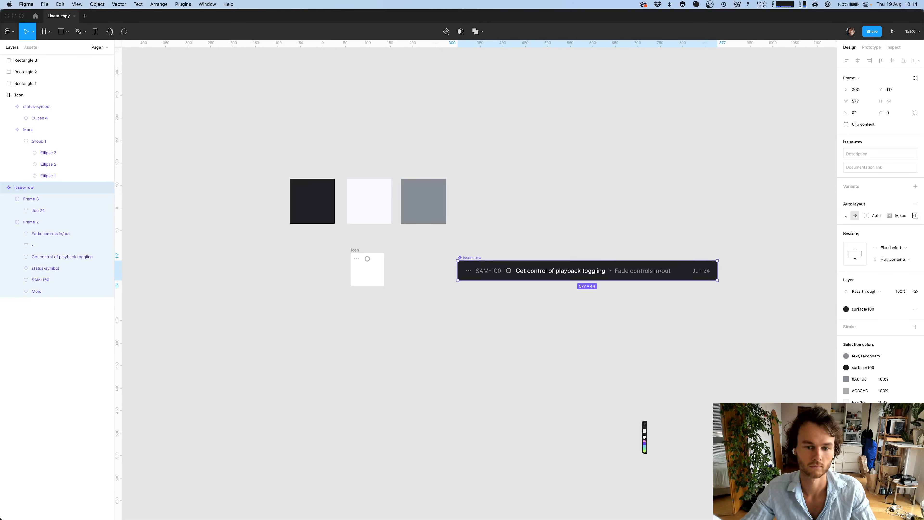
Move the issue-row component up beside the color swatches and place an instance of it on the empty canvas below
{"action": "left_click", "coordinate": [537, 341]}
{"action": "left_click_drag", "start_coordinate": [510, 277], "coordinate": [545, 197]}
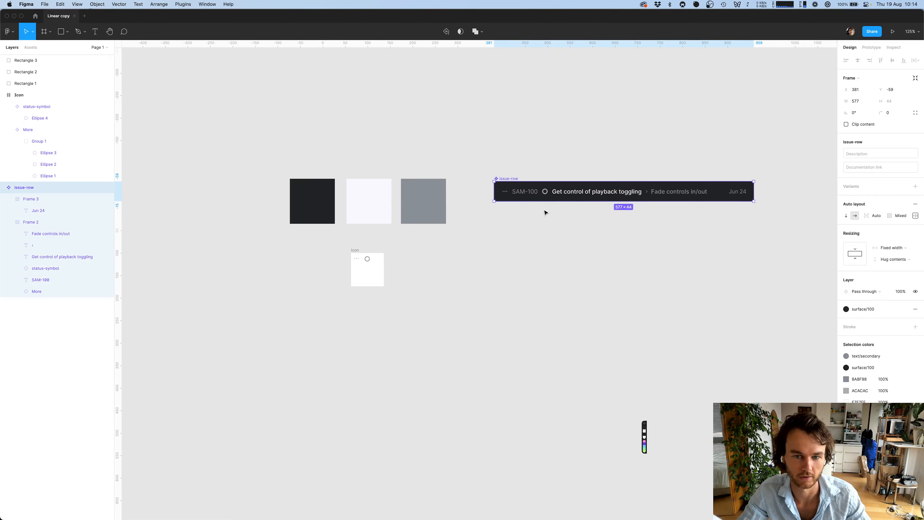
{"action": "scroll", "coordinate": [545, 213], "scroll_direction": "right", "scroll_amount": 2}
{"action": "key", "text": "super+Tab"}
{"action": "key", "text": "super+Tab"}
{"action": "scroll", "coordinate": [501, 252], "scroll_direction": "right", "scroll_amount": 1}
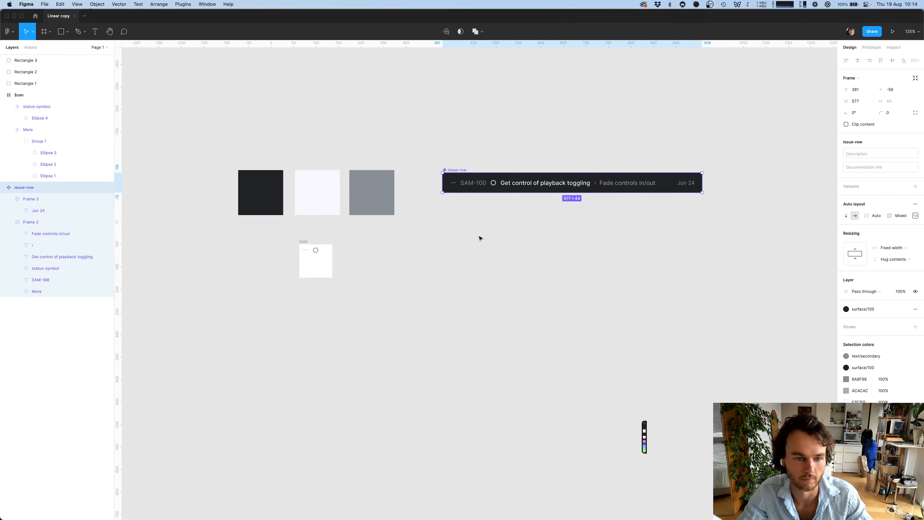
{"action": "left_click_drag", "start_coordinate": [457, 171], "coordinate": [569, 262]}
{"action": "scroll", "coordinate": [553, 252], "scroll_direction": "right", "scroll_amount": 3}
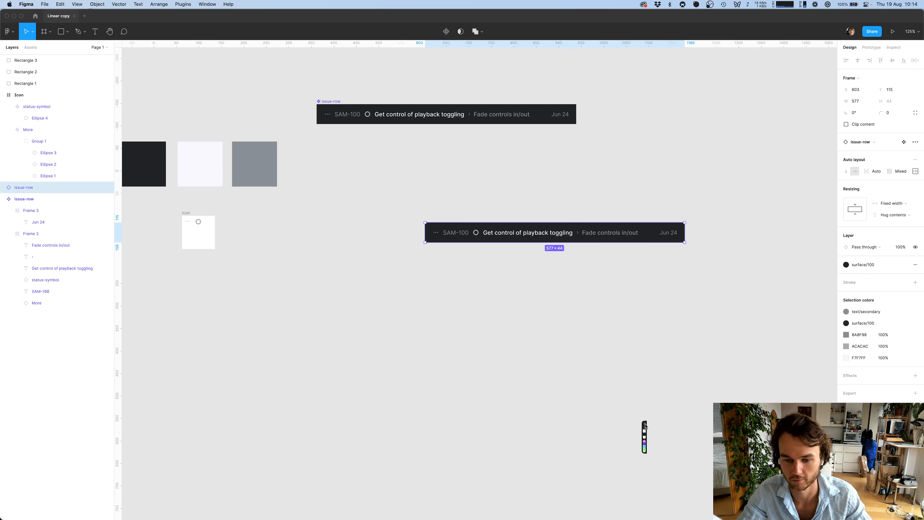
{"action": "scroll", "coordinate": [541, 316], "scroll_direction": "left", "scroll_amount": 3}
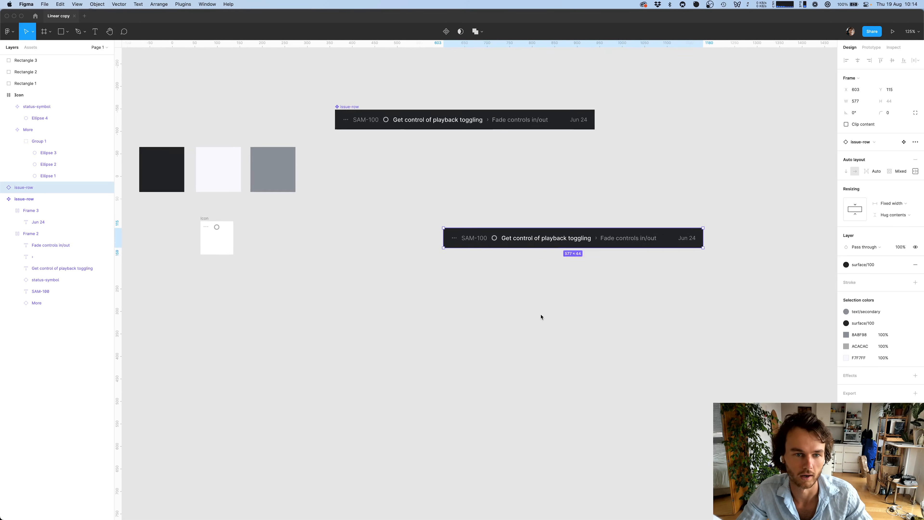
Consult the Linear issue list in Safari and, back in Figma, place a copy of the issue-row instance directly beneath the first
{"action": "key", "text": "super+Tab"}
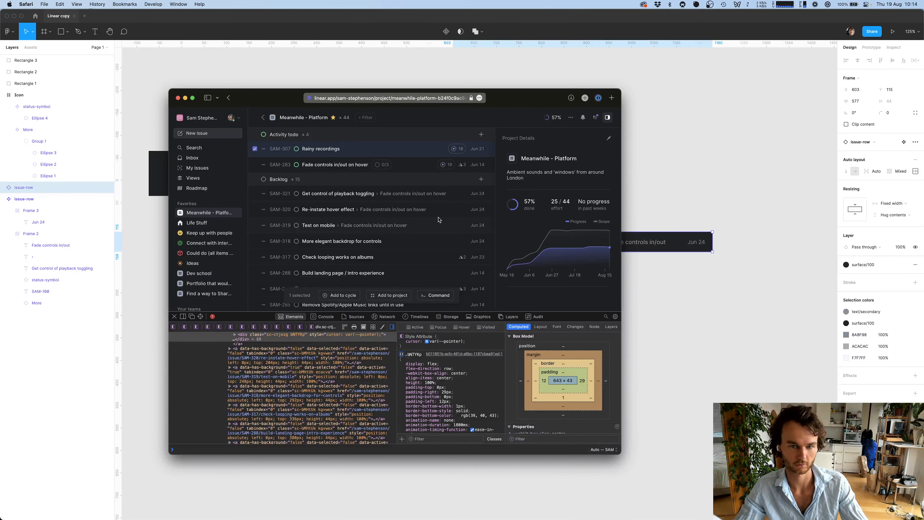
{"action": "key", "text": "super+Tab"}
{"action": "left_click_drag", "start_coordinate": [524, 246], "coordinate": [528, 266]}
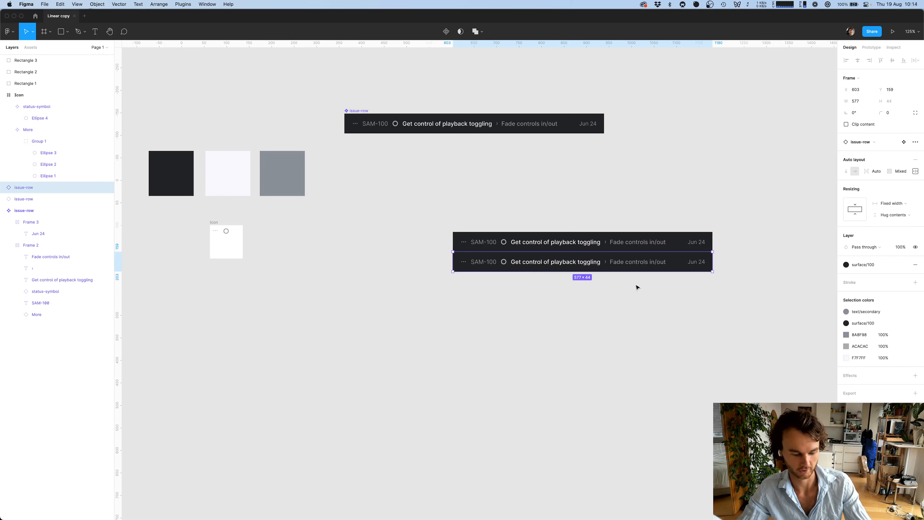
{"action": "key", "text": "super+Tab"}
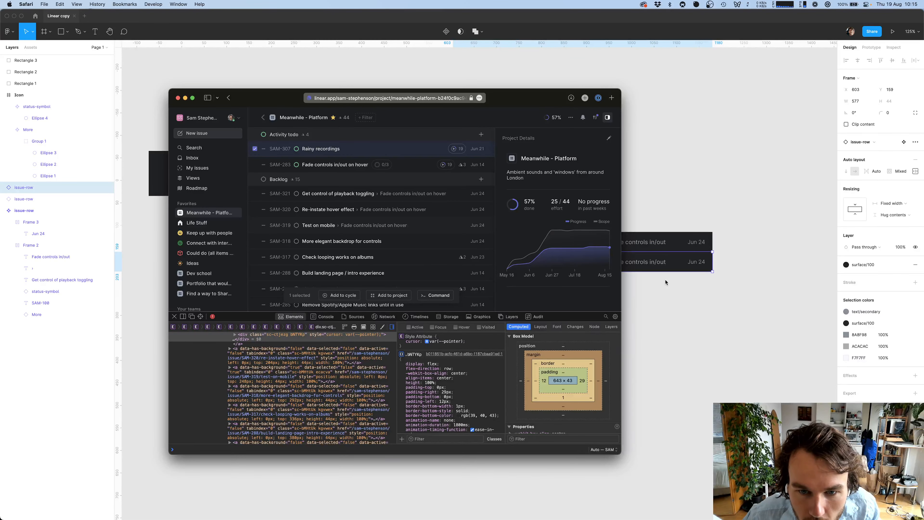
{"action": "key", "text": "super+Tab"}
Wrap the two stacked issue-row instances in a vertical auto layout frame
{"action": "left_click_drag", "start_coordinate": [499, 200], "coordinate": [666, 423]}
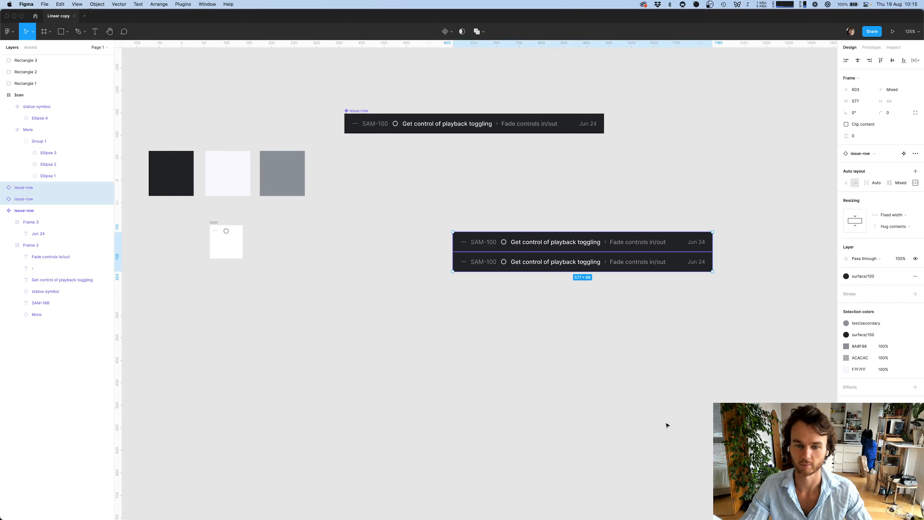
{"action": "left_click", "coordinate": [552, 284]}
{"action": "left_click_drag", "start_coordinate": [445, 215], "coordinate": [520, 296]}
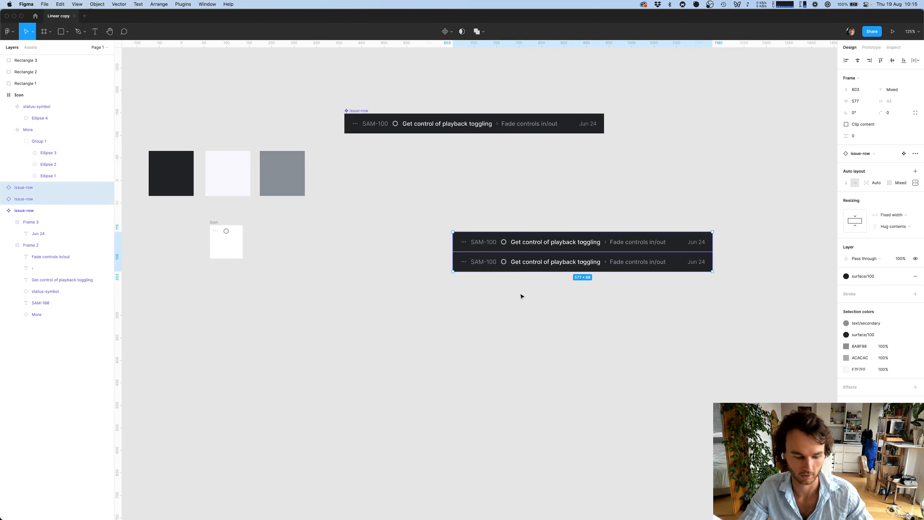
{"action": "key", "text": "shift+a"}
Duplicate an issue-row instance five times inside the auto layout frame to make a list of seven rows
{"action": "left_click", "coordinate": [515, 261]}
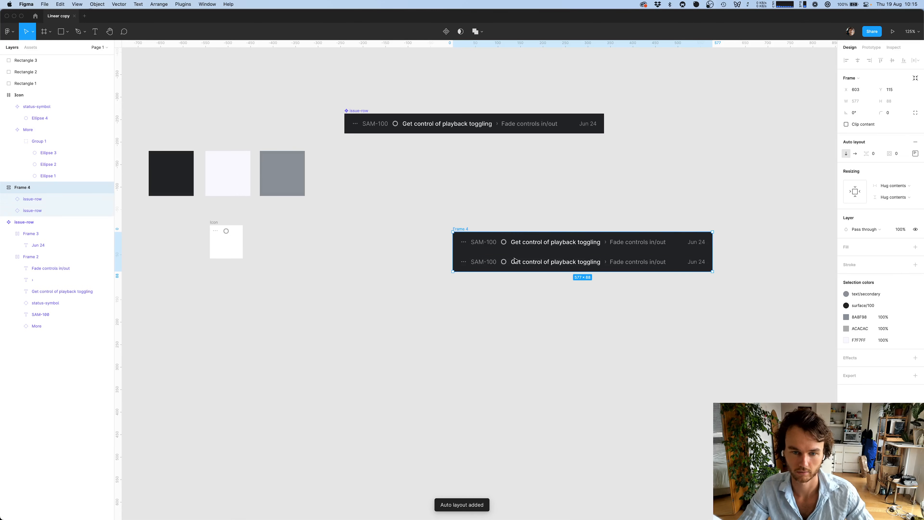
{"action": "key", "text": "super+d"}
{"action": "key", "text": "super+d"}
{"action": "key", "text": "super+d"}
{"action": "key", "text": "super+d"}
{"action": "key", "text": "super+d"}
{"action": "left_click", "coordinate": [374, 266]}
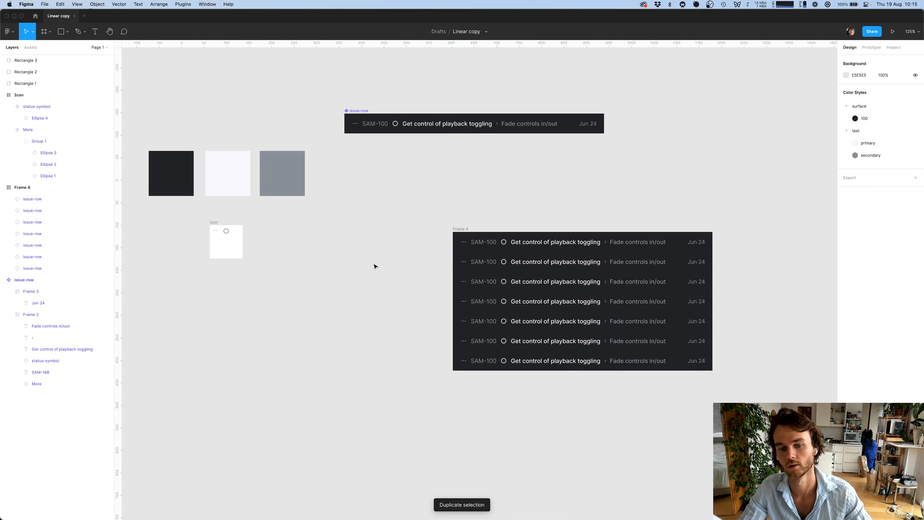
Compare with the Linear issue list in Safari, then return to Figma and duplicate the last row once more for eight rows
{"action": "scroll", "coordinate": [418, 345], "scroll_direction": "left", "scroll_amount": 1}
{"action": "key", "text": "super+Tab"}
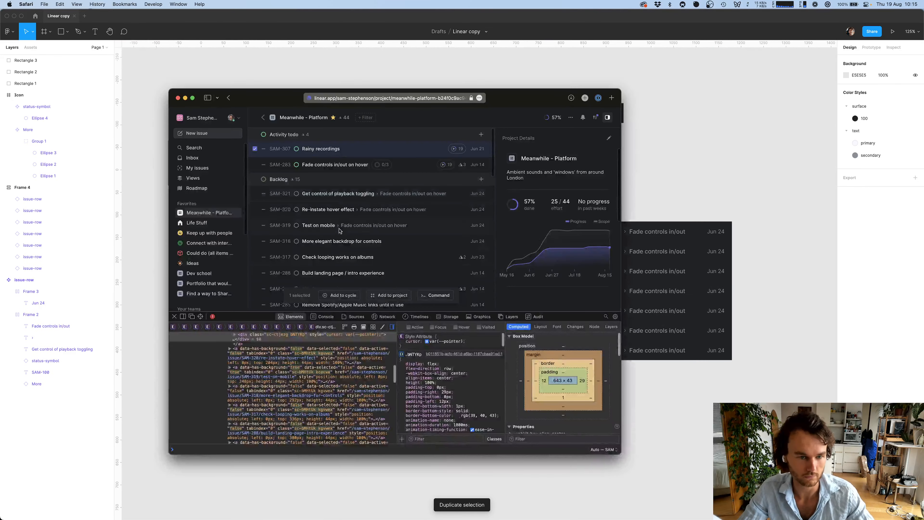
{"action": "scroll", "coordinate": [424, 219], "scroll_direction": "down", "scroll_amount": 3}
{"action": "key", "text": "super+Tab"}
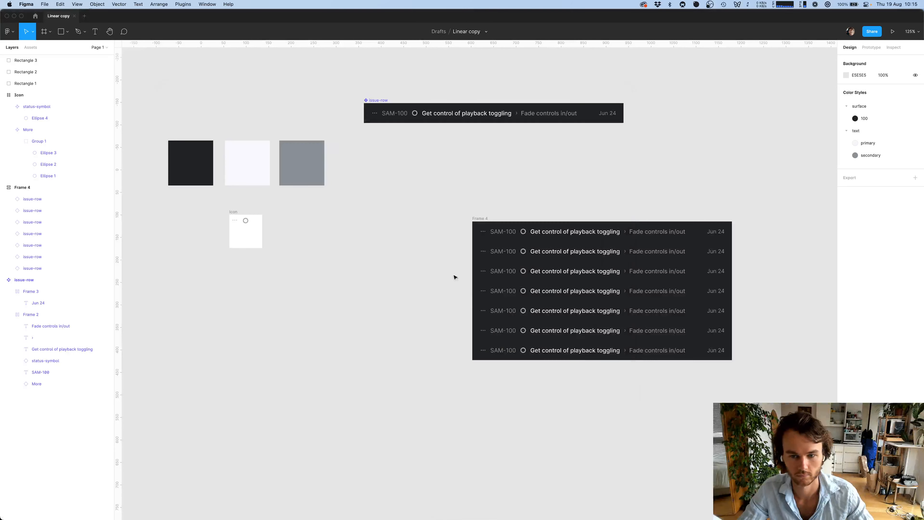
{"action": "left_click", "coordinate": [579, 357]}
{"action": "key", "text": "super+d"}
{"action": "left_click", "coordinate": [420, 398]}
{"action": "scroll", "coordinate": [421, 399], "scroll_direction": "right", "scroll_amount": 1}
{"action": "scroll", "coordinate": [420, 399], "scroll_direction": "up", "scroll_amount": 1}
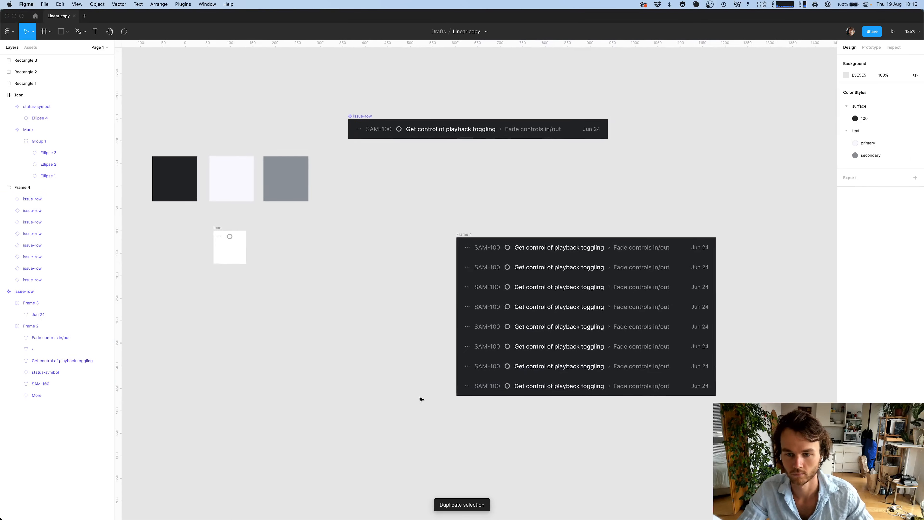
Glance at the Linear issue list in Safari, then back in Figma select all eight row titles and open the Content Reel plugin
{"action": "key", "text": "super+Tab"}
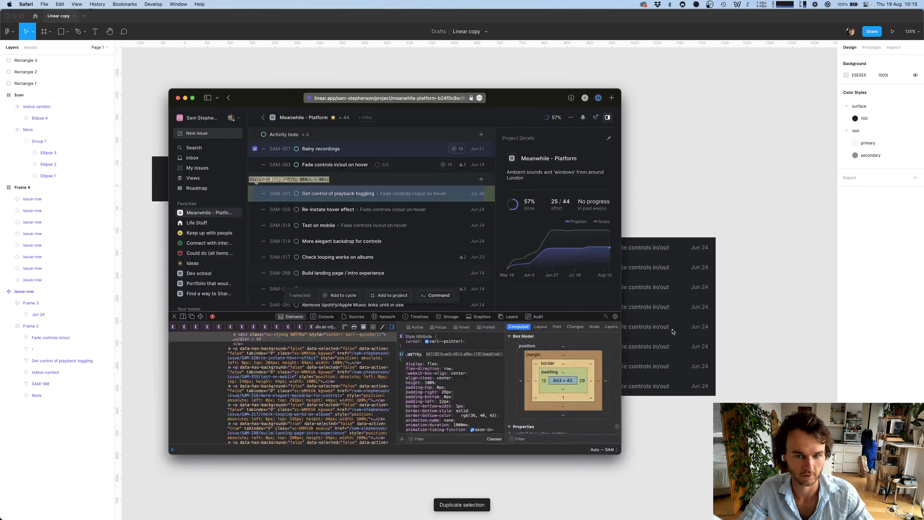
{"action": "key", "text": "super+Tab"}
{"action": "left_click_drag", "start_coordinate": [554, 252], "coordinate": [571, 432]}
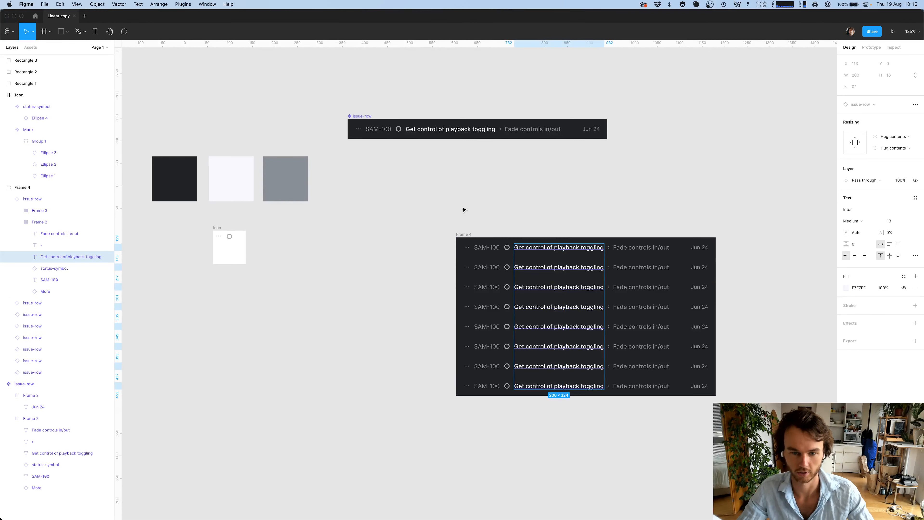
{"action": "left_click", "coordinate": [167, 5]}
{"action": "mouse_move", "coordinate": [183, 5]}
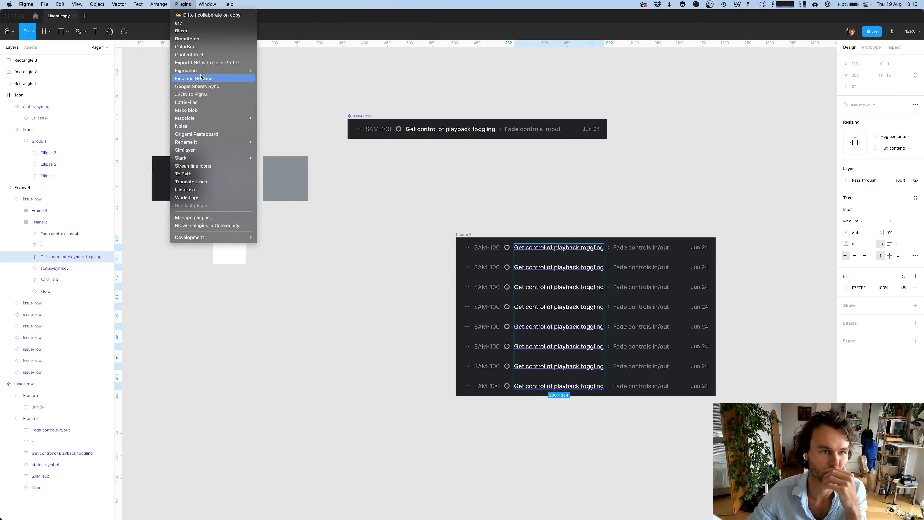
{"action": "left_click", "coordinate": [196, 54]}
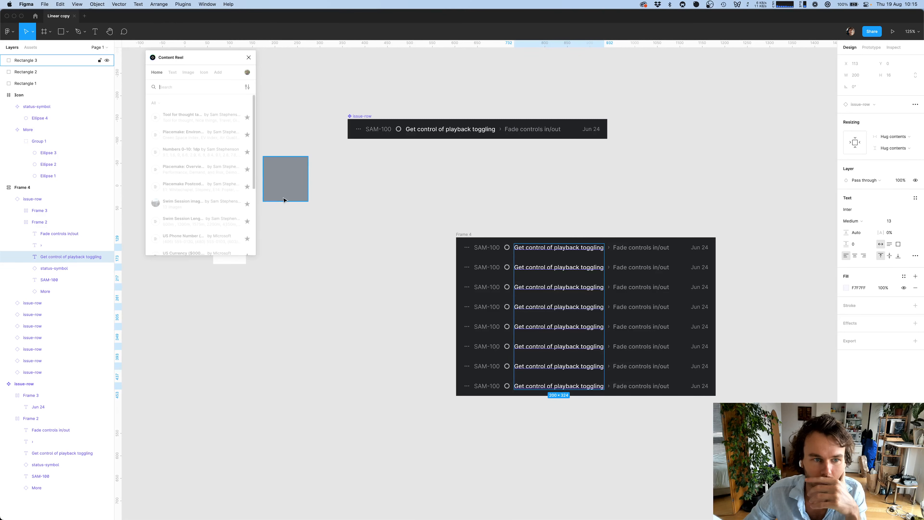
Fill the selected issue titles with random text from the Fake company names set, applying it twice to reshuffle
{"action": "scroll", "coordinate": [225, 218], "scroll_direction": "down", "scroll_amount": 5}
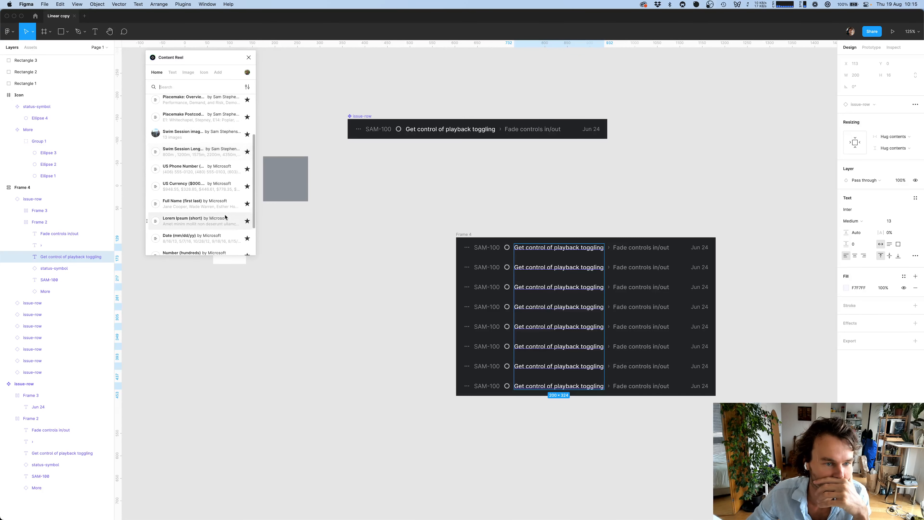
{"action": "scroll", "coordinate": [211, 226], "scroll_direction": "up", "scroll_amount": 5}
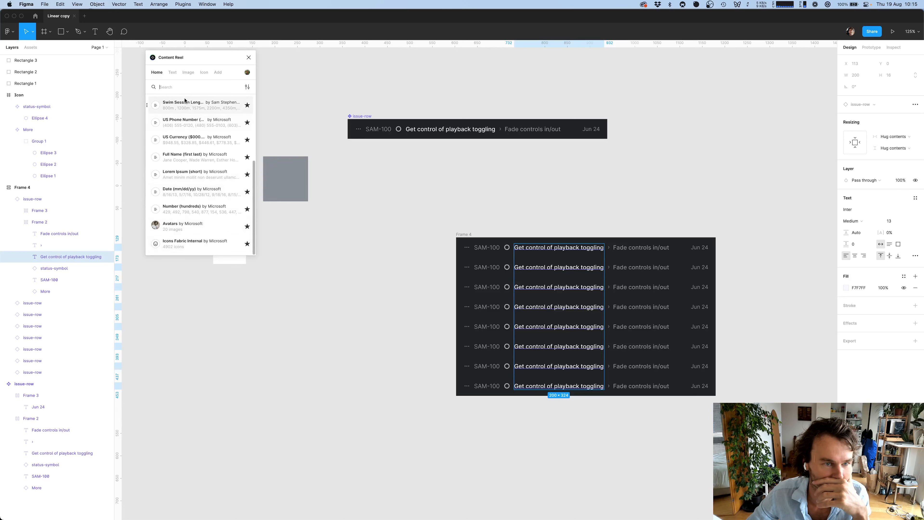
{"action": "left_click", "coordinate": [173, 72]}
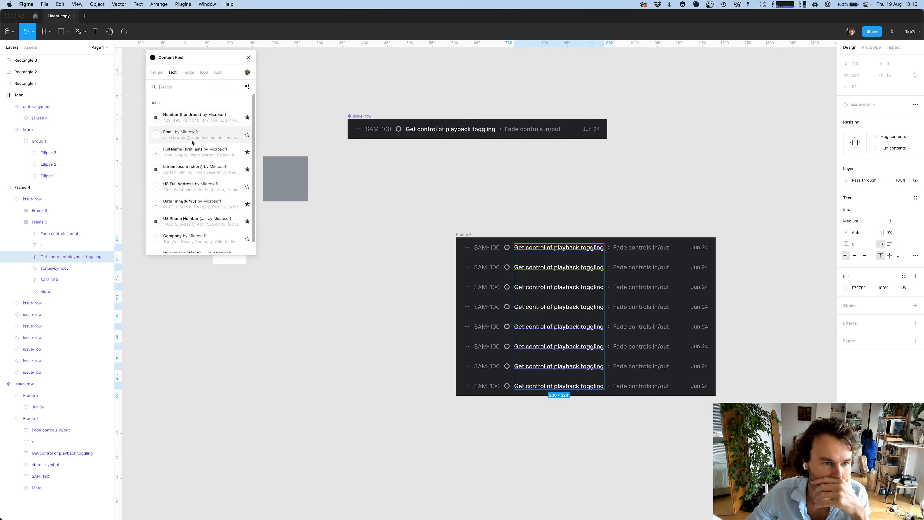
{"action": "scroll", "coordinate": [195, 148], "scroll_direction": "down", "scroll_amount": 2}
{"action": "scroll", "coordinate": [194, 147], "scroll_direction": "down", "scroll_amount": 10}
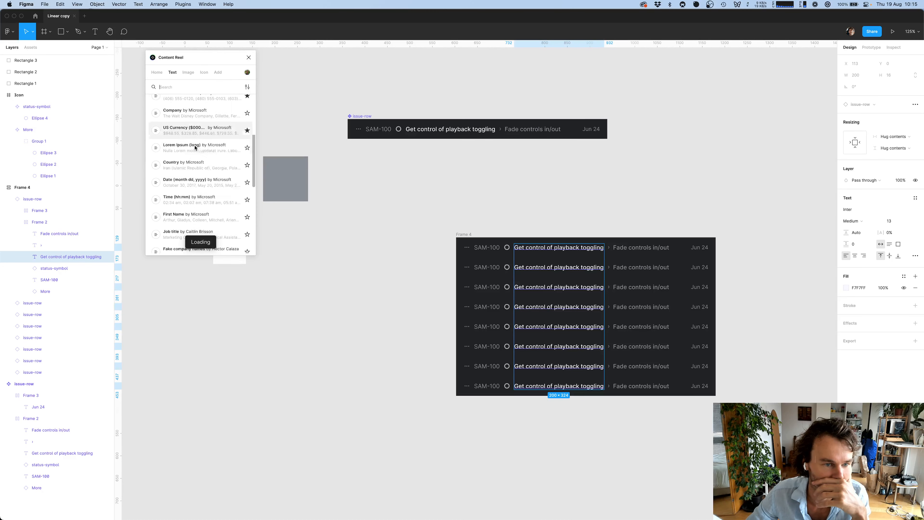
{"action": "scroll", "coordinate": [194, 148], "scroll_direction": "down", "scroll_amount": 4}
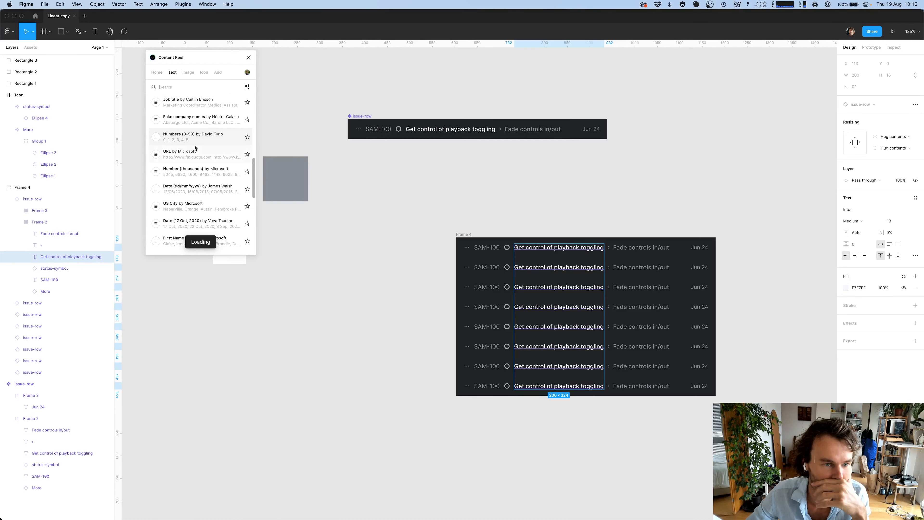
{"action": "scroll", "coordinate": [195, 147], "scroll_direction": "up", "scroll_amount": 6}
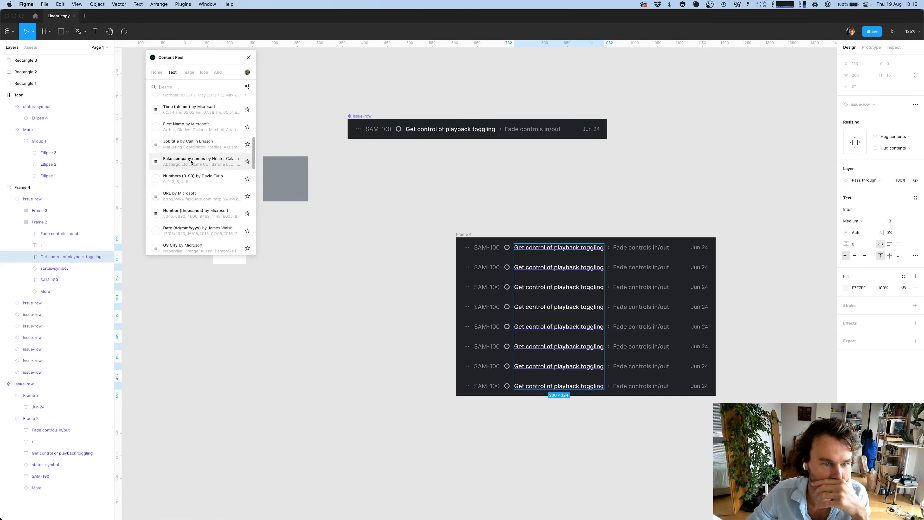
{"action": "left_click", "coordinate": [191, 163]}
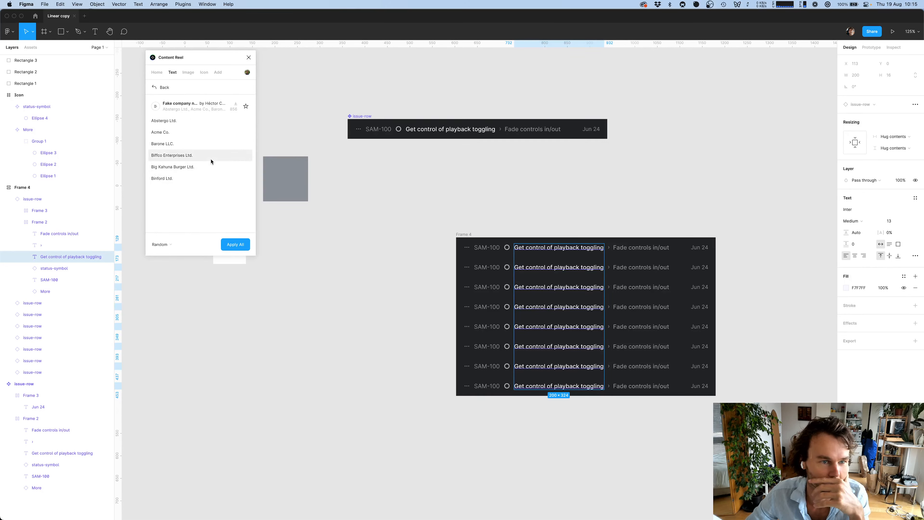
{"action": "left_click", "coordinate": [235, 245]}
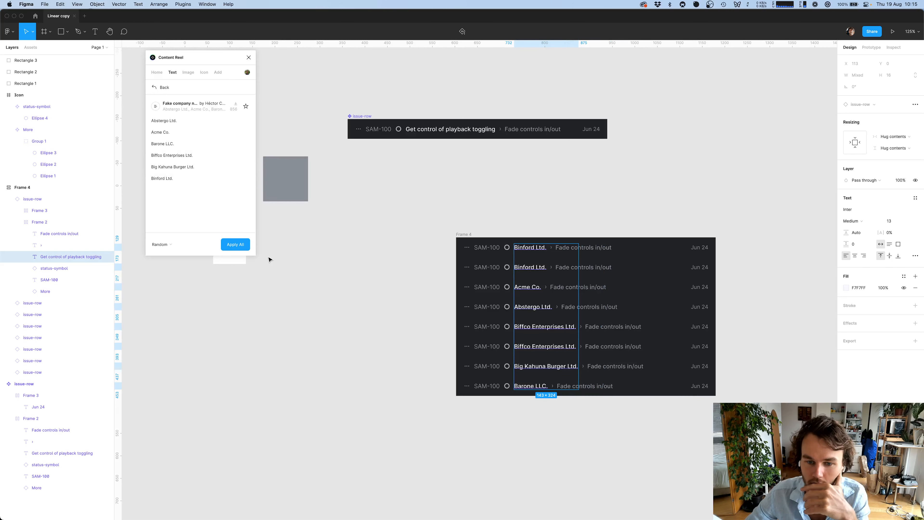
{"action": "left_click", "coordinate": [245, 247]}
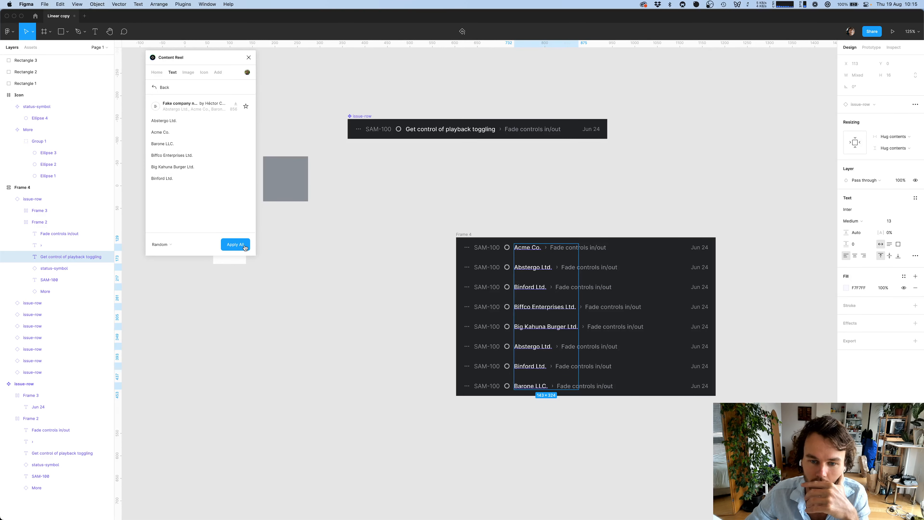
{"action": "left_click", "coordinate": [371, 350]}
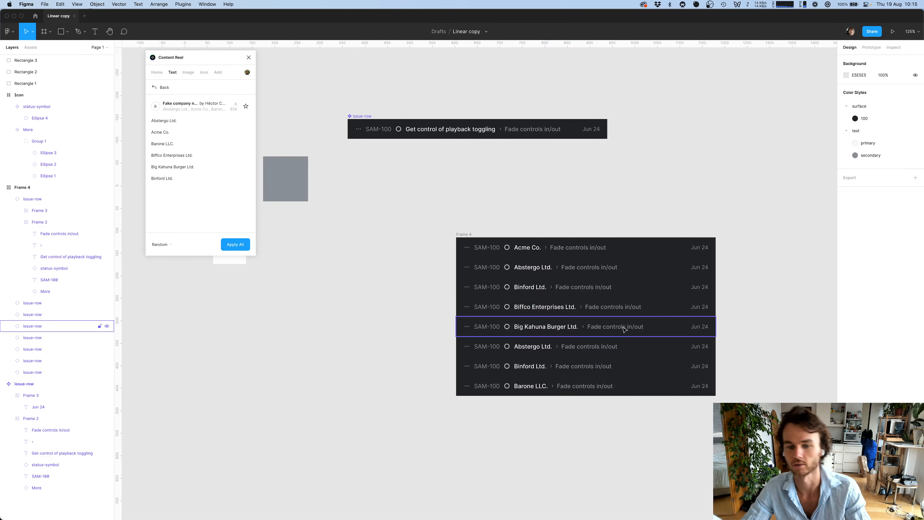
{"action": "double_click", "coordinate": [595, 290]}
{"action": "double_click", "coordinate": [594, 289]}
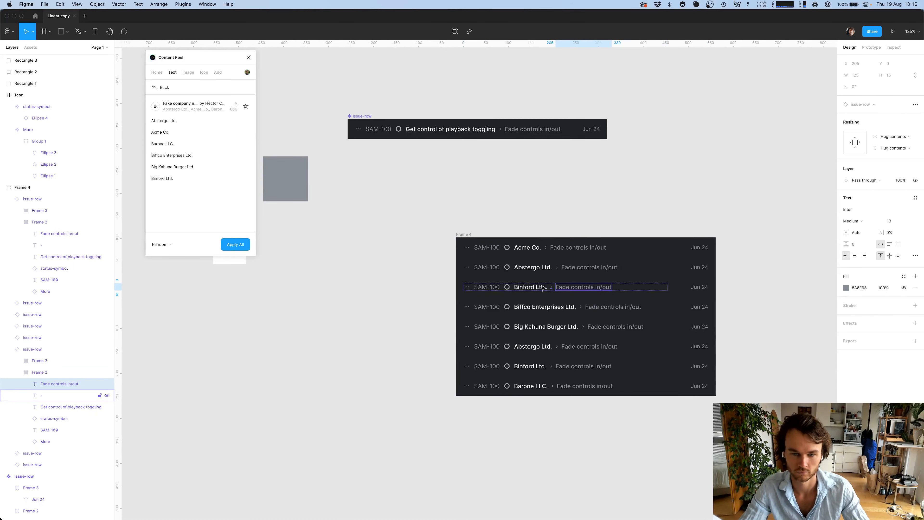
{"action": "left_click", "coordinate": [551, 287], "text": "shift"}
{"action": "left_click", "coordinate": [596, 307], "text": "shift"}
{"action": "left_click", "coordinate": [596, 307], "text": "shift"}
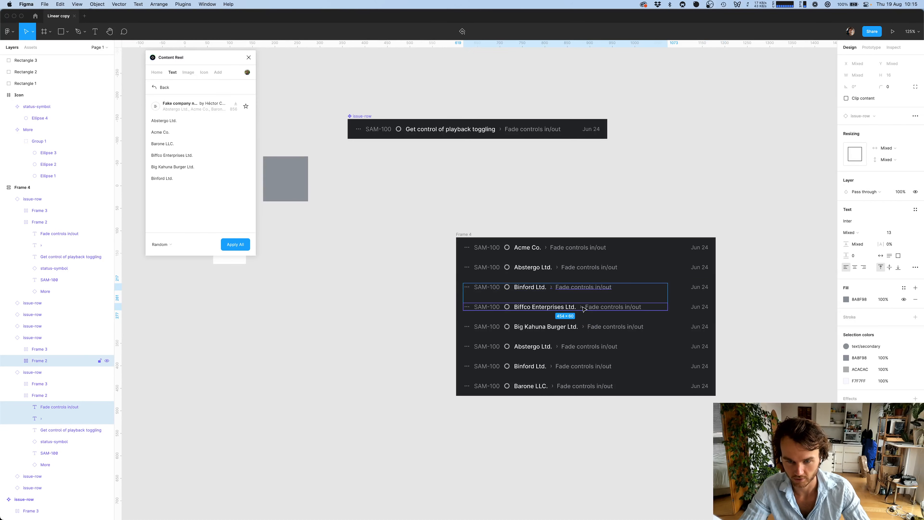
{"action": "left_click", "coordinate": [554, 164]}
Reposition the main issue-row component slightly up and right, and add a second variant to it
{"action": "scroll", "coordinate": [379, 161], "scroll_direction": "up", "scroll_amount": 2}
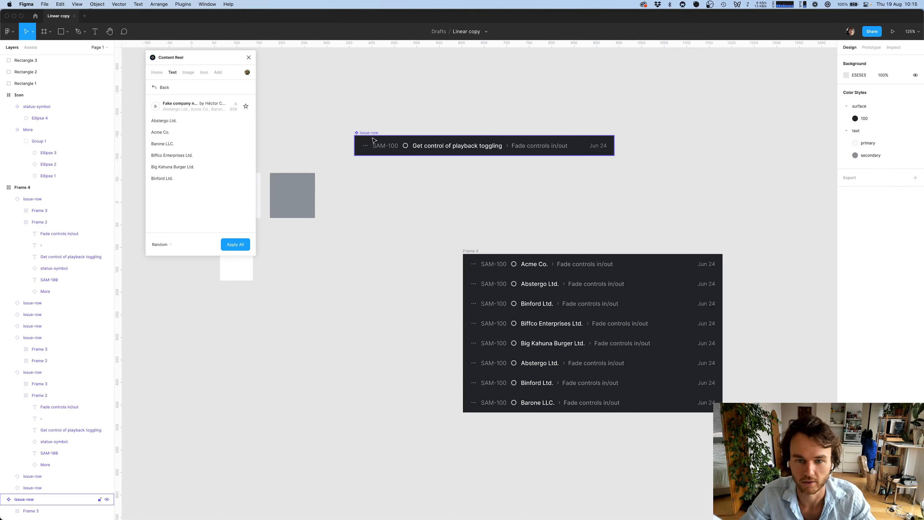
{"action": "left_click_drag", "start_coordinate": [369, 132], "coordinate": [386, 120]}
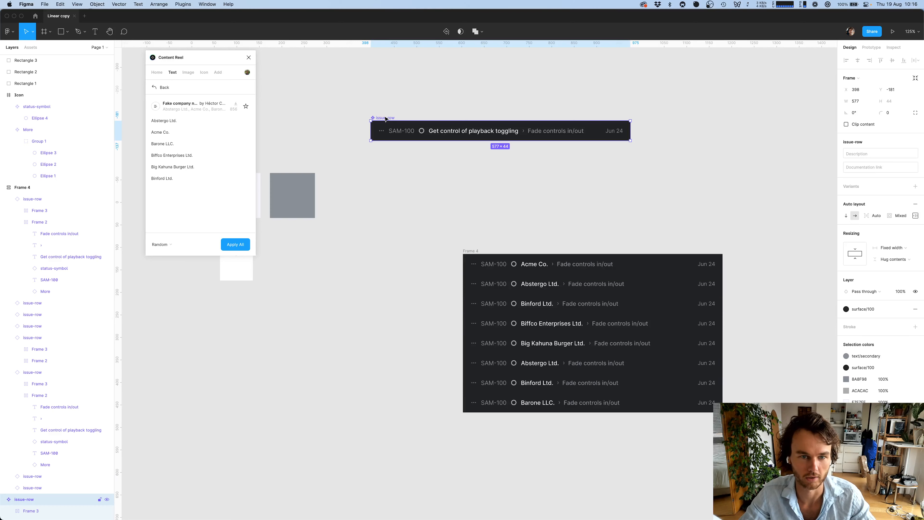
{"action": "left_click", "coordinate": [916, 187]}
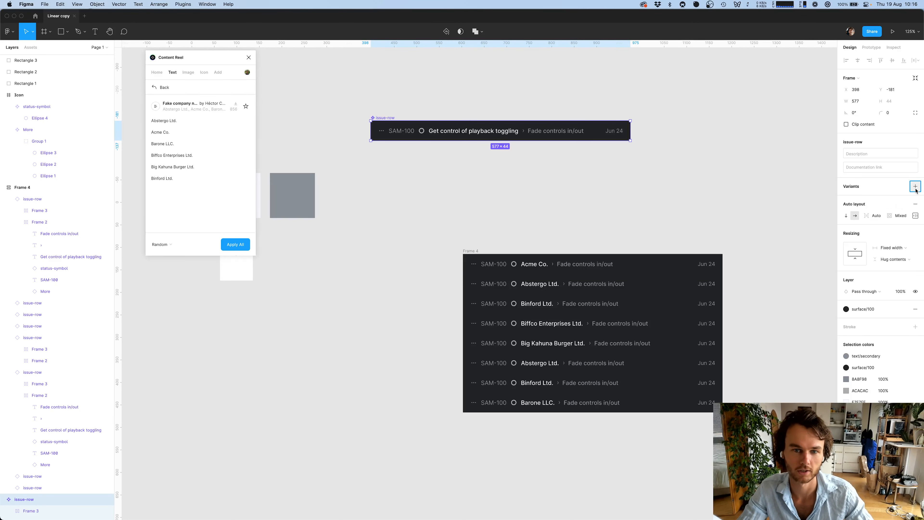
{"action": "left_click", "coordinate": [448, 194]}
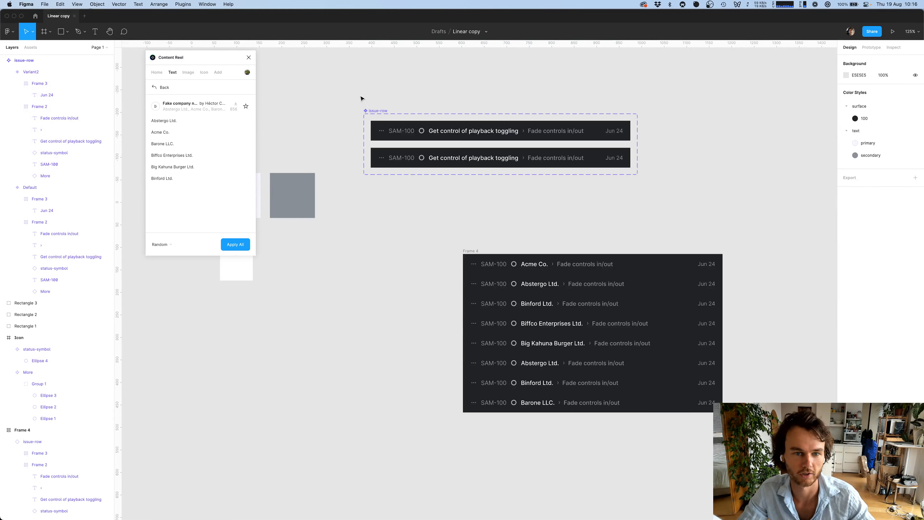
Rename the issue-row component set's variant property to hasParent
{"action": "left_click", "coordinate": [375, 111]}
{"action": "left_click", "coordinate": [866, 200]}
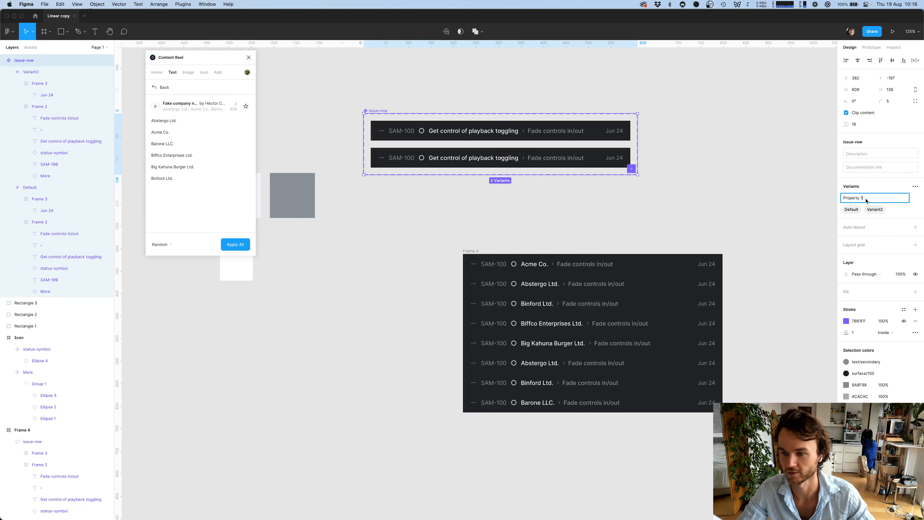
{"action": "type", "text": "has"}
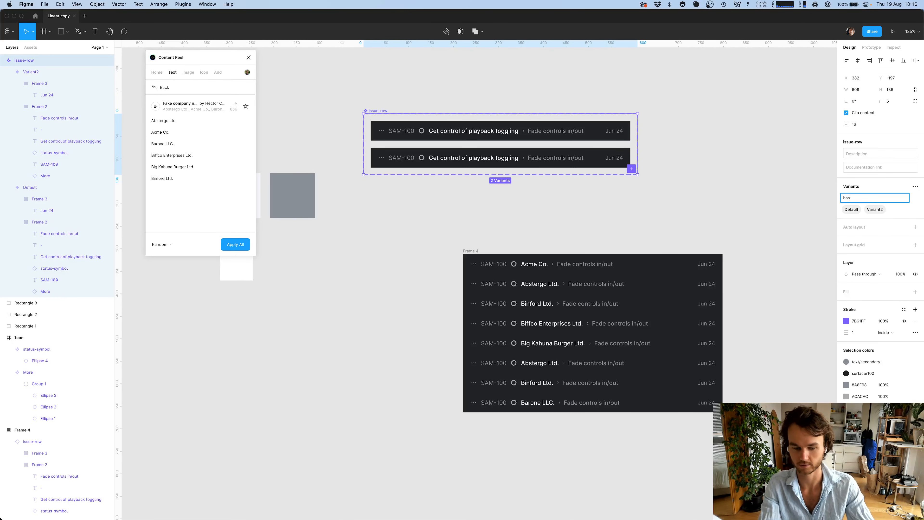
{"action": "type", "text": "Parent"}
{"action": "key", "text": "Return"}
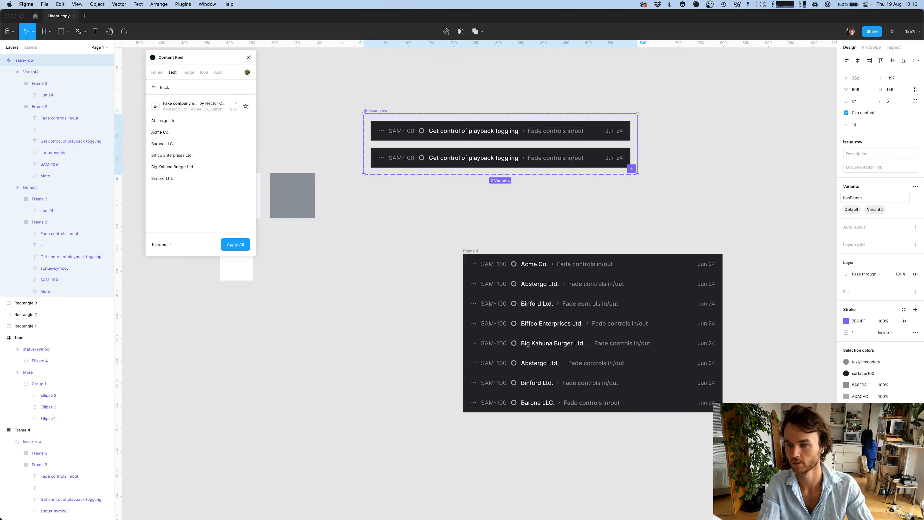
Rename the hasParent values Default and Variant2 to false and true
{"action": "left_click", "coordinate": [851, 209]}
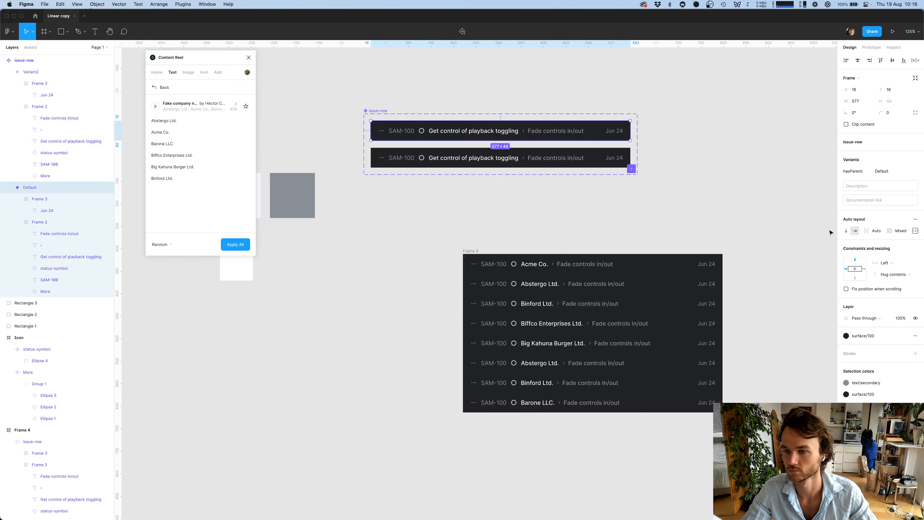
{"action": "left_click", "coordinate": [718, 182]}
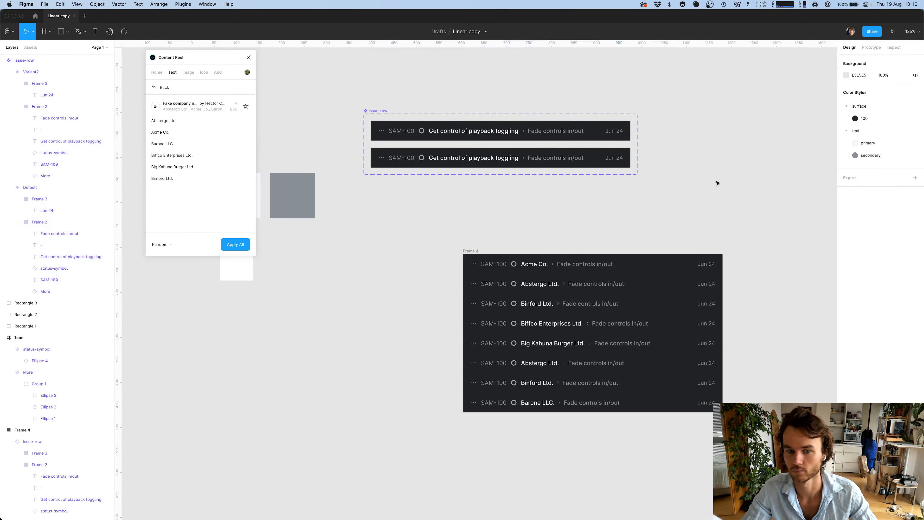
{"action": "left_click", "coordinate": [373, 119]}
{"action": "double_click", "coordinate": [852, 209]}
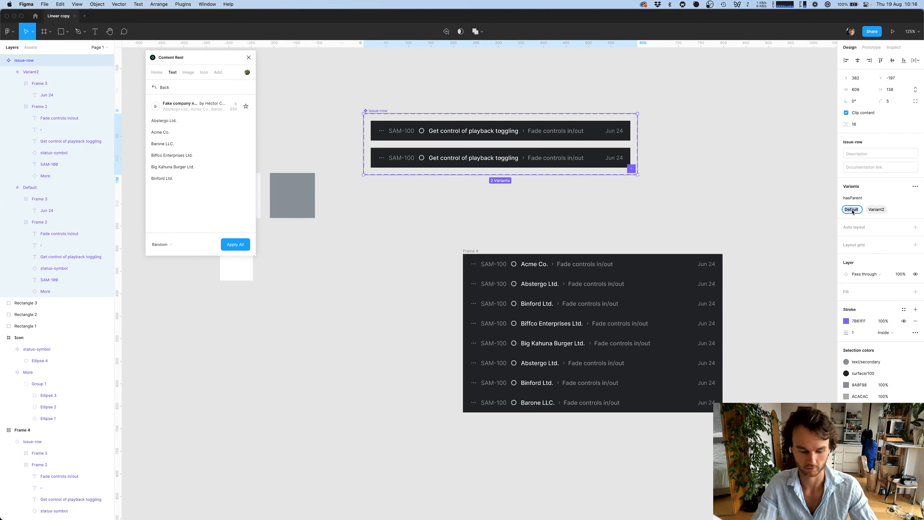
{"action": "type", "text": "false"}
{"action": "key", "text": "Return"}
{"action": "double_click", "coordinate": [868, 211]}
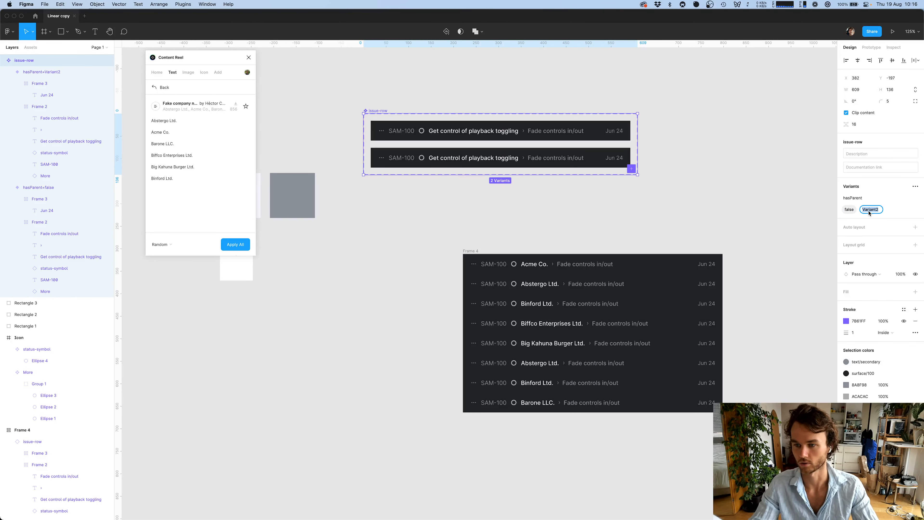
{"action": "type", "text": "true"}
{"action": "key", "text": "Return"}
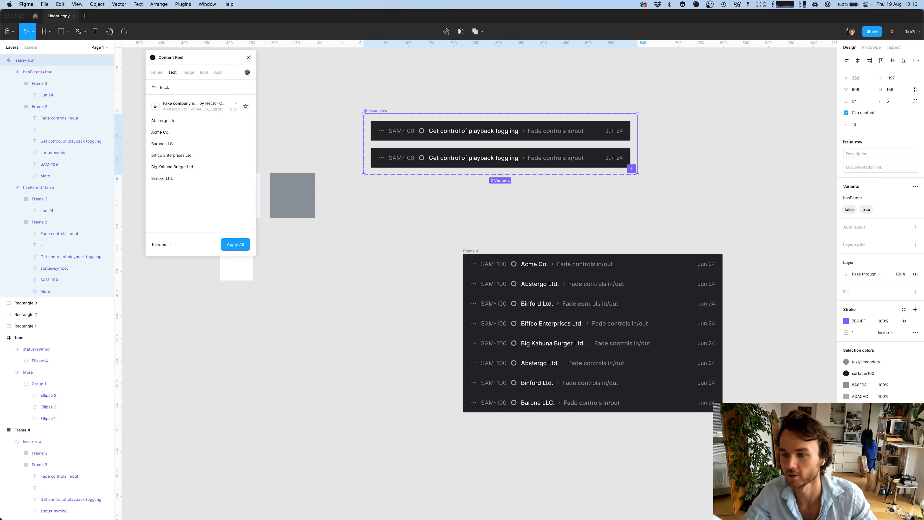
Select the third issue row in the list to check its hasParent toggle
{"action": "left_click", "coordinate": [618, 202]}
{"action": "left_click", "coordinate": [502, 132]}
{"action": "left_click", "coordinate": [525, 305]}
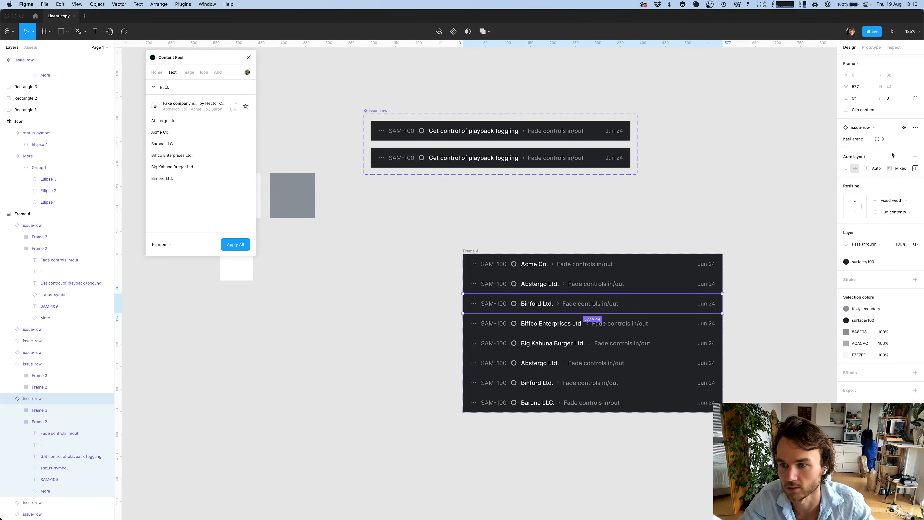
Hide the chevron separator and the "Fade controls in/out" parent text in the hasParent=false variant
{"action": "left_click", "coordinate": [480, 160]}
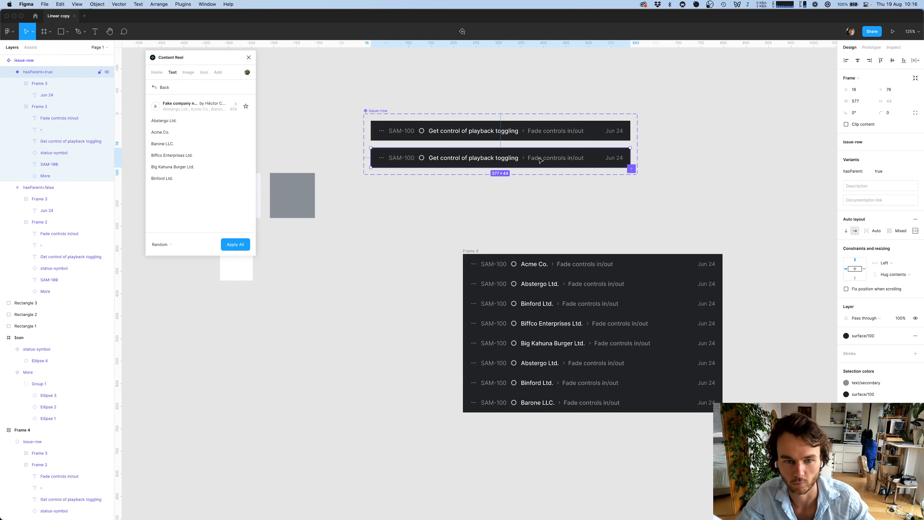
{"action": "left_click", "coordinate": [535, 129]}
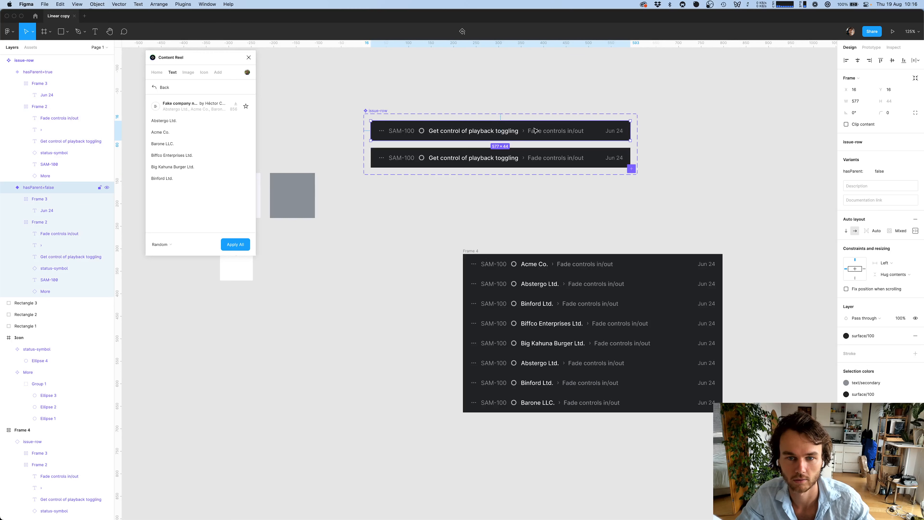
{"action": "double_click", "coordinate": [531, 130]}
{"action": "double_click", "coordinate": [523, 131]}
{"action": "left_click", "coordinate": [533, 132], "text": "shift"}
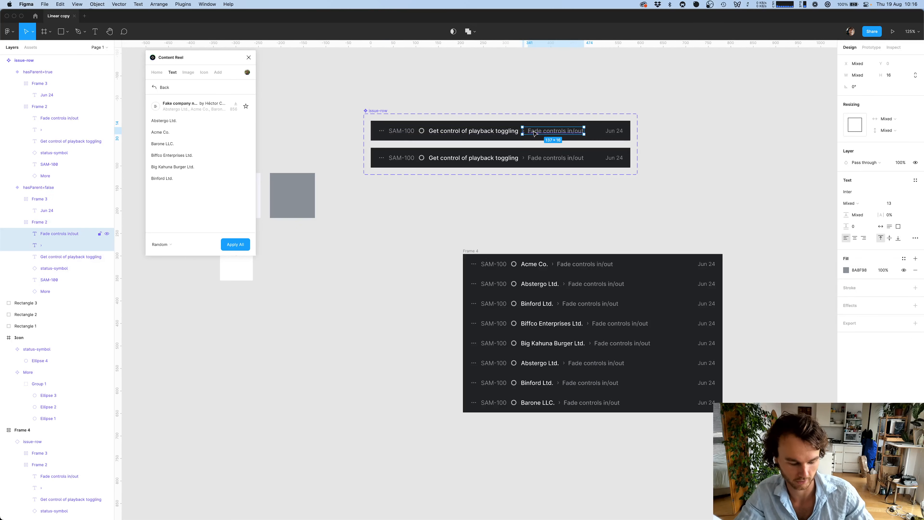
{"action": "key", "text": "super+shift+h"}
{"action": "left_click", "coordinate": [683, 194]}
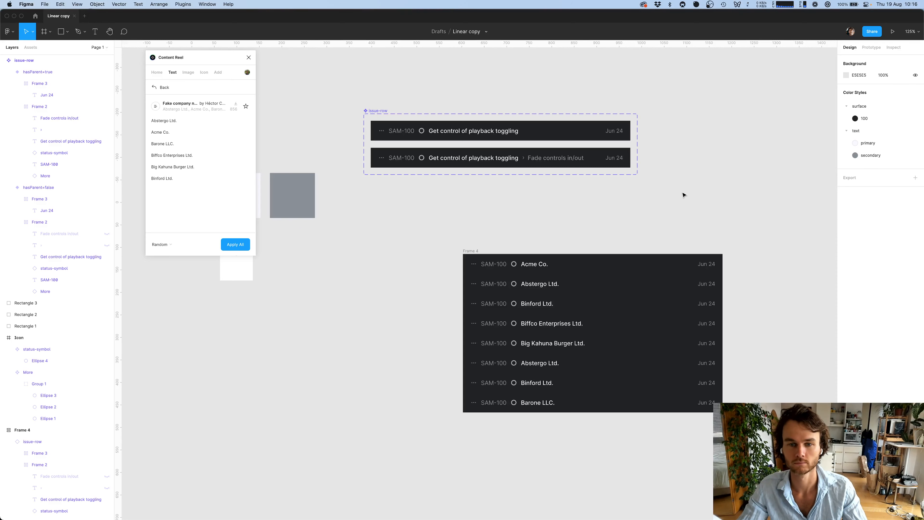
Turn on hasParent for the first, second, fourth and seventh issue rows in the list
{"action": "left_click", "coordinate": [582, 283]}
{"action": "left_click", "coordinate": [559, 268], "text": "shift"}
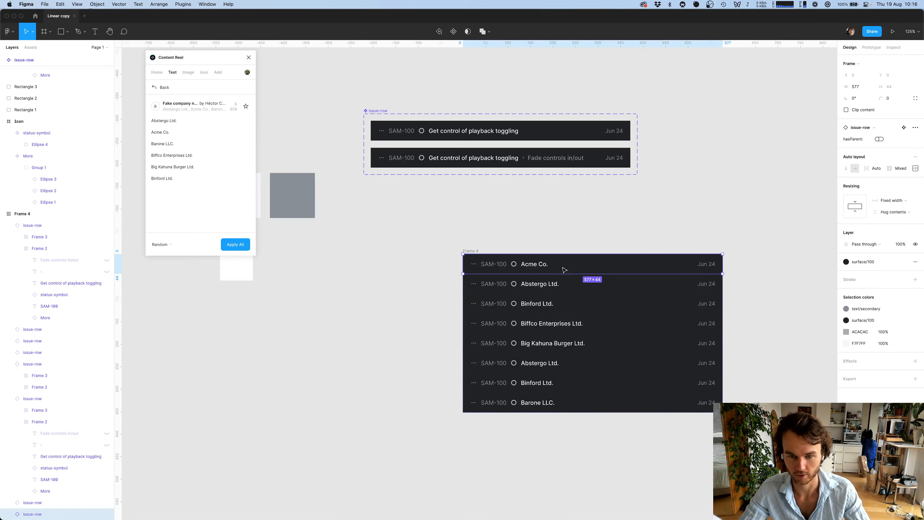
{"action": "left_click", "coordinate": [560, 325], "text": "shift"}
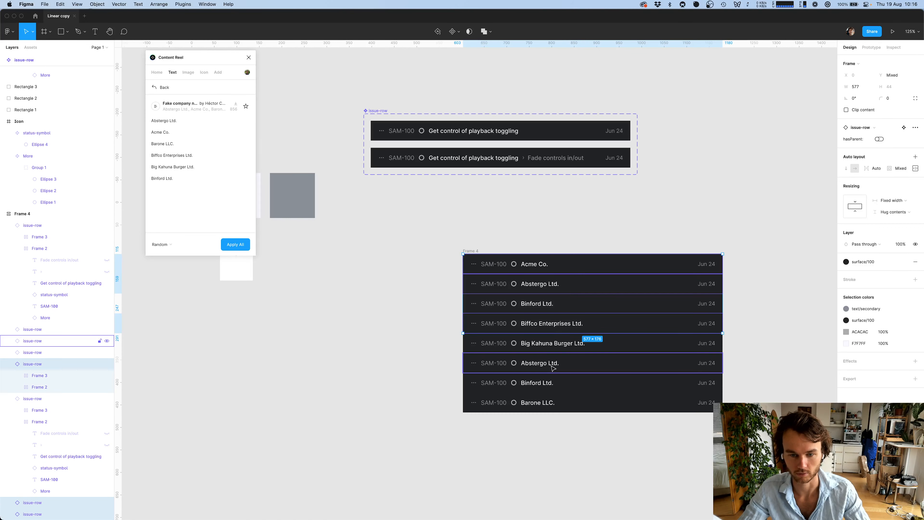
{"action": "left_click", "coordinate": [554, 383], "text": "shift"}
{"action": "left_click", "coordinate": [880, 139]}
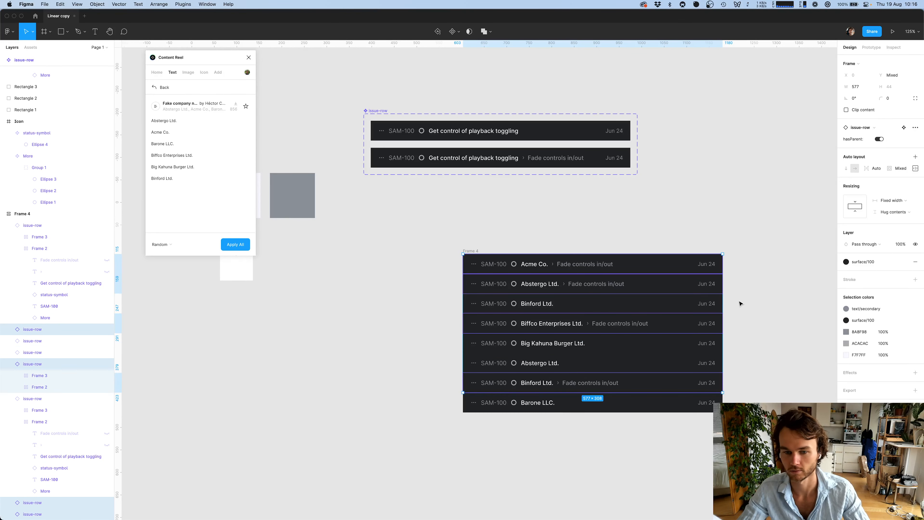
{"action": "left_click", "coordinate": [744, 309]}
Switch to Safari to examine the group headers and issue rows in Linear's list, and return to Figma
{"action": "scroll", "coordinate": [746, 310], "scroll_direction": "down", "scroll_amount": 3}
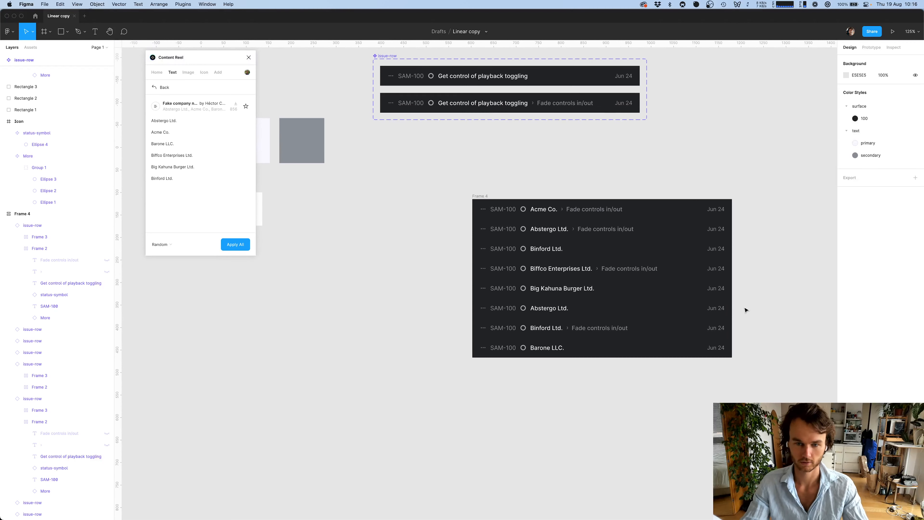
{"action": "scroll", "coordinate": [757, 334], "scroll_direction": "down", "scroll_amount": 5}
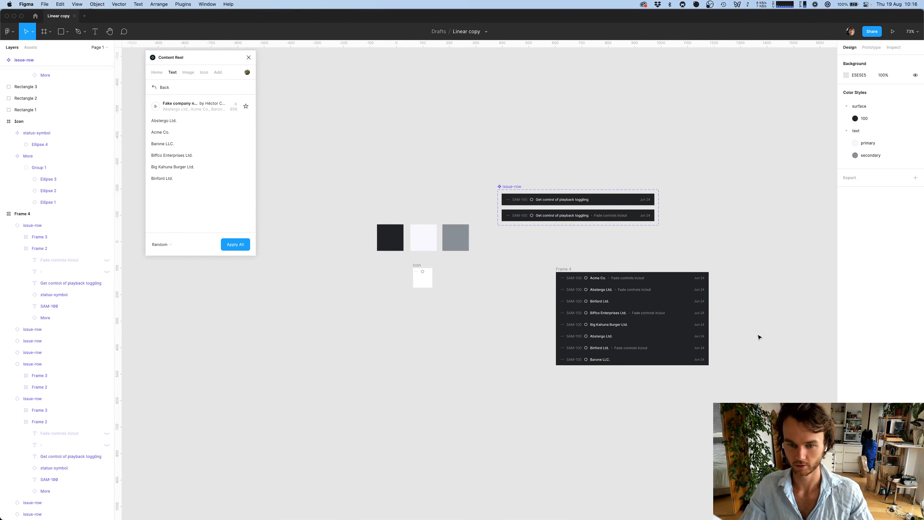
{"action": "scroll", "coordinate": [759, 336], "scroll_direction": "right", "scroll_amount": 2}
{"action": "scroll", "coordinate": [758, 337], "scroll_direction": "down", "scroll_amount": 1}
{"action": "scroll", "coordinate": [759, 337], "scroll_direction": "right", "scroll_amount": 2}
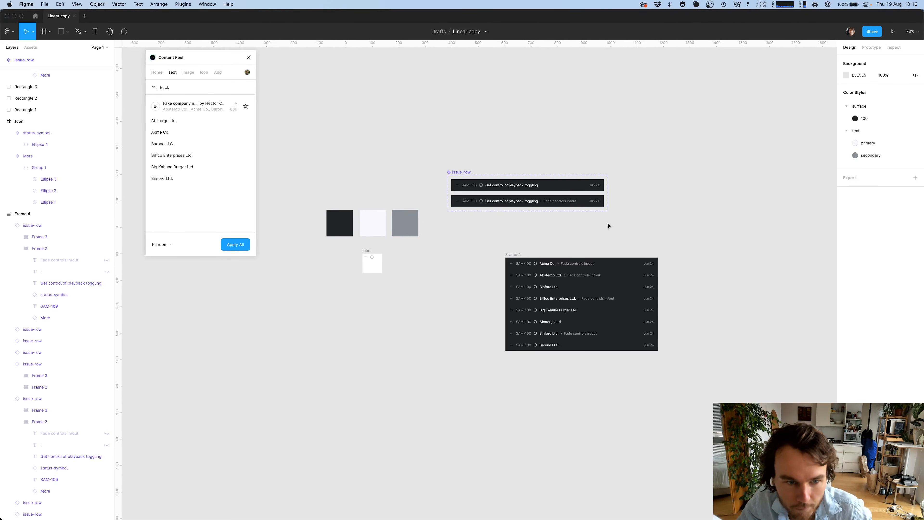
{"action": "key", "text": "super+Tab"}
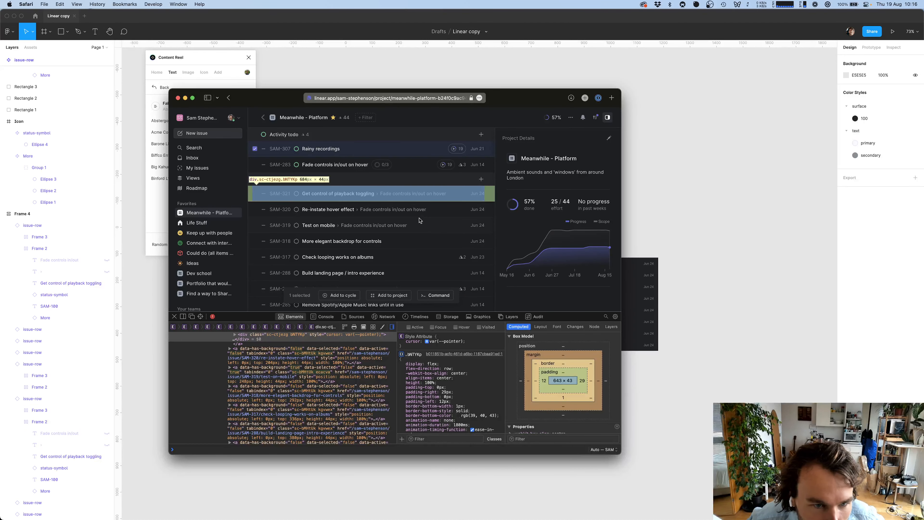
{"action": "scroll", "coordinate": [404, 248], "scroll_direction": "down", "scroll_amount": 4}
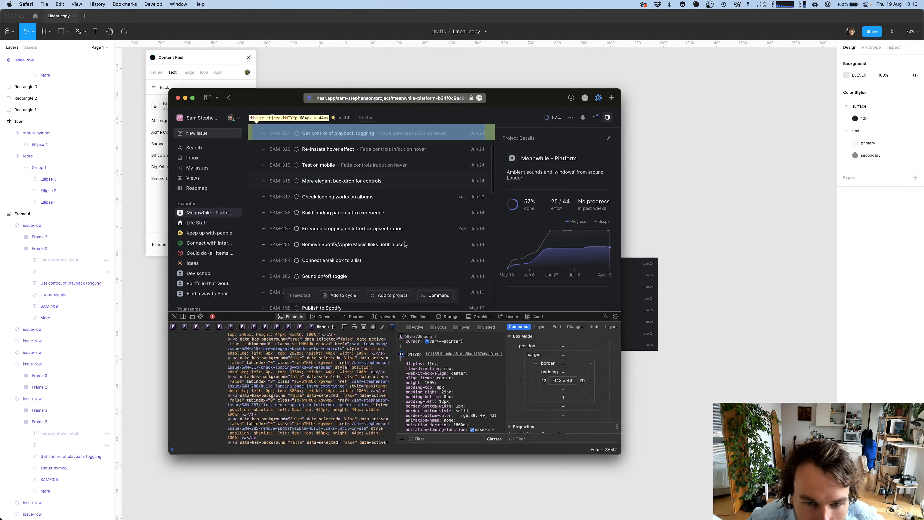
{"action": "scroll", "coordinate": [404, 241], "scroll_direction": "up", "scroll_amount": 3}
{"action": "scroll", "coordinate": [405, 244], "scroll_direction": "up", "scroll_amount": 1}
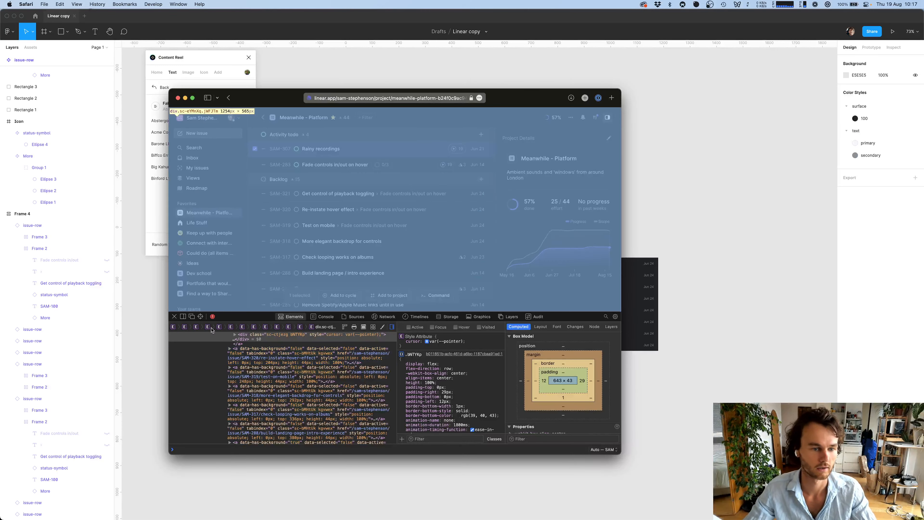
{"action": "key", "text": "super+Tab"}
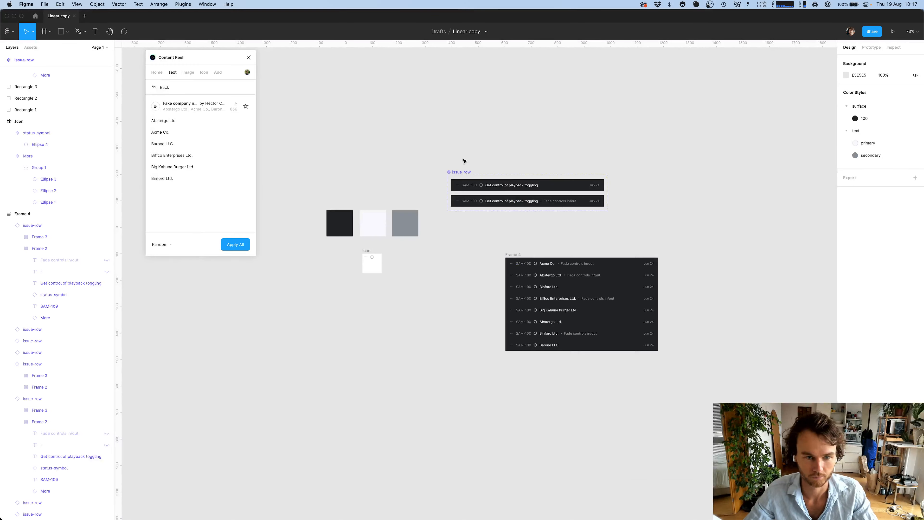
Move the issue list frame down to Y 219 to leave room above it, checking Linear's layout in Safari
{"action": "left_click", "coordinate": [522, 284]}
{"action": "key", "text": "super+Tab"}
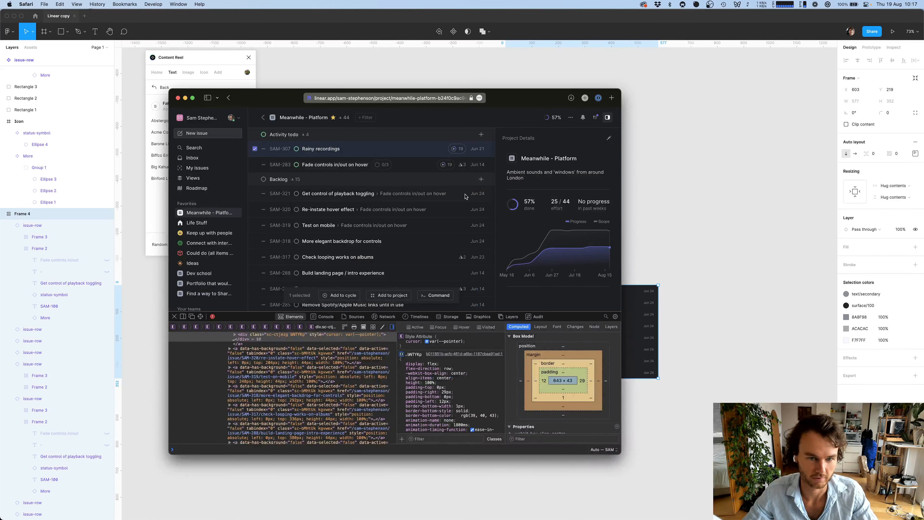
{"action": "key", "text": "super+Tab"}
Add a "Backlog" text label above the issue list frame and compare it with Linear's group header in Safari
{"action": "scroll", "coordinate": [588, 278], "scroll_direction": "up", "scroll_amount": 5}
{"action": "key", "text": "t"}
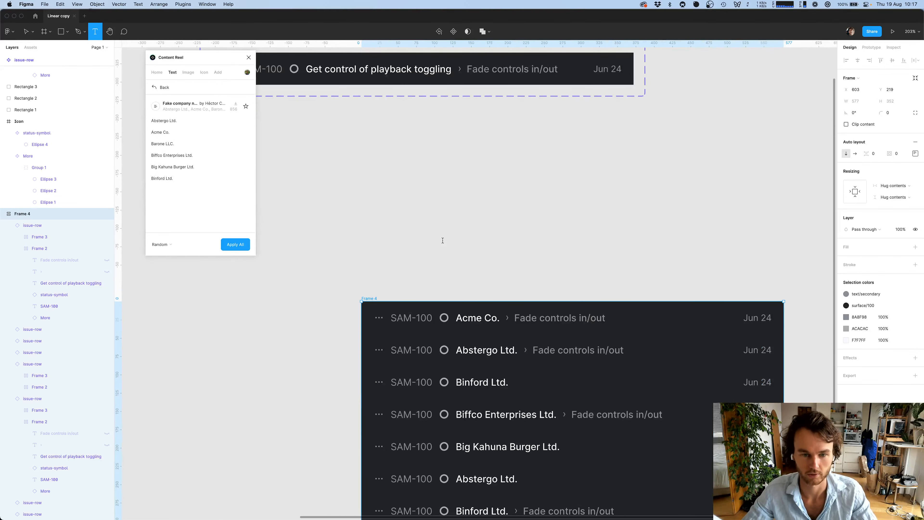
{"action": "left_click", "coordinate": [414, 239]}
{"action": "type", "text": "Backlog"}
{"action": "key", "text": "Escape"}
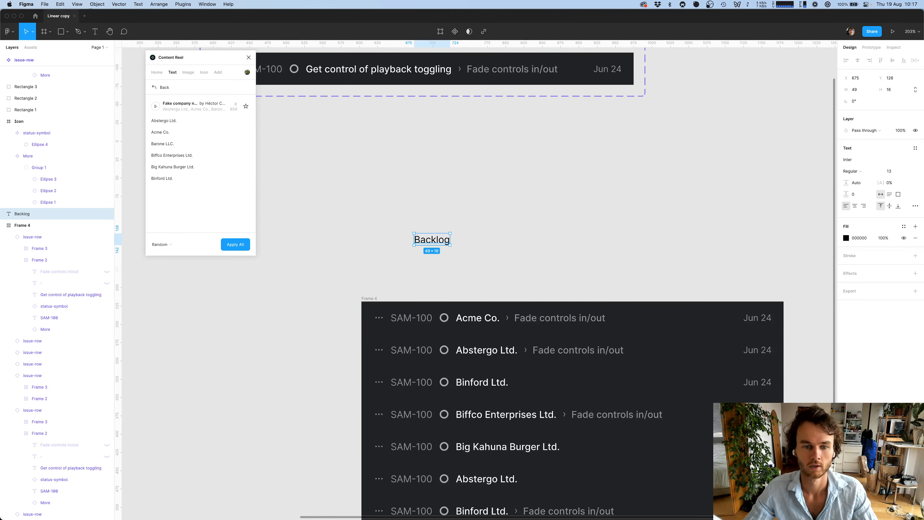
{"action": "key", "text": "super+Tab"}
{"action": "key", "text": "super+Tab"}
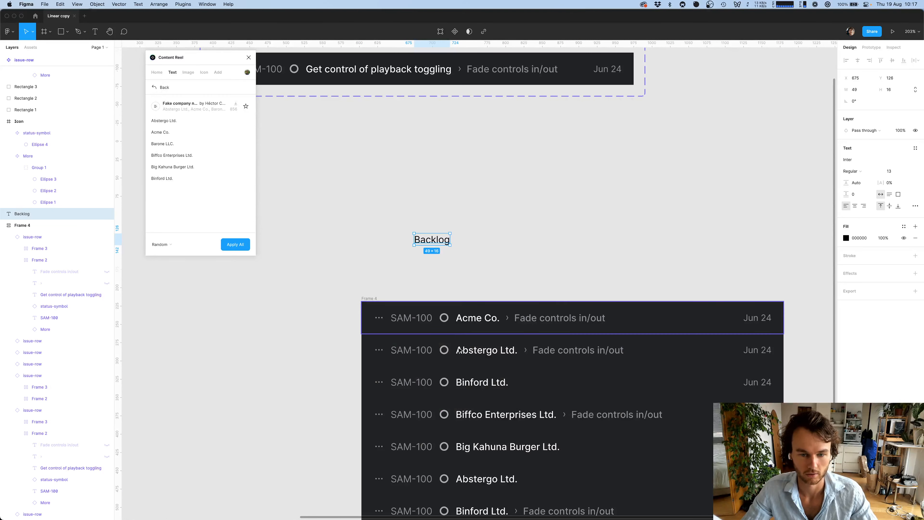
{"action": "key", "text": "super+Tab"}
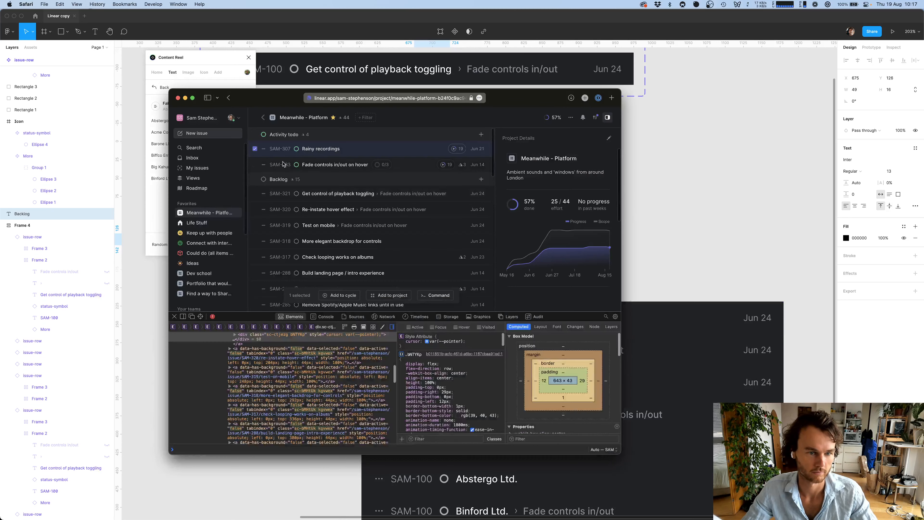
{"action": "key", "text": "super+Tab"}
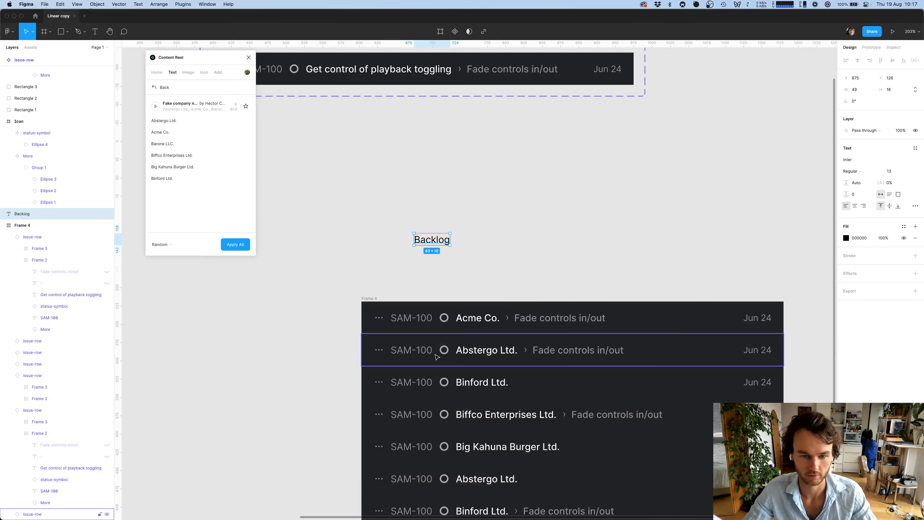
Try to pull the status symbol out of the first issue row to sit beside the Backlog label
{"action": "left_click", "coordinate": [441, 323], "text": "super"}
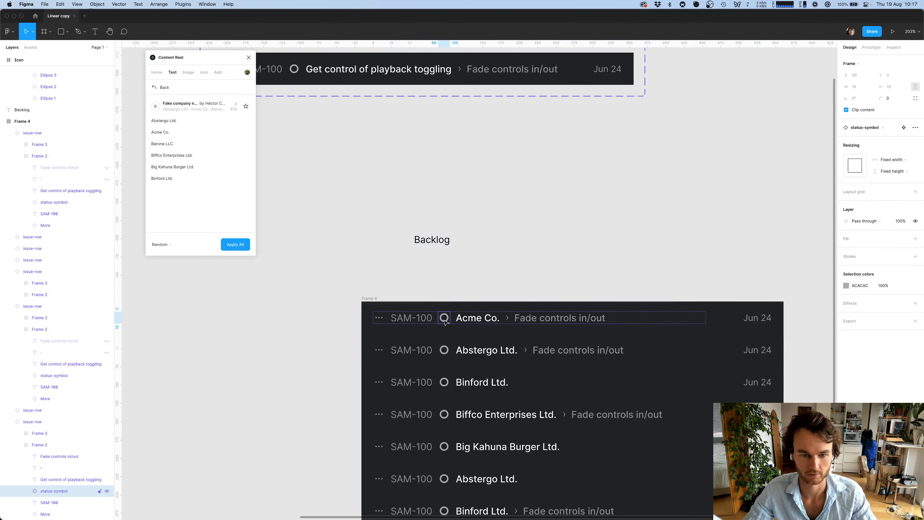
{"action": "left_click_drag", "start_coordinate": [445, 321], "coordinate": [396, 240]}
{"action": "key", "text": "super+z"}
{"action": "left_click", "coordinate": [417, 284]}
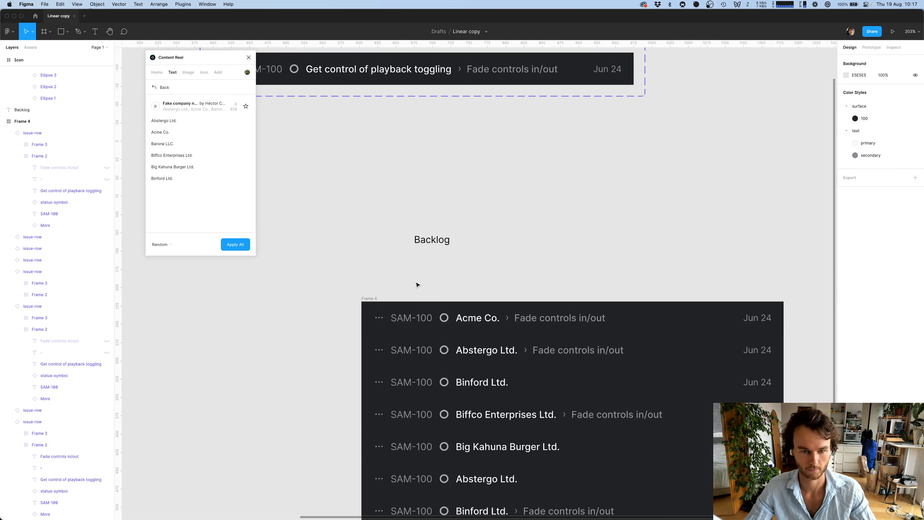
Insert an instance of the local status-symbol component and place it just left of the Backlog label
{"action": "key", "text": "shift+i"}
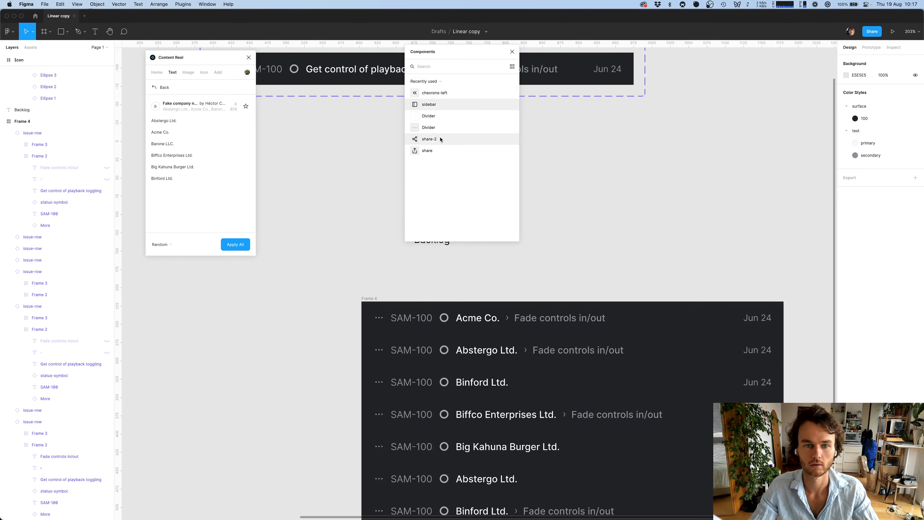
{"action": "left_click", "coordinate": [444, 82]}
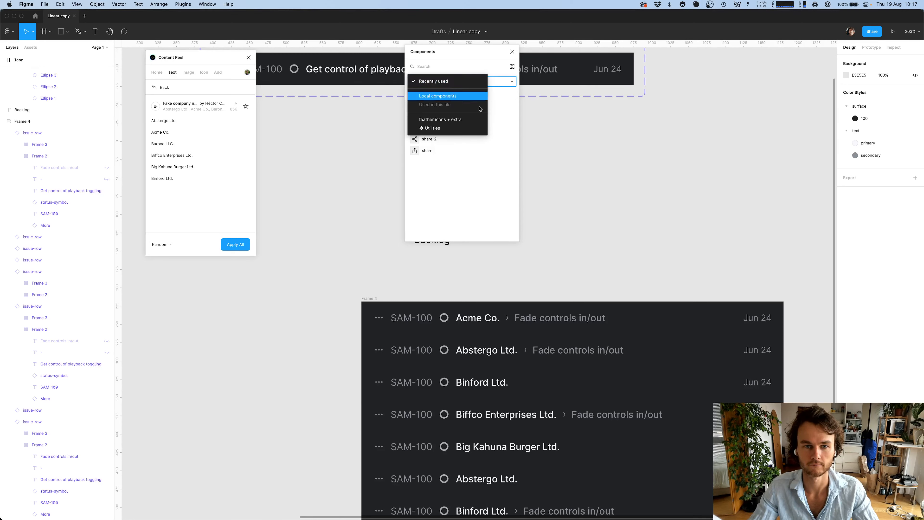
{"action": "left_click", "coordinate": [473, 97]}
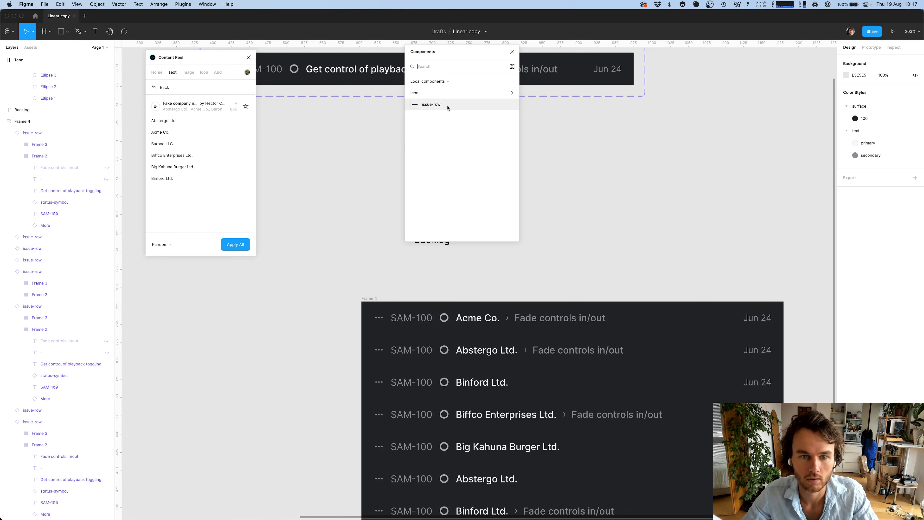
{"action": "left_click", "coordinate": [448, 96]}
{"action": "left_click", "coordinate": [439, 114]}
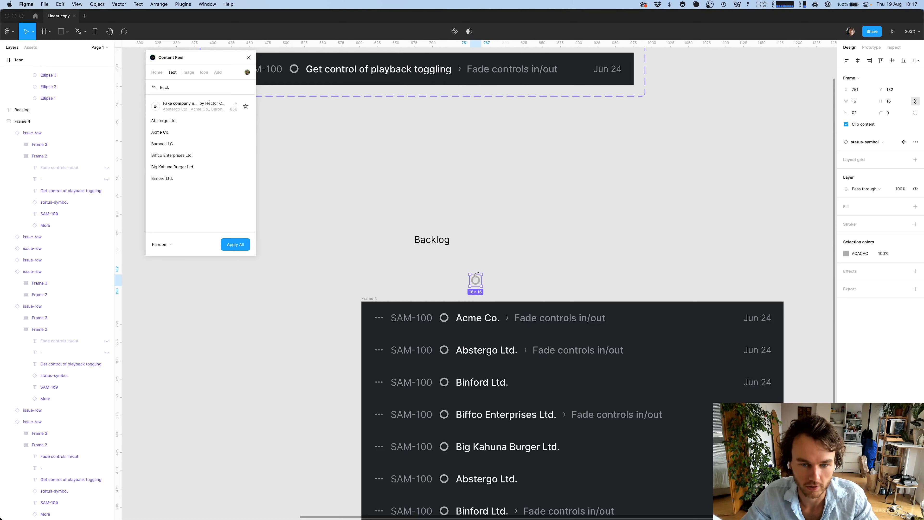
{"action": "left_click_drag", "start_coordinate": [475, 282], "coordinate": [404, 241]}
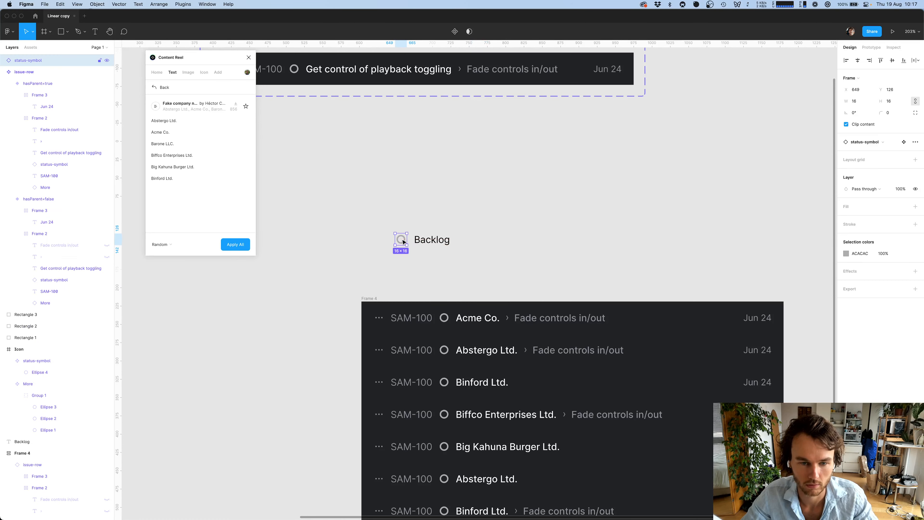
Check Linear's Backlog header in Safari and try placing the status symbol well to the right of the Backlog label
{"action": "key", "text": "super+Tab"}
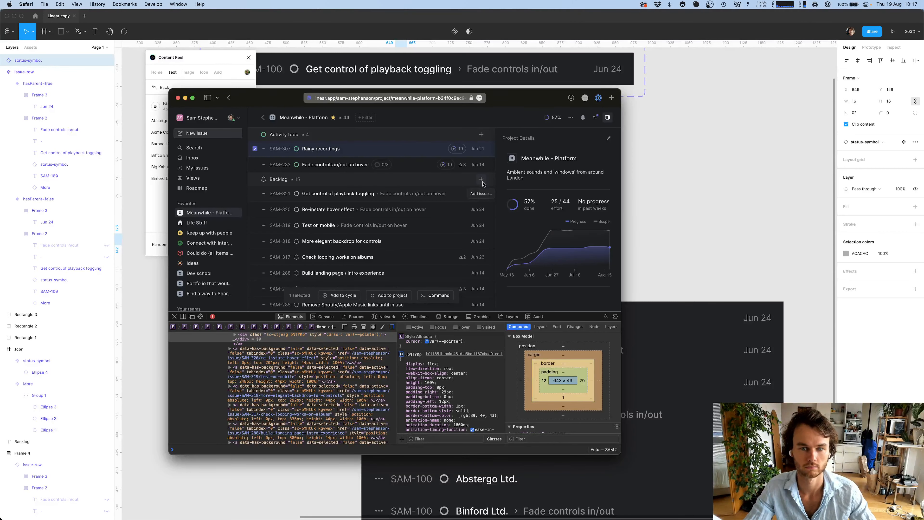
{"action": "key", "text": "super+Tab"}
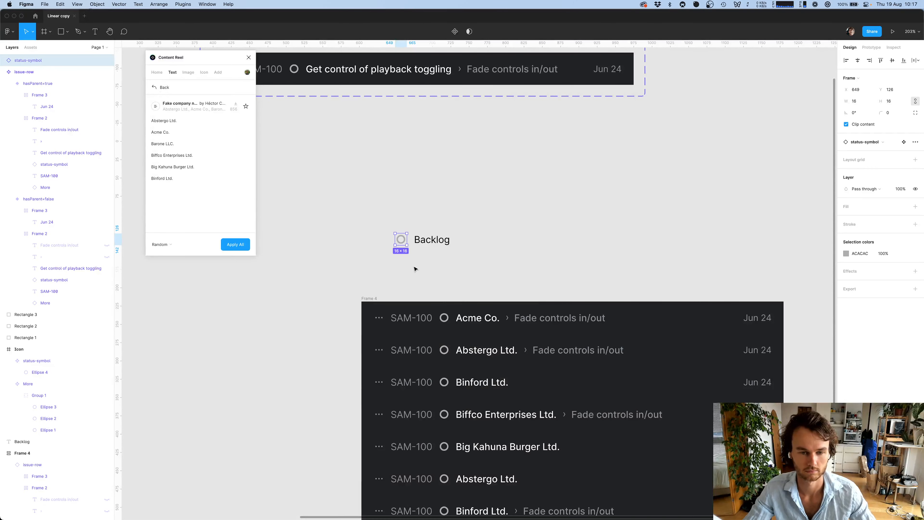
{"action": "scroll", "coordinate": [414, 268], "scroll_direction": "up", "scroll_amount": 5}
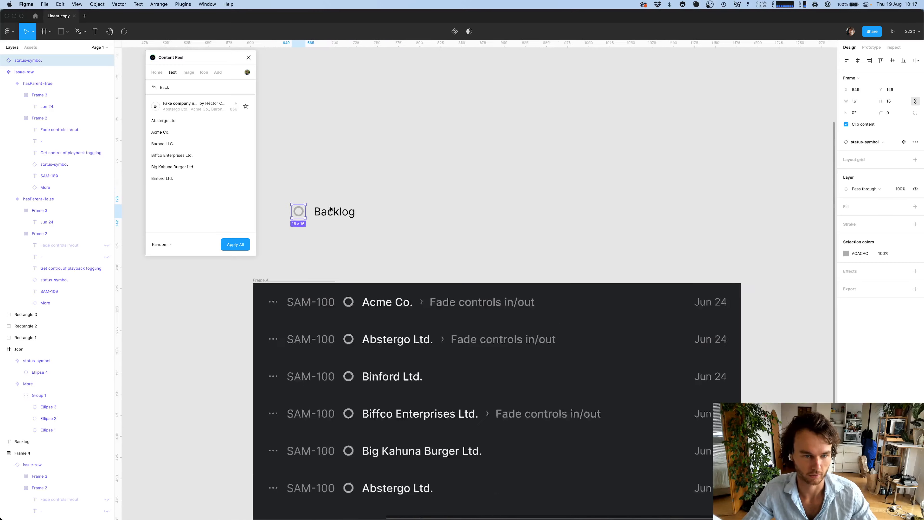
{"action": "scroll", "coordinate": [331, 209], "scroll_direction": "down", "scroll_amount": 4}
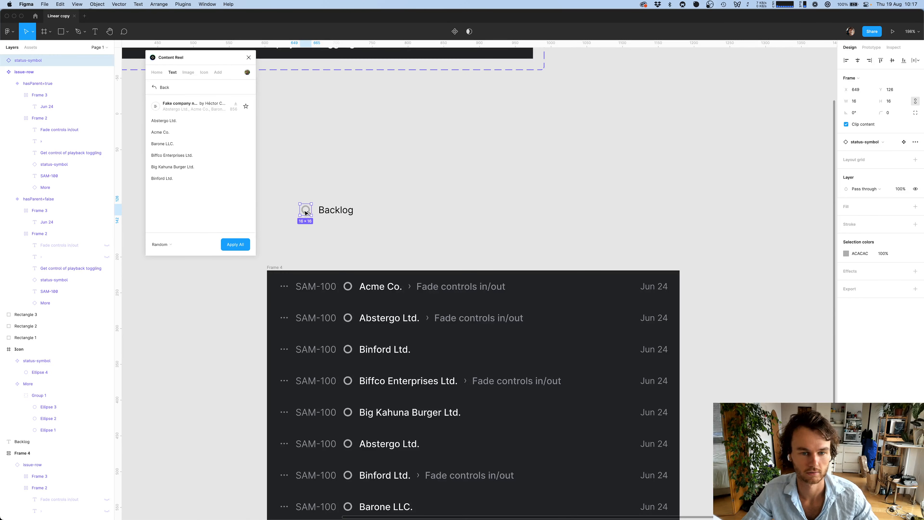
{"action": "left_click_drag", "start_coordinate": [306, 213], "coordinate": [489, 213]}
{"action": "key", "text": "super+z"}
Draw a 16 × 16 frame inside the Icon frame, right of the status circle, and align it at X 51, Y 5
{"action": "scroll", "coordinate": [427, 183], "scroll_direction": "down", "scroll_amount": 3}
{"action": "scroll", "coordinate": [427, 183], "scroll_direction": "left", "scroll_amount": 5}
{"action": "scroll", "coordinate": [427, 183], "scroll_direction": "up", "scroll_amount": 2}
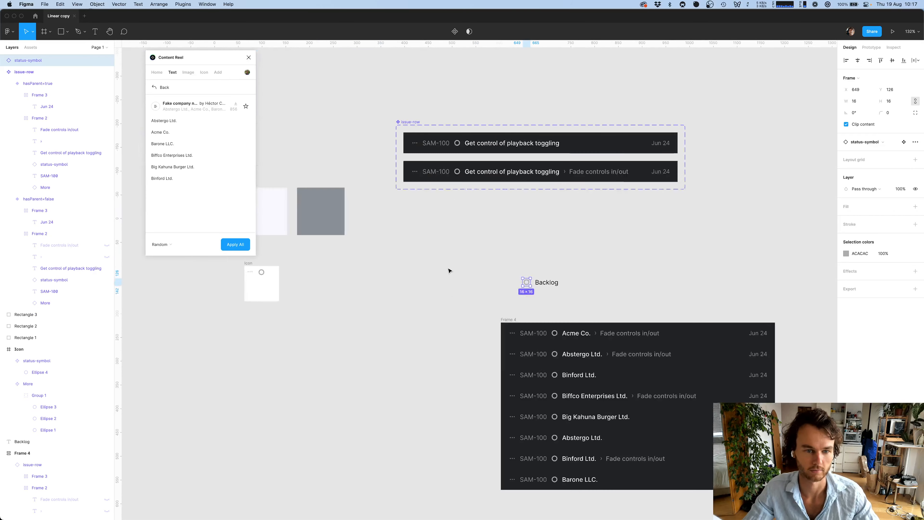
{"action": "left_click", "coordinate": [450, 271]}
{"action": "scroll", "coordinate": [450, 271], "scroll_direction": "left", "scroll_amount": 4}
{"action": "scroll", "coordinate": [370, 179], "scroll_direction": "up", "scroll_amount": 5}
{"action": "scroll", "coordinate": [451, 308], "scroll_direction": "up", "scroll_amount": 5}
{"action": "scroll", "coordinate": [451, 309], "scroll_direction": "down", "scroll_amount": 5}
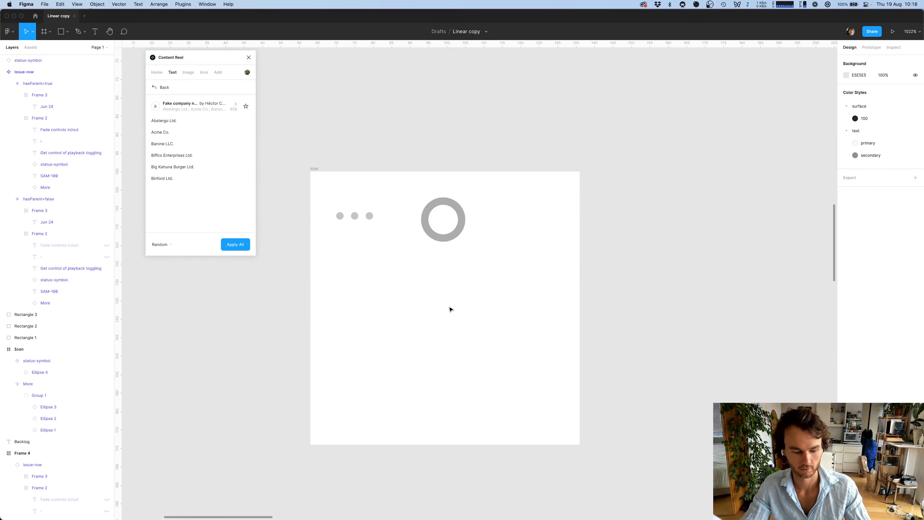
{"action": "key", "text": "f"}
{"action": "left_click_drag", "start_coordinate": [498, 197], "coordinate": [553, 258]}
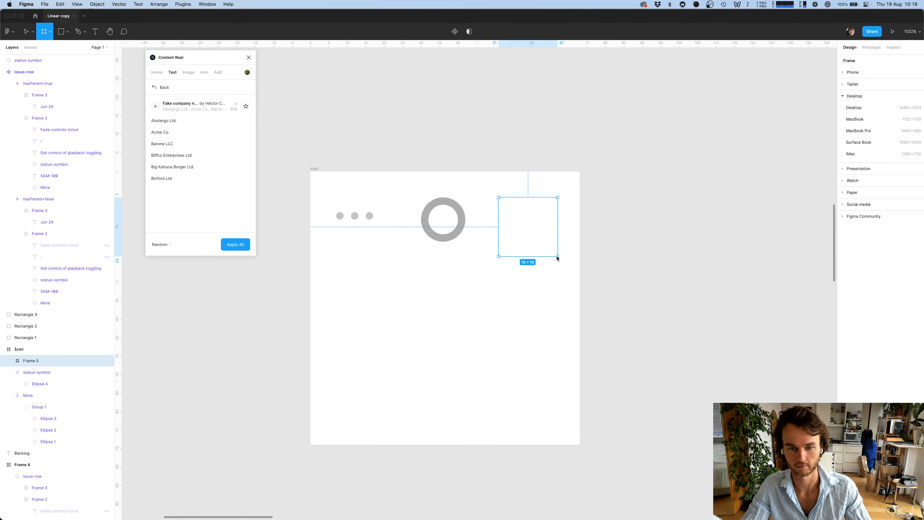
{"action": "mouse_move", "coordinate": [524, 224]}
{"action": "left_mouse_down"}
{"action": "mouse_move", "coordinate": [527, 214]}
{"action": "mouse_move", "coordinate": [537, 221]}
{"action": "left_mouse_up"}
Add a black 1 px stroke to the new 16 × 16 frame and set its alignment to Outside
{"action": "left_click", "coordinate": [880, 282]}
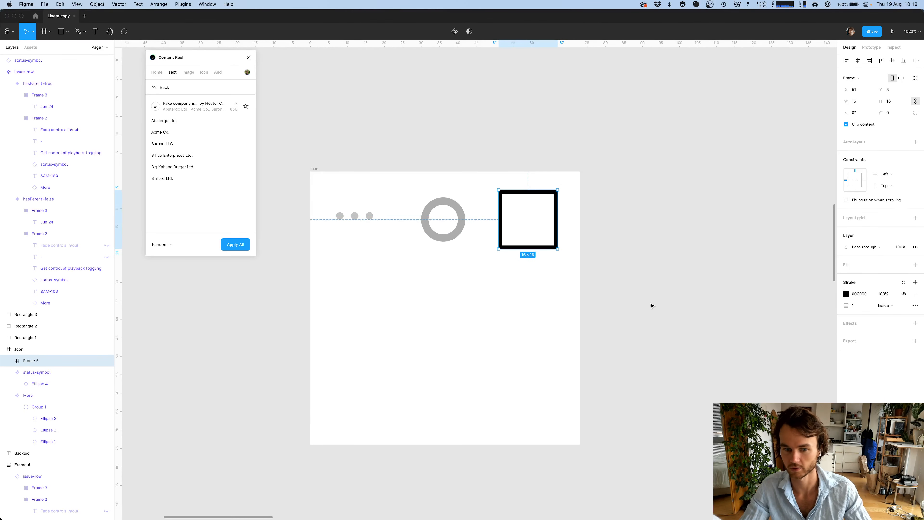
{"action": "left_click", "coordinate": [651, 305]}
{"action": "scroll", "coordinate": [652, 306], "scroll_direction": "up", "scroll_amount": 2}
{"action": "left_click", "coordinate": [549, 268]}
{"action": "left_click", "coordinate": [896, 307]}
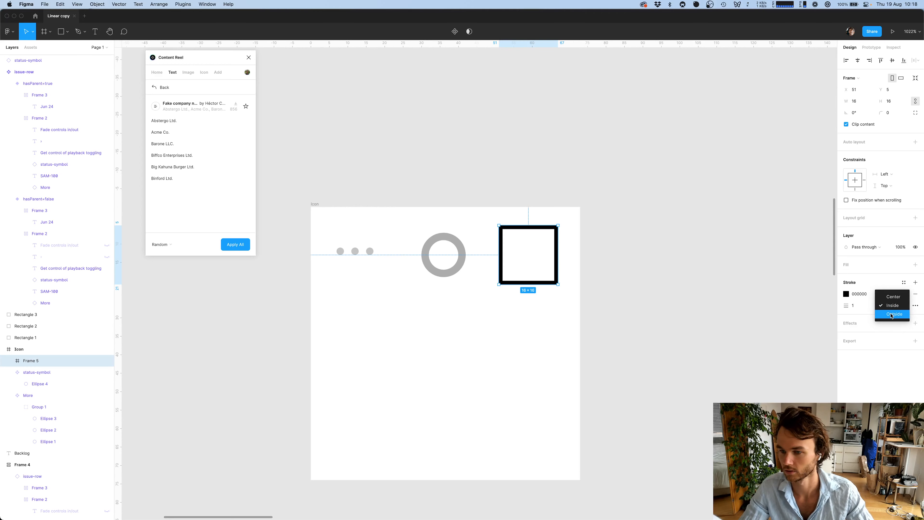
{"action": "left_click", "coordinate": [888, 318]}
{"action": "left_click", "coordinate": [542, 246]}
Switch to Safari and inspect the Backlog header's plus icon in Linear, examining its SVG size and path code
{"action": "scroll", "coordinate": [542, 231], "scroll_direction": "up", "scroll_amount": 5}
{"action": "scroll", "coordinate": [542, 228], "scroll_direction": "up", "scroll_amount": 1}
{"action": "scroll", "coordinate": [542, 227], "scroll_direction": "down", "scroll_amount": 2}
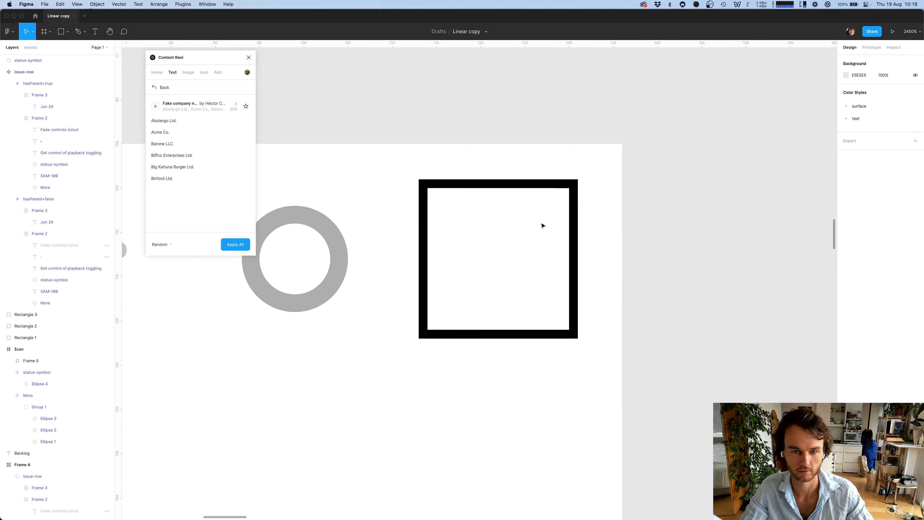
{"action": "scroll", "coordinate": [543, 225], "scroll_direction": "left", "scroll_amount": 1}
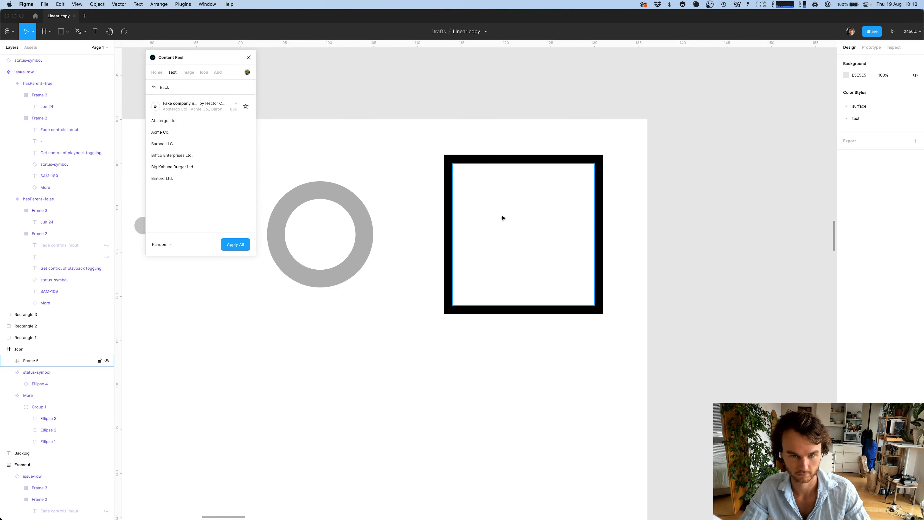
{"action": "key", "text": "super+Tab"}
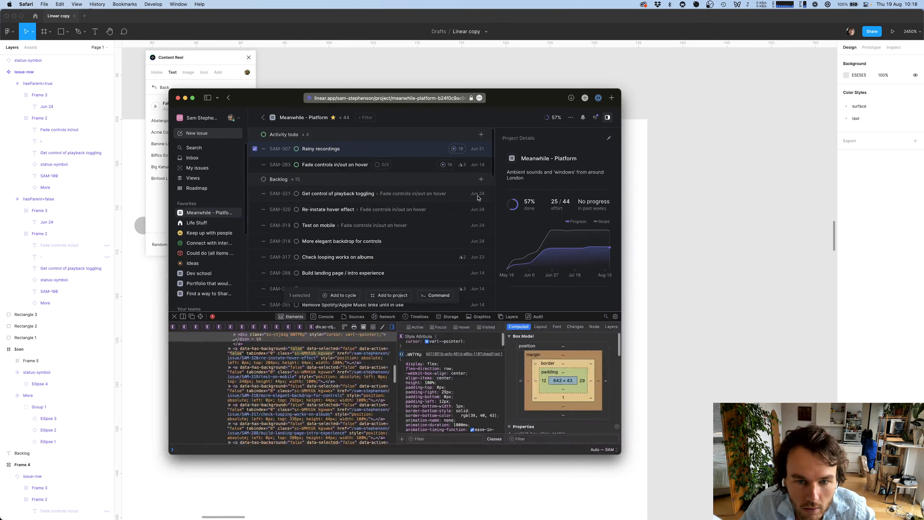
{"action": "left_click", "coordinate": [200, 316]}
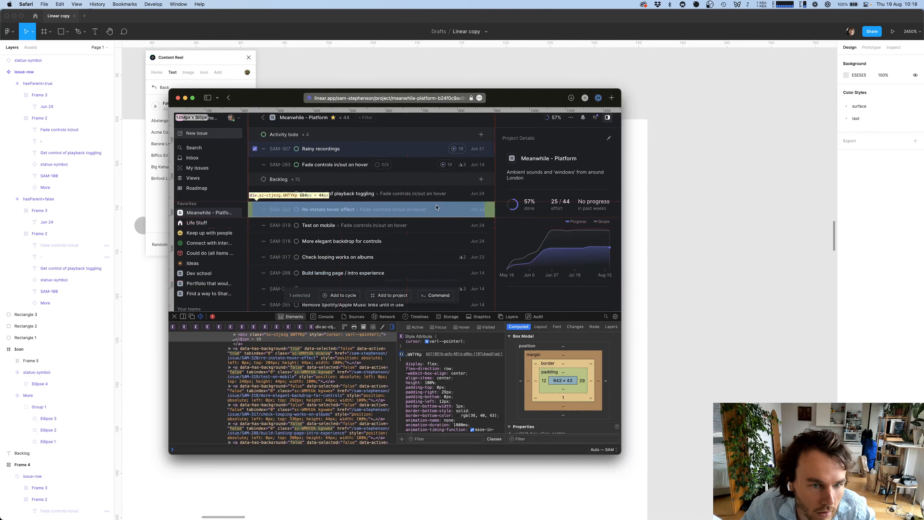
{"action": "left_click", "coordinate": [481, 178]}
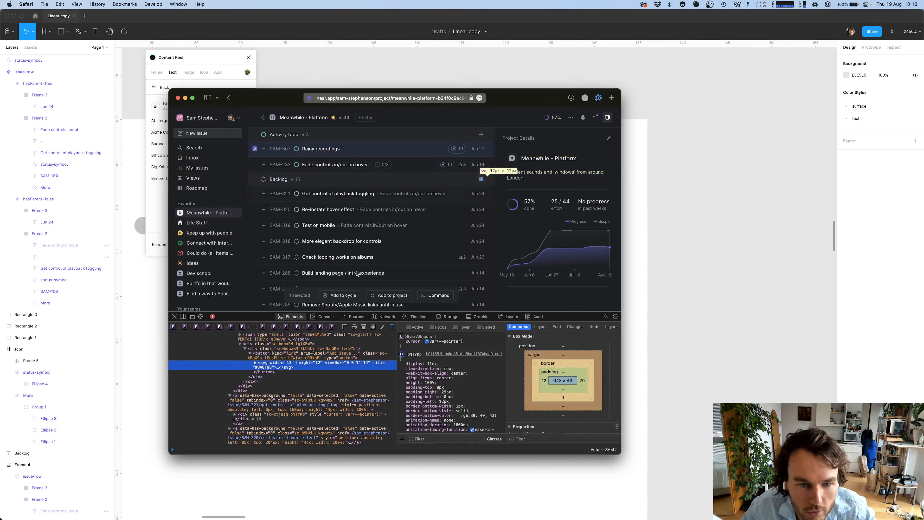
{"action": "left_click", "coordinate": [255, 363]}
{"action": "scroll", "coordinate": [283, 399], "scroll_direction": "down", "scroll_amount": 2}
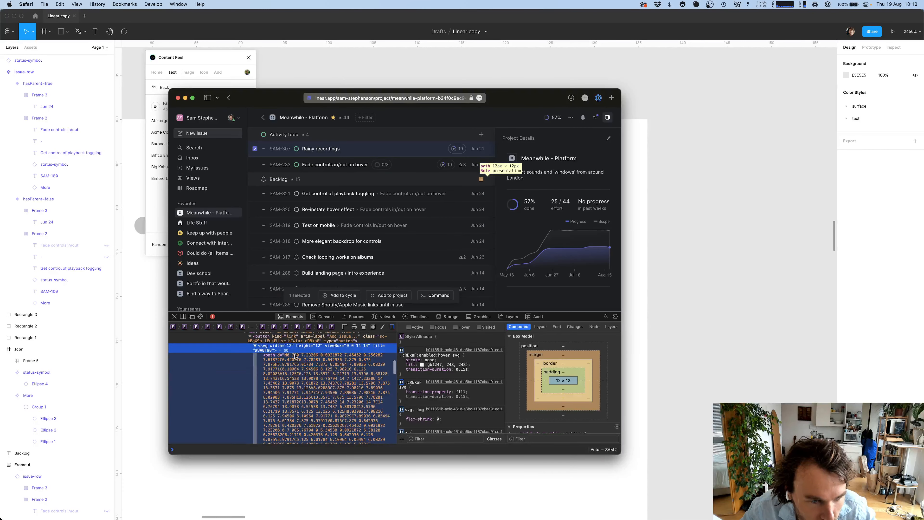
{"action": "scroll", "coordinate": [322, 358], "scroll_direction": "down", "scroll_amount": 4}
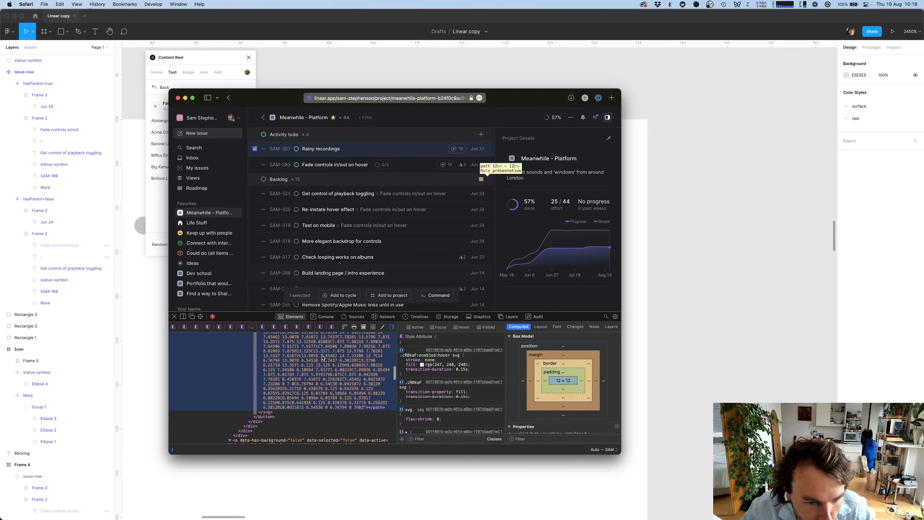
{"action": "scroll", "coordinate": [343, 381], "scroll_direction": "up", "scroll_amount": 5}
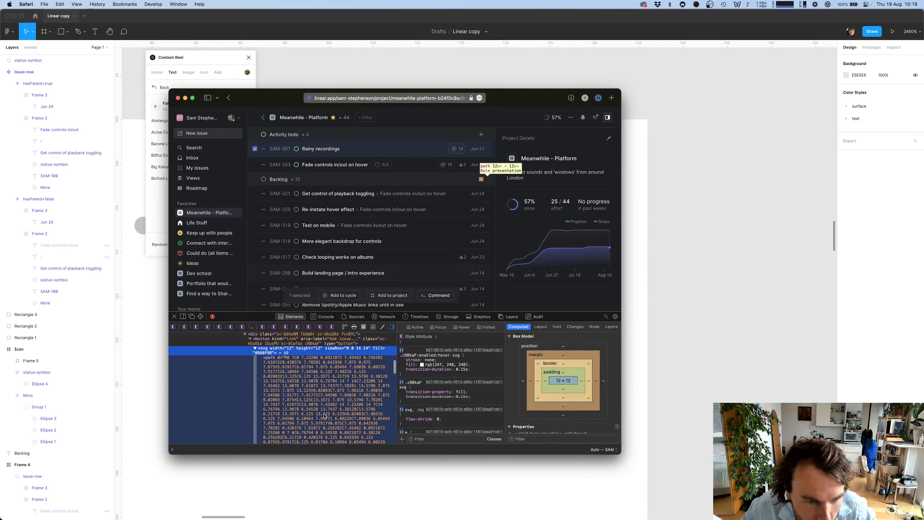
{"action": "scroll", "coordinate": [290, 362], "scroll_direction": "down", "scroll_amount": 5}
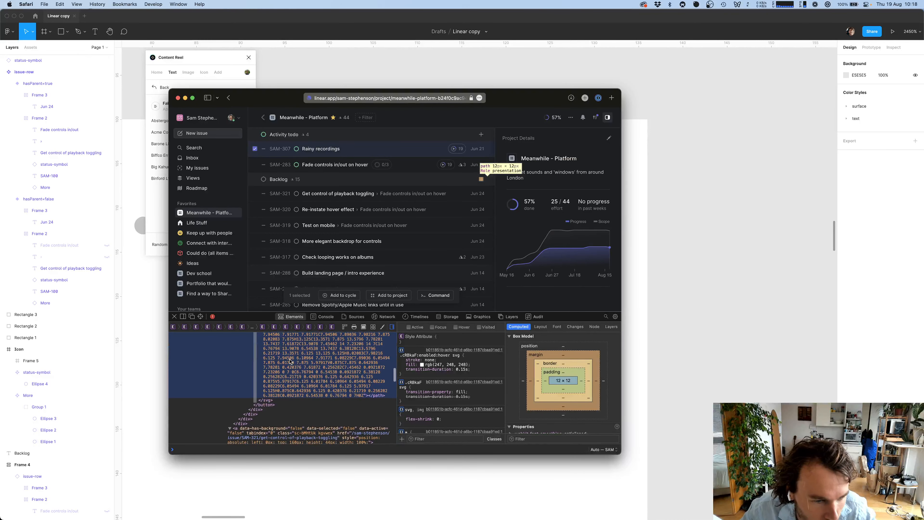
Return to Figma, draw a 1 × 12 vertical rectangle in the 16 × 16 frame, duplicate it and resize the copy to 12 × 1
{"action": "key", "text": "super+Tab"}
{"action": "key", "text": "r"}
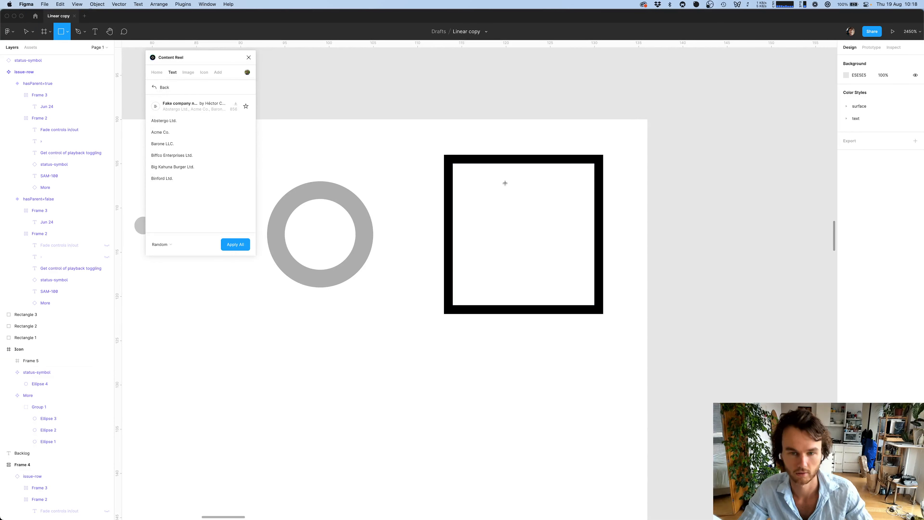
{"action": "left_click_drag", "start_coordinate": [515, 172], "coordinate": [524, 279]}
{"action": "mouse_move", "coordinate": [521, 237]}
{"action": "left_mouse_down"}
{"action": "mouse_move", "coordinate": [528, 248]}
{"action": "mouse_move", "coordinate": [506, 241]}
{"action": "left_mouse_up"}
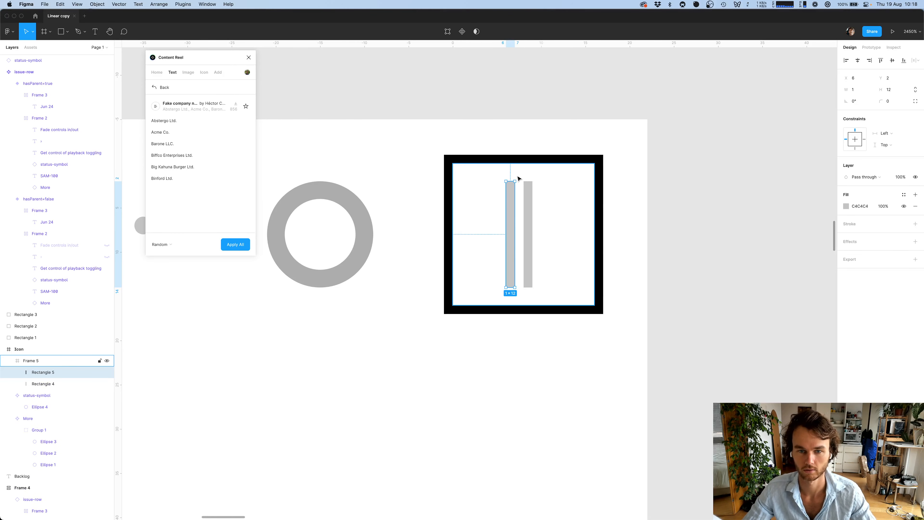
{"action": "left_click", "coordinate": [863, 89]}
{"action": "type", "text": "12"}
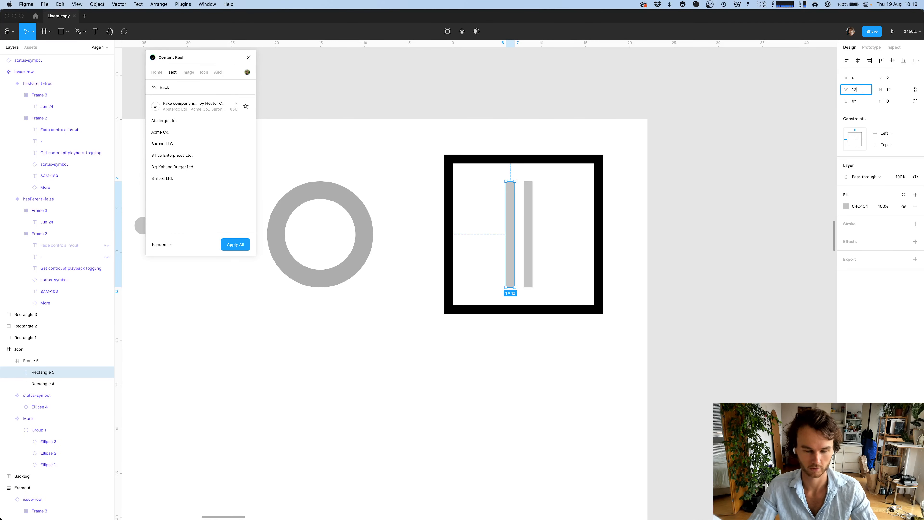
{"action": "key", "text": "Tab"}
{"action": "type", "text": "1"}
{"action": "key", "text": "Tab"}
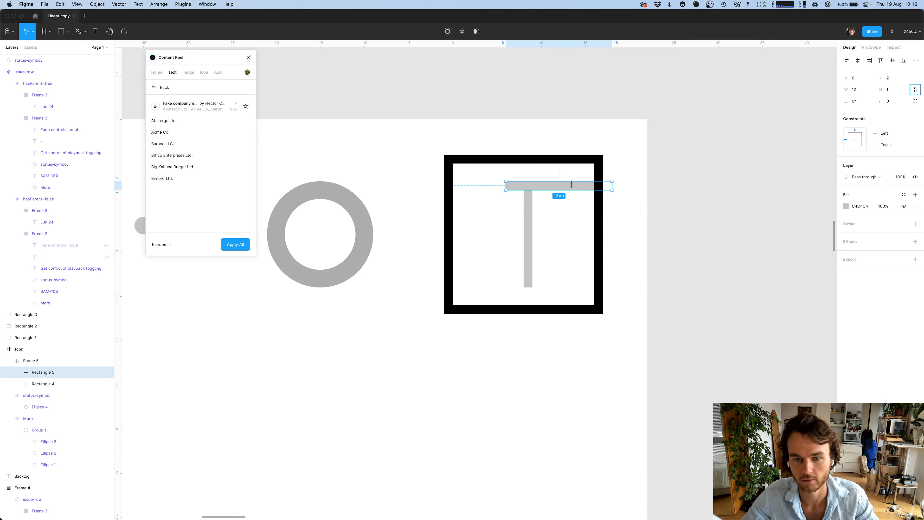
Move the 12 × 1 bar across the middle of the vertical bar to form a plus, and select both bars
{"action": "left_click_drag", "start_coordinate": [570, 190], "coordinate": [482, 289]}
{"action": "key", "text": "super+z"}
{"action": "left_click", "coordinate": [639, 239]}
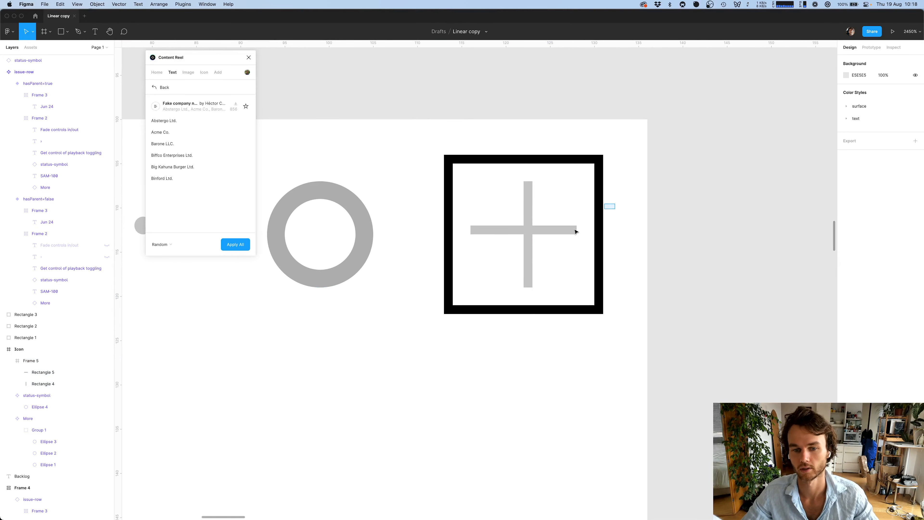
{"action": "left_click_drag", "start_coordinate": [615, 205], "coordinate": [496, 271]}
{"action": "key", "text": "Return"}
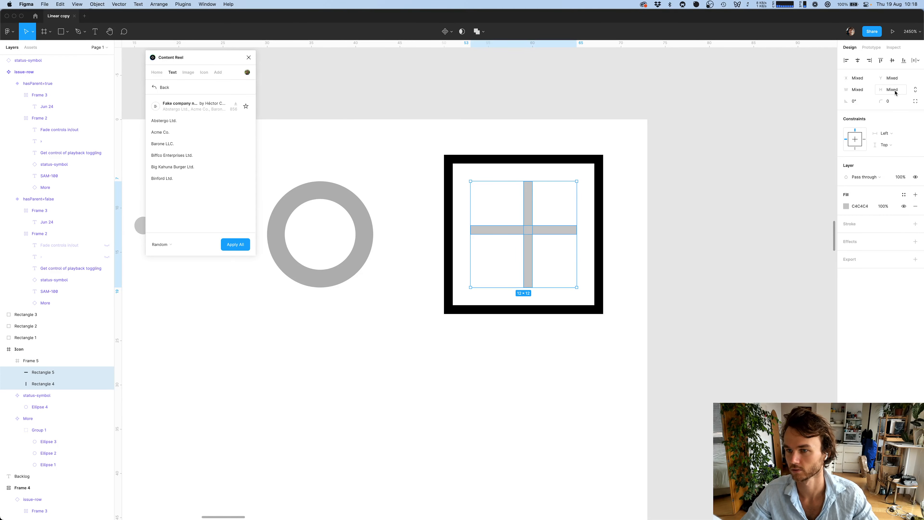
Delete both rectangle bars from the 16 × 16 frame
{"action": "left_click", "coordinate": [631, 306]}
{"action": "left_click", "coordinate": [536, 227]}
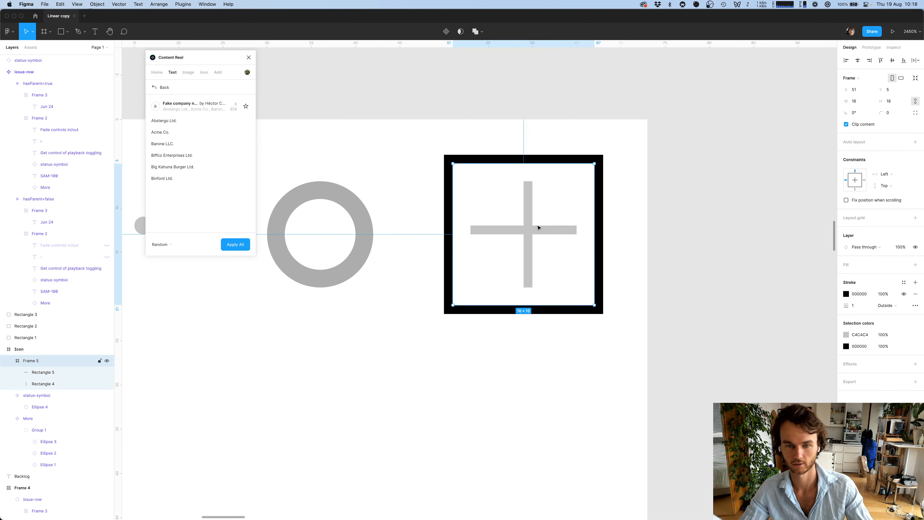
{"action": "left_click", "coordinate": [537, 224]}
{"action": "key", "text": "Delete"}
{"action": "left_click", "coordinate": [529, 237]}
{"action": "key", "text": "Delete"}
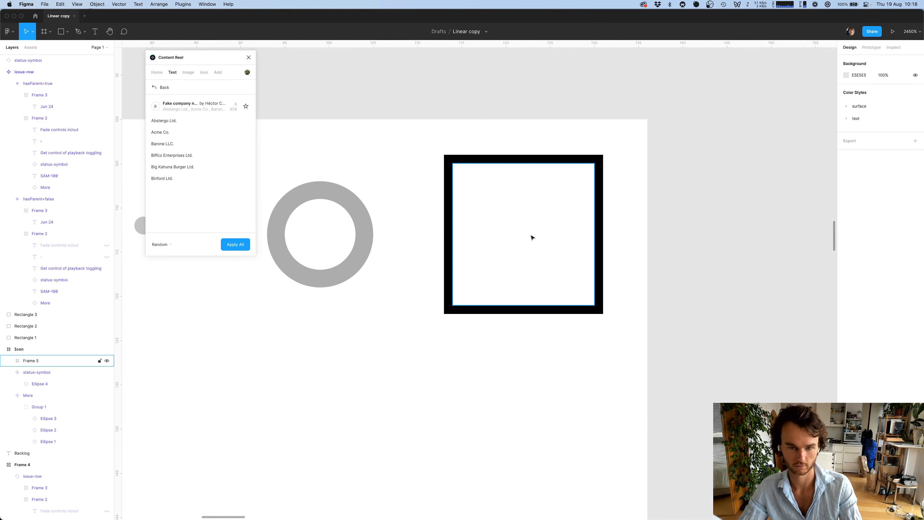
Draw a 12 px vertical line in the 16 × 16 frame, duplicate it and rotate the copy to horizontal to form a plus
{"action": "key", "text": "l"}
{"action": "left_click_drag", "start_coordinate": [522, 189], "coordinate": [531, 297]}
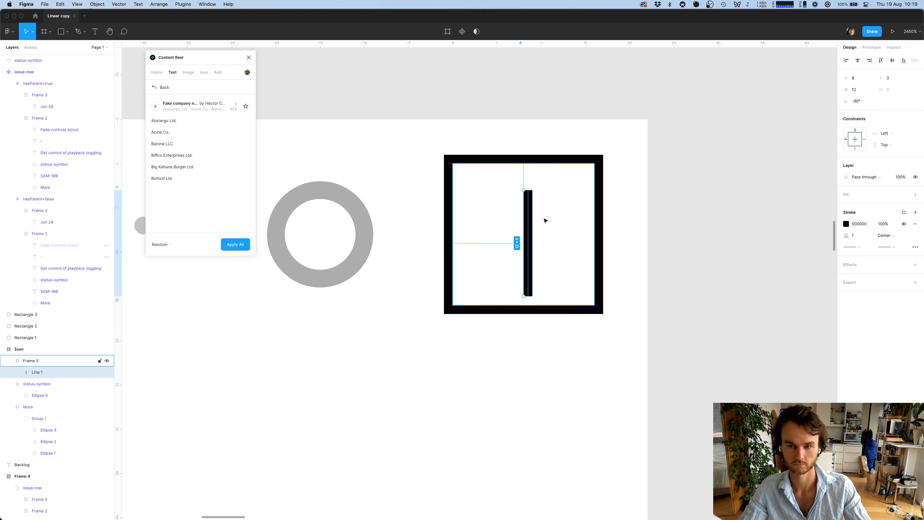
{"action": "key", "text": "super+d"}
{"action": "left_click_drag", "start_coordinate": [524, 186], "coordinate": [581, 242]}
Set the stroke weight of both plus lines to 2 and apply the text/secondary color style
{"action": "left_click", "coordinate": [525, 220], "text": "shift"}
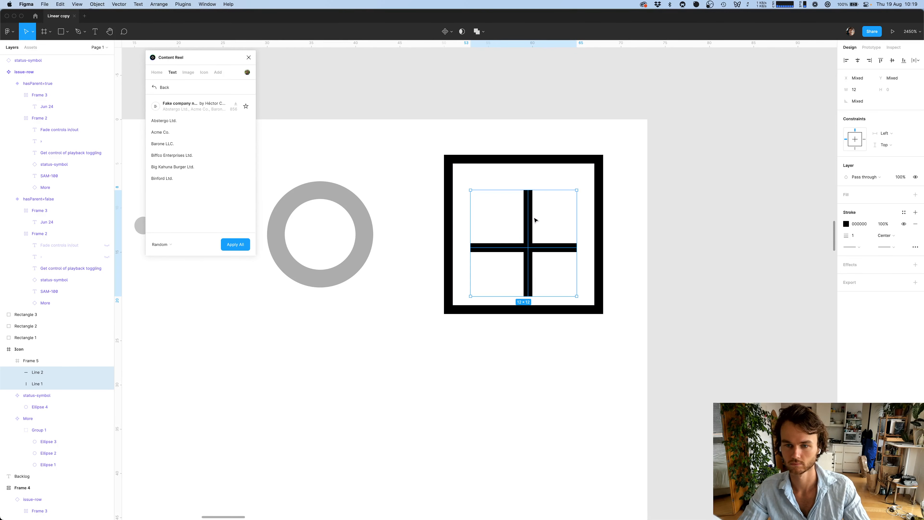
{"action": "left_click", "coordinate": [857, 236]}
{"action": "type", "text": "2"}
{"action": "key", "text": "Return"}
{"action": "left_click", "coordinate": [916, 212]}
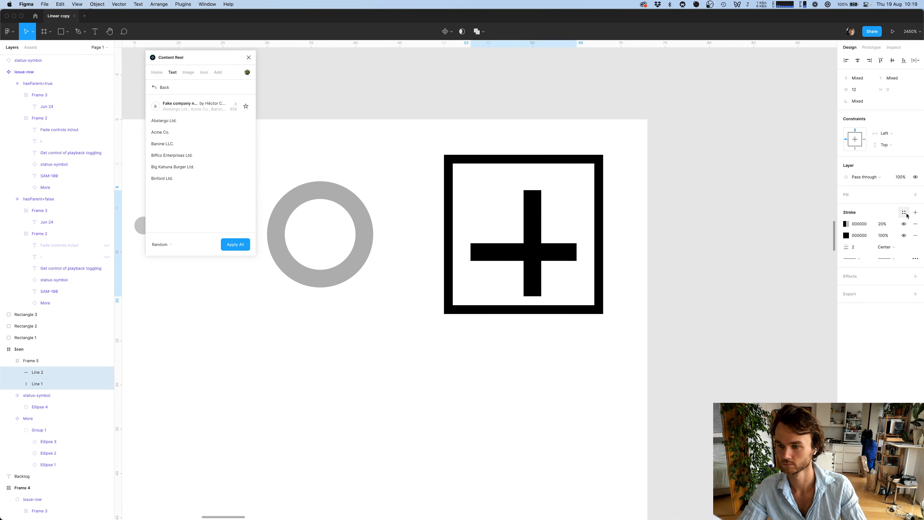
{"action": "left_click", "coordinate": [905, 213]}
{"action": "left_click", "coordinate": [875, 304]}
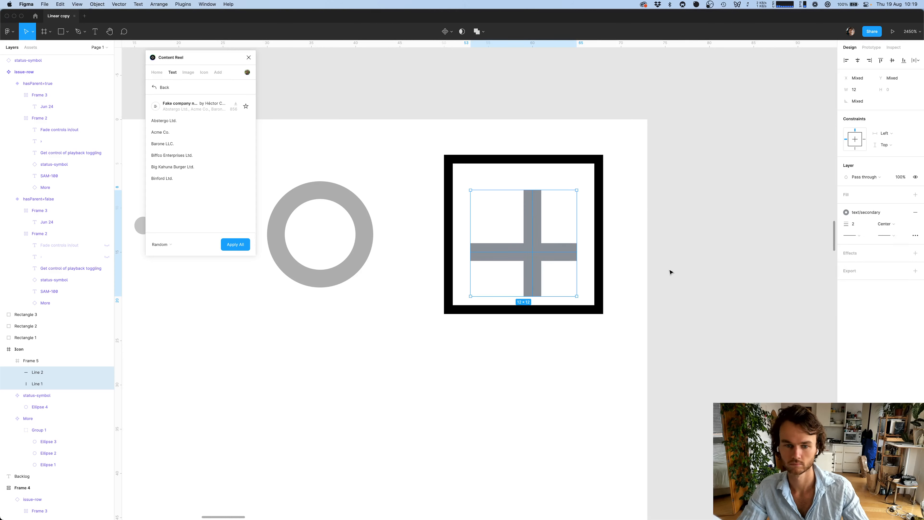
Move the plus's horizontal line up 2 px to Y 7
{"action": "left_click", "coordinate": [669, 272]}
{"action": "left_click", "coordinate": [528, 240]}
{"action": "left_click", "coordinate": [554, 254], "text": "shift"}
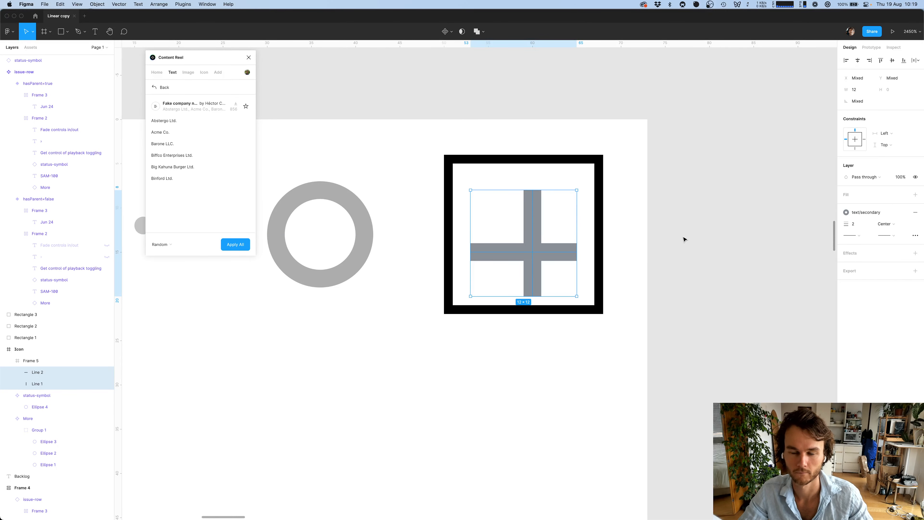
{"action": "scroll", "coordinate": [684, 240], "scroll_direction": "down", "scroll_amount": 2}
{"action": "left_click", "coordinate": [673, 207]}
{"action": "left_click", "coordinate": [537, 245]}
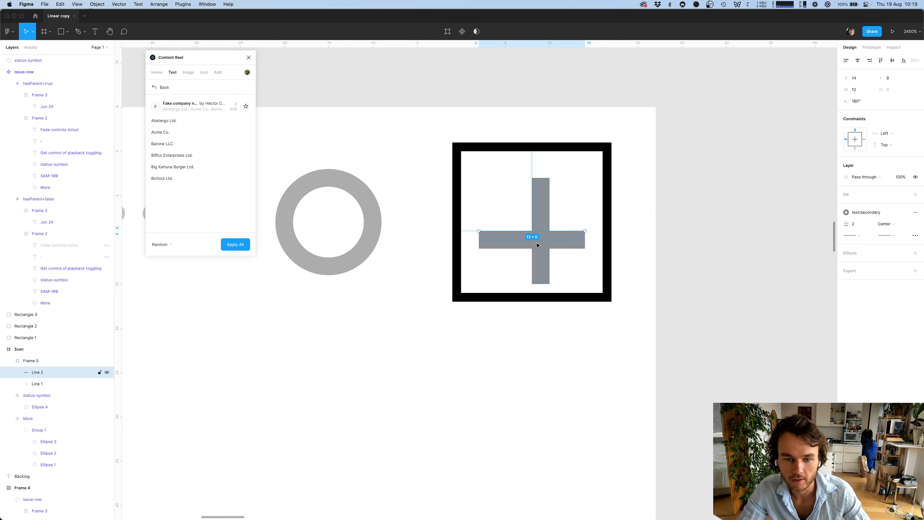
{"action": "left_click_drag", "start_coordinate": [537, 236], "coordinate": [555, 218]}
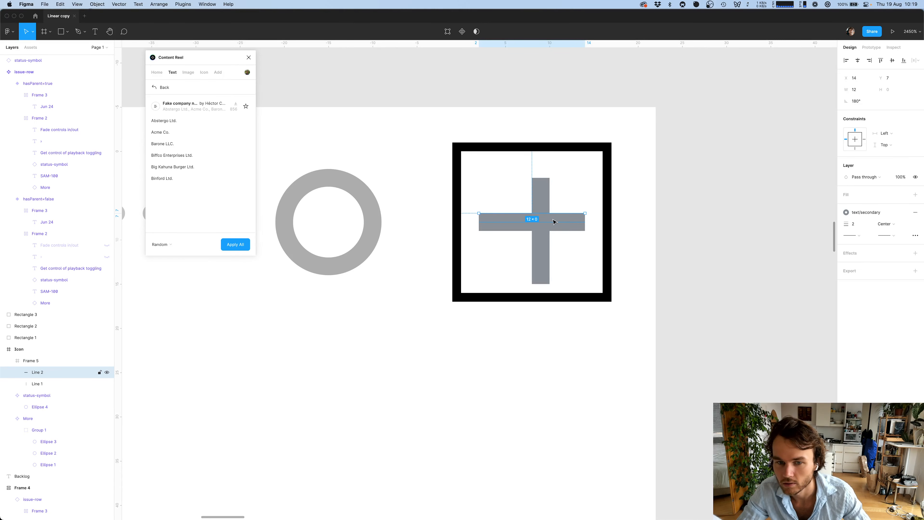
Try Inside stroke alignment on the horizontal line and return it to Center
{"action": "left_click", "coordinate": [899, 225]}
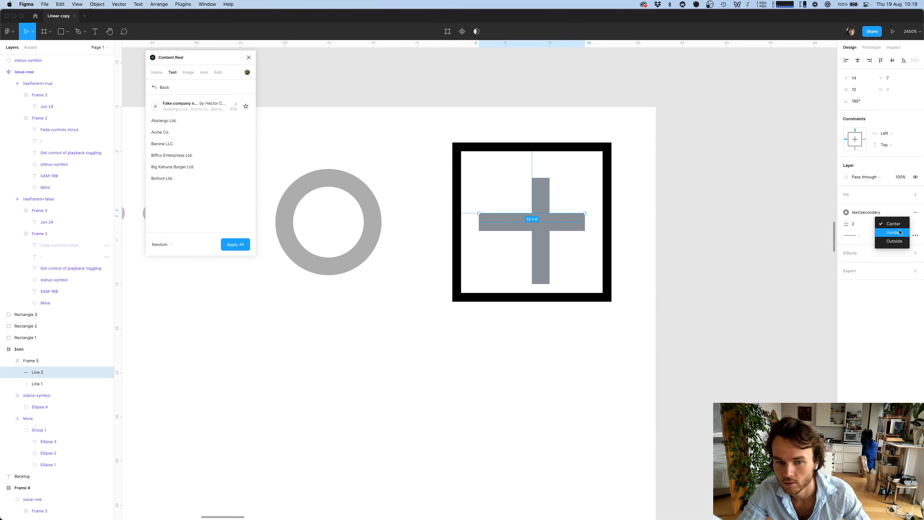
{"action": "left_click", "coordinate": [898, 232]}
{"action": "left_click", "coordinate": [899, 223]}
{"action": "left_click", "coordinate": [899, 217]}
{"action": "left_click", "coordinate": [745, 255]}
{"action": "scroll", "coordinate": [746, 255], "scroll_direction": "left", "scroll_amount": 1}
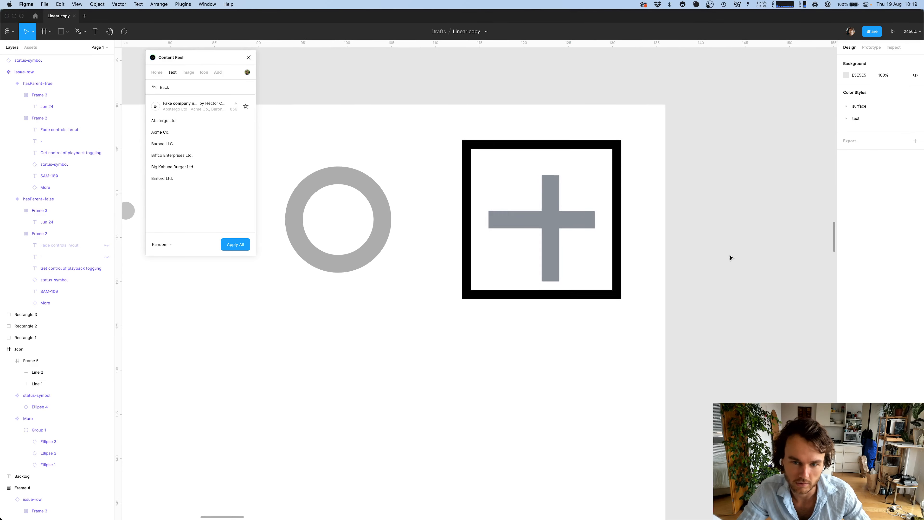
Move the plus's vertical line 1 px left and 1 px up to center it in the frame
{"action": "left_click", "coordinate": [559, 243]}
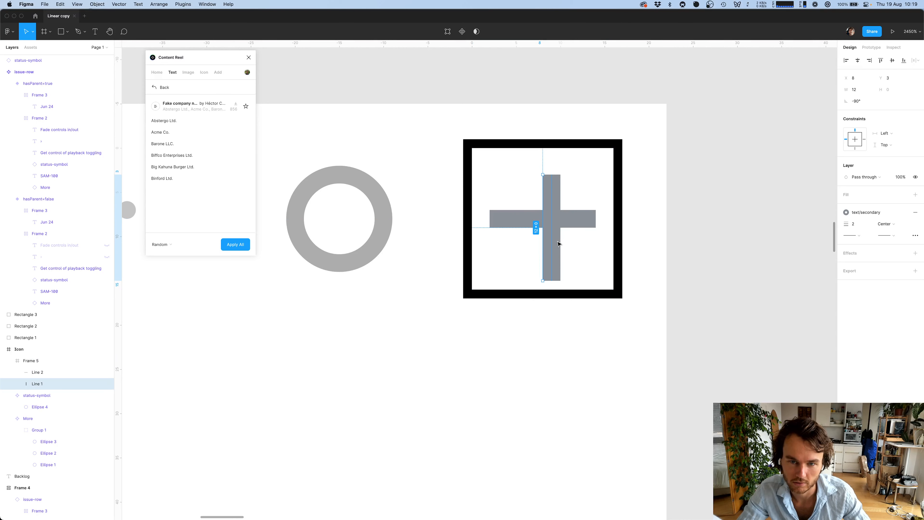
{"action": "left_click_drag", "start_coordinate": [559, 243], "coordinate": [549, 239]}
{"action": "left_click", "coordinate": [702, 262]}
{"action": "scroll", "coordinate": [702, 262], "scroll_direction": "down", "scroll_amount": 5}
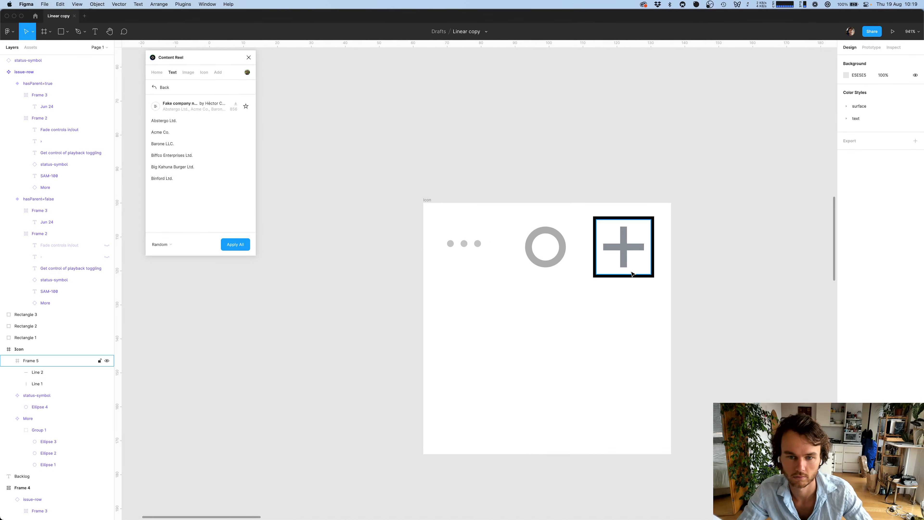
Recheck Linear's plus icon code in Safari, and set both plus lines' stroke weight to 1.5 in Figma
{"action": "key", "text": "super+Tab"}
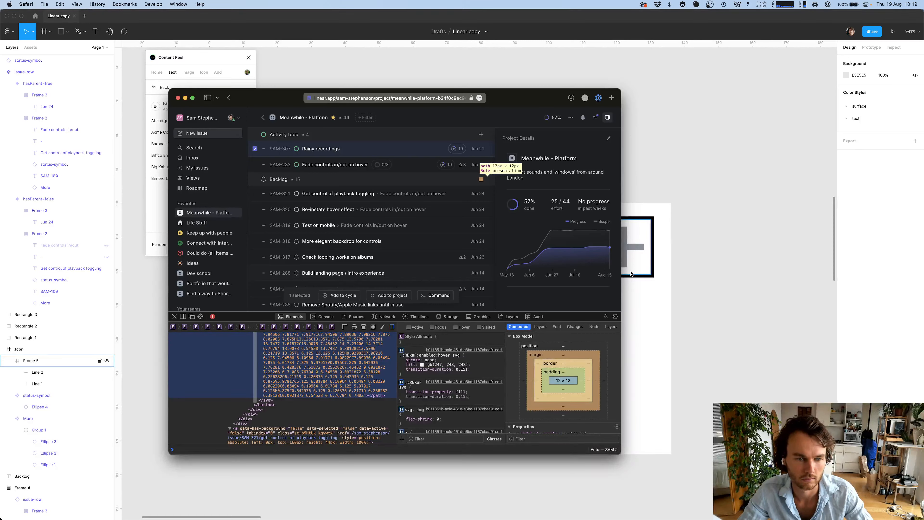
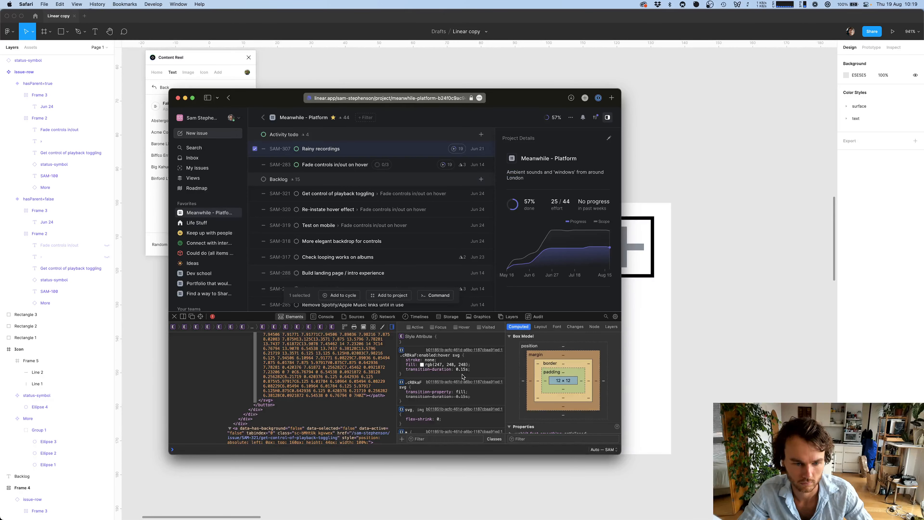
{"action": "scroll", "coordinate": [345, 378], "scroll_direction": "up", "scroll_amount": 3}
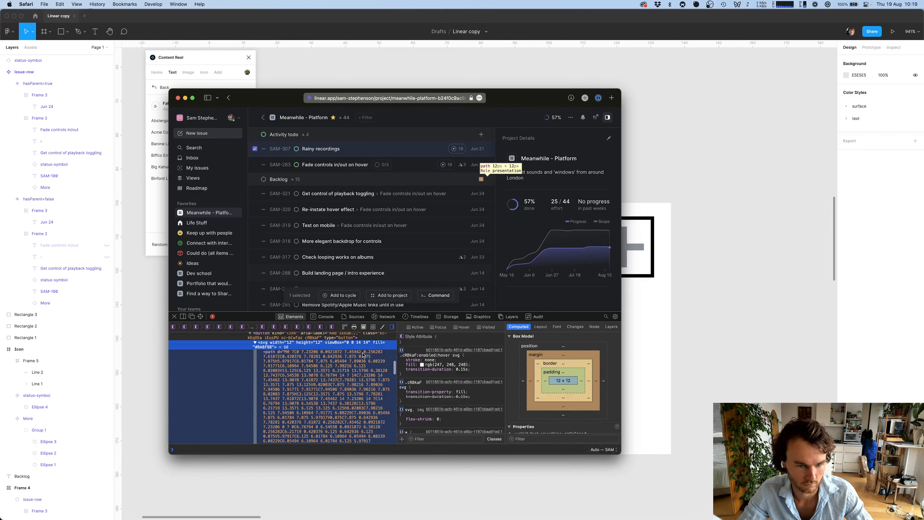
{"action": "scroll", "coordinate": [373, 366], "scroll_direction": "down", "scroll_amount": 5}
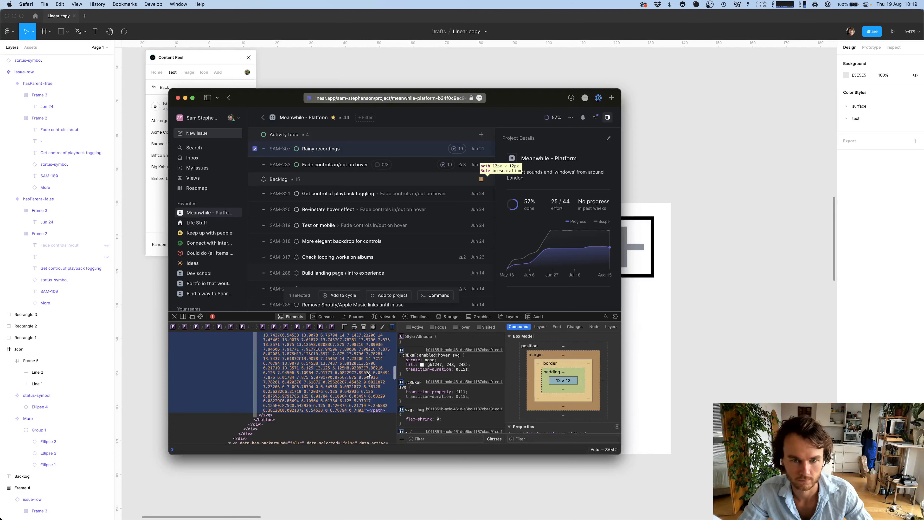
{"action": "key", "text": "super+Tab"}
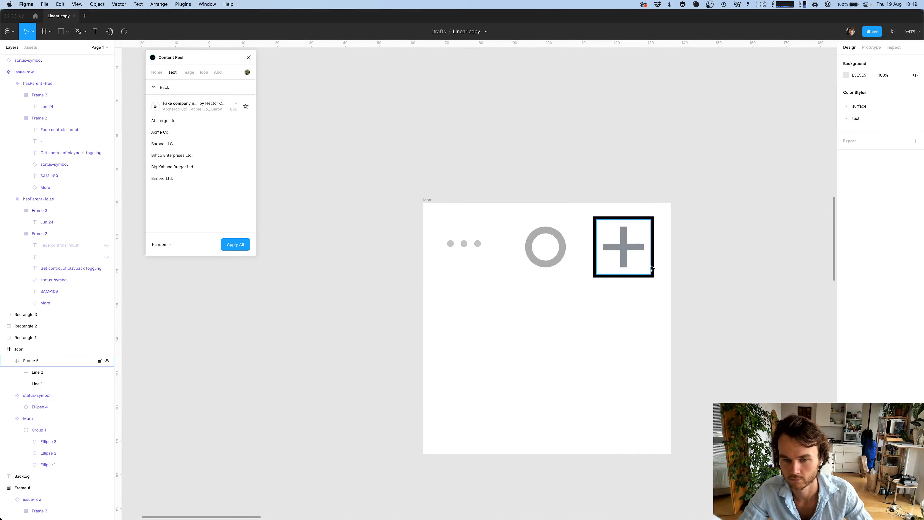
{"action": "double_click", "coordinate": [636, 251]}
{"action": "key", "text": "super+a"}
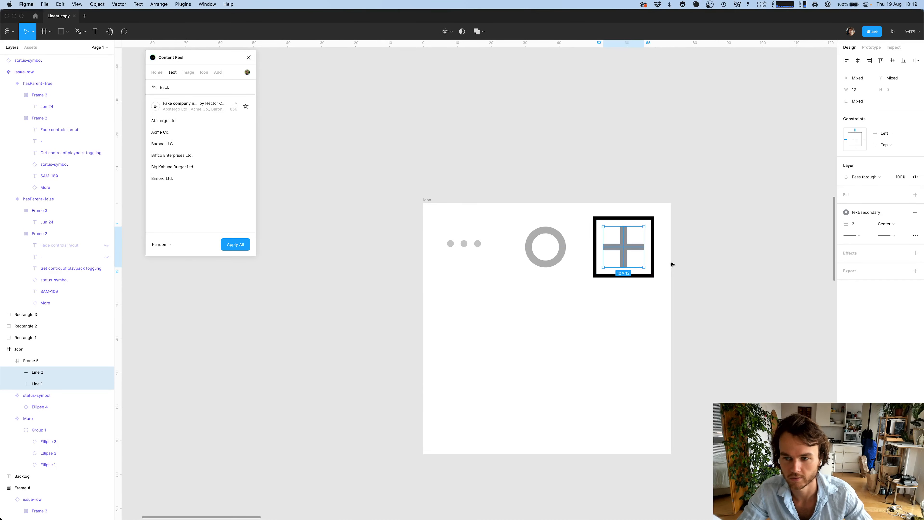
{"action": "left_click", "coordinate": [859, 228]}
{"action": "type", "text": "1.5"}
{"action": "key", "text": "Return"}
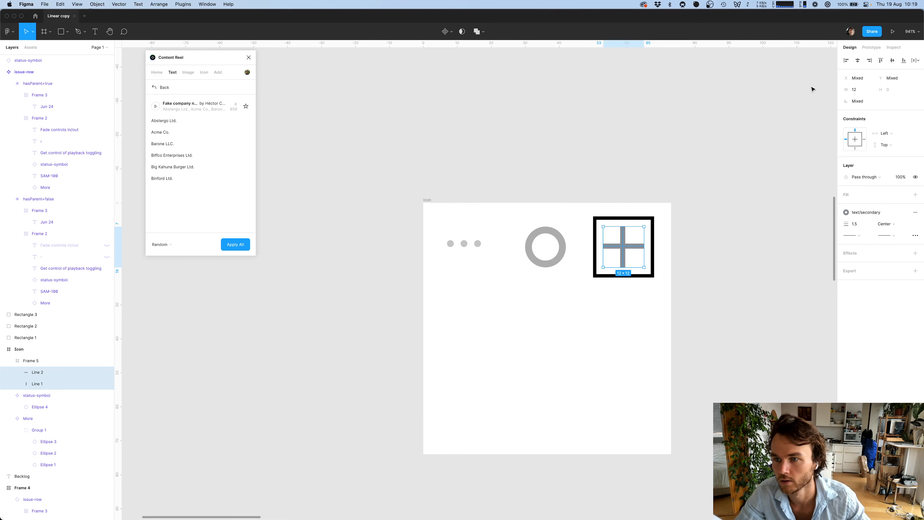
Try aligning both plus lines to their horizontal centers and undo it
{"action": "left_click", "coordinate": [858, 60]}
{"action": "left_click", "coordinate": [622, 305]}
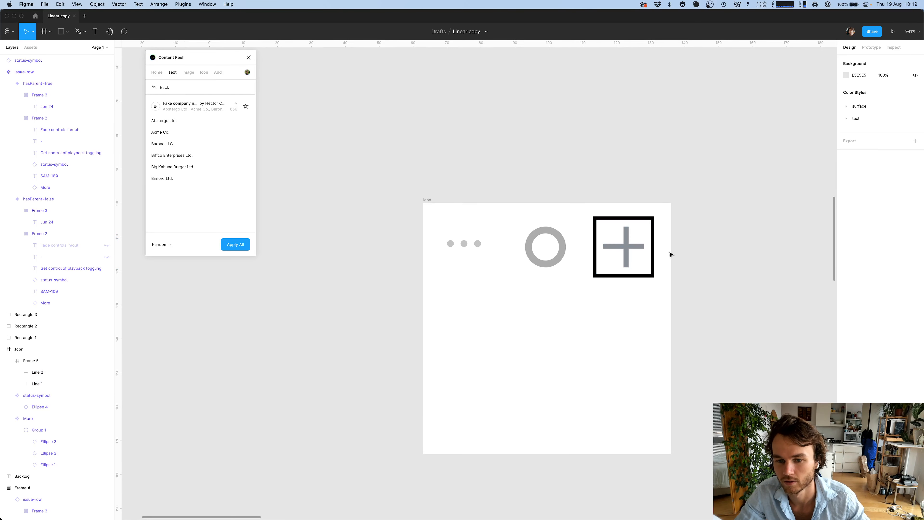
{"action": "key", "text": "super+z"}
{"action": "key", "text": "super+z"}
Set the plus's vertical line to X 7.5
{"action": "scroll", "coordinate": [631, 255], "scroll_direction": "up", "scroll_amount": 10}
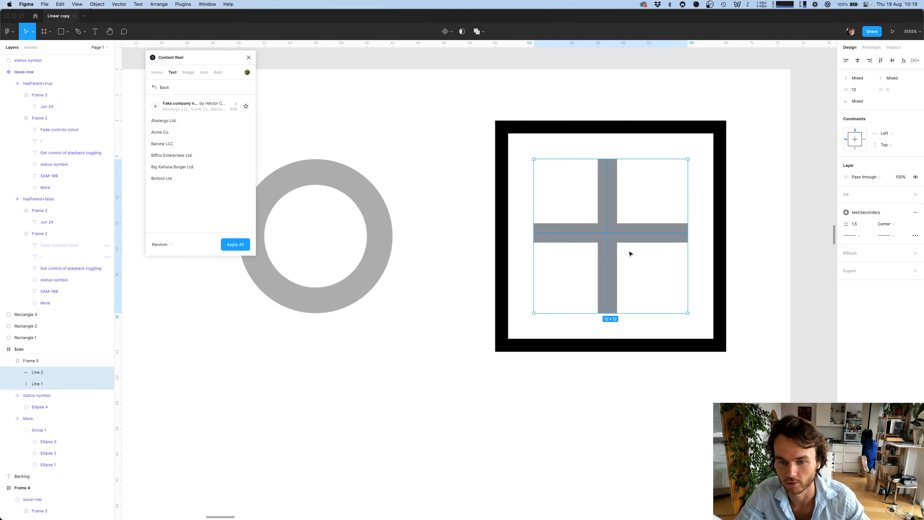
{"action": "left_click", "coordinate": [626, 276]}
{"action": "left_click_drag", "start_coordinate": [587, 272], "coordinate": [618, 255]}
{"action": "left_click", "coordinate": [862, 78]}
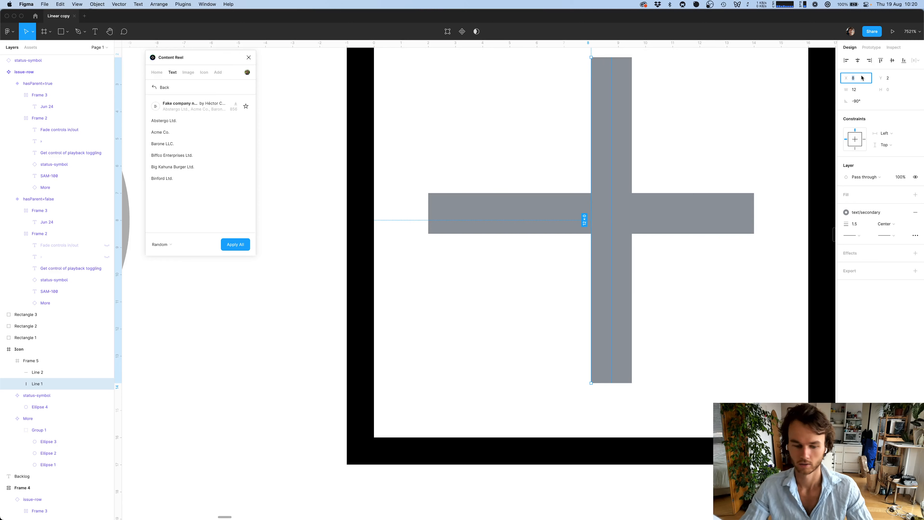
{"action": "type", "text": "7.5"}
{"action": "key", "text": "Return"}
Try Y 7.5 on the plus's horizontal line and undo the move
{"action": "left_click", "coordinate": [666, 222]}
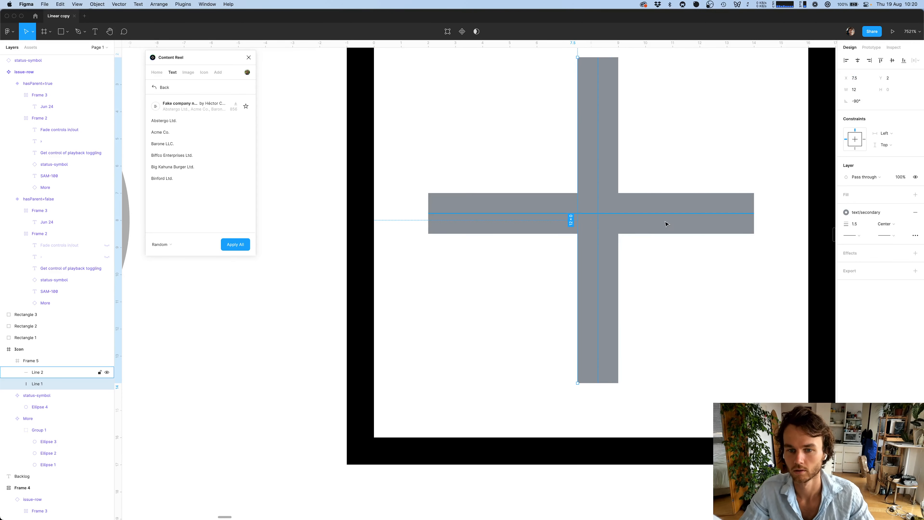
{"action": "scroll", "coordinate": [665, 229], "scroll_direction": "down", "scroll_amount": 5}
{"action": "left_click", "coordinate": [758, 281]}
{"action": "scroll", "coordinate": [728, 269], "scroll_direction": "right", "scroll_amount": 2}
{"action": "left_click", "coordinate": [660, 248]}
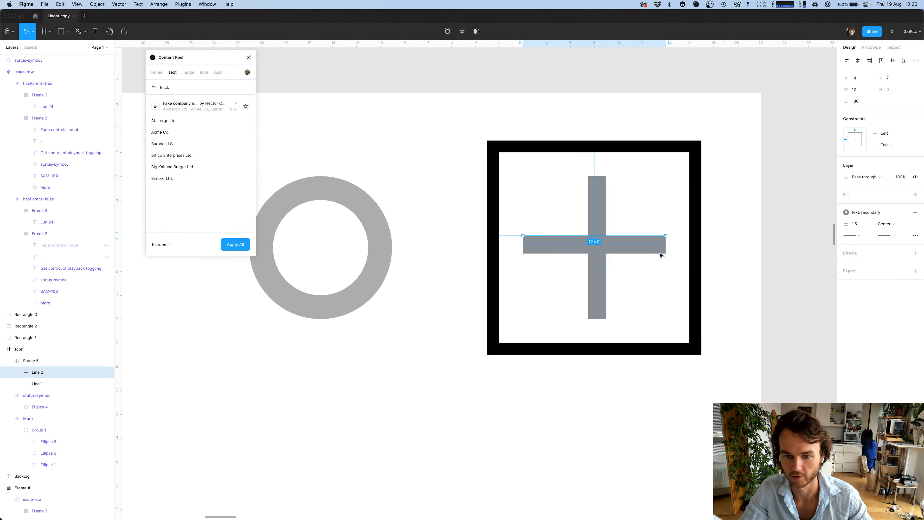
{"action": "left_click", "coordinate": [892, 79]}
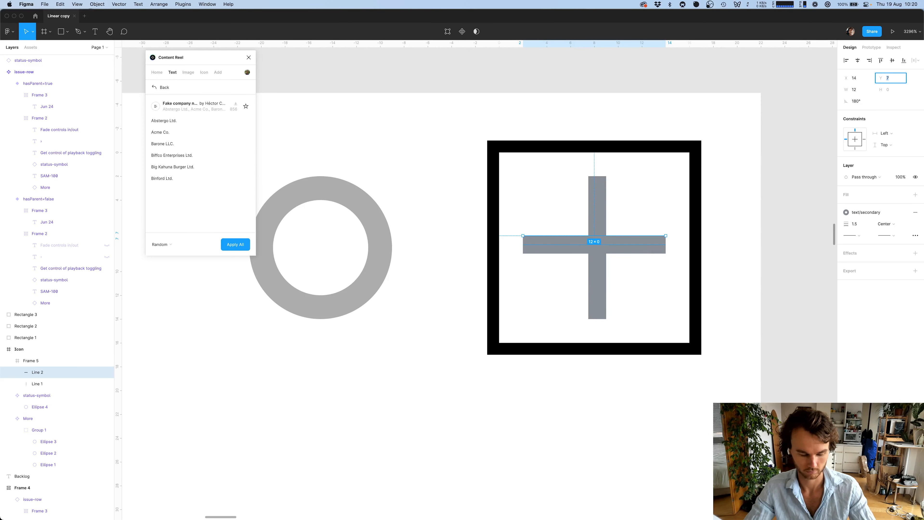
{"action": "type", "text": "7.5"}
{"action": "key", "text": "Return"}
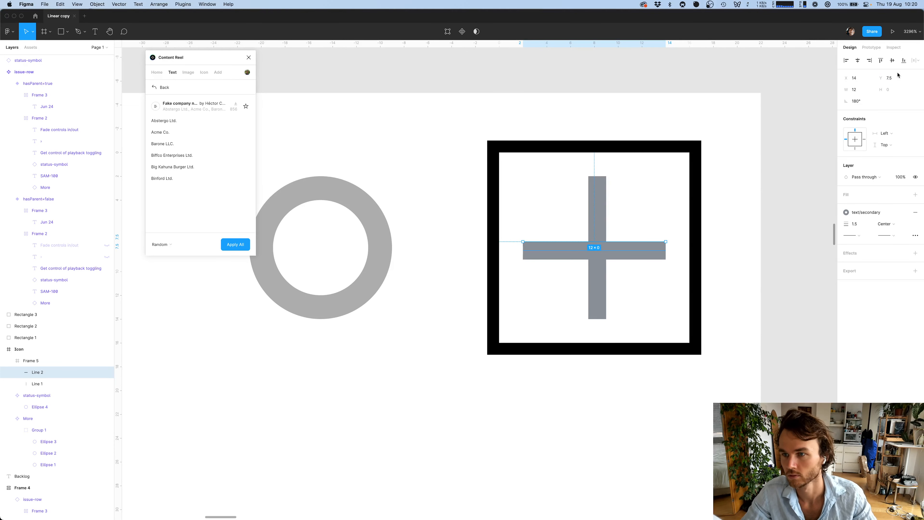
{"action": "left_click", "coordinate": [802, 187]}
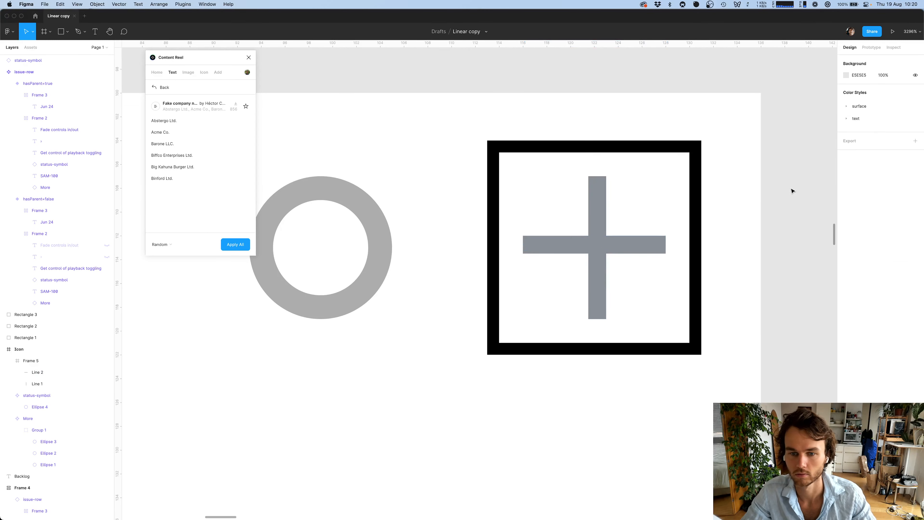
Try X 7 on the plus's vertical line and settle on X 7.25
{"action": "left_click", "coordinate": [582, 289]}
{"action": "left_click", "coordinate": [600, 289]}
{"action": "left_click", "coordinate": [859, 79]}
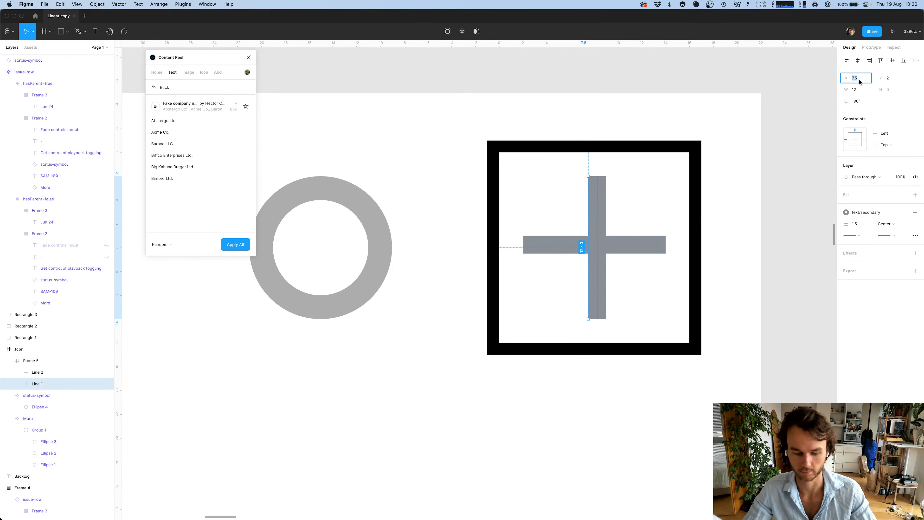
{"action": "type", "text": "7"}
{"action": "key", "text": "Return"}
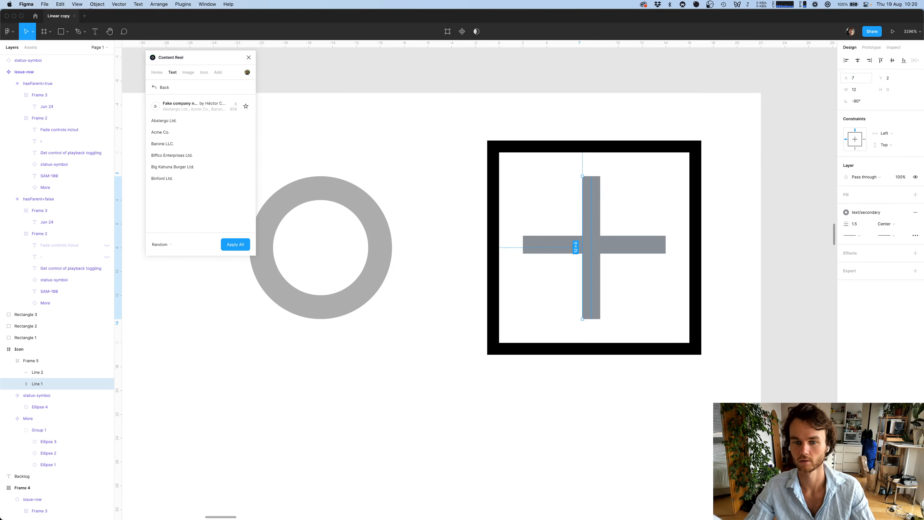
{"action": "left_click", "coordinate": [862, 77]}
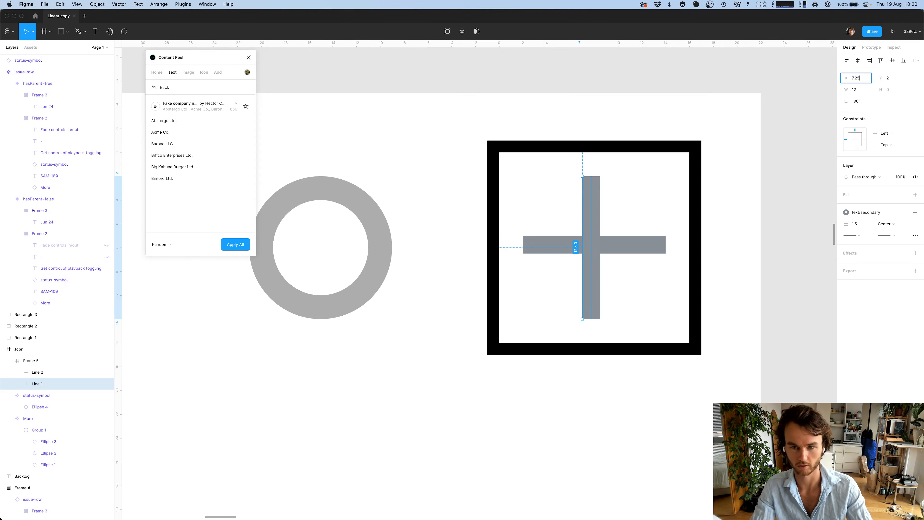
{"action": "type", "text": "7.25"}
{"action": "key", "text": "Return"}
Set the plus's horizontal line to Y 7.25
{"action": "left_click", "coordinate": [589, 246]}
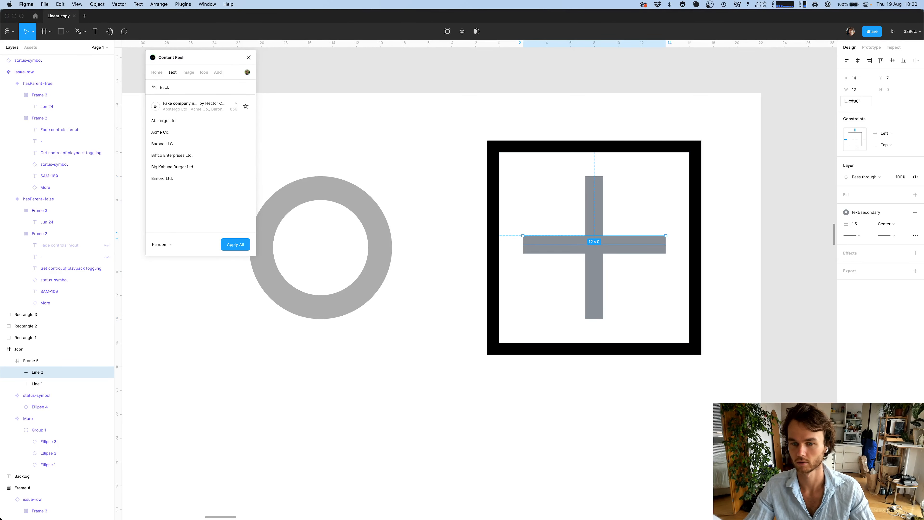
{"action": "left_click", "coordinate": [900, 81]}
{"action": "type", "text": "7."}
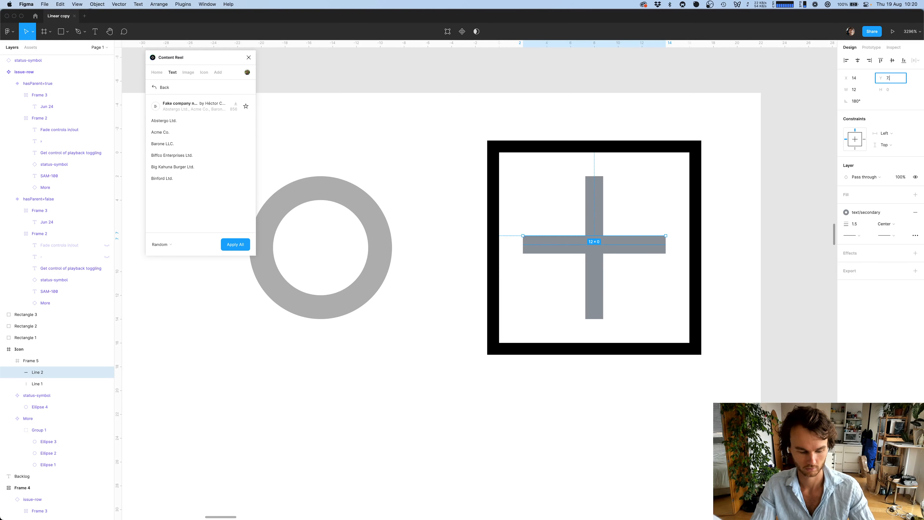
{"action": "type", "text": "25"}
{"action": "key", "text": "Return"}
{"action": "left_click", "coordinate": [714, 231]}
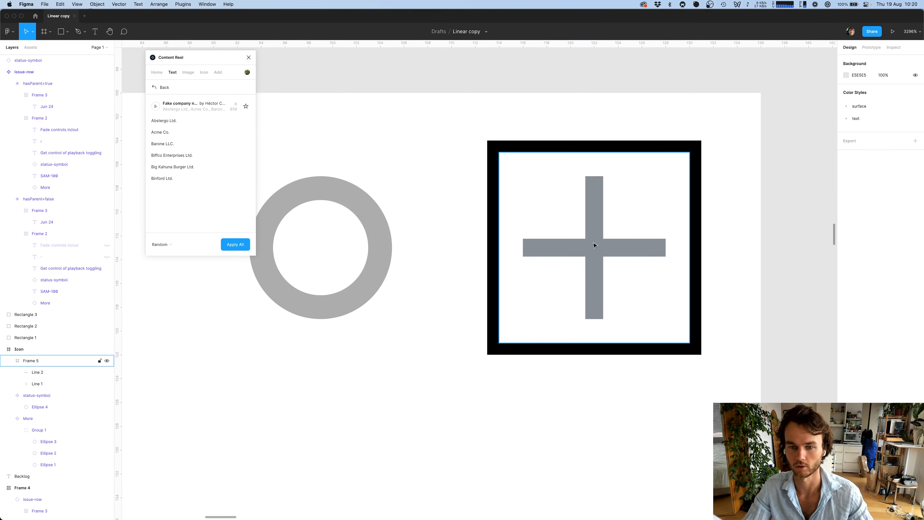
Combine the plus's horizontal and vertical lines into one shape with a Union
{"action": "left_click", "coordinate": [594, 245]}
{"action": "left_click", "coordinate": [604, 211], "text": "shift"}
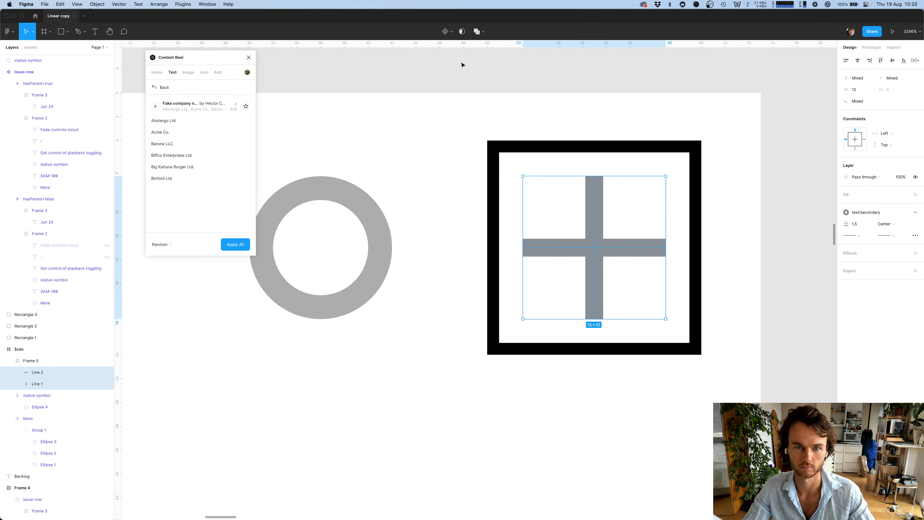
{"action": "left_click", "coordinate": [477, 31]}
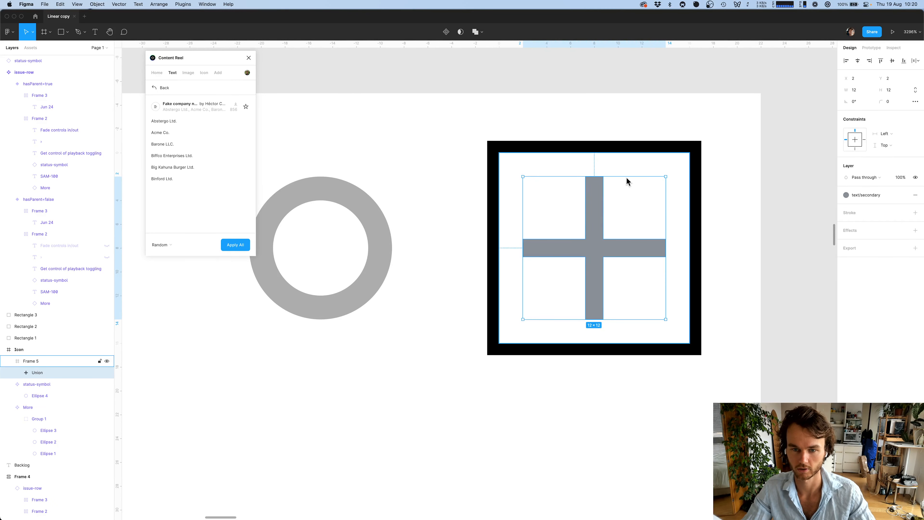
Remove the black outside stroke from the frame around the plus
{"action": "scroll", "coordinate": [593, 259], "scroll_direction": "down", "scroll_amount": 5}
{"action": "scroll", "coordinate": [593, 259], "scroll_direction": "down", "scroll_amount": 2}
{"action": "left_click", "coordinate": [576, 280]}
{"action": "left_click", "coordinate": [576, 278]}
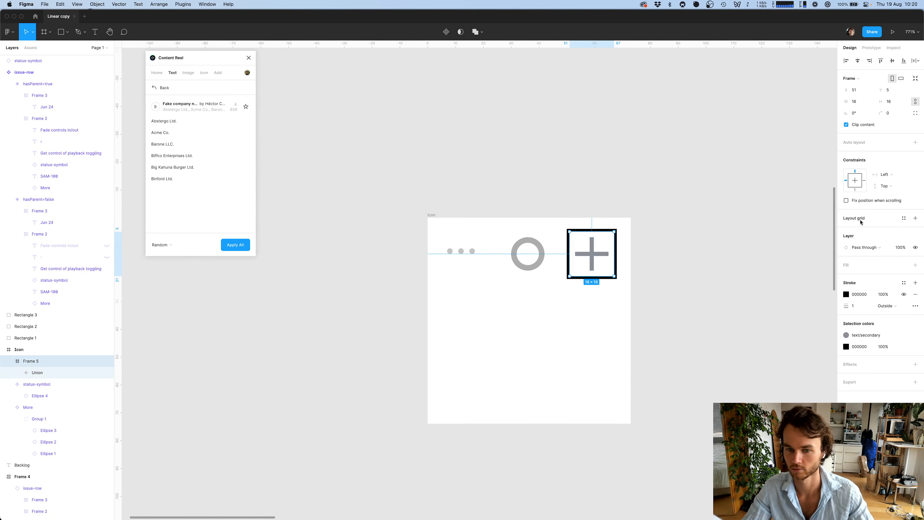
{"action": "left_click", "coordinate": [794, 318]}
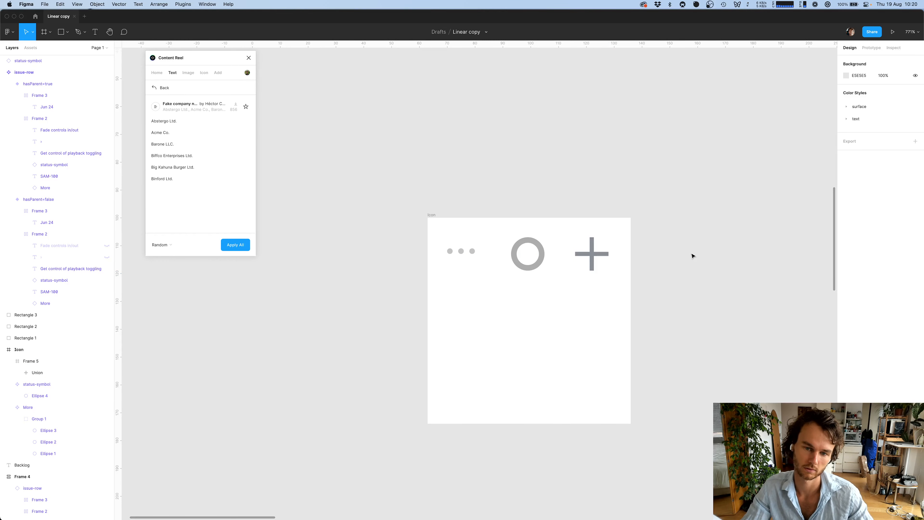
Replace the C4C4C4 and ACACAC colors in the three icons with the text/secondary style
{"action": "scroll", "coordinate": [693, 256], "scroll_direction": "down", "scroll_amount": 5}
{"action": "left_click_drag", "start_coordinate": [677, 221], "coordinate": [602, 262]}
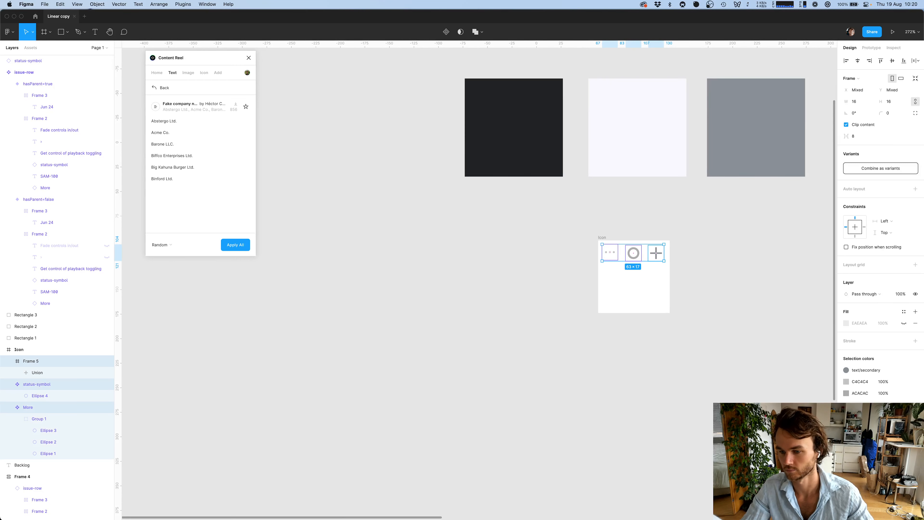
{"action": "left_click", "coordinate": [904, 382]}
{"action": "left_click", "coordinate": [783, 417]}
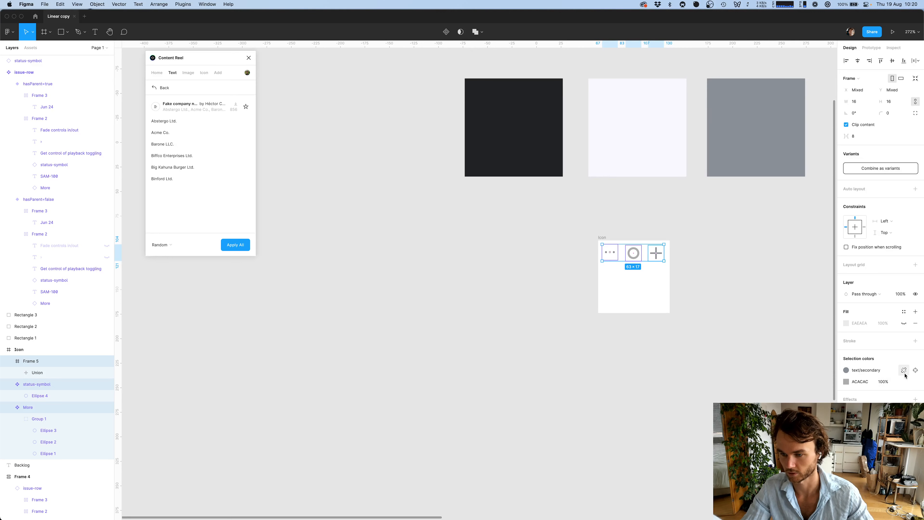
{"action": "left_click", "coordinate": [701, 397]}
Rename the plus icon's frame as Add and turn it into a component
{"action": "scroll", "coordinate": [701, 398], "scroll_direction": "down", "scroll_amount": 2}
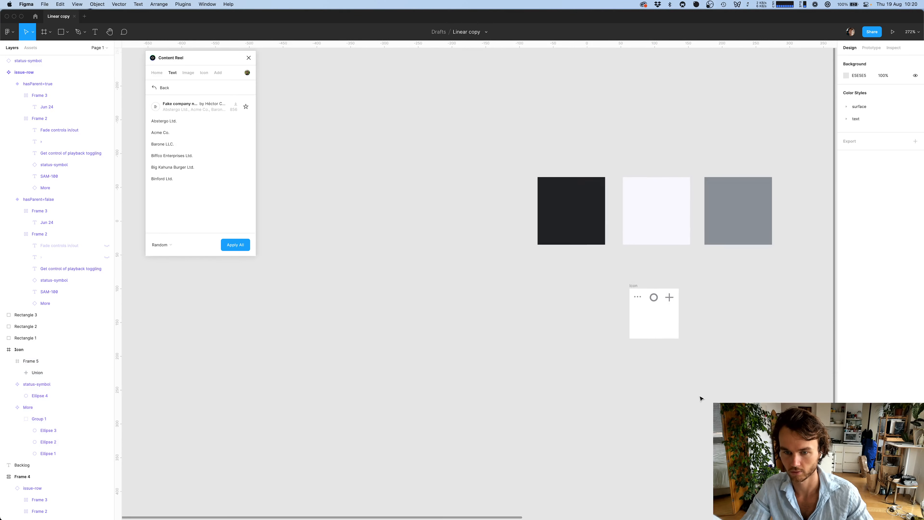
{"action": "scroll", "coordinate": [701, 398], "scroll_direction": "right", "scroll_amount": 12}
{"action": "scroll", "coordinate": [701, 398], "scroll_direction": "down", "scroll_amount": 4}
{"action": "scroll", "coordinate": [702, 398], "scroll_direction": "right", "scroll_amount": 4}
{"action": "scroll", "coordinate": [701, 398], "scroll_direction": "up", "scroll_amount": 2}
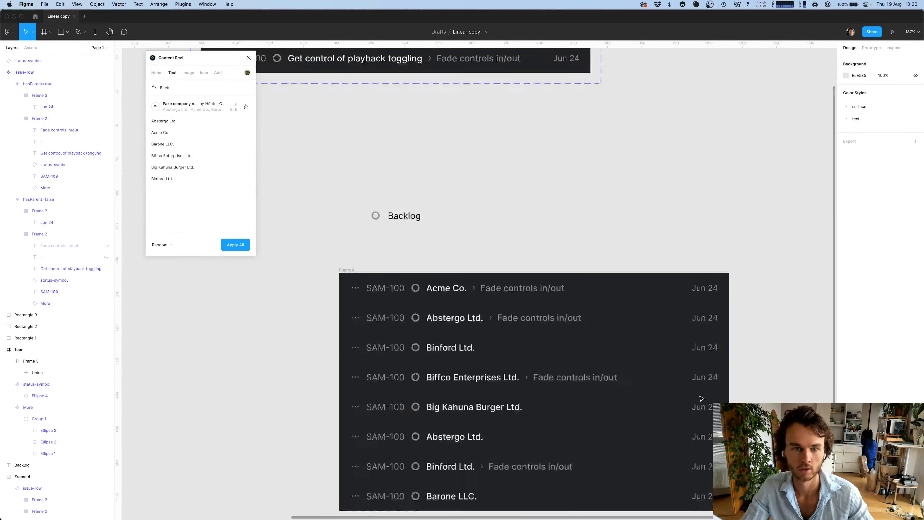
{"action": "scroll", "coordinate": [701, 397], "scroll_direction": "up", "scroll_amount": 4}
{"action": "scroll", "coordinate": [701, 397], "scroll_direction": "left", "scroll_amount": 6}
{"action": "left_click", "coordinate": [246, 326]}
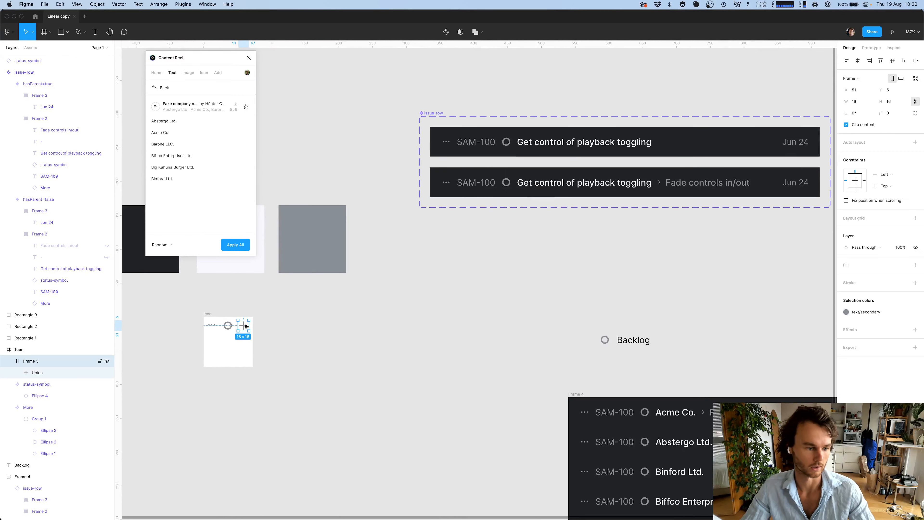
{"action": "key", "text": "super+r"}
{"action": "type", "text": "Add"}
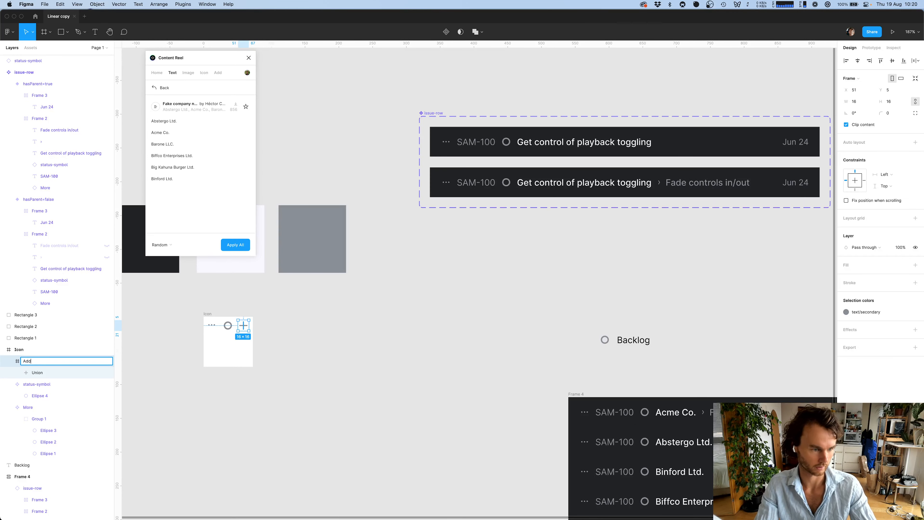
{"action": "key", "text": "Return"}
{"action": "key", "text": "super+alt+k"}
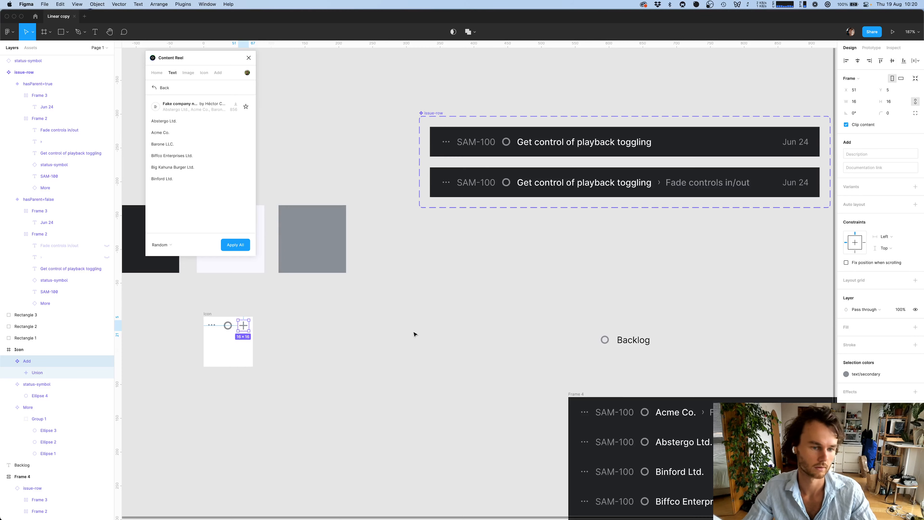
{"action": "left_click", "coordinate": [423, 333]}
Insert an instance of the Add component and place it in line with the Backlog label, well to its right
{"action": "scroll", "coordinate": [452, 291], "scroll_direction": "right", "scroll_amount": 5}
{"action": "scroll", "coordinate": [466, 270], "scroll_direction": "left", "scroll_amount": 7}
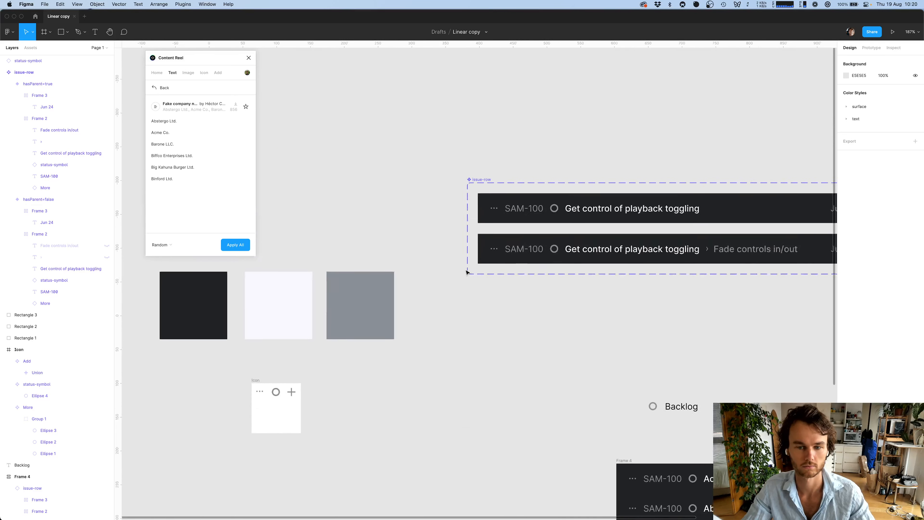
{"action": "scroll", "coordinate": [467, 271], "scroll_direction": "down", "scroll_amount": 5}
{"action": "scroll", "coordinate": [467, 271], "scroll_direction": "right", "scroll_amount": 8}
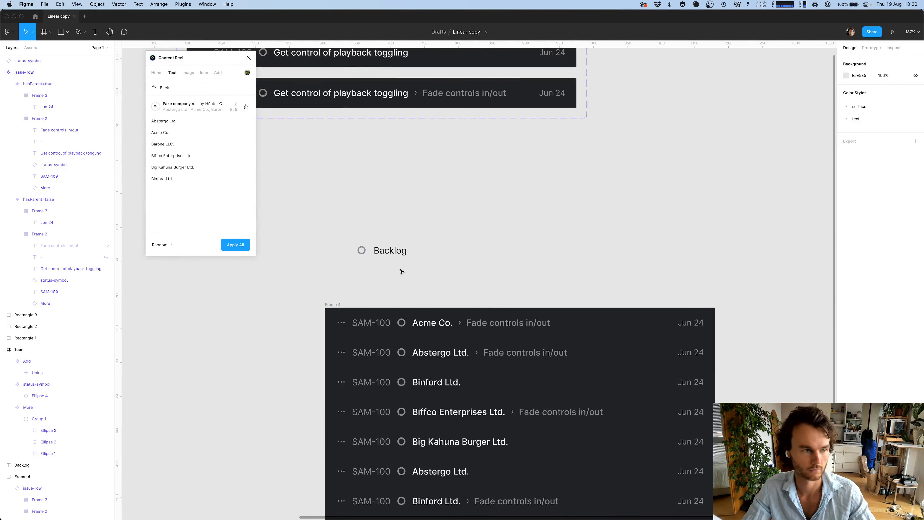
{"action": "key", "text": "shift+i"}
{"action": "type", "text": "add"}
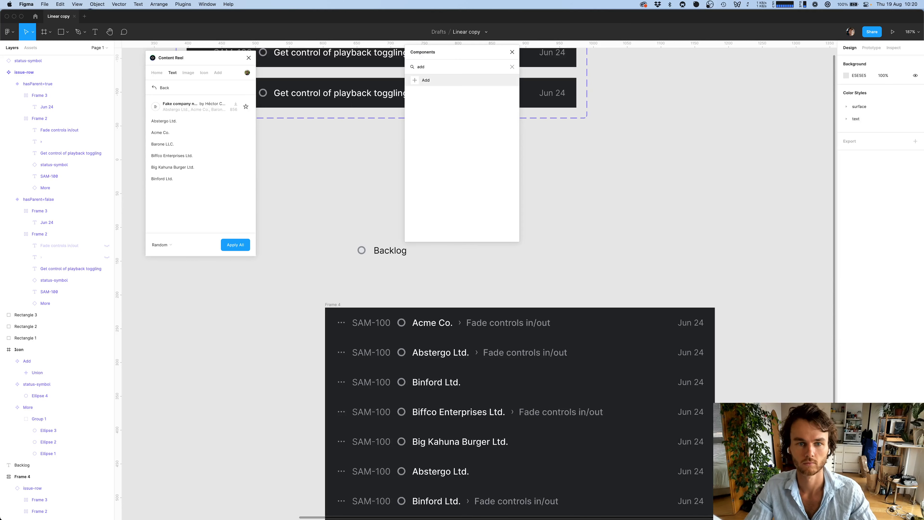
{"action": "key", "text": "Return"}
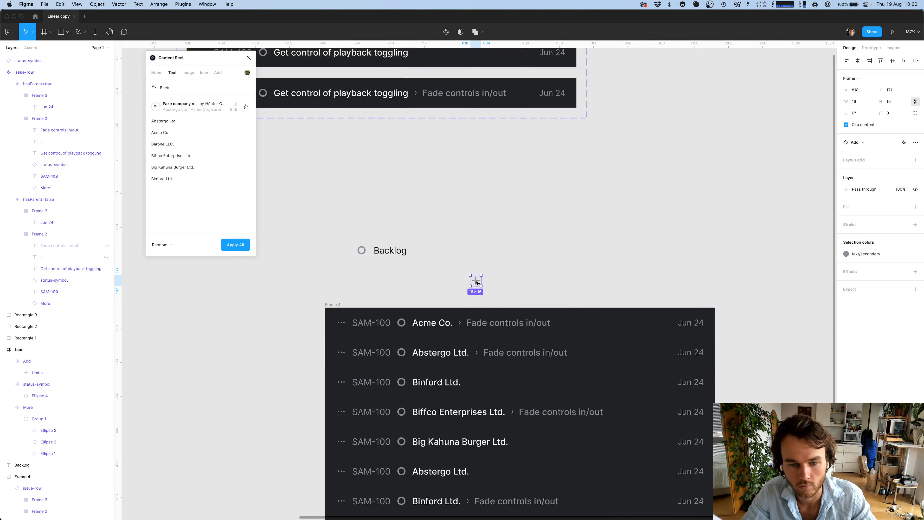
{"action": "left_click_drag", "start_coordinate": [477, 283], "coordinate": [570, 253]}
{"action": "left_click", "coordinate": [666, 260]}
Switch to Safari to inspect the Backlog group header in Linear's issue list, and return to Figma
{"action": "scroll", "coordinate": [719, 256], "scroll_direction": "down", "scroll_amount": 1}
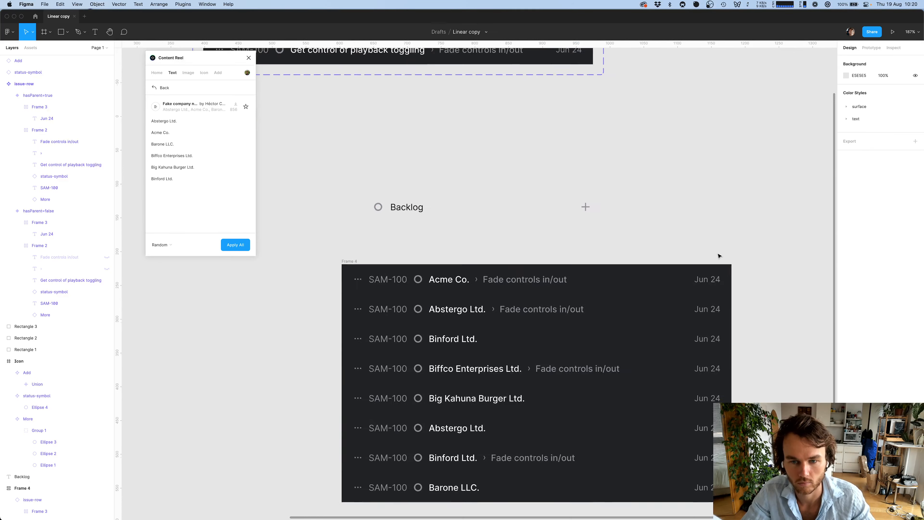
{"action": "scroll", "coordinate": [719, 256], "scroll_direction": "down", "scroll_amount": 1}
{"action": "scroll", "coordinate": [708, 253], "scroll_direction": "down", "scroll_amount": 1}
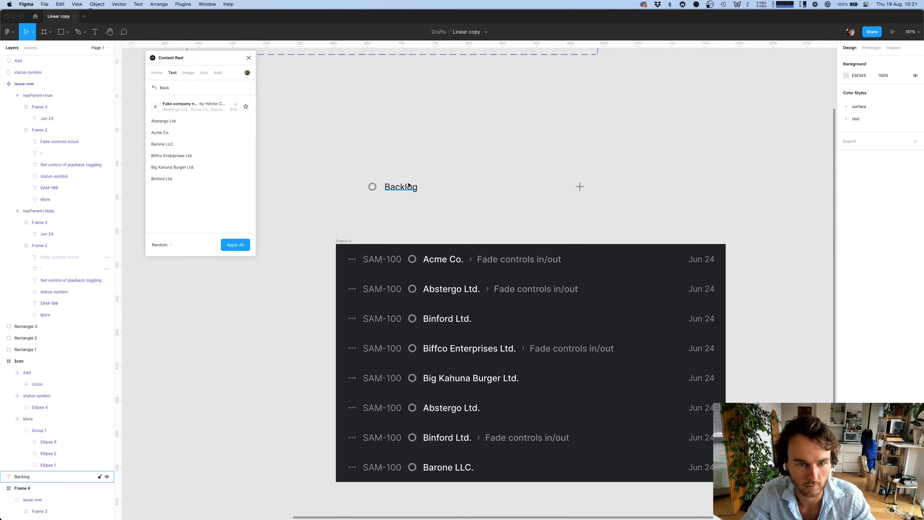
{"action": "left_click_drag", "start_coordinate": [338, 172], "coordinate": [447, 226]}
{"action": "key", "text": "super+Tab"}
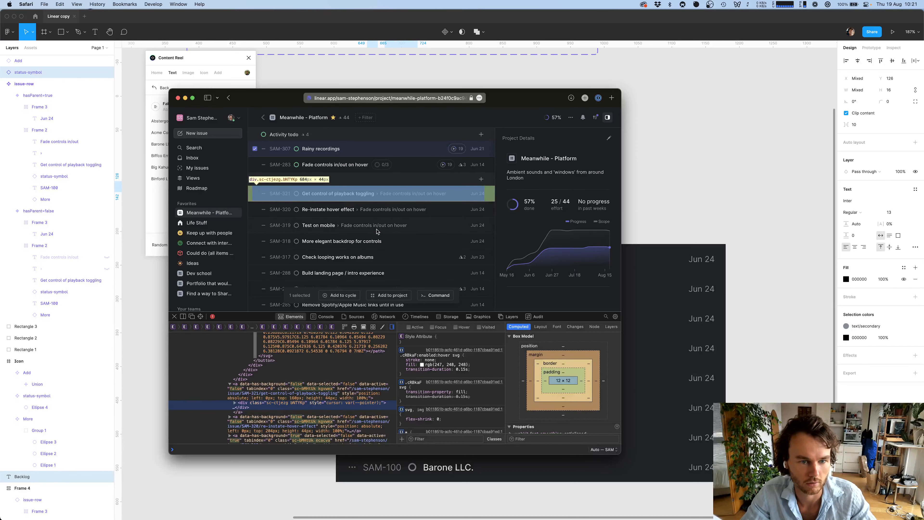
{"action": "left_click", "coordinate": [200, 316]}
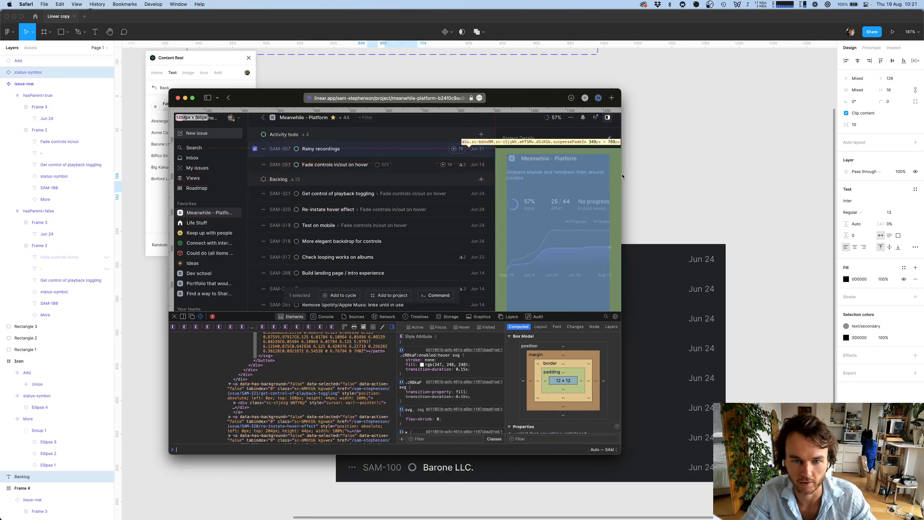
{"action": "left_click", "coordinate": [634, 177]}
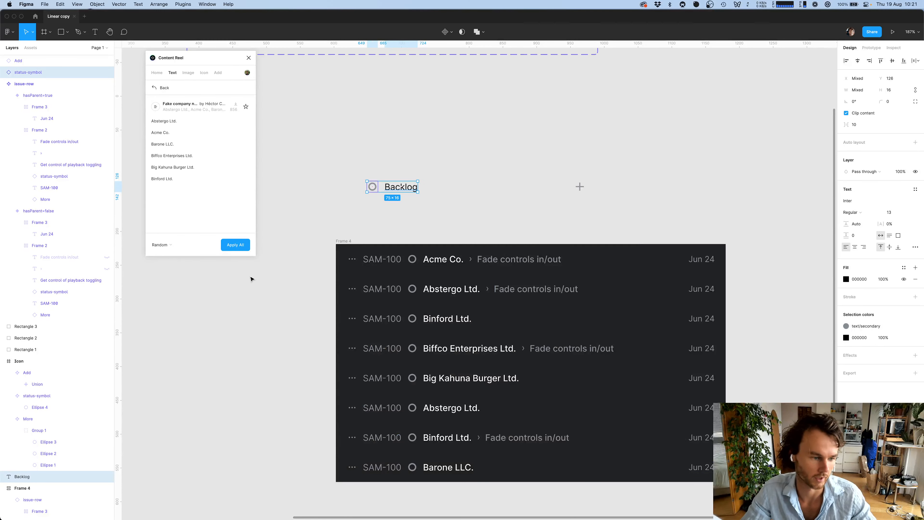
Wrap the status symbol and Backlog label in a horizontal auto layout frame with 8 spacing between the items
{"action": "left_click_drag", "start_coordinate": [457, 155], "coordinate": [341, 214]}
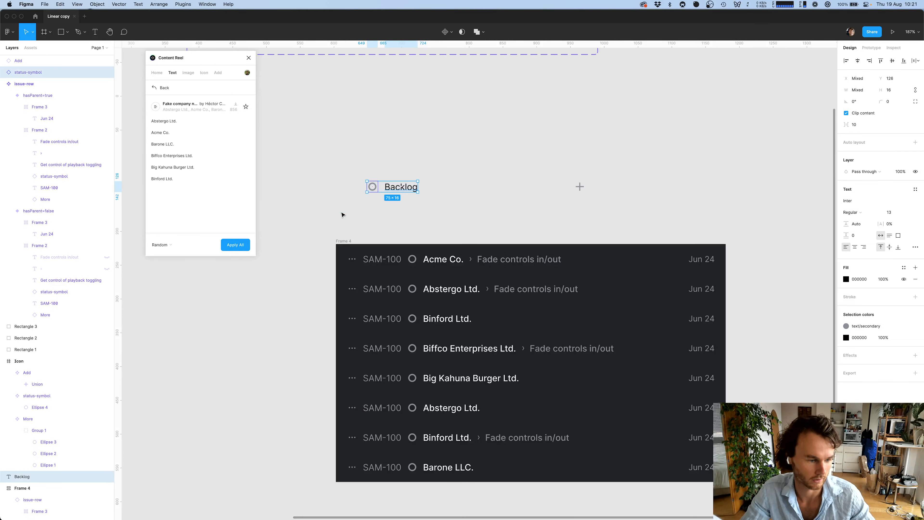
{"action": "key", "text": "shift+a"}
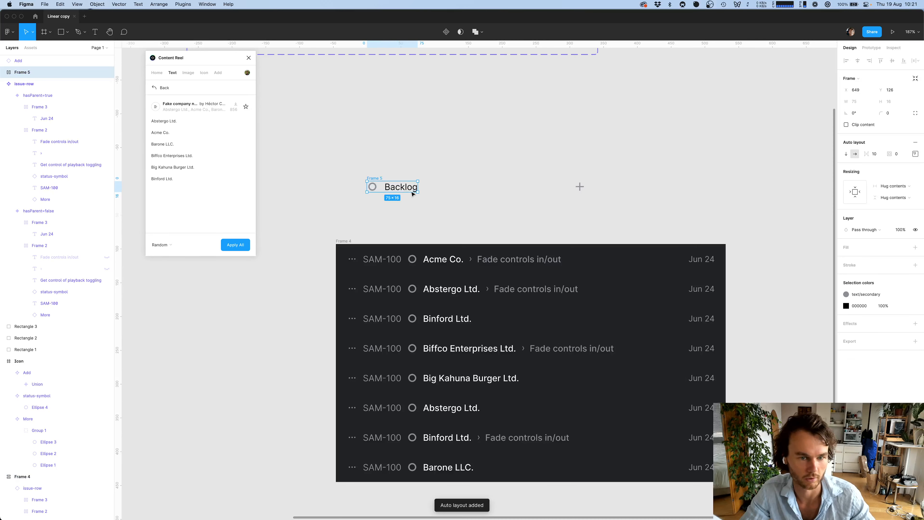
{"action": "left_click", "coordinate": [876, 154]}
{"action": "type", "text": "8"}
{"action": "key", "text": "Return"}
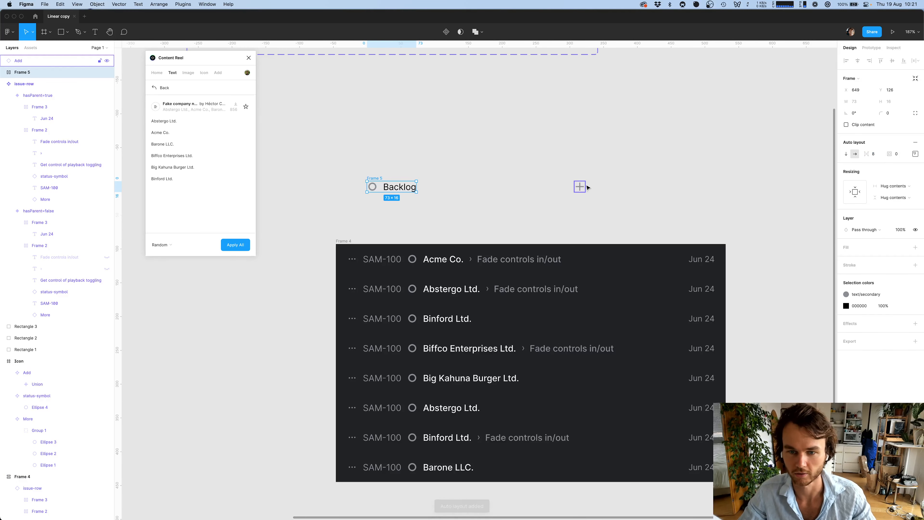
Wrap the Backlog group and the Add icon in an auto layout frame with space-between distribution
{"action": "left_click", "coordinate": [639, 181]}
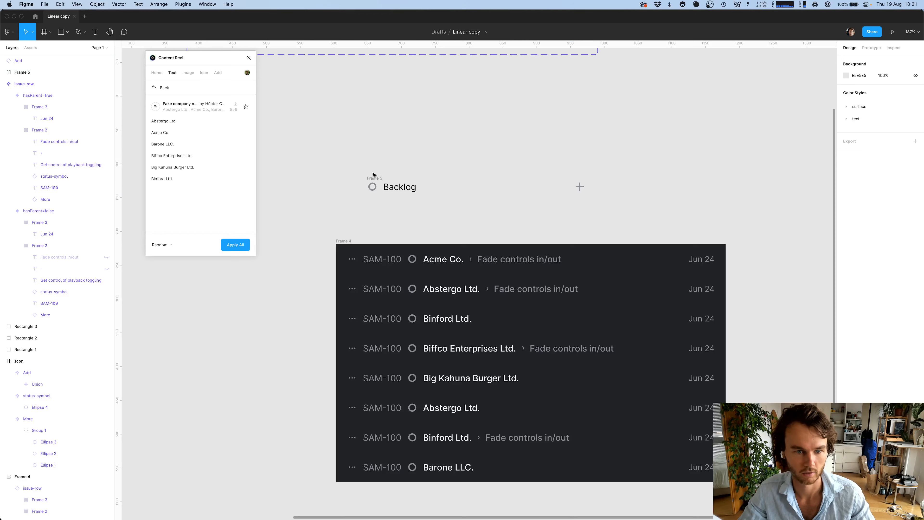
{"action": "left_click_drag", "start_coordinate": [350, 163], "coordinate": [663, 222]}
{"action": "key", "text": "shift+a"}
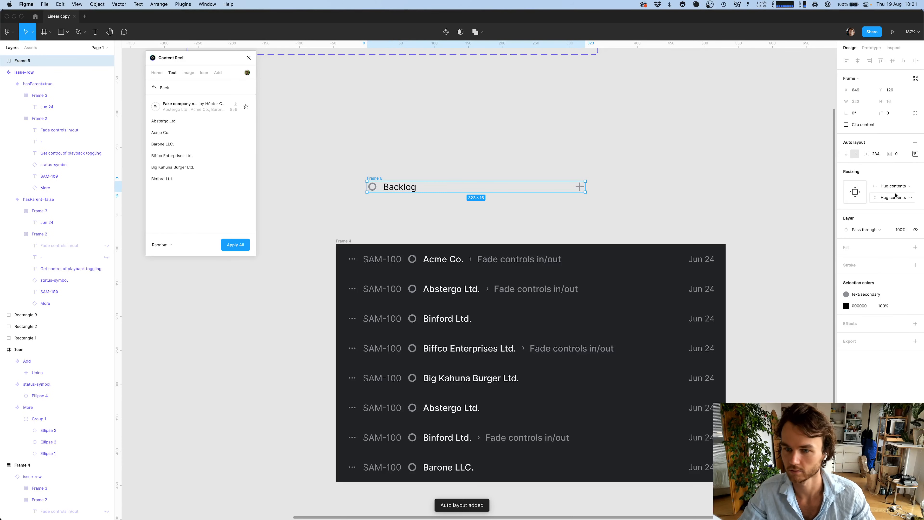
{"action": "left_click", "coordinate": [915, 153]}
{"action": "left_click", "coordinate": [891, 216]}
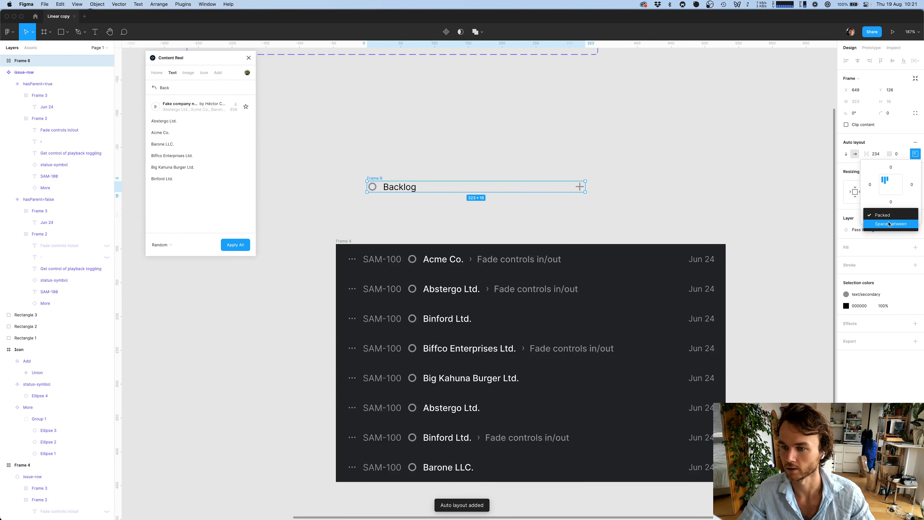
{"action": "left_click", "coordinate": [888, 226]}
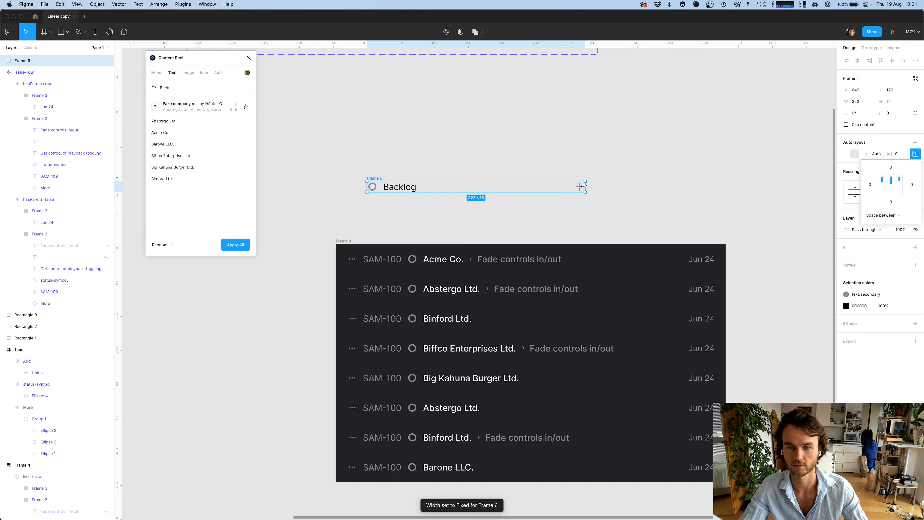
{"action": "mouse_move", "coordinate": [585, 186]}
{"action": "left_mouse_down"}
{"action": "mouse_move", "coordinate": [710, 186]}
{"action": "mouse_move", "coordinate": [584, 187]}
{"action": "left_mouse_up"}
{"action": "key", "text": "super+z"}
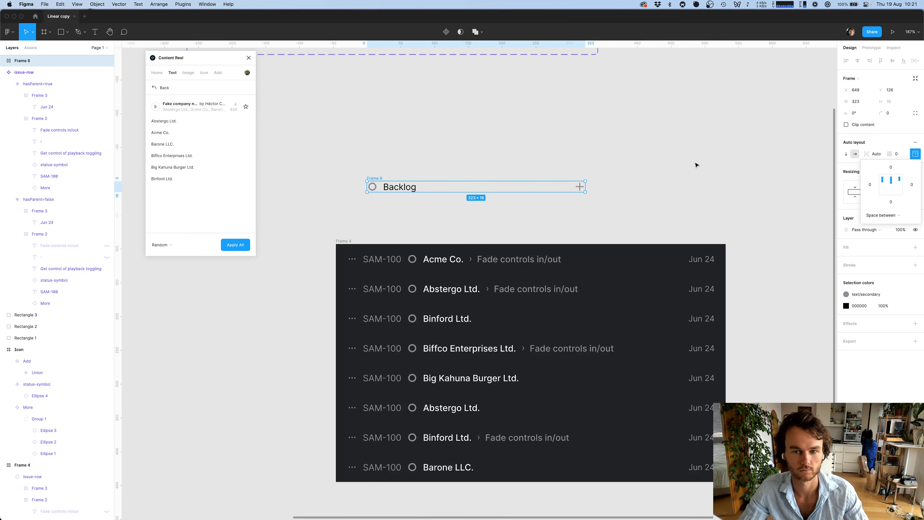
Switch to Safari to check the size of Linear's Backlog group header, and return to Figma
{"action": "left_click", "coordinate": [696, 165]}
{"action": "left_click", "coordinate": [366, 177]}
{"action": "key", "text": "super+Tab"}
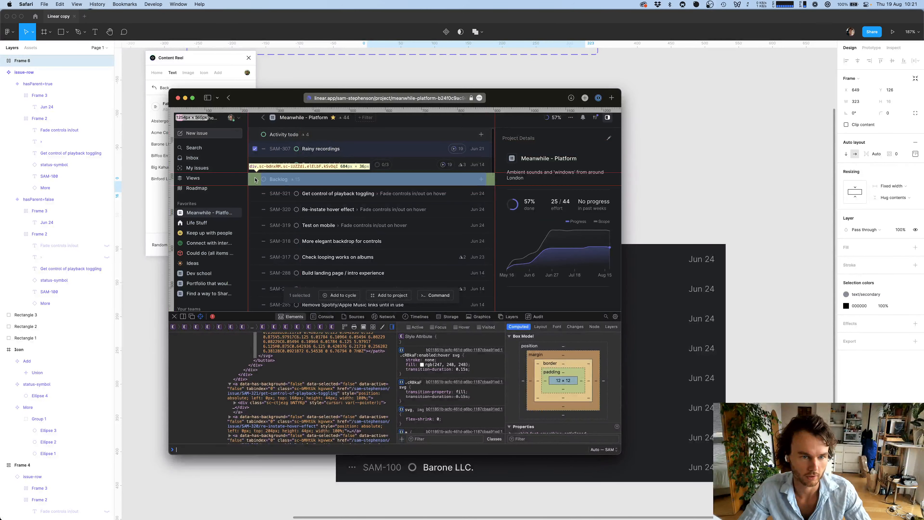
{"action": "key", "text": "super+Tab"}
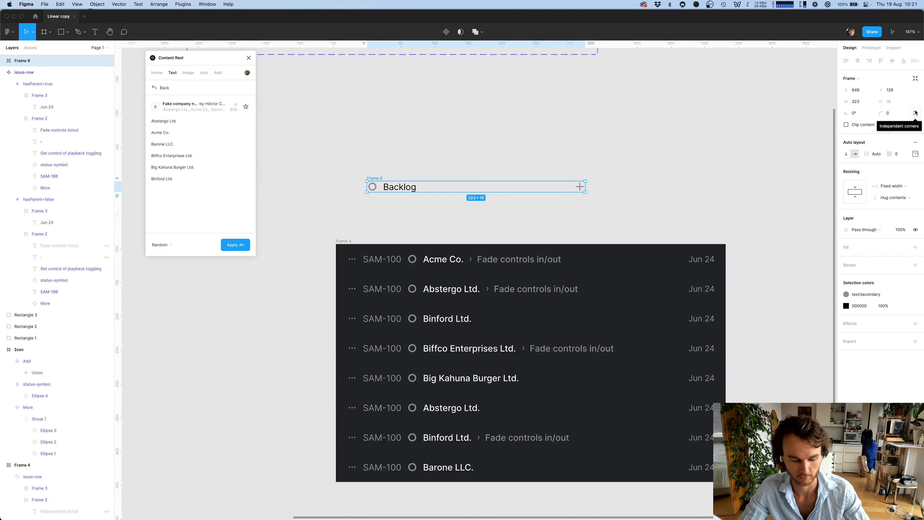
Set the header frame's padding to 10 at top and bottom and 16 at left and right
{"action": "left_click", "coordinate": [915, 154]}
{"action": "type", "text": "10"}
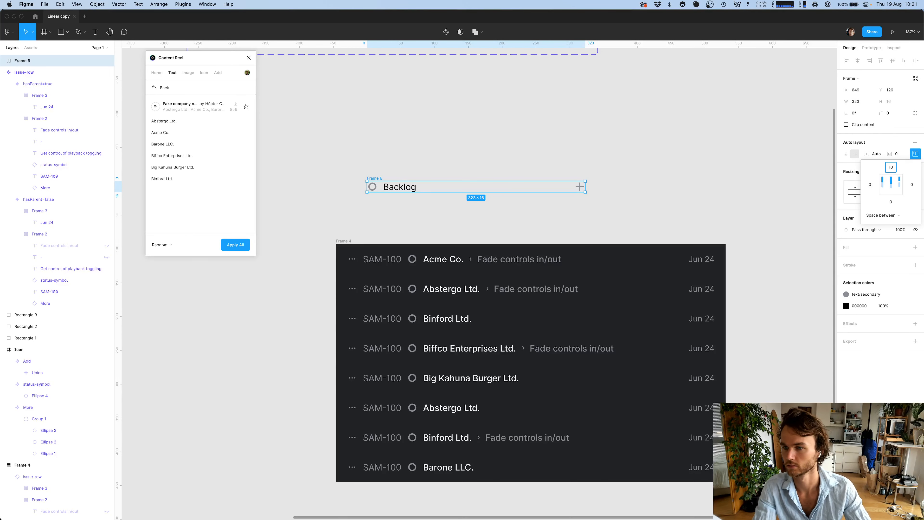
{"action": "key", "text": "Tab"}
{"action": "key", "text": "Tab"}
{"action": "type", "text": "10"}
{"action": "key", "text": "Tab"}
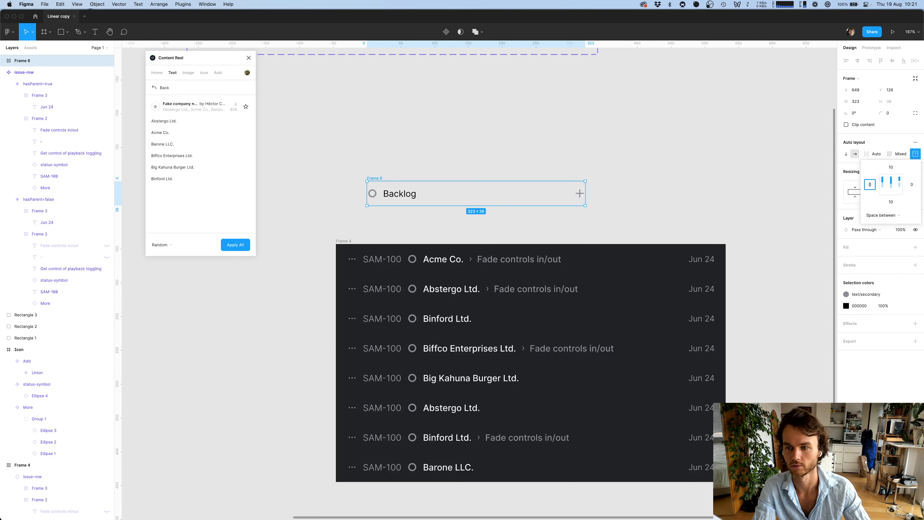
{"action": "key", "text": "Tab"}
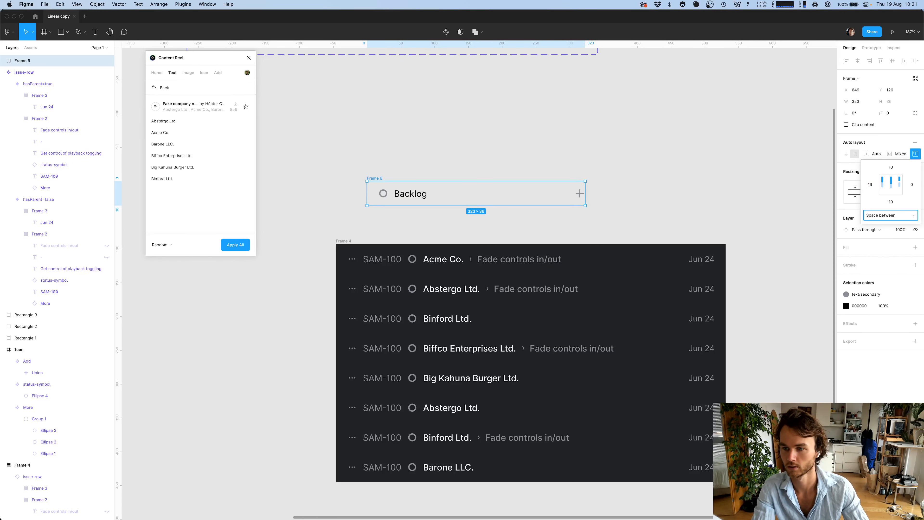
{"action": "key", "text": "Tab"}
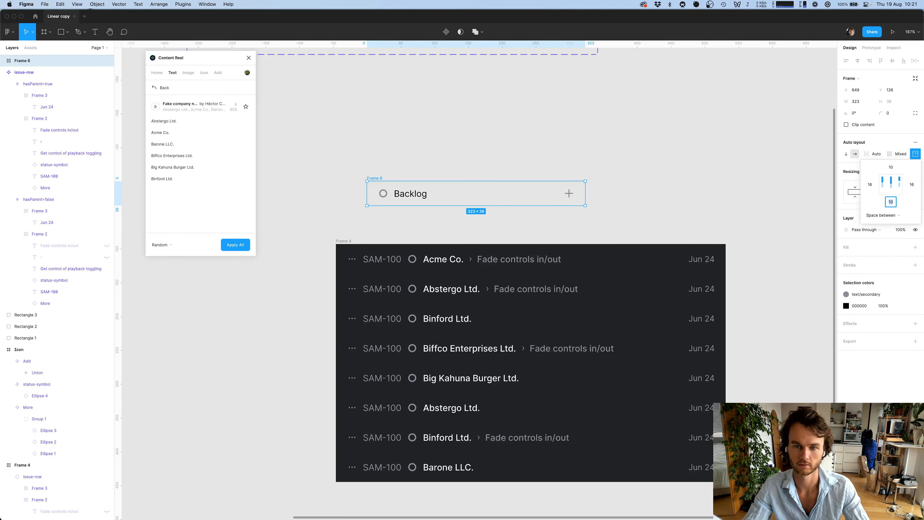
{"action": "key", "text": "Return"}
{"action": "left_click", "coordinate": [604, 190]}
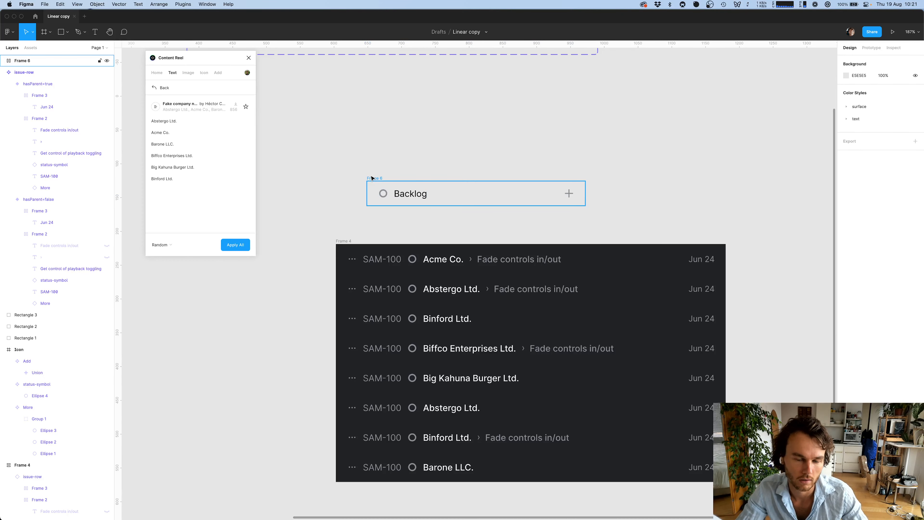
Move the Backlog header frame up near the issue-row variants and turn it into a component named issue-header
{"action": "left_click_drag", "start_coordinate": [372, 178], "coordinate": [310, 104]}
{"action": "scroll", "coordinate": [377, 155], "scroll_direction": "left", "scroll_amount": 1}
{"action": "scroll", "coordinate": [377, 154], "scroll_direction": "up", "scroll_amount": 1}
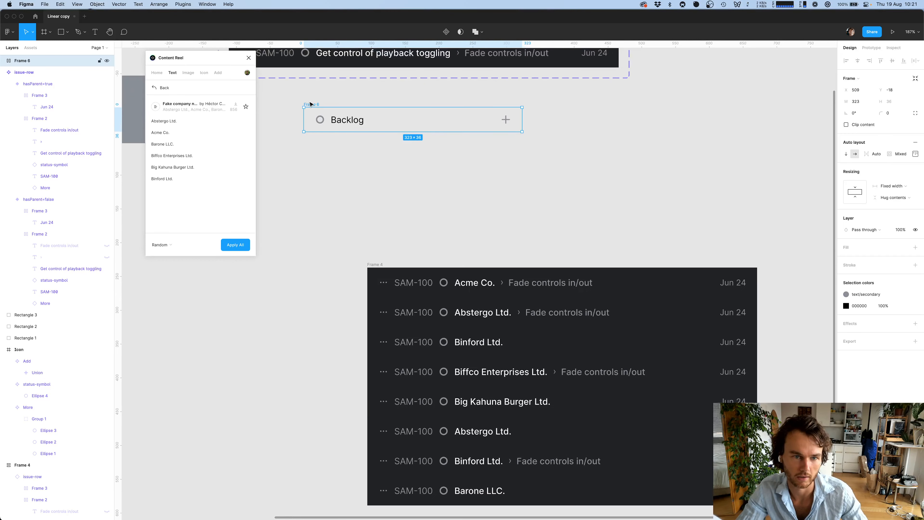
{"action": "scroll", "coordinate": [310, 105], "scroll_direction": "left", "scroll_amount": 2}
{"action": "scroll", "coordinate": [311, 105], "scroll_direction": "up", "scroll_amount": 1}
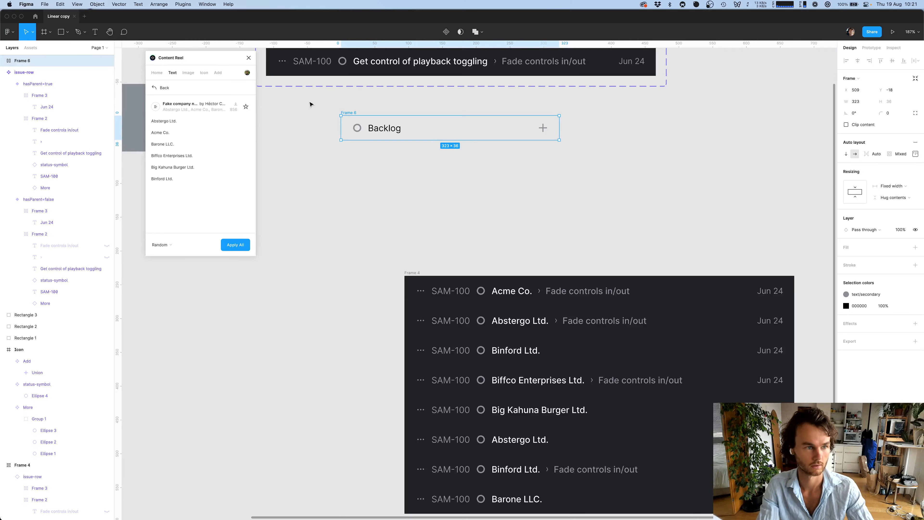
{"action": "key", "text": "super+alt+k"}
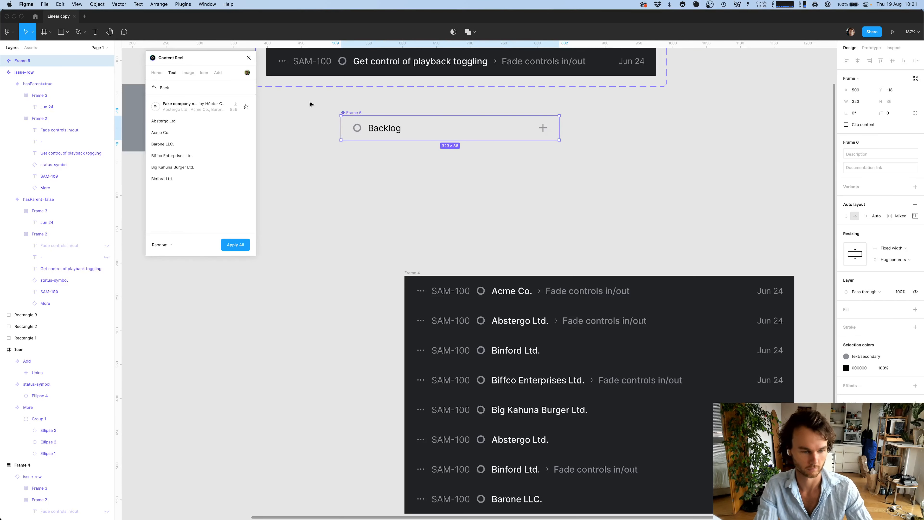
{"action": "key", "text": "super+r"}
{"action": "type", "text": "iss"}
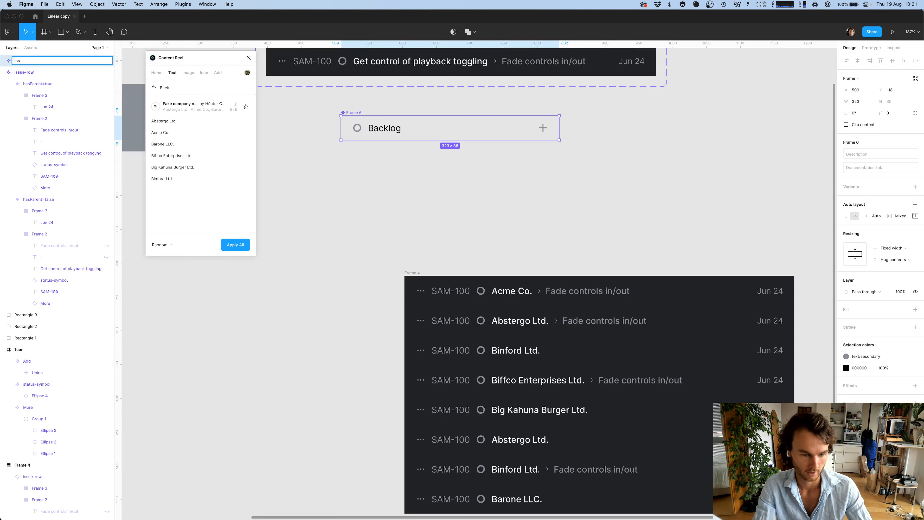
{"action": "type", "text": "ue-header"}
{"action": "key", "text": "Return"}
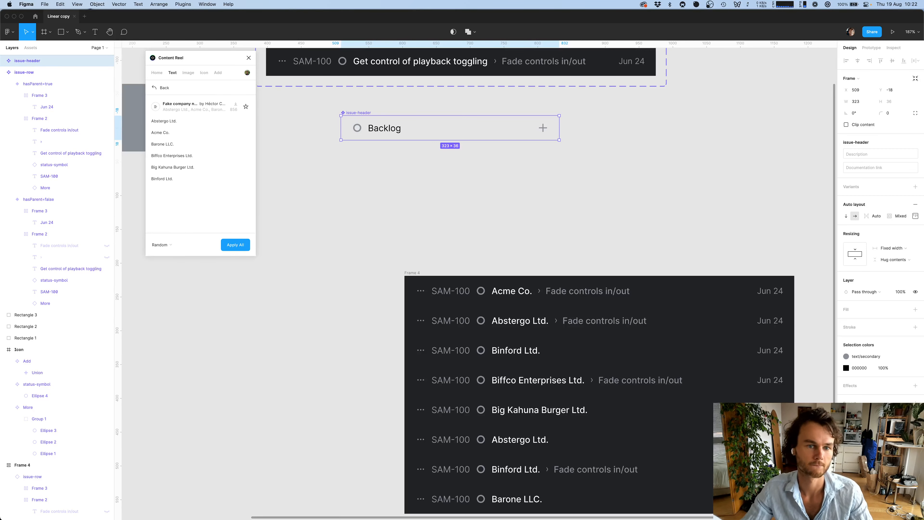
Move the issue-header component directly beneath the issue-row component set, near its left edge
{"action": "scroll", "coordinate": [414, 153], "scroll_direction": "up", "scroll_amount": 4}
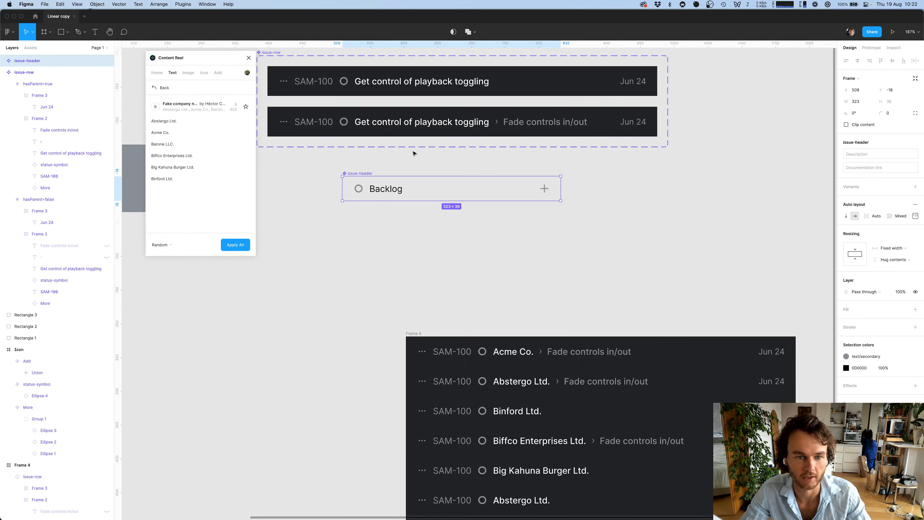
{"action": "left_click_drag", "start_coordinate": [364, 175], "coordinate": [276, 155]}
{"action": "scroll", "coordinate": [374, 205], "scroll_direction": "down", "scroll_amount": 1}
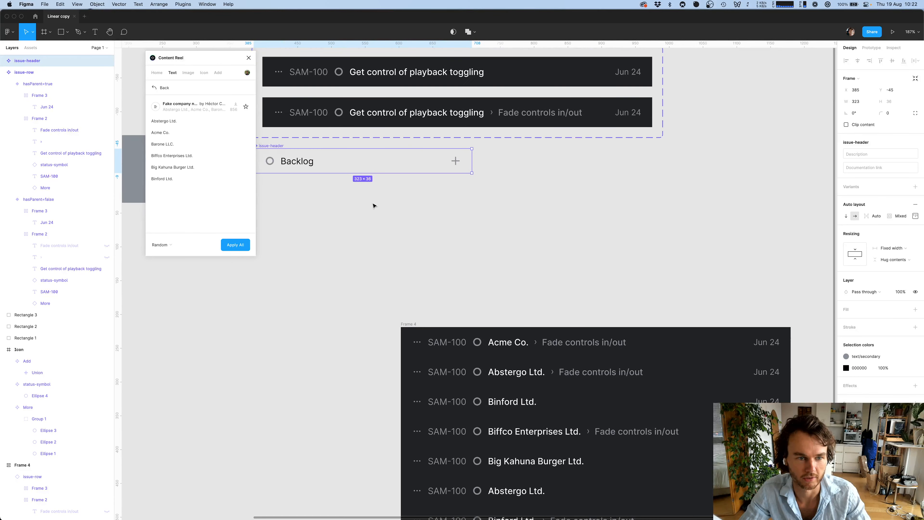
{"action": "scroll", "coordinate": [299, 125], "scroll_direction": "up", "scroll_amount": 2}
{"action": "scroll", "coordinate": [324, 179], "scroll_direction": "down", "scroll_amount": 3}
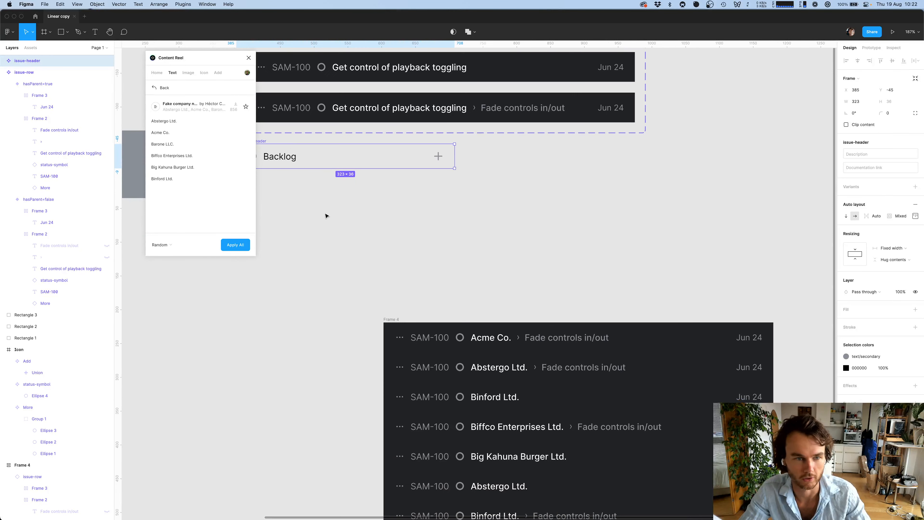
Place an instance of issue-header above the first row in Frame 4 and set its width to fill the container
{"action": "left_click_drag", "start_coordinate": [274, 144], "coordinate": [530, 324]}
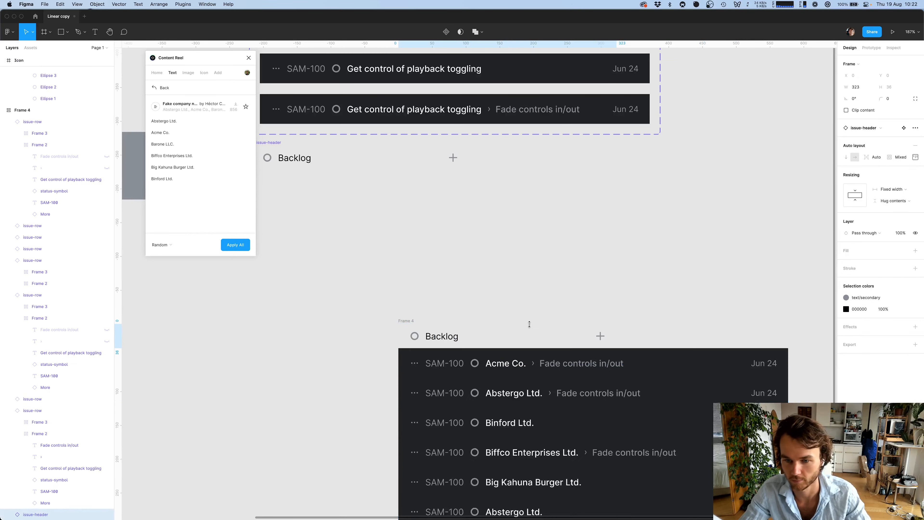
{"action": "scroll", "coordinate": [703, 330], "scroll_direction": "right", "scroll_amount": 3}
{"action": "scroll", "coordinate": [704, 331], "scroll_direction": "down", "scroll_amount": 2}
{"action": "scroll", "coordinate": [817, 202], "scroll_direction": "down", "scroll_amount": 3}
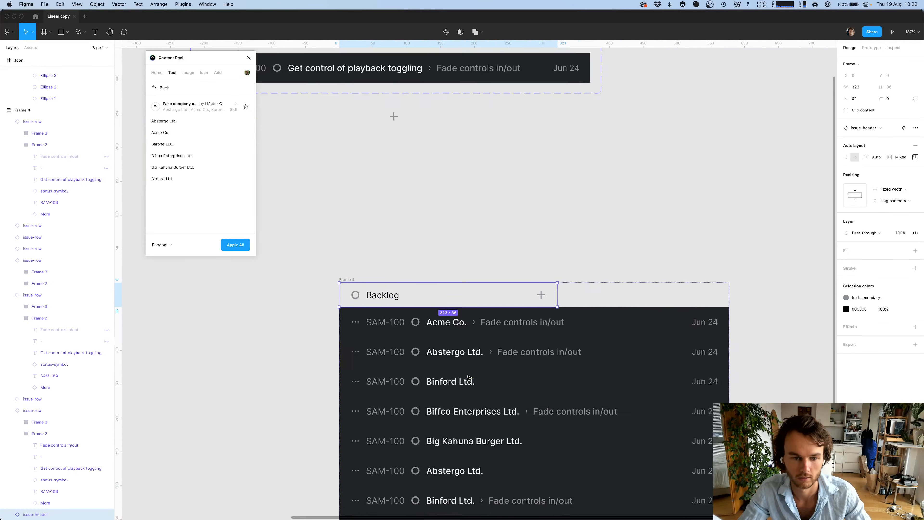
{"action": "left_click", "coordinate": [908, 186]}
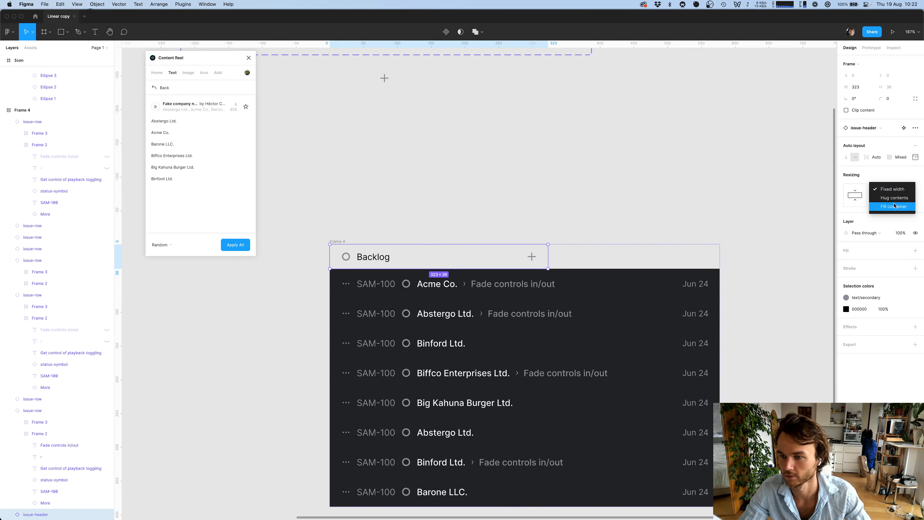
{"action": "left_click", "coordinate": [889, 206]}
{"action": "scroll", "coordinate": [635, 291], "scroll_direction": "down", "scroll_amount": 2}
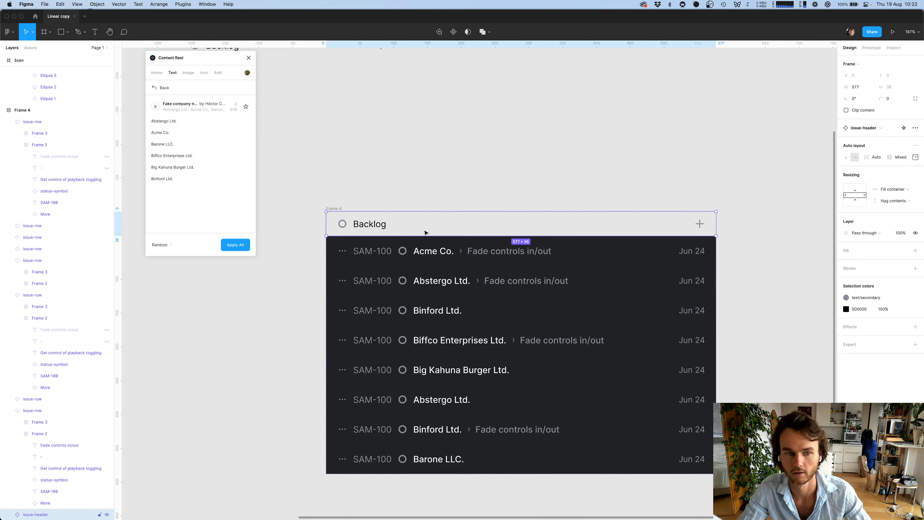
{"action": "scroll", "coordinate": [427, 234], "scroll_direction": "down", "scroll_amount": 5}
{"action": "left_click", "coordinate": [402, 157]}
{"action": "scroll", "coordinate": [655, 207], "scroll_direction": "right", "scroll_amount": 3}
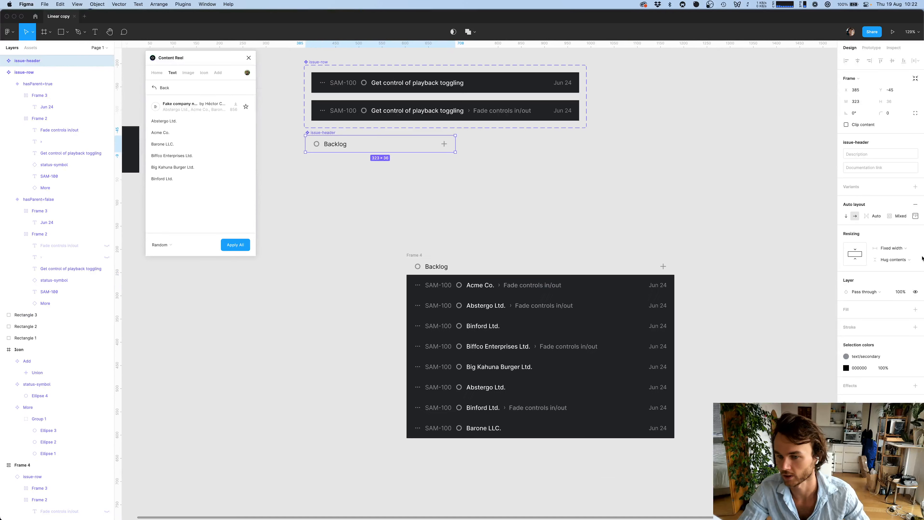
{"action": "left_click", "coordinate": [904, 309]}
{"action": "left_click", "coordinate": [773, 344]}
Switch to Safari, inspect the Backlog header element's computed background color, and return to Figma
{"action": "key", "text": "super+Tab"}
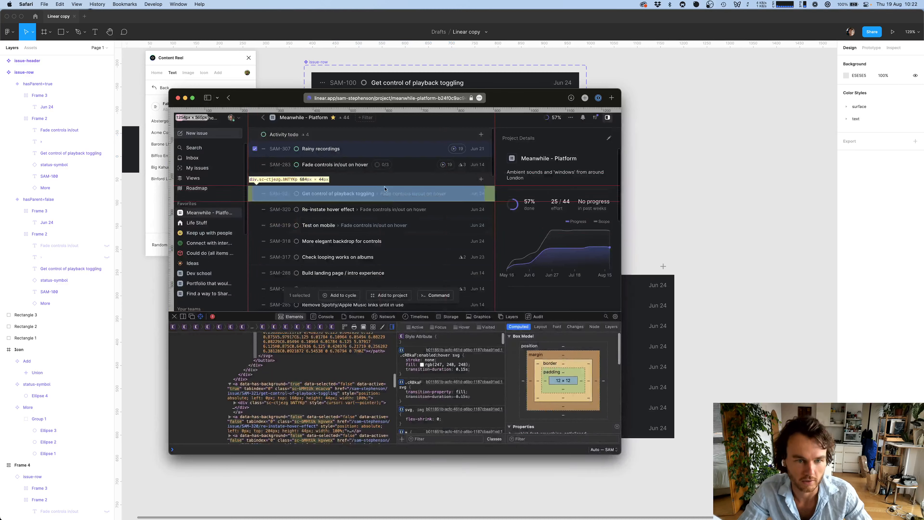
{"action": "left_click", "coordinate": [258, 184]}
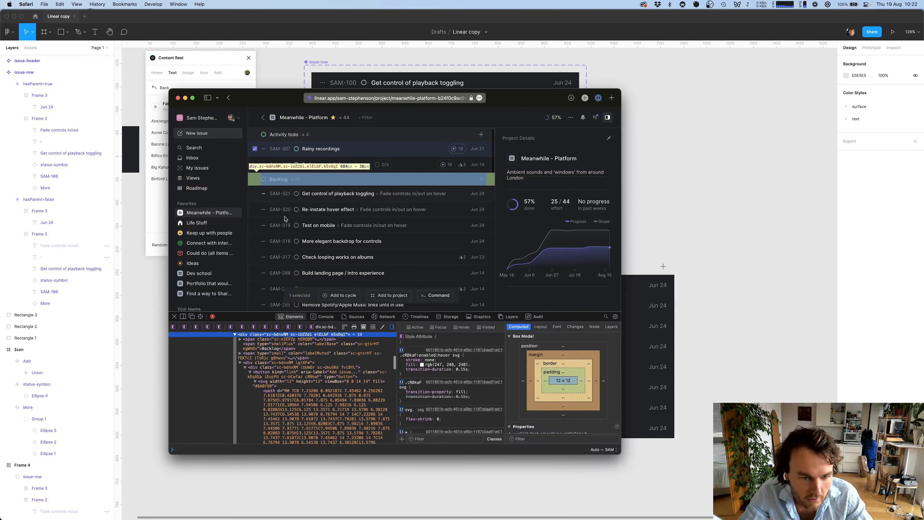
{"action": "scroll", "coordinate": [454, 380], "scroll_direction": "down", "scroll_amount": 5}
{"action": "scroll", "coordinate": [454, 380], "scroll_direction": "down", "scroll_amount": 10}
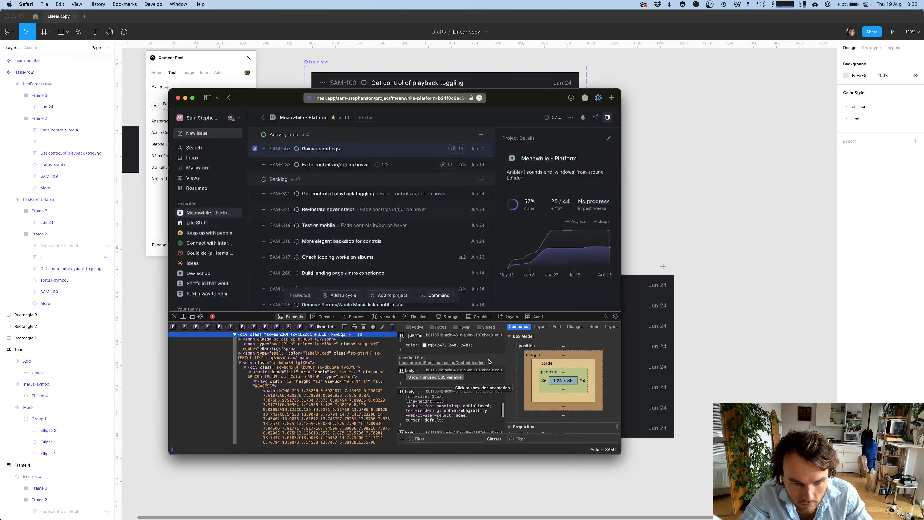
{"action": "scroll", "coordinate": [454, 380], "scroll_direction": "up", "scroll_amount": 3}
{"action": "scroll", "coordinate": [561, 405], "scroll_direction": "down", "scroll_amount": 10}
{"action": "scroll", "coordinate": [561, 406], "scroll_direction": "up", "scroll_amount": 2}
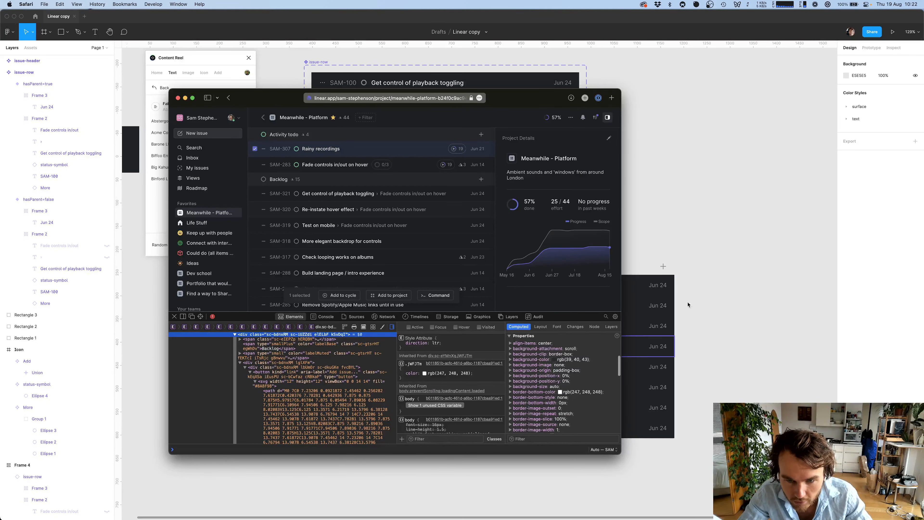
{"action": "left_click", "coordinate": [714, 288]}
Add a solid fill to the issue-header component and set its color to RGB 39, 40, 43 (27282B)
{"action": "scroll", "coordinate": [489, 244], "scroll_direction": "up", "scroll_amount": 2}
{"action": "scroll", "coordinate": [489, 244], "scroll_direction": "left", "scroll_amount": 1}
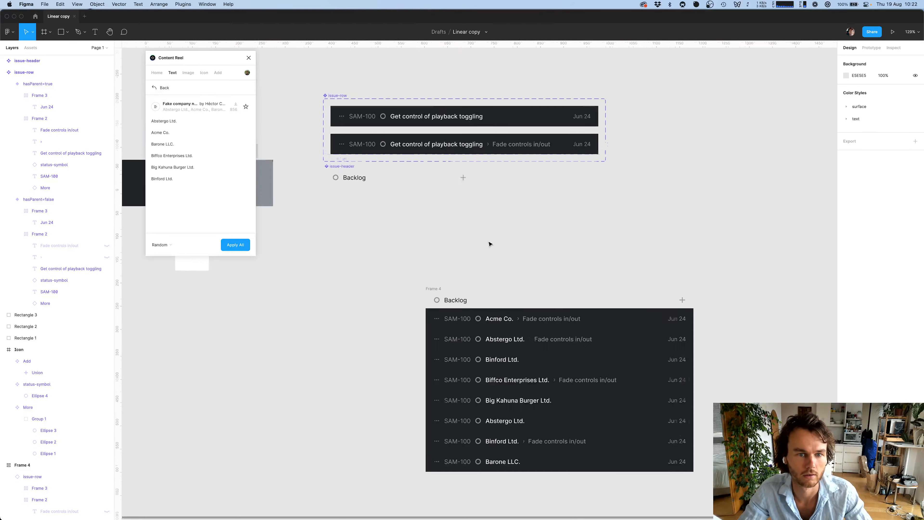
{"action": "left_click", "coordinate": [367, 182]}
{"action": "left_click", "coordinate": [916, 309]}
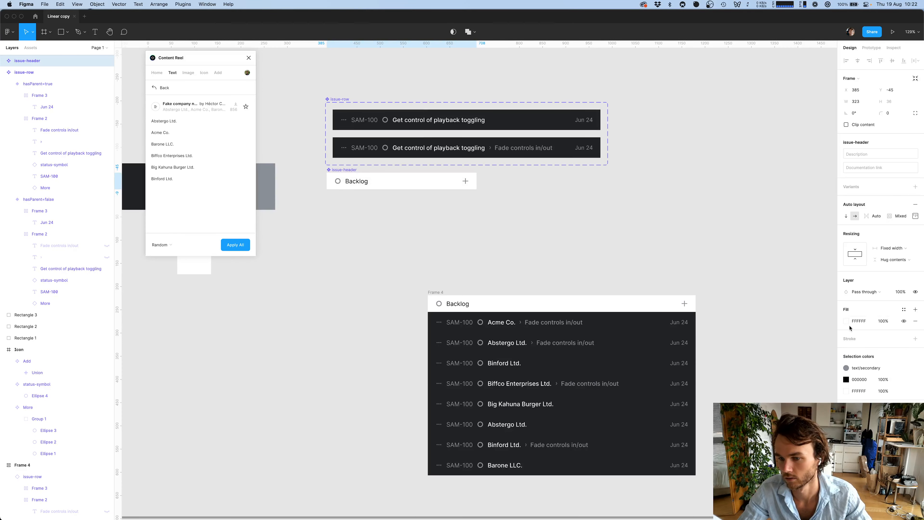
{"action": "left_click", "coordinate": [846, 321]}
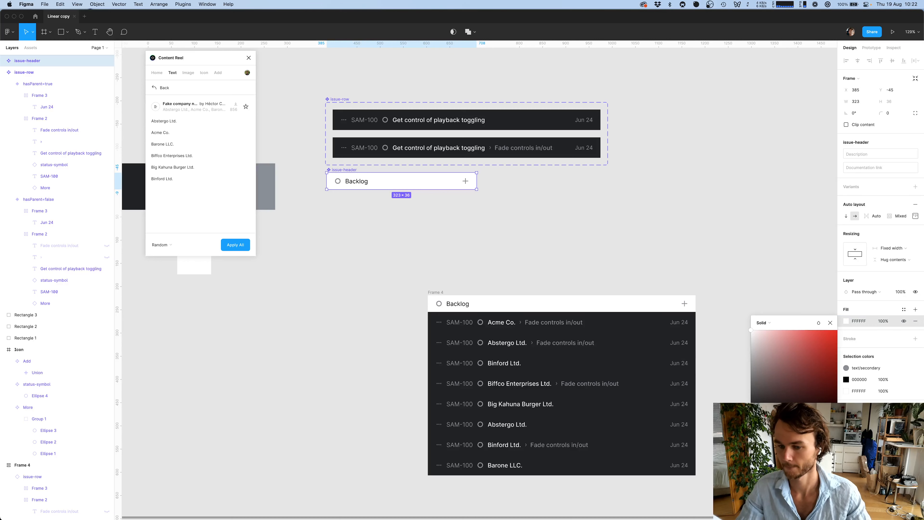
{"action": "left_click", "coordinate": [800, 425]}
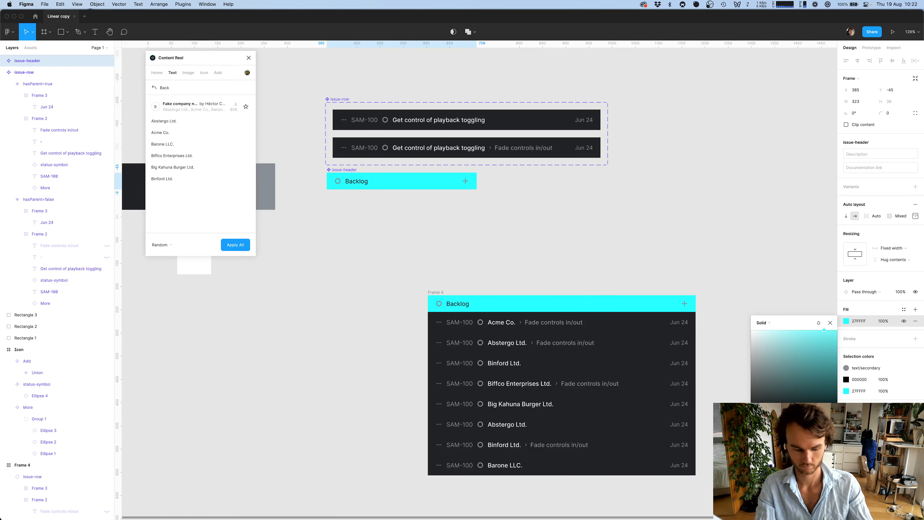
{"action": "type", "text": "40"}
{"action": "key", "text": "Tab"}
{"action": "type", "text": "43"}
{"action": "key", "text": "Return"}
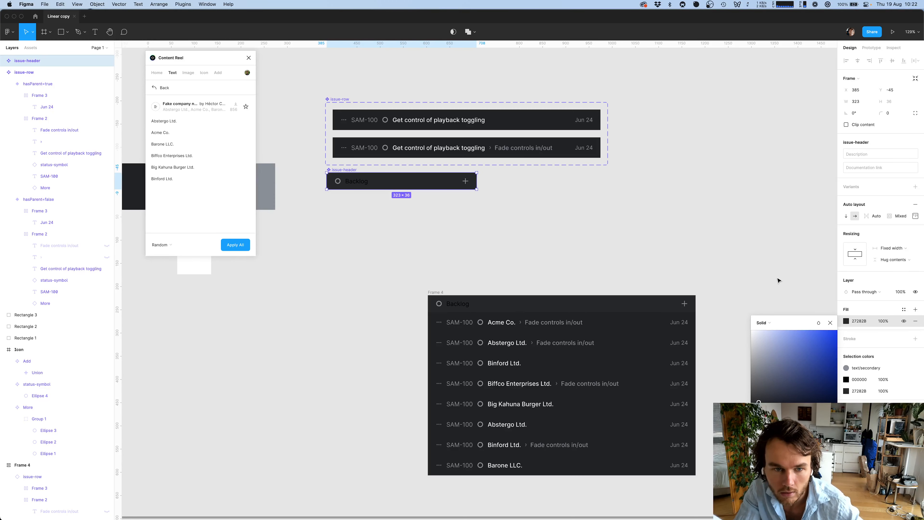
{"action": "left_click", "coordinate": [912, 308]}
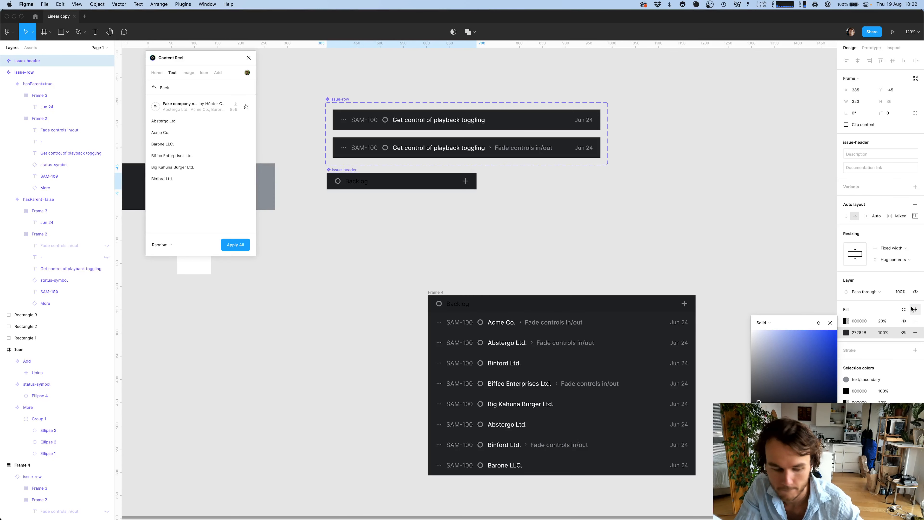
{"action": "key", "text": "super+z"}
{"action": "key", "text": "super+Tab"}
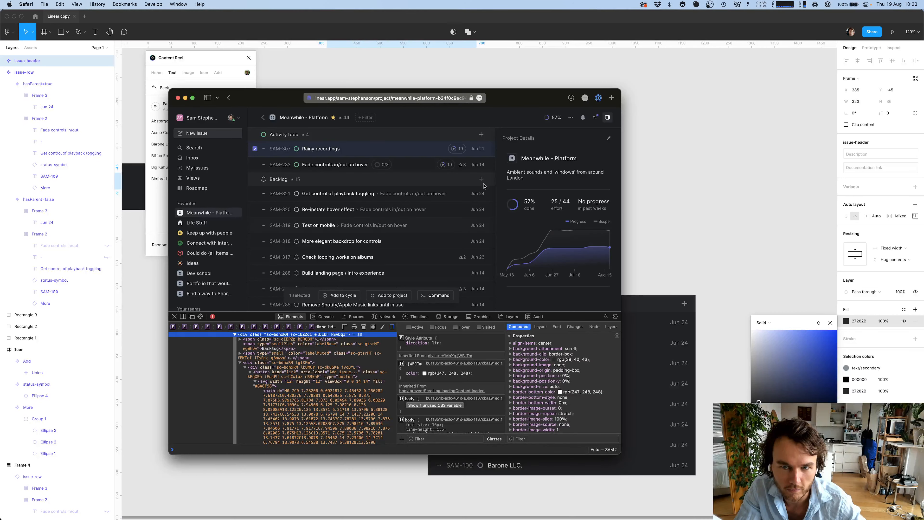
{"action": "key", "text": "super+Tab"}
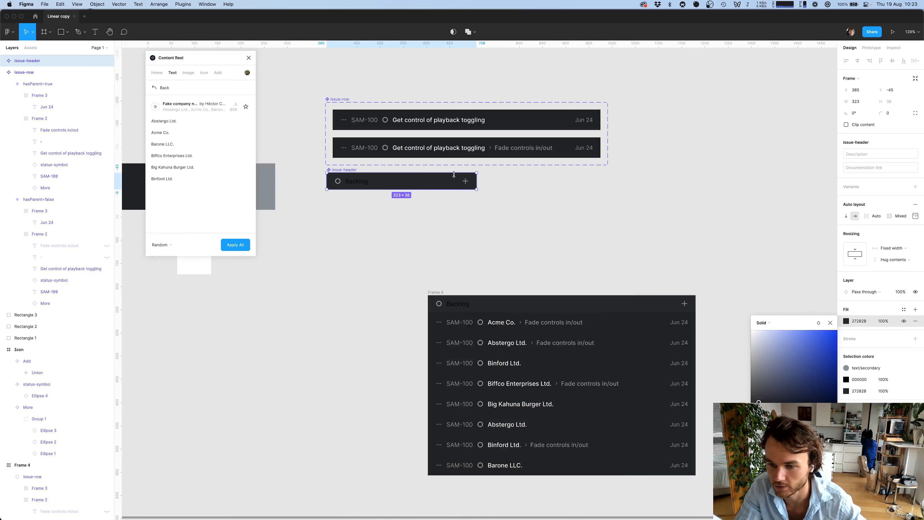
Save the issue-header background fill as a new color style named surface/200
{"action": "left_click", "coordinate": [904, 310]}
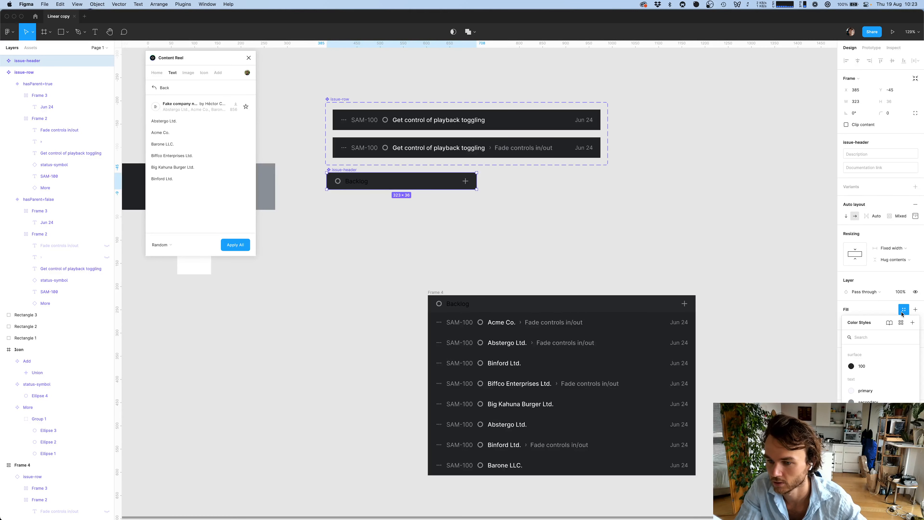
{"action": "left_click", "coordinate": [912, 323]}
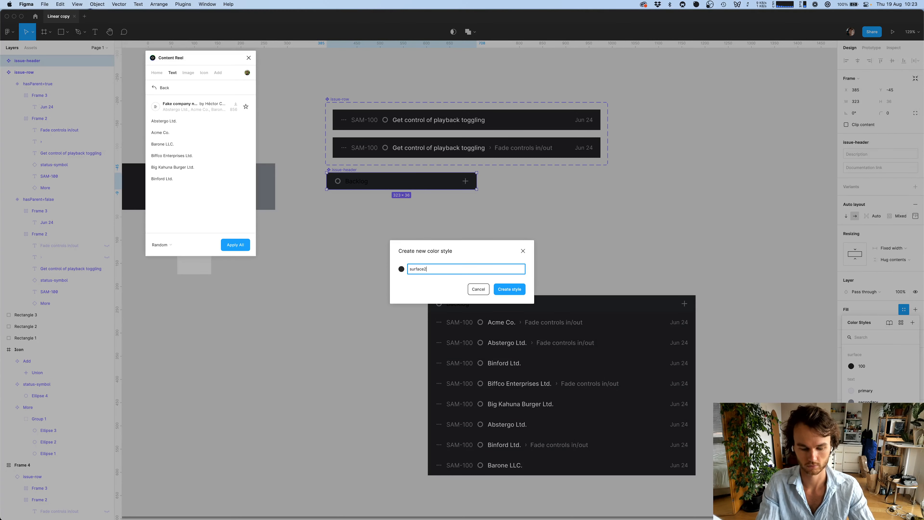
{"action": "key", "text": "Return"}
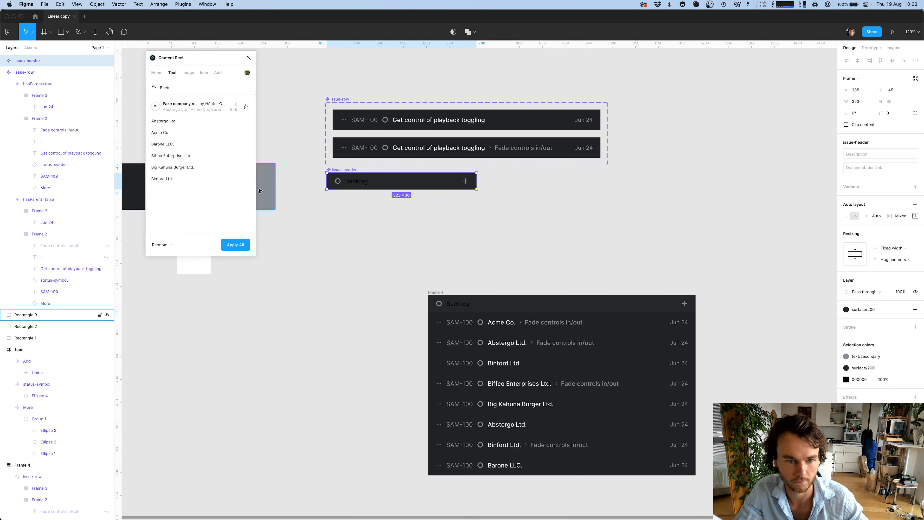
Switch to Safari, inspect the Backlog label's text color in its style rules, and return to Figma
{"action": "left_click", "coordinate": [915, 379]}
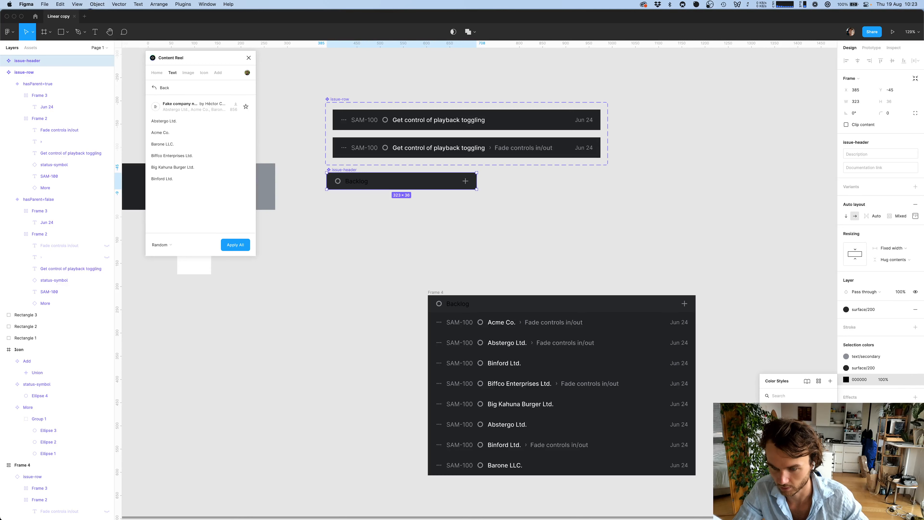
{"action": "key", "text": "super+Tab"}
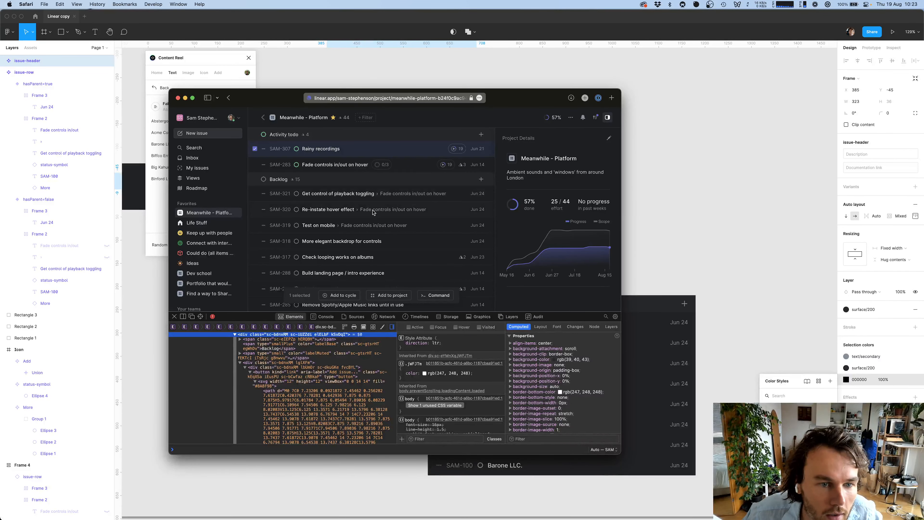
{"action": "left_click", "coordinate": [201, 317]}
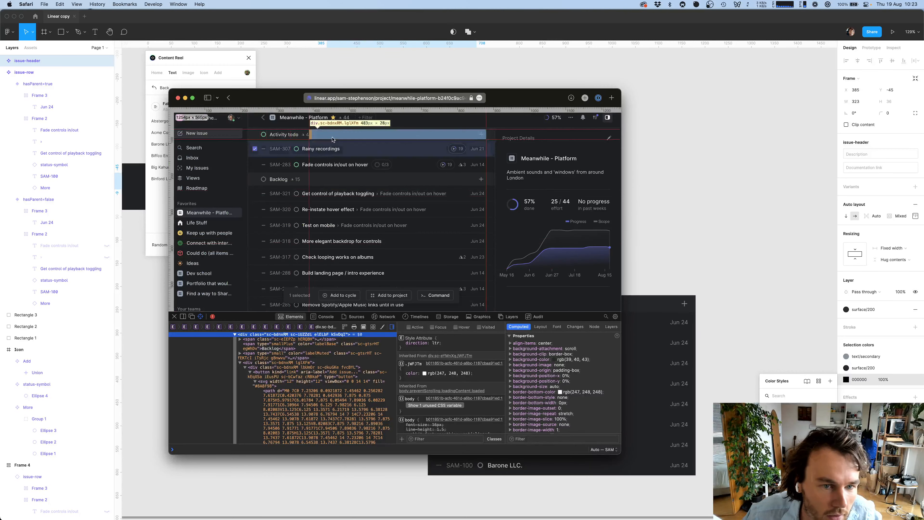
{"action": "left_click", "coordinate": [282, 182]}
{"action": "scroll", "coordinate": [475, 400], "scroll_direction": "down", "scroll_amount": 5}
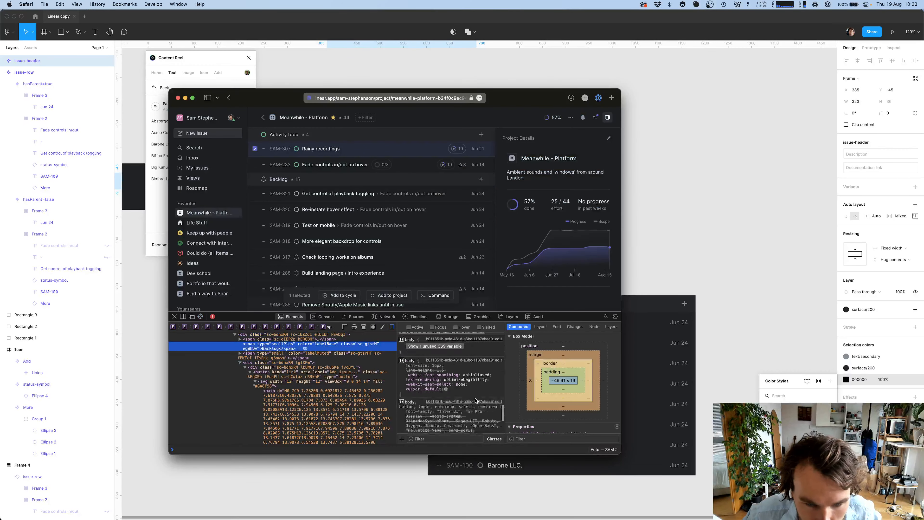
{"action": "scroll", "coordinate": [475, 401], "scroll_direction": "down", "scroll_amount": 2}
{"action": "scroll", "coordinate": [475, 399], "scroll_direction": "up", "scroll_amount": 10}
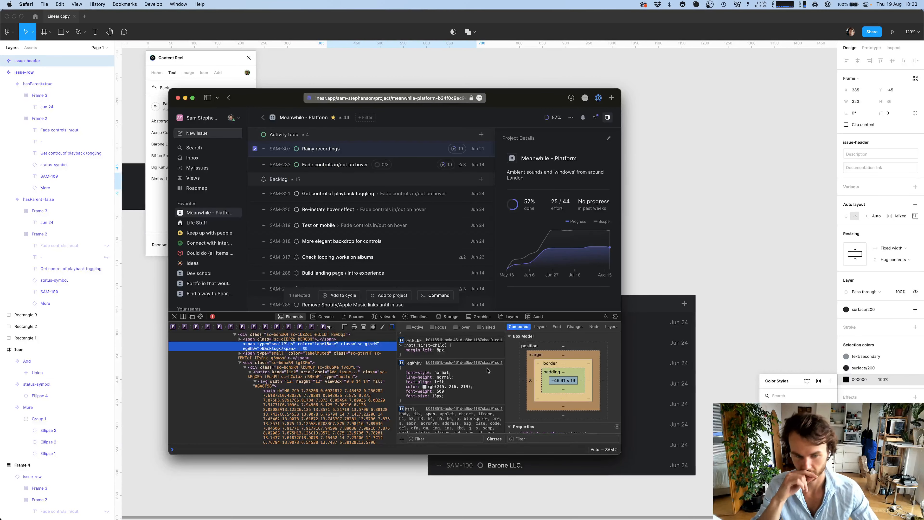
{"action": "key", "text": "super+Tab"}
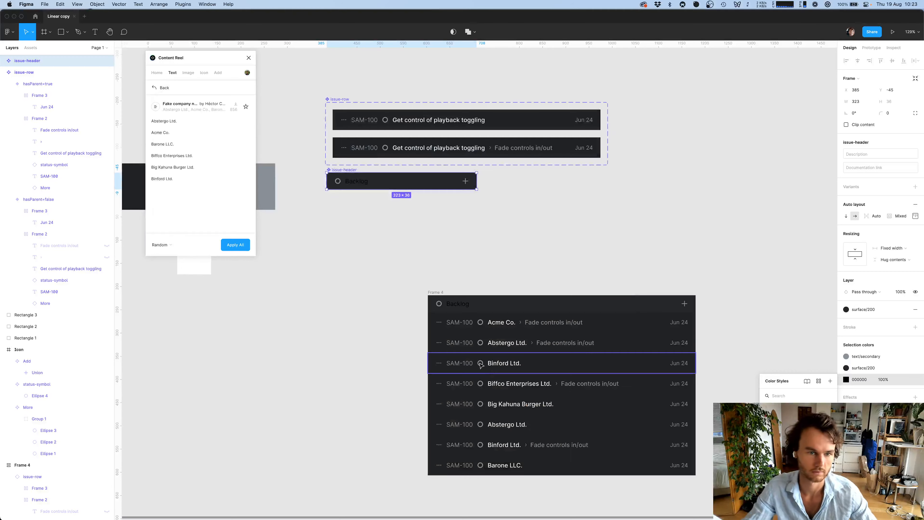
Set the fill of the Backlog text in the issue-header component to RGB 215, 216, 219
{"action": "left_click", "coordinate": [398, 285]}
{"action": "scroll", "coordinate": [399, 282], "scroll_direction": "left", "scroll_amount": 4}
{"action": "double_click", "coordinate": [430, 188]}
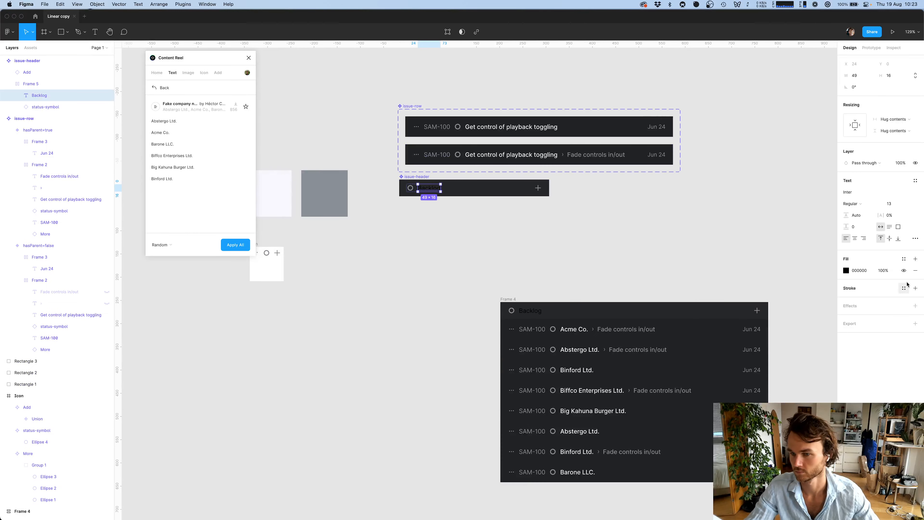
{"action": "left_click", "coordinate": [847, 271]}
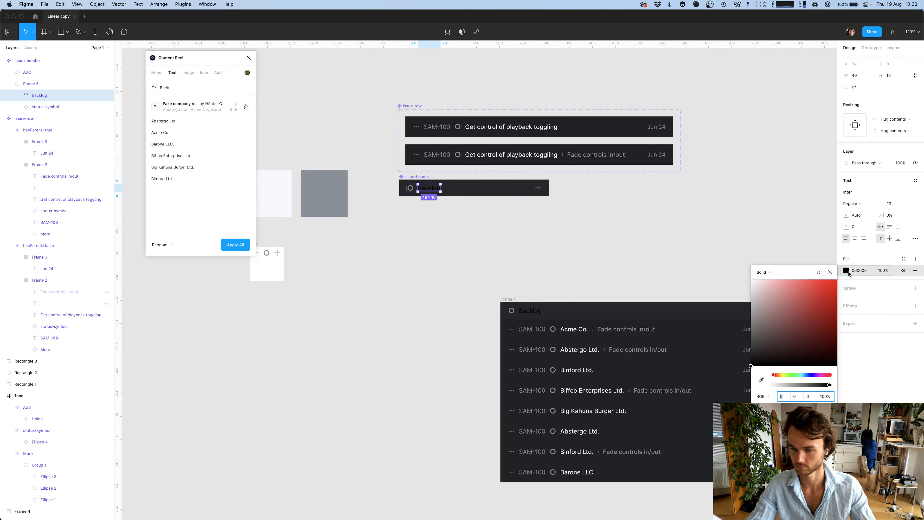
{"action": "key", "text": "Tab"}
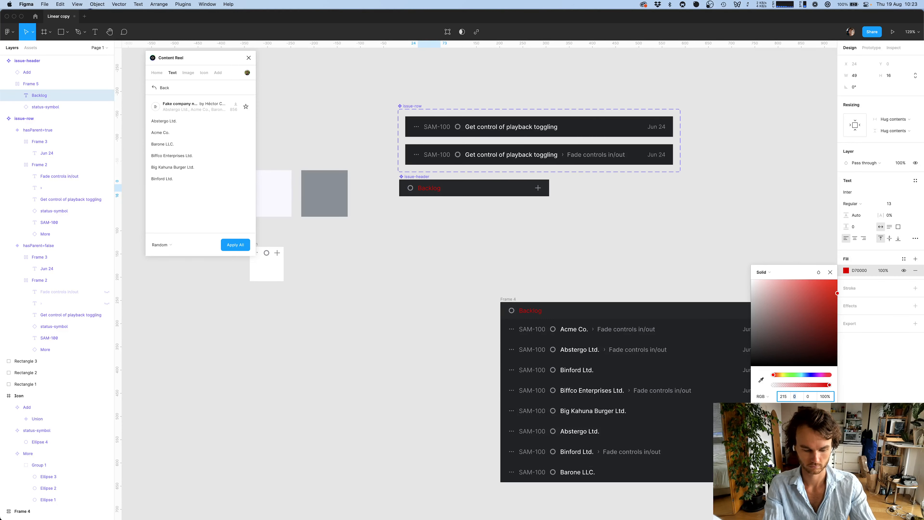
{"action": "key", "text": "Tab"}
{"action": "type", "text": "21"}
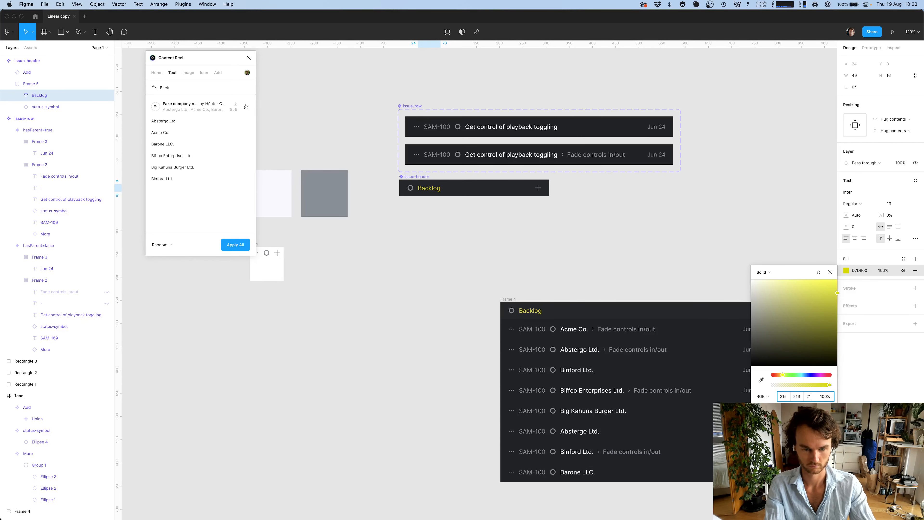
{"action": "type", "text": "9"}
{"action": "key", "text": "Tab"}
{"action": "left_click", "coordinate": [475, 311]}
{"action": "scroll", "coordinate": [476, 310], "scroll_direction": "right", "scroll_amount": 2}
{"action": "scroll", "coordinate": [476, 311], "scroll_direction": "down", "scroll_amount": 1}
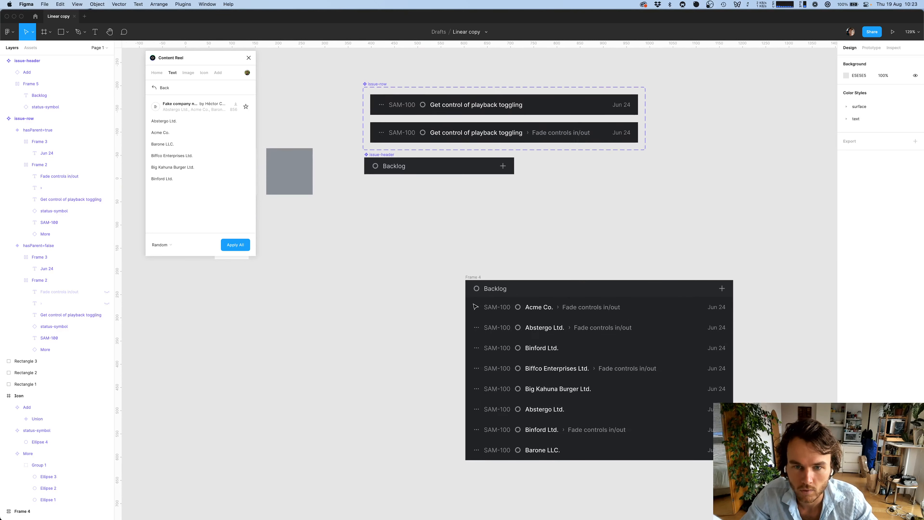
Select the issue-header's Backlog text, compare it with Linear's issue list in Safari, and return to Figma
{"action": "double_click", "coordinate": [394, 166]}
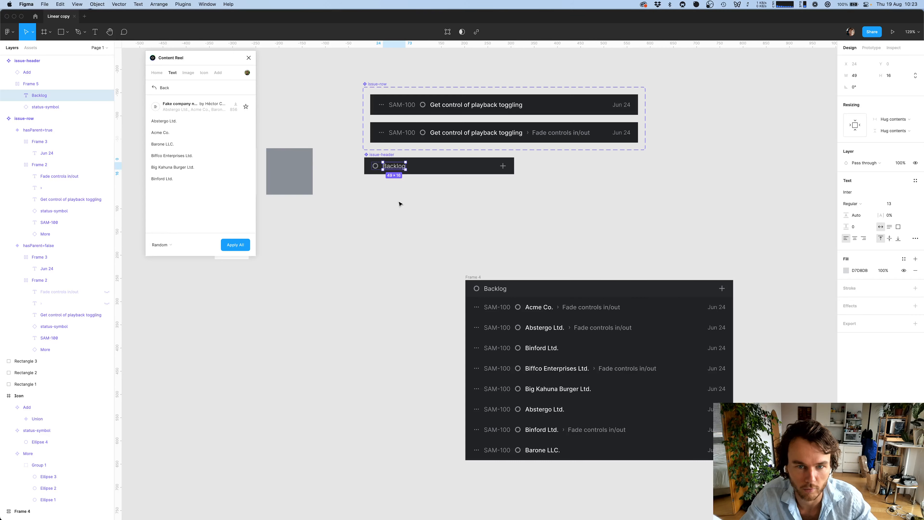
{"action": "key", "text": "super+Tab"}
{"action": "scroll", "coordinate": [412, 249], "scroll_direction": "down", "scroll_amount": 4}
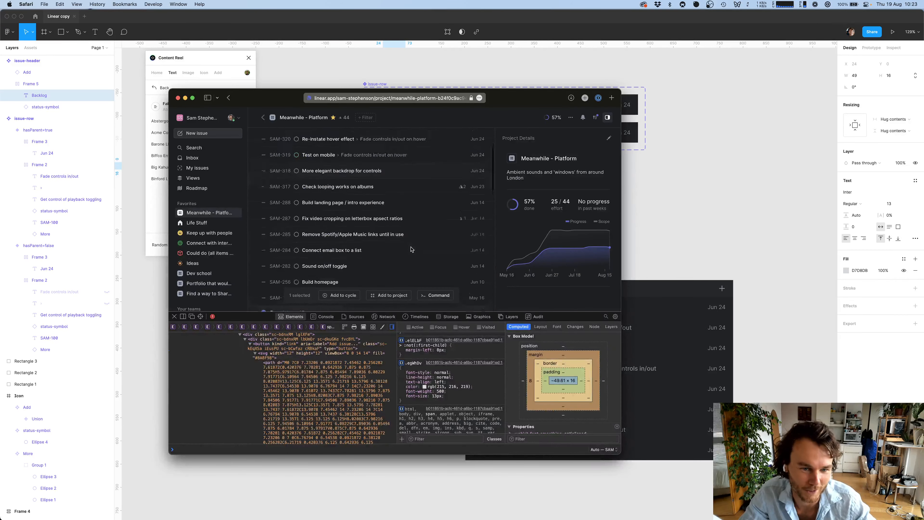
{"action": "scroll", "coordinate": [412, 250], "scroll_direction": "up", "scroll_amount": 4}
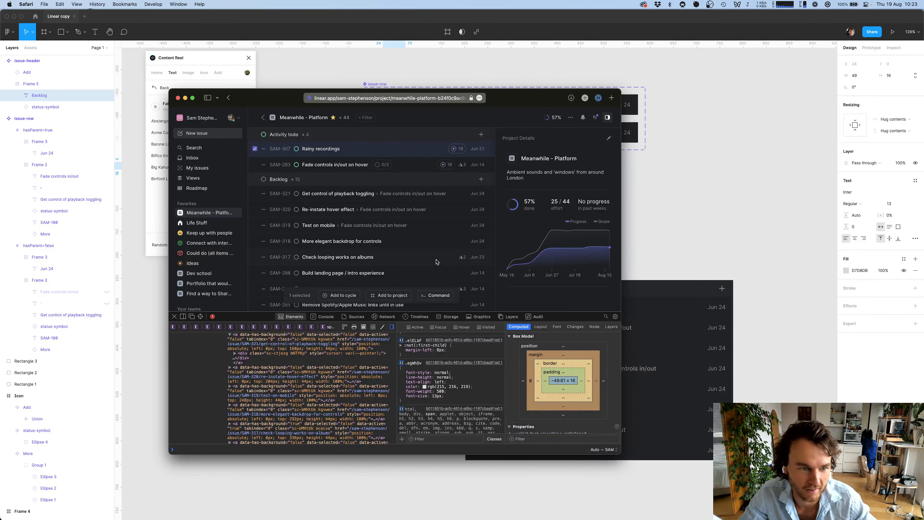
{"action": "key", "text": "super+Tab"}
{"action": "scroll", "coordinate": [618, 182], "scroll_direction": "right", "scroll_amount": 2}
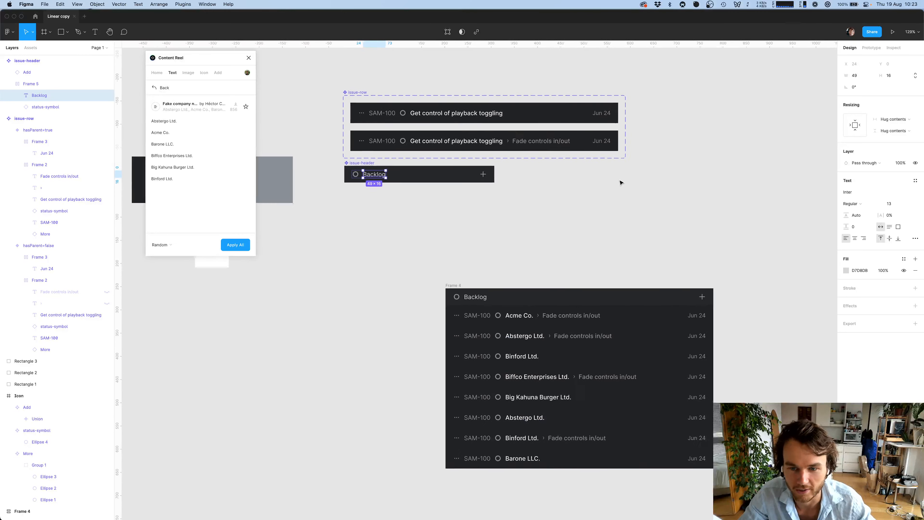
Save the Backlog text's fill as a new color style named secondary
{"action": "left_click", "coordinate": [904, 258]}
{"action": "left_click", "coordinate": [912, 272]}
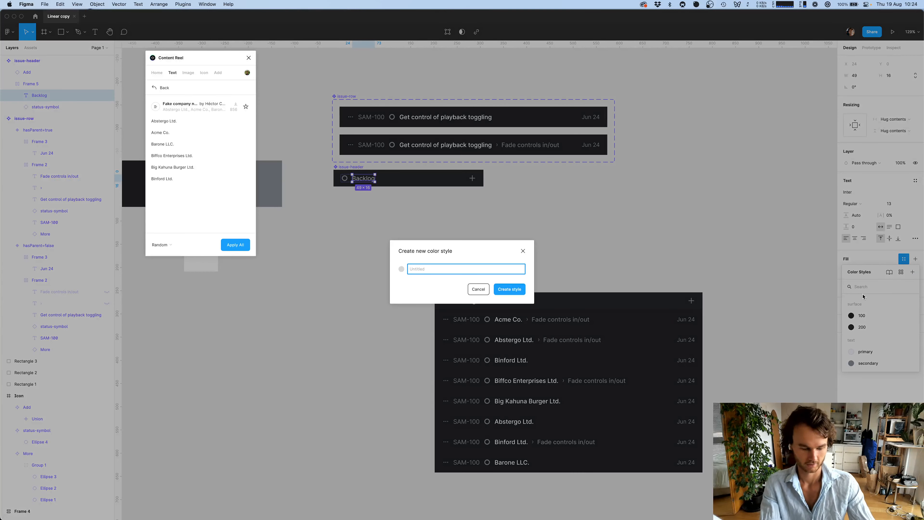
{"action": "key", "text": "Return"}
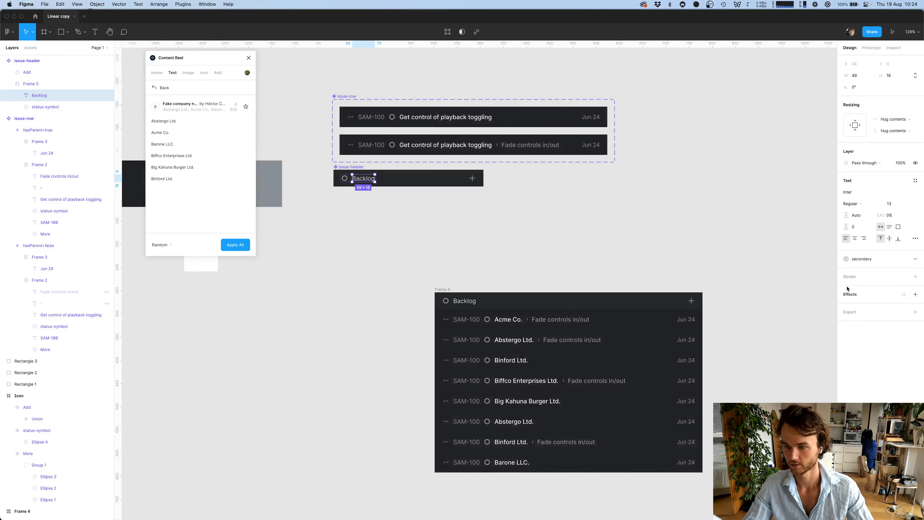
{"action": "left_click", "coordinate": [677, 250]}
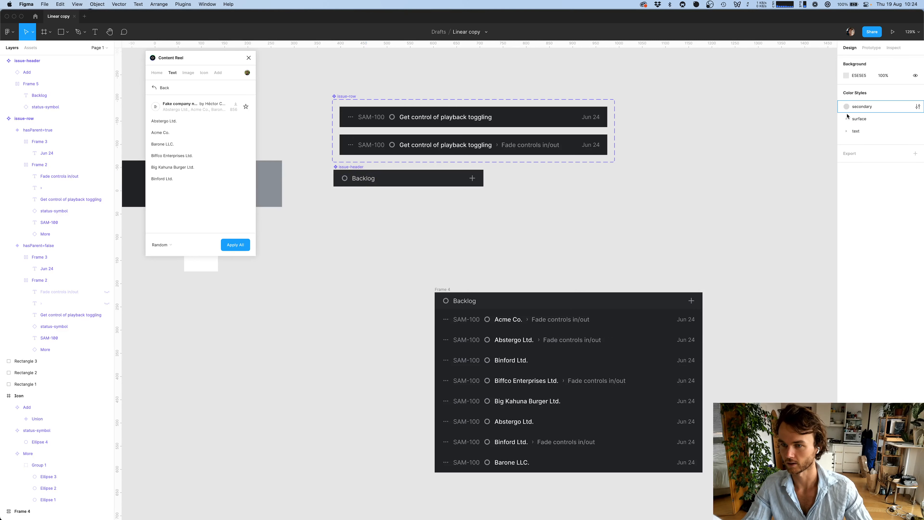
Rename the existing gray secondary color style in the text group to tertiary
{"action": "left_click", "coordinate": [843, 133]}
{"action": "left_click", "coordinate": [848, 134]}
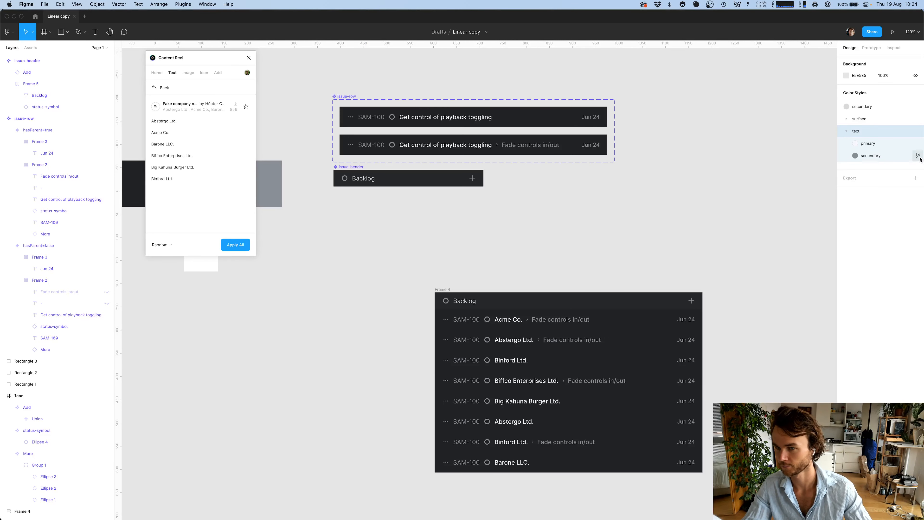
{"action": "left_click", "coordinate": [918, 156]}
{"action": "left_click", "coordinate": [770, 178]}
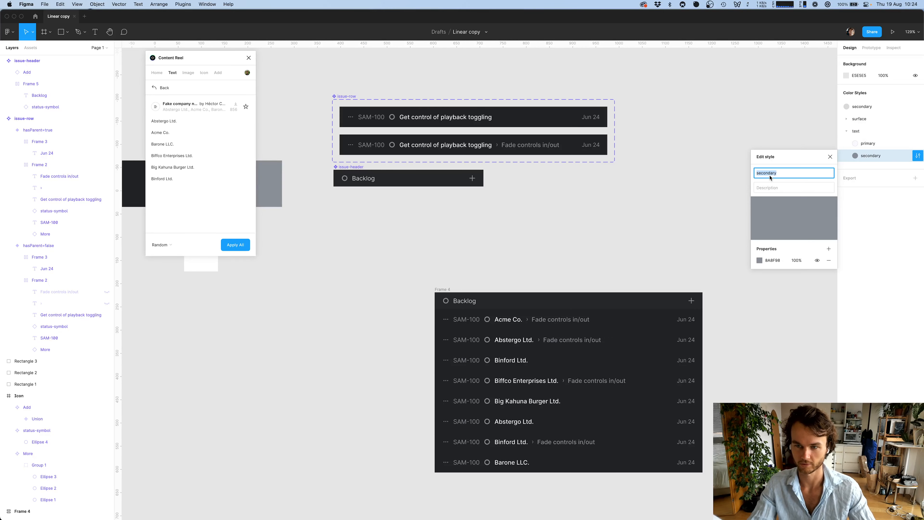
{"action": "type", "text": "tertiary"}
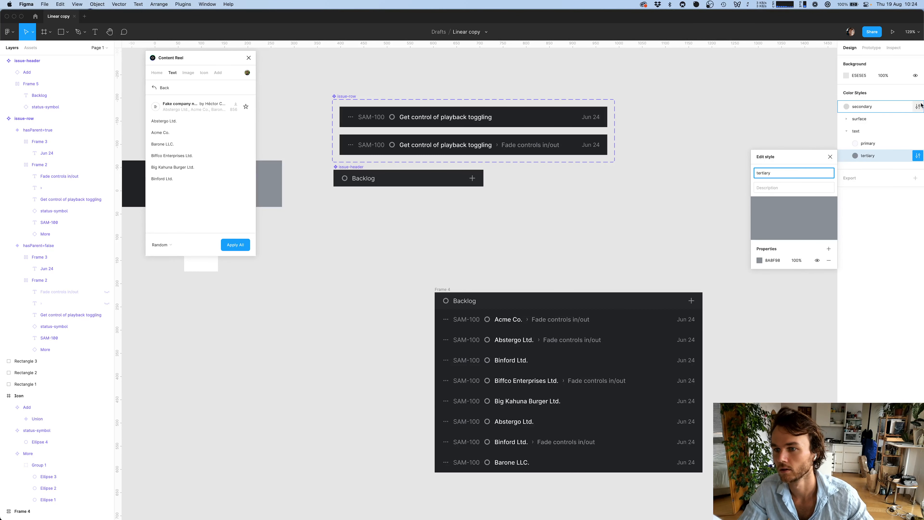
Rename the ungrouped secondary color style as text/secondary to place it in the text group
{"action": "left_click", "coordinate": [918, 106]}
{"action": "left_click", "coordinate": [784, 124]}
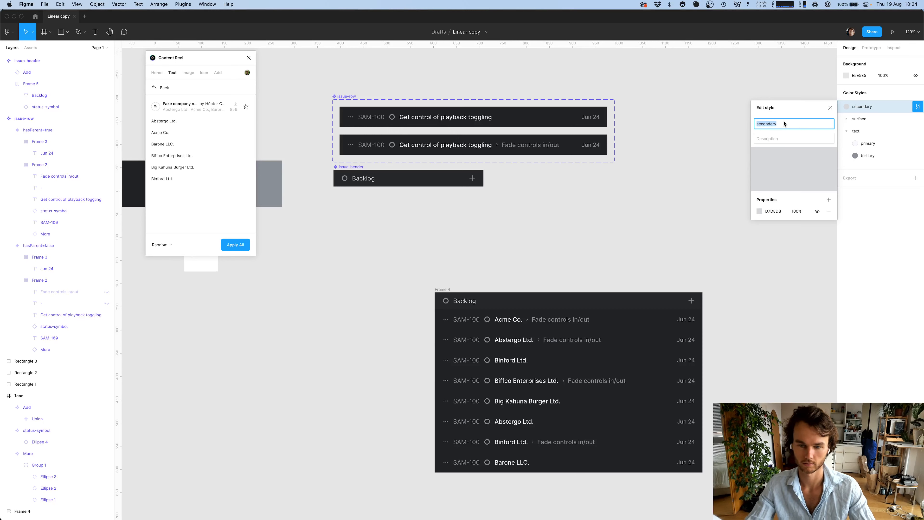
{"action": "type", "text": "text/"}
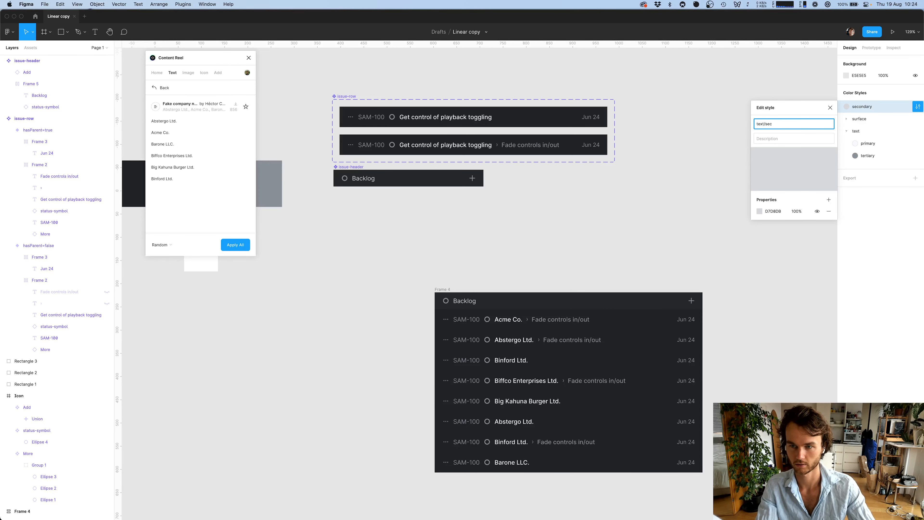
{"action": "key", "text": "Return"}
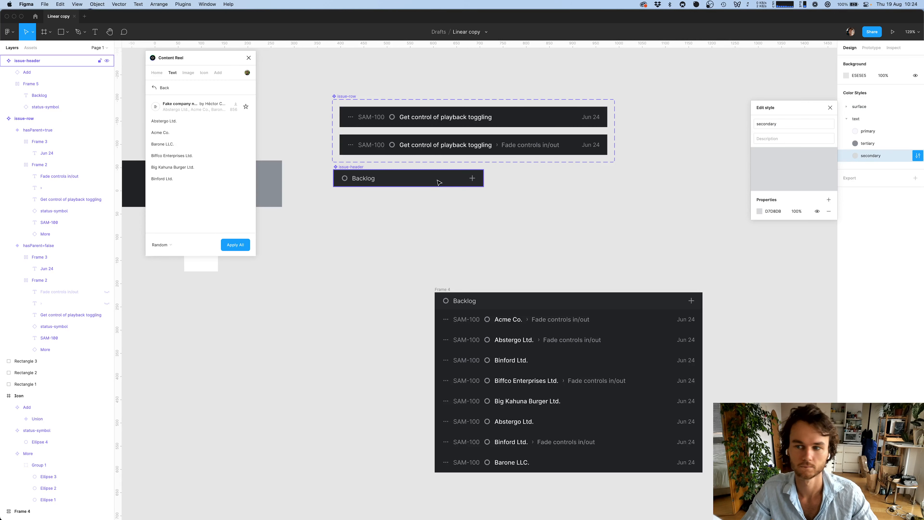
Close the style editor and reorder the text color styles so secondary sits between primary and tertiary
{"action": "left_click", "coordinate": [536, 209]}
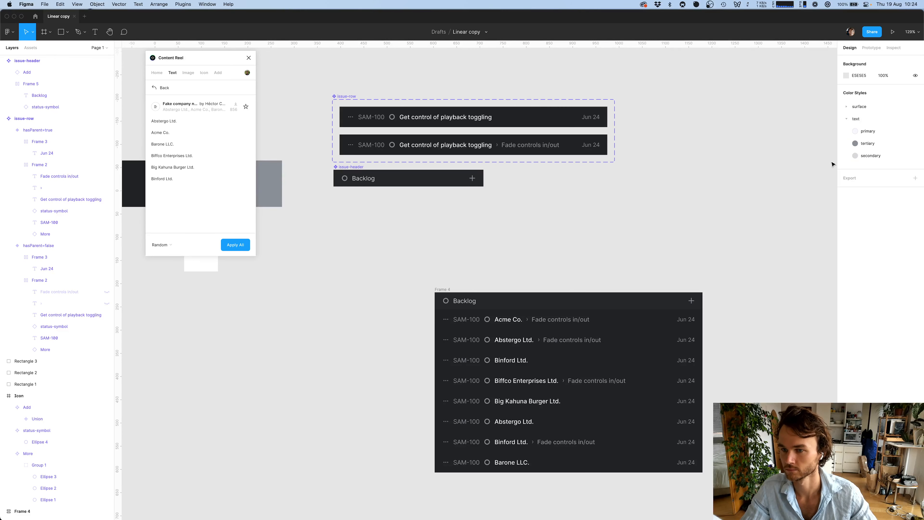
{"action": "left_click_drag", "start_coordinate": [859, 156], "coordinate": [850, 143]}
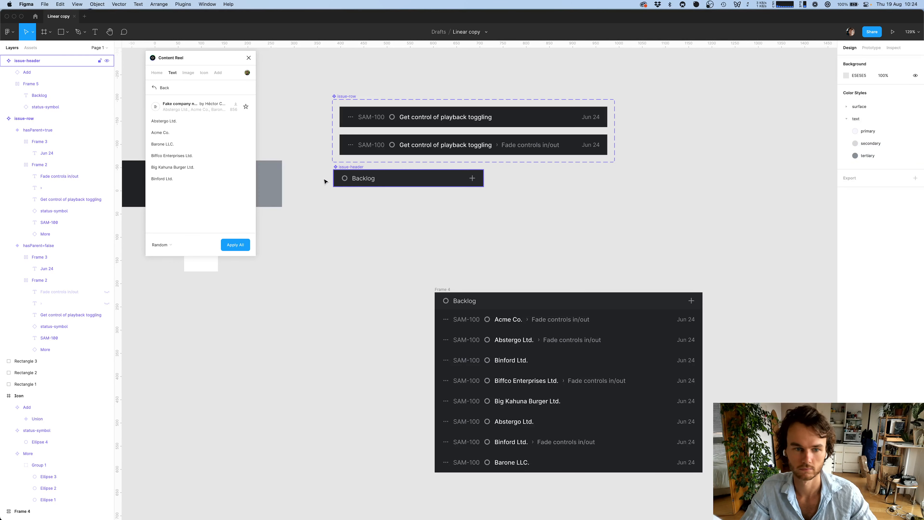
Compare Frame 4's header and issue rows with Linear's issue list in Safari, and return to Figma
{"action": "left_click", "coordinate": [476, 301]}
{"action": "left_click", "coordinate": [476, 301], "text": "super"}
{"action": "left_click", "coordinate": [647, 215]}
{"action": "scroll", "coordinate": [648, 216], "scroll_direction": "down", "scroll_amount": 5}
{"action": "scroll", "coordinate": [647, 216], "scroll_direction": "right", "scroll_amount": 3}
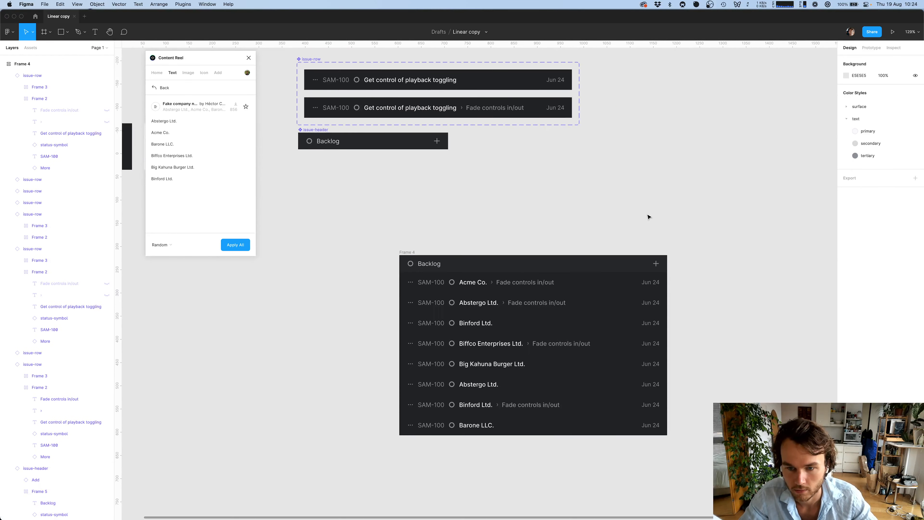
{"action": "key", "text": "super+Tab"}
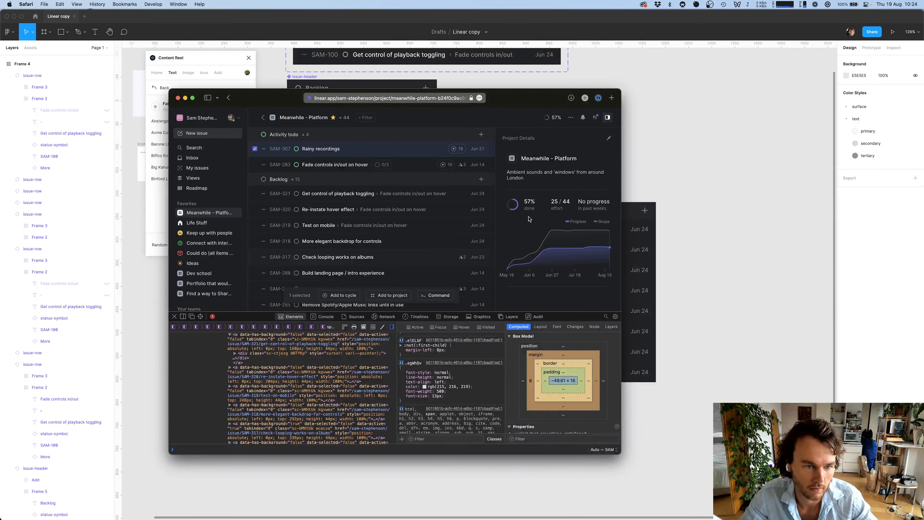
{"action": "key", "text": "super+Tab"}
{"action": "key", "text": "super+Tab"}
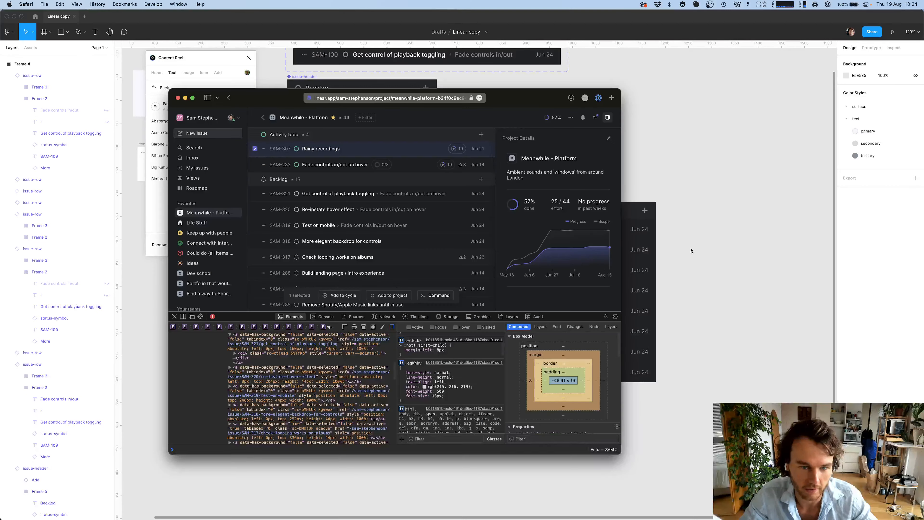
{"action": "key", "text": "super+Tab"}
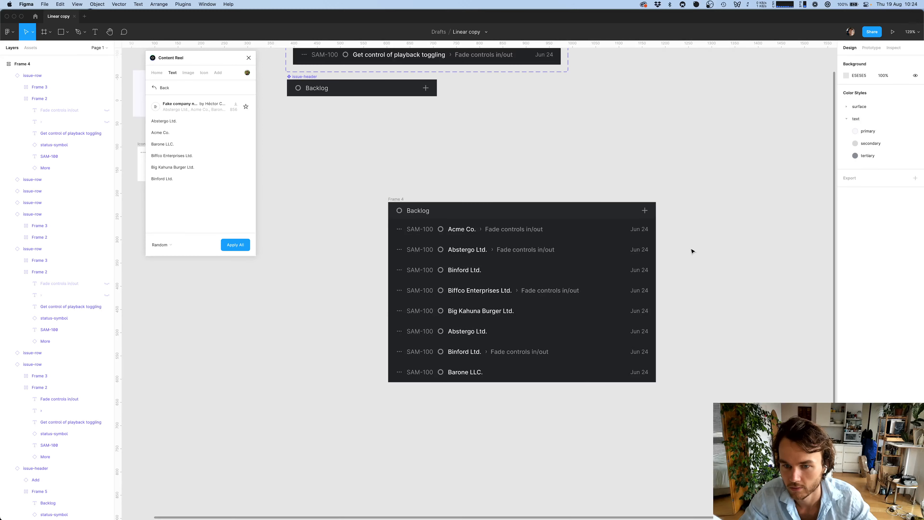
{"action": "key", "text": "super+Tab"}
{"action": "key", "text": "super+Tab"}
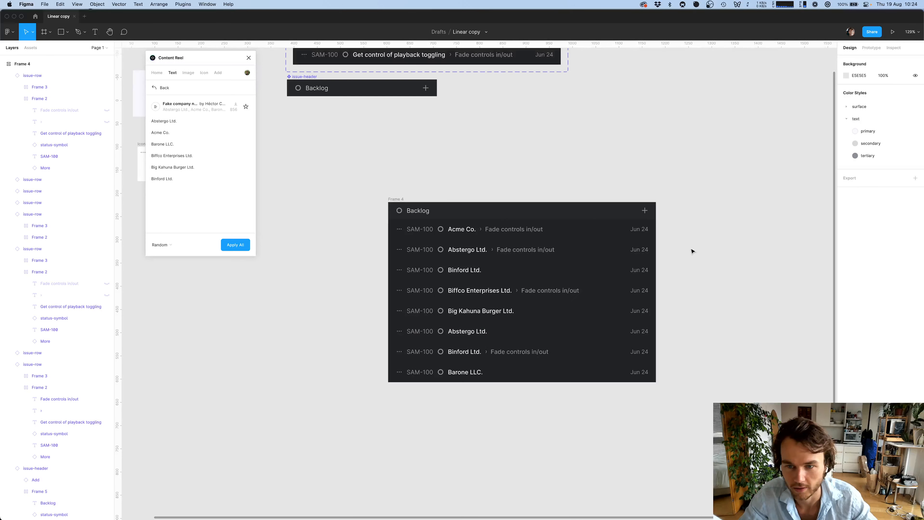
{"action": "scroll", "coordinate": [691, 250], "scroll_direction": "down", "scroll_amount": 5}
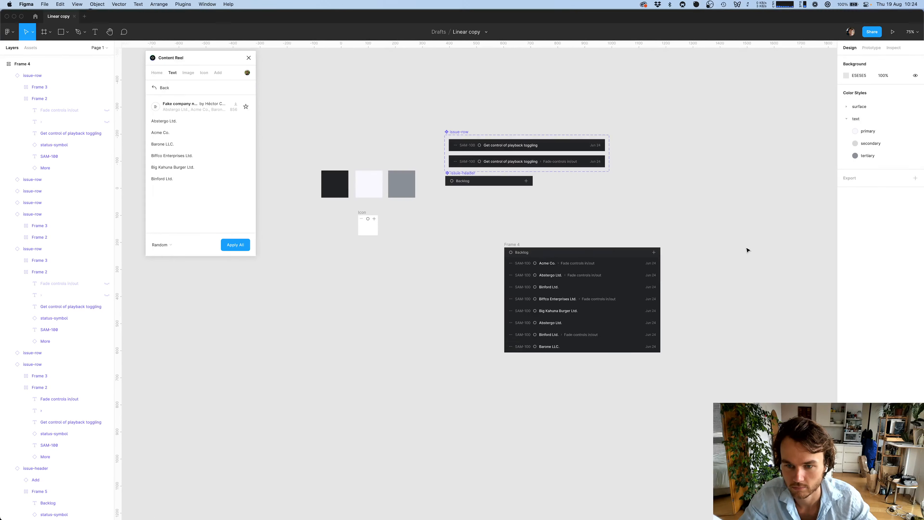
{"action": "key", "text": "super+Tab"}
{"action": "key", "text": "super+Tab"}
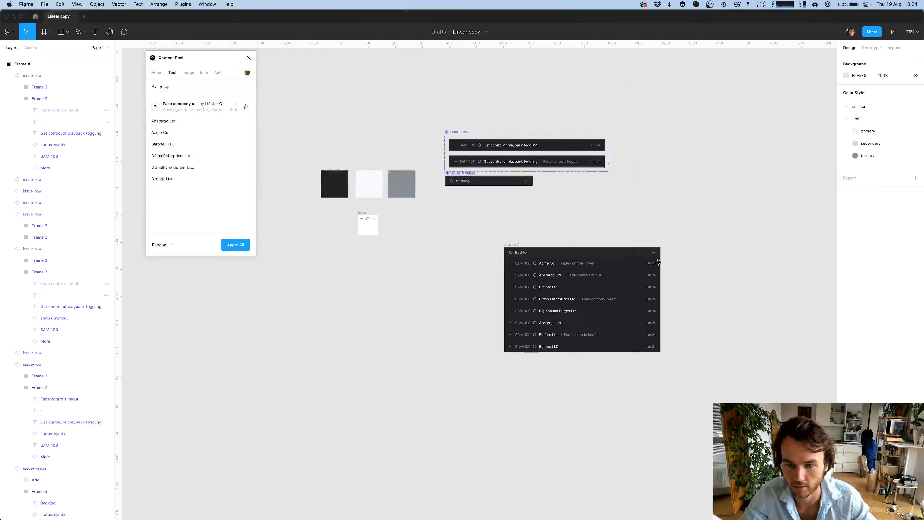
{"action": "key", "text": "super+Tab"}
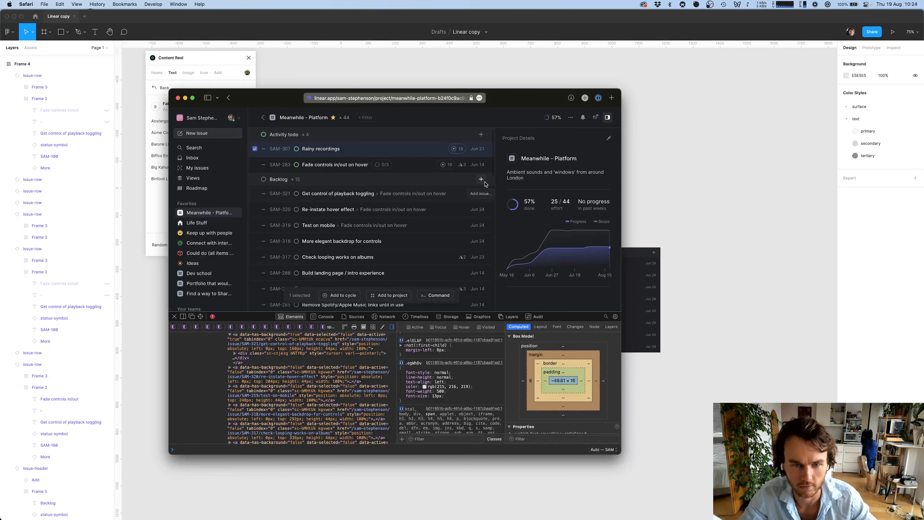
{"action": "key", "text": "super+Tab"}
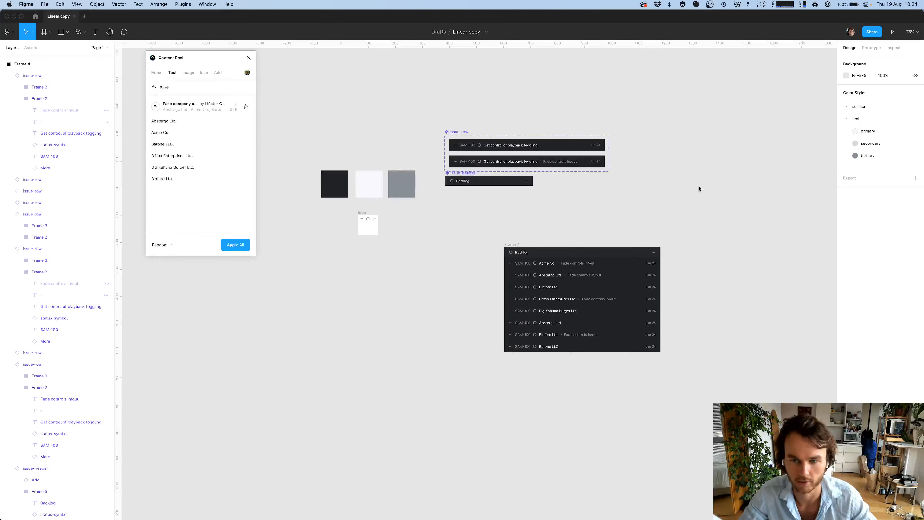
{"action": "scroll", "coordinate": [699, 188], "scroll_direction": "down", "scroll_amount": 2}
{"action": "scroll", "coordinate": [699, 188], "scroll_direction": "left", "scroll_amount": 2}
{"action": "scroll", "coordinate": [669, 270], "scroll_direction": "down", "scroll_amount": 1}
{"action": "scroll", "coordinate": [669, 270], "scroll_direction": "right", "scroll_amount": 2}
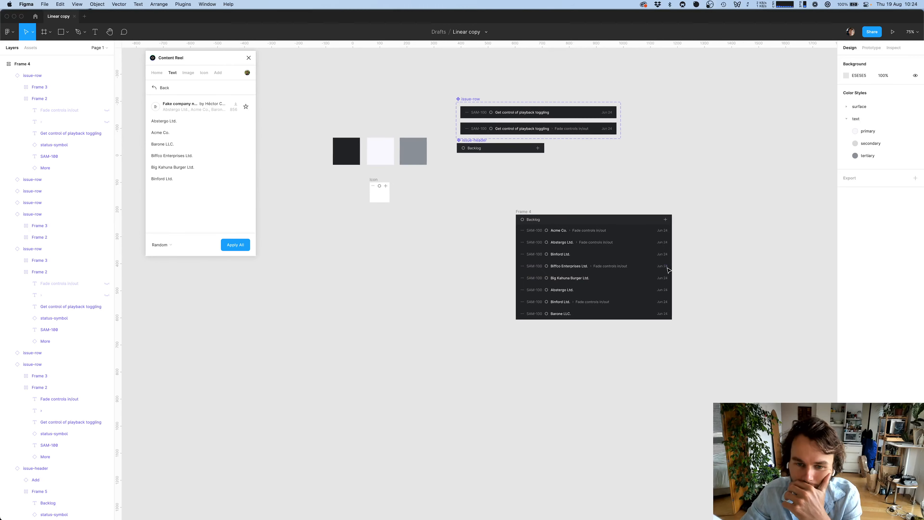
{"action": "scroll", "coordinate": [688, 248], "scroll_direction": "up", "scroll_amount": 3}
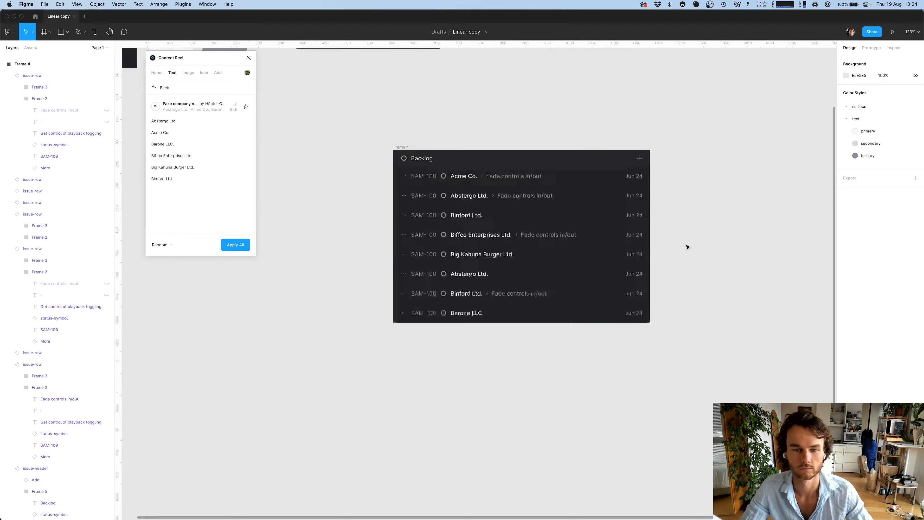
{"action": "key", "text": "super+Tab"}
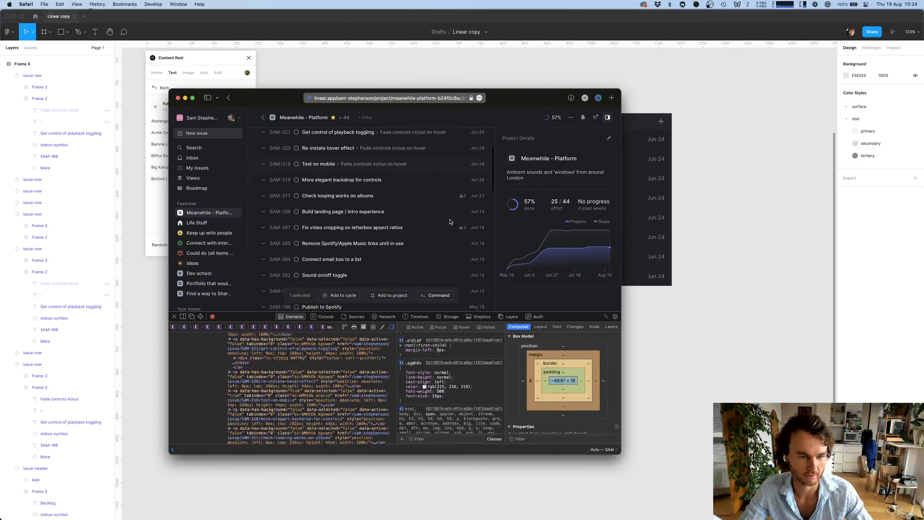
{"action": "key", "text": "super+Tab"}
{"action": "scroll", "coordinate": [532, 180], "scroll_direction": "up", "scroll_amount": 3}
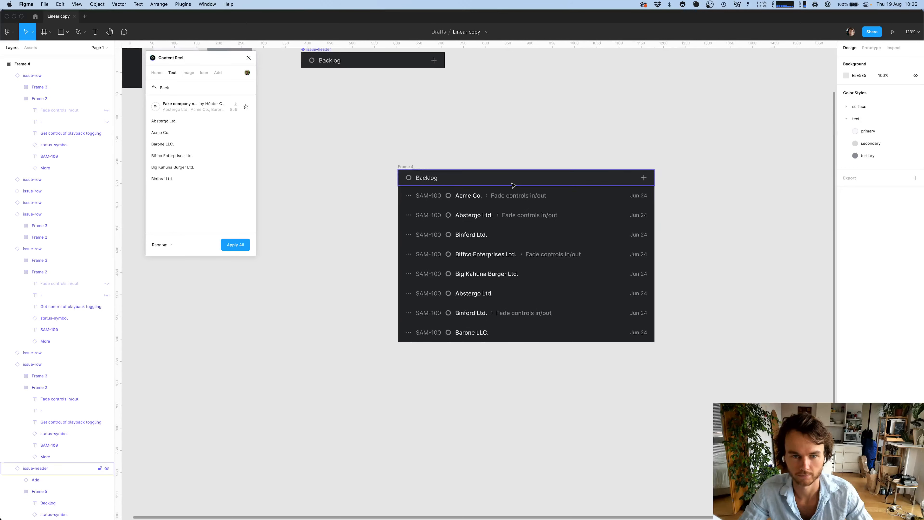
Duplicate Frame 4's Backlog issue-header and move the copy down to sit just below the sixth issue row
{"action": "left_click", "coordinate": [600, 178]}
{"action": "key", "text": "super+d"}
{"action": "key", "text": "Down"}
{"action": "key", "text": "Down"}
{"action": "key", "text": "Down"}
{"action": "key", "text": "Down"}
{"action": "key", "text": "Down"}
{"action": "key", "text": "Down"}
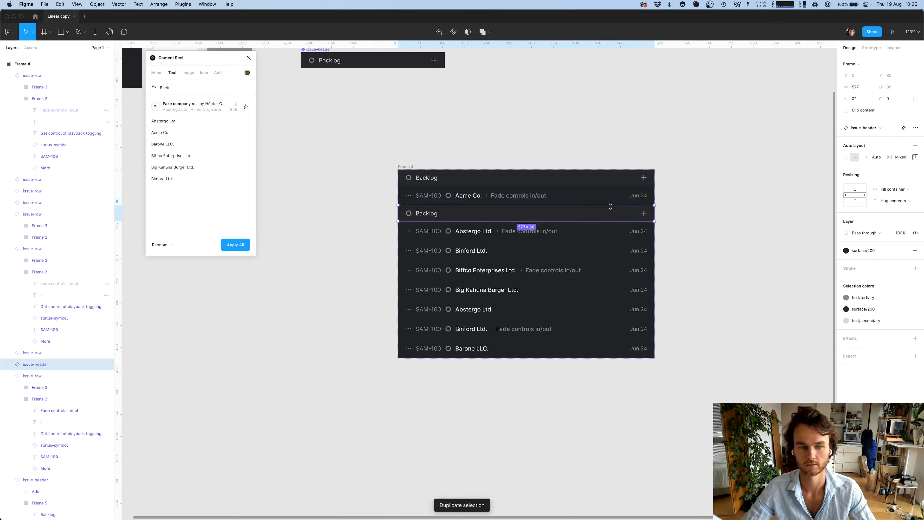
{"action": "left_click", "coordinate": [286, 402]}
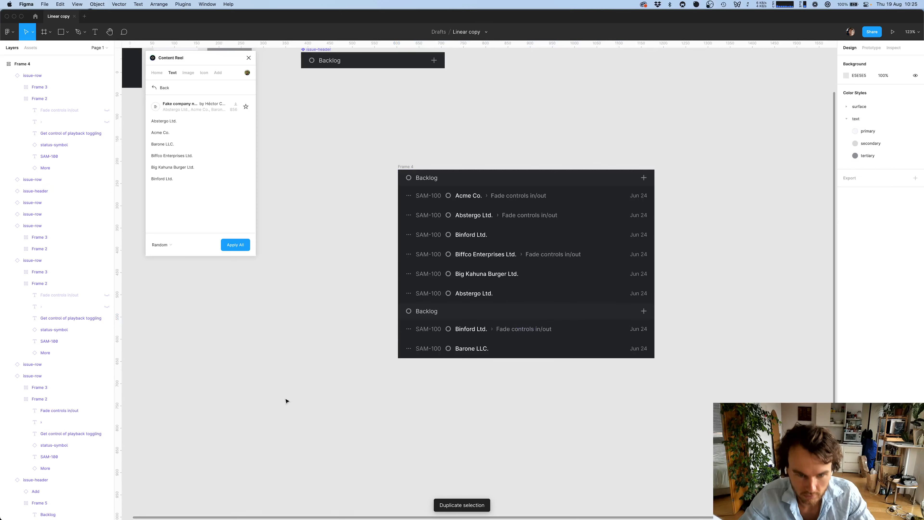
Switch to Safari and inspect the fill color of a completed issue's status icon in Linear
{"action": "scroll", "coordinate": [266, 370], "scroll_direction": "right", "scroll_amount": 2}
{"action": "scroll", "coordinate": [265, 370], "scroll_direction": "up", "scroll_amount": 1}
{"action": "scroll", "coordinate": [293, 351], "scroll_direction": "right", "scroll_amount": 1}
{"action": "scroll", "coordinate": [293, 352], "scroll_direction": "up", "scroll_amount": 1}
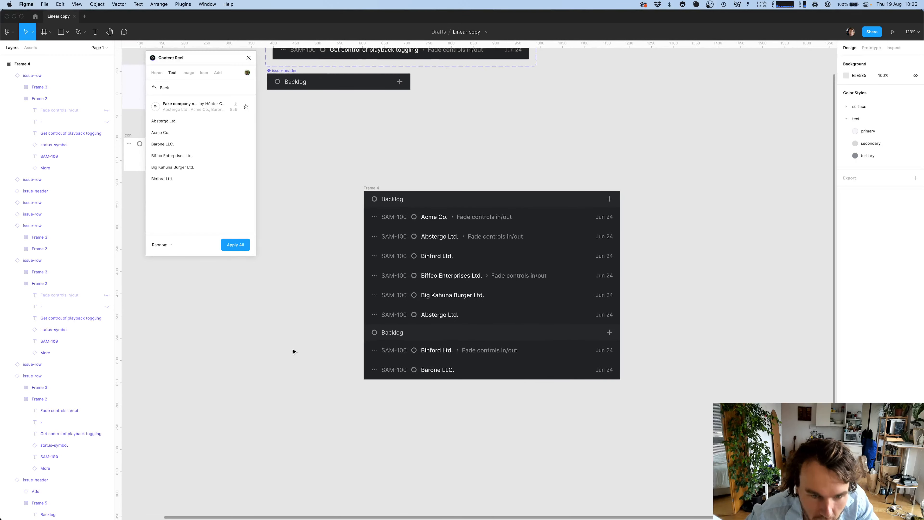
{"action": "key", "text": "super+Tab"}
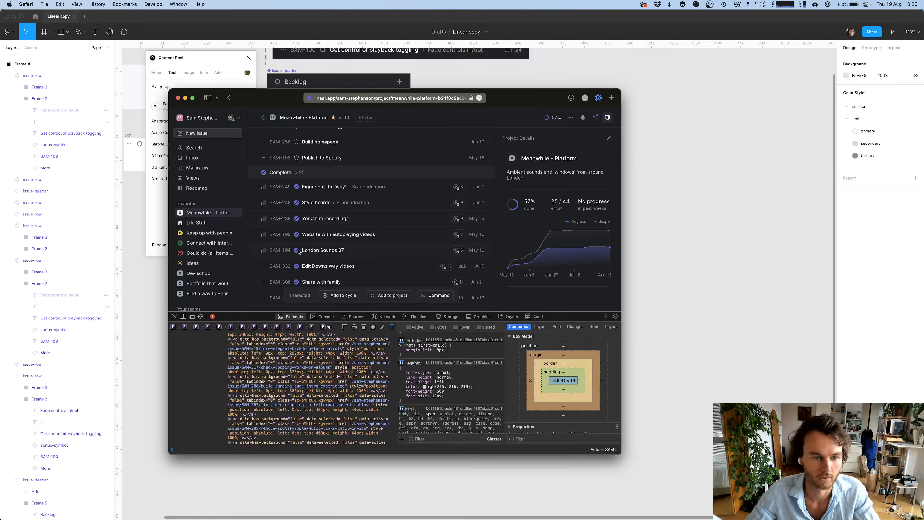
{"action": "left_click", "coordinate": [201, 317]}
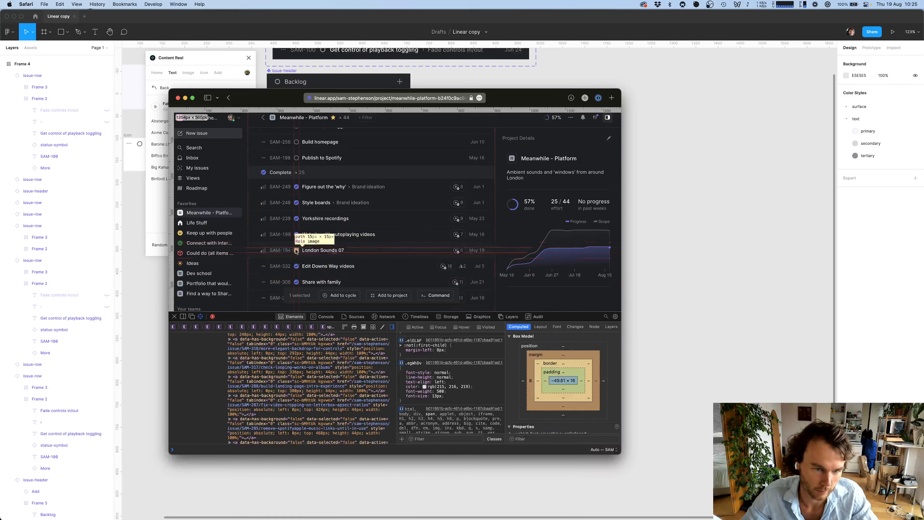
{"action": "left_click", "coordinate": [297, 254]}
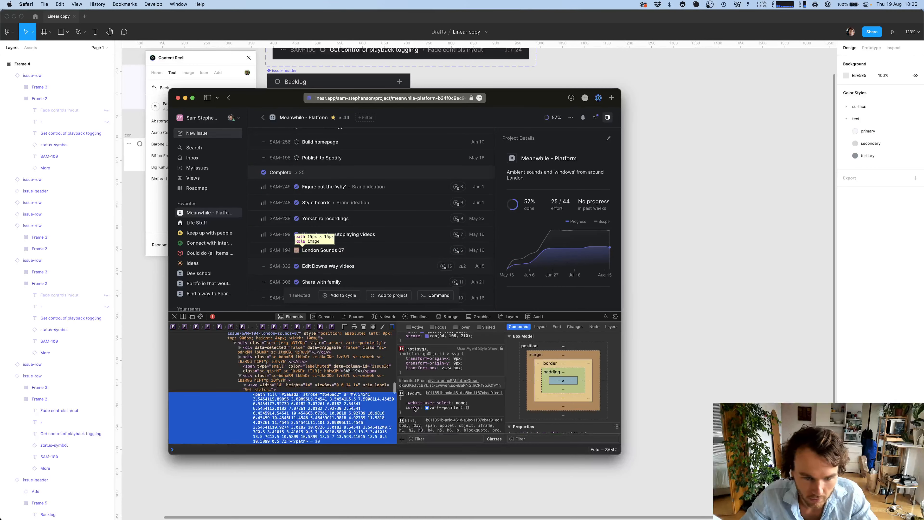
{"action": "scroll", "coordinate": [416, 409], "scroll_direction": "up", "scroll_amount": 4}
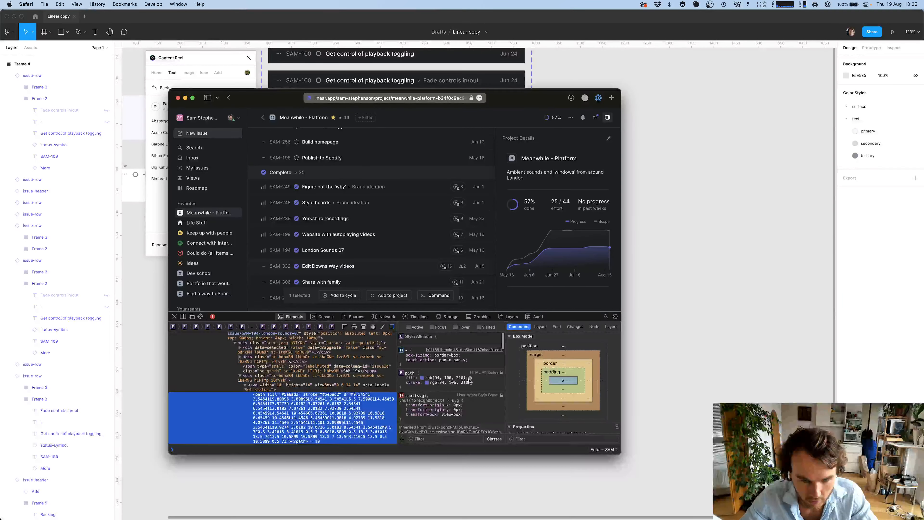
Back in Figma, detach the text/tertiary style from the lower issue-header's status-symbol and set its color to RGB 94, 106, 210 (5E6AD2)
{"action": "key", "text": "super+Tab"}
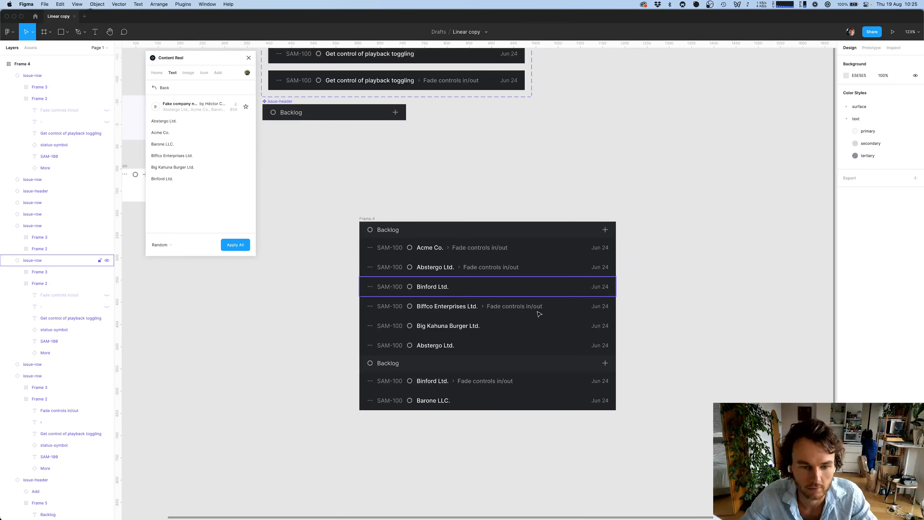
{"action": "left_click", "coordinate": [372, 365], "text": "super"}
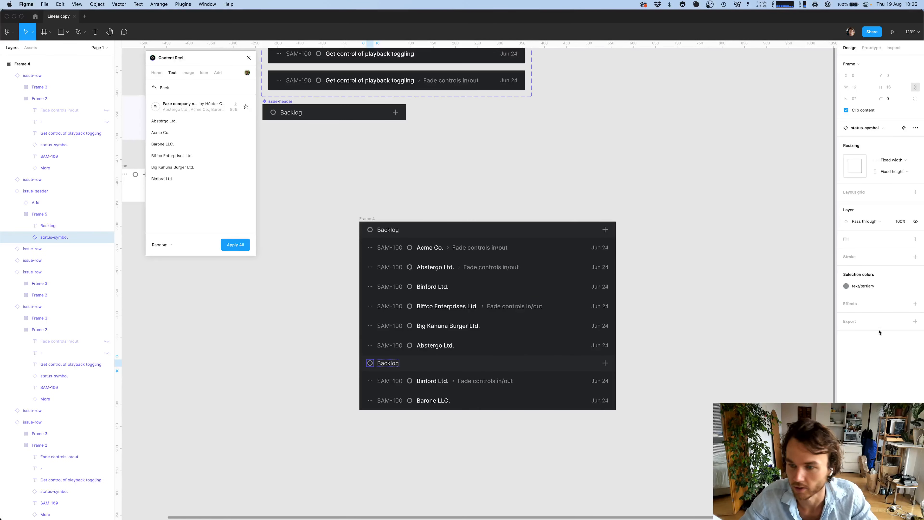
{"action": "left_click", "coordinate": [886, 285]}
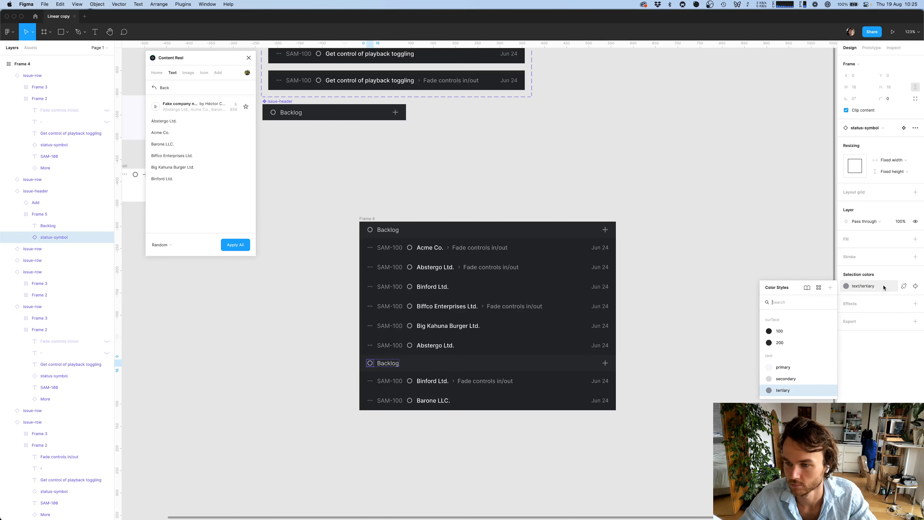
{"action": "left_click", "coordinate": [903, 285]}
{"action": "left_click", "coordinate": [847, 286]}
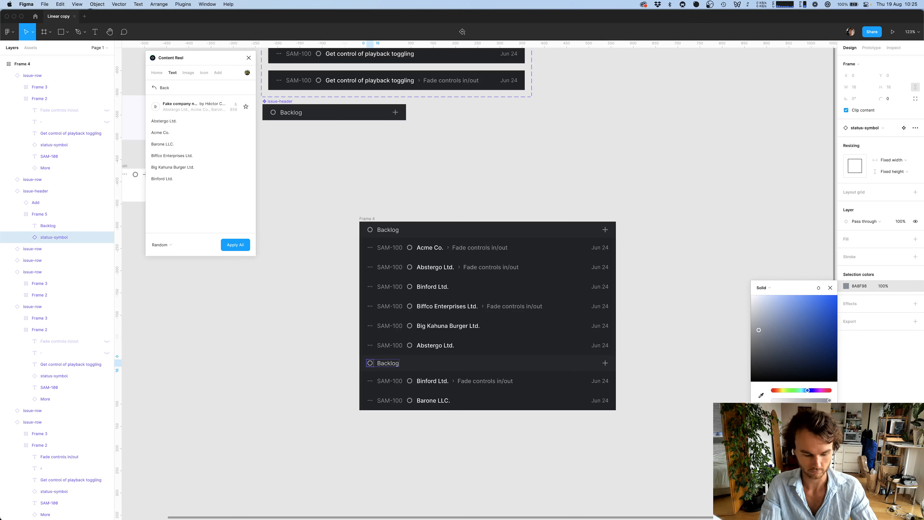
{"action": "key", "text": "Tab"}
{"action": "type", "text": "106"}
{"action": "key", "text": "Tab"}
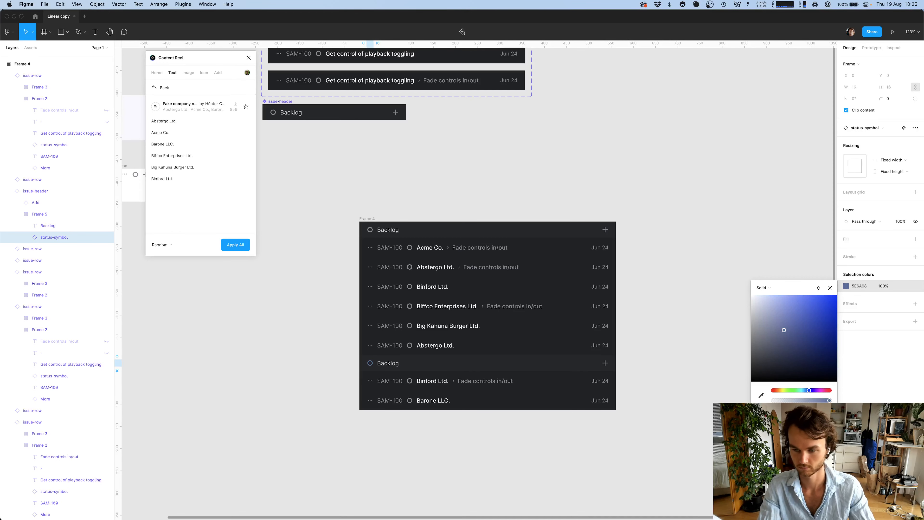
{"action": "type", "text": "210"}
{"action": "key", "text": "Return"}
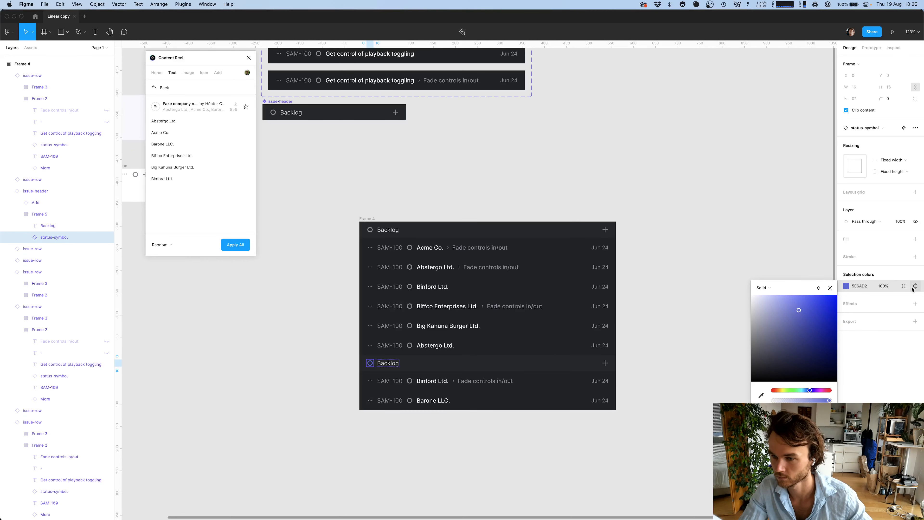
{"action": "left_click", "coordinate": [892, 309]}
Save the status-symbol's purple color as a new color style named brand/primary
{"action": "left_click", "coordinate": [903, 286]}
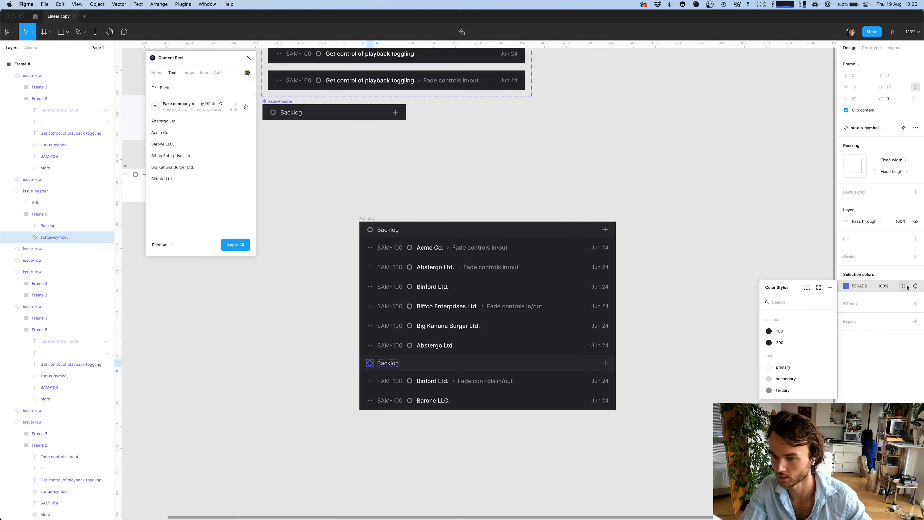
{"action": "left_click", "coordinate": [830, 288]}
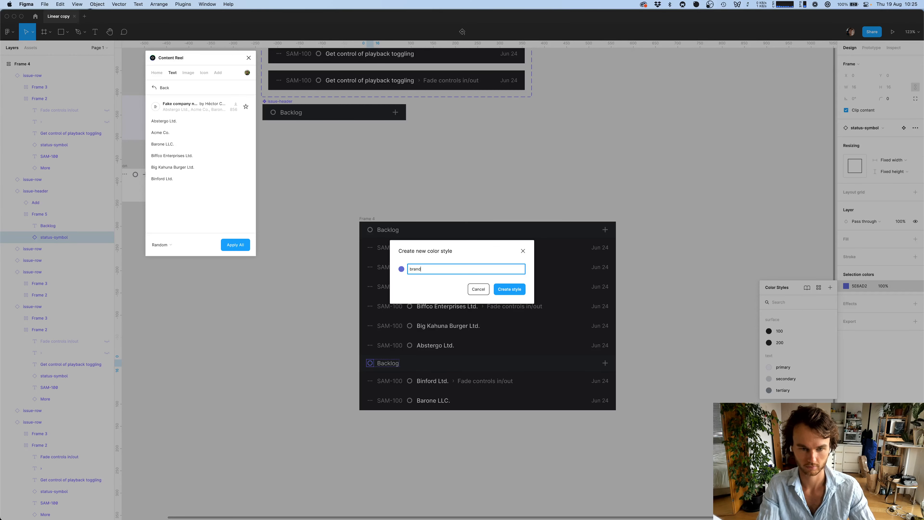
{"action": "type", "text": "brand/primary"}
{"action": "key", "text": "Return"}
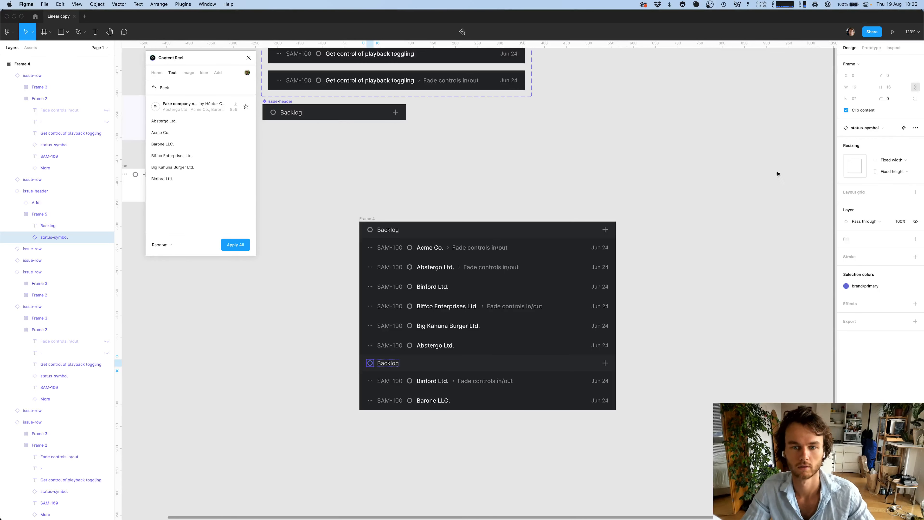
{"action": "left_click", "coordinate": [777, 174]}
Change the lower issue-header's text from Backlog to Complete
{"action": "scroll", "coordinate": [619, 248], "scroll_direction": "left", "scroll_amount": 3}
{"action": "scroll", "coordinate": [619, 248], "scroll_direction": "up", "scroll_amount": 1}
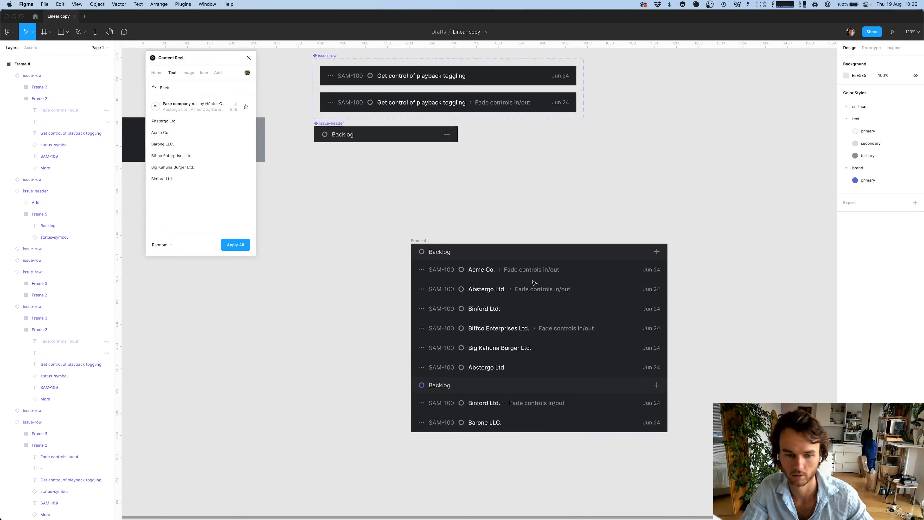
{"action": "scroll", "coordinate": [379, 371], "scroll_direction": "right", "scroll_amount": 1}
{"action": "scroll", "coordinate": [380, 372], "scroll_direction": "up", "scroll_amount": 1}
{"action": "left_click", "coordinate": [418, 400]}
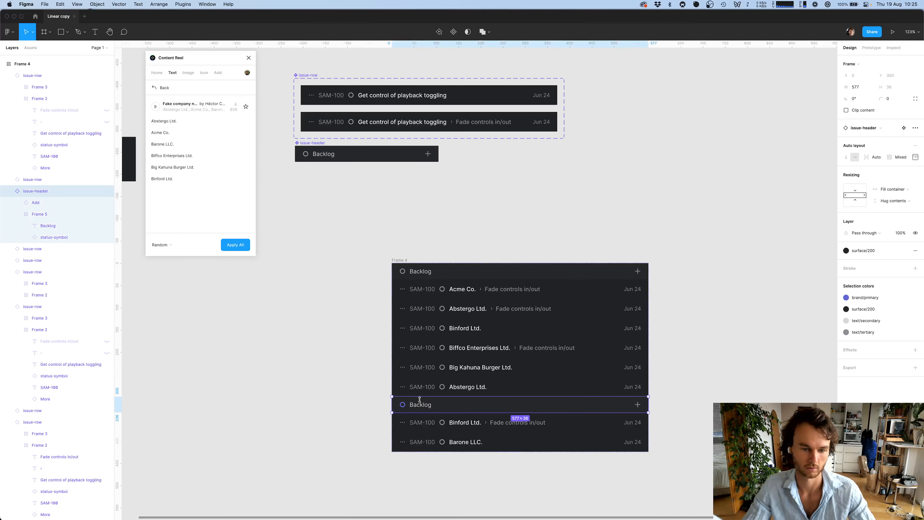
{"action": "left_click", "coordinate": [430, 409], "text": "super"}
{"action": "key", "text": "Return"}
{"action": "type", "text": "Compl"}
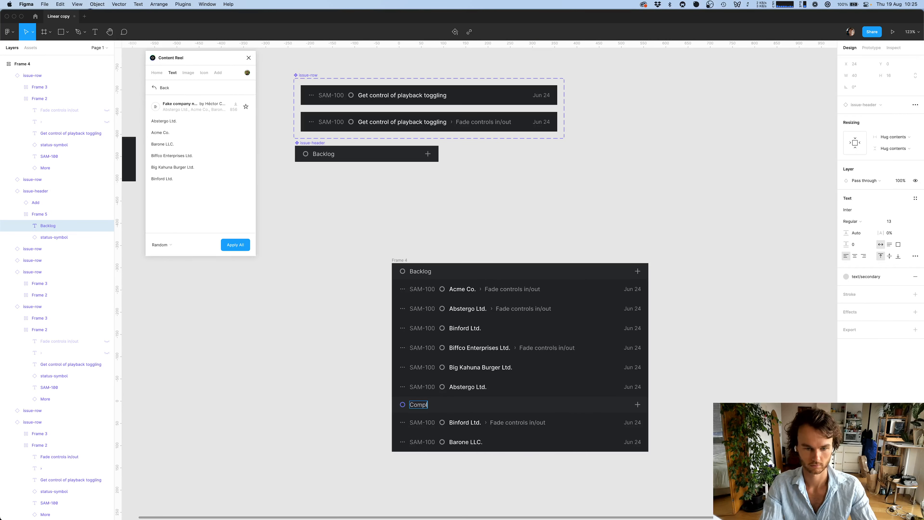
{"action": "type", "text": "ete"}
{"action": "left_click", "coordinate": [782, 378]}
{"action": "scroll", "coordinate": [782, 375], "scroll_direction": "down", "scroll_amount": 2}
{"action": "scroll", "coordinate": [782, 372], "scroll_direction": "left", "scroll_amount": 1}
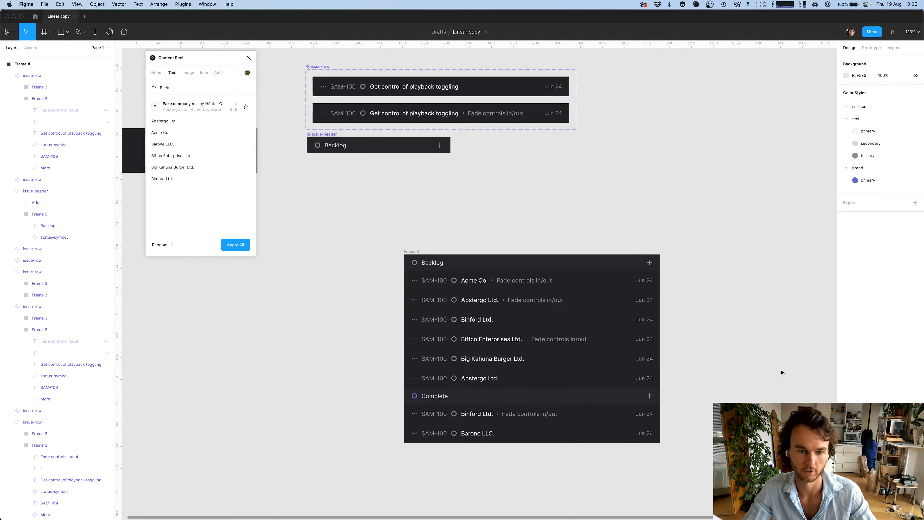
Switch to Safari, hide the Project Details in Linear, and examine the project's header and issue sections
{"action": "key", "text": "super+Tab"}
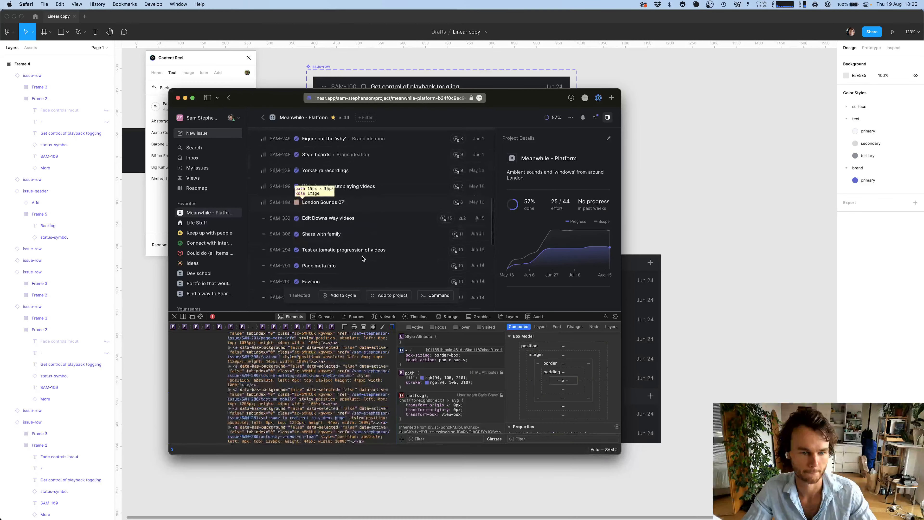
{"action": "scroll", "coordinate": [400, 233], "scroll_direction": "down", "scroll_amount": 2}
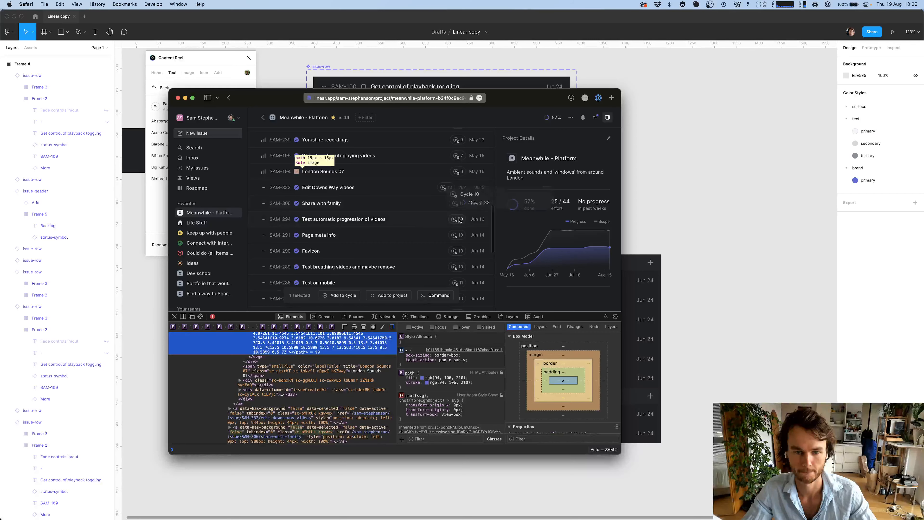
{"action": "scroll", "coordinate": [460, 220], "scroll_direction": "up", "scroll_amount": 10}
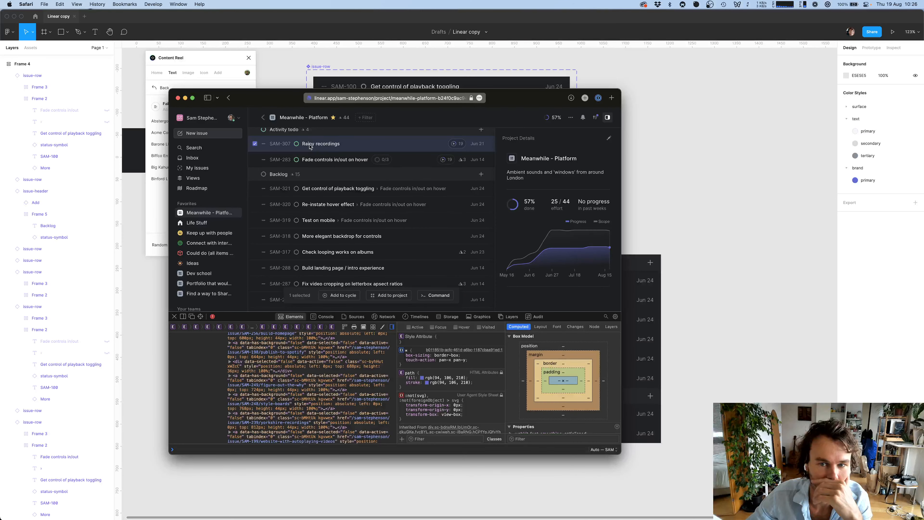
{"action": "left_click", "coordinate": [607, 118]}
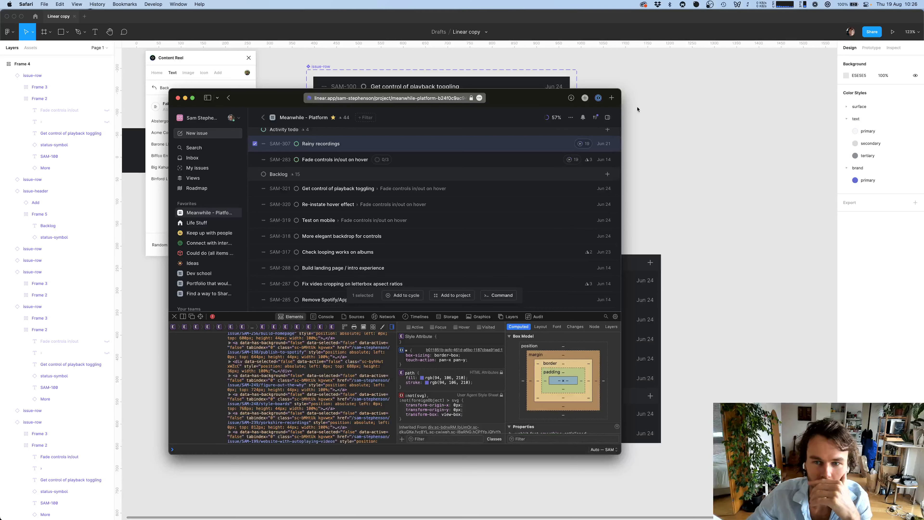
{"action": "scroll", "coordinate": [589, 175], "scroll_direction": "up", "scroll_amount": 1}
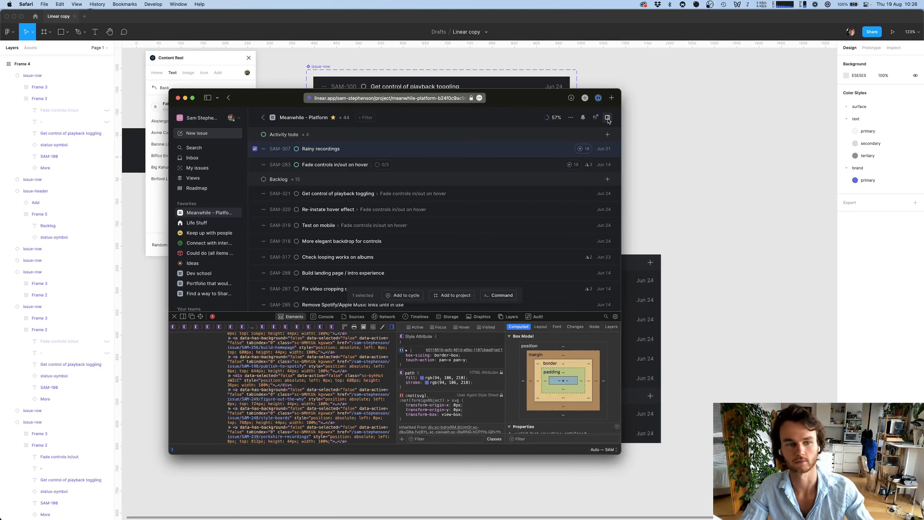
{"action": "key", "text": "super+Tab"}
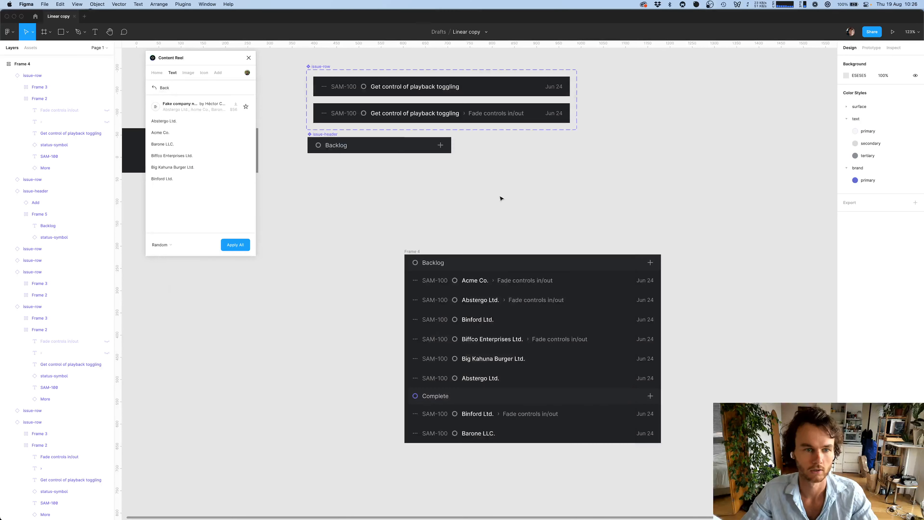
In Figma, move the issue-list frame down and draw a new frame about 697 × 100 above it
{"action": "scroll", "coordinate": [638, 231], "scroll_direction": "left", "scroll_amount": 1}
{"action": "scroll", "coordinate": [639, 231], "scroll_direction": "down", "scroll_amount": 1}
{"action": "key", "text": "super+Tab"}
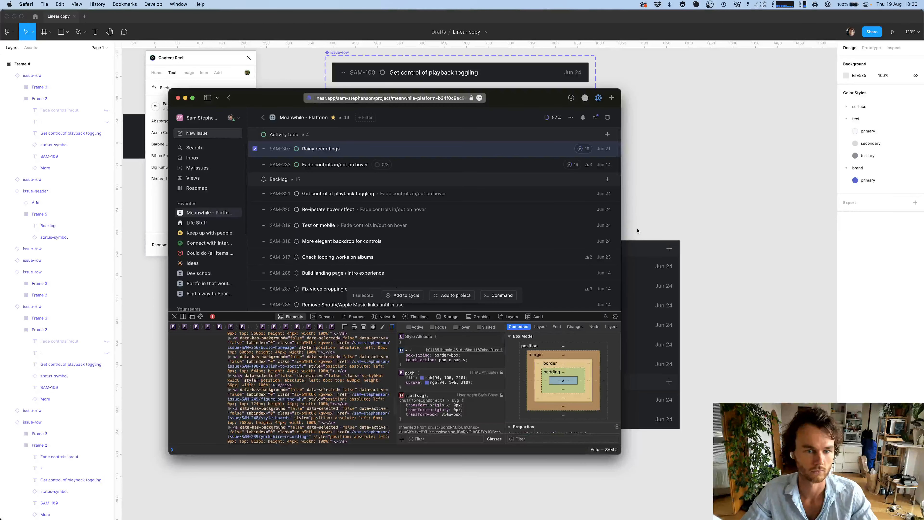
{"action": "key", "text": "super+Tab"}
{"action": "scroll", "coordinate": [638, 231], "scroll_direction": "up", "scroll_amount": 1}
{"action": "left_click_drag", "start_coordinate": [433, 265], "coordinate": [425, 306]}
{"action": "key", "text": "f"}
{"action": "mouse_move", "coordinate": [388, 180]}
{"action": "left_mouse_down"}
{"action": "mouse_move", "coordinate": [642, 233]}
{"action": "mouse_move", "coordinate": [698, 225]}
{"action": "left_mouse_up"}
Add the text "Meanwhile - Platform" inside the new frame above the issue list
{"action": "key", "text": "super+Tab"}
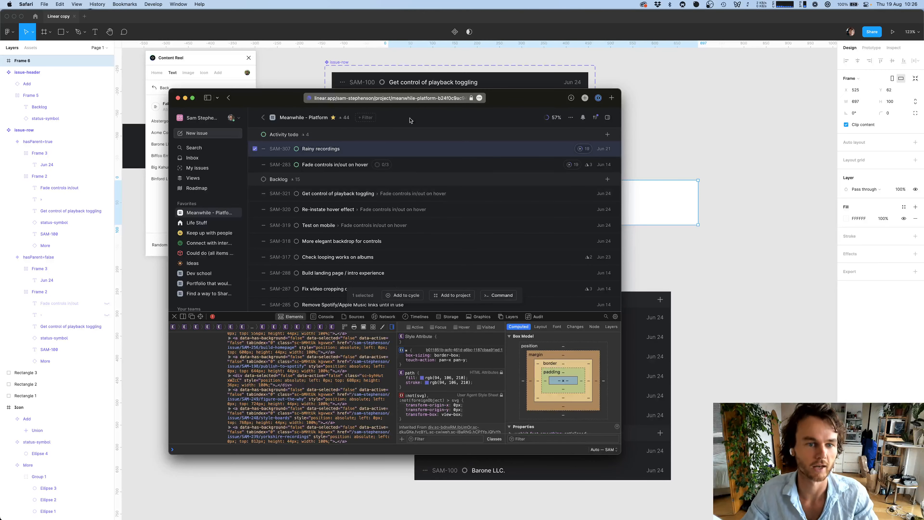
{"action": "key", "text": "super+Tab"}
{"action": "key", "text": "t"}
{"action": "left_click", "coordinate": [431, 203]}
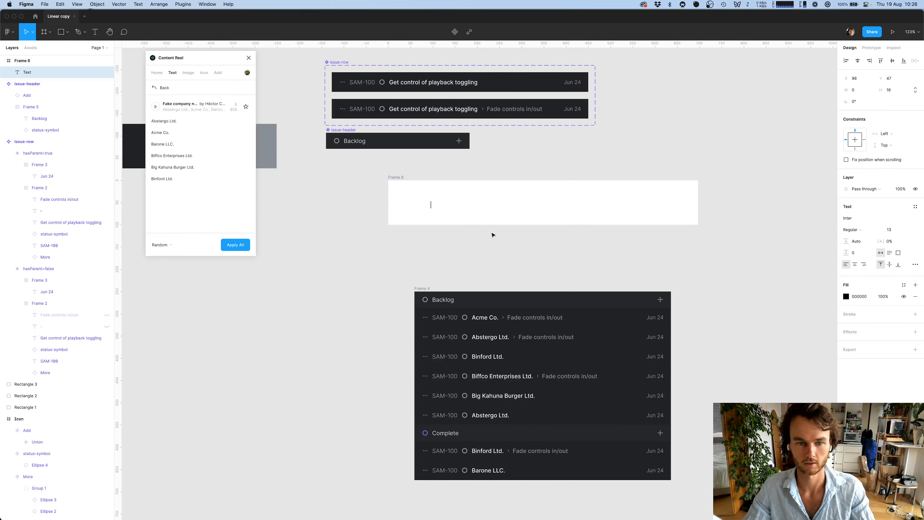
{"action": "type", "text": "Mean"}
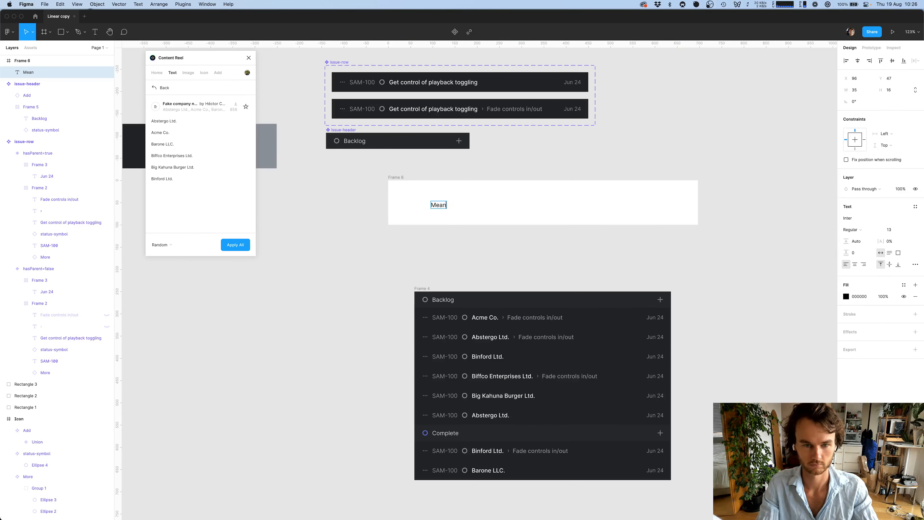
{"action": "type", "text": "fwhile - Platform"}
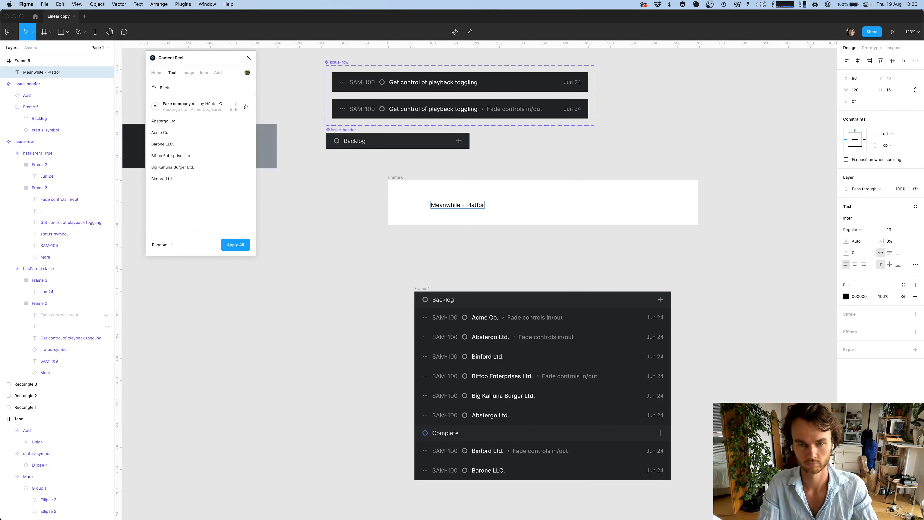
{"action": "key", "text": "Escape"}
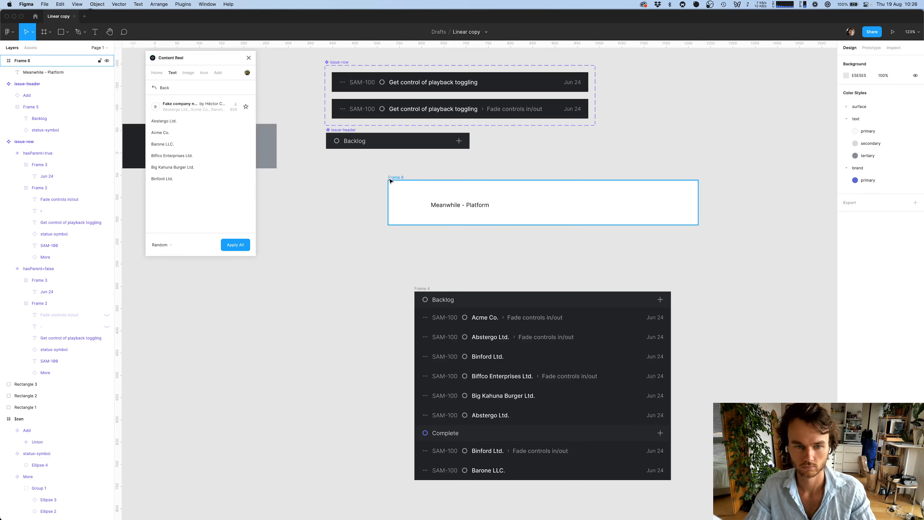
{"action": "key", "text": "Escape"}
Apply the surface/100 color style to the new frame's fill
{"action": "left_click", "coordinate": [903, 207]}
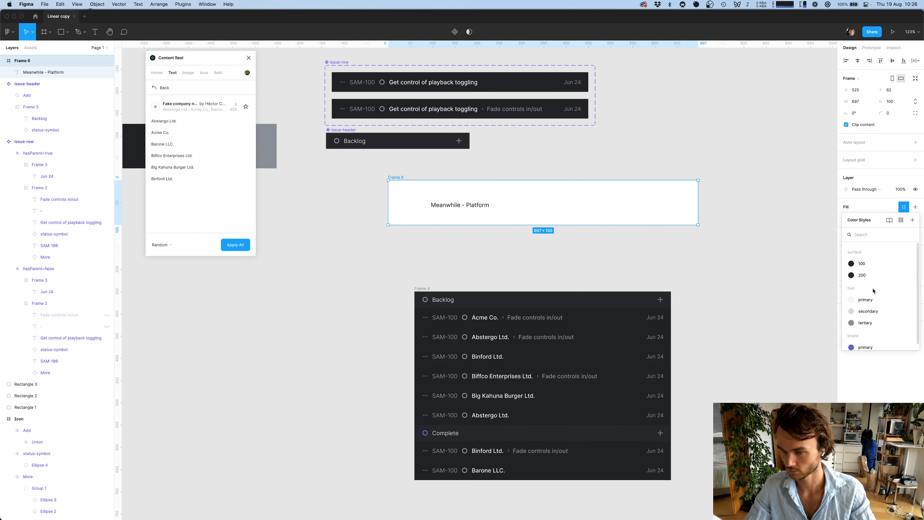
{"action": "left_click", "coordinate": [868, 269]}
{"action": "left_click", "coordinate": [714, 264]}
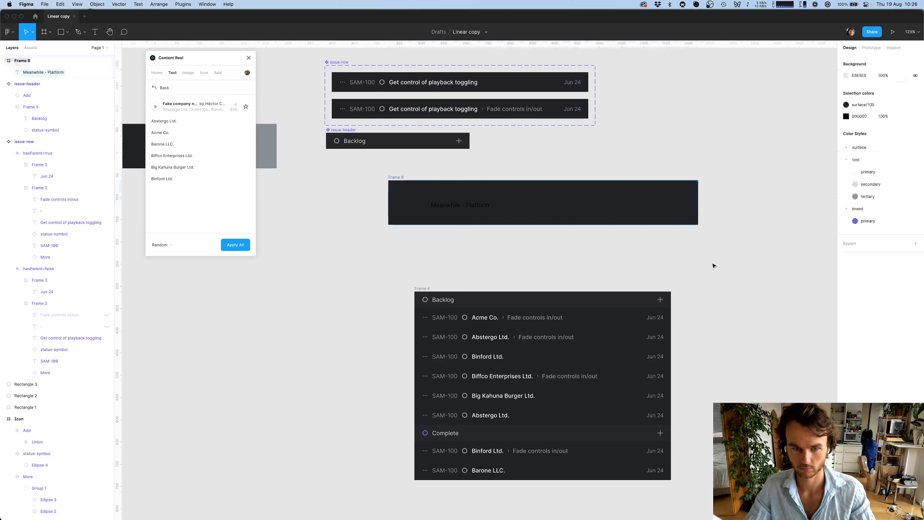
Apply the text/primary color style to the "Meanwhile - Platform" text
{"action": "left_click", "coordinate": [433, 205]}
{"action": "left_click", "coordinate": [903, 285]}
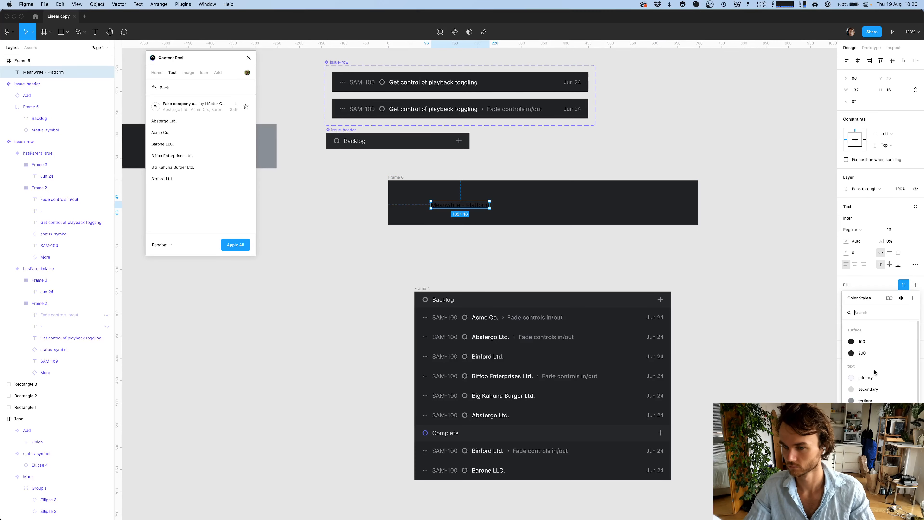
{"action": "left_click", "coordinate": [873, 384]}
{"action": "left_click", "coordinate": [670, 301]}
{"action": "scroll", "coordinate": [671, 302], "scroll_direction": "down", "scroll_amount": 1}
{"action": "scroll", "coordinate": [671, 302], "scroll_direction": "right", "scroll_amount": 1}
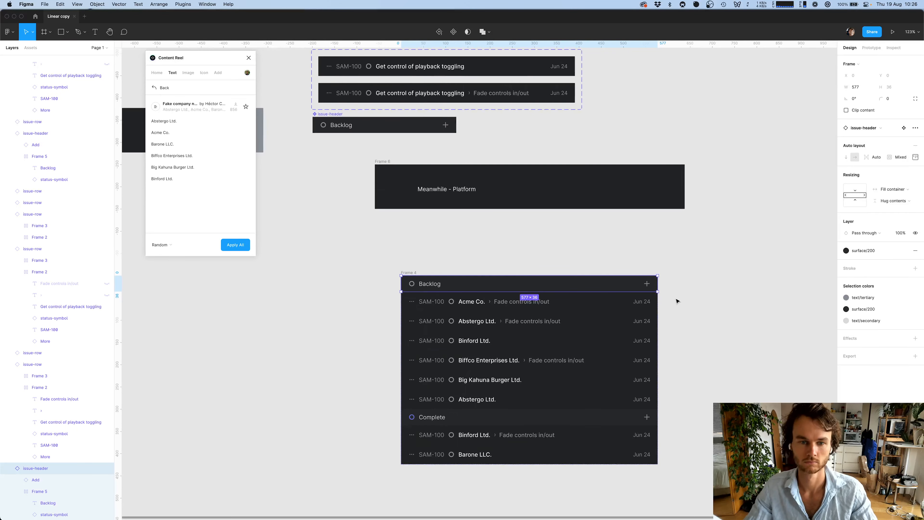
Set the "Meanwhile - Platform" text's font weight to Medium
{"action": "key", "text": "super+Tab"}
{"action": "key", "text": "super+Tab"}
{"action": "left_click", "coordinate": [506, 253]}
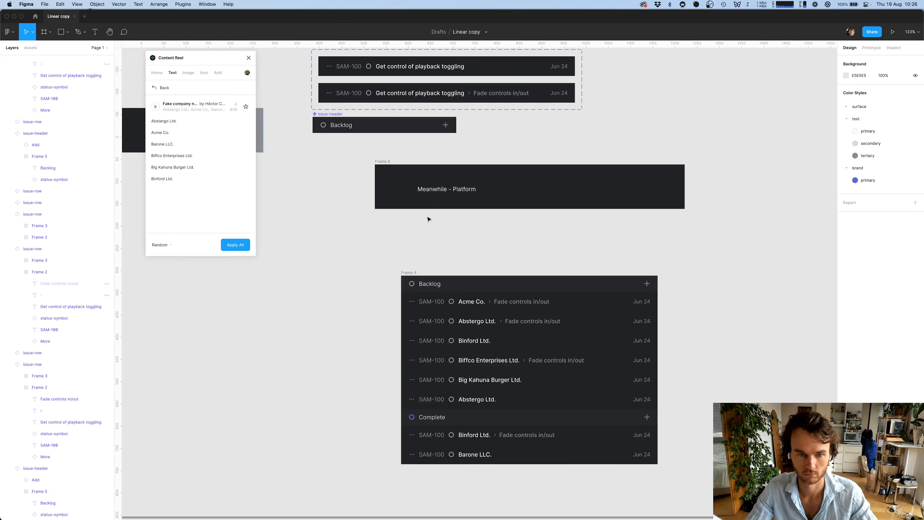
{"action": "left_click", "coordinate": [441, 191]}
{"action": "left_click", "coordinate": [865, 228]}
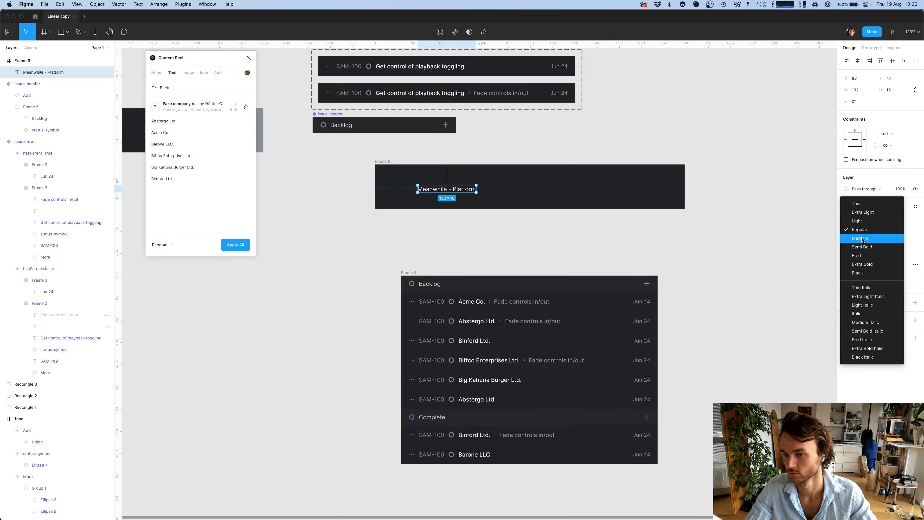
{"action": "left_click", "coordinate": [860, 238]}
{"action": "left_click", "coordinate": [664, 233]}
{"action": "scroll", "coordinate": [665, 233], "scroll_direction": "right", "scroll_amount": 1}
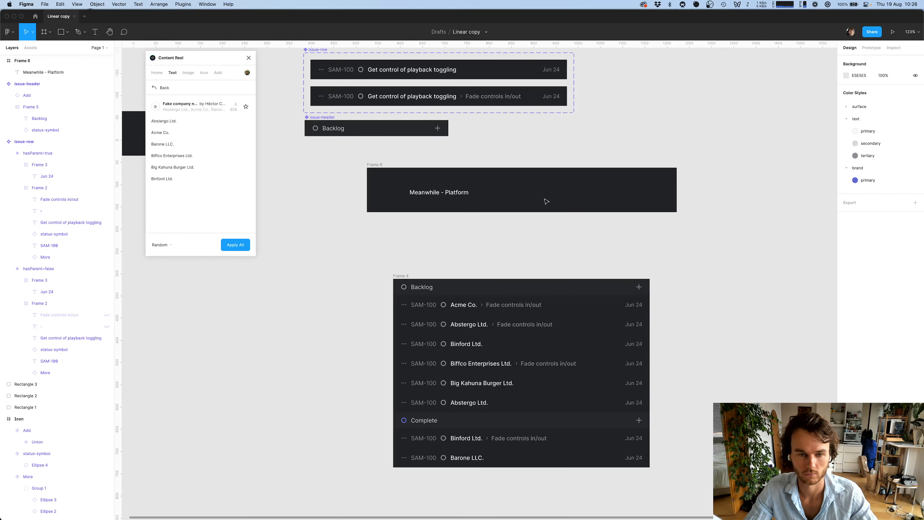
Move the "Meanwhile - Platform" frame down to Y 132, closer to the issue list
{"action": "left_click", "coordinate": [389, 175]}
{"action": "key", "text": "super+Tab"}
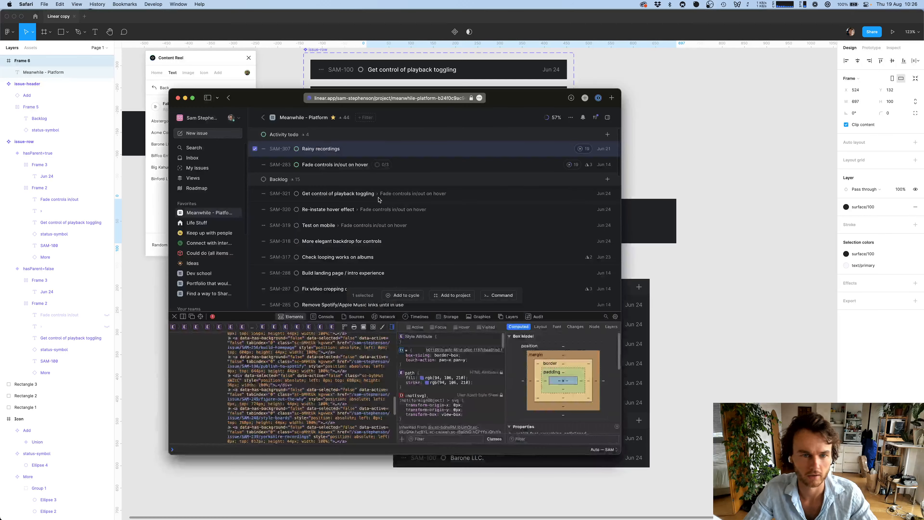
{"action": "key", "text": "super+Tab"}
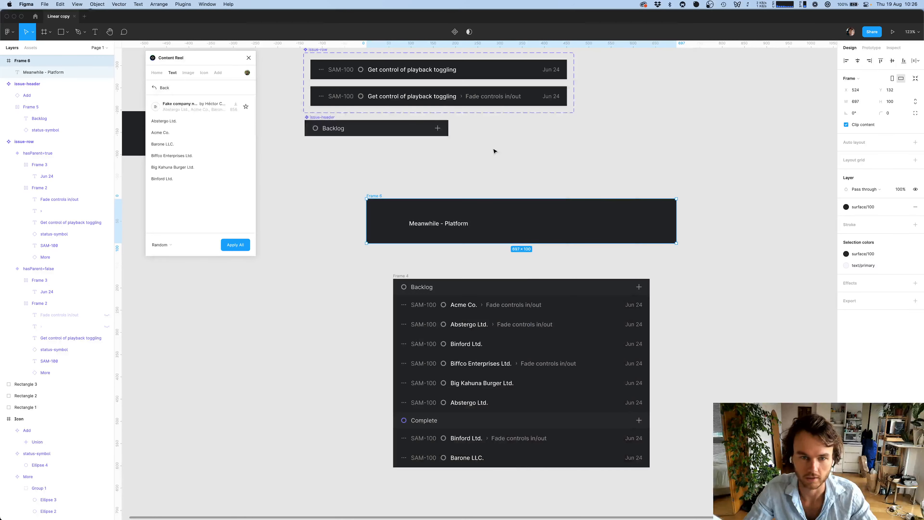
Check the fills of the title, parent name and issue ID texts in the lower issue-row variant
{"action": "scroll", "coordinate": [505, 159], "scroll_direction": "up", "scroll_amount": 5}
{"action": "scroll", "coordinate": [505, 159], "scroll_direction": "up", "scroll_amount": 2}
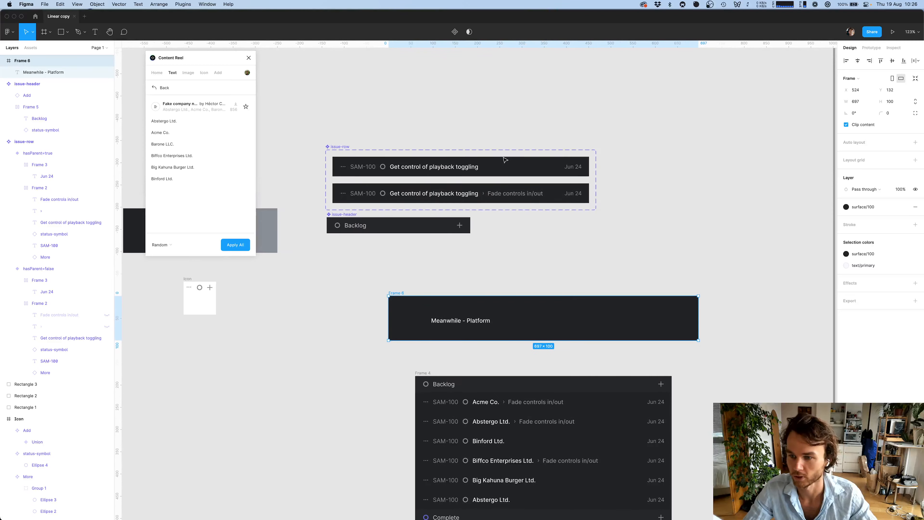
{"action": "scroll", "coordinate": [531, 218], "scroll_direction": "up", "scroll_amount": 2}
{"action": "scroll", "coordinate": [531, 219], "scroll_direction": "up", "scroll_amount": 1}
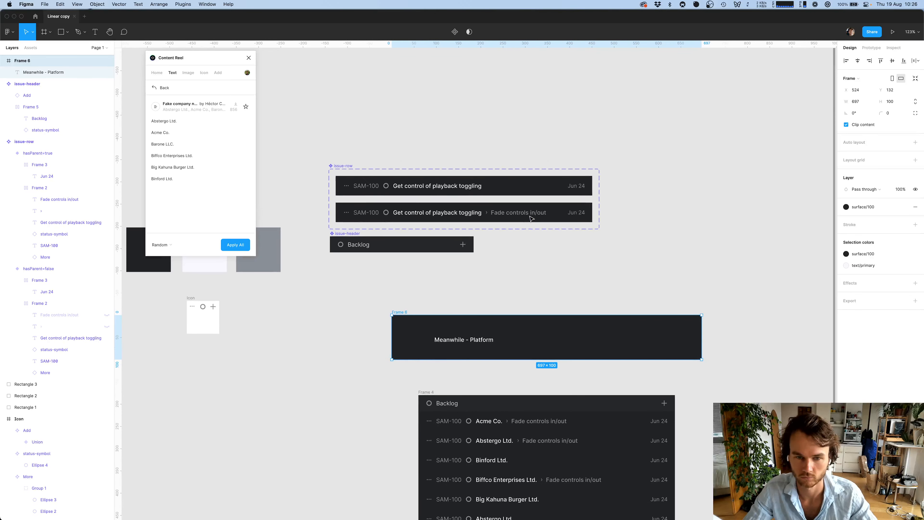
{"action": "key", "text": "super+Tab"}
{"action": "key", "text": "super+Tab"}
{"action": "left_click", "coordinate": [443, 217], "text": "super"}
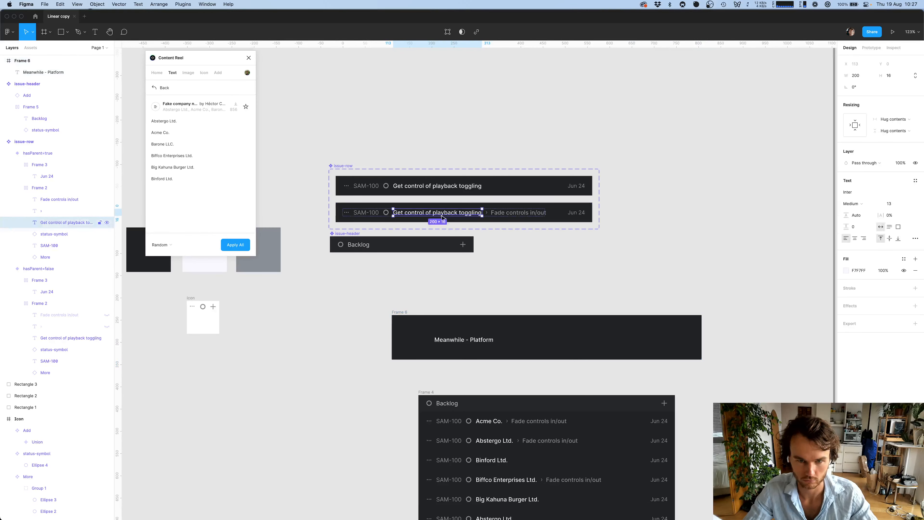
{"action": "left_click", "coordinate": [539, 216]}
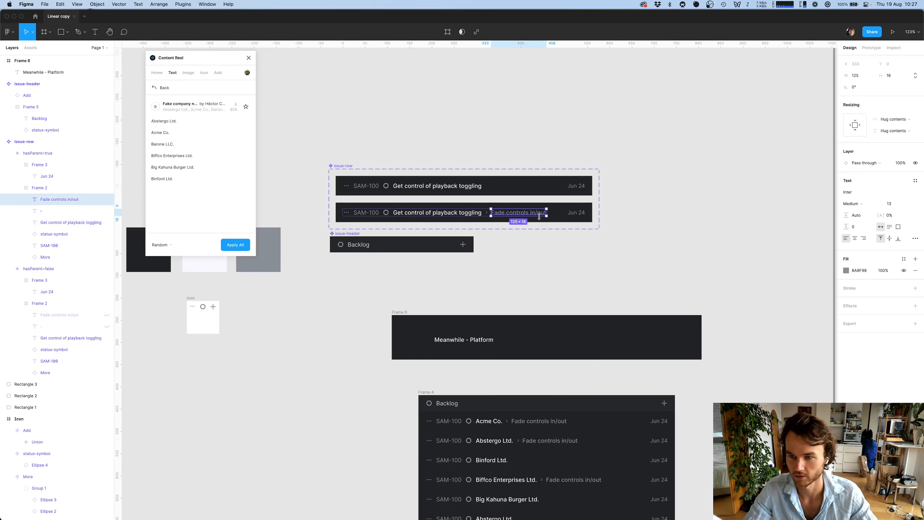
{"action": "left_click", "coordinate": [376, 214]}
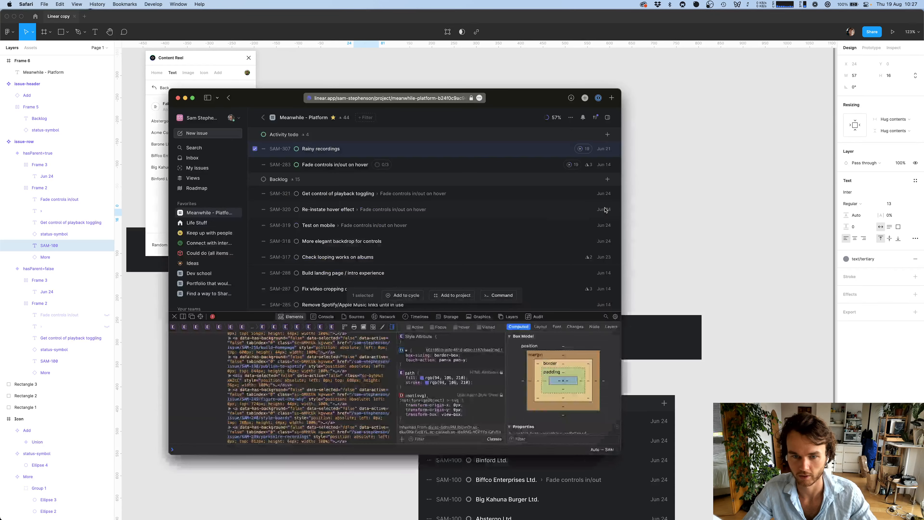
In Safari, open the "Get control of playback toggling" issue and inspect the text styling of its first activity entry
{"action": "key", "text": "super+Tab"}
{"action": "left_click", "coordinate": [473, 193]}
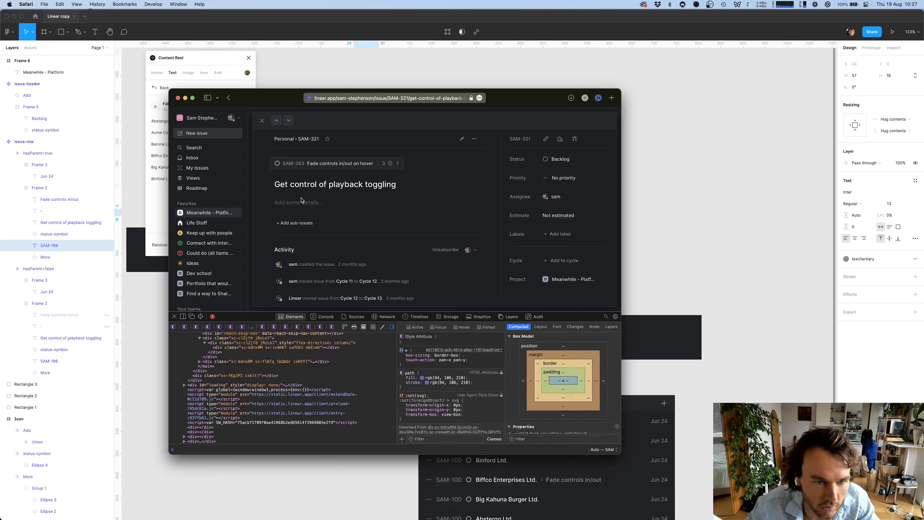
{"action": "left_click", "coordinate": [201, 316]}
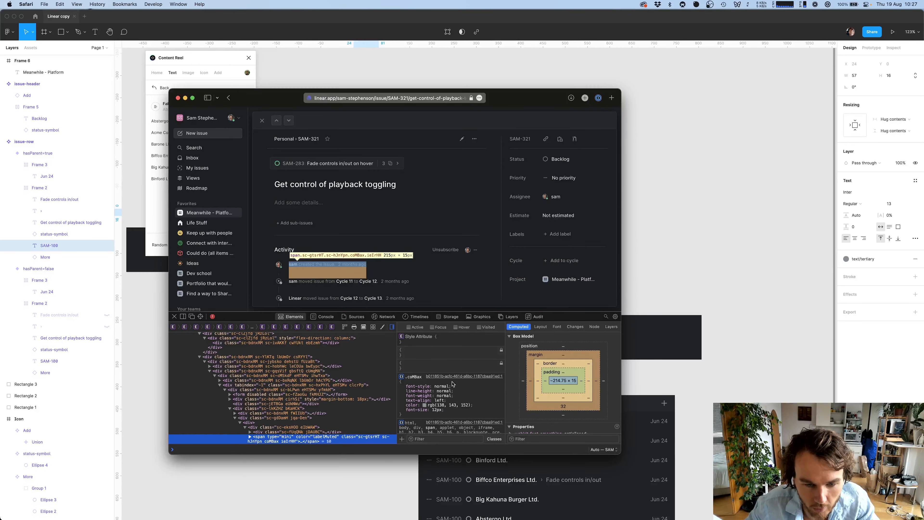
{"action": "scroll", "coordinate": [452, 384], "scroll_direction": "down", "scroll_amount": 2}
Inspect the "Add some details..." placeholder and its parent span to read the computed text color
{"action": "left_click", "coordinate": [200, 316]}
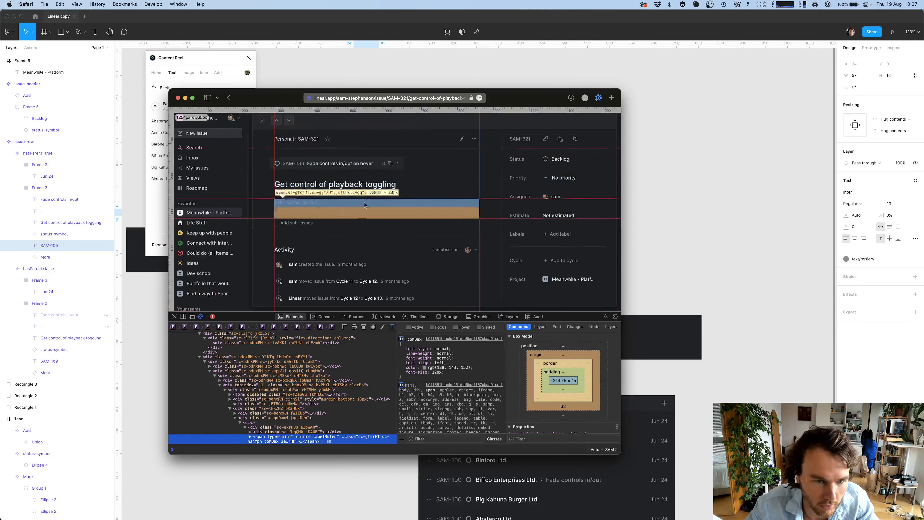
{"action": "left_click", "coordinate": [307, 206]}
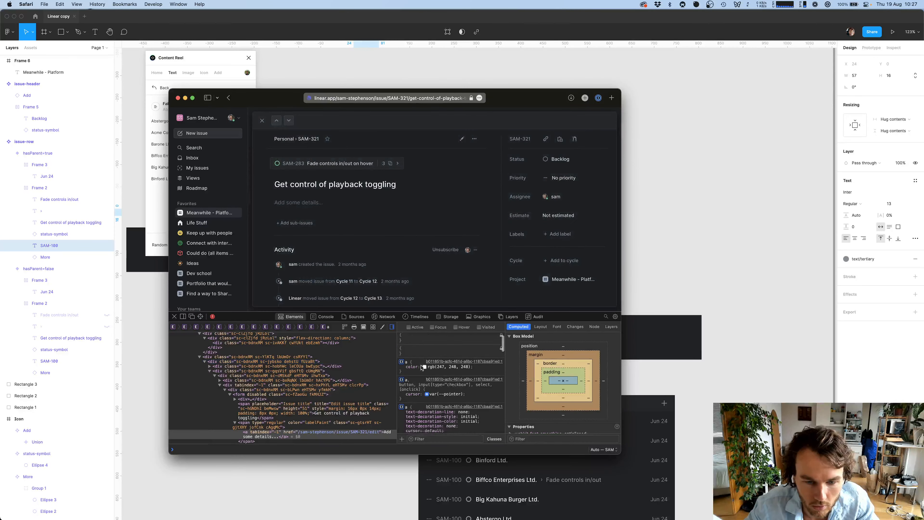
{"action": "scroll", "coordinate": [421, 368], "scroll_direction": "down", "scroll_amount": 3}
{"action": "scroll", "coordinate": [421, 368], "scroll_direction": "down", "scroll_amount": 4}
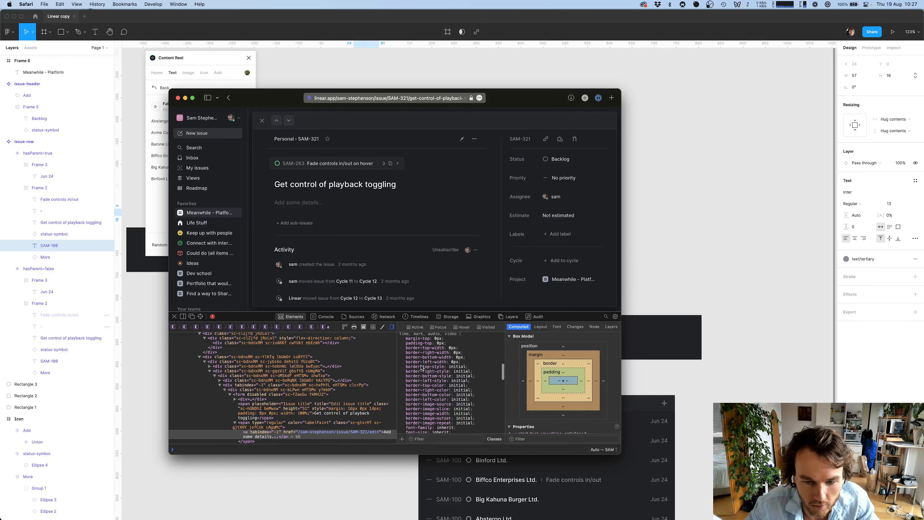
{"action": "scroll", "coordinate": [535, 391], "scroll_direction": "down", "scroll_amount": 10}
{"action": "scroll", "coordinate": [535, 391], "scroll_direction": "down", "scroll_amount": 5}
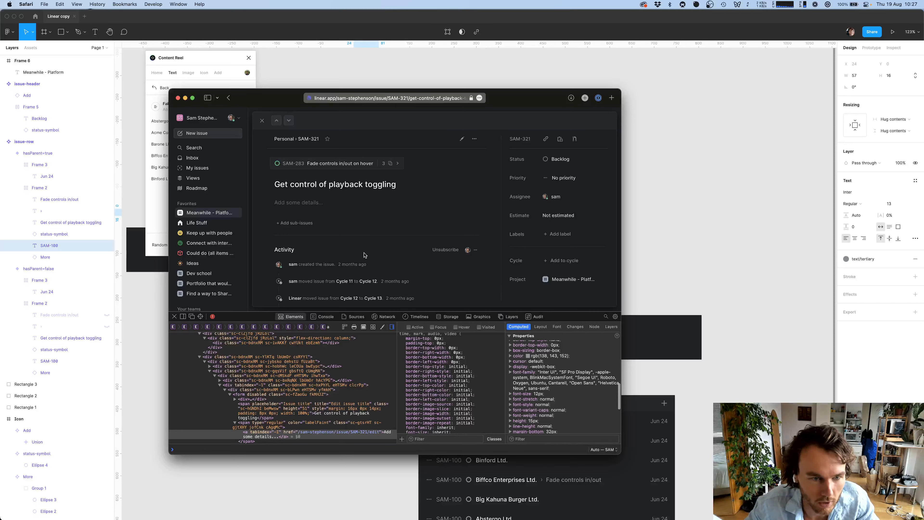
{"action": "left_click", "coordinate": [260, 432]}
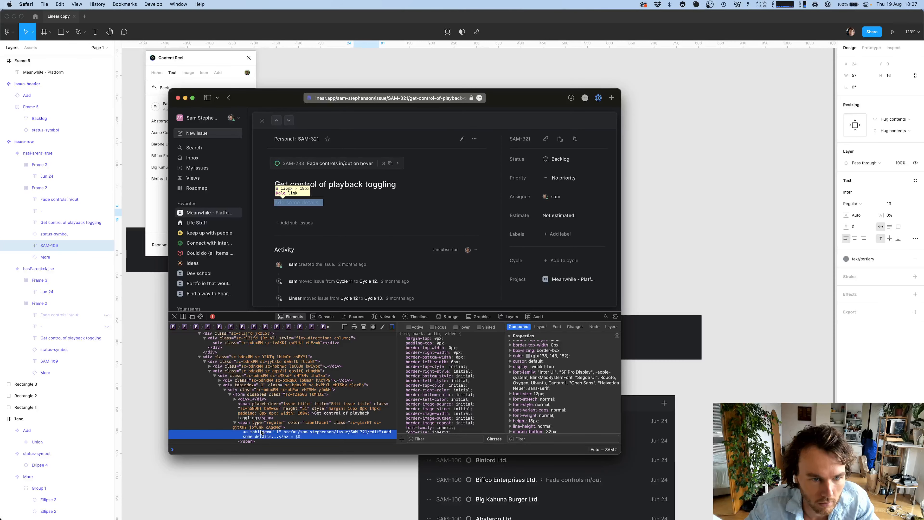
{"action": "left_click", "coordinate": [265, 426]}
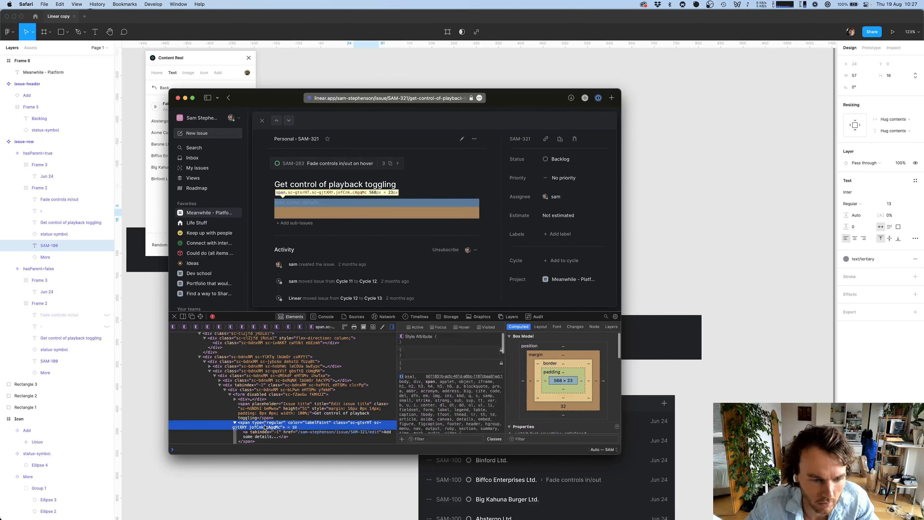
{"action": "scroll", "coordinate": [544, 398], "scroll_direction": "down", "scroll_amount": 5}
{"action": "scroll", "coordinate": [544, 399], "scroll_direction": "down", "scroll_amount": 4}
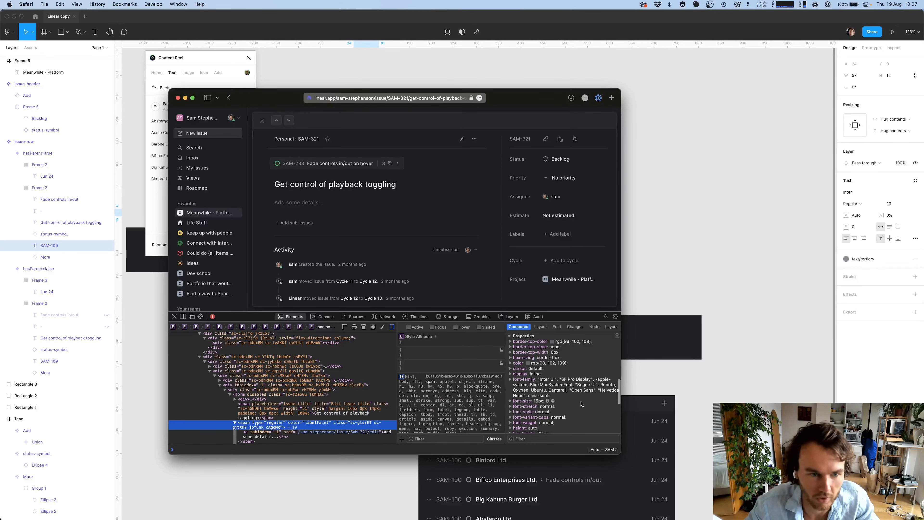
Switch to Figma and check the text properties of the issue title in the lower issue-row variant
{"action": "key", "text": "super+Tab"}
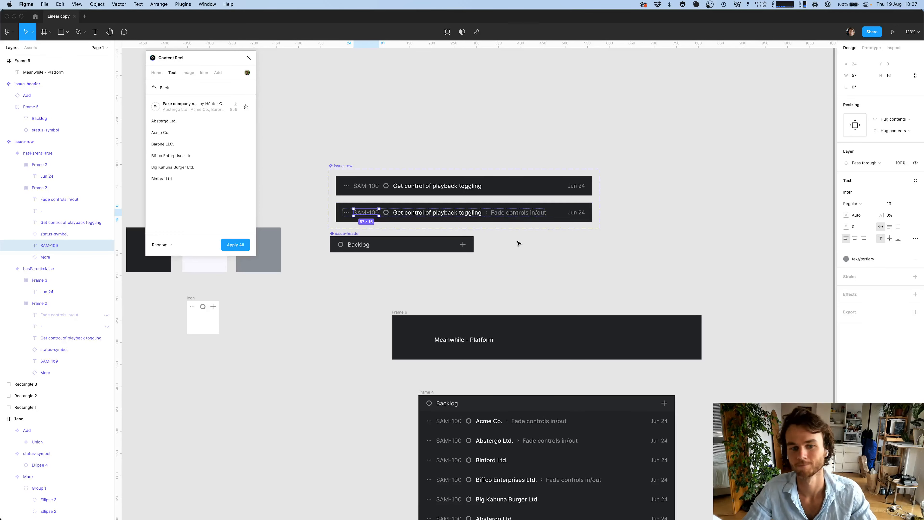
{"action": "scroll", "coordinate": [467, 156], "scroll_direction": "up", "scroll_amount": 2}
{"action": "left_click", "coordinate": [392, 296]}
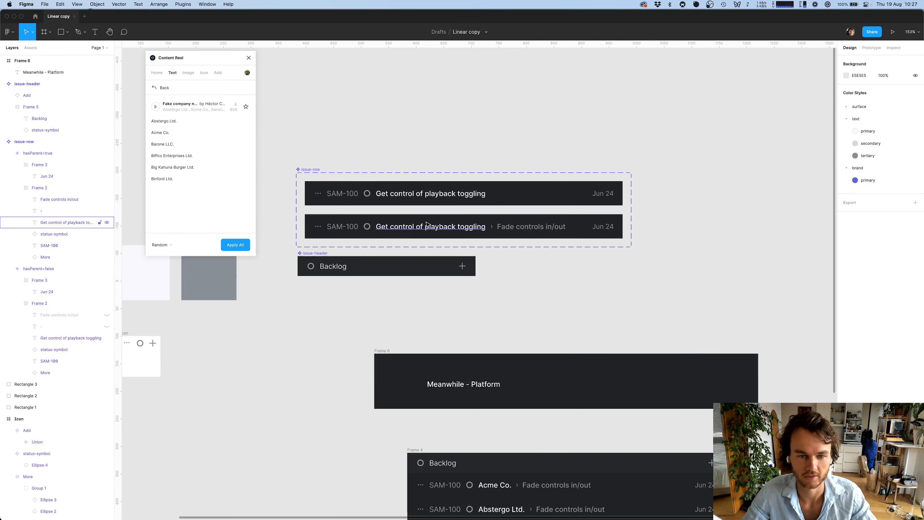
{"action": "left_click", "coordinate": [459, 227], "text": "super"}
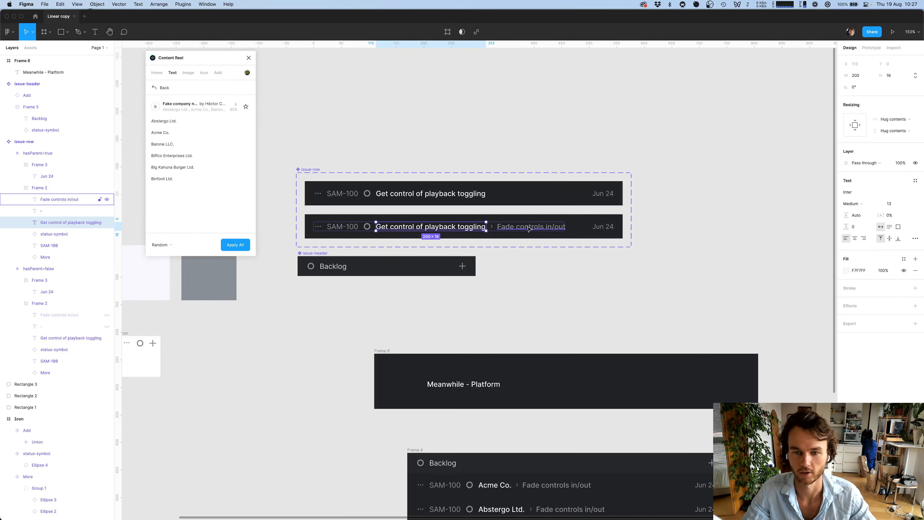
In Safari, close the open issue and return to the Meanwhile - Platform issue list
{"action": "key", "text": "super+Tab"}
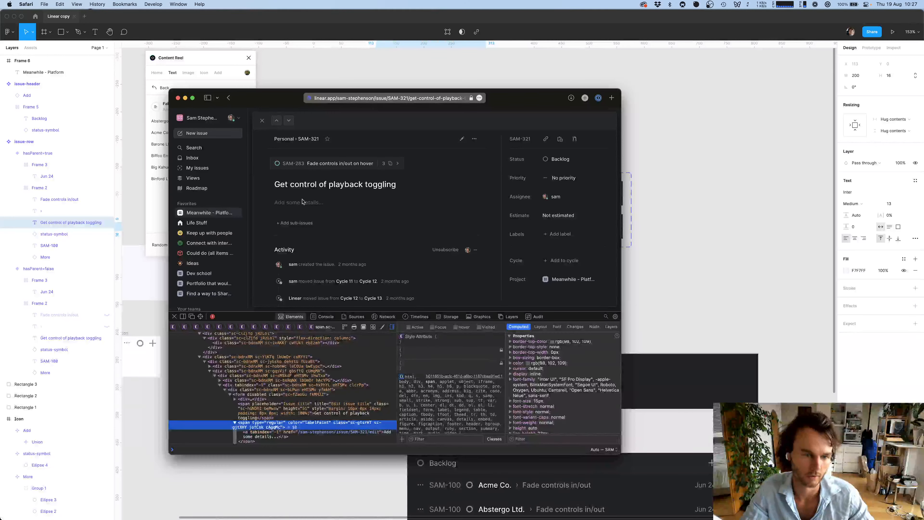
{"action": "left_click_drag", "start_coordinate": [309, 182], "coordinate": [343, 203]}
{"action": "left_click", "coordinate": [342, 203]}
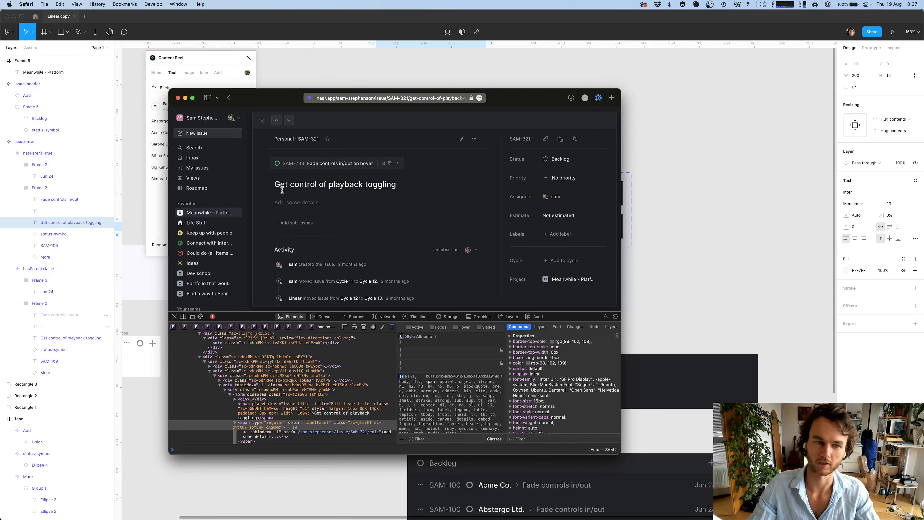
{"action": "left_click", "coordinate": [258, 122]}
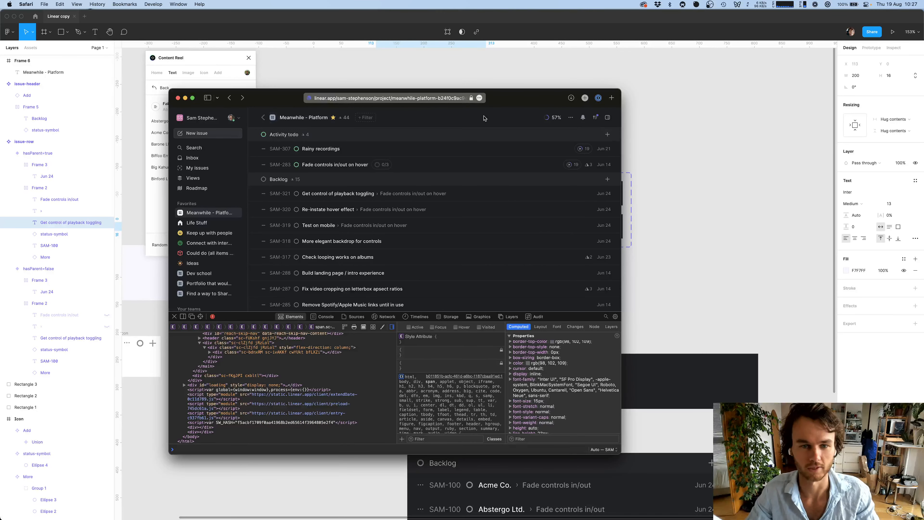
Back in Figma, create a text style named UI/Main from the issue title in the lower issue-row variant
{"action": "key", "text": "super+Tab"}
{"action": "scroll", "coordinate": [580, 262], "scroll_direction": "right", "scroll_amount": 2}
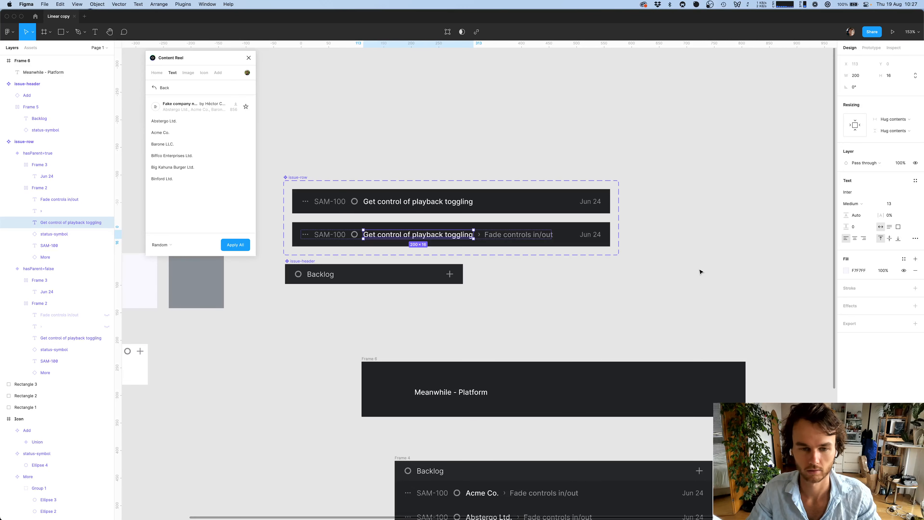
{"action": "scroll", "coordinate": [700, 271], "scroll_direction": "up", "scroll_amount": 2}
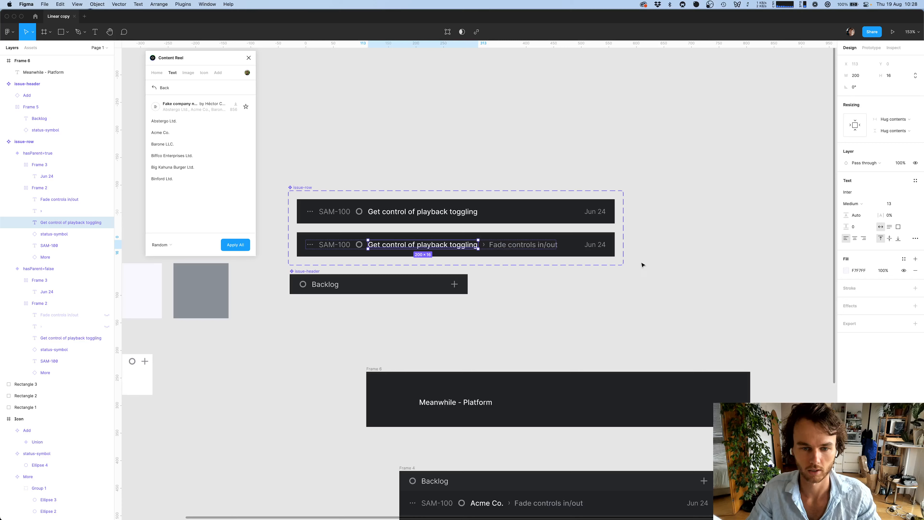
{"action": "left_click", "coordinate": [565, 278]}
{"action": "left_click", "coordinate": [450, 247], "text": "super"}
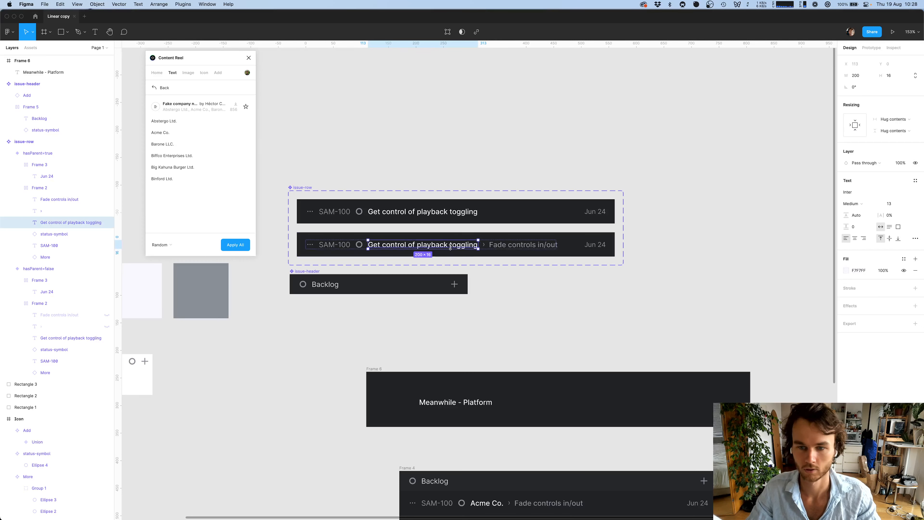
{"action": "left_click", "coordinate": [915, 181]}
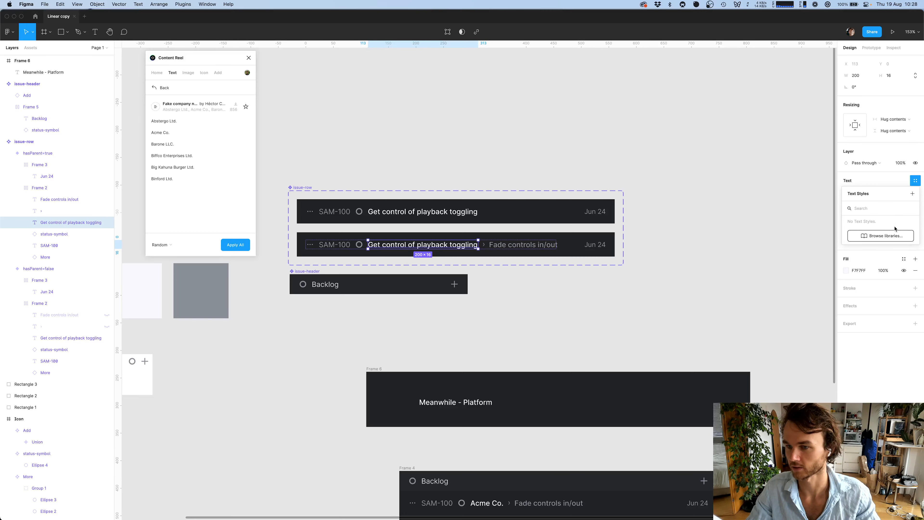
{"action": "left_click", "coordinate": [913, 194]}
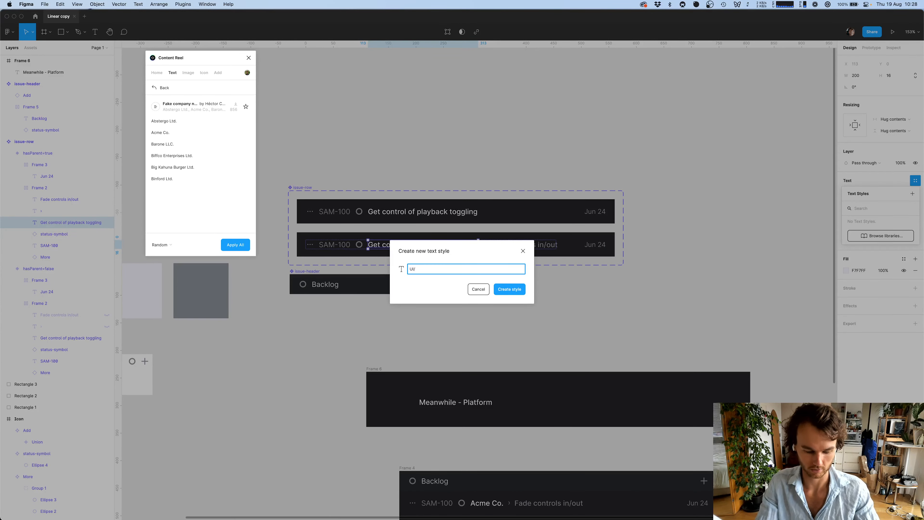
{"action": "key", "text": "Return"}
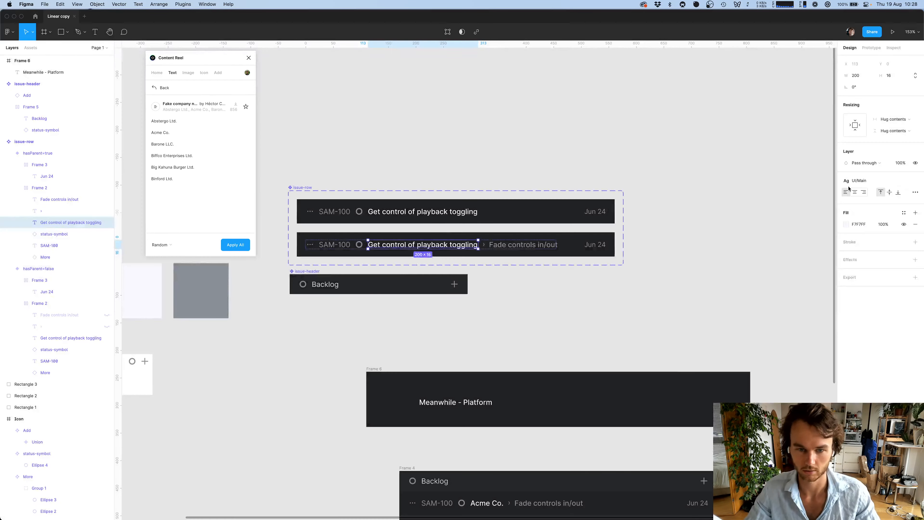
Create a text style named UI/Small from the "Jun 24" date in the lower issue-row variant
{"action": "left_click", "coordinate": [604, 247]}
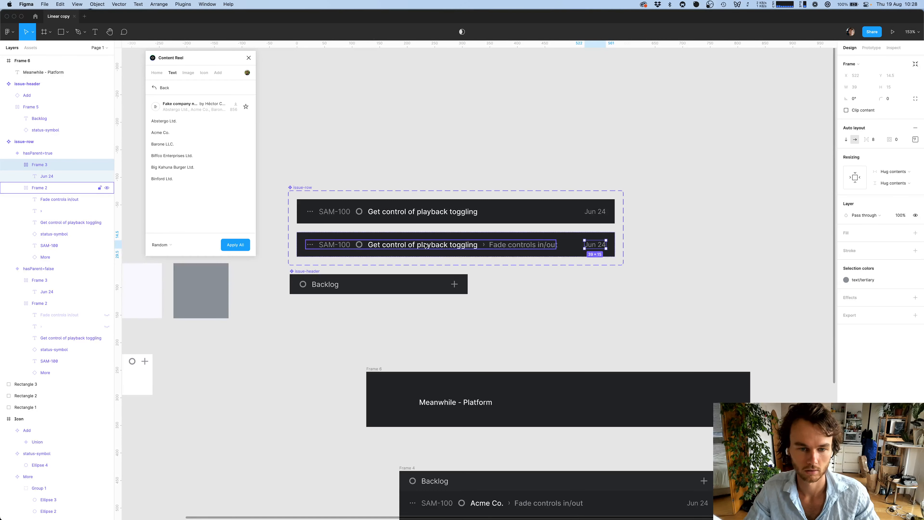
{"action": "left_click", "coordinate": [597, 246]}
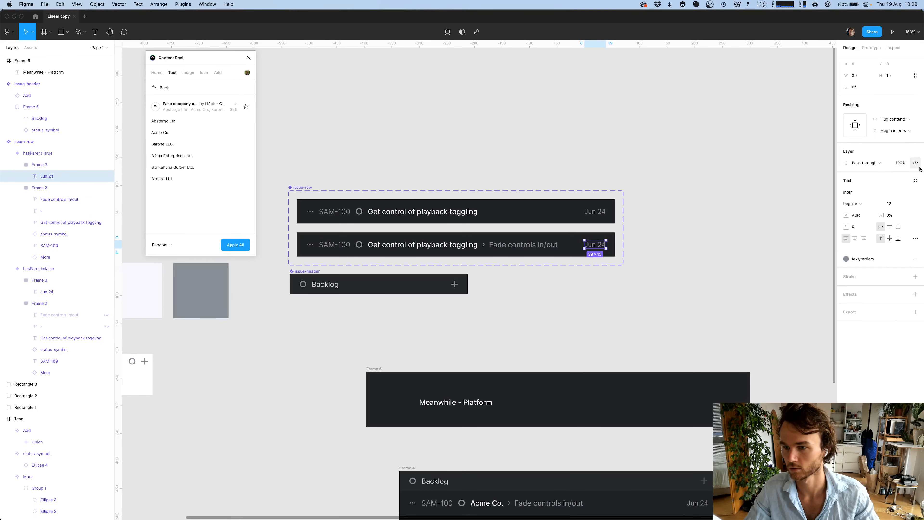
{"action": "left_click", "coordinate": [916, 181]}
{"action": "left_click", "coordinate": [912, 194]}
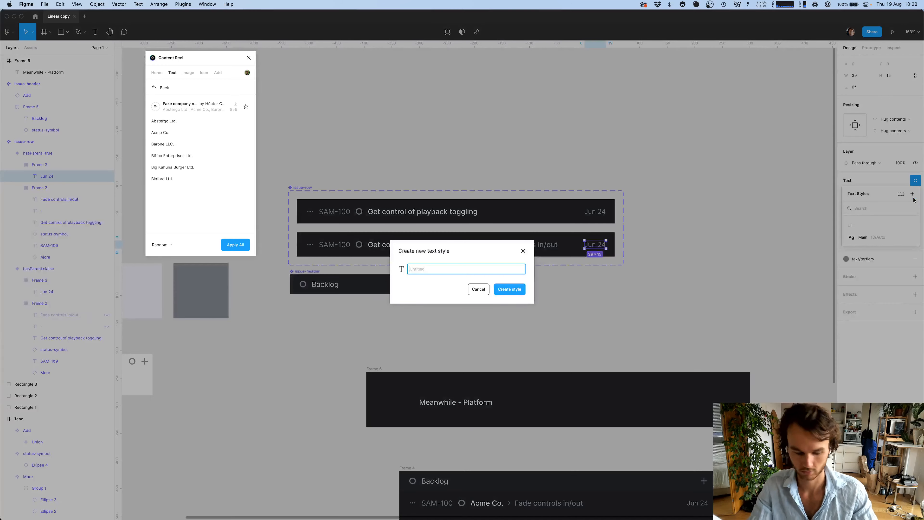
{"action": "type", "text": "UI/Small"}
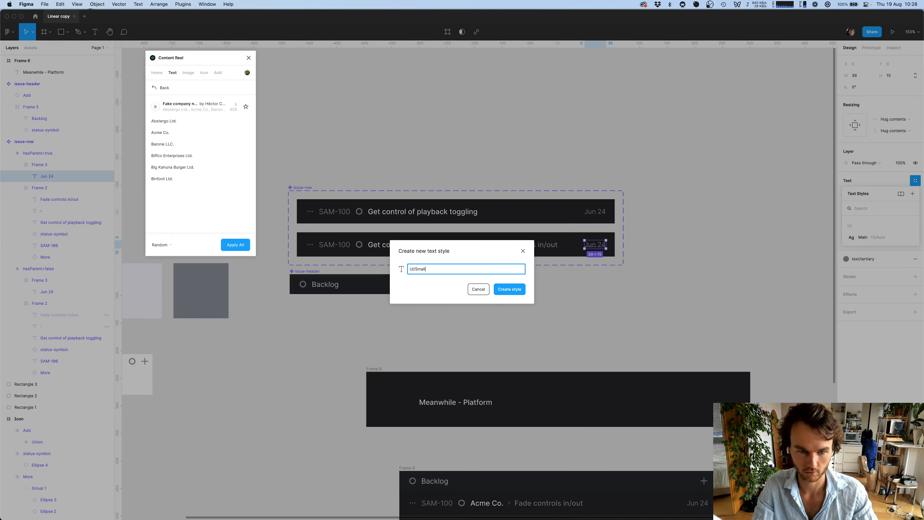
{"action": "key", "text": "Return"}
{"action": "left_click", "coordinate": [708, 282]}
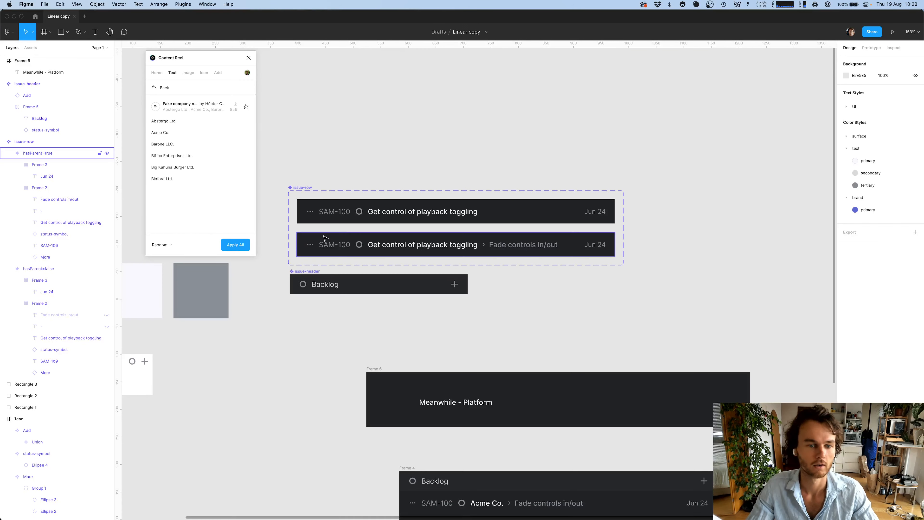
Apply the UI/Main text style to the lower variant's parent name and the upper variant's issue title
{"action": "left_click", "coordinate": [552, 246], "text": "super"}
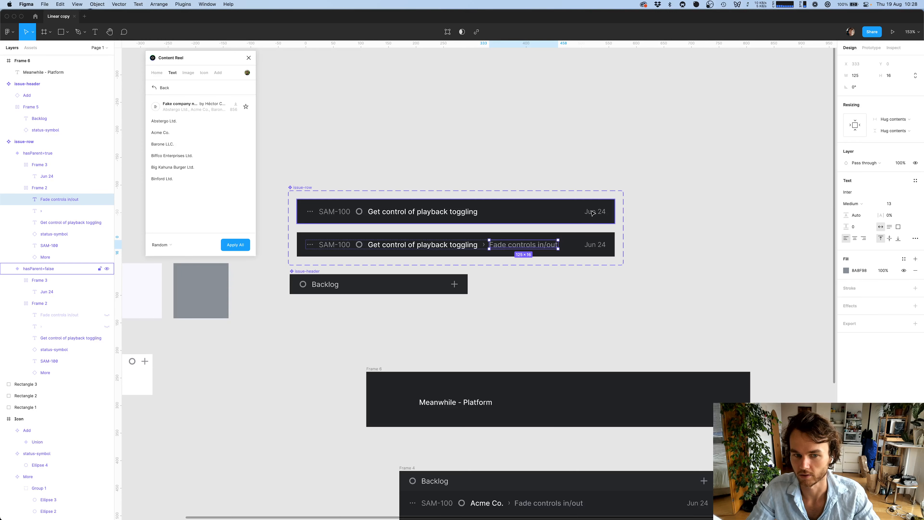
{"action": "left_click", "coordinate": [444, 217], "text": "shift+super"}
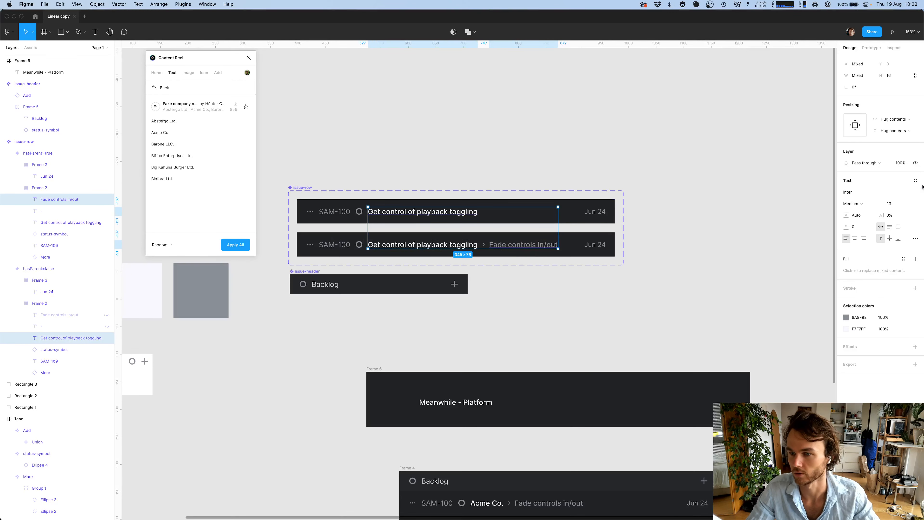
{"action": "left_click", "coordinate": [916, 180]}
{"action": "left_click", "coordinate": [864, 232]}
Try the UI/Small text style on the dates and SAM-100 issue IDs in both issue-row variants
{"action": "left_click", "coordinate": [600, 214]}
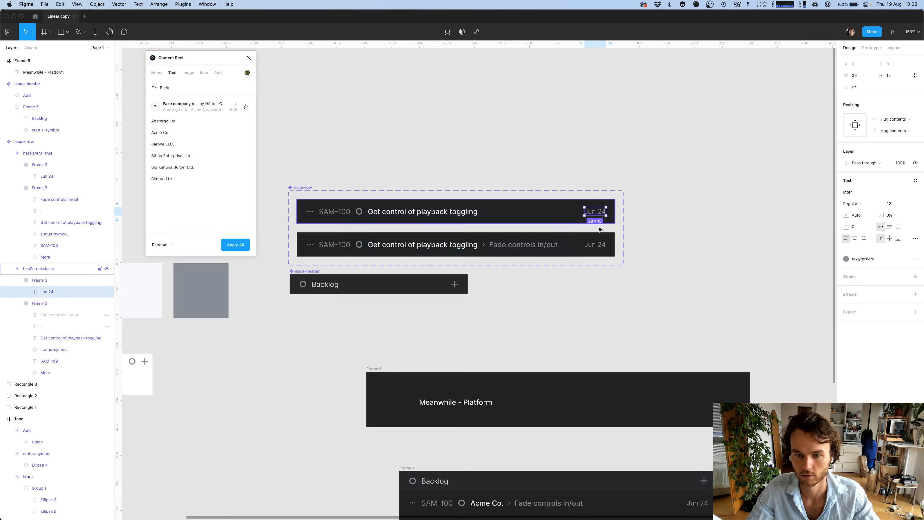
{"action": "left_click", "coordinate": [597, 245], "text": "shift"}
{"action": "left_click", "coordinate": [326, 245], "text": "shift"}
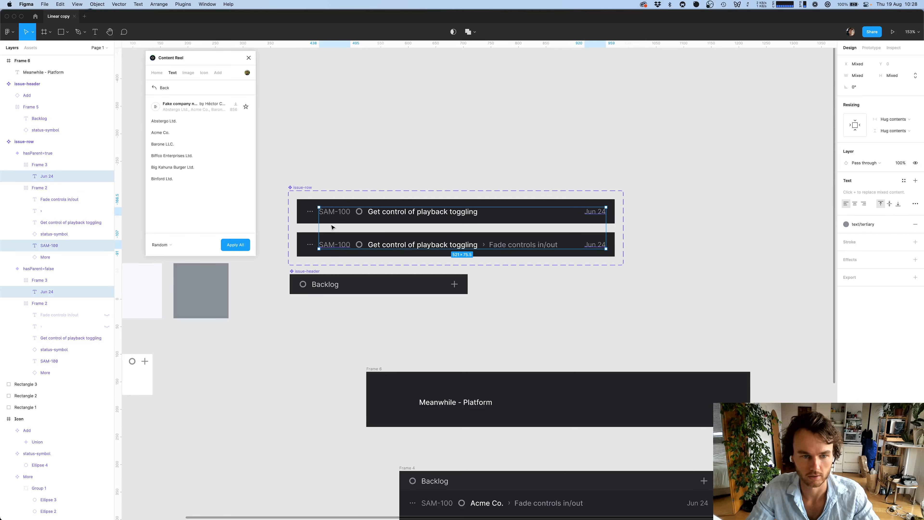
{"action": "left_click", "coordinate": [328, 211], "text": "shift"}
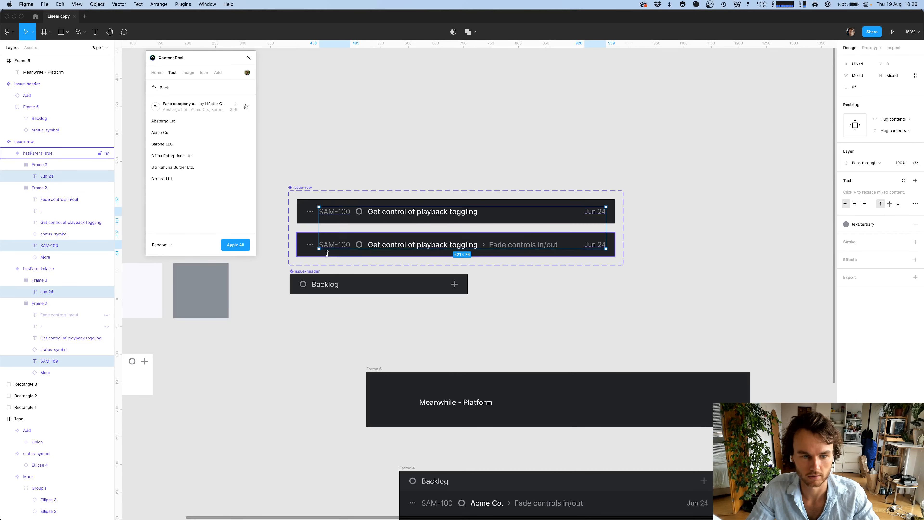
{"action": "left_click", "coordinate": [904, 180]}
{"action": "left_click", "coordinate": [865, 251]}
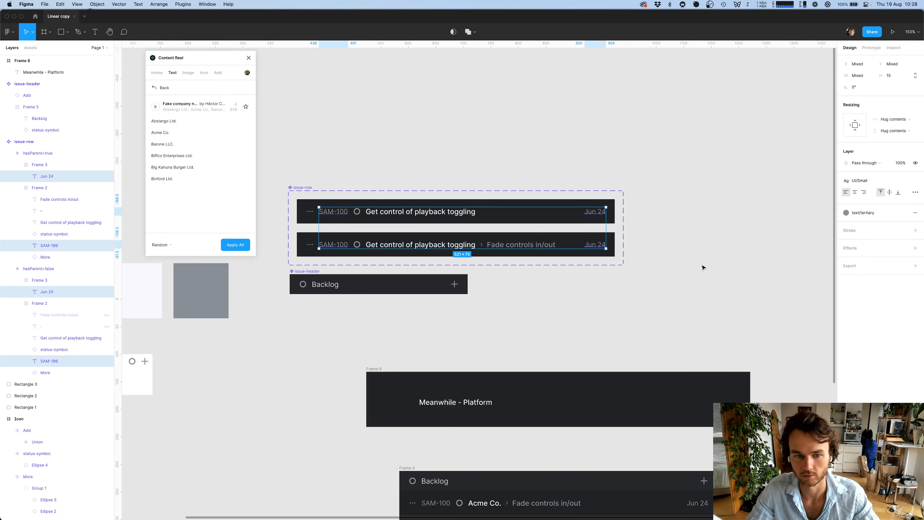
Compare the rows with and without the UI/Small style on the dates and IDs, ending with that change undone
{"action": "key", "text": "super+z"}
{"action": "key", "text": "super+shift+z"}
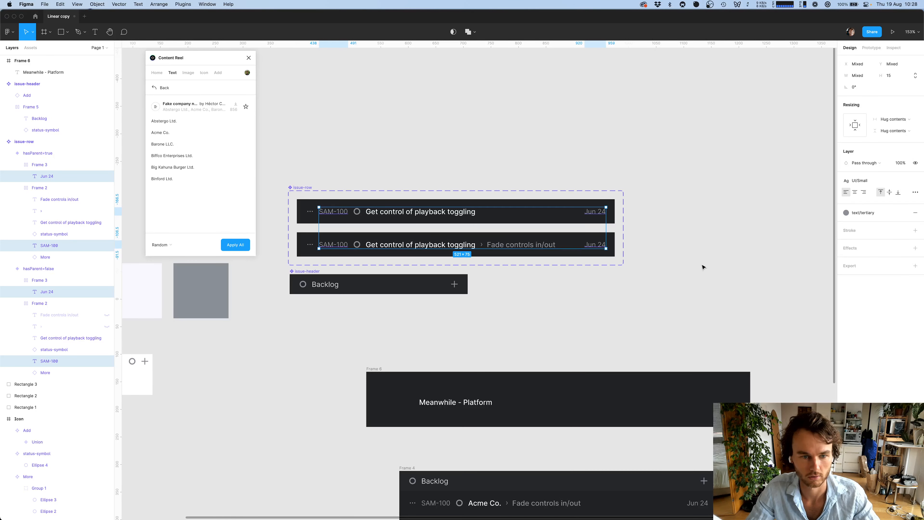
{"action": "key", "text": "super+z"}
{"action": "key", "text": "super+shift+z"}
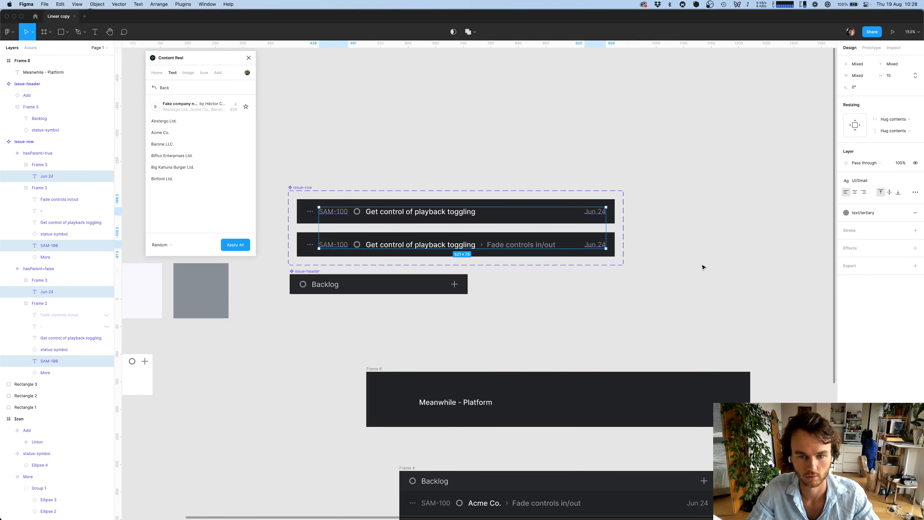
{"action": "left_click", "coordinate": [703, 267]}
{"action": "scroll", "coordinate": [703, 267], "scroll_direction": "left", "scroll_amount": 2}
{"action": "scroll", "coordinate": [703, 267], "scroll_direction": "right", "scroll_amount": 1}
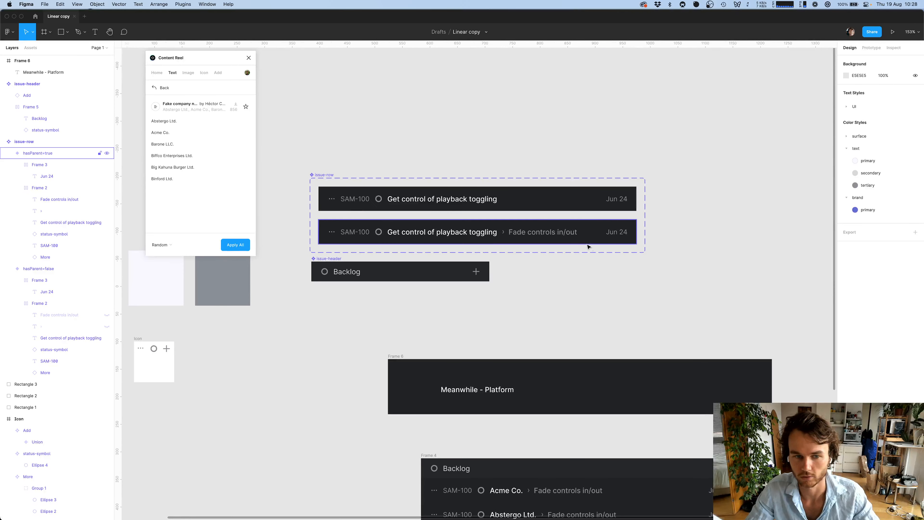
{"action": "key", "text": "super+z"}
Apply the UI/Small text style to only the "Jun 24" date in the upper issue-row variant
{"action": "scroll", "coordinate": [643, 277], "scroll_direction": "up", "scroll_amount": 2}
{"action": "scroll", "coordinate": [643, 278], "scroll_direction": "right", "scroll_amount": 1}
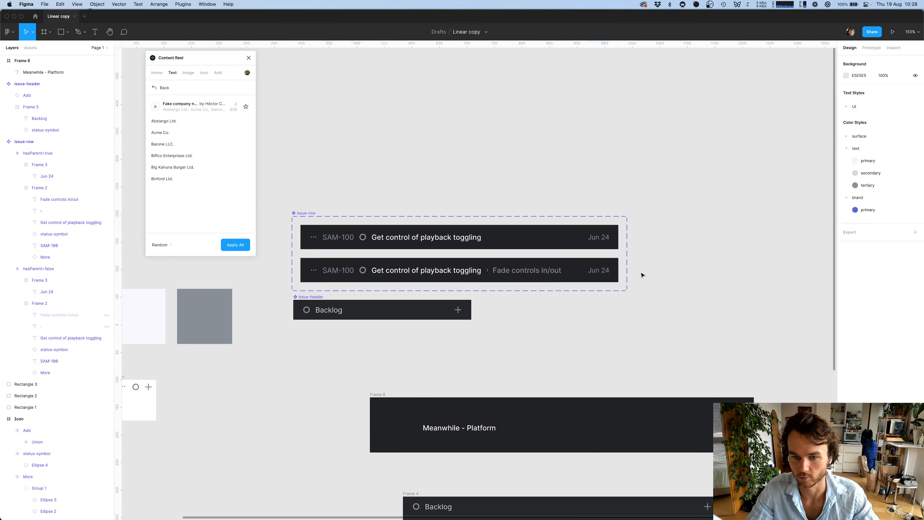
{"action": "left_click", "coordinate": [598, 237]}
{"action": "left_click", "coordinate": [915, 182]}
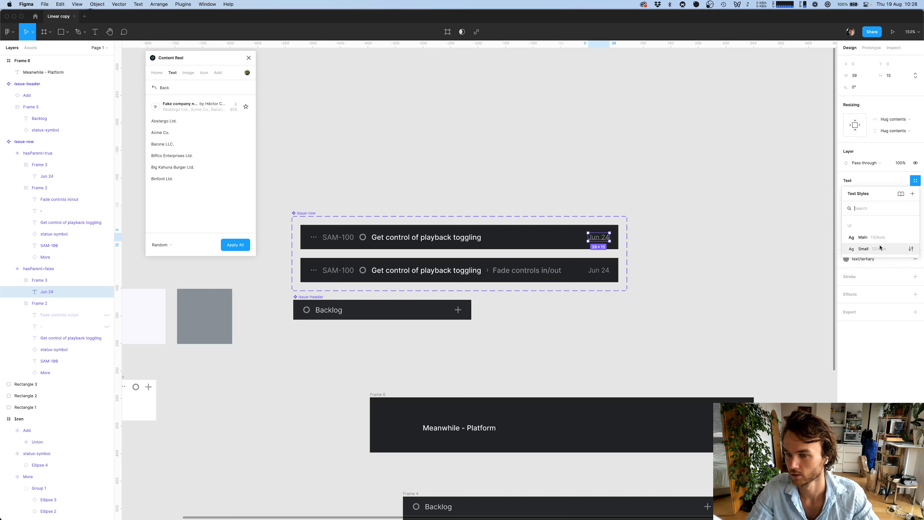
{"action": "left_click", "coordinate": [869, 249]}
Check the issue IDs in Safari, and create a UI/Main/Regular text style from the SAM-100 texts of both Figma issue-row variants
{"action": "left_click", "coordinate": [328, 238]}
{"action": "key", "text": "super+Tab"}
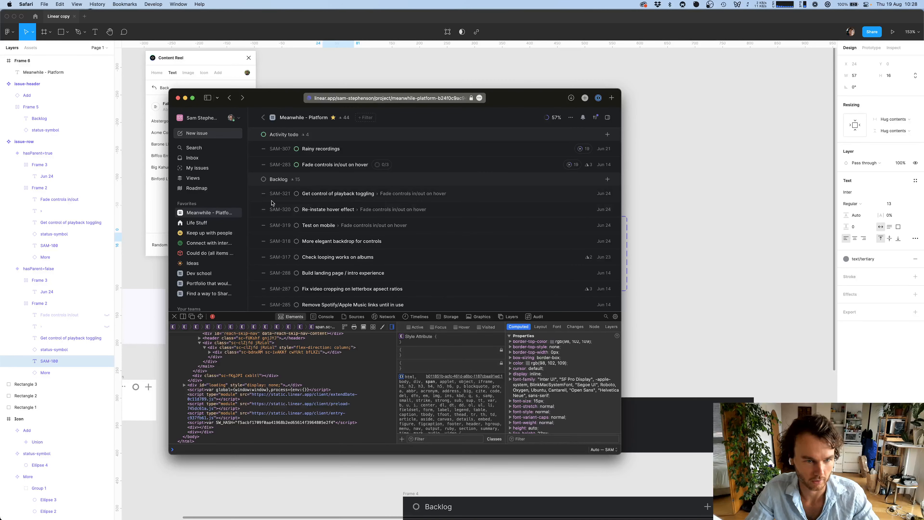
{"action": "key", "text": "super+Tab"}
{"action": "left_click", "coordinate": [348, 273], "text": "shift"}
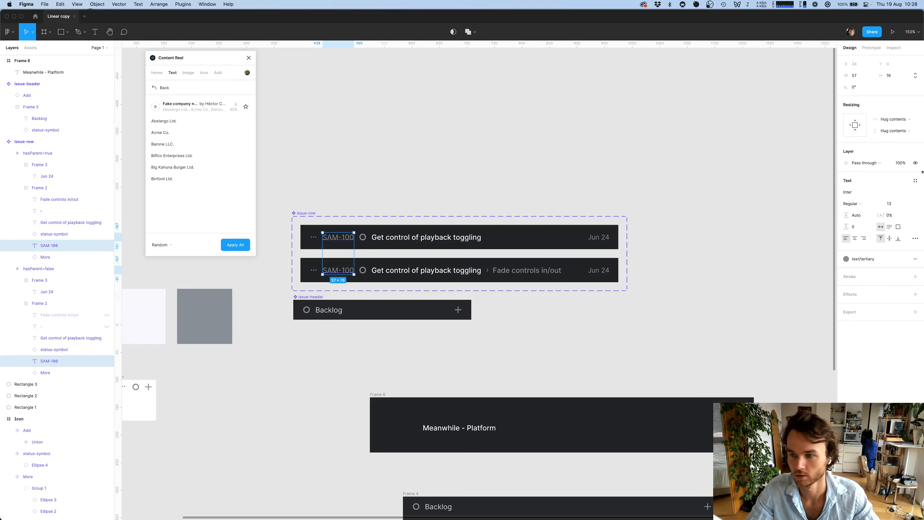
{"action": "left_click", "coordinate": [916, 180]}
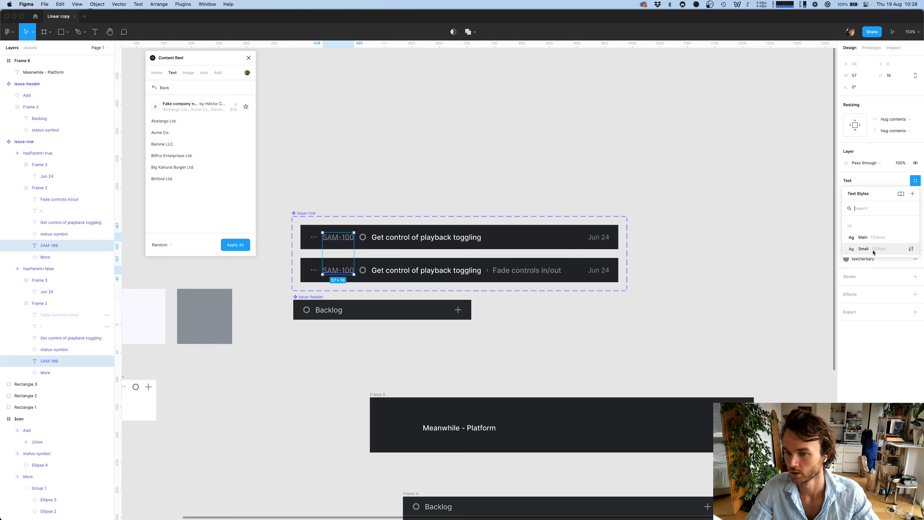
{"action": "left_click", "coordinate": [912, 194]}
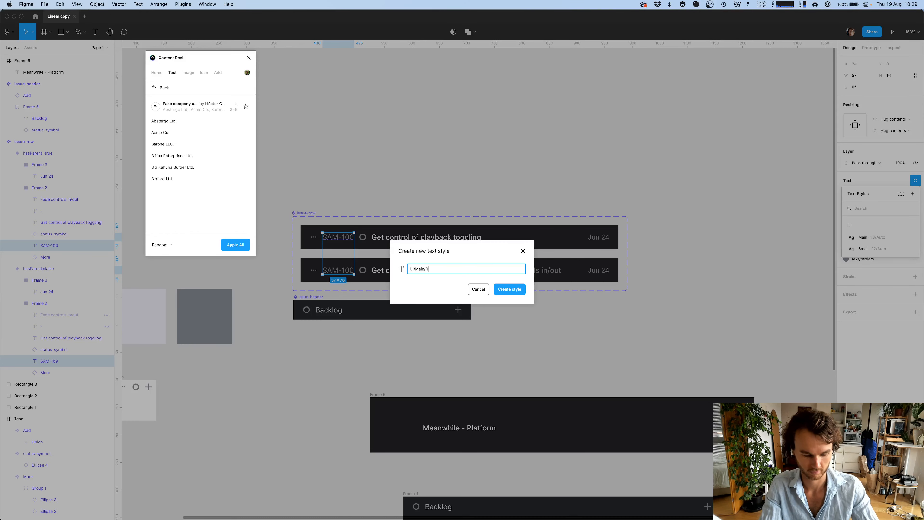
{"action": "key", "text": "Return"}
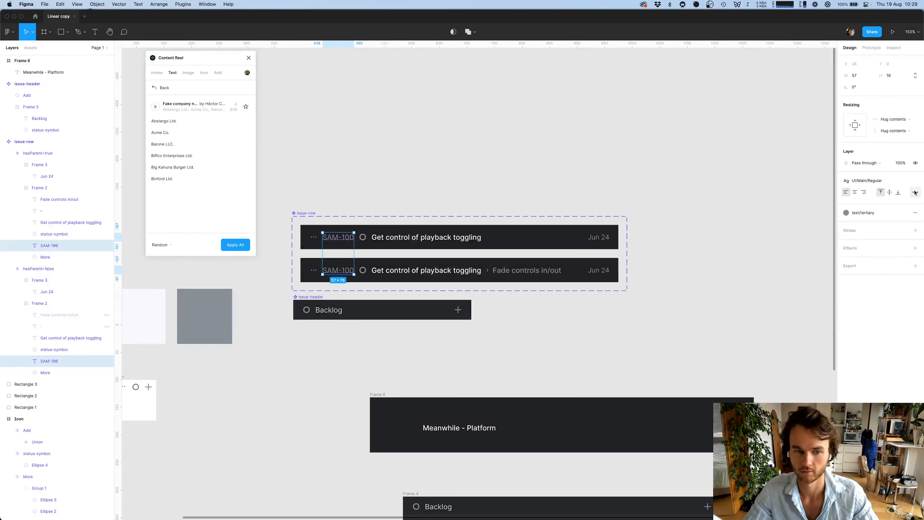
{"action": "left_click", "coordinate": [729, 222]}
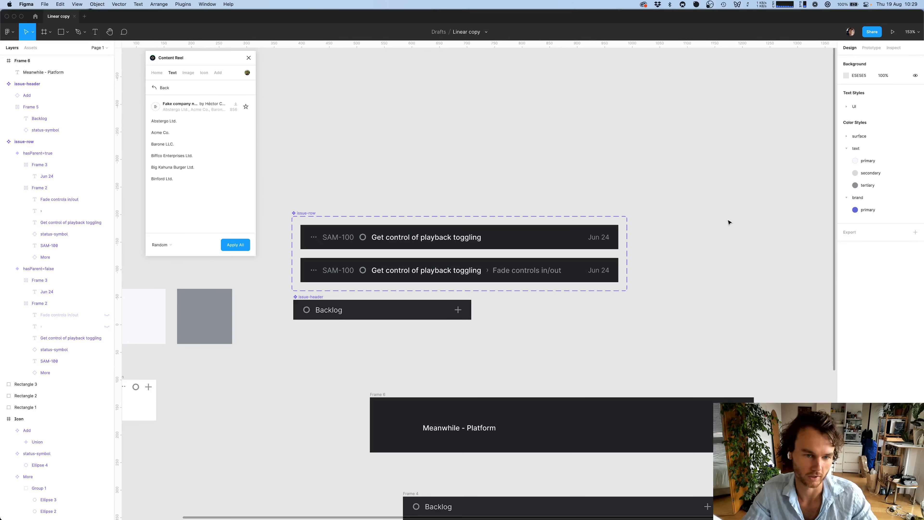
{"action": "double_click", "coordinate": [389, 236]}
{"action": "left_click", "coordinate": [543, 168]}
{"action": "scroll", "coordinate": [589, 207], "scroll_direction": "down", "scroll_amount": 2}
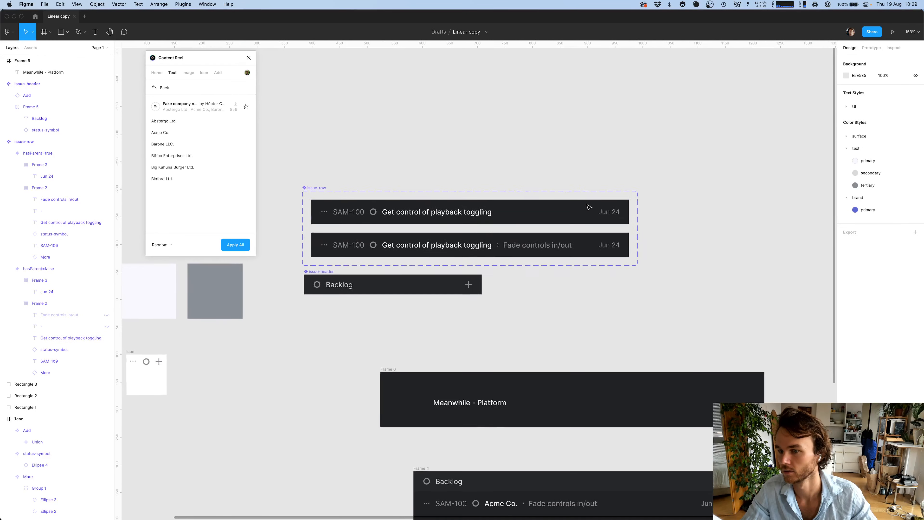
Check the Backlog heading in Safari, and apply the UI/Main text style to the Backlog text in Figma's issue-header component
{"action": "left_click", "coordinate": [847, 107]}
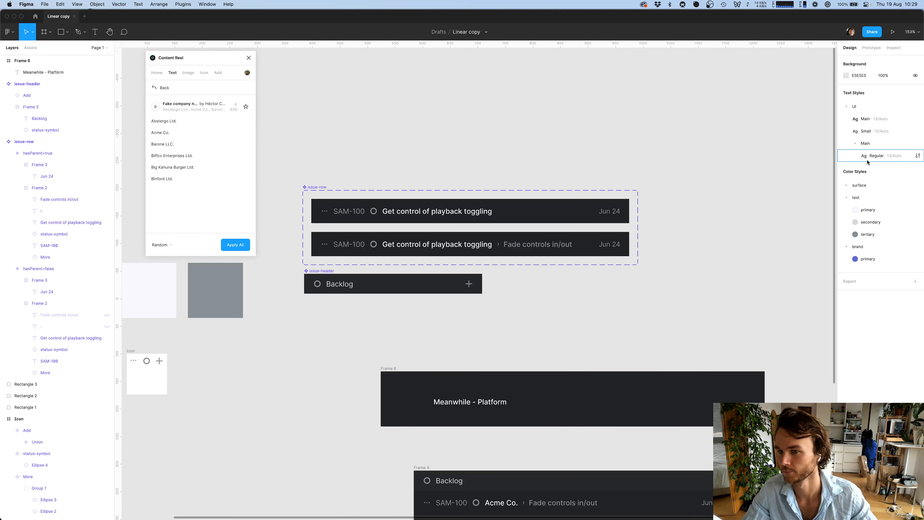
{"action": "scroll", "coordinate": [815, 168], "scroll_direction": "down", "scroll_amount": 2}
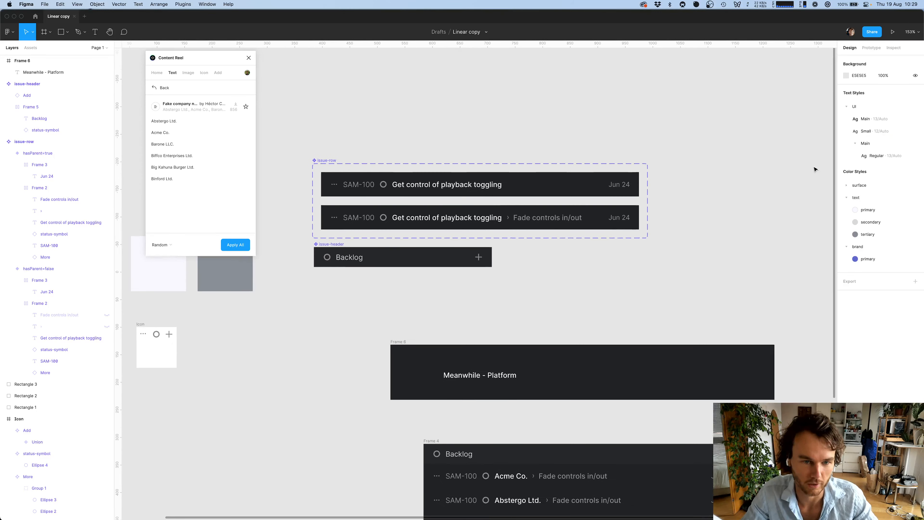
{"action": "scroll", "coordinate": [619, 262], "scroll_direction": "down", "scroll_amount": 3}
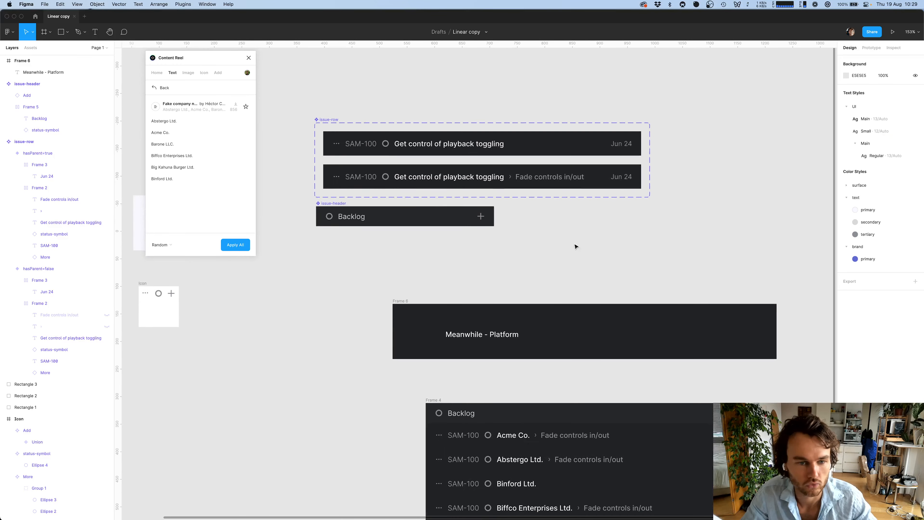
{"action": "left_click", "coordinate": [361, 219], "text": "super"}
{"action": "key", "text": "super+Tab"}
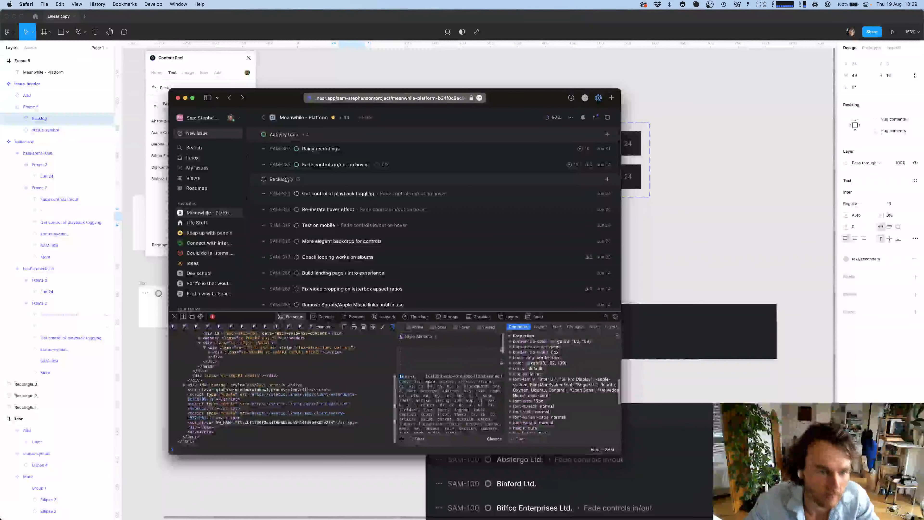
{"action": "key", "text": "super+Tab"}
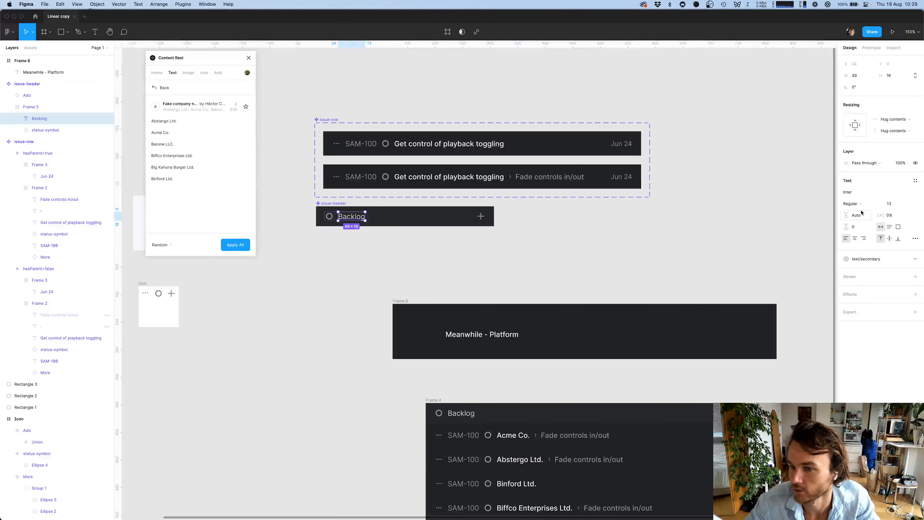
{"action": "left_click", "coordinate": [915, 181]}
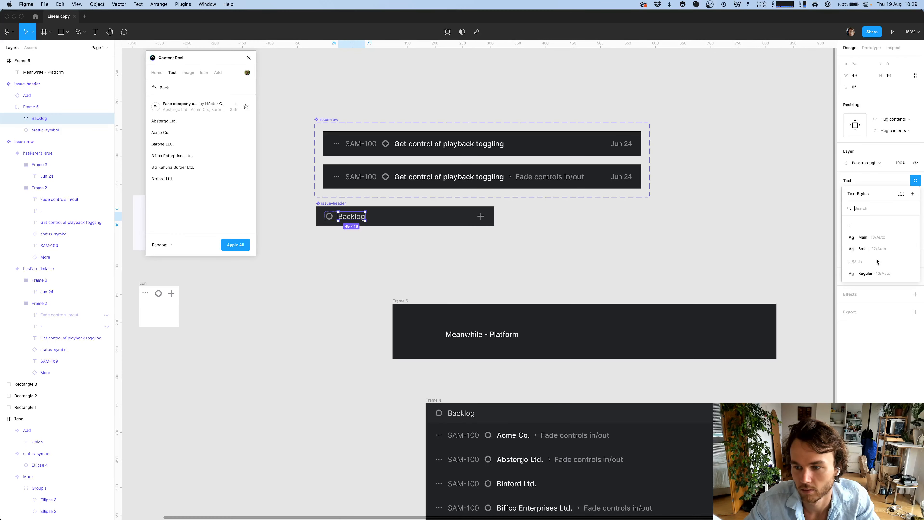
{"action": "left_click", "coordinate": [879, 240]}
{"action": "left_click", "coordinate": [670, 230]}
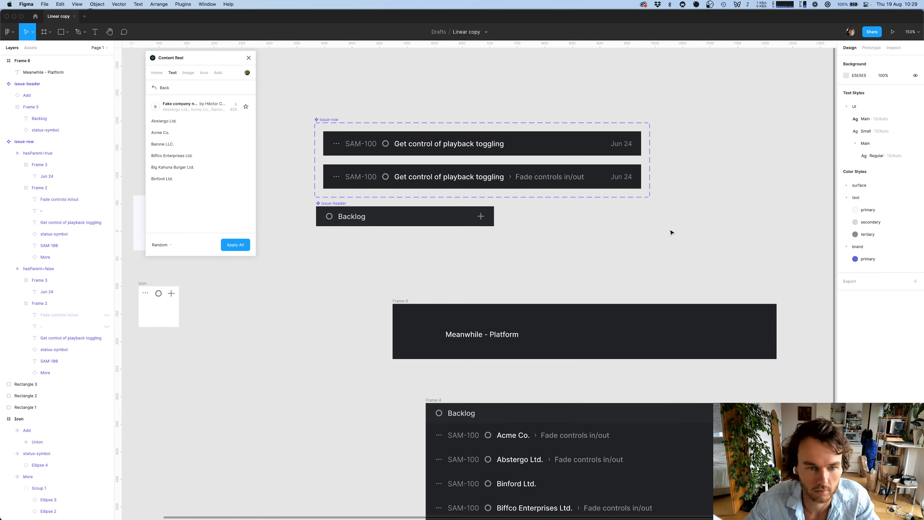
Switch to Safari and inspect the computed text properties of the Backlog section heading on the Linear project page
{"action": "scroll", "coordinate": [670, 229], "scroll_direction": "up", "scroll_amount": 1}
{"action": "key", "text": "super+Tab"}
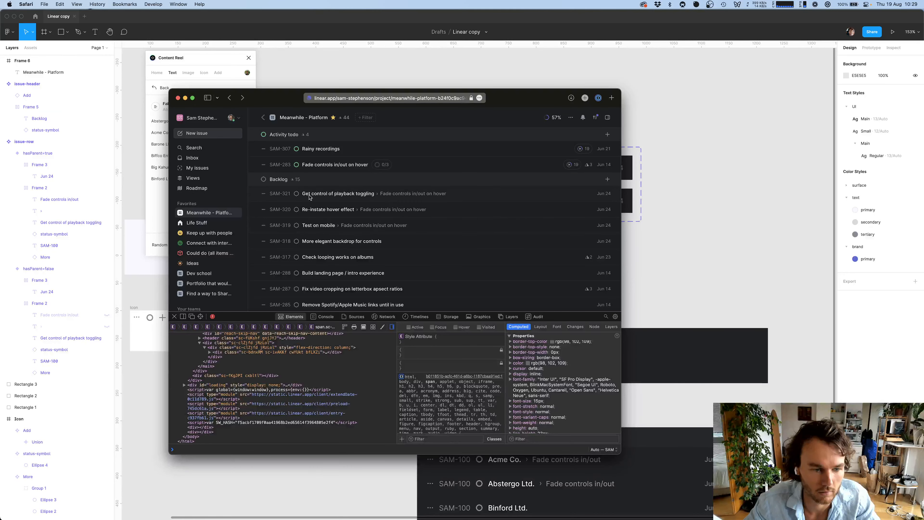
{"action": "left_click", "coordinate": [200, 316]}
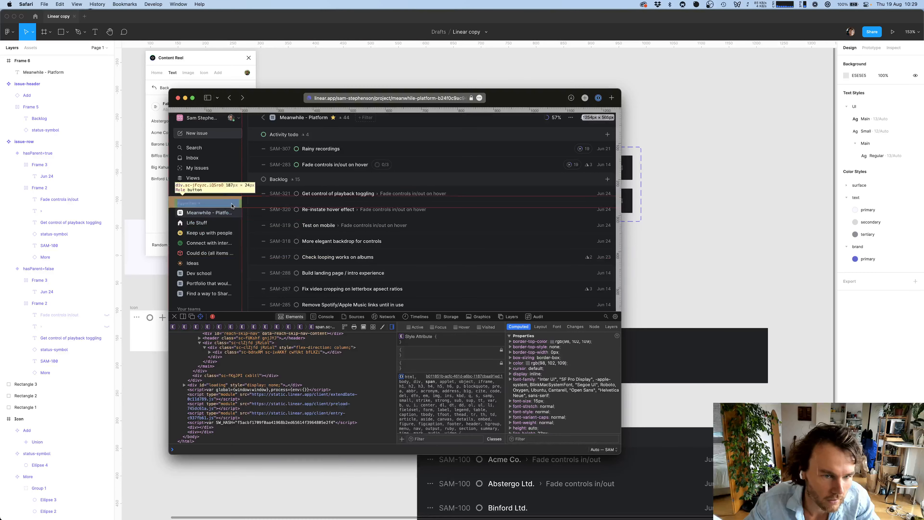
{"action": "left_click", "coordinate": [279, 179]}
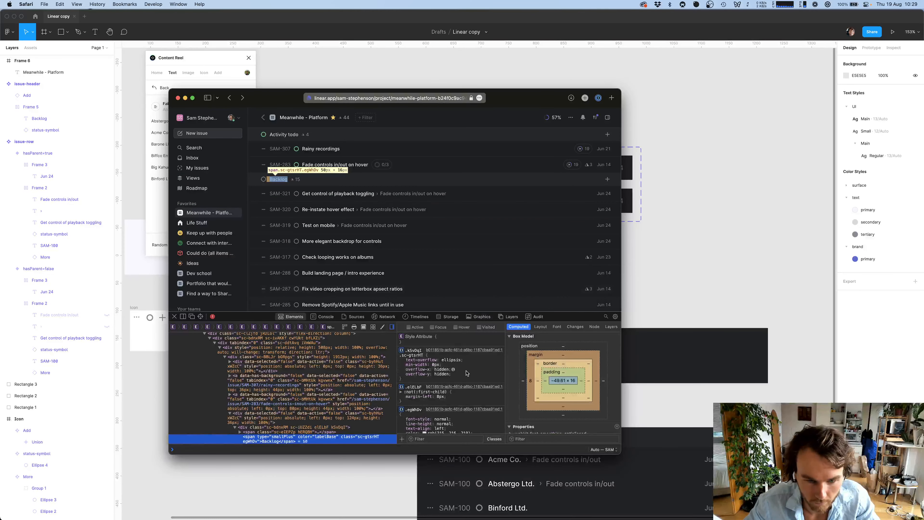
{"action": "scroll", "coordinate": [577, 376], "scroll_direction": "down", "scroll_amount": 5}
{"action": "scroll", "coordinate": [577, 376], "scroll_direction": "down", "scroll_amount": 5}
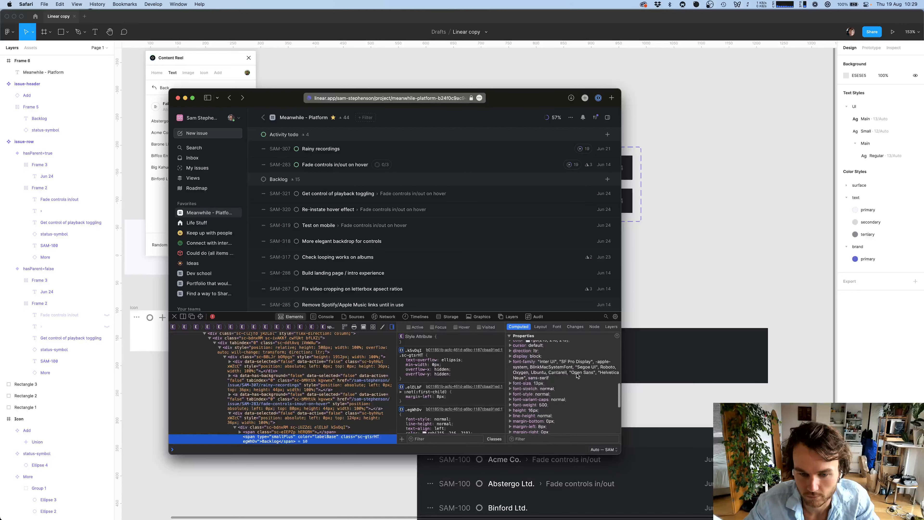
{"action": "scroll", "coordinate": [573, 399], "scroll_direction": "down", "scroll_amount": 2}
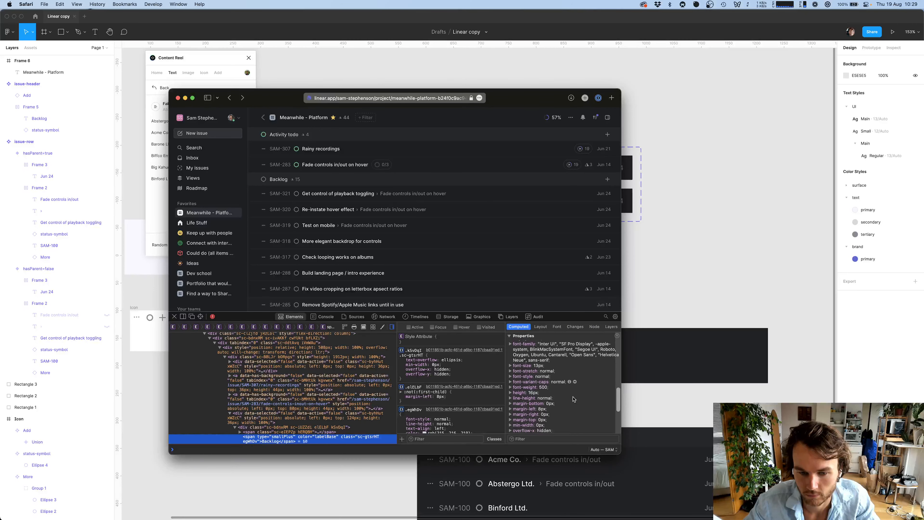
Switch back to Figma and vertically align the Backlog text in the issue-header component to the middle
{"action": "left_click", "coordinate": [688, 203]}
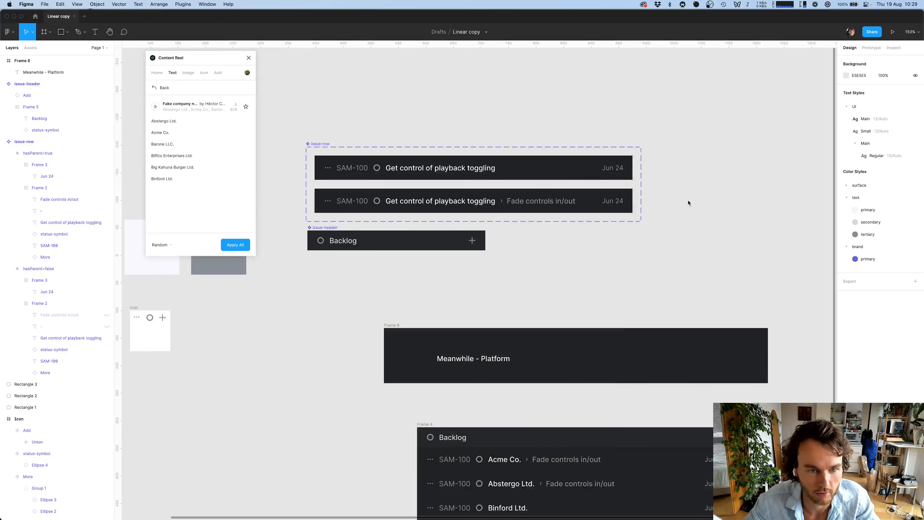
{"action": "scroll", "coordinate": [674, 226], "scroll_direction": "up", "scroll_amount": 2}
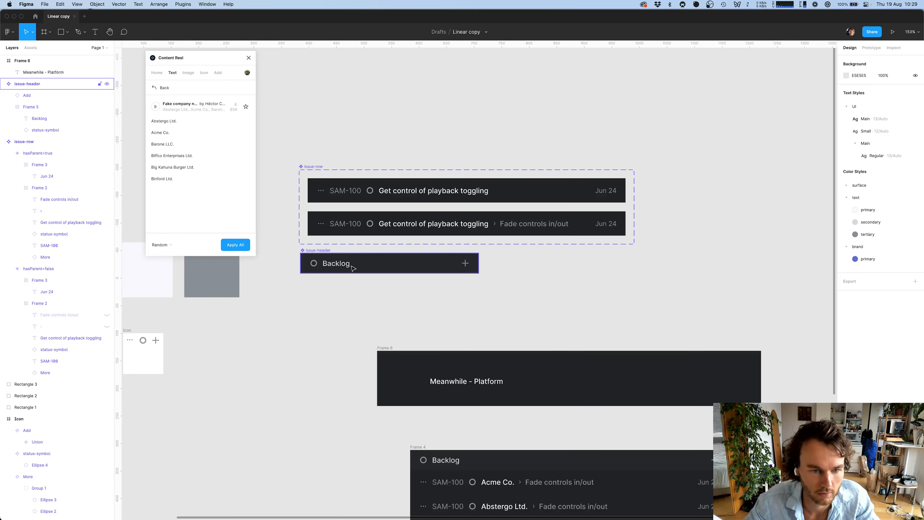
{"action": "double_click", "coordinate": [338, 264]}
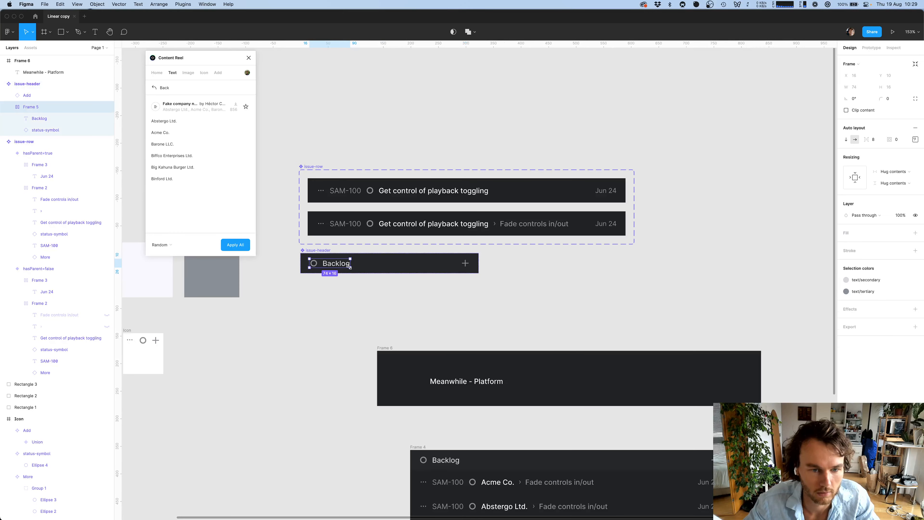
{"action": "left_click", "coordinate": [917, 140]}
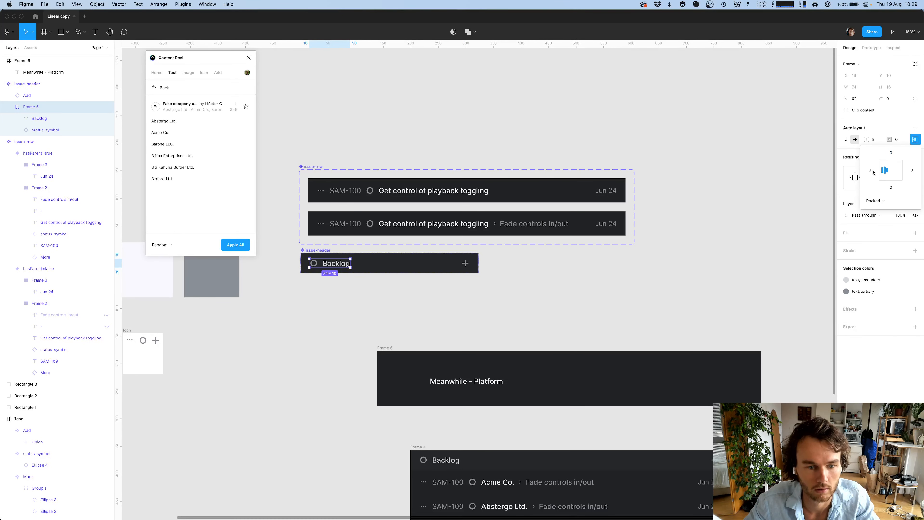
{"action": "double_click", "coordinate": [336, 263]}
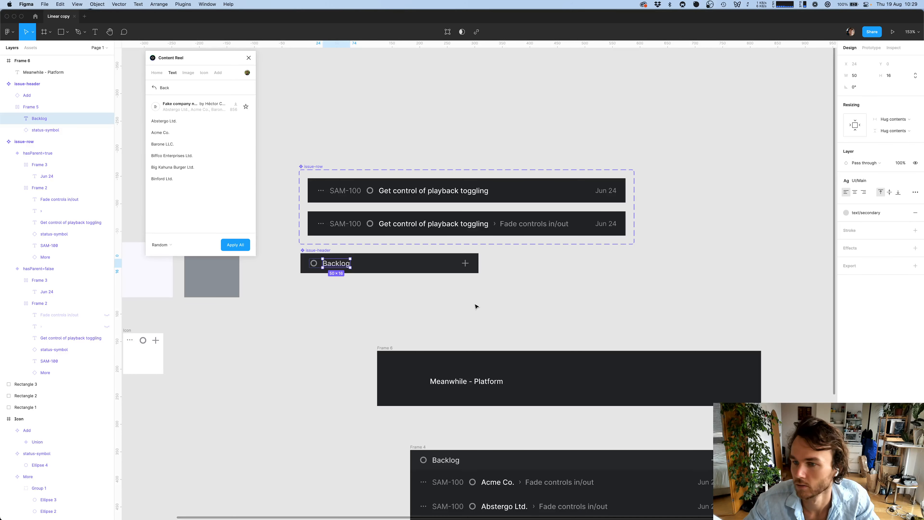
{"action": "left_click", "coordinate": [889, 192]}
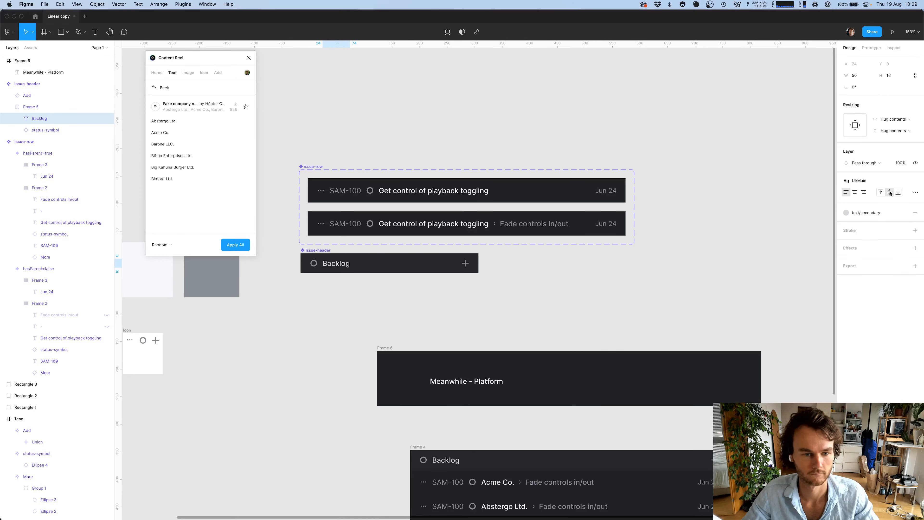
{"action": "left_click", "coordinate": [711, 281]}
Apply the UI Main text style to the "Meanwhile - Platform" title in the dark header frame
{"action": "scroll", "coordinate": [705, 282], "scroll_direction": "down", "scroll_amount": 3}
{"action": "scroll", "coordinate": [706, 282], "scroll_direction": "down", "scroll_amount": 5}
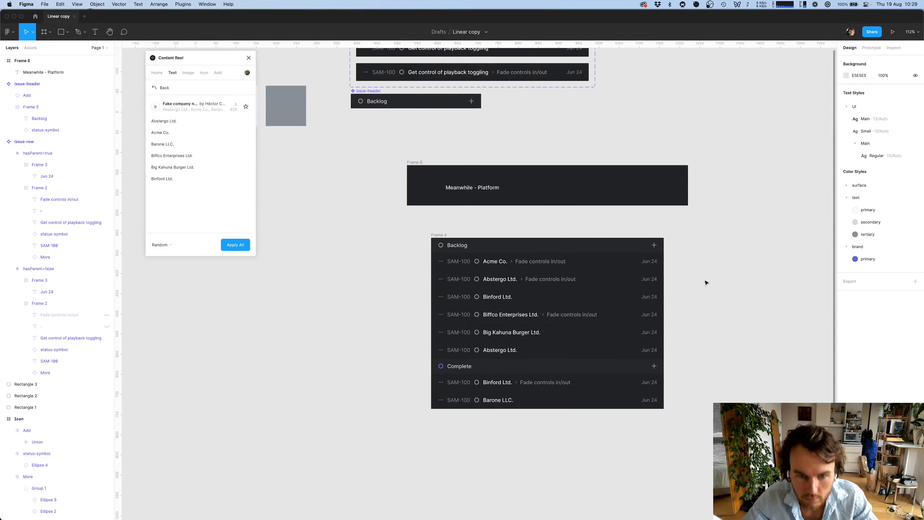
{"action": "scroll", "coordinate": [706, 282], "scroll_direction": "right", "scroll_amount": 3}
{"action": "scroll", "coordinate": [706, 282], "scroll_direction": "down", "scroll_amount": 1}
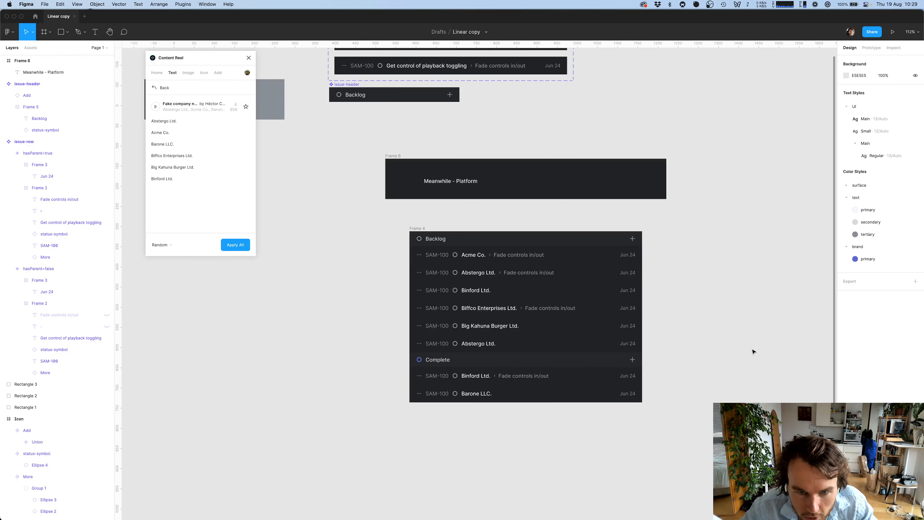
{"action": "scroll", "coordinate": [753, 351], "scroll_direction": "up", "scroll_amount": 3}
{"action": "scroll", "coordinate": [753, 351], "scroll_direction": "right", "scroll_amount": 2}
{"action": "scroll", "coordinate": [752, 351], "scroll_direction": "up", "scroll_amount": 4}
{"action": "scroll", "coordinate": [752, 351], "scroll_direction": "right", "scroll_amount": 1}
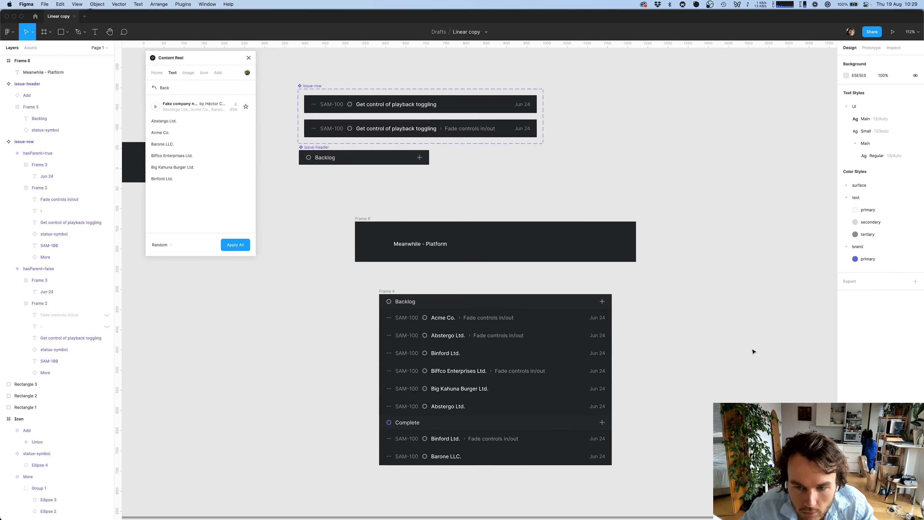
{"action": "scroll", "coordinate": [618, 275], "scroll_direction": "up", "scroll_amount": 3}
{"action": "scroll", "coordinate": [618, 275], "scroll_direction": "left", "scroll_amount": 2}
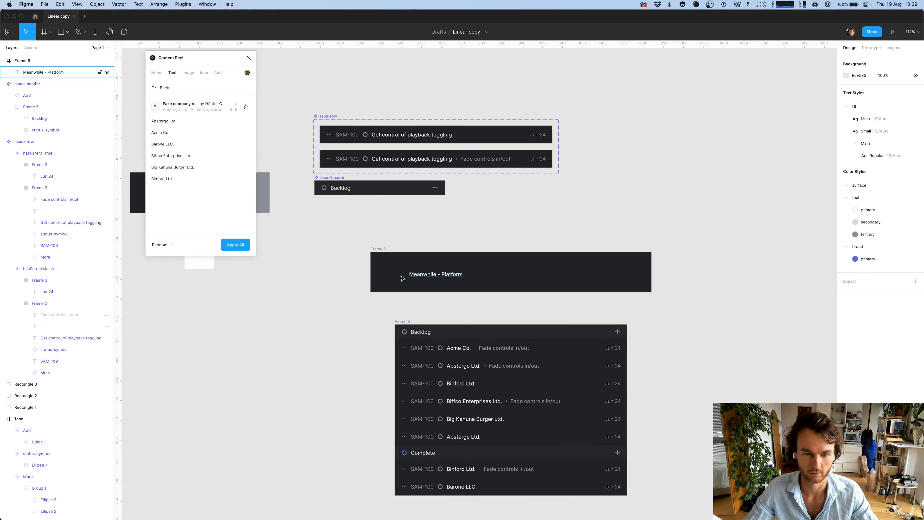
{"action": "left_click", "coordinate": [424, 270]}
{"action": "left_click", "coordinate": [915, 206]}
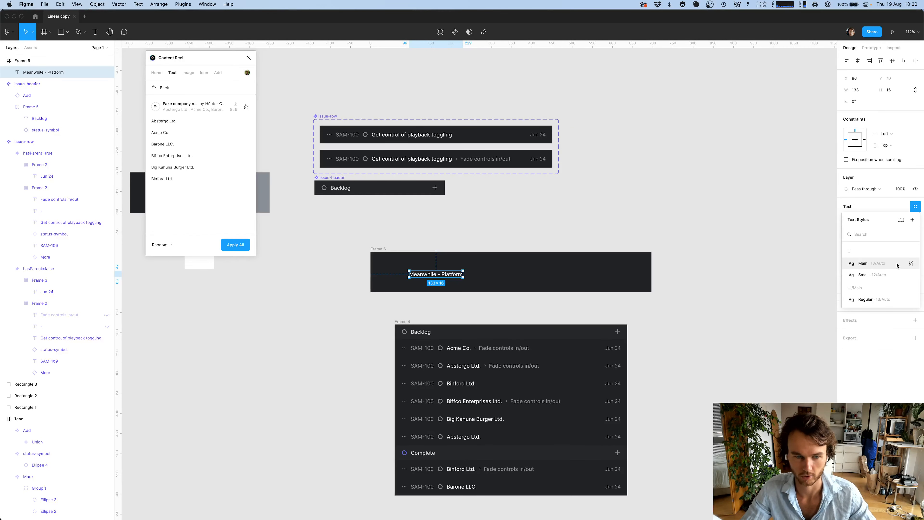
{"action": "left_click", "coordinate": [897, 264]}
{"action": "left_click", "coordinate": [631, 298]}
Check the project header in Safari, and in Figma draw a small icon frame before the title containing a 14 × 14 square
{"action": "key", "text": "super+Tab"}
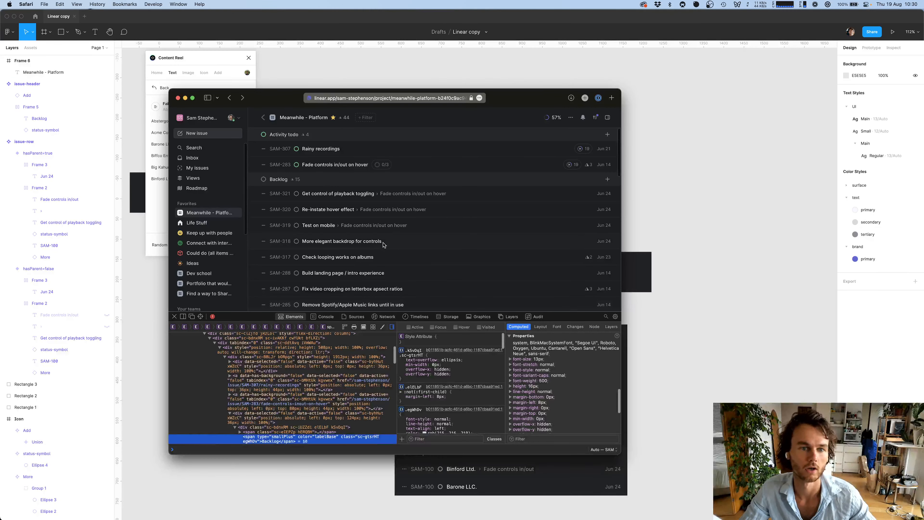
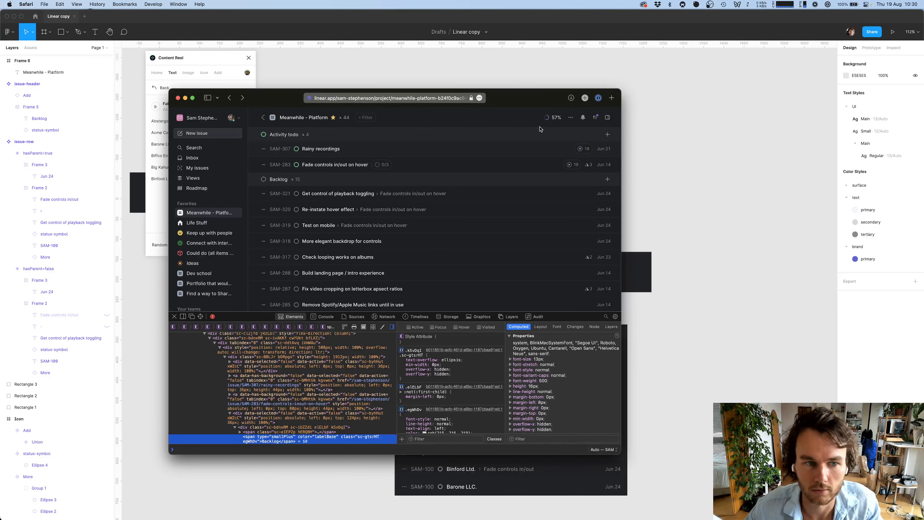
{"action": "key", "text": "super+Tab"}
{"action": "scroll", "coordinate": [432, 310], "scroll_direction": "up", "scroll_amount": 5}
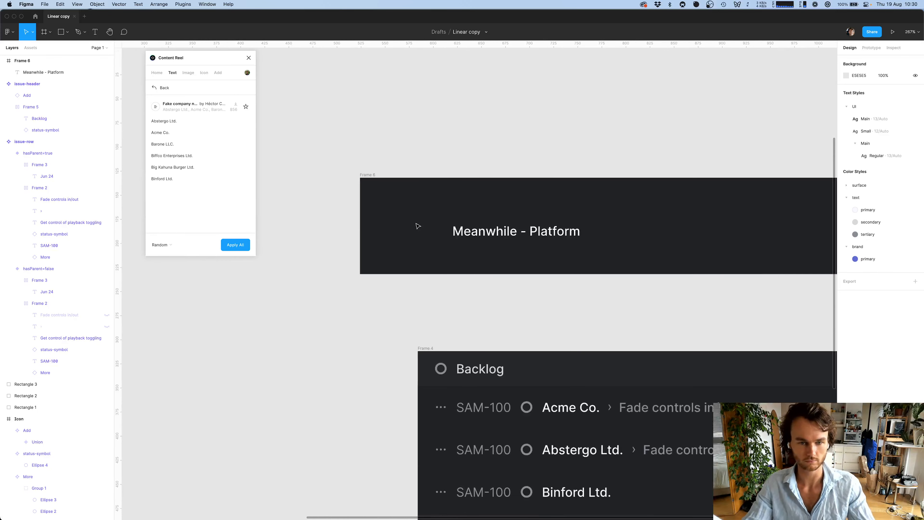
{"action": "scroll", "coordinate": [417, 226], "scroll_direction": "up", "scroll_amount": 10}
{"action": "key", "text": "f"}
{"action": "left_click_drag", "start_coordinate": [441, 212], "coordinate": [498, 268]}
{"action": "key", "text": "r"}
{"action": "mouse_move", "coordinate": [453, 216]}
{"action": "left_mouse_down"}
{"action": "mouse_move", "coordinate": [502, 268]}
{"action": "mouse_move", "coordinate": [474, 248]}
{"action": "left_mouse_up"}
Round the 14 × 14 square's corners to a radius of 3 with 59% corner smoothing
{"action": "mouse_move", "coordinate": [885, 105]}
{"action": "left_mouse_down"}
{"action": "mouse_move", "coordinate": [918, 101]}
{"action": "mouse_move", "coordinate": [883, 103]}
{"action": "left_mouse_up"}
{"action": "left_click", "coordinate": [915, 102]}
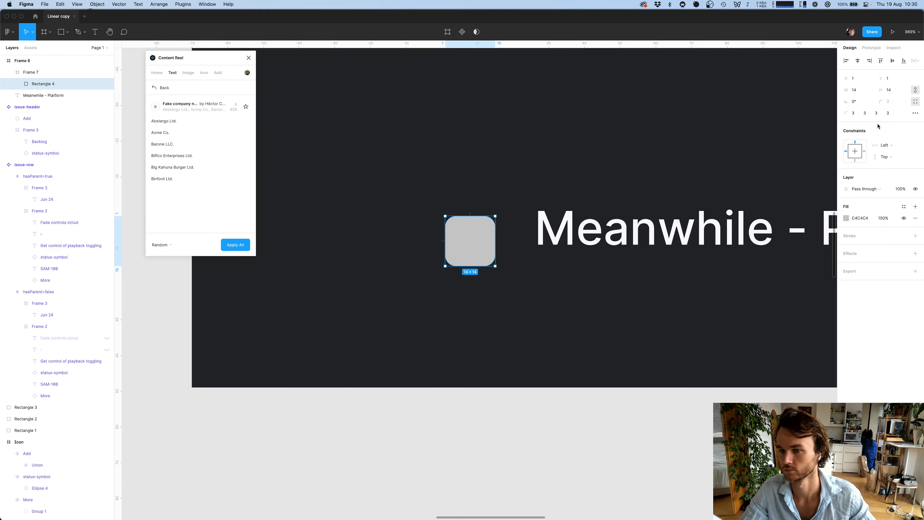
{"action": "left_click", "coordinate": [915, 113]}
{"action": "left_click_drag", "start_coordinate": [785, 132], "coordinate": [789, 133]}
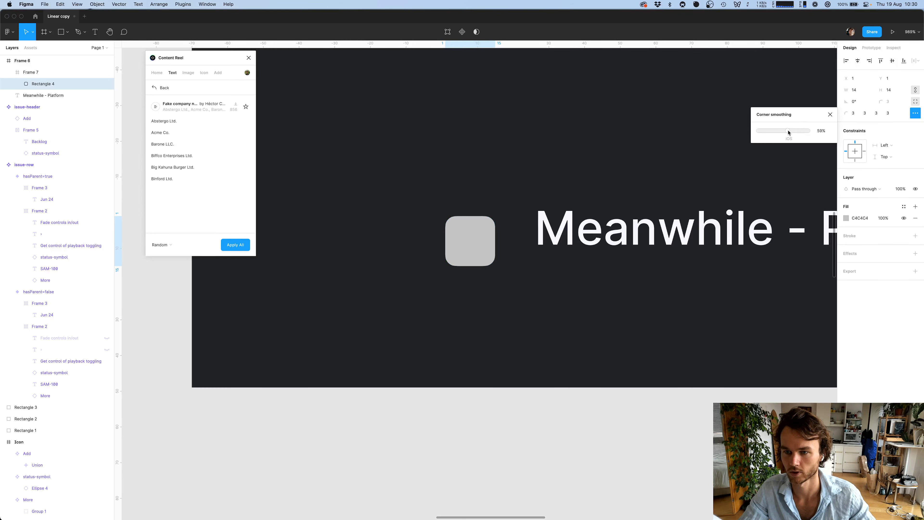
{"action": "left_click", "coordinate": [491, 336]}
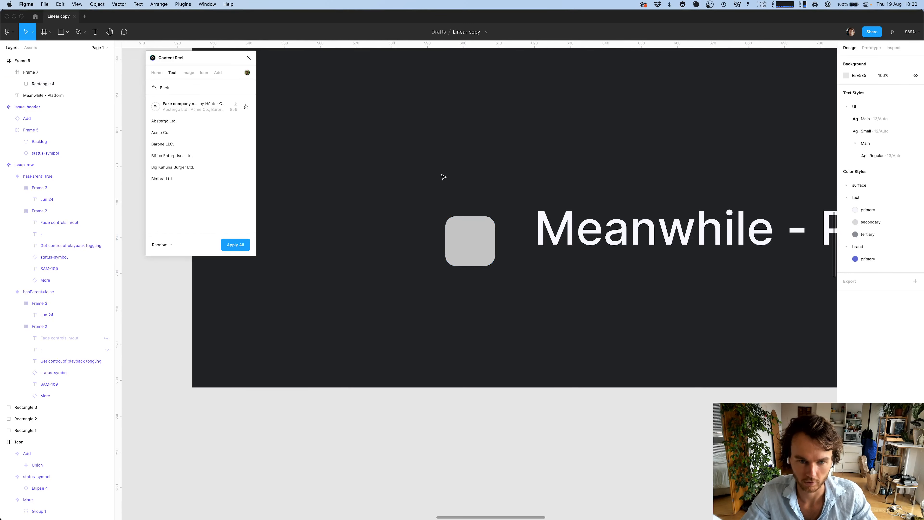
Draw a 4 × 4 square inside the upper right of the rounded icon square and set its corner radius to 1
{"action": "scroll", "coordinate": [467, 254], "scroll_direction": "up", "scroll_amount": 10}
{"action": "scroll", "coordinate": [468, 265], "scroll_direction": "up", "scroll_amount": 3}
{"action": "key", "text": "r"}
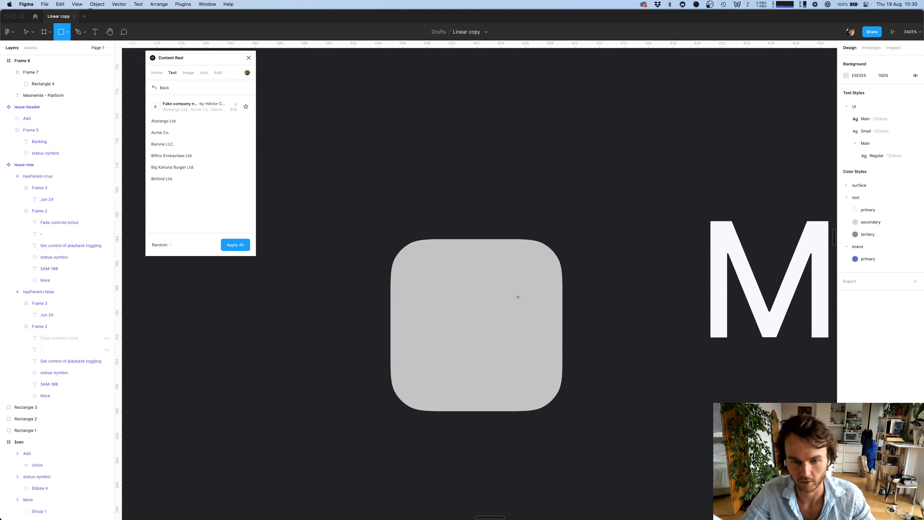
{"action": "mouse_move", "coordinate": [514, 297]}
{"action": "left_mouse_down"}
{"action": "mouse_move", "coordinate": [549, 313]}
{"action": "mouse_move", "coordinate": [501, 295]}
{"action": "left_mouse_up"}
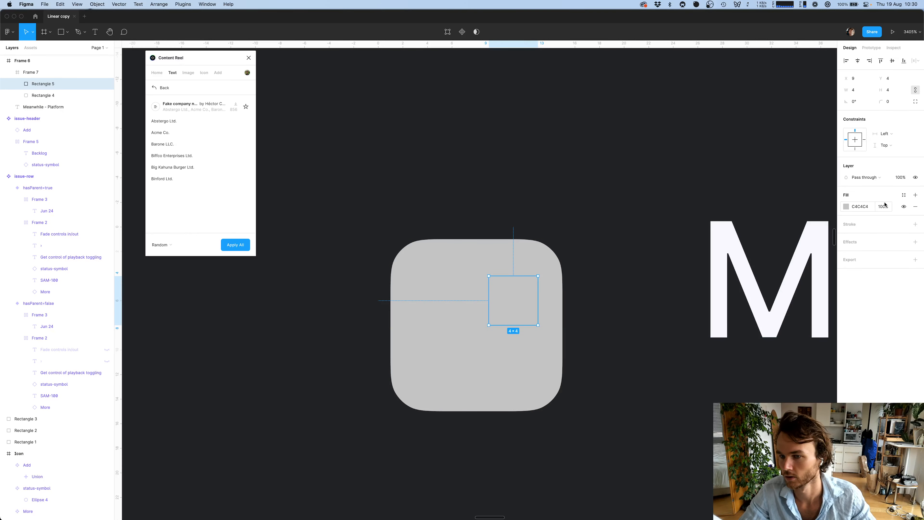
{"action": "left_click", "coordinate": [889, 102]}
{"action": "type", "text": "1"}
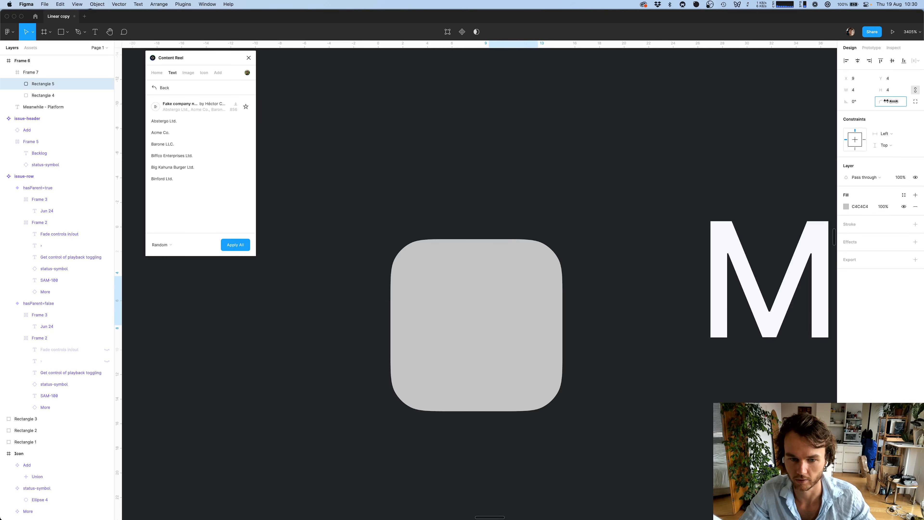
{"action": "key", "text": "Return"}
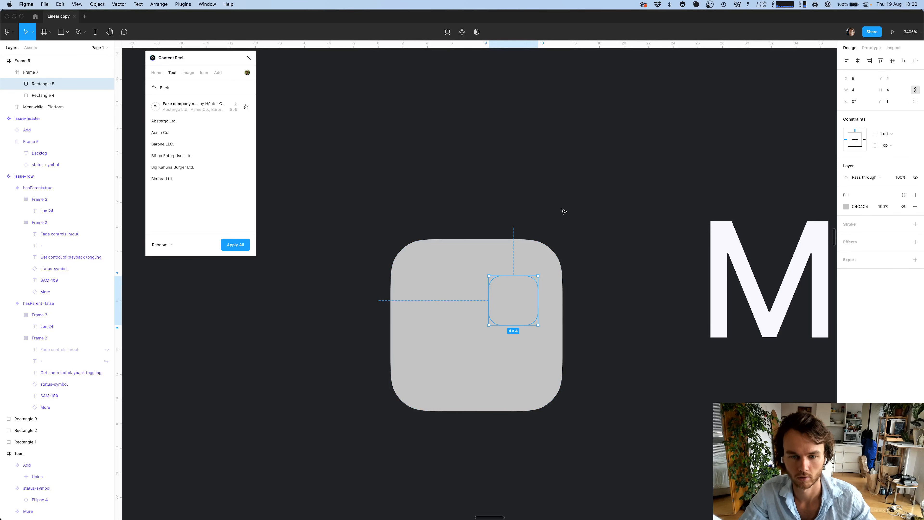
Fill the small square with the sampled dark background colour 222325 and duplicate it into a two-by-two grid inside the icon
{"action": "key", "text": "i"}
{"action": "left_click", "coordinate": [575, 209]}
{"action": "left_click_drag", "start_coordinate": [518, 312], "coordinate": [462, 371]}
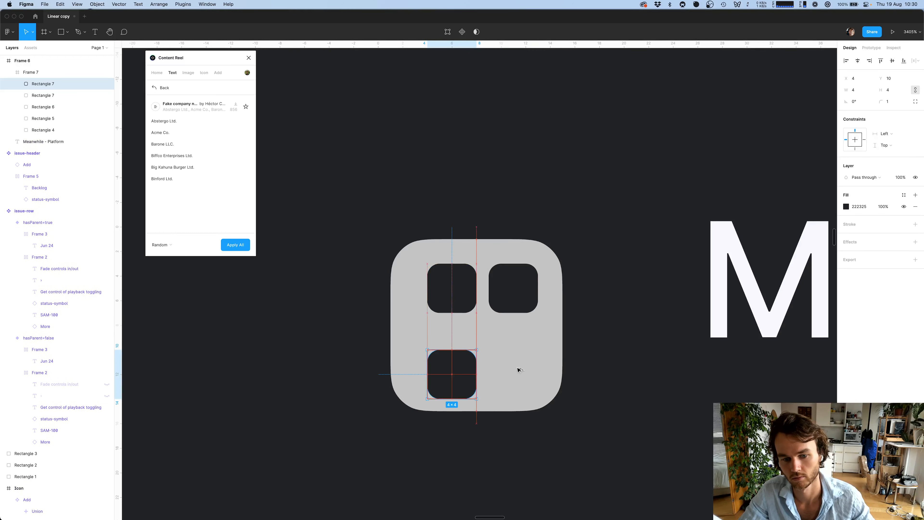
{"action": "left_click_drag", "start_coordinate": [519, 370], "coordinate": [514, 353]}
{"action": "mouse_move", "coordinate": [461, 365]}
{"action": "left_mouse_down"}
{"action": "mouse_move", "coordinate": [460, 353]}
{"action": "mouse_move", "coordinate": [462, 365]}
{"action": "left_mouse_up"}
Nudge the two upper small squares down by 1 to Y 4
{"action": "left_click", "coordinate": [460, 301]}
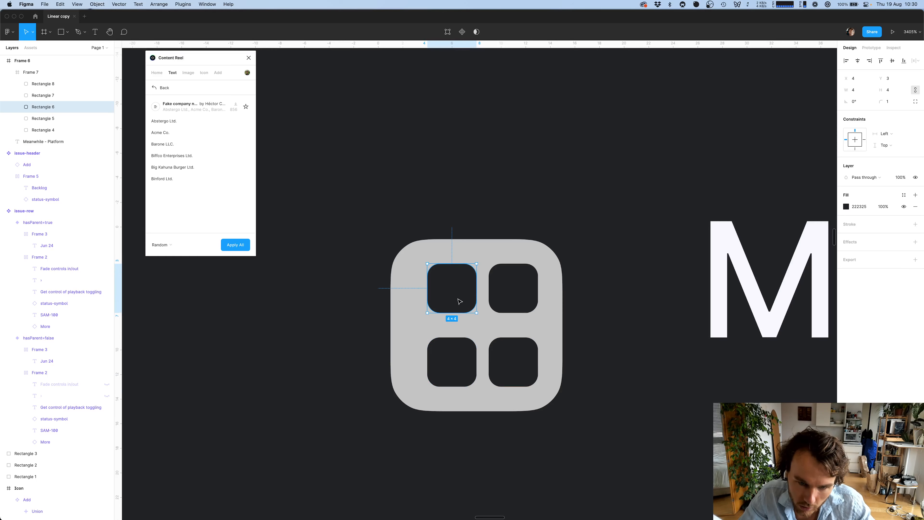
{"action": "key", "text": "Down"}
{"action": "left_click", "coordinate": [492, 290]}
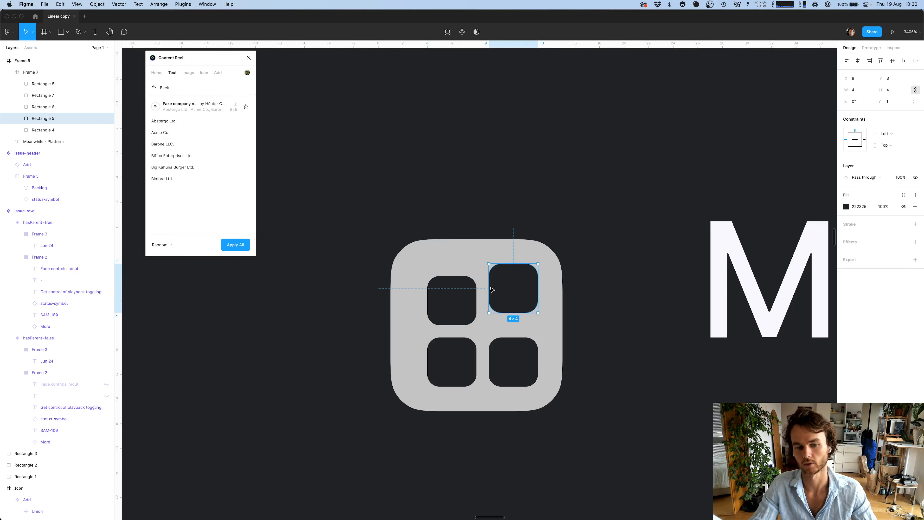
{"action": "key", "text": "Down"}
Select all four small squares and move them together one unit up and one unit left within the icon
{"action": "left_click", "coordinate": [466, 291], "text": "shift"}
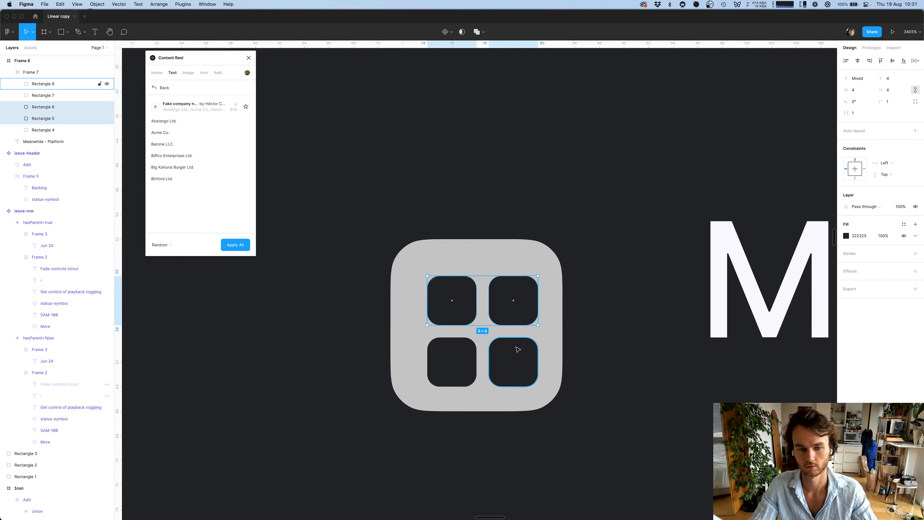
{"action": "left_click", "coordinate": [515, 354], "text": "shift"}
{"action": "left_click", "coordinate": [465, 357], "text": "shift"}
{"action": "left_click_drag", "start_coordinate": [465, 355], "coordinate": [460, 344]}
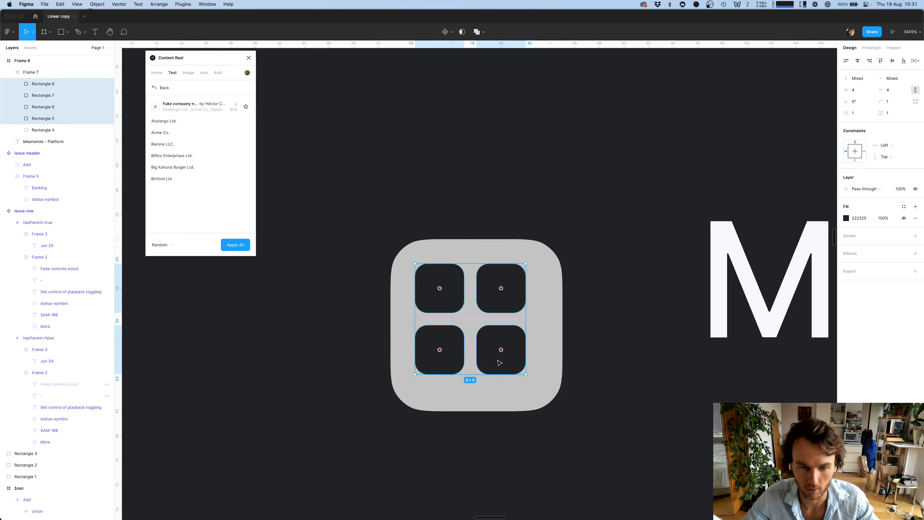
Check the project icon on the Linear page in Safari, return to Figma, and resize each of the four small squares to 3 × 3
{"action": "key", "text": "super+Tab"}
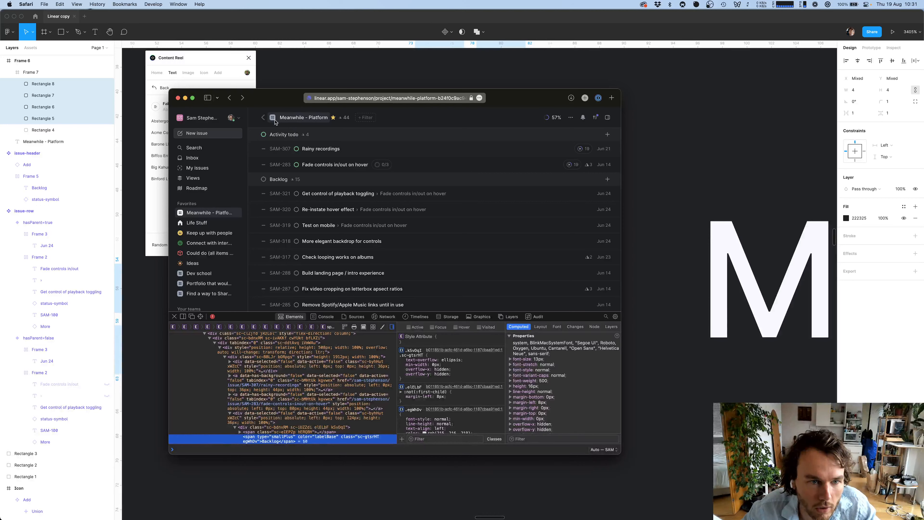
{"action": "key", "text": "super+Tab"}
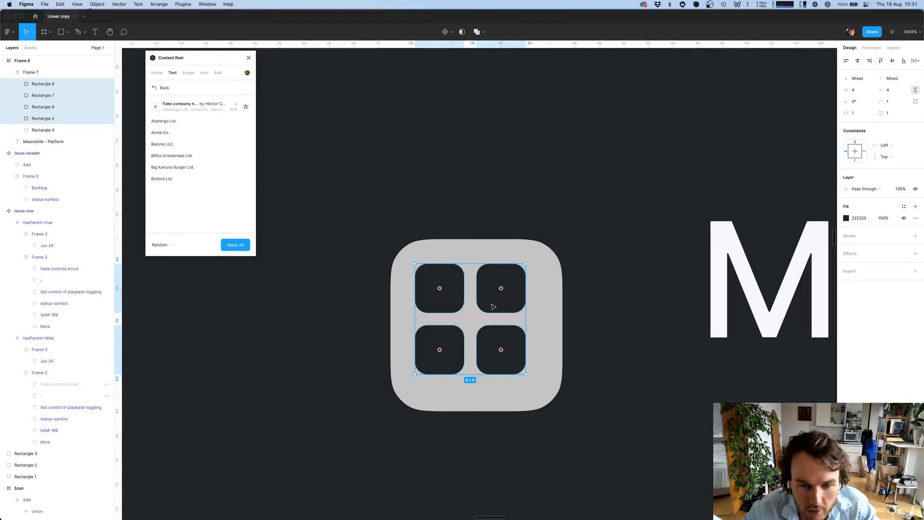
{"action": "left_click", "coordinate": [494, 336]}
{"action": "key", "text": "super+Left"}
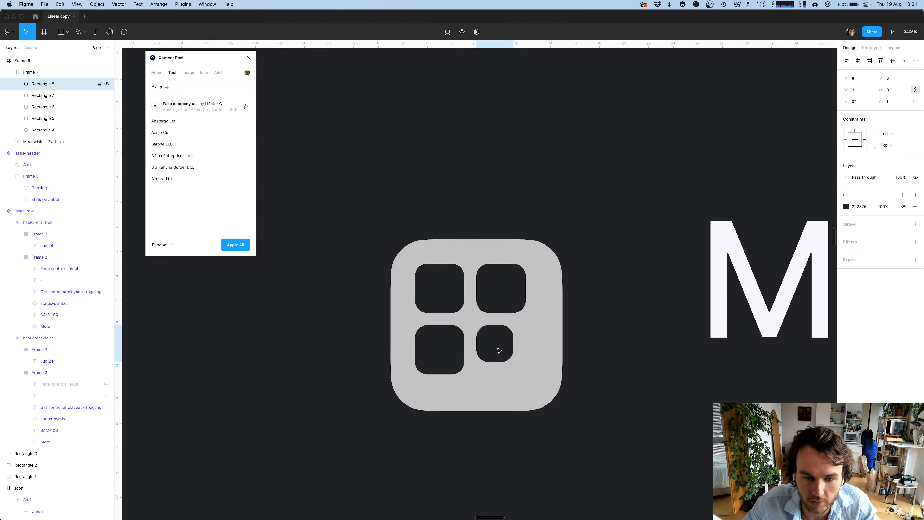
{"action": "left_click", "coordinate": [505, 285]}
{"action": "key", "text": "super+Left"}
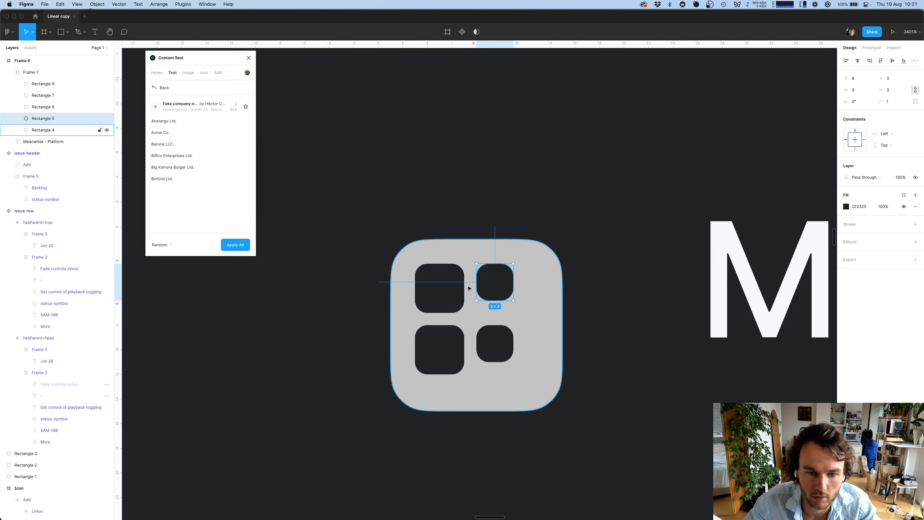
{"action": "left_click", "coordinate": [455, 288]}
{"action": "key", "text": "super+Left"}
{"action": "left_click", "coordinate": [440, 347]}
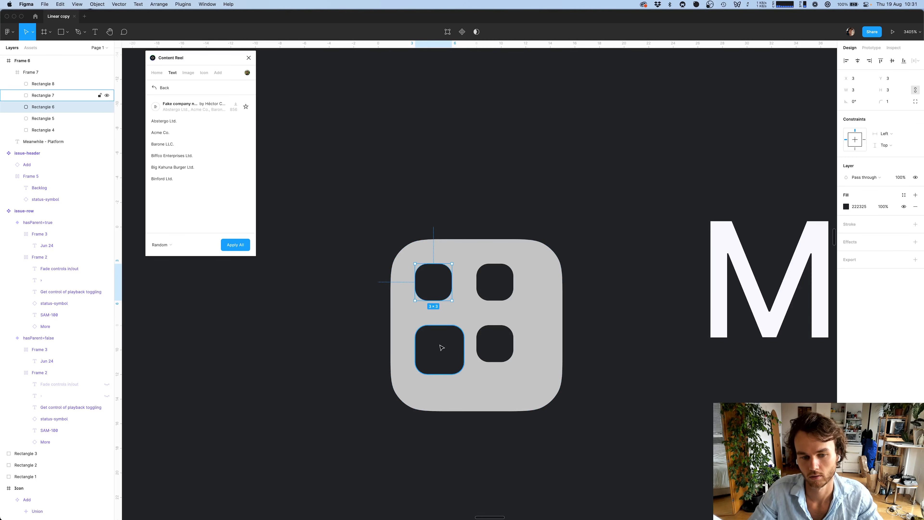
{"action": "key", "text": "super+Left"}
Select all four small squares and set both their horizontal and vertical spacing to 1
{"action": "left_click", "coordinate": [435, 280]}
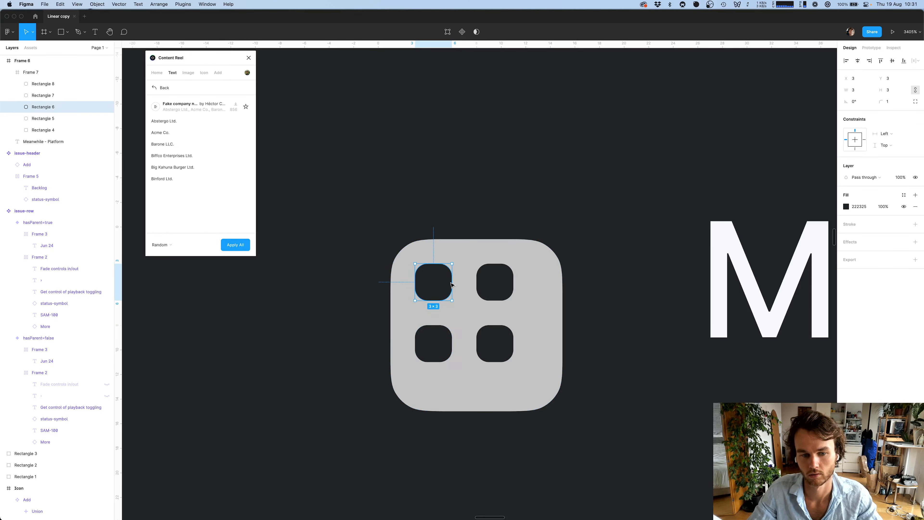
{"action": "left_click", "coordinate": [524, 309], "text": "shift"}
{"action": "left_click", "coordinate": [494, 333]}
{"action": "left_click", "coordinate": [494, 282], "text": "shift"}
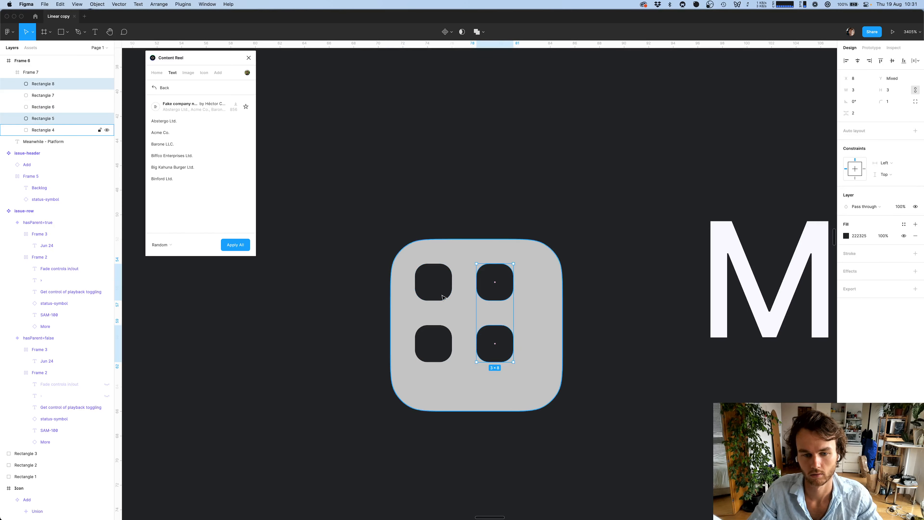
{"action": "left_click", "coordinate": [433, 283], "text": "shift"}
{"action": "left_click", "coordinate": [425, 349], "text": "shift"}
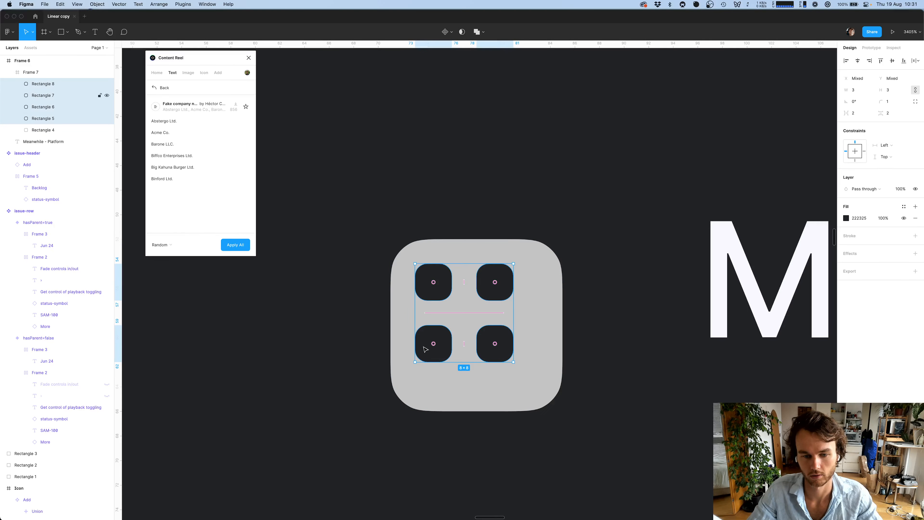
{"action": "left_click", "coordinate": [870, 94]}
{"action": "key", "text": "Tab"}
{"action": "key", "text": "Tab"}
{"action": "key", "text": "Tab"}
{"action": "key", "text": "Tab"}
{"action": "key", "text": "Tab"}
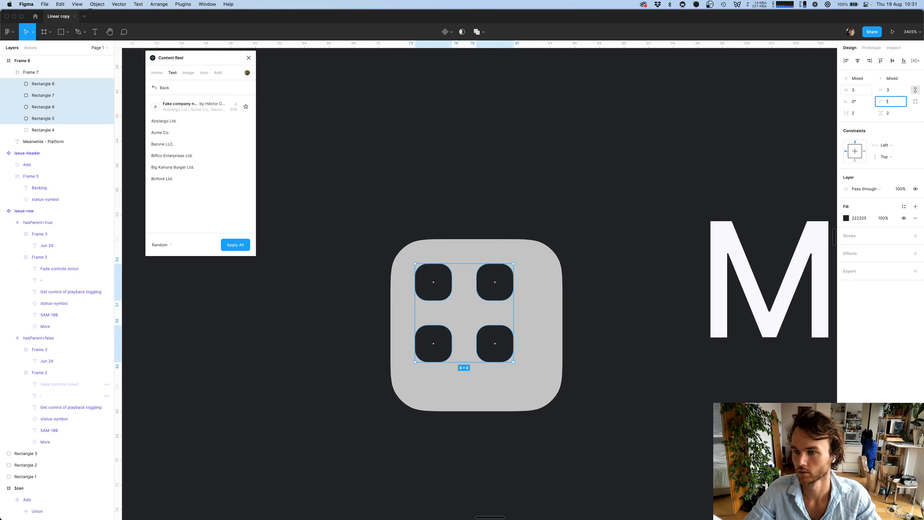
{"action": "type", "text": "1"}
{"action": "key", "text": "Return"}
{"action": "key", "text": "Tab"}
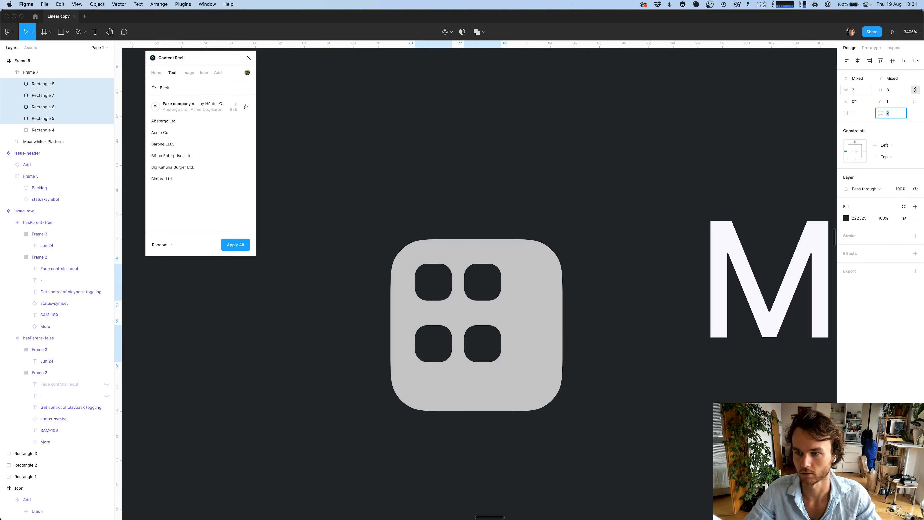
{"action": "type", "text": "1"}
{"action": "key", "text": "Return"}
Move the four small squares one unit right and down, and shrink the rounded background square to 13 × 13
{"action": "left_click_drag", "start_coordinate": [476, 283], "coordinate": [495, 304]}
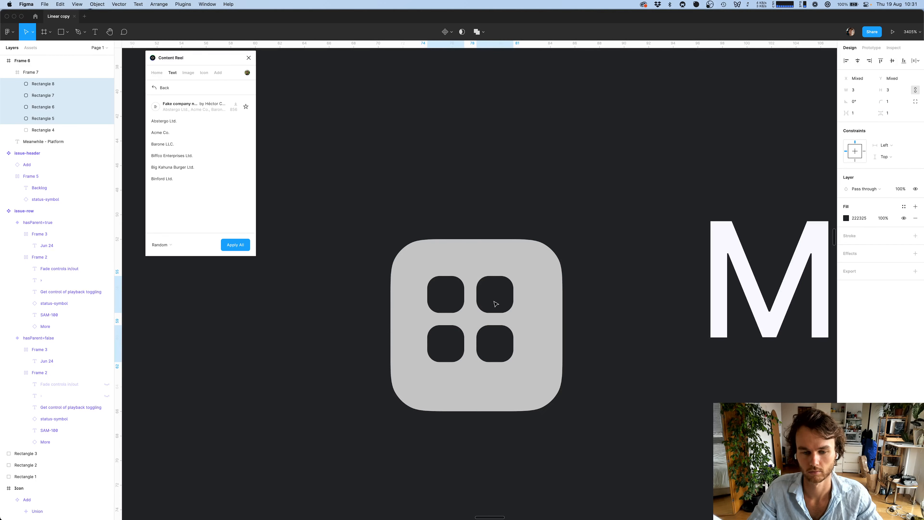
{"action": "left_click", "coordinate": [526, 309]}
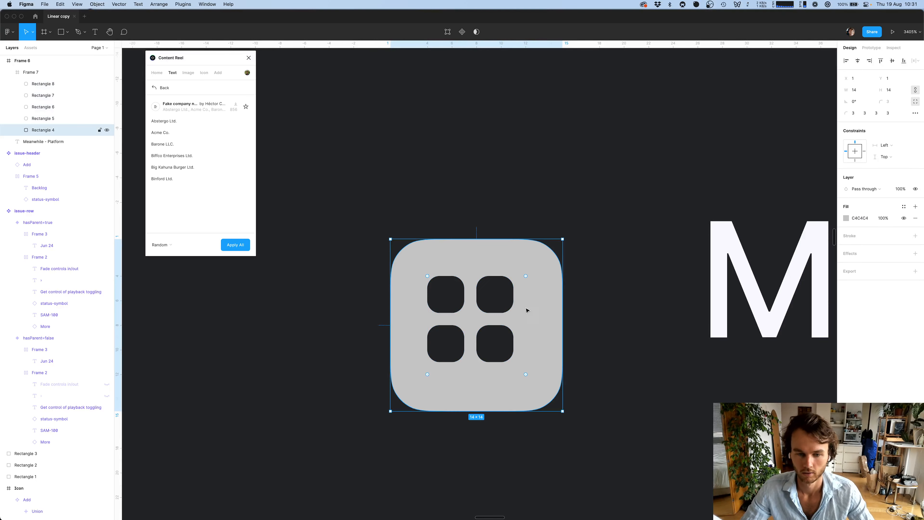
{"action": "key", "text": "super+Left"}
{"action": "key", "text": "super+Up"}
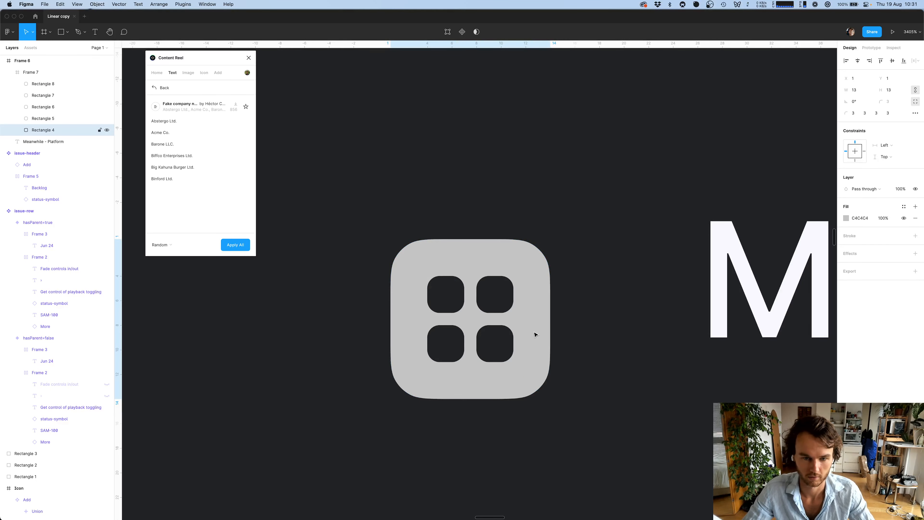
Subtract the four small squares from the rounded background square with a boolean operation
{"action": "left_click", "coordinate": [501, 300], "text": "shift"}
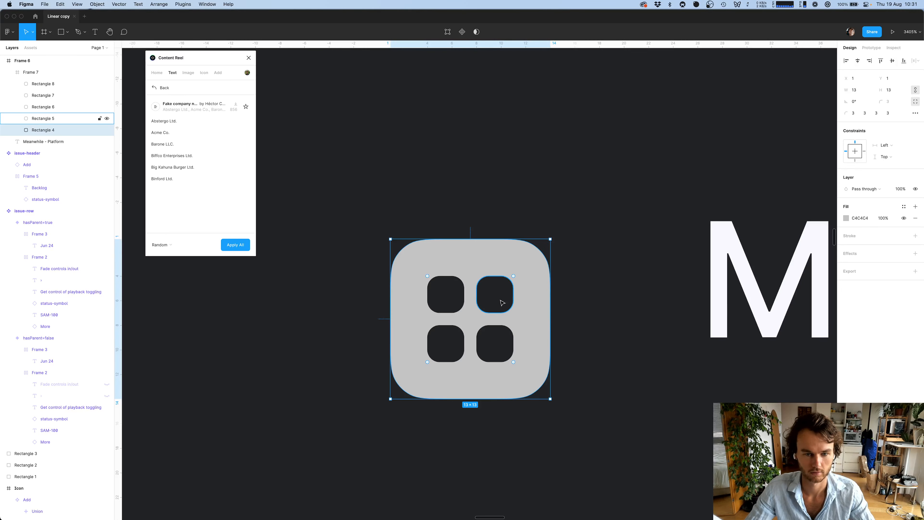
{"action": "left_click", "coordinate": [446, 295], "text": "shift"}
{"action": "left_click", "coordinate": [446, 343], "text": "shift"}
{"action": "left_click", "coordinate": [480, 348], "text": "shift"}
{"action": "left_click", "coordinate": [480, 32]}
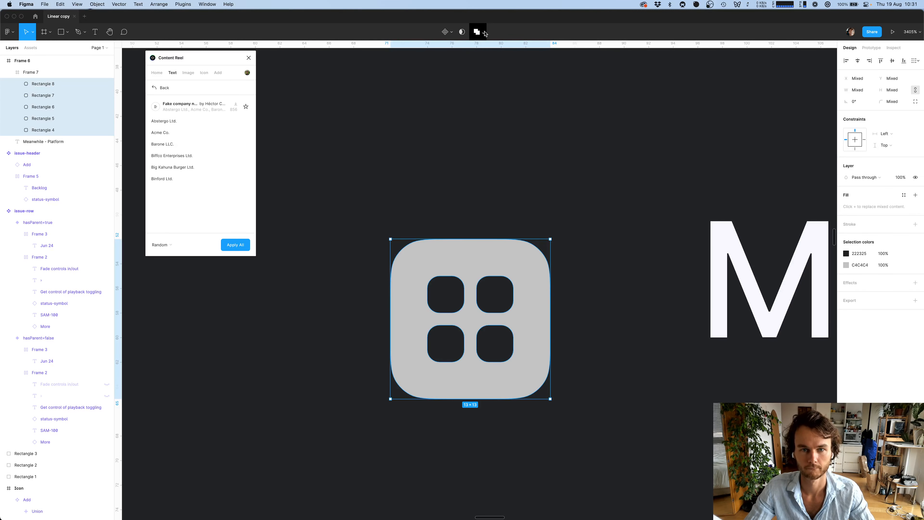
{"action": "left_click", "coordinate": [478, 58]}
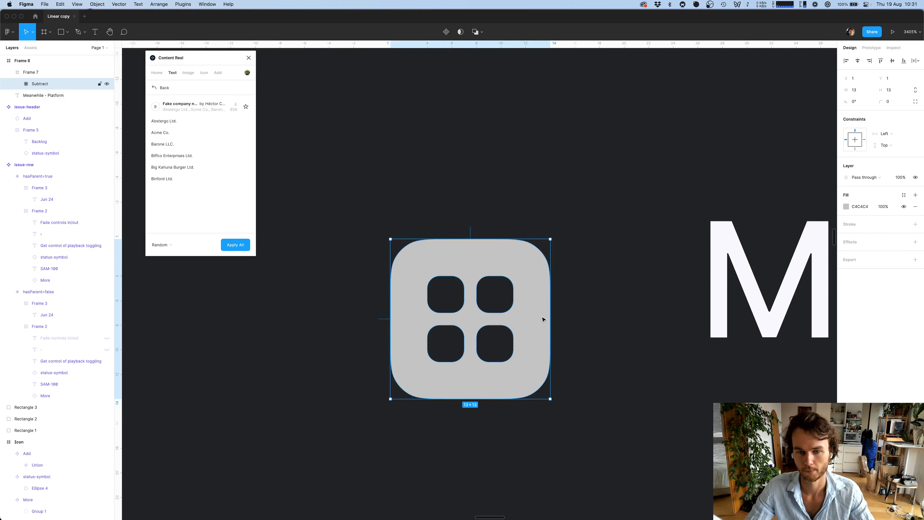
Move the subtracted icon shape to X 2, Y 2 in its frame and check its distances to the frame edges
{"action": "key", "text": "Right"}
{"action": "key", "text": "Right"}
{"action": "key", "text": "Left"}
{"action": "key", "text": "Down"}
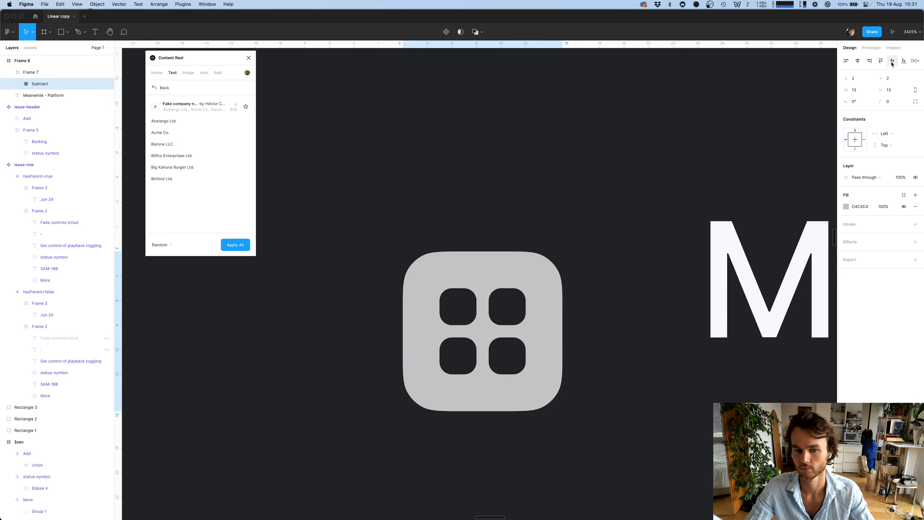
{"action": "key", "text": "alt"}
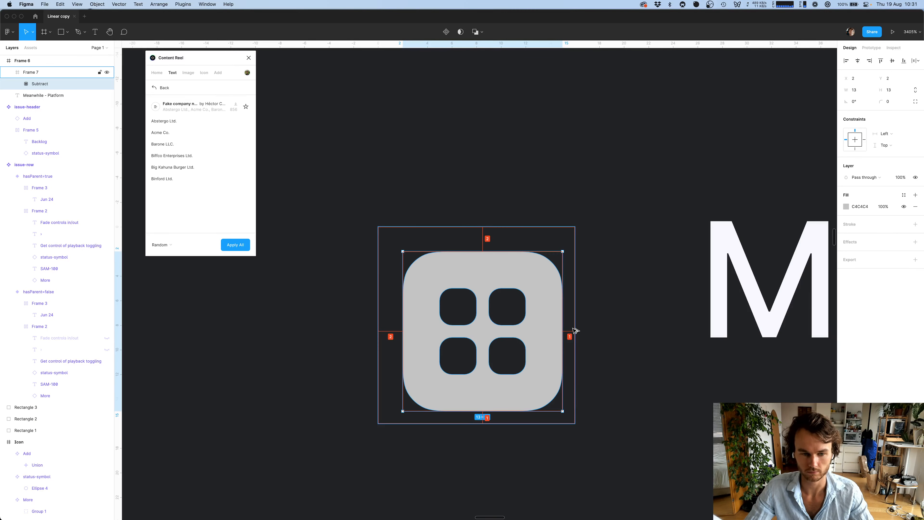
Compare the icon and title in the Figma header with the project header on the Linear page in Safari
{"action": "key", "text": "super+Tab"}
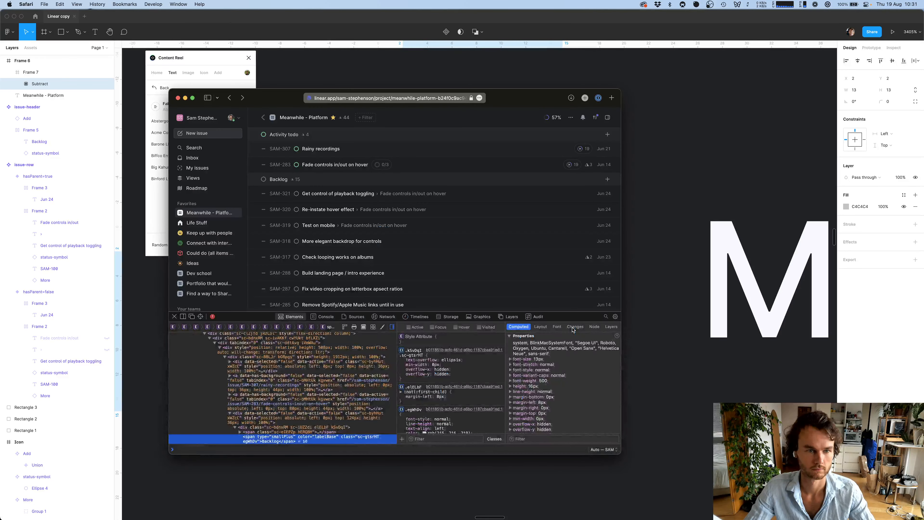
{"action": "key", "text": "super+Tab"}
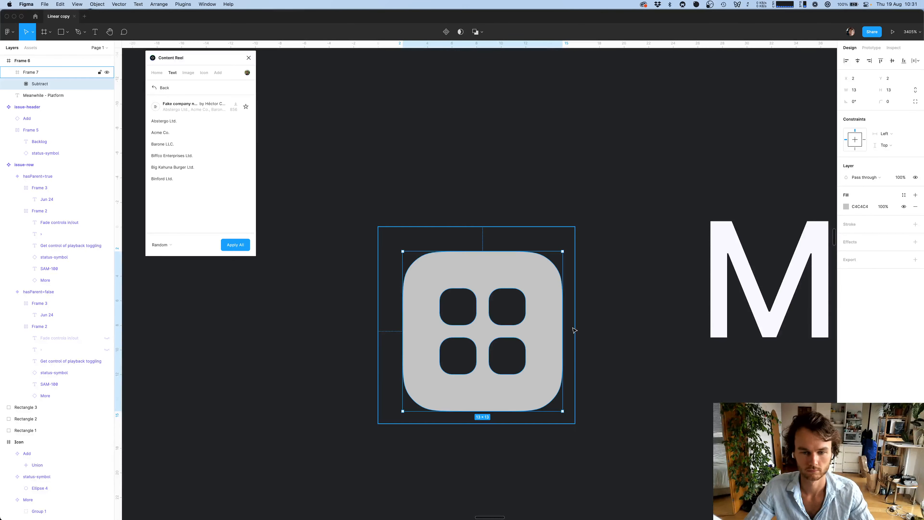
{"action": "scroll", "coordinate": [570, 334], "scroll_direction": "down", "scroll_amount": 2}
{"action": "scroll", "coordinate": [569, 333], "scroll_direction": "down", "scroll_amount": 3}
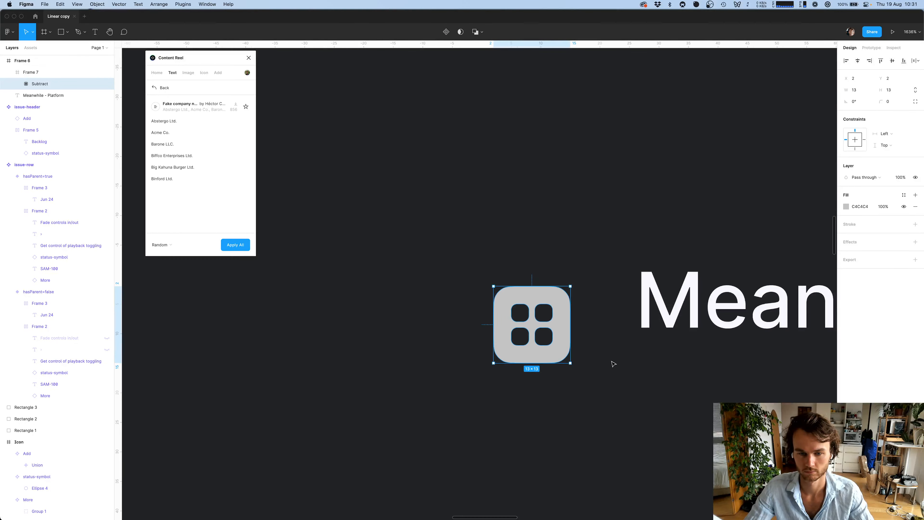
{"action": "left_click", "coordinate": [611, 363]}
{"action": "scroll", "coordinate": [613, 363], "scroll_direction": "down", "scroll_amount": 5}
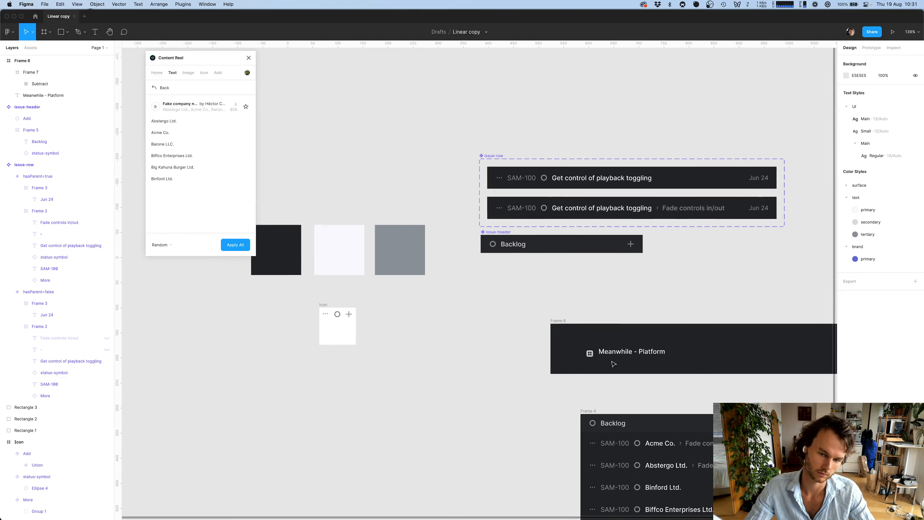
{"action": "scroll", "coordinate": [614, 363], "scroll_direction": "up", "scroll_amount": 3}
{"action": "key", "text": "super+Tab"}
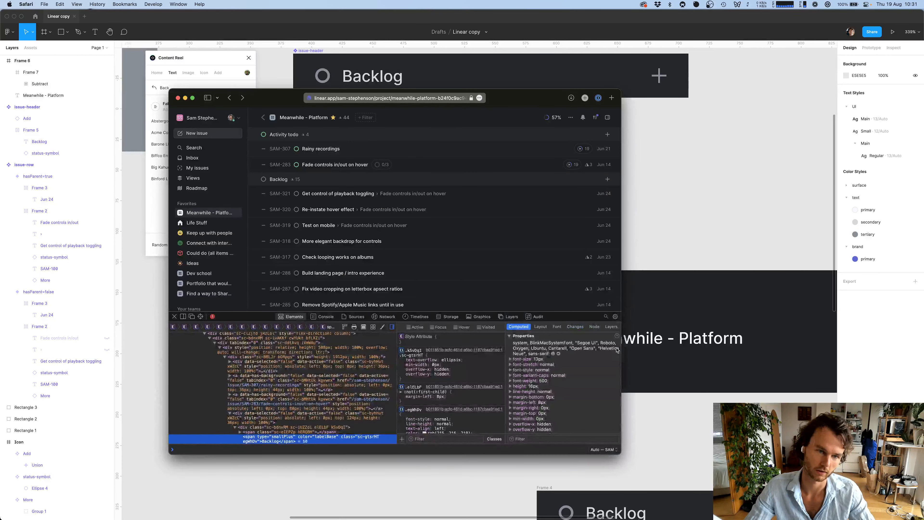
{"action": "key", "text": "super+Tab"}
{"action": "scroll", "coordinate": [549, 382], "scroll_direction": "up", "scroll_amount": 6}
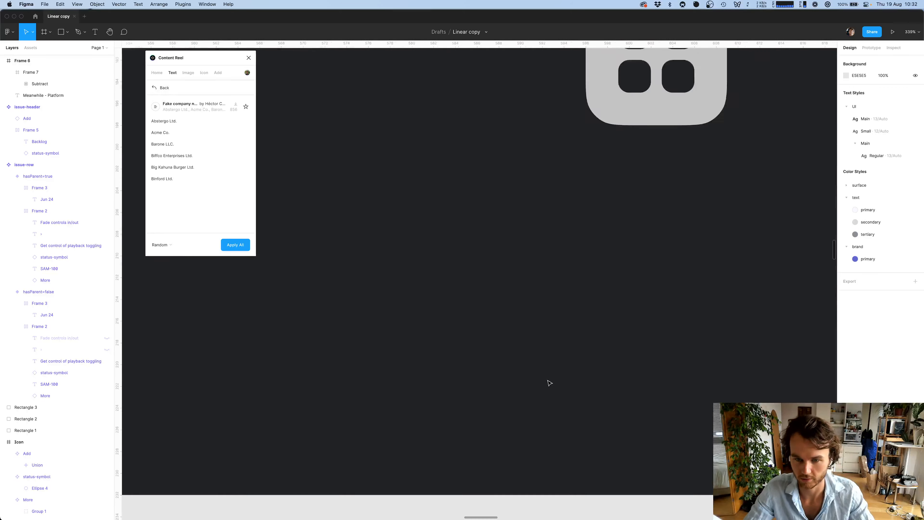
Select the four small squares inside the subtracted shape and resize them to 2.5 × 2.5
{"action": "double_click", "coordinate": [572, 243]}
{"action": "scroll", "coordinate": [609, 241], "scroll_direction": "up", "scroll_amount": 3}
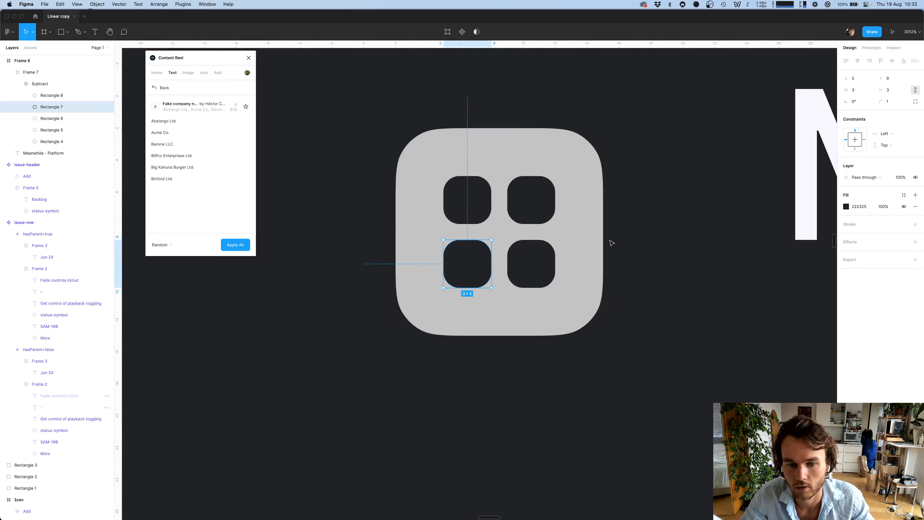
{"action": "left_click", "coordinate": [535, 268], "text": "shift"}
{"action": "left_click", "coordinate": [534, 210], "text": "shift"}
{"action": "left_click", "coordinate": [475, 213], "text": "shift"}
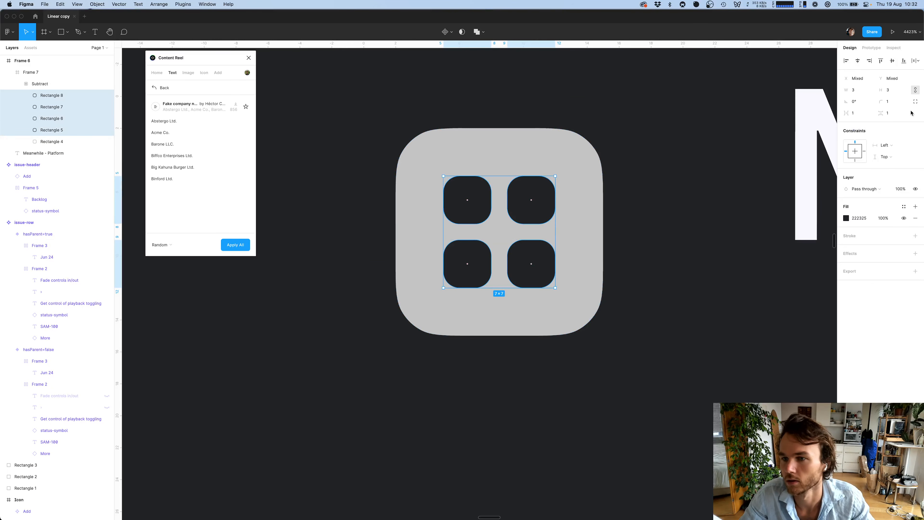
{"action": "left_click", "coordinate": [854, 90]}
{"action": "type", "text": "2.5"}
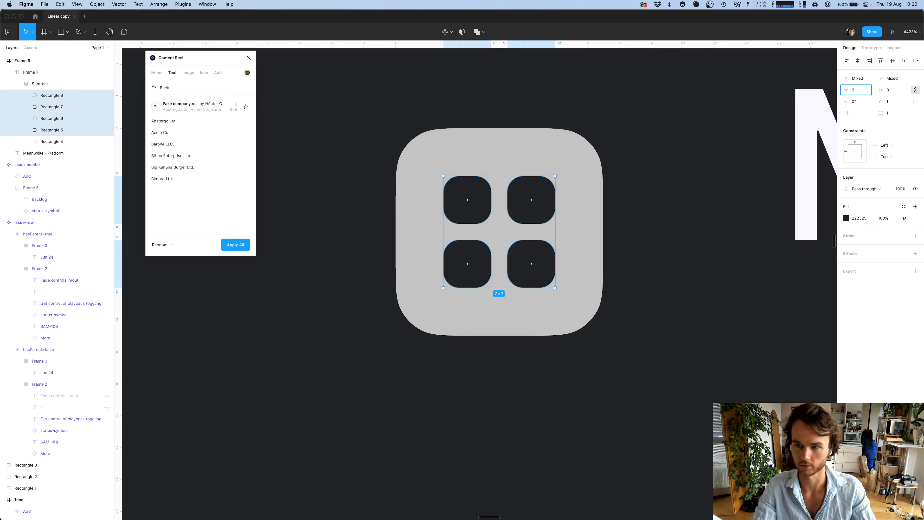
{"action": "key", "text": "Tab"}
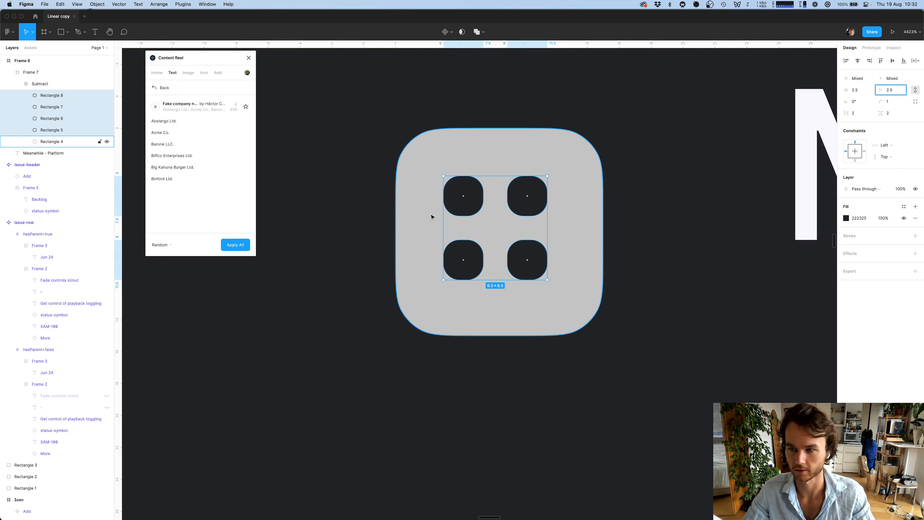
Set the horizontal and vertical spacing of the four 2.5 × 2.5 squares to 1 and move them one unit right
{"action": "left_click", "coordinate": [859, 113]}
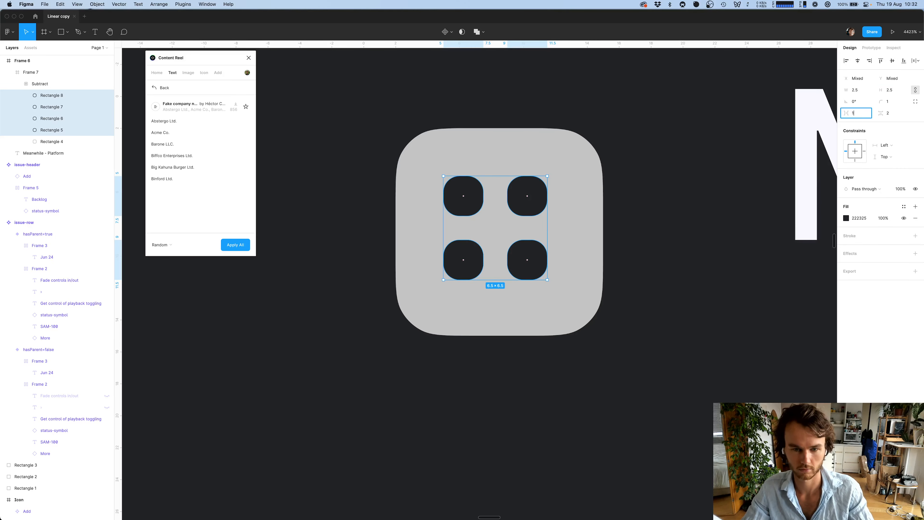
{"action": "key", "text": "Tab"}
{"action": "type", "text": "1"}
{"action": "key", "text": "Tab"}
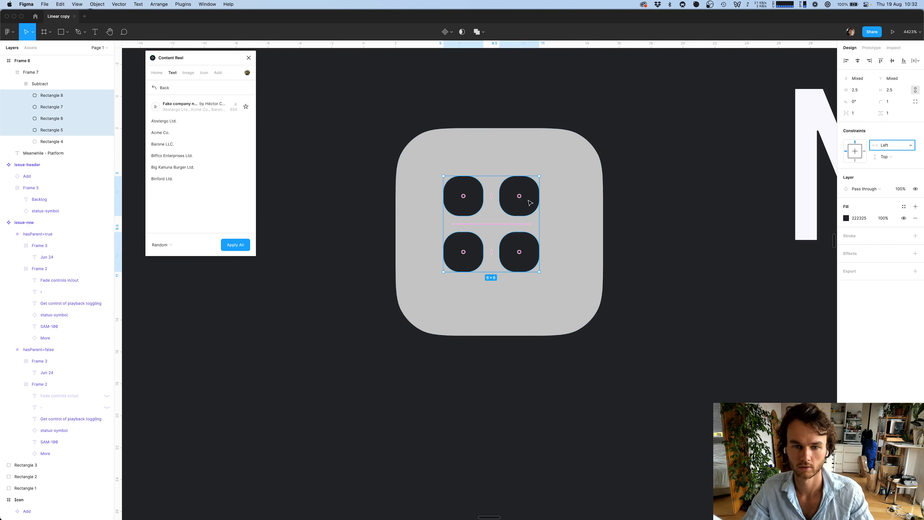
{"action": "mouse_move", "coordinate": [529, 206]}
{"action": "left_mouse_down"}
{"action": "mouse_move", "coordinate": [540, 215]}
{"action": "mouse_move", "coordinate": [539, 199]}
{"action": "left_mouse_up"}
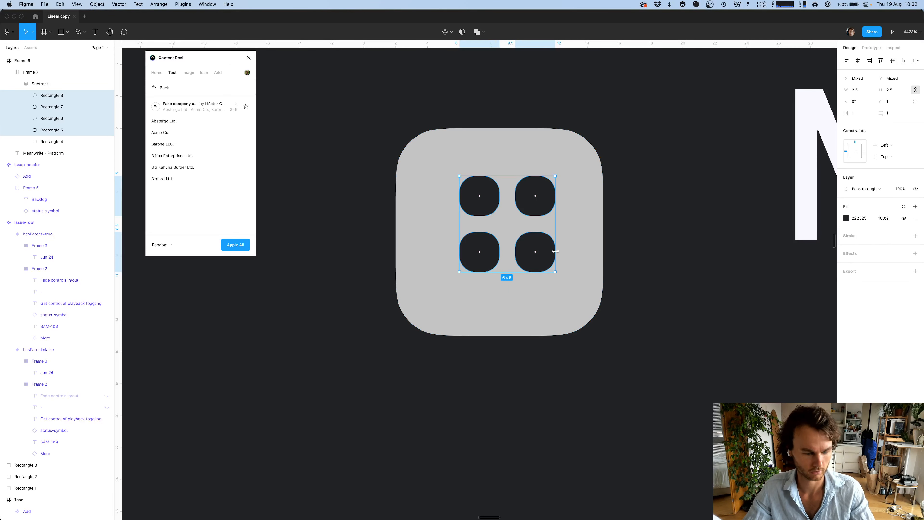
Group the four small squares, check the group's distances to the background's edges, and set its X position to 5.5
{"action": "key", "text": "super+g"}
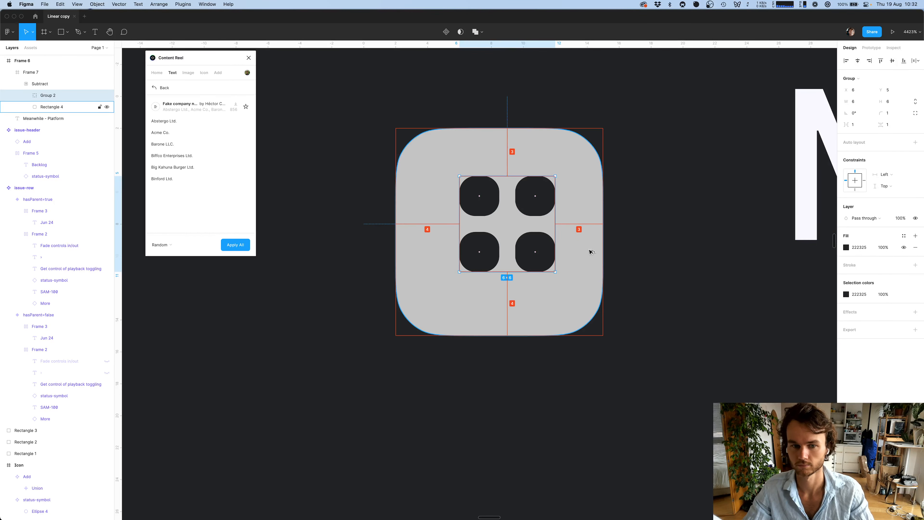
{"action": "left_click", "coordinate": [864, 91]}
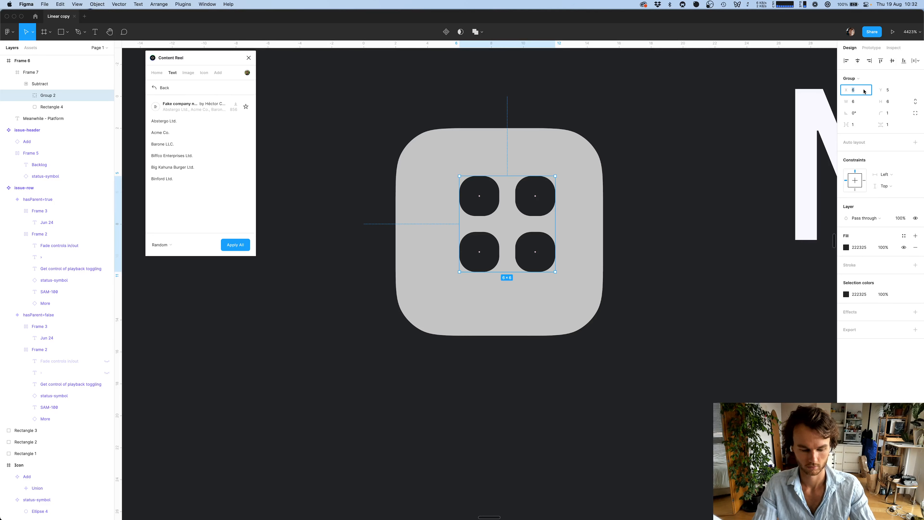
{"action": "key", "text": "Tab"}
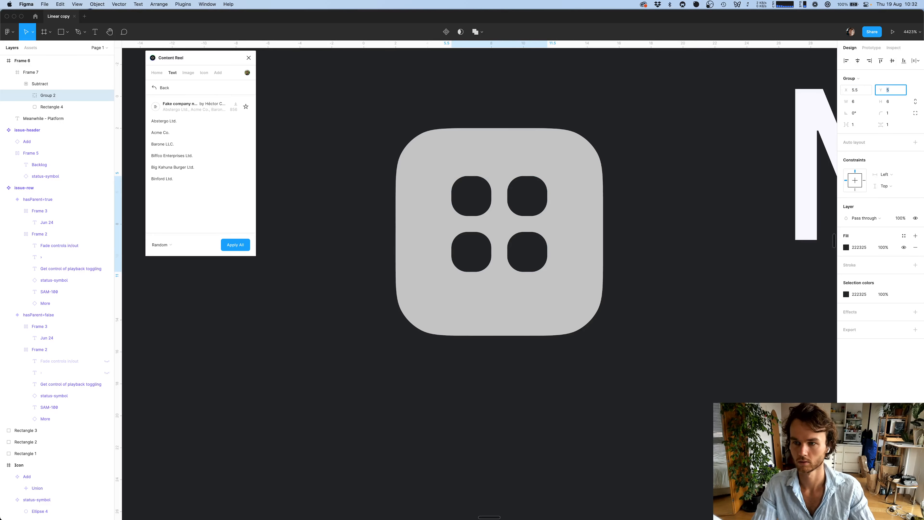
{"action": "key", "text": "Tab"}
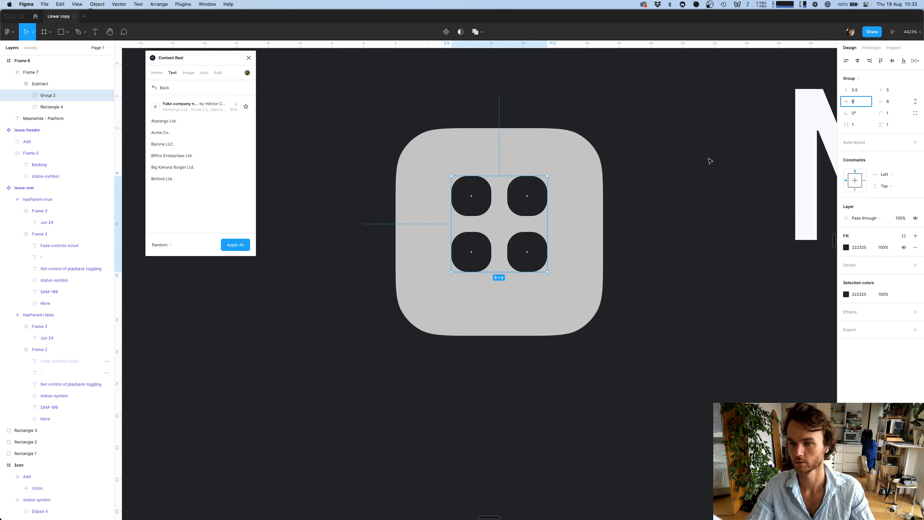
Set the Y position of the group of four small squares inside the subtracted shape to 5.5
{"action": "left_click", "coordinate": [652, 173]}
{"action": "left_click", "coordinate": [526, 212]}
{"action": "left_click", "coordinate": [527, 211]}
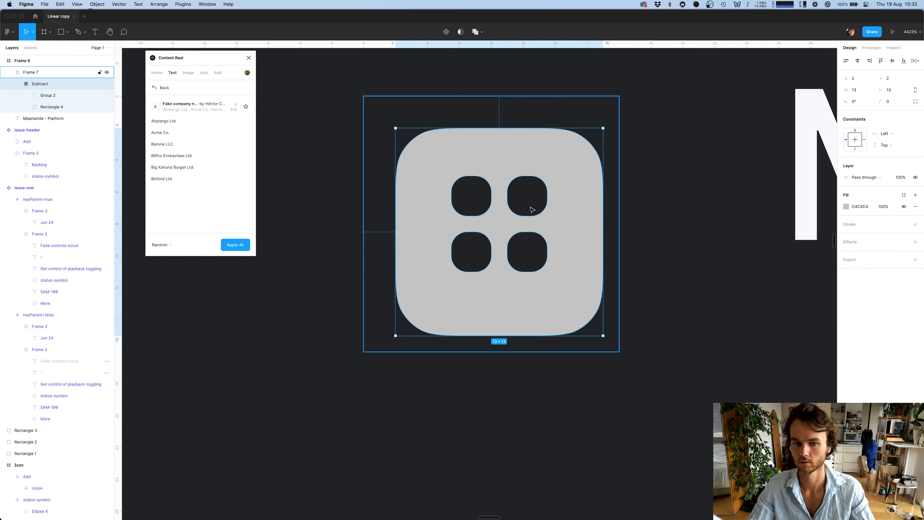
{"action": "key", "text": "Escape"}
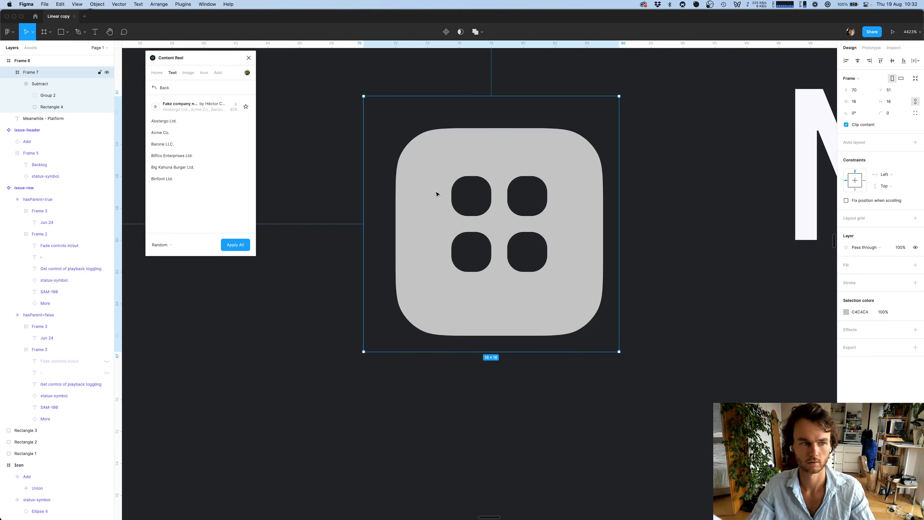
{"action": "left_click", "coordinate": [47, 95]}
{"action": "left_click", "coordinate": [897, 88]}
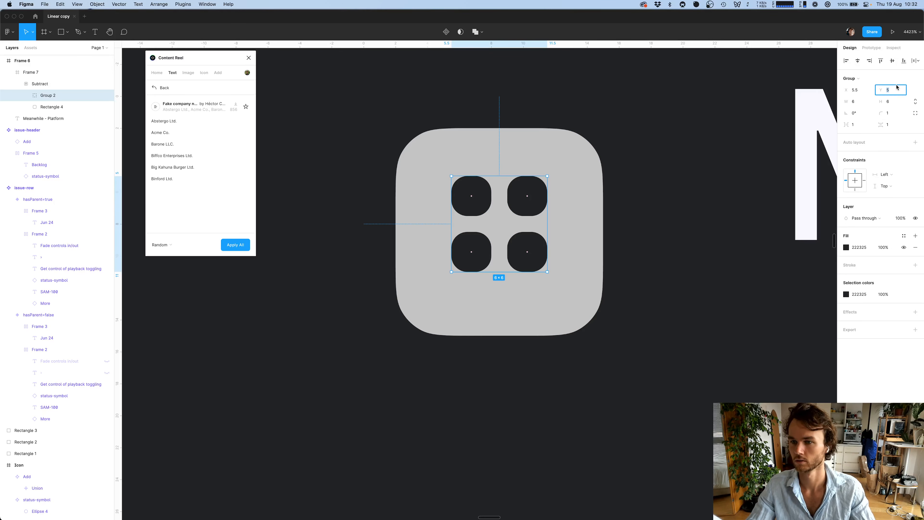
{"action": "type", "text": ".5"}
{"action": "key", "text": "Return"}
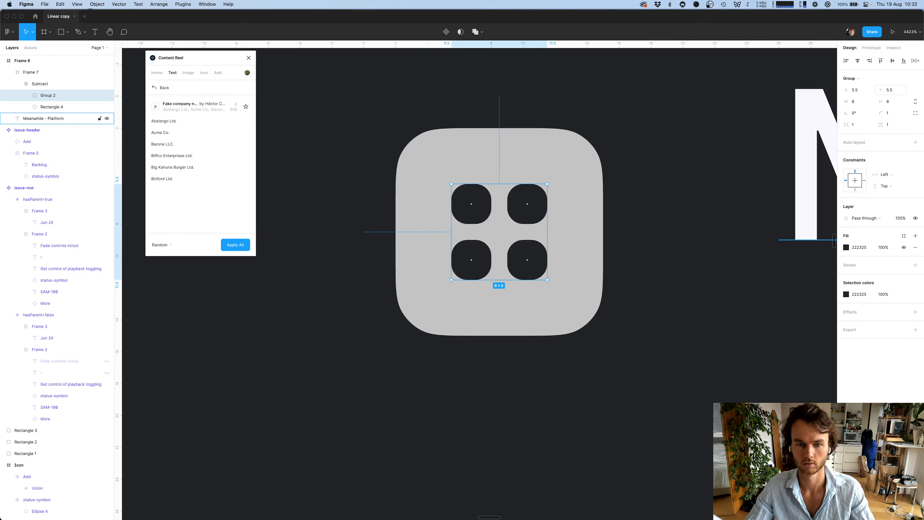
{"action": "left_click", "coordinate": [623, 227]}
Move the icon frame up to Y 47 so it lines up with the Meanwhile - Platform title
{"action": "scroll", "coordinate": [489, 296], "scroll_direction": "down", "scroll_amount": 15}
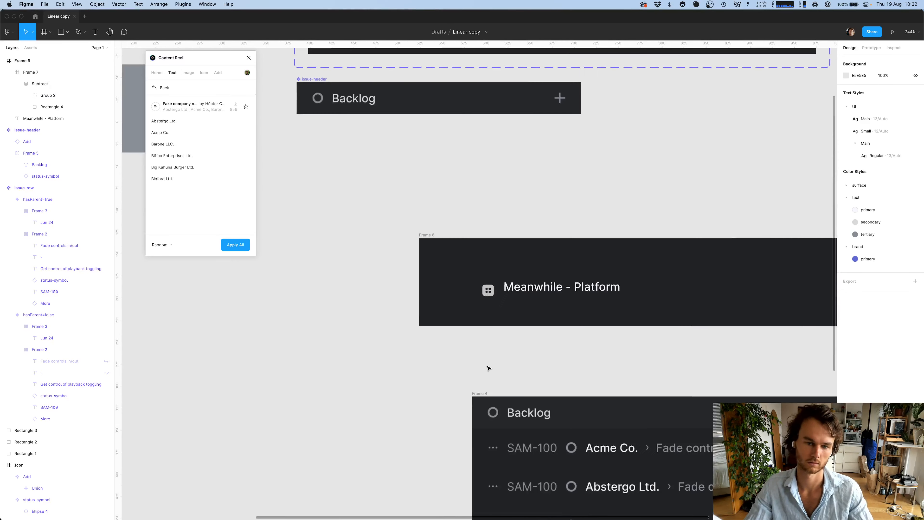
{"action": "scroll", "coordinate": [503, 339], "scroll_direction": "up", "scroll_amount": 8}
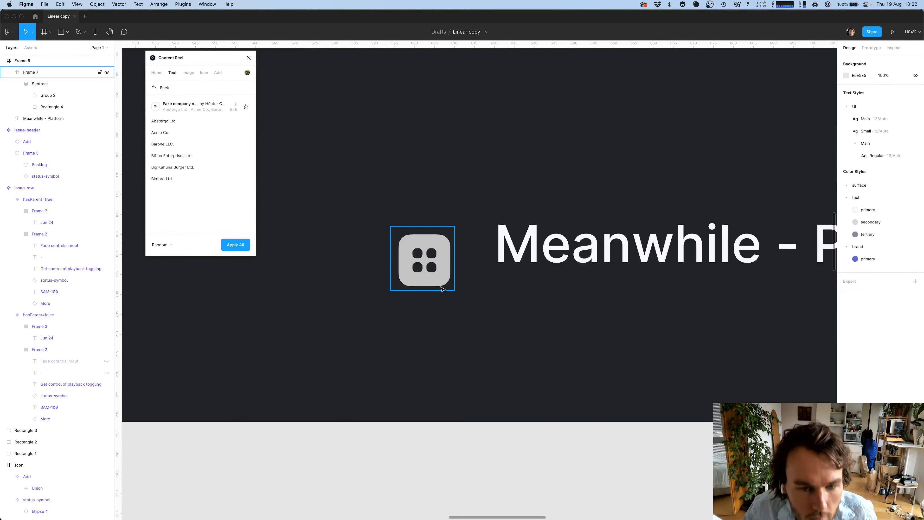
{"action": "left_click", "coordinate": [442, 263]}
{"action": "left_click_drag", "start_coordinate": [441, 263], "coordinate": [442, 259]}
{"action": "left_click", "coordinate": [578, 360]}
{"action": "scroll", "coordinate": [578, 358], "scroll_direction": "down", "scroll_amount": 5}
{"action": "left_click", "coordinate": [522, 317]}
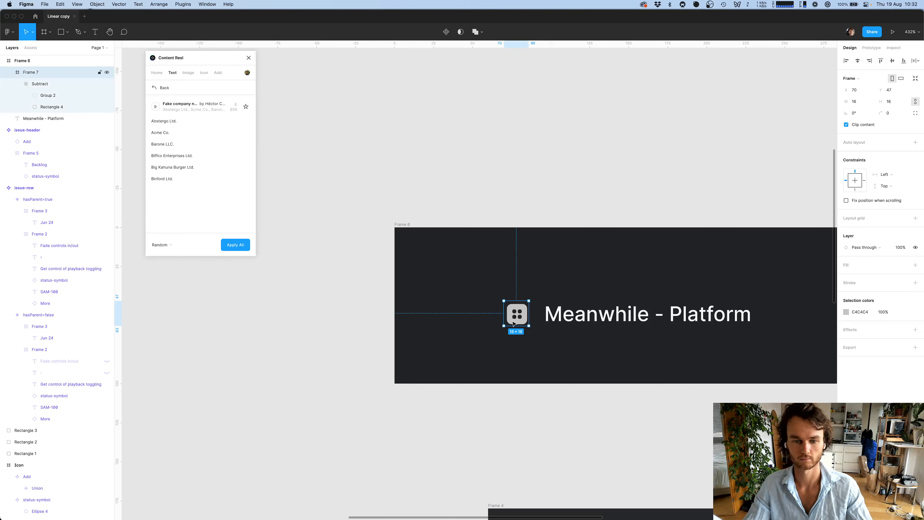
Enlarge the icon's background rectangle to 14 × 14 from its upper-left corner, placing it at X 1, Y 1
{"action": "left_click", "coordinate": [524, 317]}
{"action": "scroll", "coordinate": [525, 317], "scroll_direction": "up", "scroll_amount": 7}
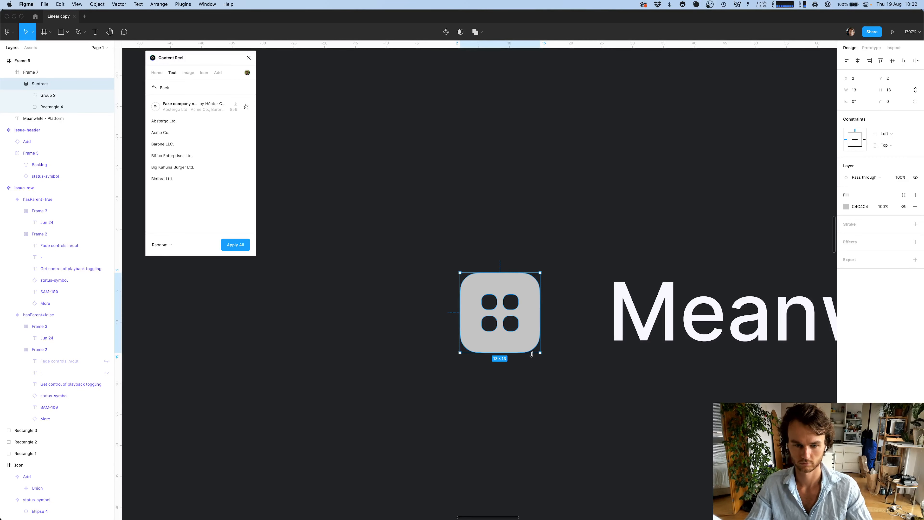
{"action": "double_click", "coordinate": [525, 347]}
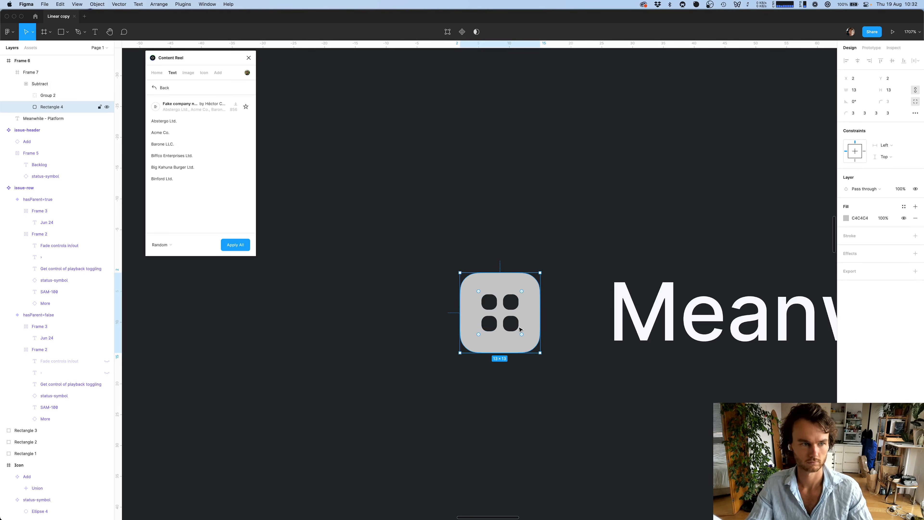
{"action": "scroll", "coordinate": [466, 354], "scroll_direction": "up", "scroll_amount": 5}
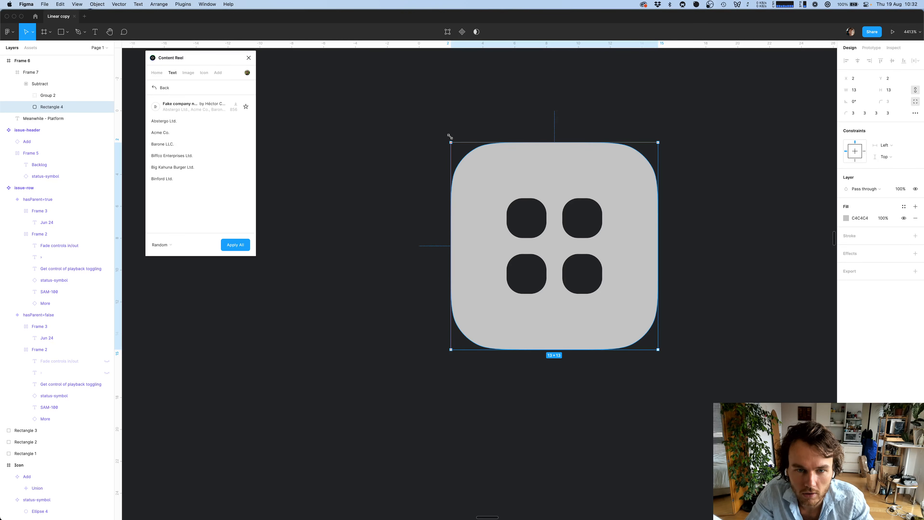
{"action": "left_click_drag", "start_coordinate": [443, 136], "coordinate": [438, 134]}
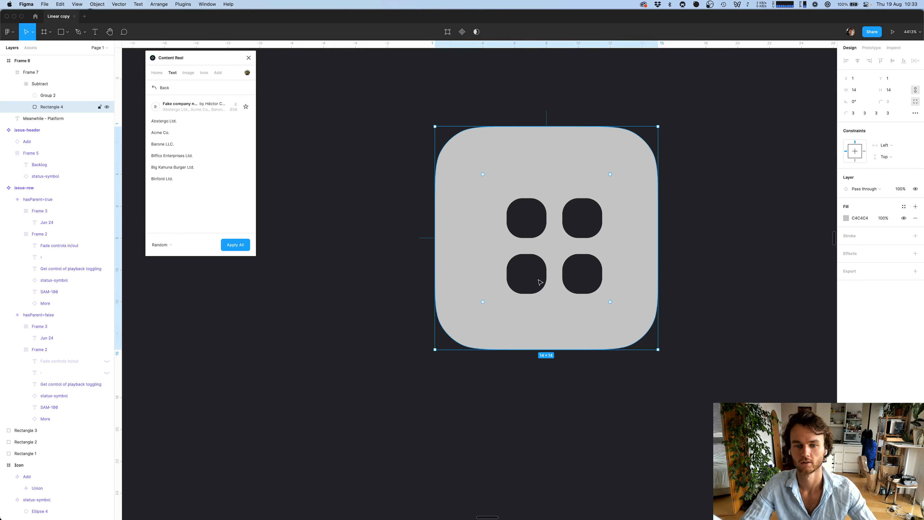
Move the group of four squares to X 5, Y 5 and check its distances to the background's edges
{"action": "left_click", "coordinate": [530, 222]}
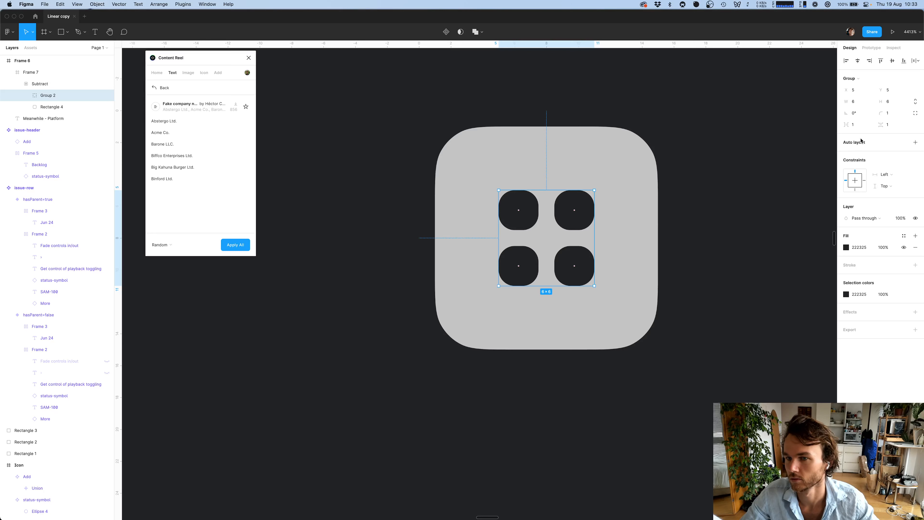
{"action": "key", "text": "alt"}
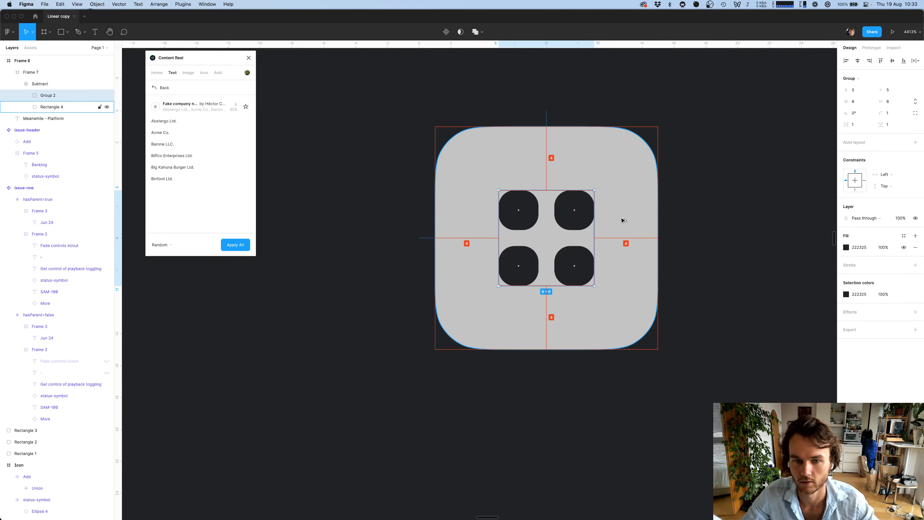
{"action": "double_click", "coordinate": [570, 281]}
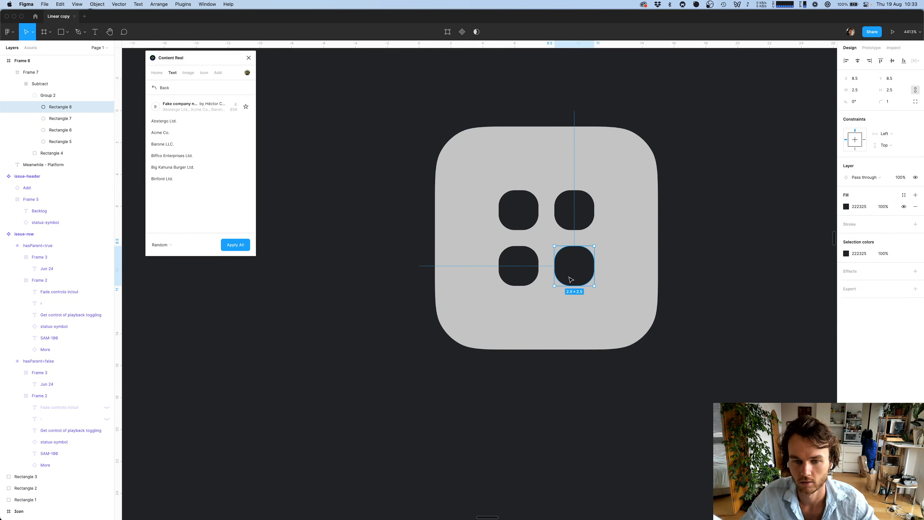
{"action": "left_click", "coordinate": [521, 277]}
{"action": "left_click", "coordinate": [712, 251]}
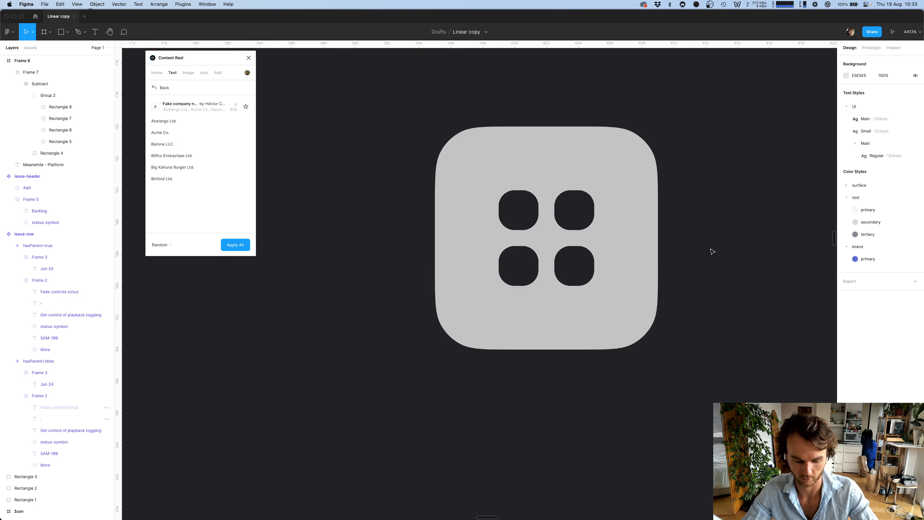
Move the icon frame out of the header into the Icon frame, below the existing icons at X 4, Y 28
{"action": "key", "text": "shift+0"}
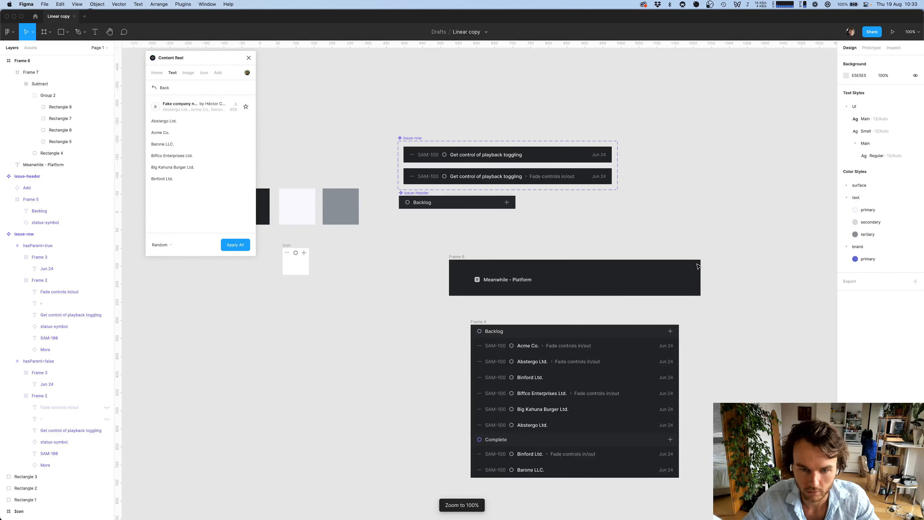
{"action": "scroll", "coordinate": [509, 289], "scroll_direction": "up", "scroll_amount": 5}
{"action": "left_click", "coordinate": [441, 269]}
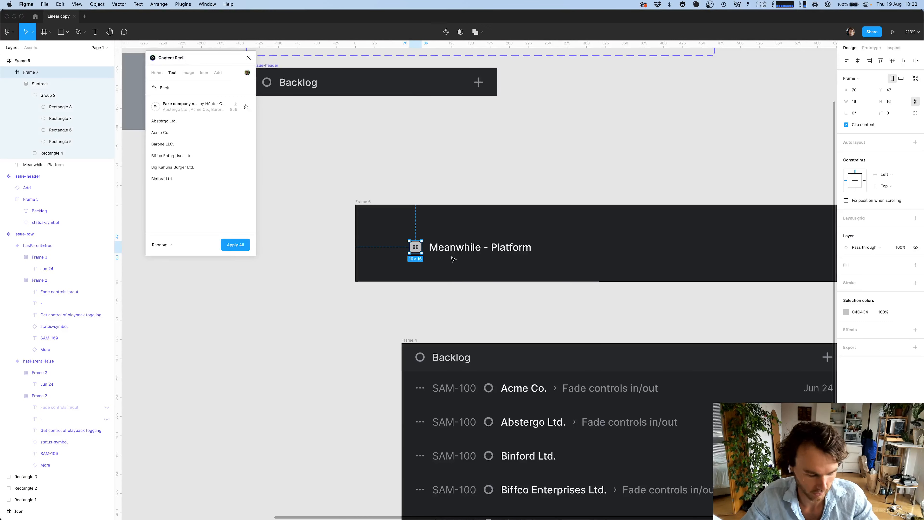
{"action": "scroll", "coordinate": [453, 259], "scroll_direction": "up", "scroll_amount": 5}
{"action": "scroll", "coordinate": [453, 259], "scroll_direction": "left", "scroll_amount": 6}
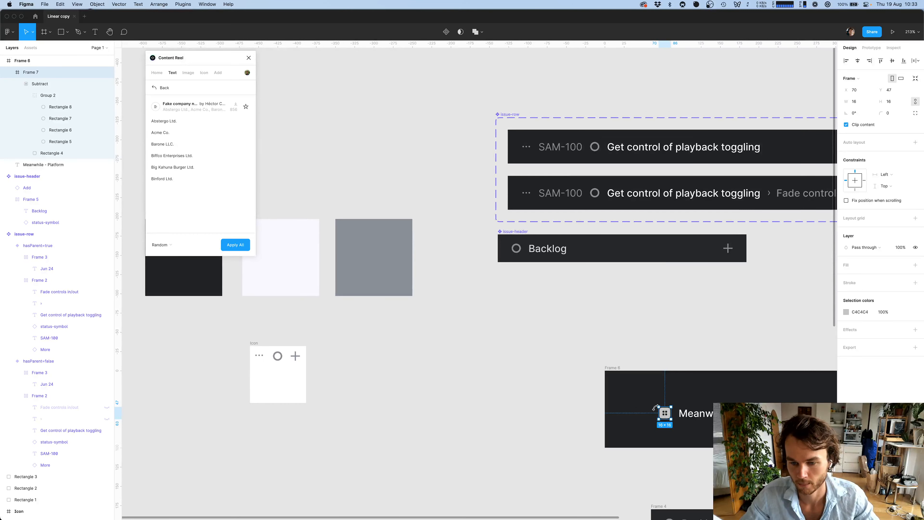
{"action": "left_click_drag", "start_coordinate": [637, 409], "coordinate": [261, 376]}
Convert the icon frame to a component and name it project
{"action": "key", "text": "alt+super+k"}
{"action": "key", "text": "super+r"}
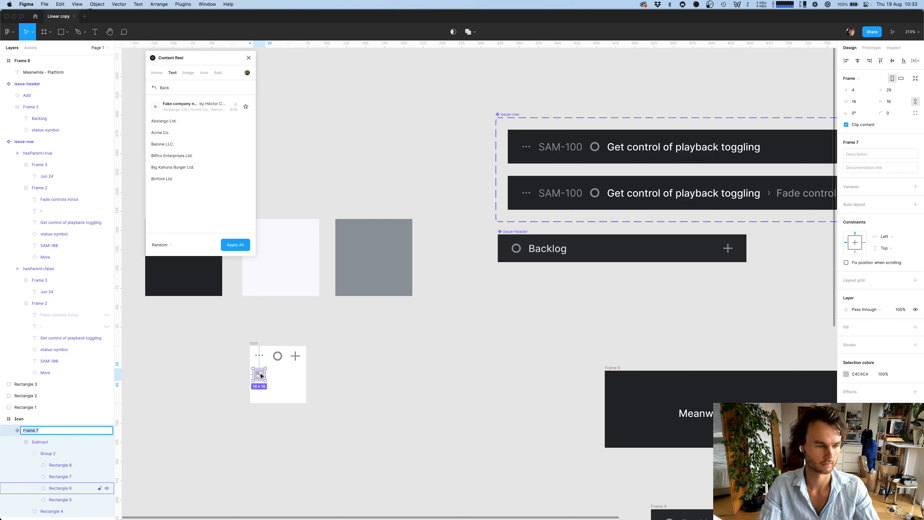
{"action": "type", "text": "project"}
{"action": "key", "text": "Return"}
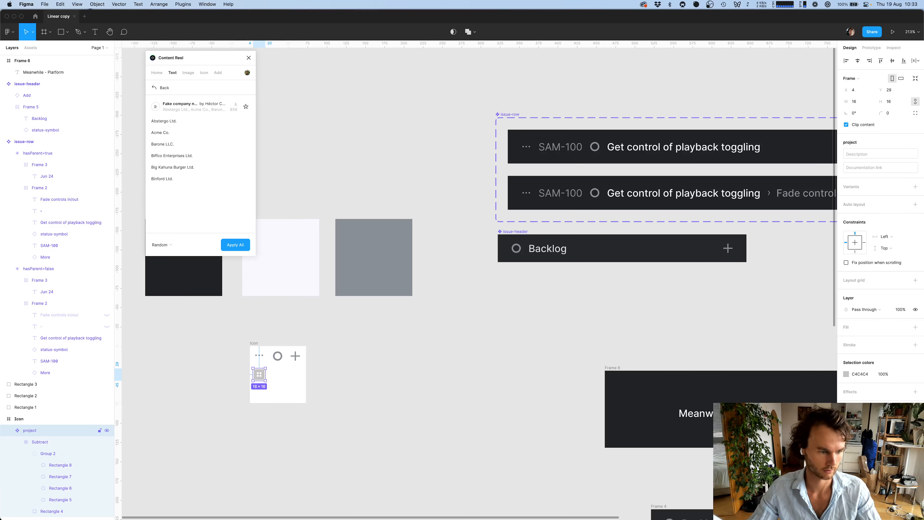
Apply the text/secondary color style to the project component's fill and replace it with text/tertiary
{"action": "left_click", "coordinate": [916, 373]}
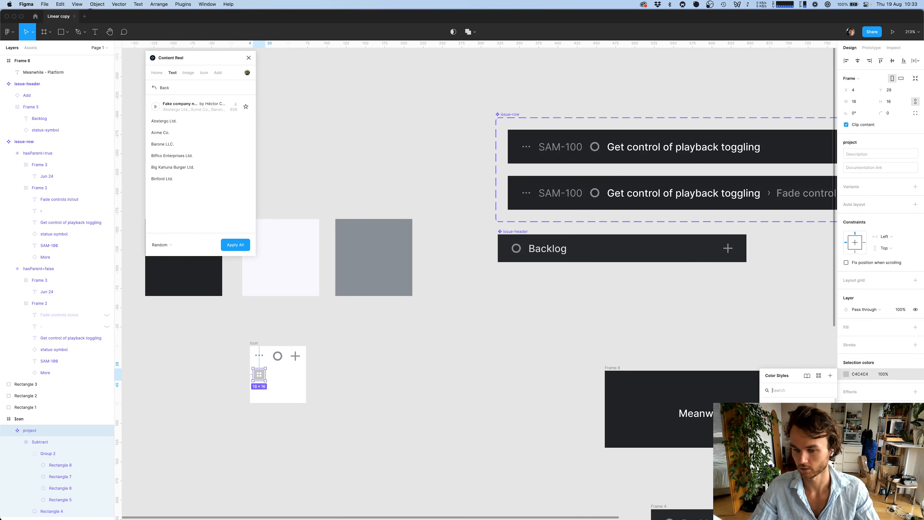
{"action": "left_click", "coordinate": [783, 426]}
{"action": "left_click", "coordinate": [547, 426]}
{"action": "scroll", "coordinate": [546, 425], "scroll_direction": "down", "scroll_amount": 1}
{"action": "scroll", "coordinate": [546, 426], "scroll_direction": "right", "scroll_amount": 1}
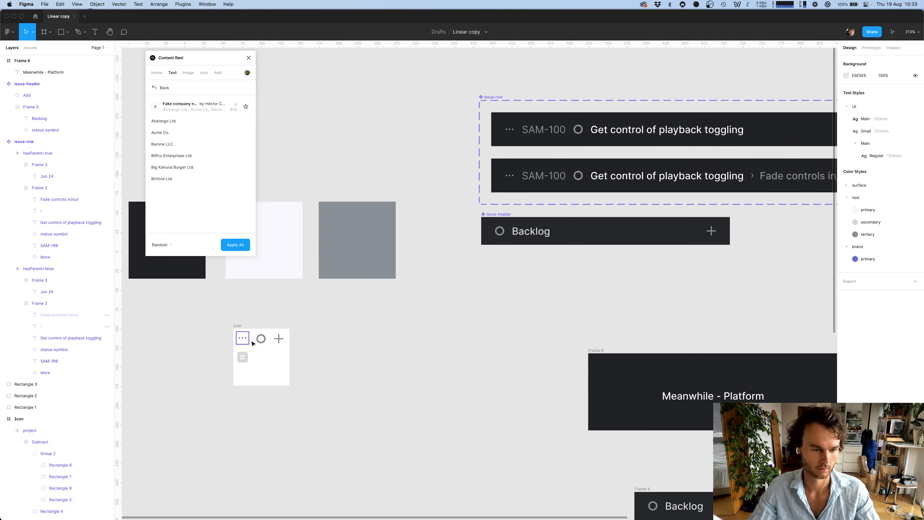
{"action": "left_click", "coordinate": [246, 353]}
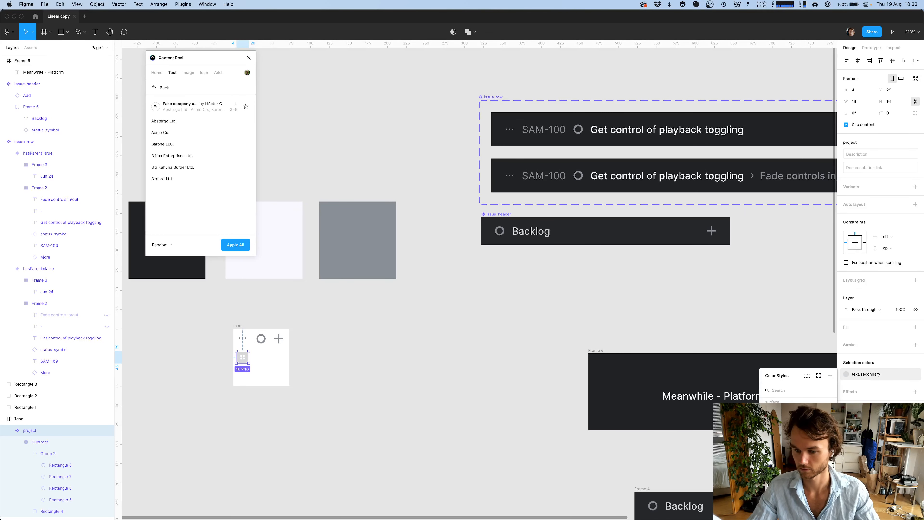
{"action": "left_click", "coordinate": [470, 408]}
Insert an instance of the project component into the header and place it just before the Meanwhile - Platform title
{"action": "scroll", "coordinate": [470, 409], "scroll_direction": "right", "scroll_amount": 10}
{"action": "scroll", "coordinate": [470, 408], "scroll_direction": "down", "scroll_amount": 4}
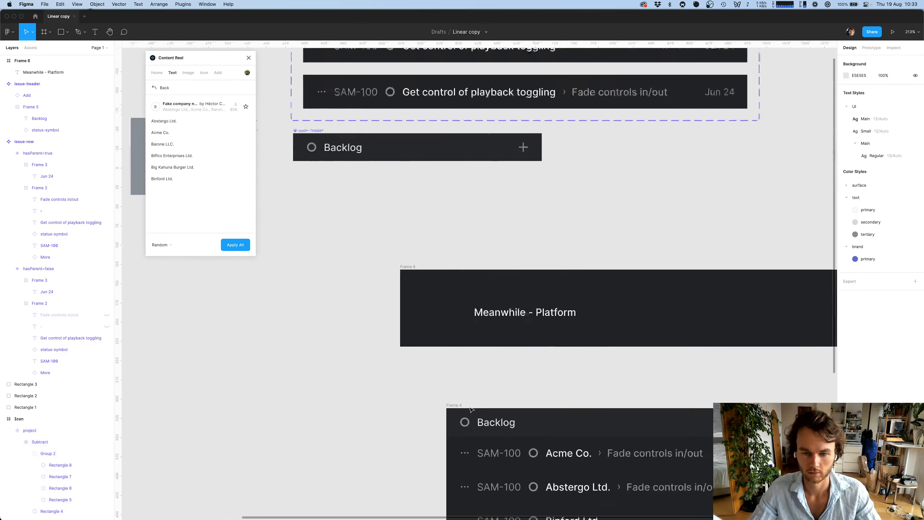
{"action": "scroll", "coordinate": [305, 326], "scroll_direction": "down", "scroll_amount": 2}
{"action": "scroll", "coordinate": [304, 326], "scroll_direction": "left", "scroll_amount": 3}
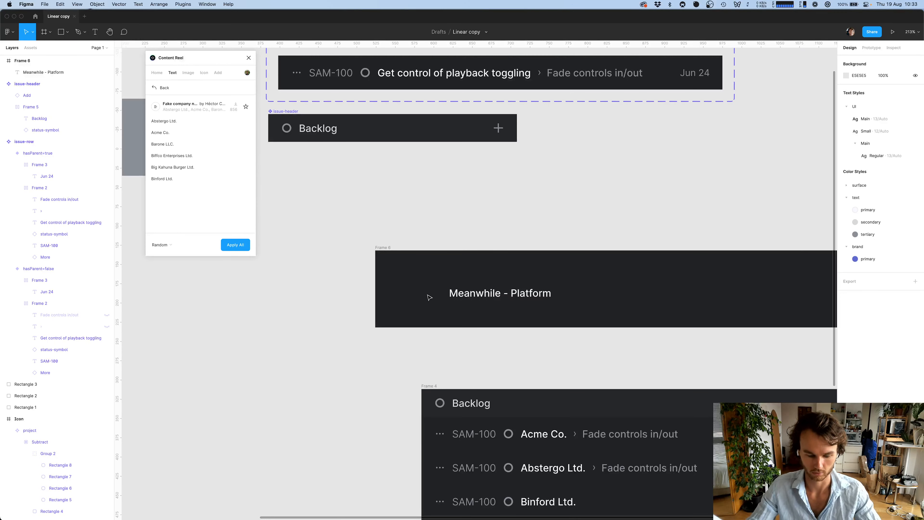
{"action": "key", "text": "shift+i"}
{"action": "type", "text": "project"}
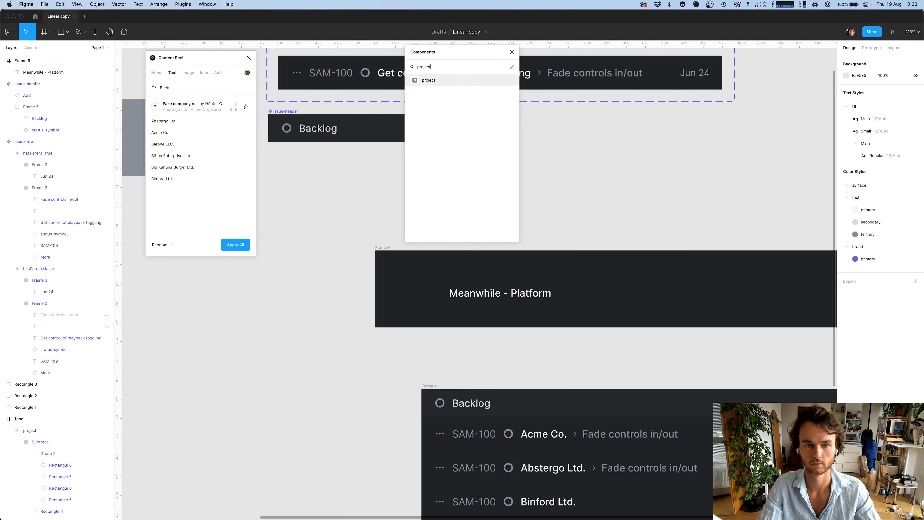
{"action": "key", "text": "Return"}
{"action": "left_click_drag", "start_coordinate": [476, 282], "coordinate": [438, 296]}
{"action": "left_click", "coordinate": [574, 362]}
{"action": "scroll", "coordinate": [574, 362], "scroll_direction": "up", "scroll_amount": 4}
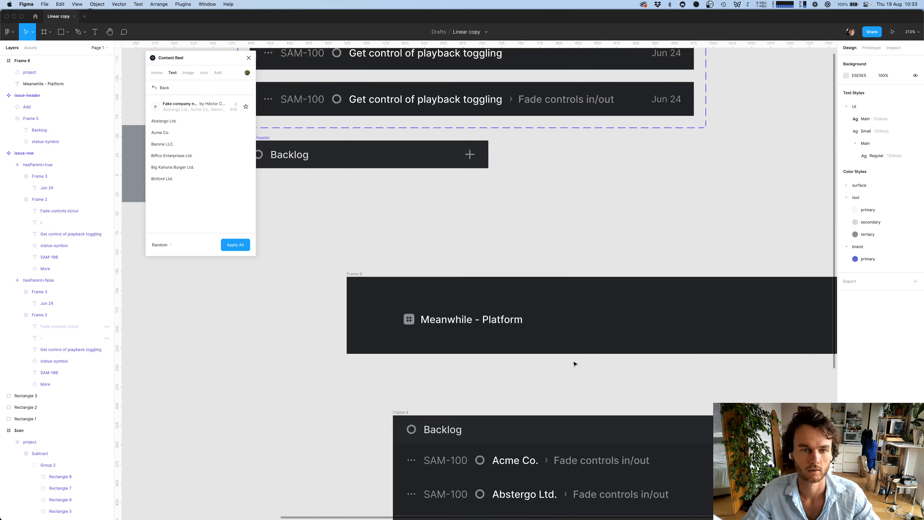
Switch to Safari, remove the Meanwhile - Platform project from the favorites on the Linear page, and undo the removal
{"action": "key", "text": "super+Tab"}
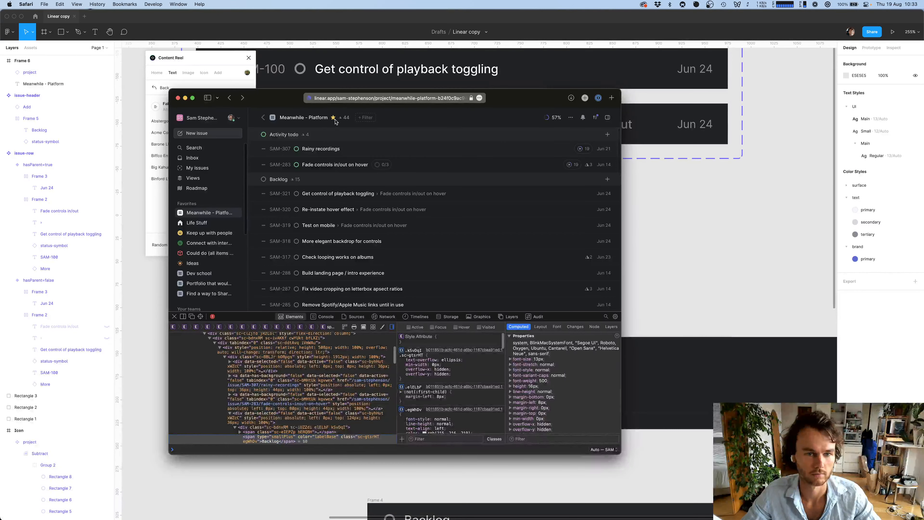
{"action": "left_click", "coordinate": [333, 117]}
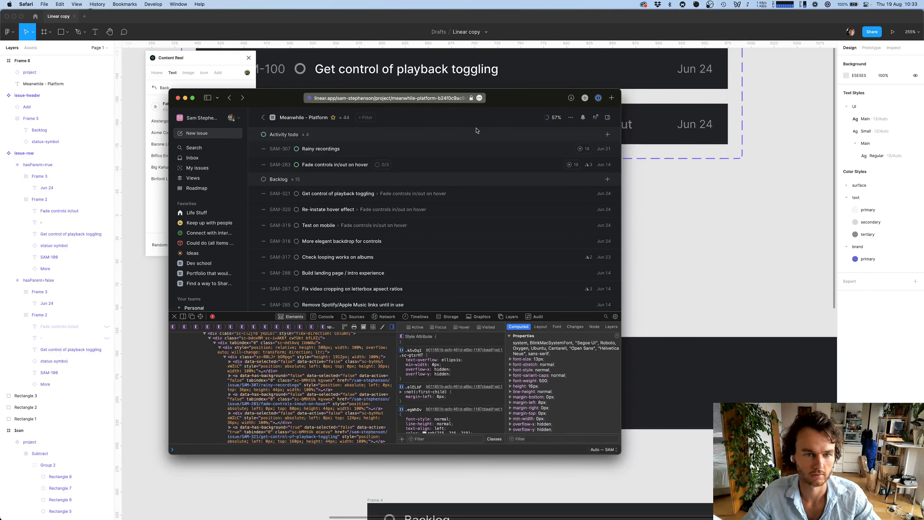
{"action": "key", "text": "super+z"}
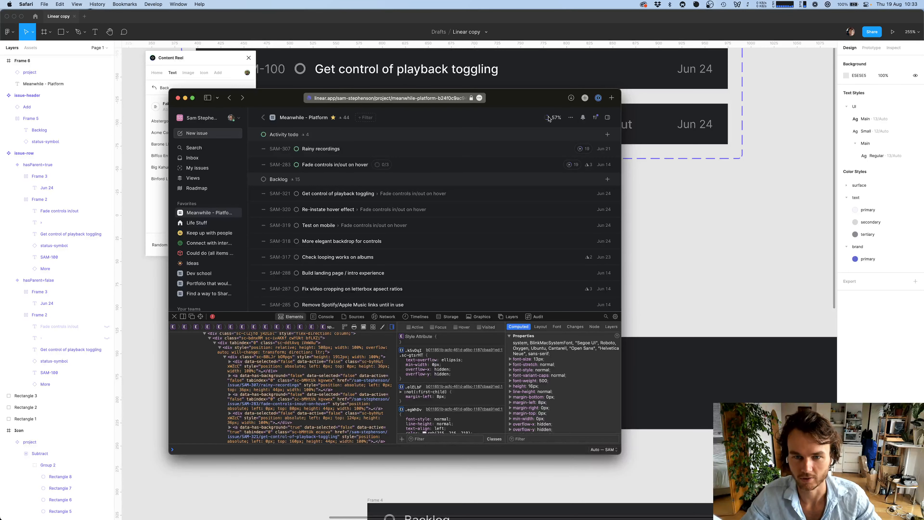
Compare the project icon and title in the Figma header with the project header on the Linear page in Safari
{"action": "key", "text": "super+Tab"}
{"action": "scroll", "coordinate": [586, 301], "scroll_direction": "down", "scroll_amount": 6}
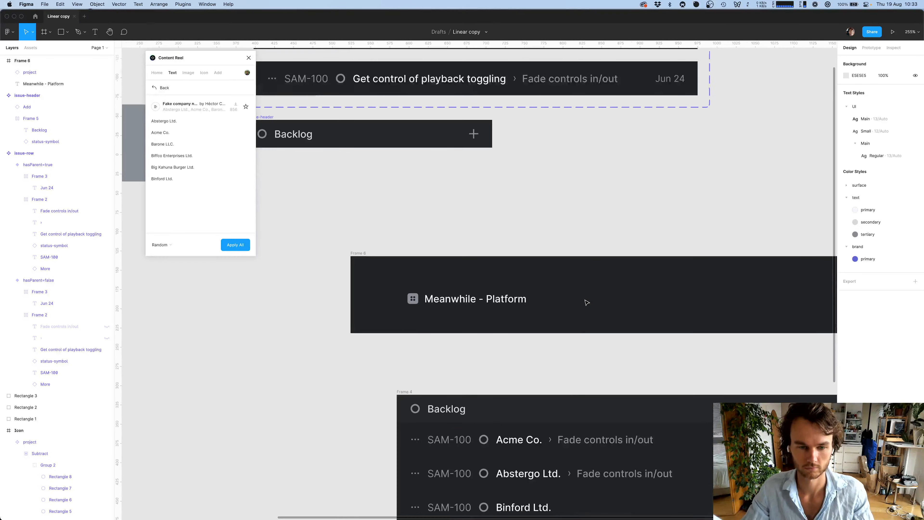
{"action": "scroll", "coordinate": [586, 301], "scroll_direction": "right", "scroll_amount": 2}
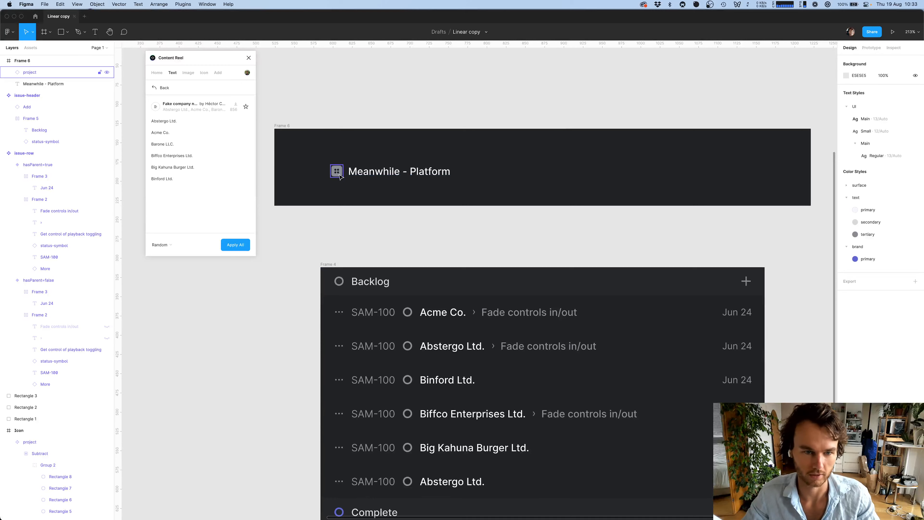
{"action": "left_click", "coordinate": [339, 172]}
{"action": "key", "text": "super+Tab"}
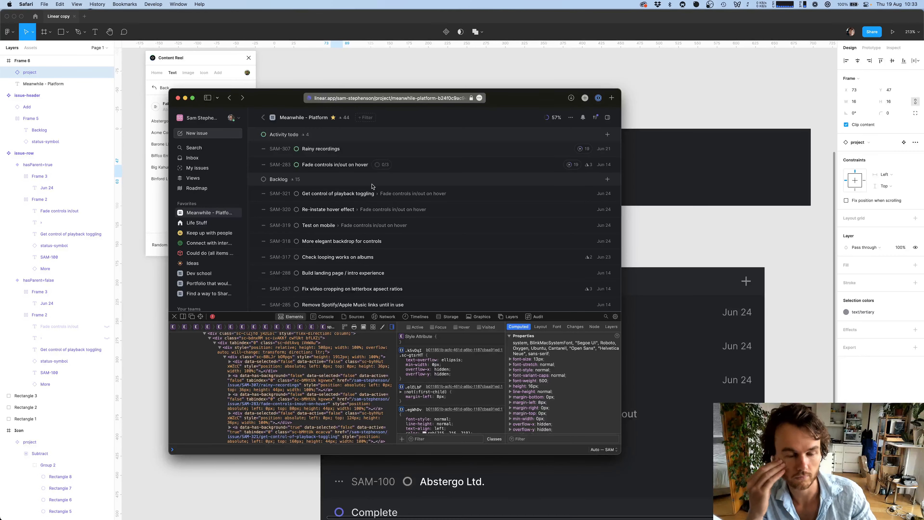
{"action": "key", "text": "super+Tab"}
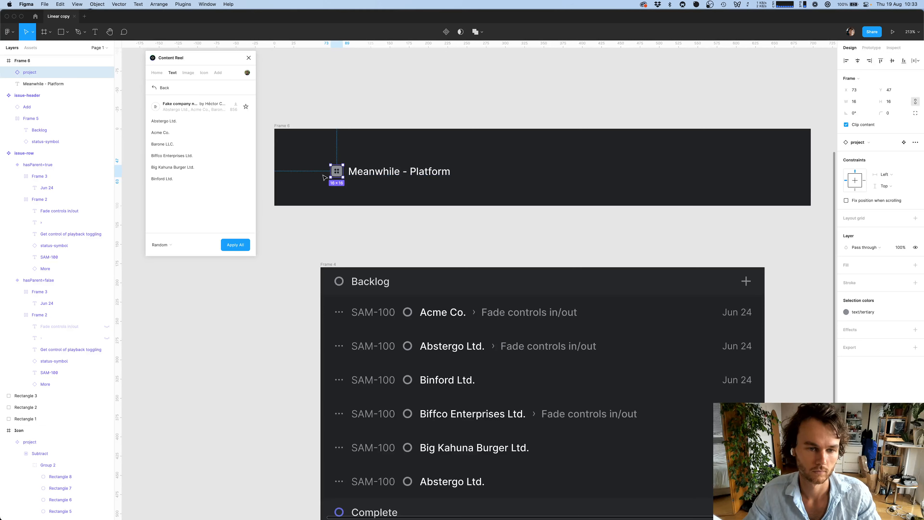
{"action": "left_click", "coordinate": [418, 158]}
{"action": "scroll", "coordinate": [392, 188], "scroll_direction": "down", "scroll_amount": 5}
{"action": "key", "text": "super+Tab"}
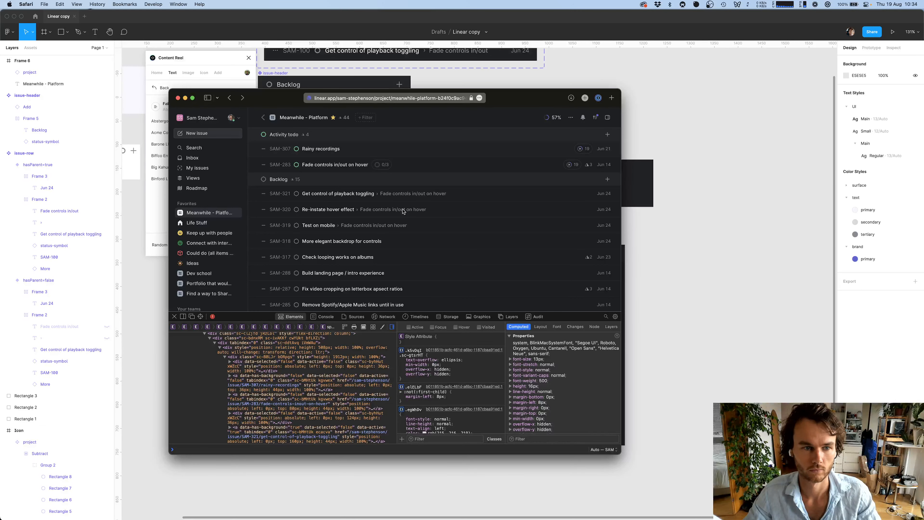
Switch to Figma, add a horizontal auto layout to the Meanwhile - Platform header frame and set its item spacing to 8
{"action": "key", "text": "super+Tab"}
{"action": "left_click_drag", "start_coordinate": [348, 169], "coordinate": [382, 206]}
{"action": "key", "text": "shift+Return"}
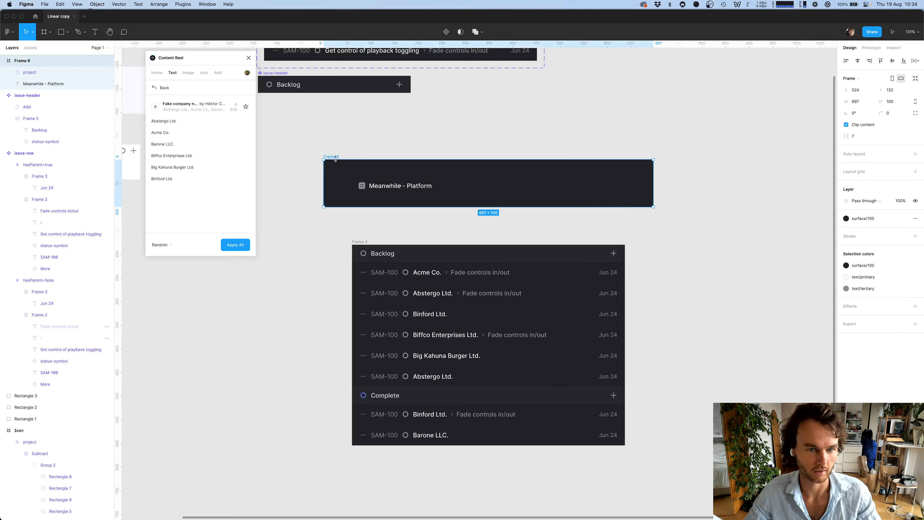
{"action": "key", "text": "shift+a"}
{"action": "key", "text": "super+Tab"}
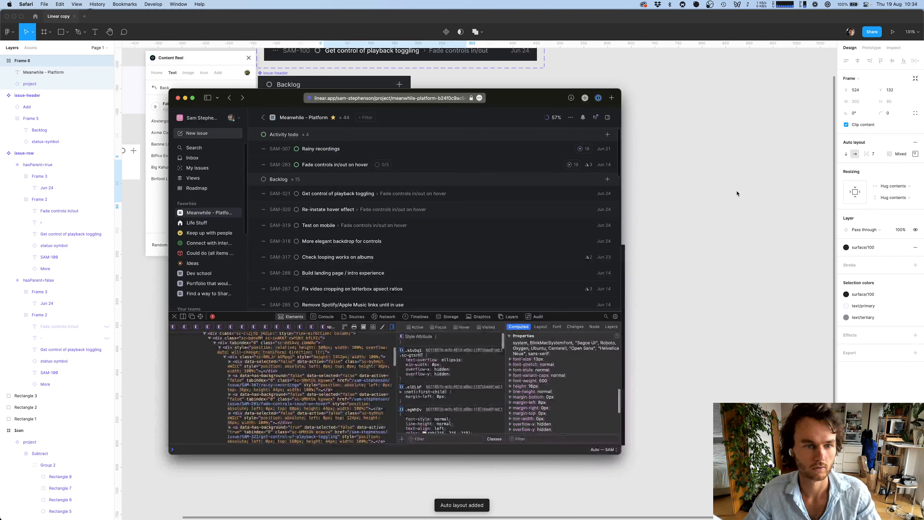
{"action": "key", "text": "super+Tab"}
{"action": "left_click", "coordinate": [877, 153]}
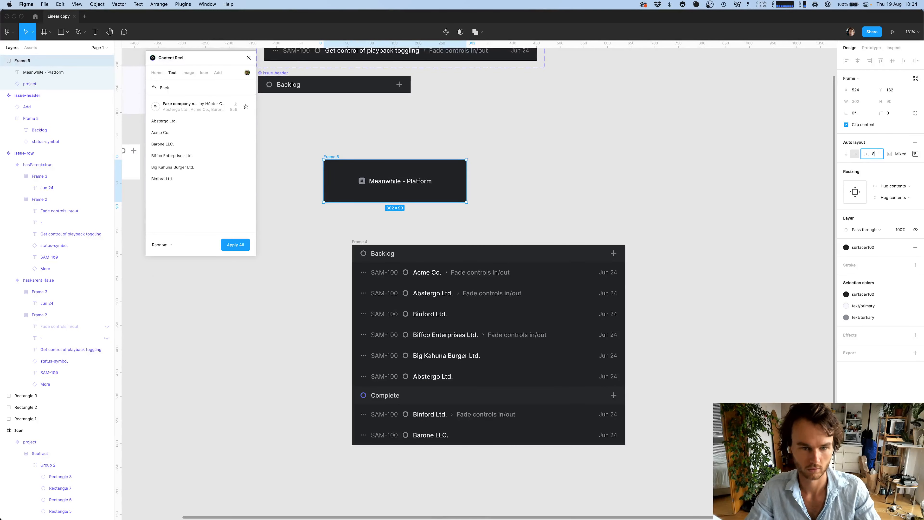
{"action": "key", "text": "Return"}
Move the header frame to X 584, Y 195 above the issue list and set its padding to 16 on all sides
{"action": "key", "text": "super+Tab"}
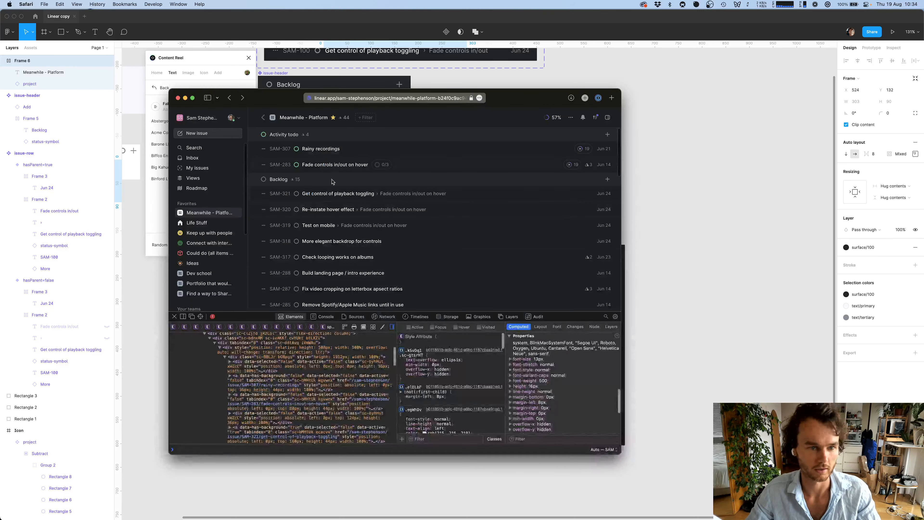
{"action": "key", "text": "super+Tab"}
{"action": "left_click_drag", "start_coordinate": [368, 162], "coordinate": [411, 198]}
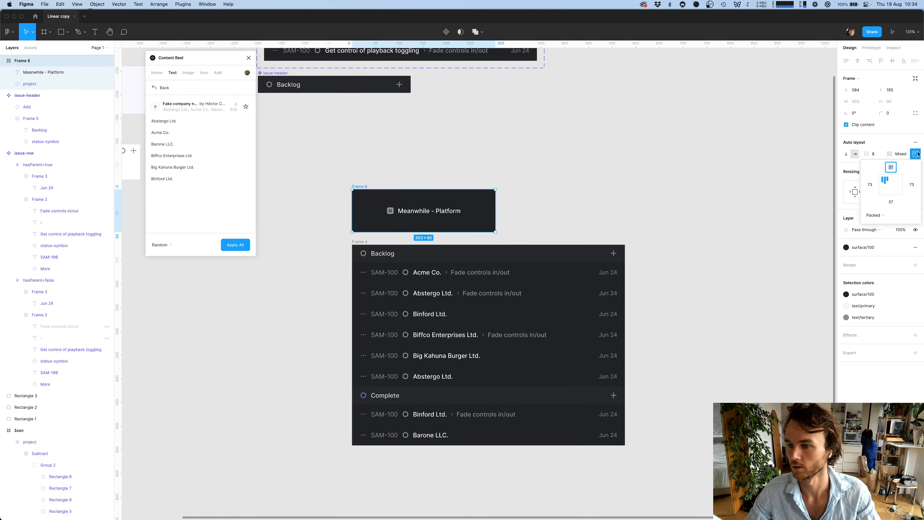
{"action": "left_click", "coordinate": [899, 154]}
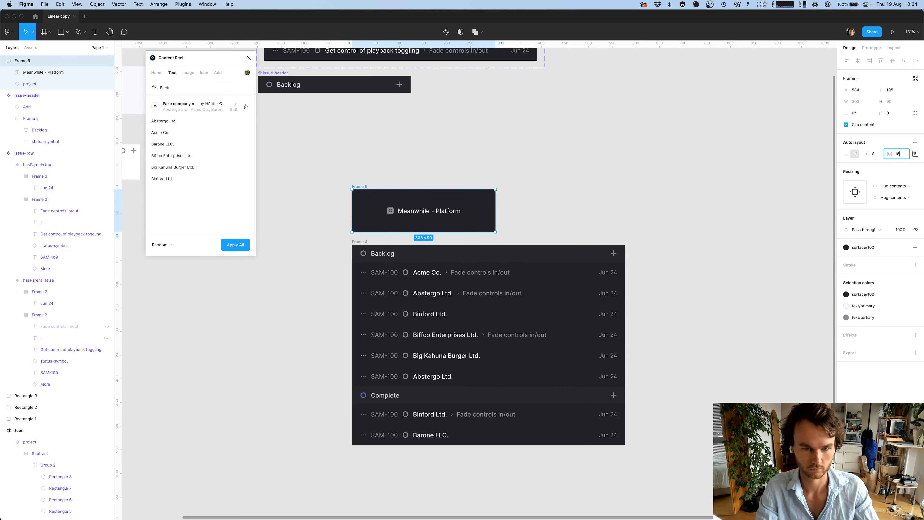
{"action": "type", "text": "16"}
{"action": "key", "text": "Return"}
Inspect the project header element in Safari and set the Figma header's padding to 20 at top and bottom and 16 at the sides
{"action": "key", "text": "super+Tab"}
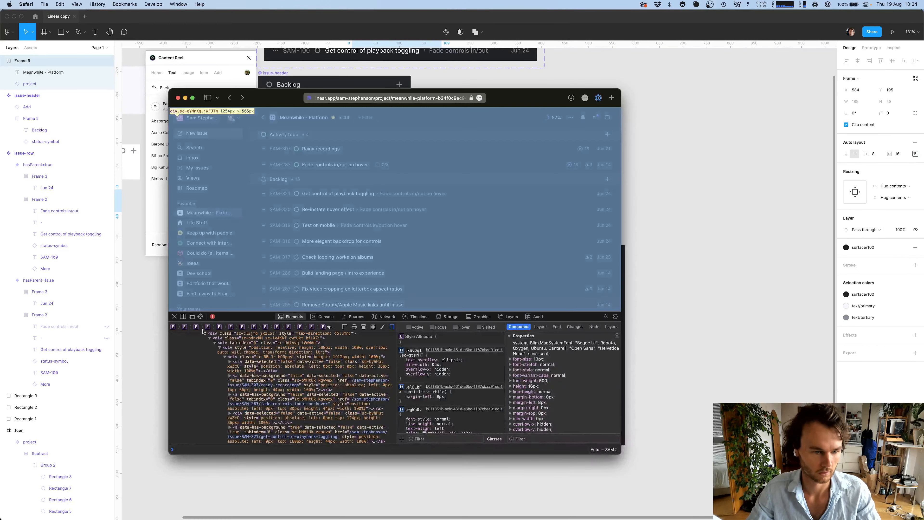
{"action": "left_click", "coordinate": [200, 317]}
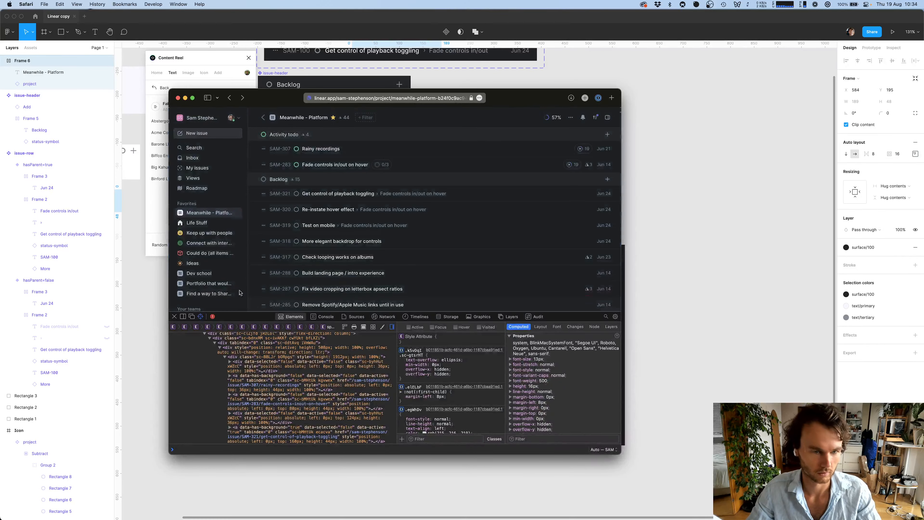
{"action": "left_click", "coordinate": [435, 126]}
{"action": "key", "text": "super+Tab"}
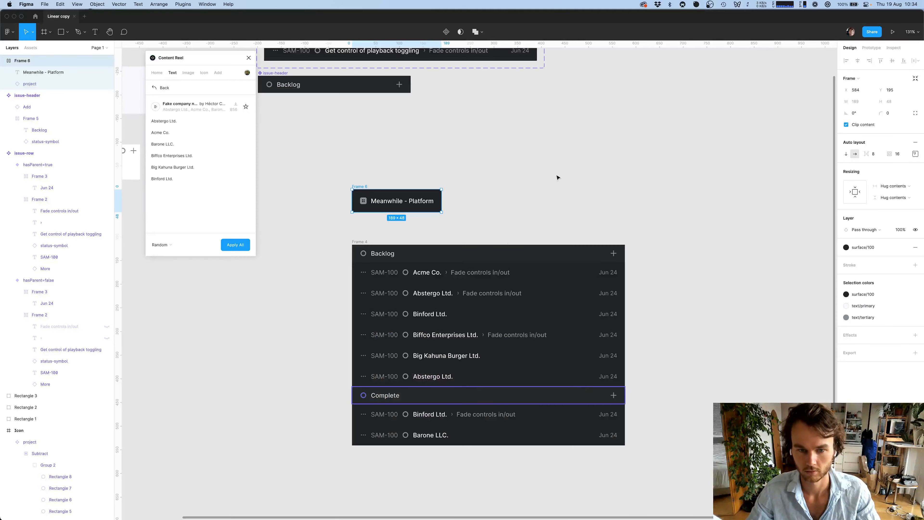
{"action": "left_click", "coordinate": [916, 154]}
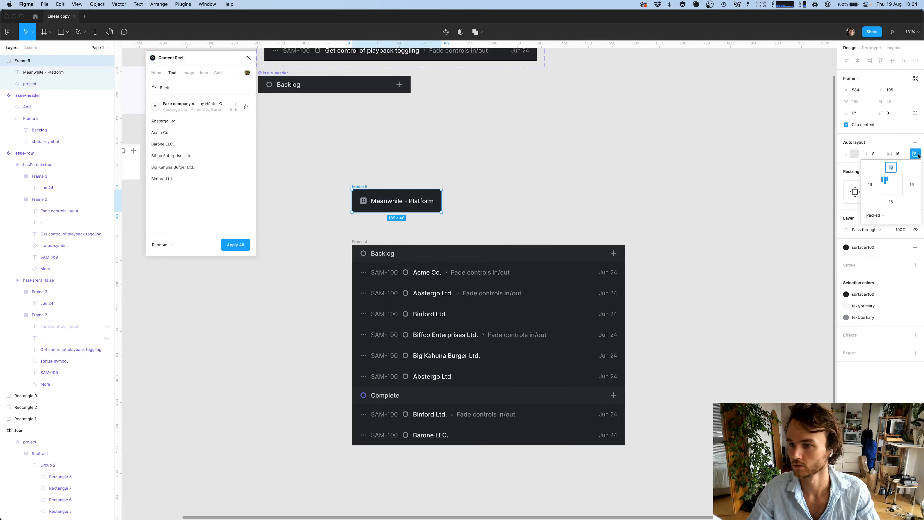
{"action": "type", "text": "20"}
{"action": "key", "text": "Tab"}
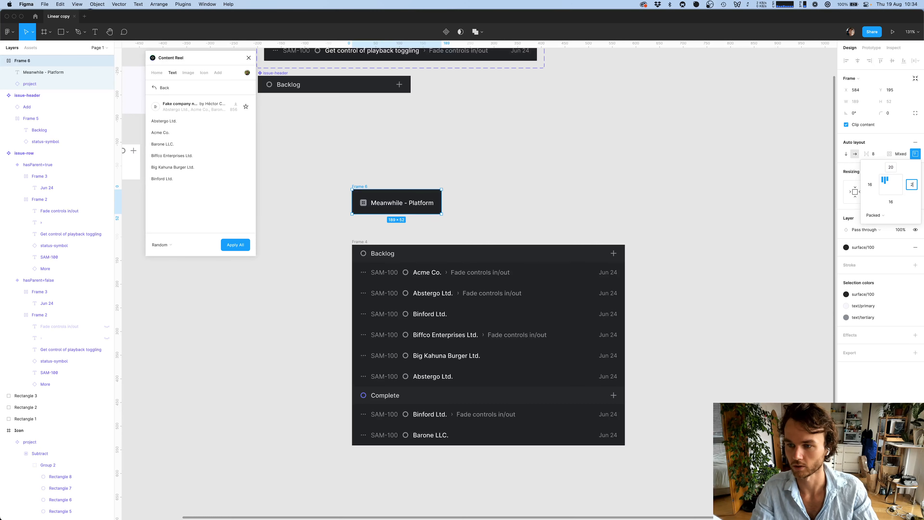
{"action": "type", "text": "16"}
{"action": "key", "text": "Tab"}
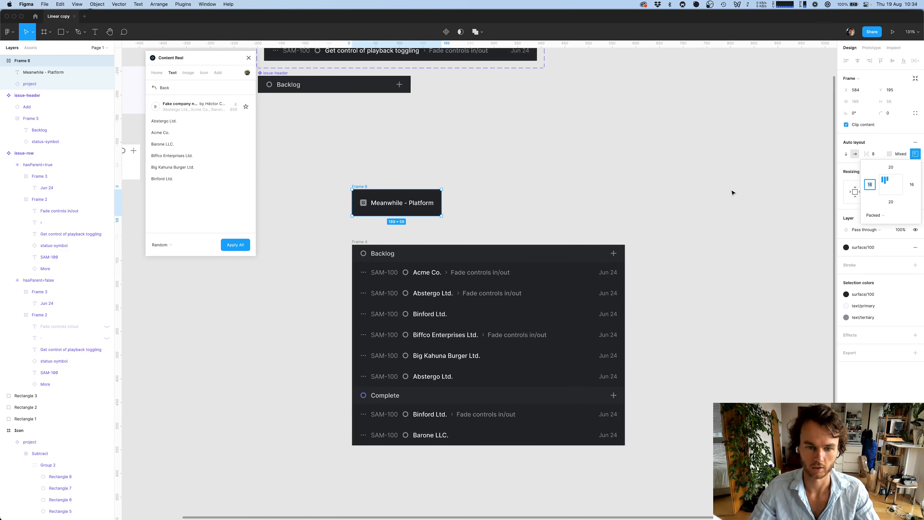
{"action": "left_click", "coordinate": [601, 232]}
Measure the spacing around the Backlog and Meanwhile - Platform titles and compare it with the project header in Safari
{"action": "left_click", "coordinate": [385, 192]}
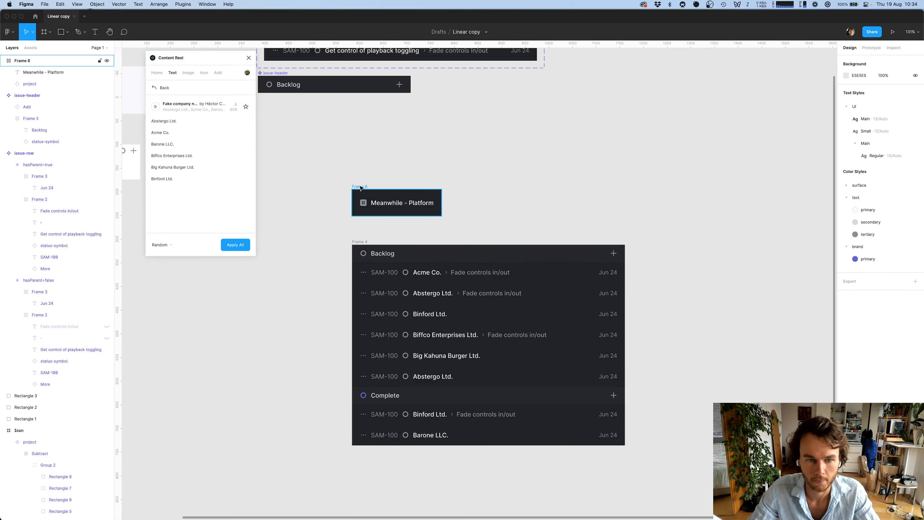
{"action": "left_click", "coordinate": [437, 258]}
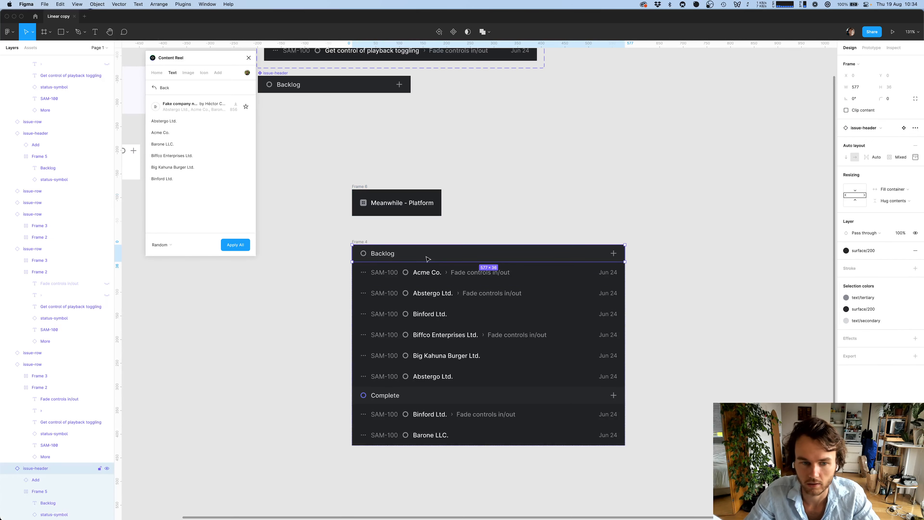
{"action": "left_click", "coordinate": [386, 257], "text": "super"}
{"action": "key", "text": "alt"}
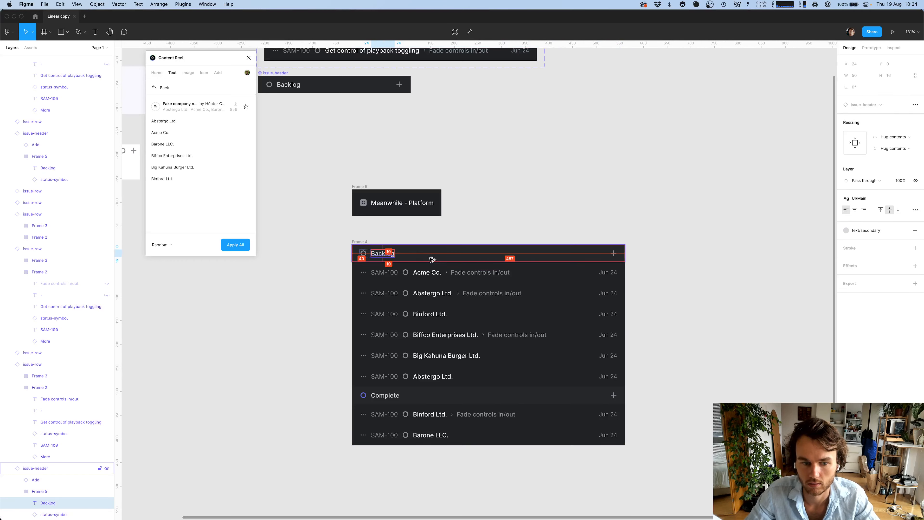
{"action": "left_click", "coordinate": [425, 225]}
{"action": "left_click", "coordinate": [423, 211]}
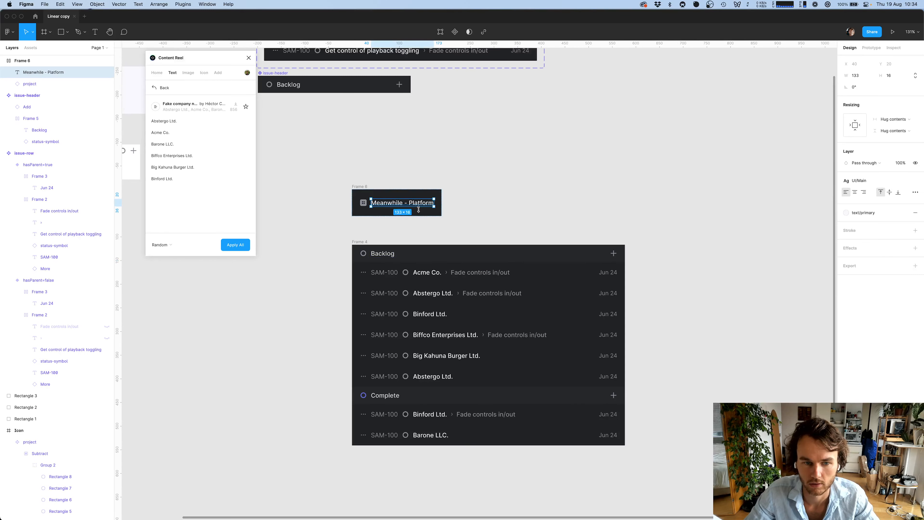
{"action": "key", "text": "alt"}
{"action": "left_click", "coordinate": [524, 236]}
{"action": "key", "text": "super+Tab"}
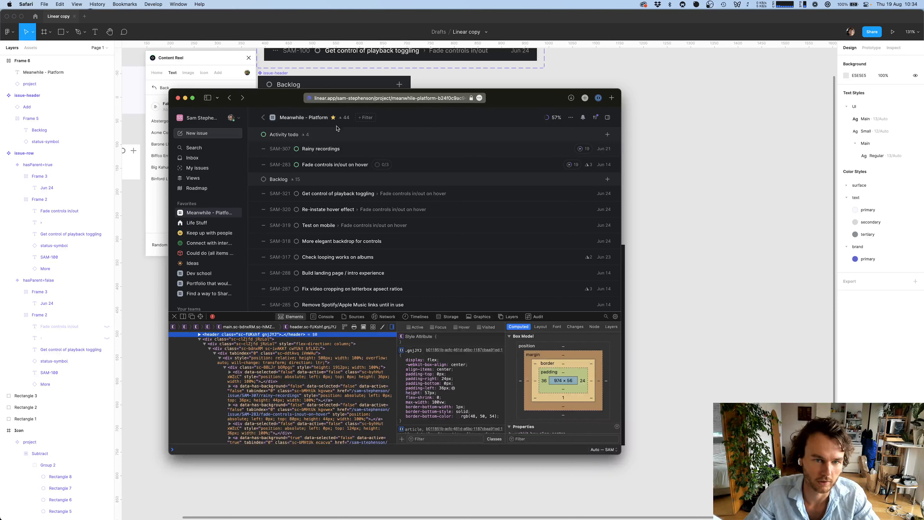
{"action": "left_click", "coordinate": [675, 143]}
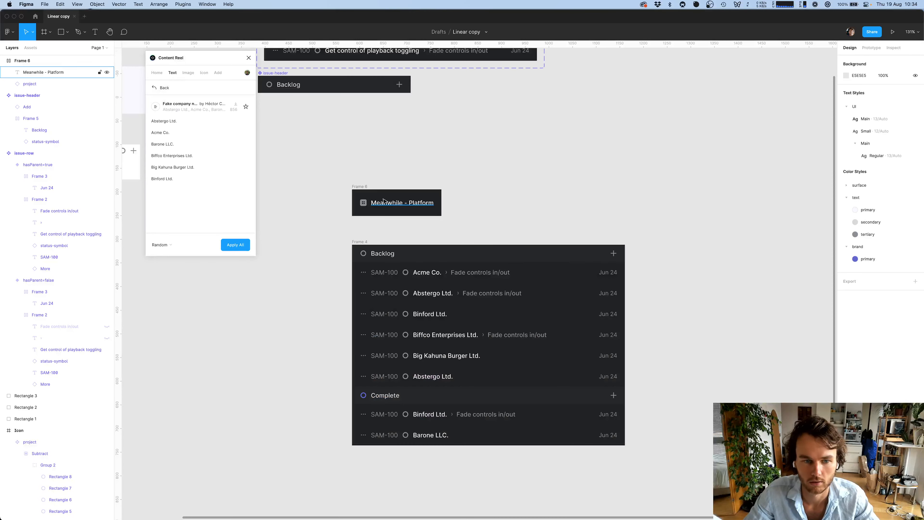
Rename the Meanwhile - Platform frame as Header
{"action": "left_click", "coordinate": [362, 188]}
{"action": "key", "text": "super+r"}
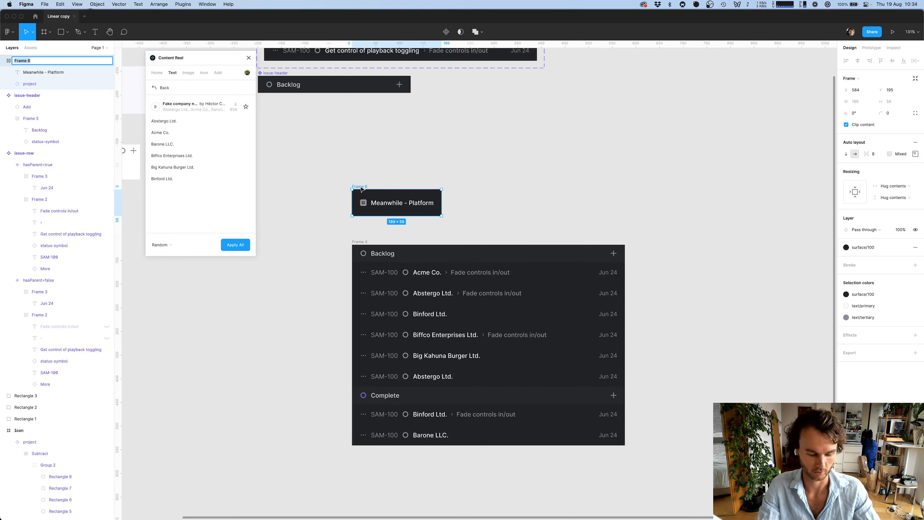
{"action": "type", "text": "Header"}
{"action": "key", "text": "Return"}
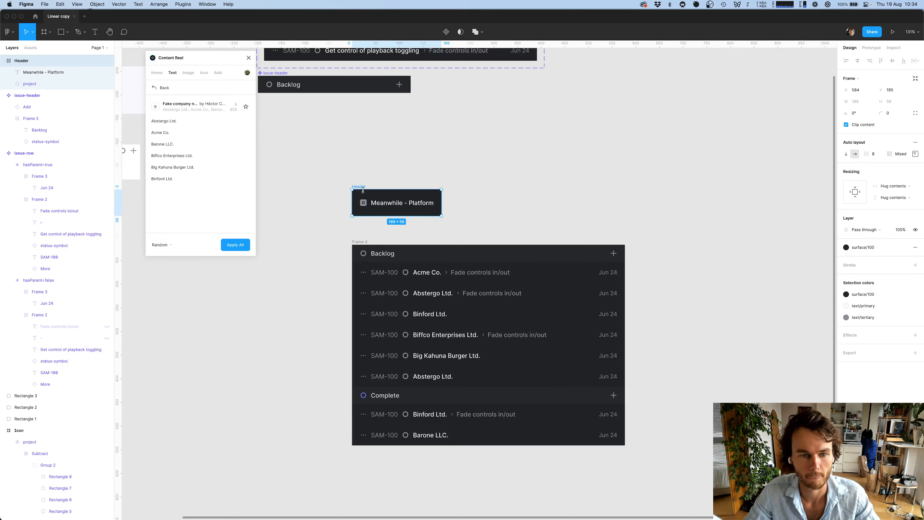
{"action": "key", "text": "super+Tab"}
{"action": "key", "text": "super+Tab"}
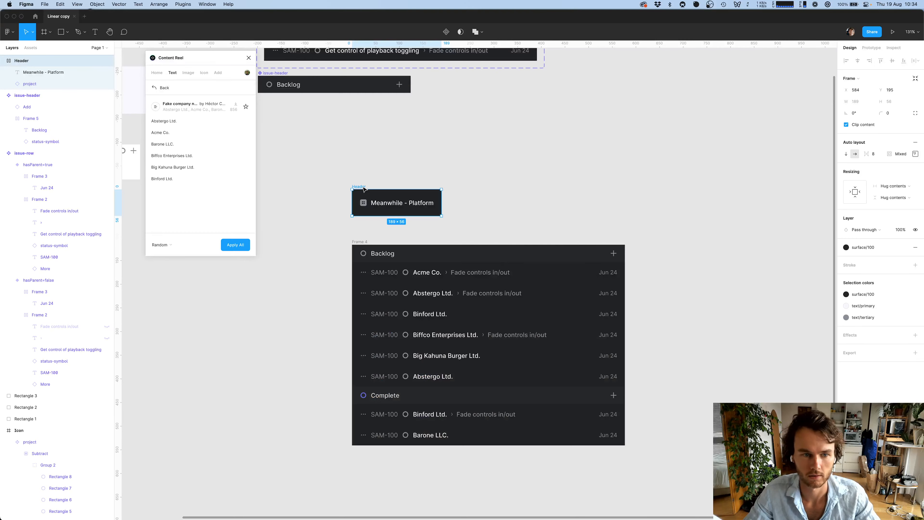
Move the Header frame into the issue list frame and reorder it above the Backlog group at the top of the stack
{"action": "left_click_drag", "start_coordinate": [364, 189], "coordinate": [361, 245]}
{"action": "key", "text": "Up"}
{"action": "key", "text": "Up"}
{"action": "key", "text": "Up"}
{"action": "key", "text": "Up"}
{"action": "key", "text": "Up"}
{"action": "key", "text": "Up"}
{"action": "key", "text": "Up"}
{"action": "key", "text": "Up"}
{"action": "key", "text": "Up"}
{"action": "key", "text": "Up"}
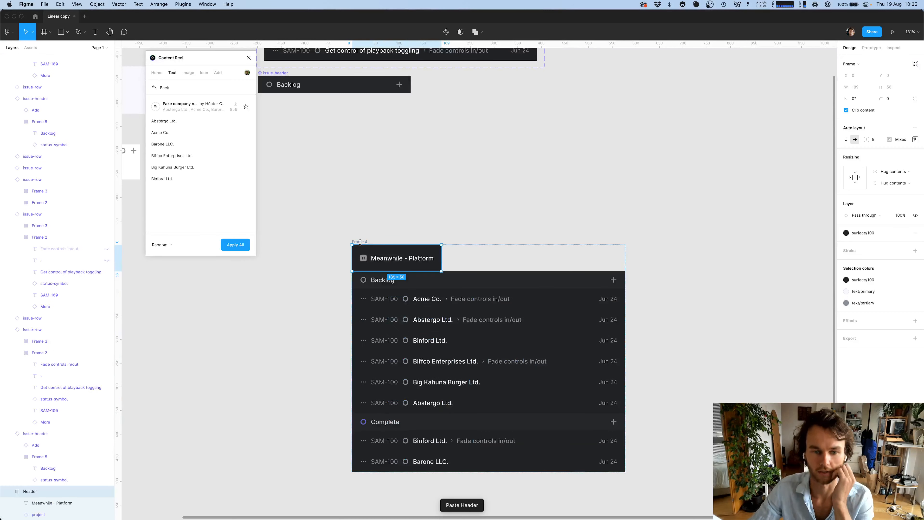
Set the Header frame's horizontal resizing to Fill container
{"action": "left_click", "coordinate": [898, 172]}
{"action": "left_click", "coordinate": [895, 184]}
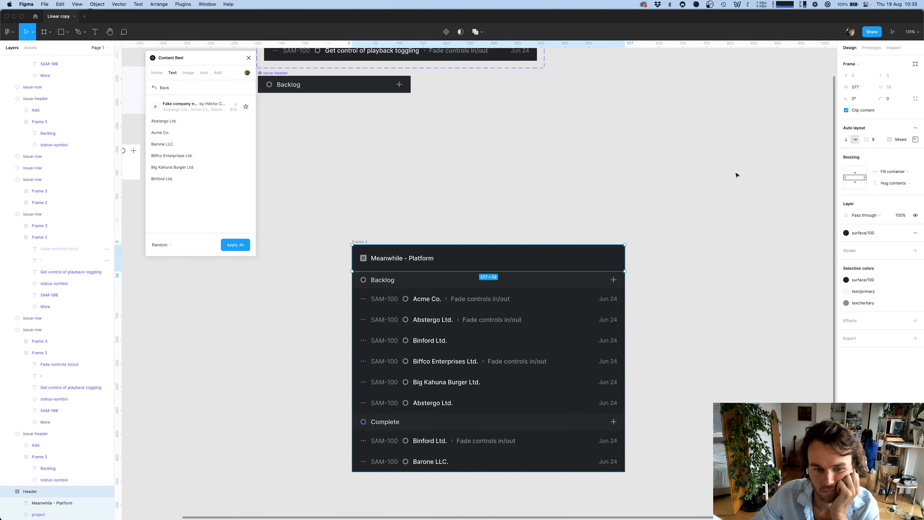
{"action": "left_click", "coordinate": [563, 165]}
Compare the assembled issue list and its header with the Linear project page in Safari
{"action": "scroll", "coordinate": [563, 166], "scroll_direction": "down", "scroll_amount": 3}
{"action": "scroll", "coordinate": [563, 166], "scroll_direction": "left", "scroll_amount": 3}
{"action": "scroll", "coordinate": [563, 166], "scroll_direction": "down", "scroll_amount": 2}
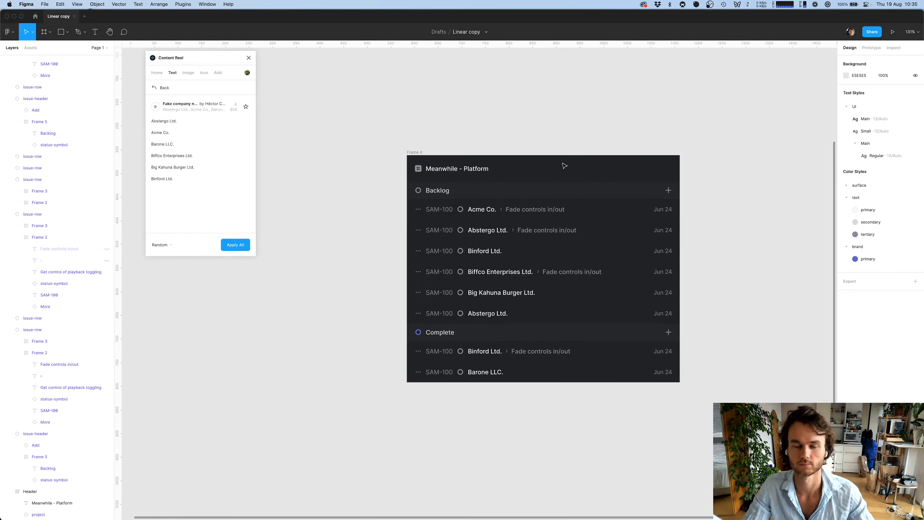
{"action": "key", "text": "super+Tab"}
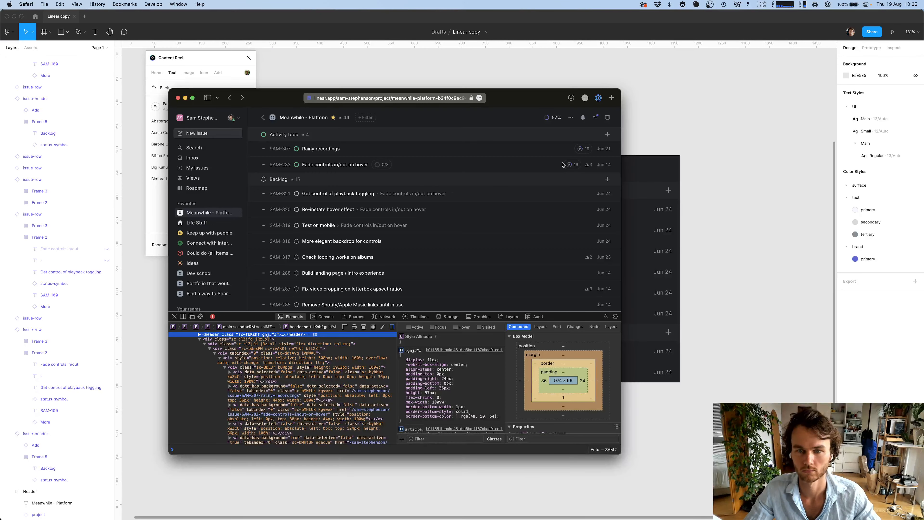
{"action": "key", "text": "super+Tab"}
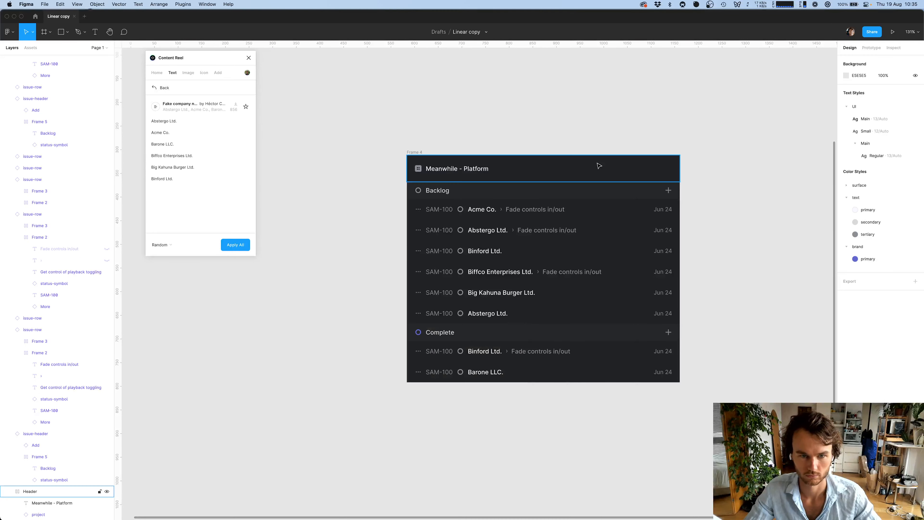
{"action": "scroll", "coordinate": [712, 182], "scroll_direction": "right", "scroll_amount": 2}
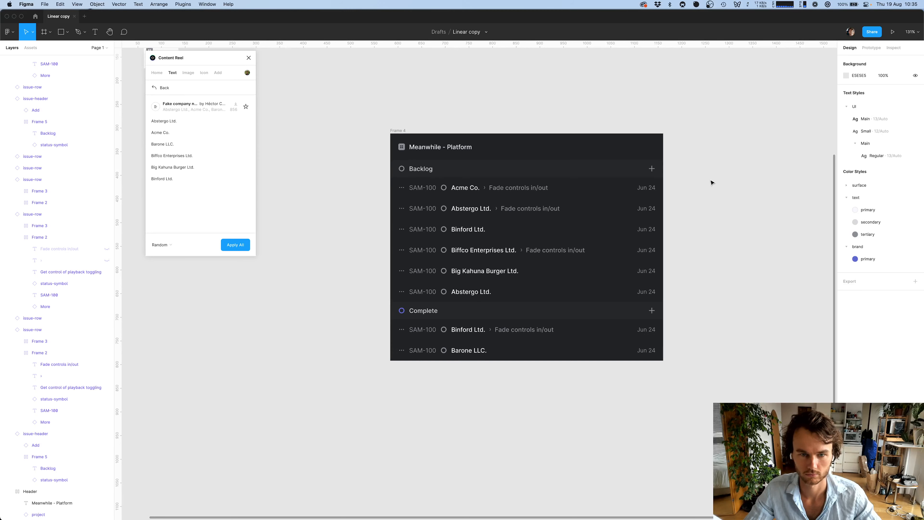
{"action": "key", "text": "super+Tab"}
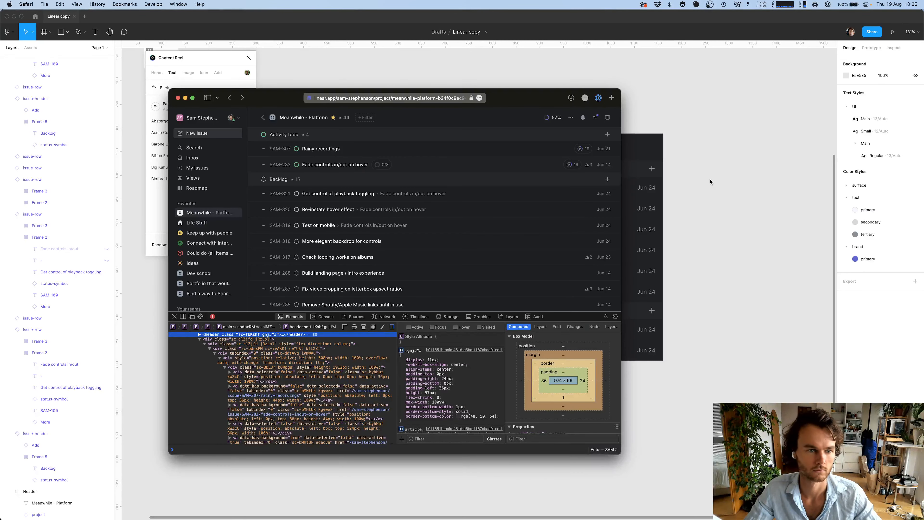
{"action": "key", "text": "super+Tab"}
Check the Linear page's sidebar in Safari and move the issue list frame rightward to about X 815, Y 301 in Figma
{"action": "left_click", "coordinate": [410, 130]}
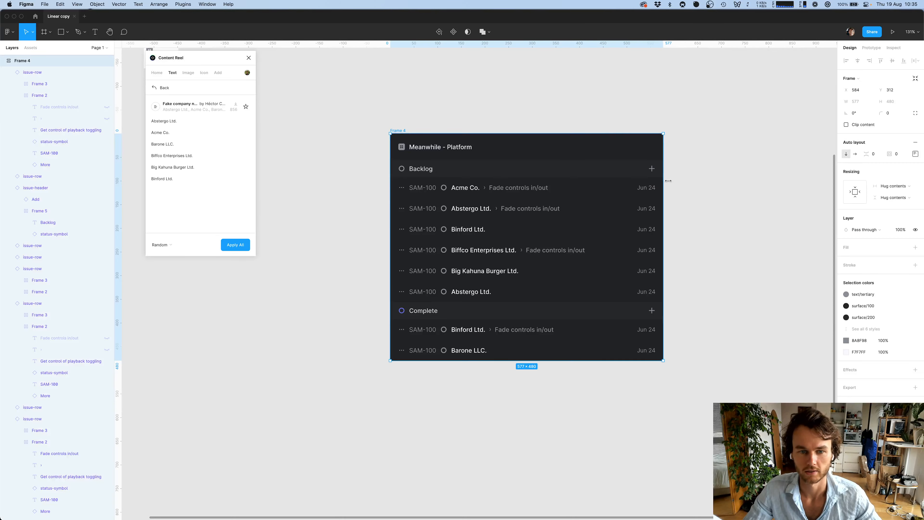
{"action": "key", "text": "super+Tab"}
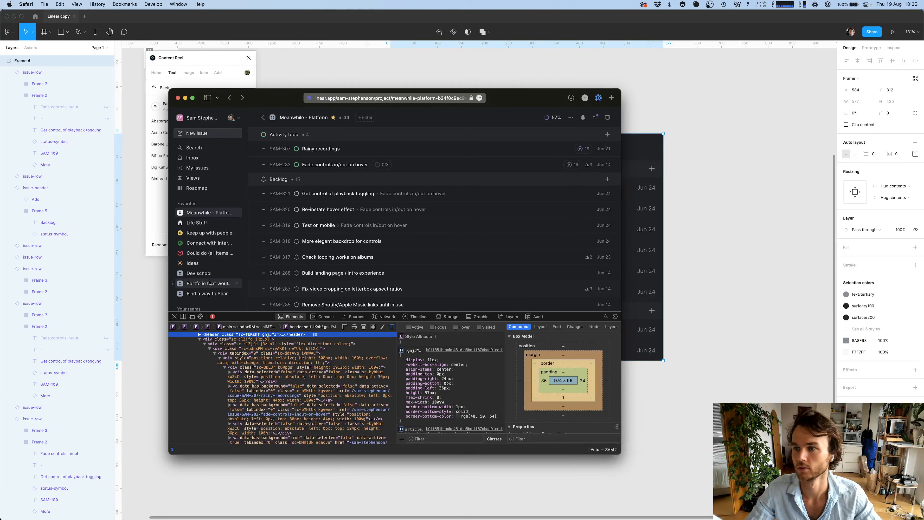
{"action": "key", "text": "super+Tab"}
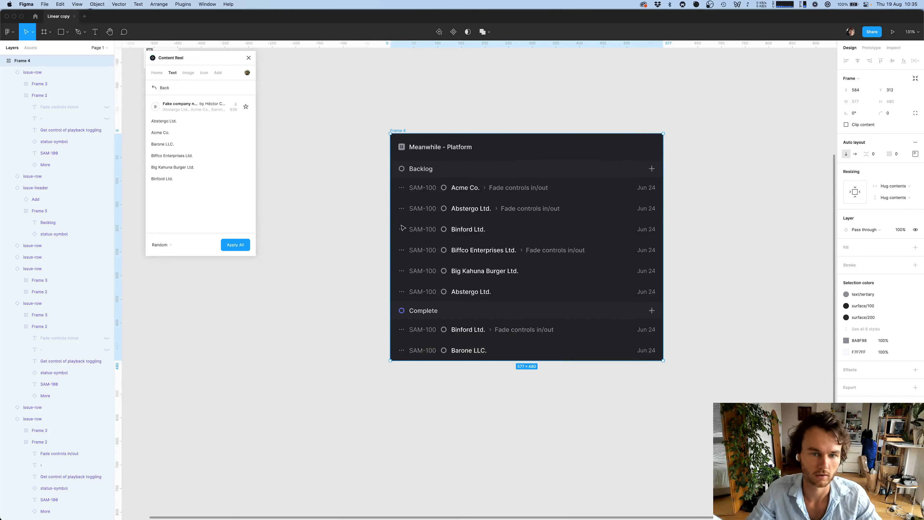
{"action": "scroll", "coordinate": [398, 132], "scroll_direction": "left", "scroll_amount": 5}
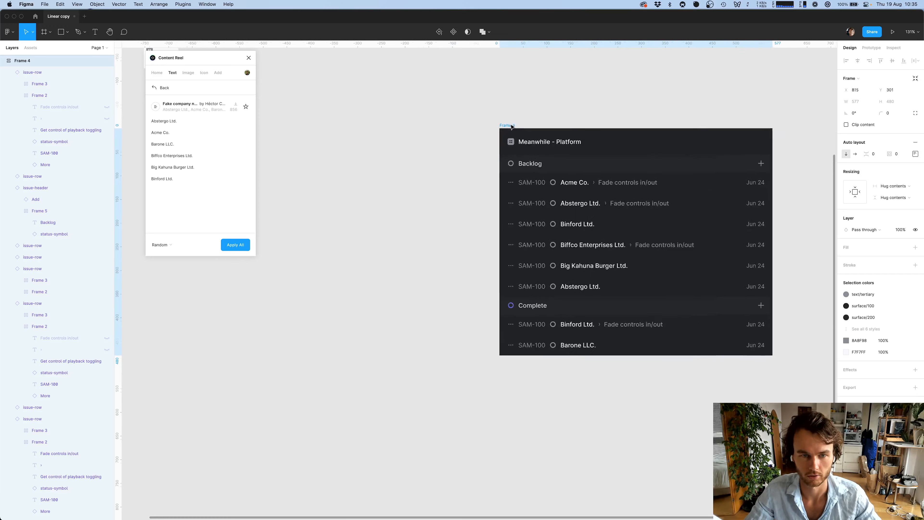
Draw a frame about 211 × 485 to the left of the issue list and fill it with the surface/100 color style
{"action": "key", "text": "f"}
{"action": "mouse_move", "coordinate": [356, 128]}
{"action": "left_mouse_down"}
{"action": "mouse_move", "coordinate": [468, 335]}
{"action": "mouse_move", "coordinate": [455, 362]}
{"action": "left_mouse_up"}
{"action": "left_click", "coordinate": [903, 206]}
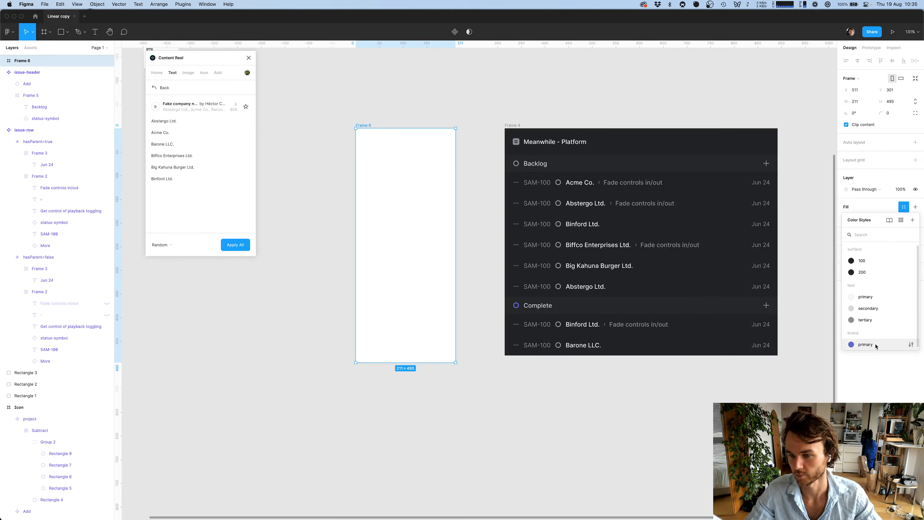
{"action": "left_click", "coordinate": [862, 263]}
{"action": "left_click", "coordinate": [540, 433]}
Compare the new dark frame beside the issue list with the sidebar of the Linear page in Safari
{"action": "key", "text": "super+Tab"}
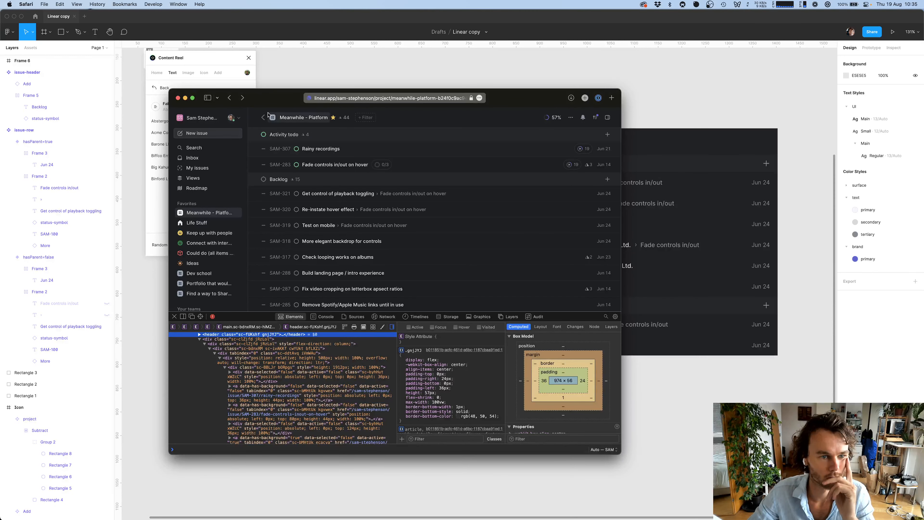
{"action": "key", "text": "super+Tab"}
{"action": "scroll", "coordinate": [323, 132], "scroll_direction": "left", "scroll_amount": 10}
{"action": "scroll", "coordinate": [324, 132], "scroll_direction": "up", "scroll_amount": 5}
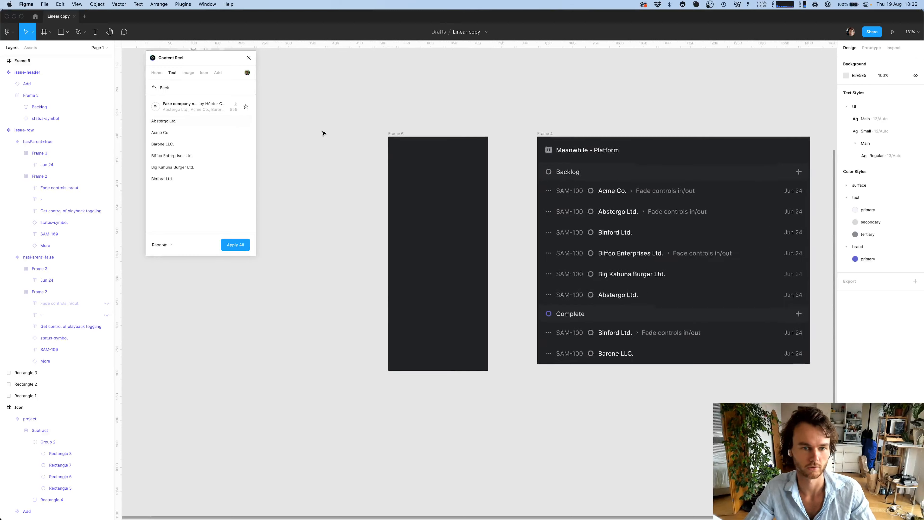
Duplicate the project icon to its right in the Icon frame, make the copy a component, and rename it workspace
{"action": "scroll", "coordinate": [569, 271], "scroll_direction": "up", "scroll_amount": 6}
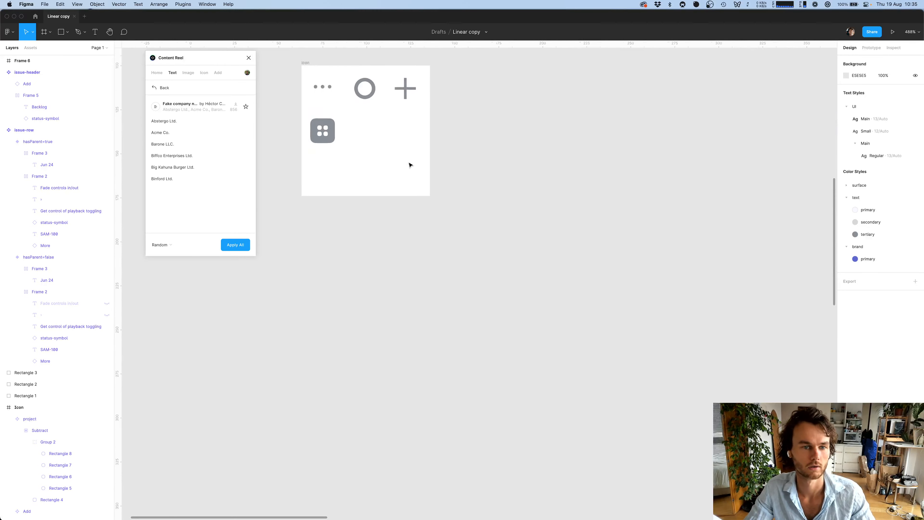
{"action": "scroll", "coordinate": [410, 166], "scroll_direction": "up", "scroll_amount": 5}
{"action": "scroll", "coordinate": [484, 226], "scroll_direction": "up", "scroll_amount": 4}
{"action": "left_click", "coordinate": [378, 294]}
{"action": "left_click_drag", "start_coordinate": [378, 295], "coordinate": [455, 289]}
{"action": "scroll", "coordinate": [448, 319], "scroll_direction": "up", "scroll_amount": 5}
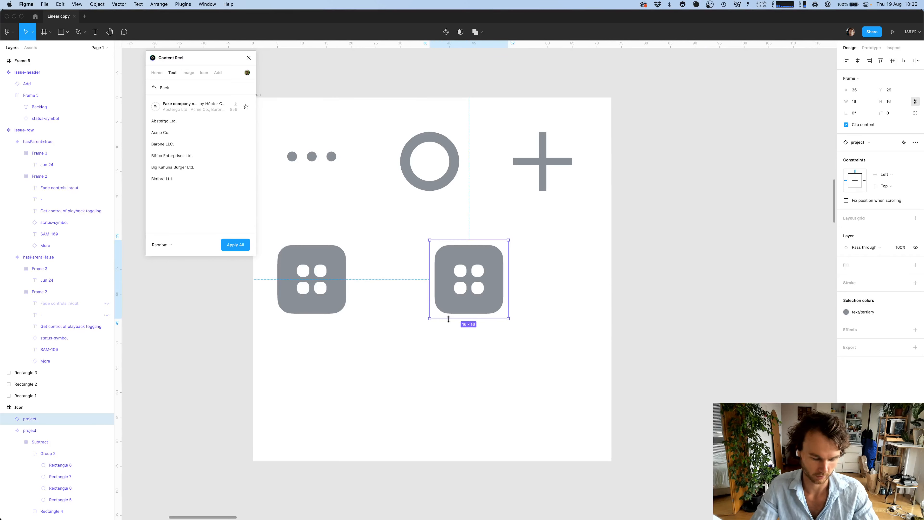
{"action": "key", "text": "super+alt+k"}
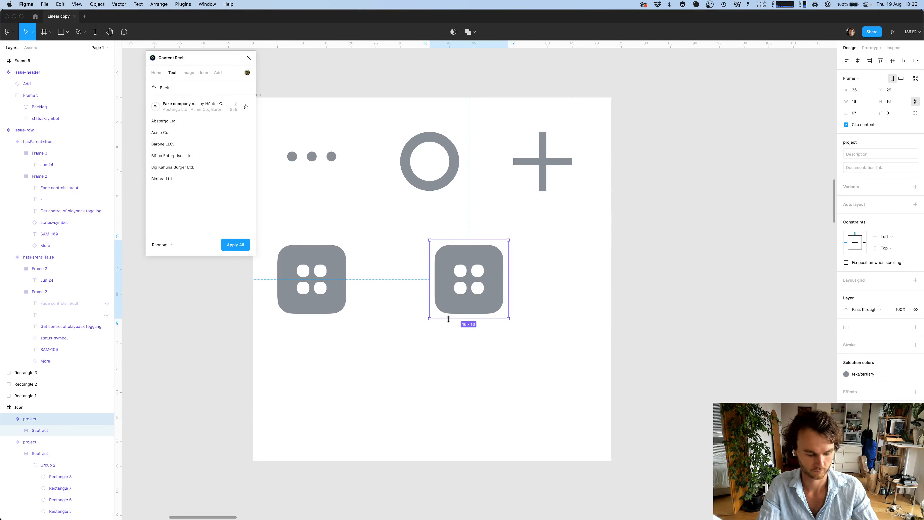
{"action": "key", "text": "super+r"}
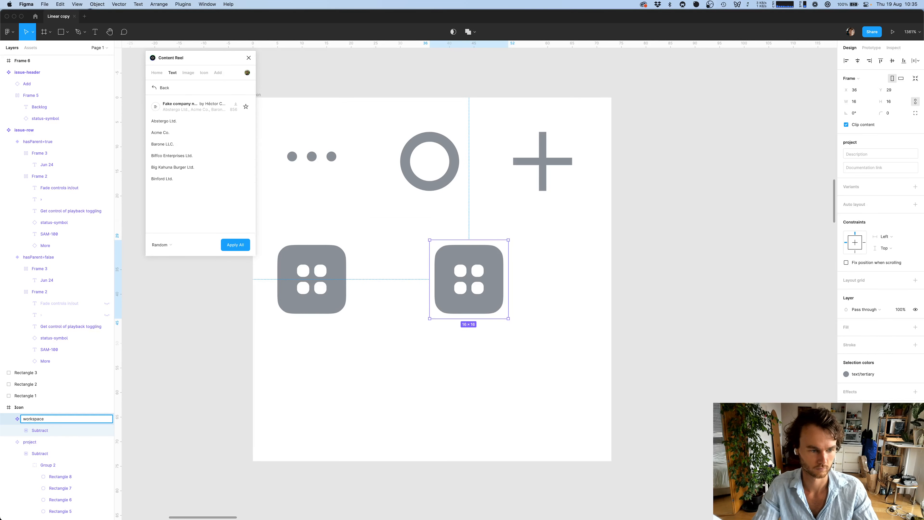
{"action": "key", "text": "Return"}
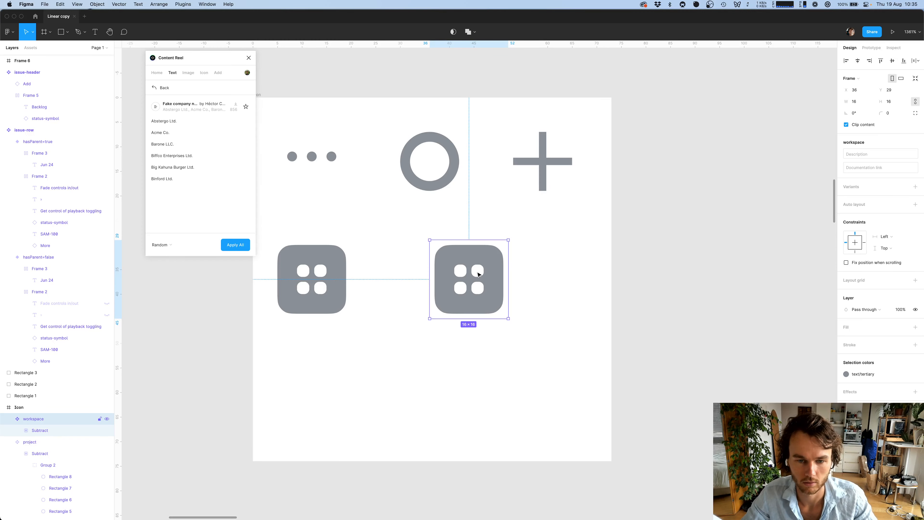
Delete the group of four small rounded squares from the workspace icon's Subtract shape
{"action": "double_click", "coordinate": [472, 279]}
{"action": "key", "text": "Escape"}
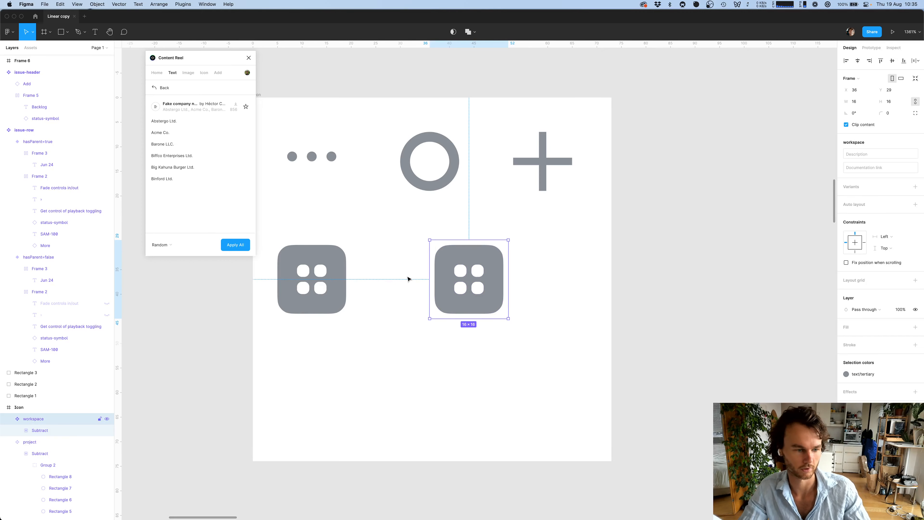
{"action": "left_click", "coordinate": [17, 430]}
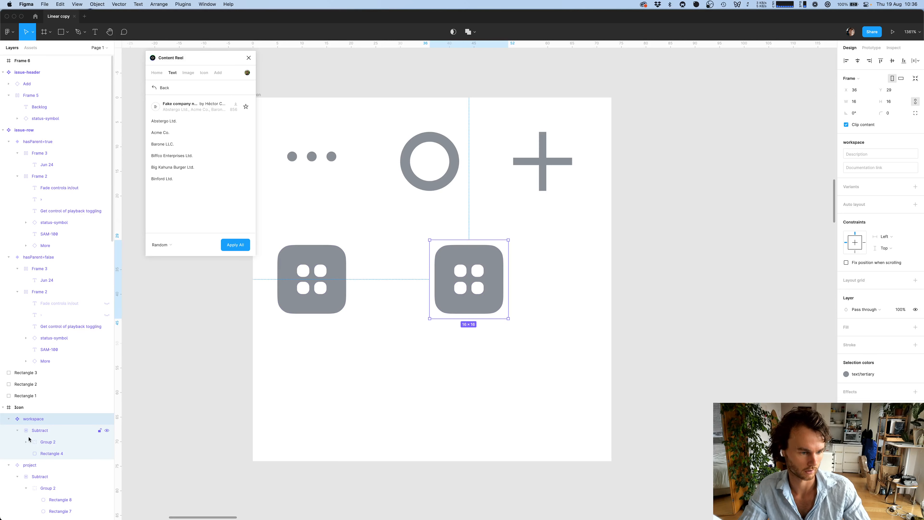
{"action": "left_click", "coordinate": [34, 441]}
{"action": "key", "text": "Delete"}
Add the text "SS" in white inside the workspace icon and move it to X 0, Y 0
{"action": "key", "text": "t"}
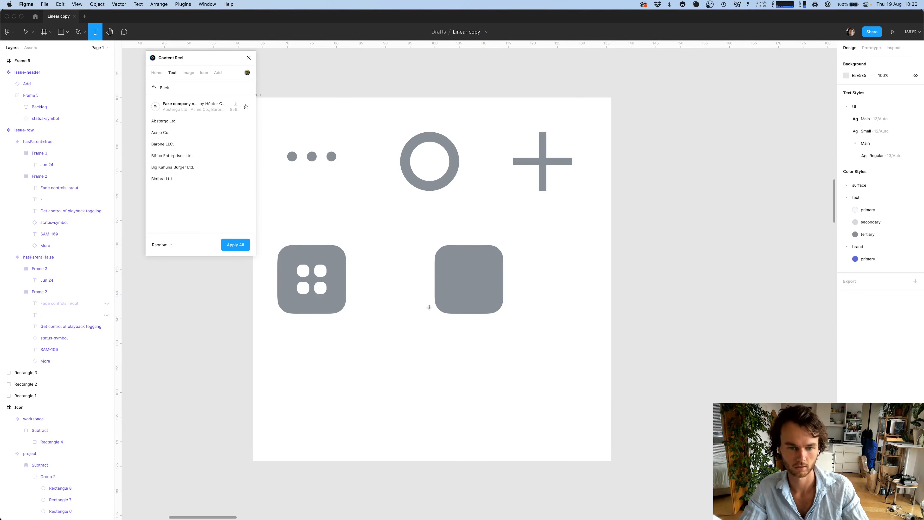
{"action": "left_click", "coordinate": [460, 296]}
{"action": "type", "text": "SS"}
{"action": "key", "text": "Escape"}
{"action": "key", "text": "Escape"}
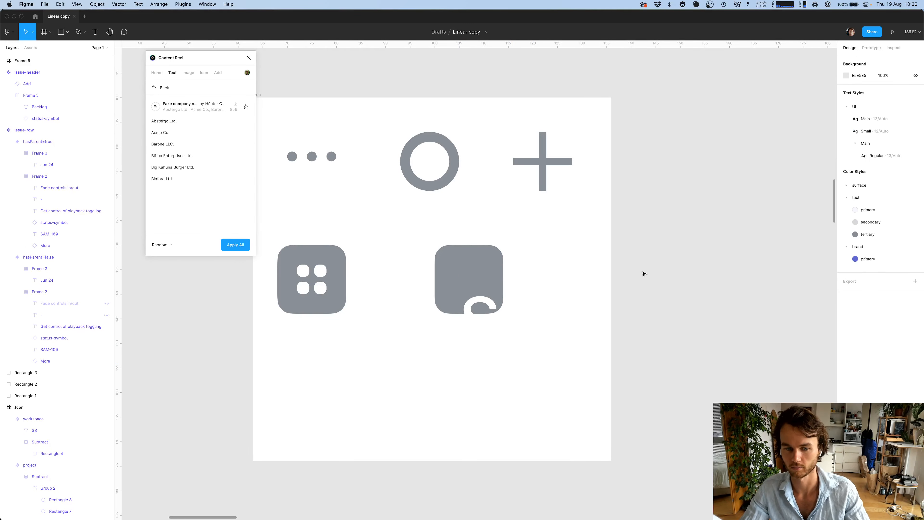
{"action": "left_click_drag", "start_coordinate": [488, 308], "coordinate": [448, 263]}
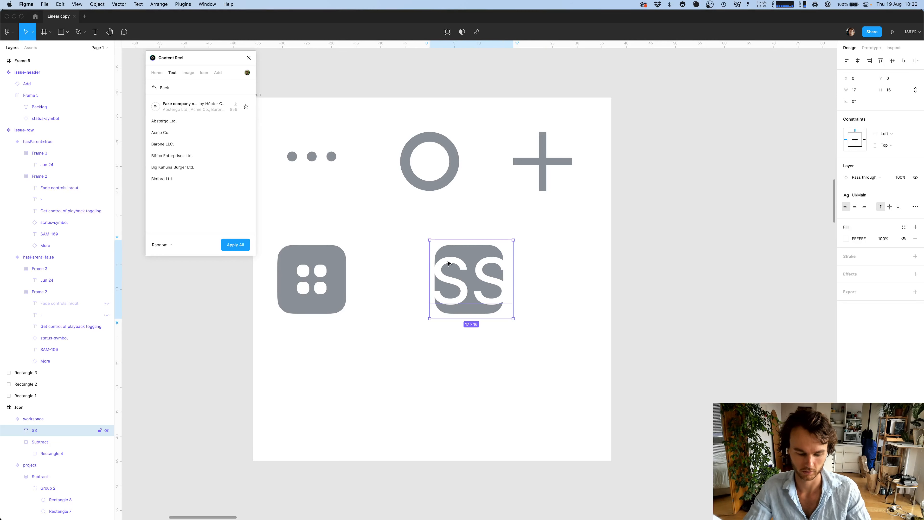
Reduce the SS text to size 7 and move it to X 3, Y 3 within the workspace icon
{"action": "key", "text": "super+shift+comma"}
{"action": "key", "text": "super+shift+comma"}
{"action": "key", "text": "super+shift+comma"}
{"action": "key", "text": "super+shift+comma"}
{"action": "key", "text": "super+shift+comma"}
{"action": "key", "text": "super+shift+comma"}
{"action": "key", "text": "Right"}
{"action": "key", "text": "Right"}
{"action": "key", "text": "Down"}
{"action": "key", "text": "Down"}
{"action": "key", "text": "Down"}
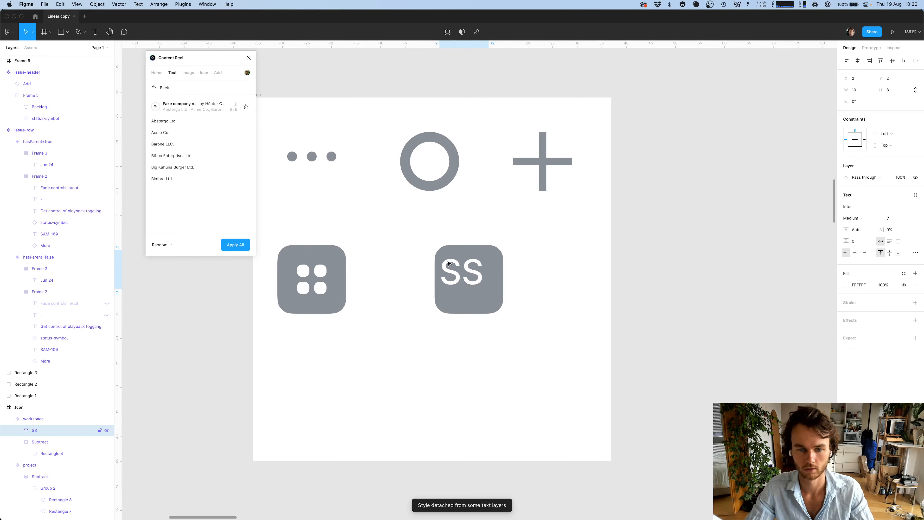
{"action": "key", "text": "Right"}
{"action": "key", "text": "Right"}
{"action": "key", "text": "Left"}
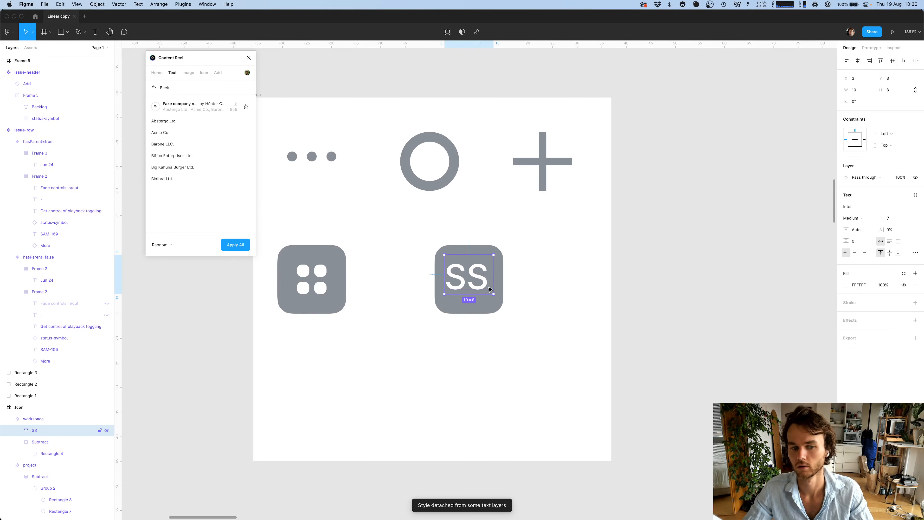
Align the SS text and the icon's rounded background on their vertical centers
{"action": "left_click", "coordinate": [491, 303], "text": "shift"}
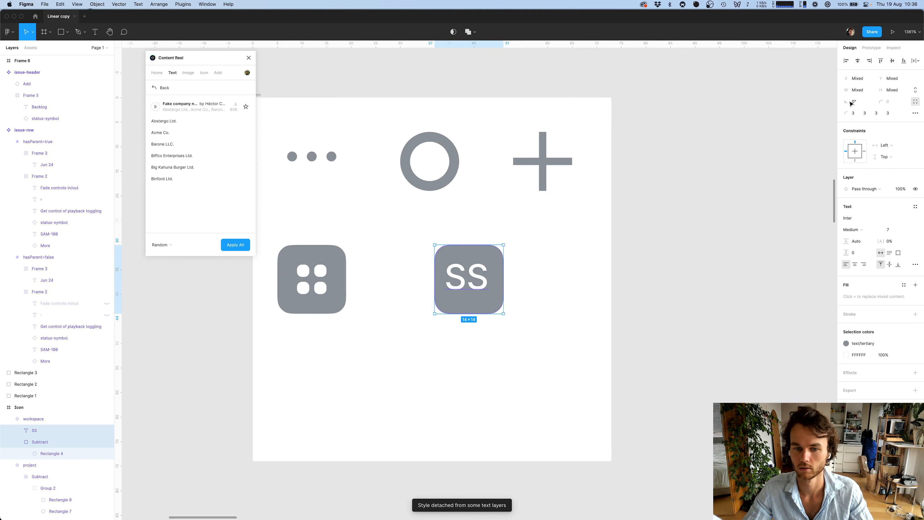
{"action": "left_click", "coordinate": [892, 65]}
{"action": "left_click", "coordinate": [598, 313]}
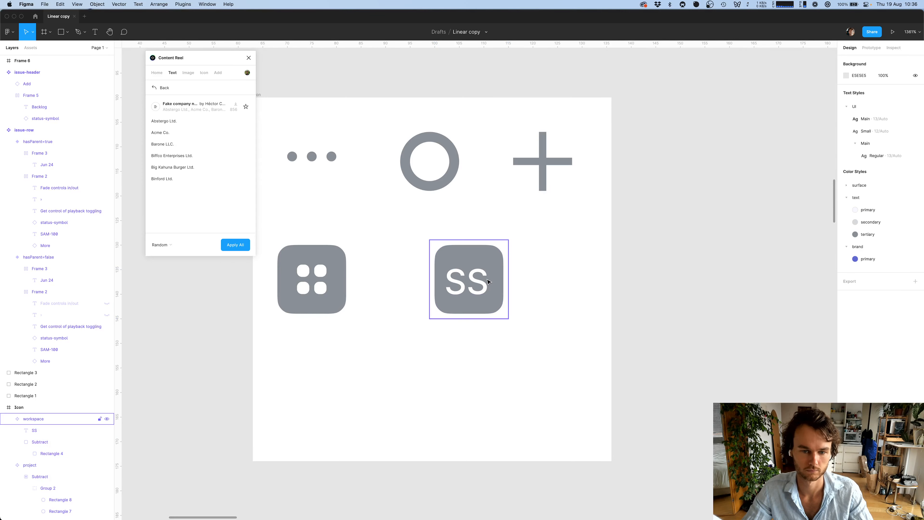
Increase the SS text to size 8 and check its spacing within the rounded background
{"action": "double_click", "coordinate": [488, 285]}
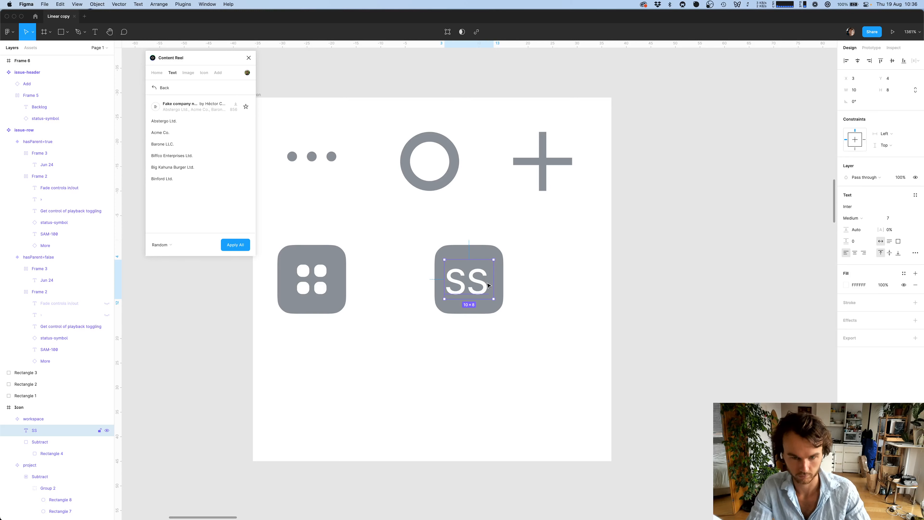
{"action": "key", "text": "super+shift+period"}
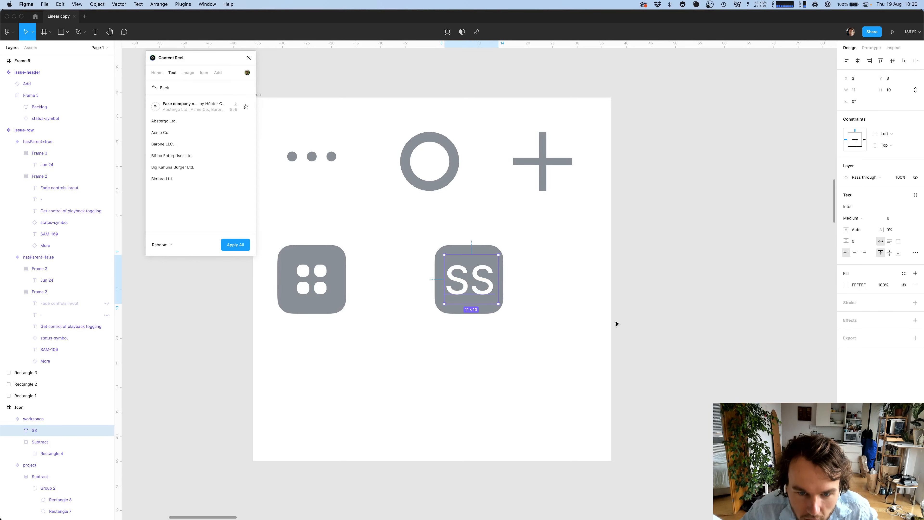
{"action": "left_click", "coordinate": [616, 322]}
{"action": "left_click", "coordinate": [488, 286], "text": "super"}
{"action": "key", "text": "alt"}
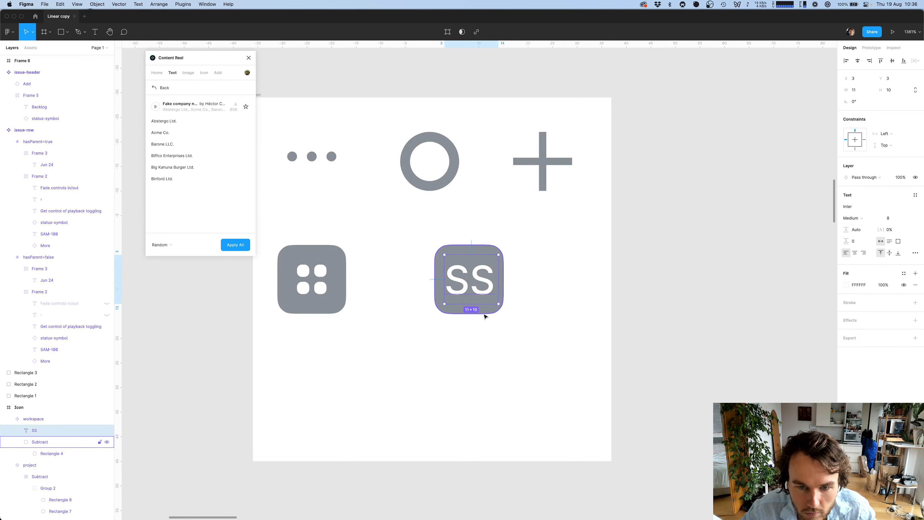
Set the SS text's X position to 2.5 and center-align the text, checking its spacing
{"action": "left_click", "coordinate": [855, 83]}
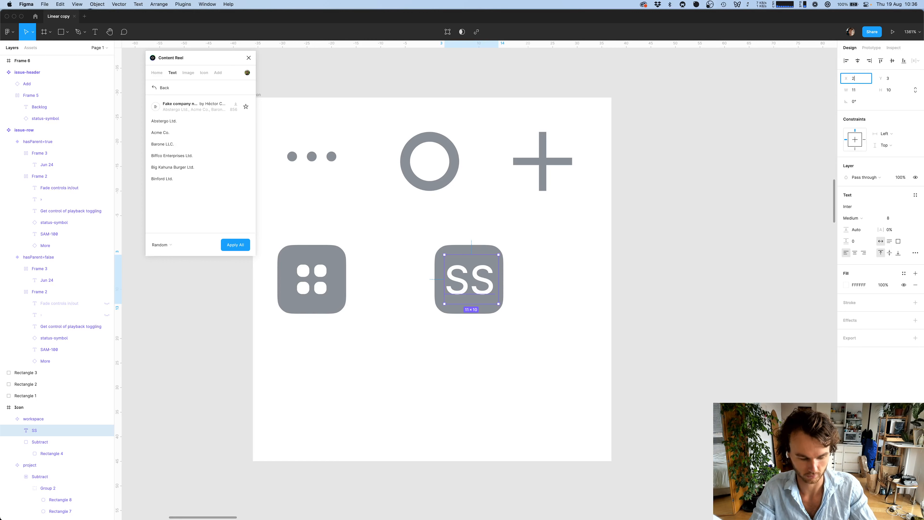
{"action": "key", "text": "Return"}
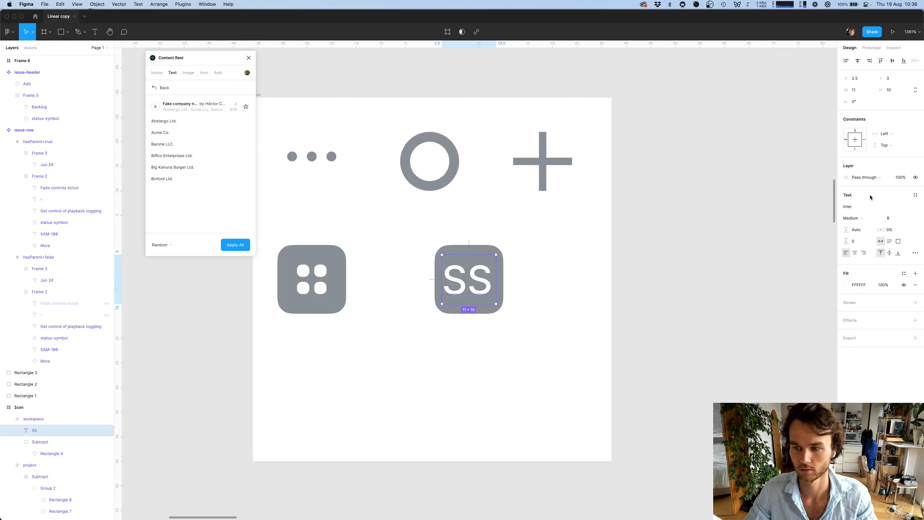
{"action": "left_click", "coordinate": [858, 253]}
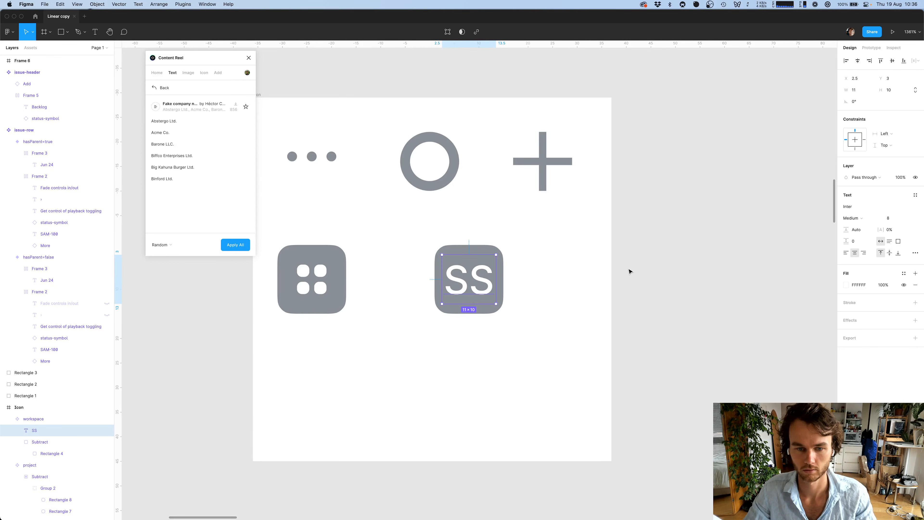
{"action": "key", "text": "alt"}
{"action": "left_click", "coordinate": [579, 299]}
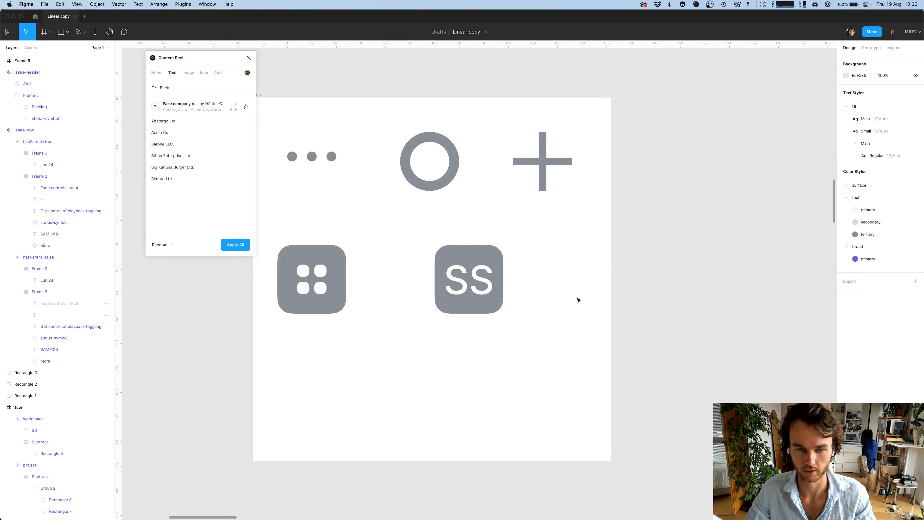
Compare the SS text in the workspace icon with the workspace logo on the Linear page in Safari
{"action": "double_click", "coordinate": [481, 284]}
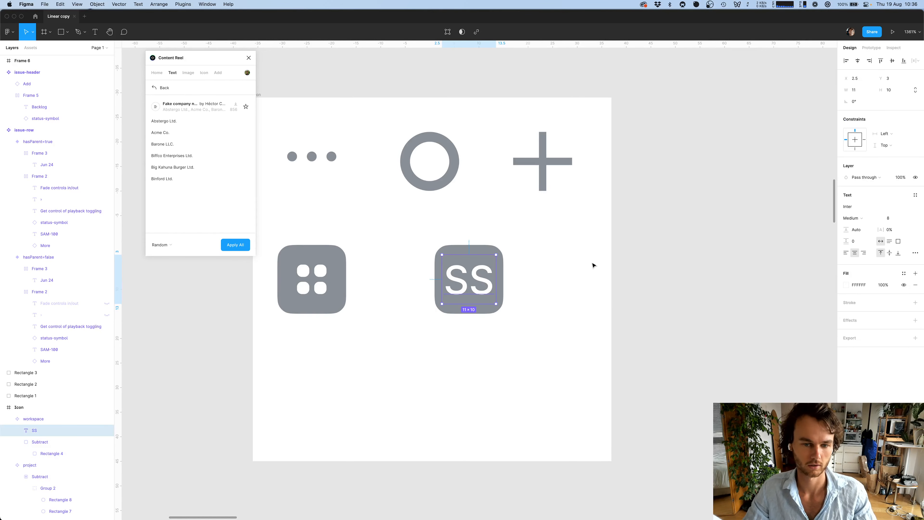
{"action": "key", "text": "super+Tab"}
{"action": "key", "text": "super+Tab"}
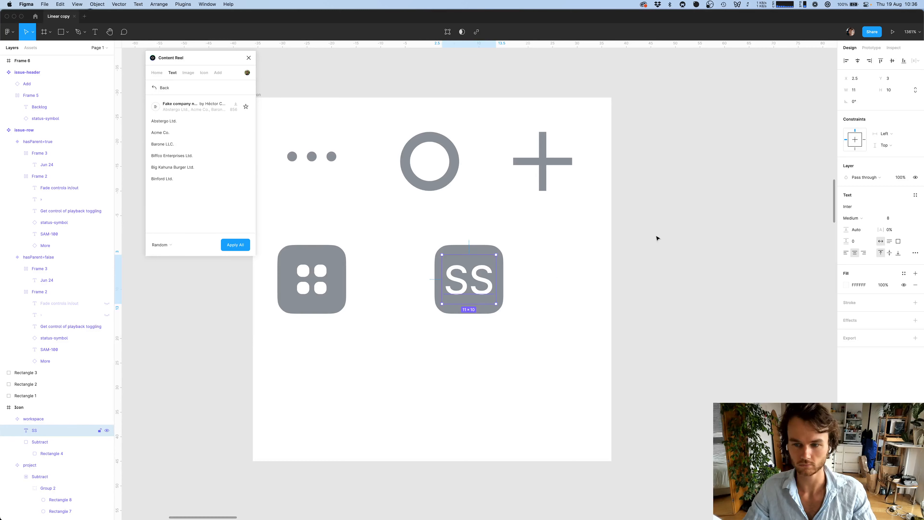
{"action": "key", "text": "super+Tab"}
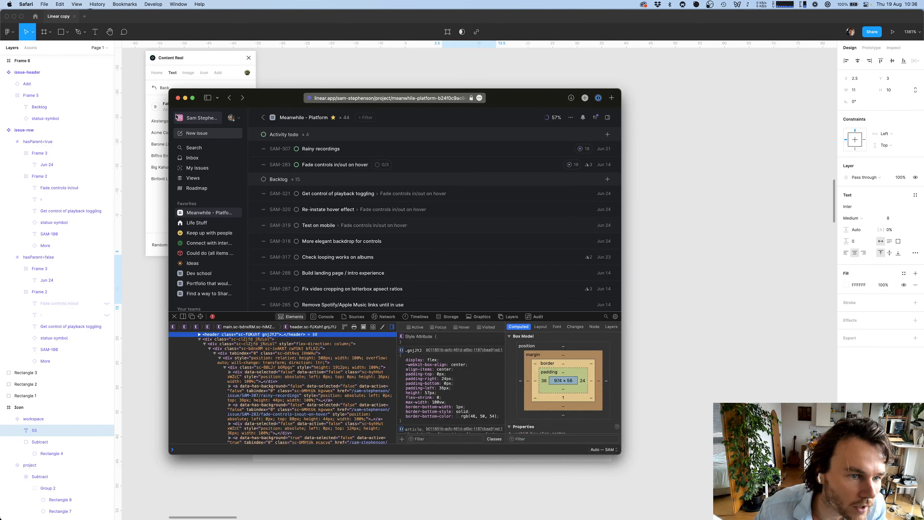
{"action": "key", "text": "super+Tab"}
Detach the color style from the workspace icon's background and set its fill to the teal 73C8B8
{"action": "left_click", "coordinate": [473, 250]}
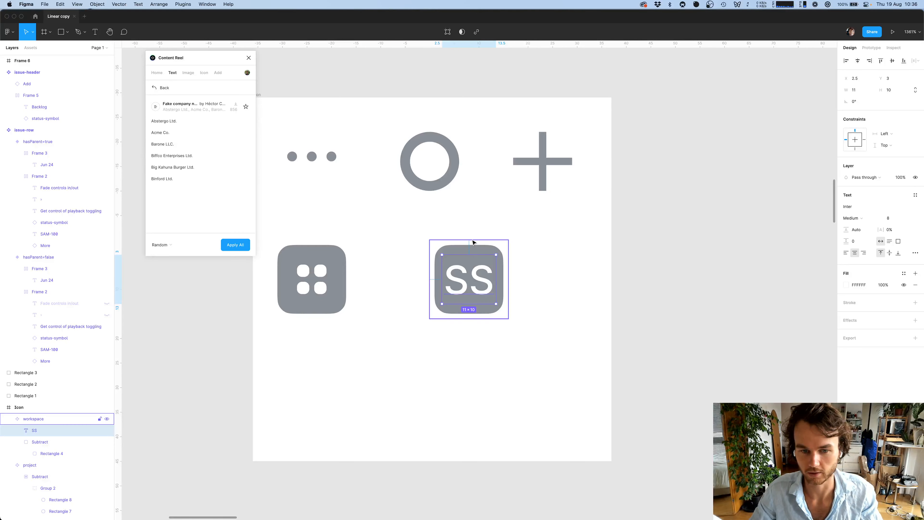
{"action": "double_click", "coordinate": [472, 250]}
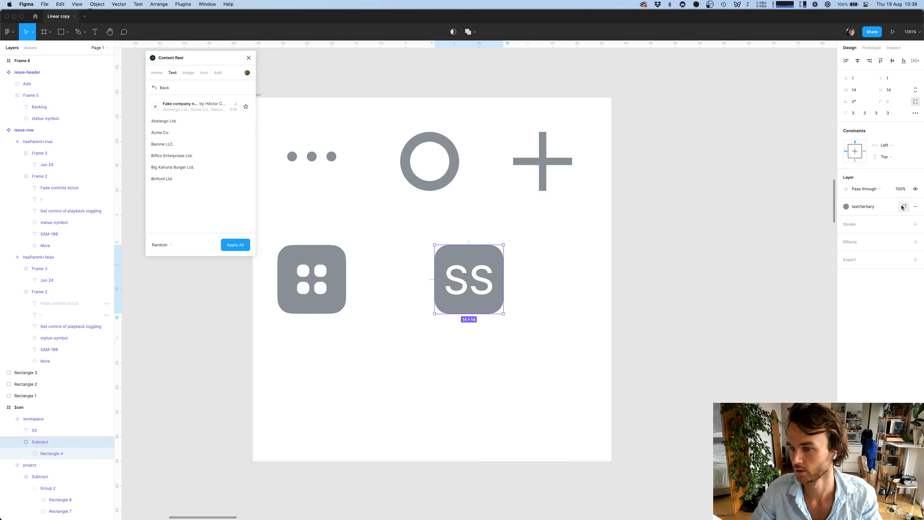
{"action": "left_click", "coordinate": [843, 219]}
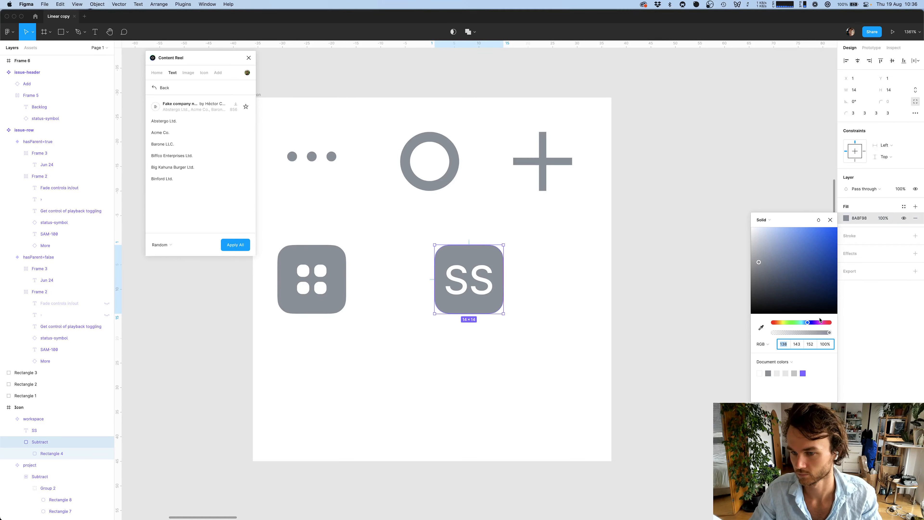
{"action": "mouse_move", "coordinate": [808, 322]}
{"action": "left_mouse_down"}
{"action": "mouse_move", "coordinate": [817, 322]}
{"action": "mouse_move", "coordinate": [794, 323]}
{"action": "left_mouse_up"}
{"action": "left_click_drag", "start_coordinate": [805, 247], "coordinate": [789, 250]}
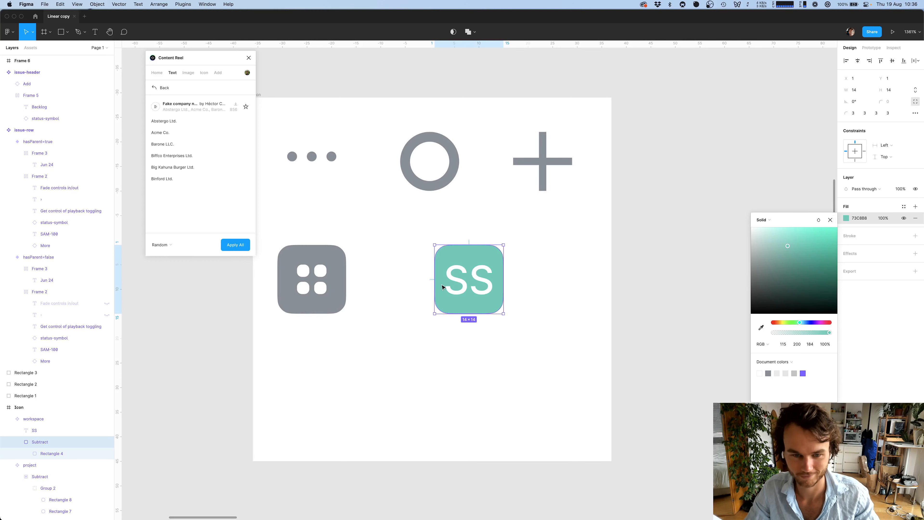
Add a drop shadow to the SS text and open the shadow's settings
{"action": "left_click", "coordinate": [460, 283]}
{"action": "left_click", "coordinate": [882, 322]}
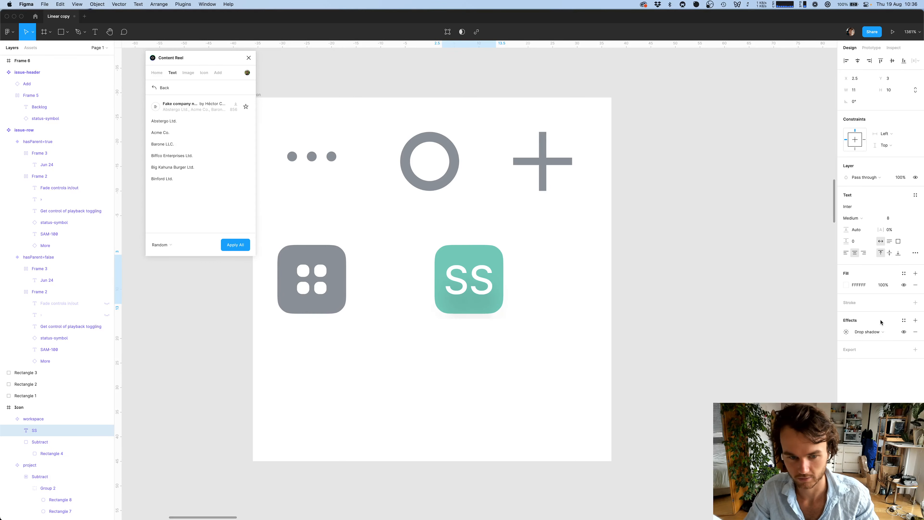
{"action": "left_click", "coordinate": [847, 332]}
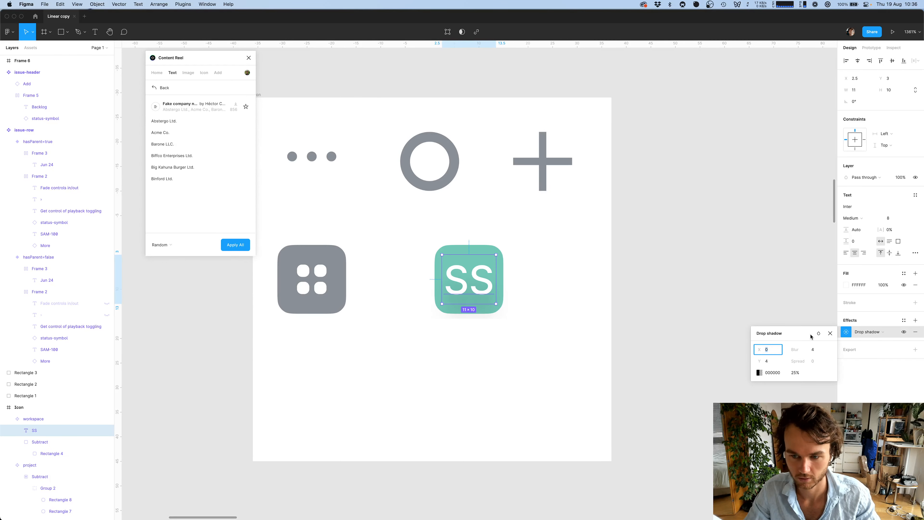
Inspect the workspace logo on the Linear page in Safari and examine its CSS, including the text shadow
{"action": "key", "text": "super+Tab"}
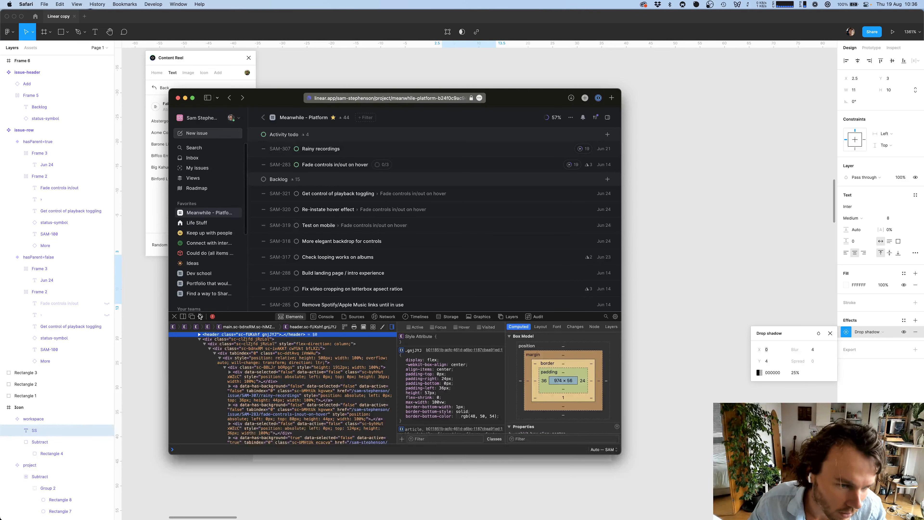
{"action": "key", "text": "super+shift+c"}
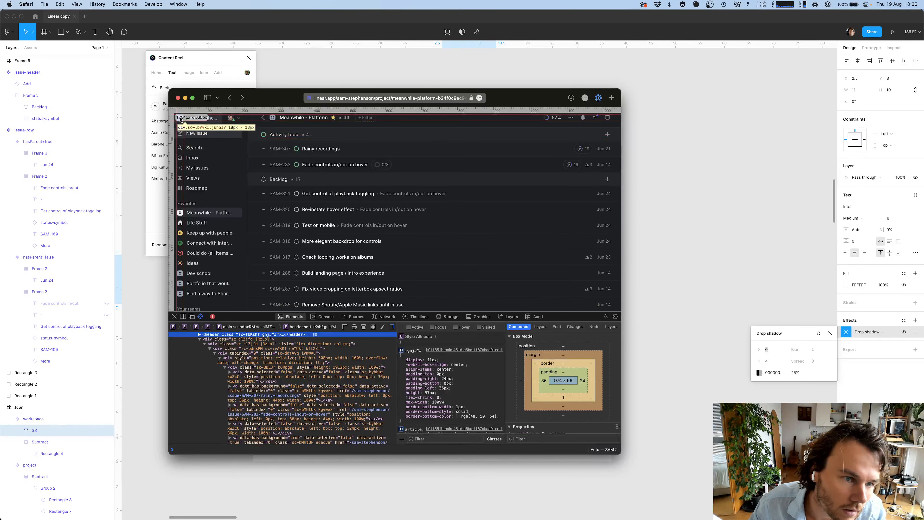
{"action": "left_click", "coordinate": [180, 120]}
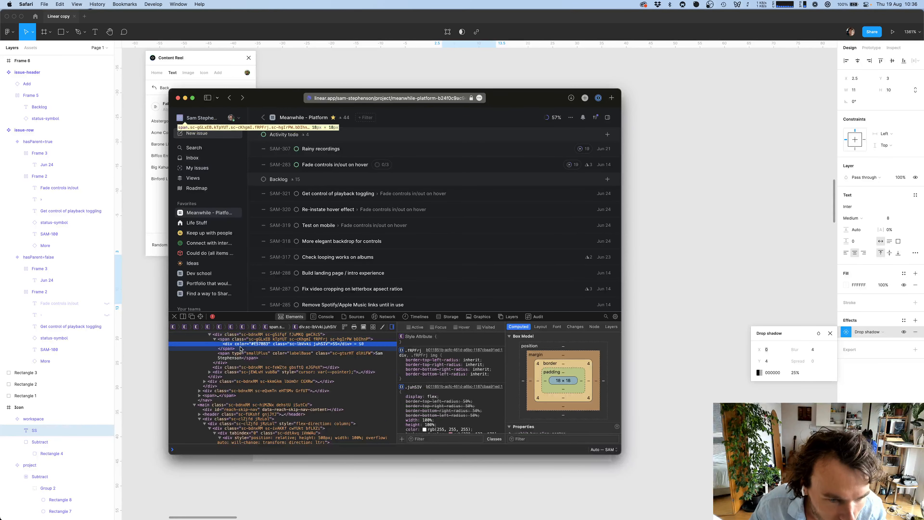
{"action": "scroll", "coordinate": [239, 353], "scroll_direction": "up", "scroll_amount": 2}
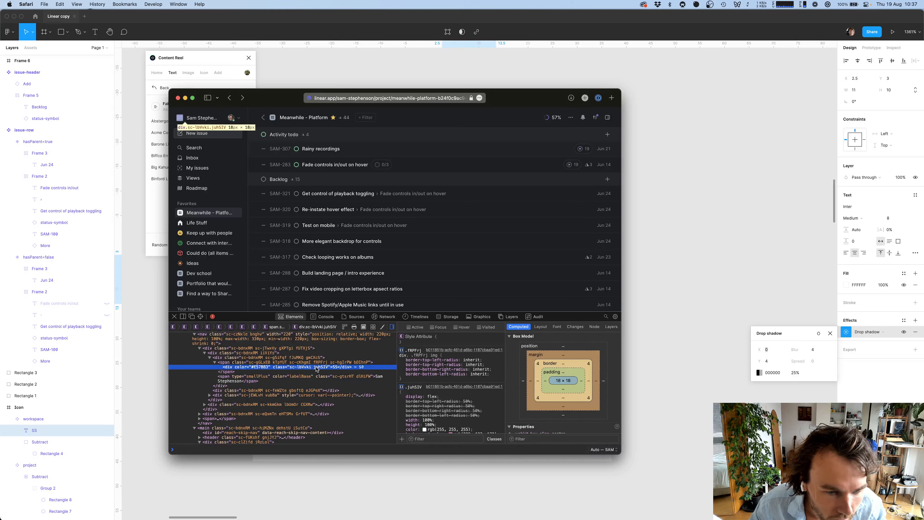
{"action": "scroll", "coordinate": [459, 382], "scroll_direction": "down", "scroll_amount": 3}
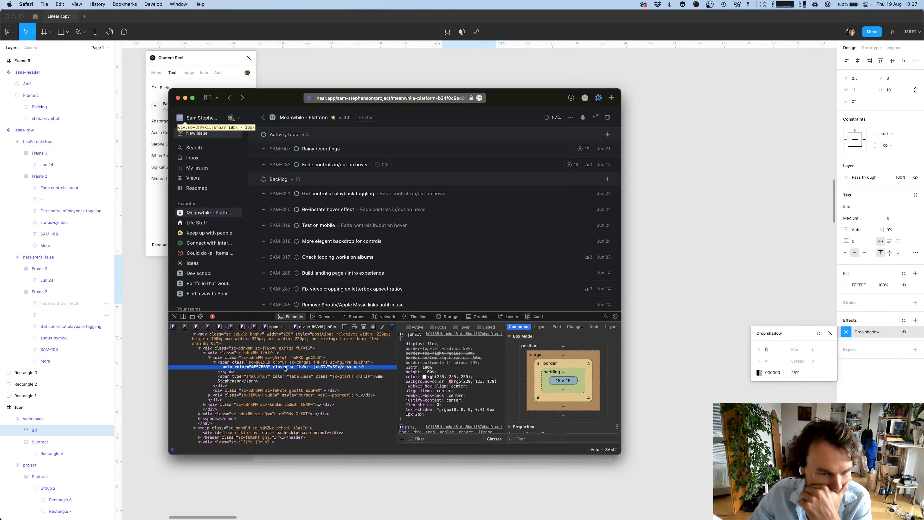
Read the logo's text-shadow values in its CSS, and in Figma set the SS text's drop shadow to Y 1, blur 2 and 40% opacity
{"action": "scroll", "coordinate": [526, 377], "scroll_direction": "down", "scroll_amount": 6}
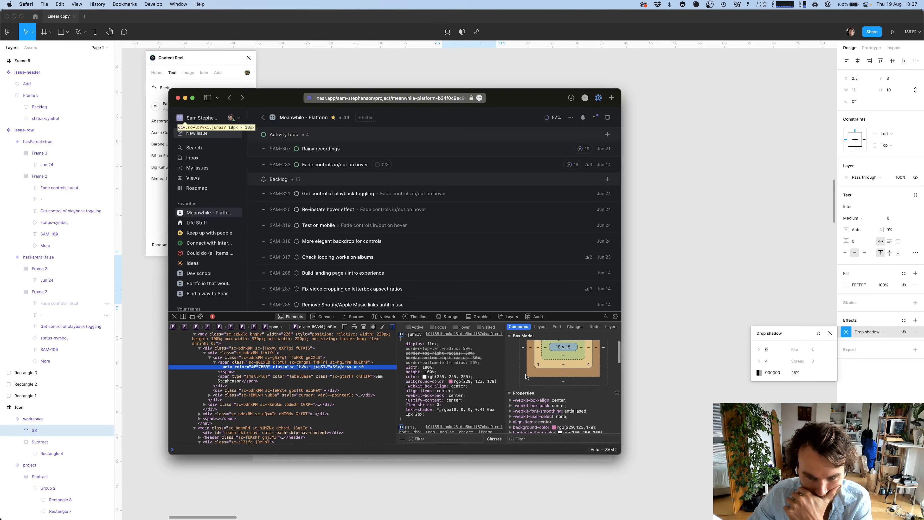
{"action": "scroll", "coordinate": [525, 376], "scroll_direction": "down", "scroll_amount": 3}
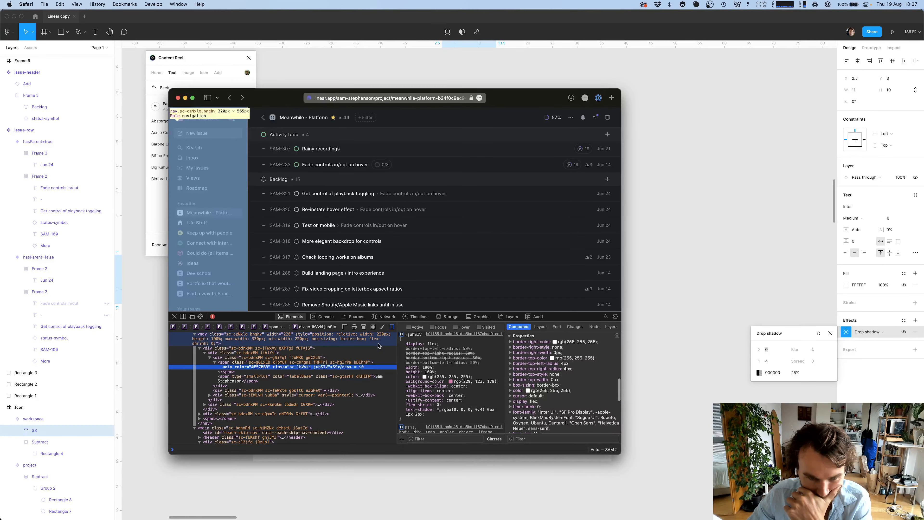
{"action": "scroll", "coordinate": [528, 377], "scroll_direction": "up", "scroll_amount": 8}
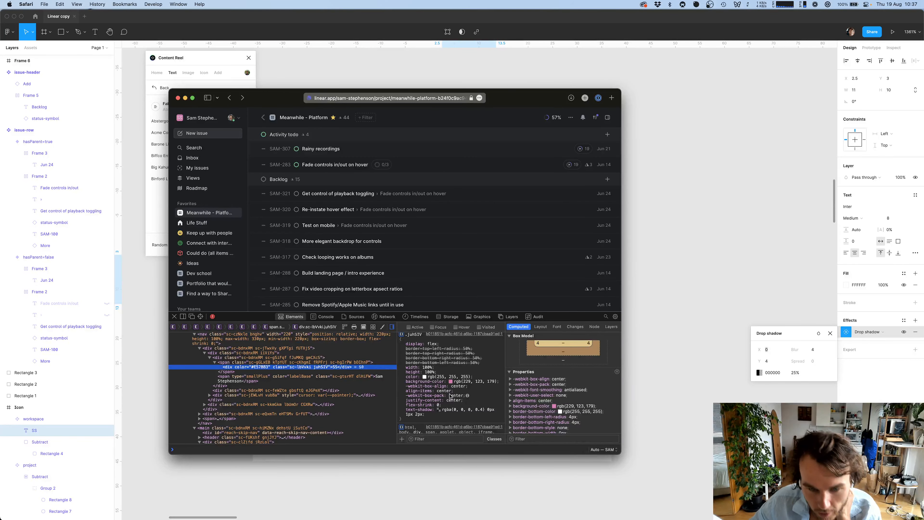
{"action": "scroll", "coordinate": [427, 402], "scroll_direction": "down", "scroll_amount": 3}
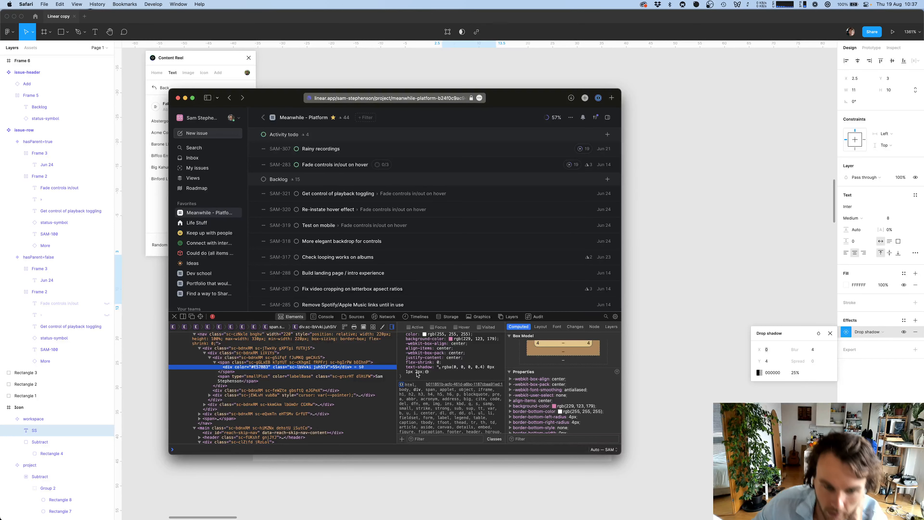
{"action": "key", "text": "super+Tab"}
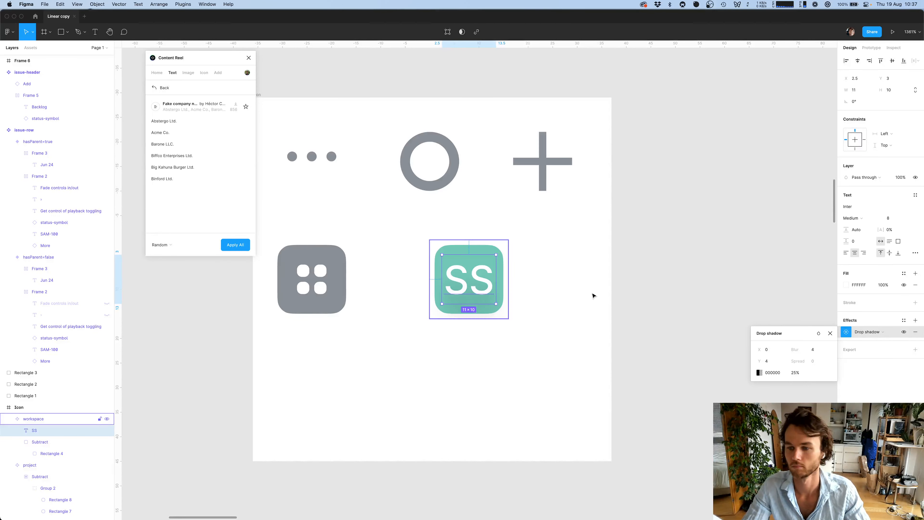
{"action": "left_click", "coordinate": [817, 351]}
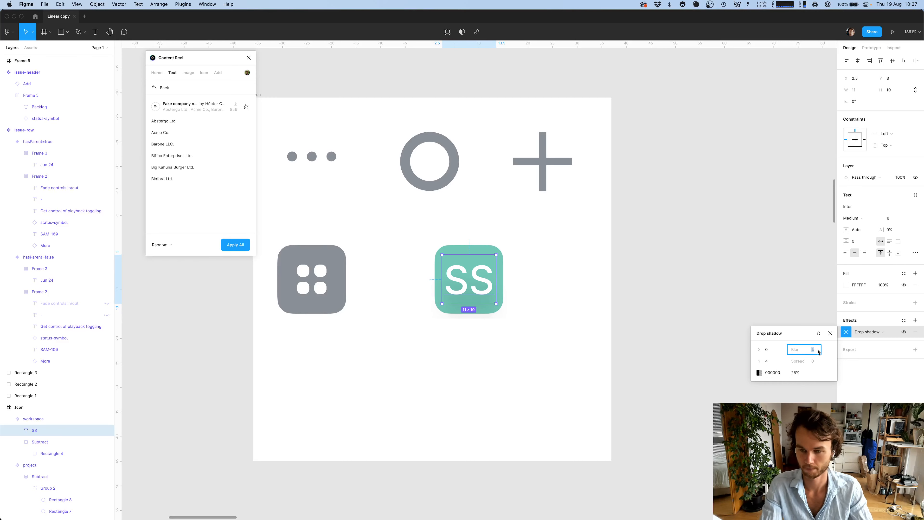
{"action": "type", "text": "2"}
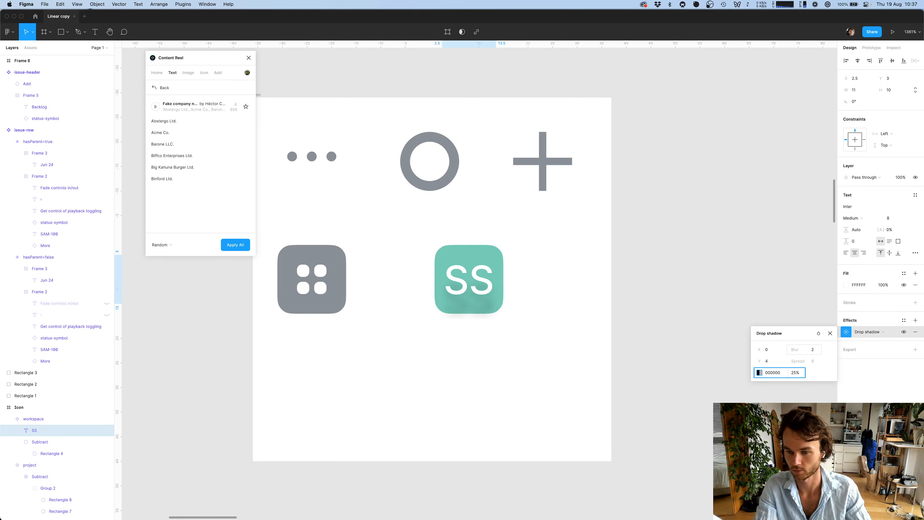
{"action": "key", "text": "Tab"}
{"action": "type", "text": "1"}
{"action": "key", "text": "Tab"}
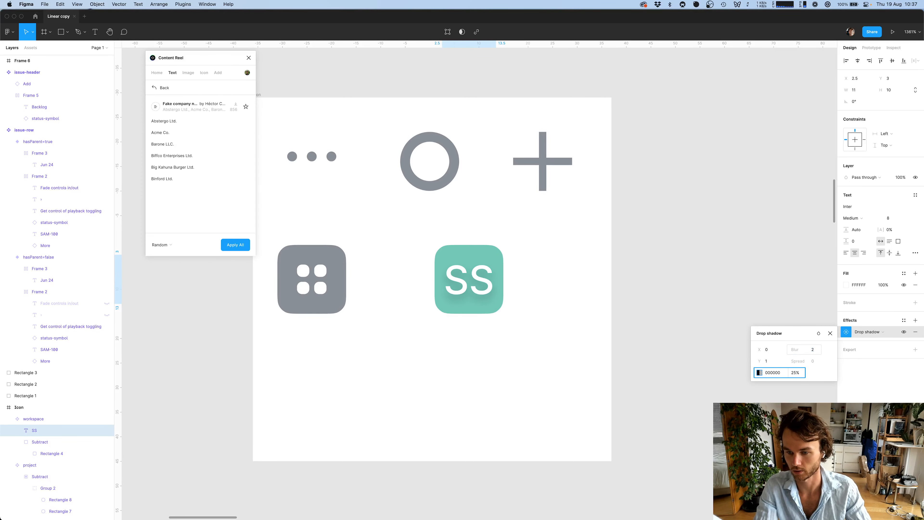
{"action": "key", "text": "Tab"}
{"action": "type", "text": "40"}
{"action": "key", "text": "Tab"}
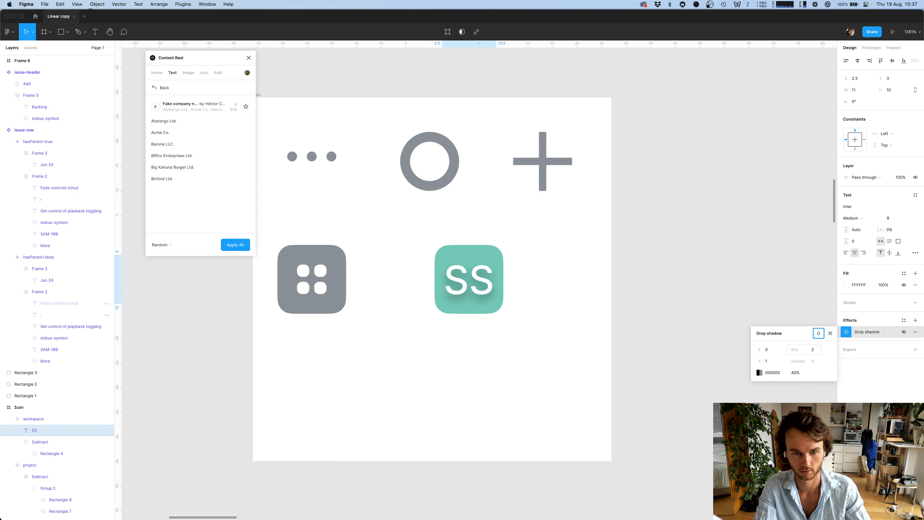
Place a copy of the teal workspace icon near the upper corner of the empty dark sidebar frame
{"action": "left_click", "coordinate": [514, 231]}
{"action": "left_click", "coordinate": [461, 304]}
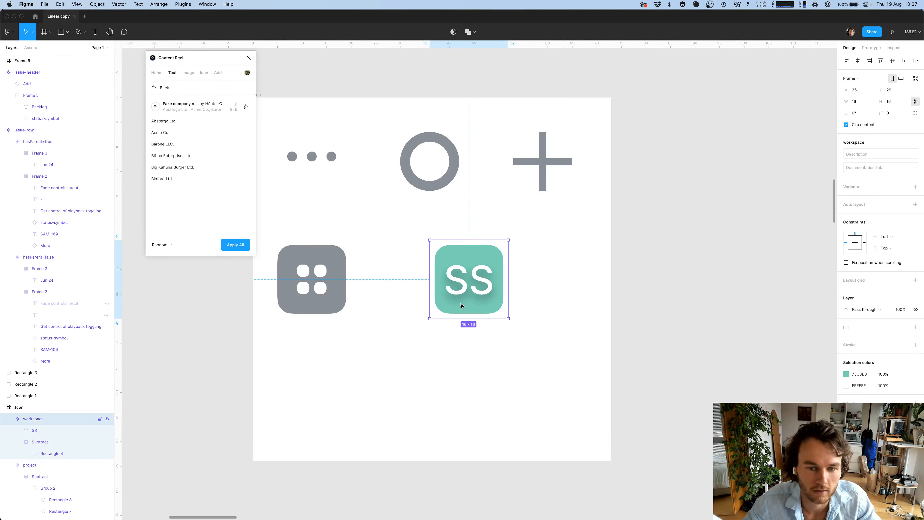
{"action": "scroll", "coordinate": [461, 305], "scroll_direction": "down", "scroll_amount": 15}
{"action": "key", "text": "Escape"}
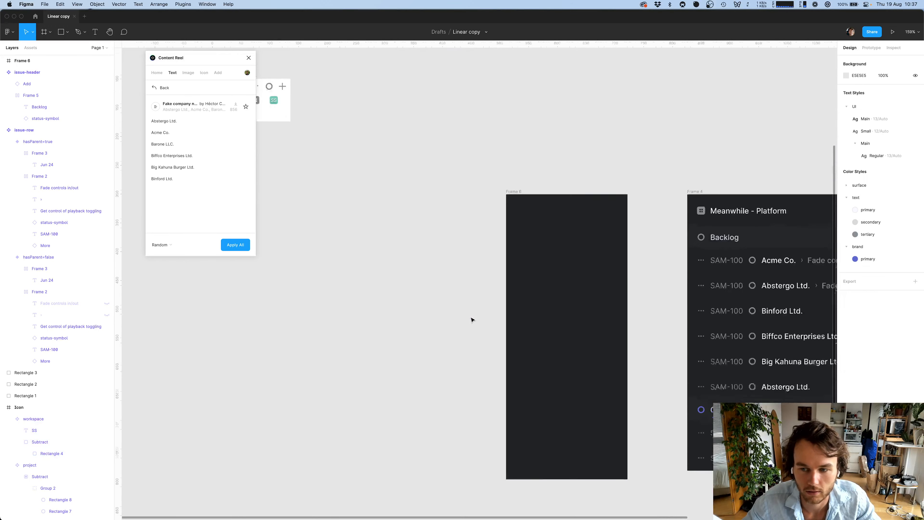
{"action": "scroll", "coordinate": [472, 320], "scroll_direction": "right", "scroll_amount": 4}
{"action": "scroll", "coordinate": [472, 320], "scroll_direction": "down", "scroll_amount": 2}
{"action": "scroll", "coordinate": [487, 315], "scroll_direction": "right", "scroll_amount": 2}
{"action": "scroll", "coordinate": [486, 315], "scroll_direction": "down", "scroll_amount": 3}
{"action": "scroll", "coordinate": [487, 315], "scroll_direction": "left", "scroll_amount": 4}
{"action": "scroll", "coordinate": [487, 315], "scroll_direction": "up", "scroll_amount": 2}
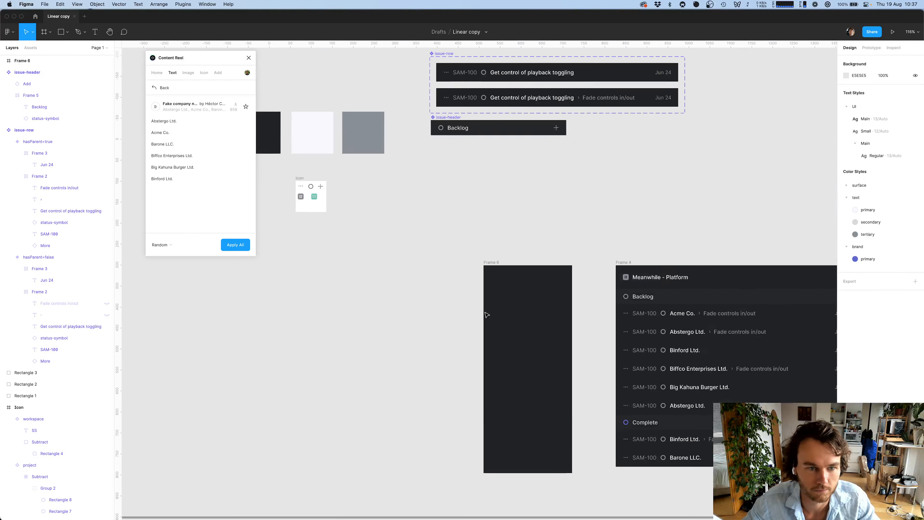
{"action": "left_click_drag", "start_coordinate": [315, 196], "coordinate": [496, 280]}
Copy the Meanwhile - Platform title beside the sidebar's workspace icon and replace its text with the shortened workspace owner's name
{"action": "left_click", "coordinate": [668, 279], "text": "super"}
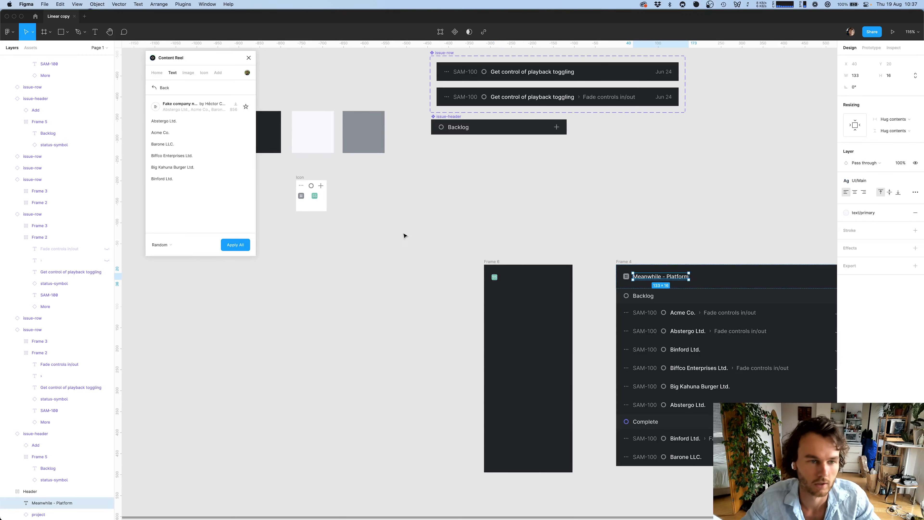
{"action": "key", "text": "super+Tab"}
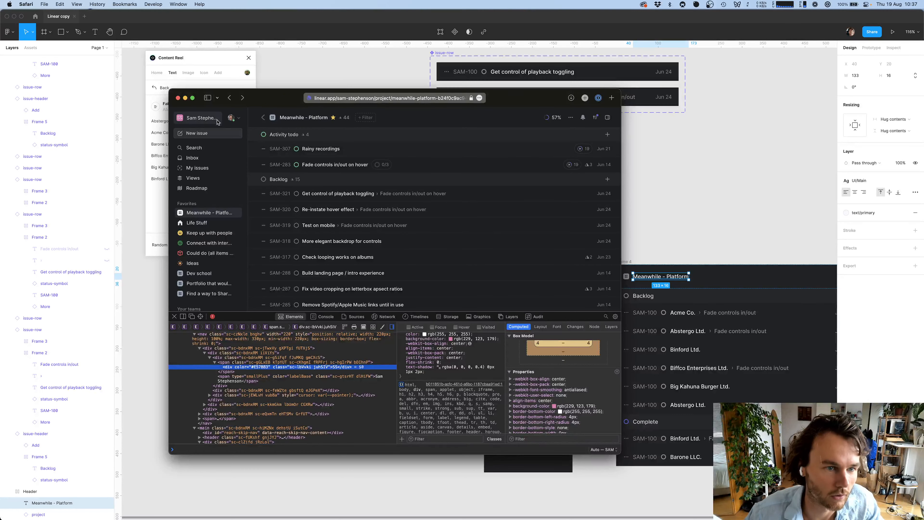
{"action": "key", "text": "super+Tab"}
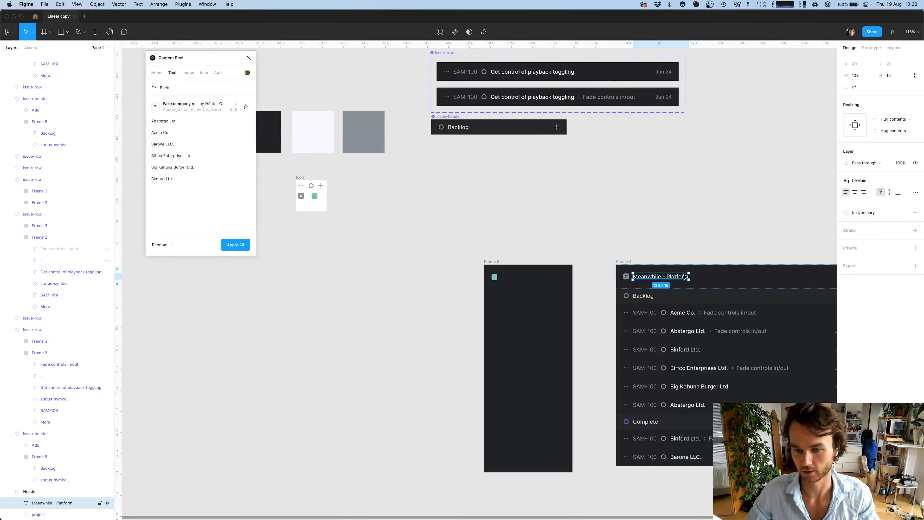
{"action": "left_click_drag", "start_coordinate": [677, 280], "coordinate": [535, 279], "text": "alt"}
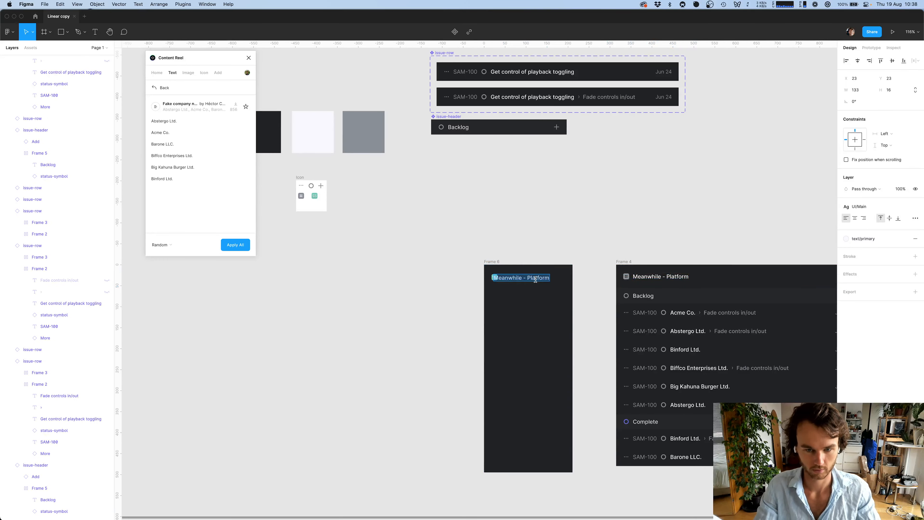
{"action": "key", "text": "BackSpace"}
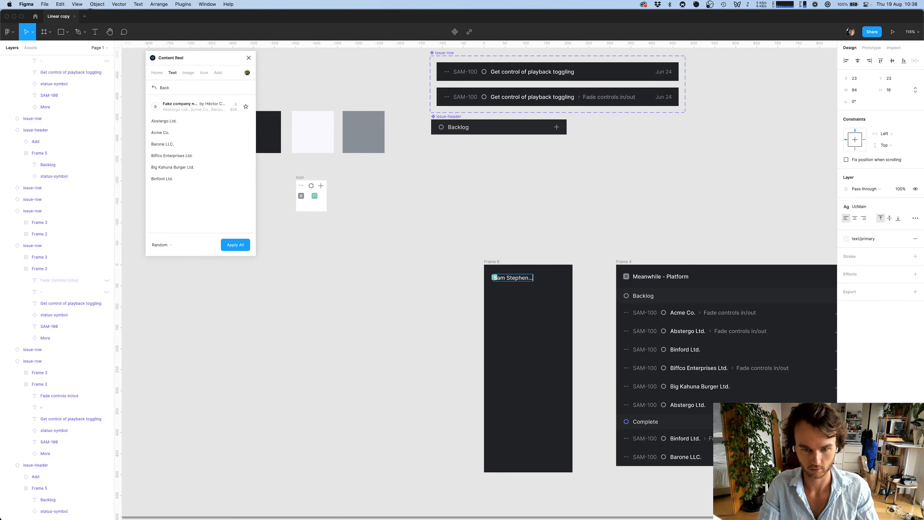
{"action": "key", "text": "Escape"}
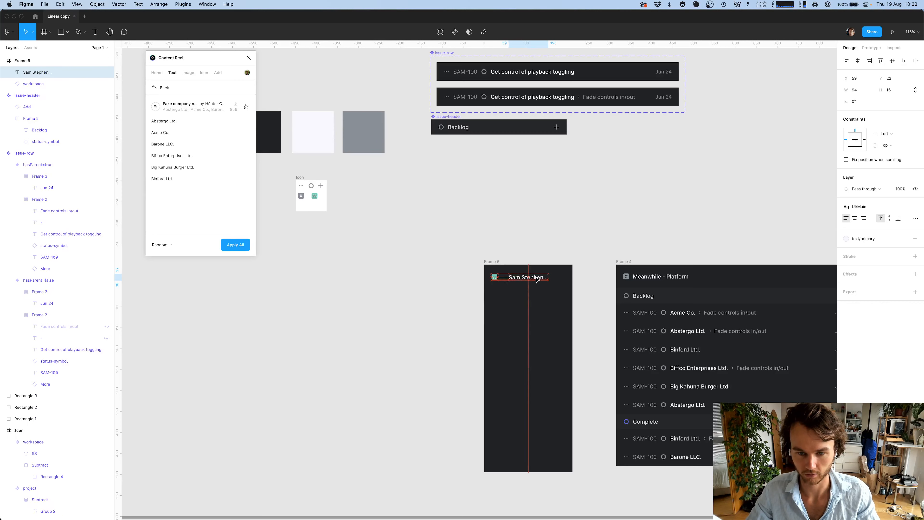
{"action": "left_click_drag", "start_coordinate": [522, 279], "coordinate": [529, 278]}
Apply the text/secondary color style to the workspace name in the sidebar frame
{"action": "left_click", "coordinate": [846, 238]}
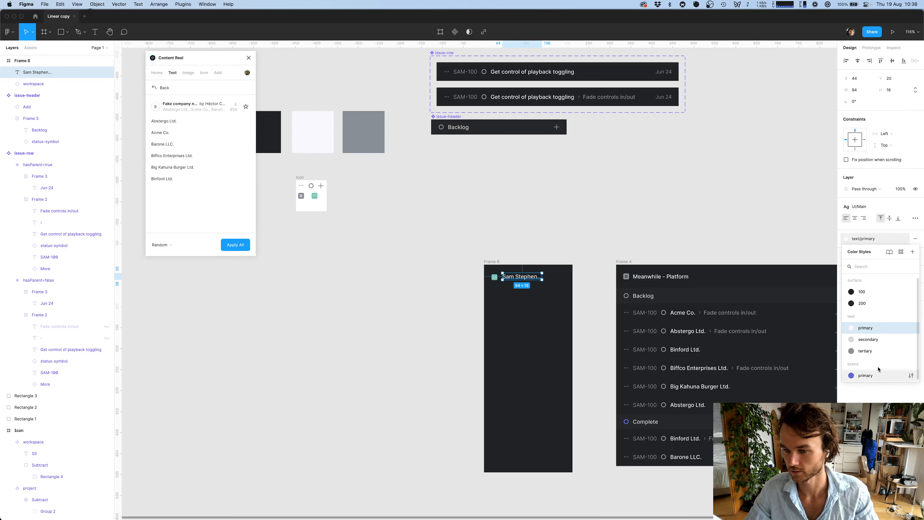
{"action": "left_click", "coordinate": [863, 341]}
{"action": "left_click", "coordinate": [525, 365]}
Check the sidebar header on the Linear page in Safari, and in Figma draw a 12 × 12 circle after the workspace name
{"action": "key", "text": "super+Tab"}
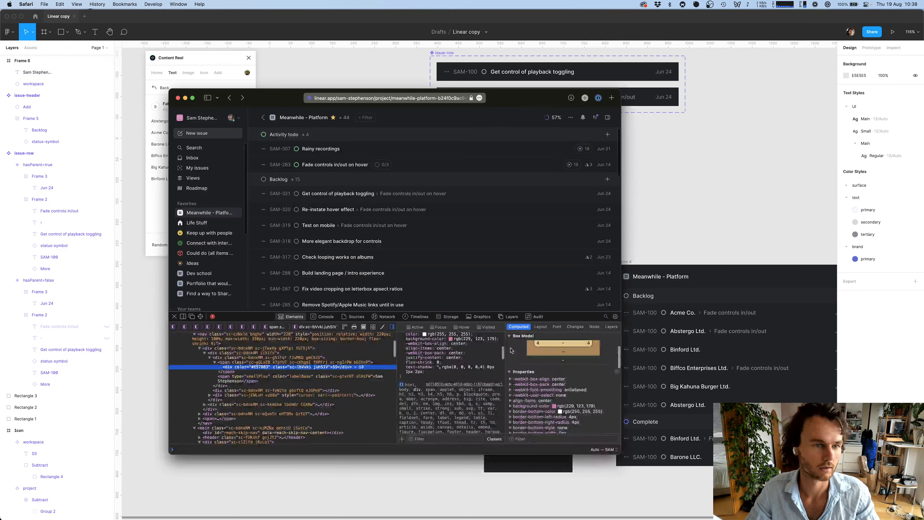
{"action": "key", "text": "super+Tab"}
{"action": "scroll", "coordinate": [506, 362], "scroll_direction": "up", "scroll_amount": 5, "text": "ctrl"}
{"action": "scroll", "coordinate": [637, 258], "scroll_direction": "up", "scroll_amount": 5, "text": "ctrl"}
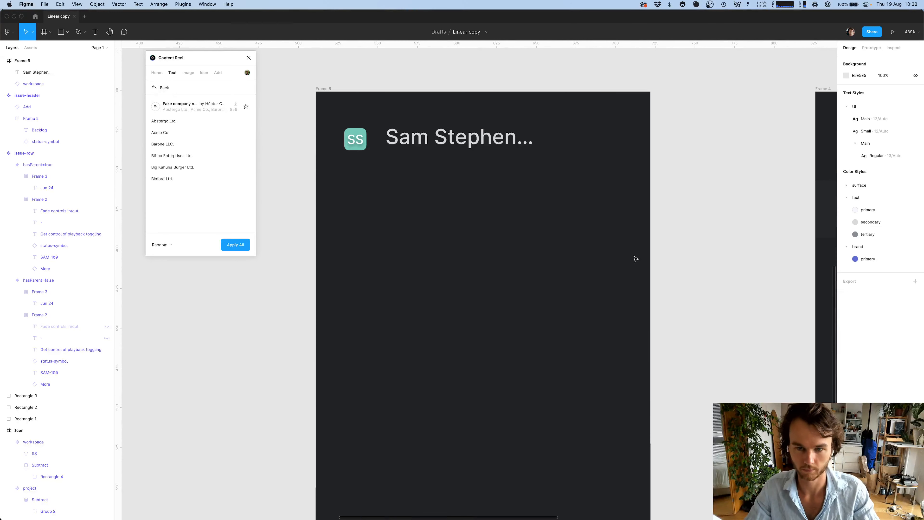
{"action": "key", "text": "o"}
{"action": "mouse_move", "coordinate": [571, 140]}
{"action": "left_mouse_down"}
{"action": "mouse_move", "coordinate": [590, 153]}
{"action": "mouse_move", "coordinate": [583, 142]}
{"action": "left_mouse_up"}
{"action": "scroll", "coordinate": [597, 245], "scroll_direction": "up", "scroll_amount": 2}
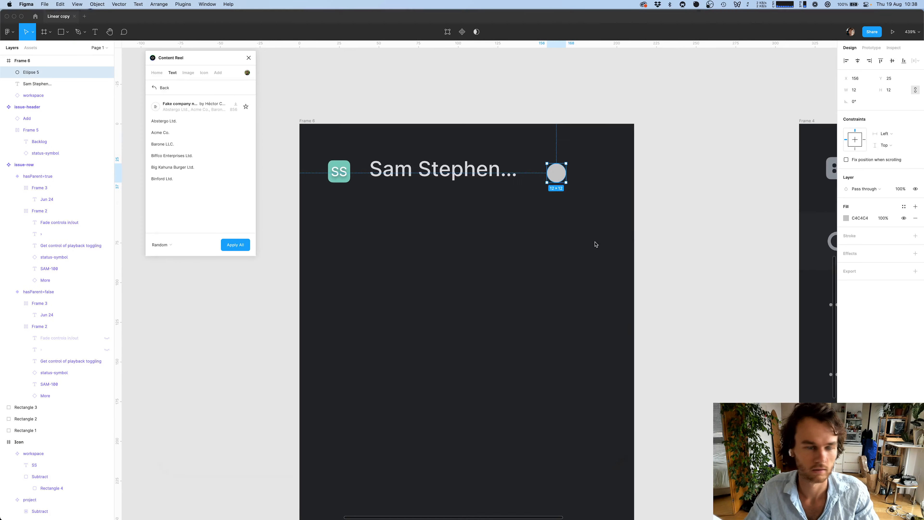
Fill the circle beside the workspace name with an avatar photo from Content Reel's image collection
{"action": "key", "text": "super+Tab"}
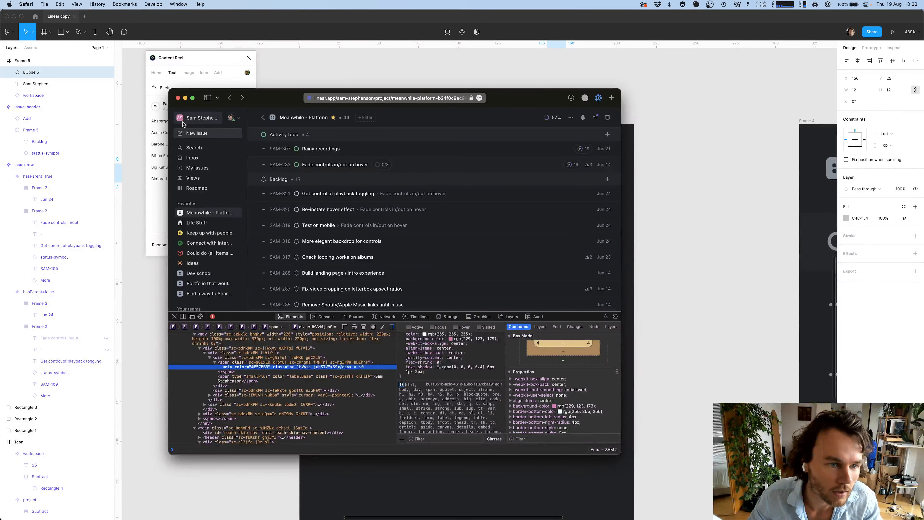
{"action": "key", "text": "super+Tab"}
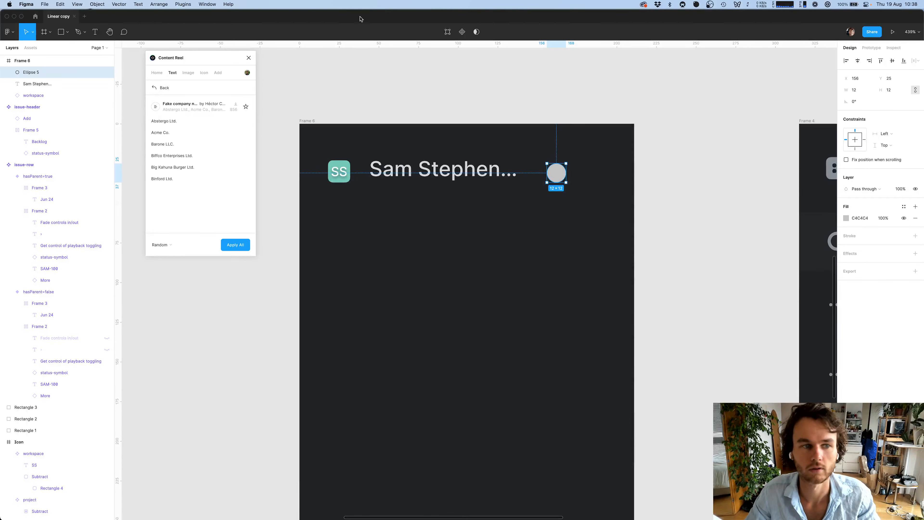
{"action": "left_click", "coordinate": [183, 4]}
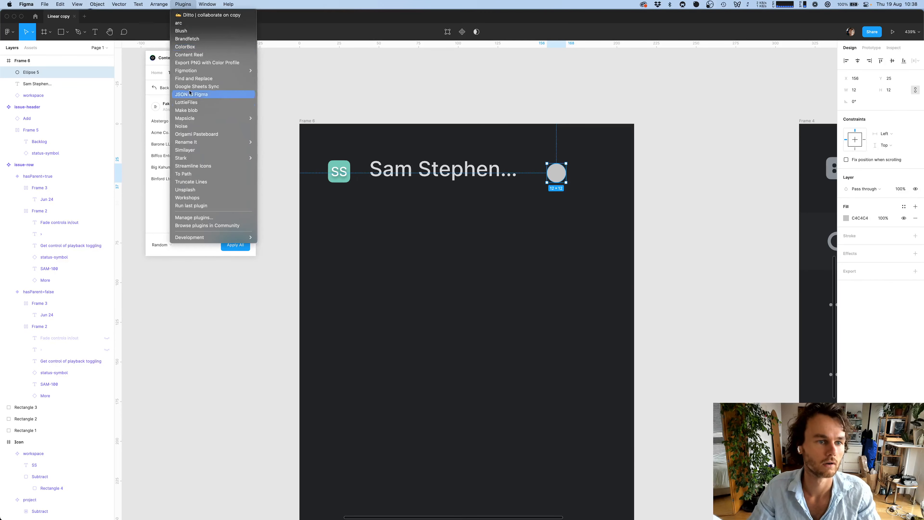
{"action": "left_click", "coordinate": [158, 63]}
{"action": "left_click", "coordinate": [186, 74]}
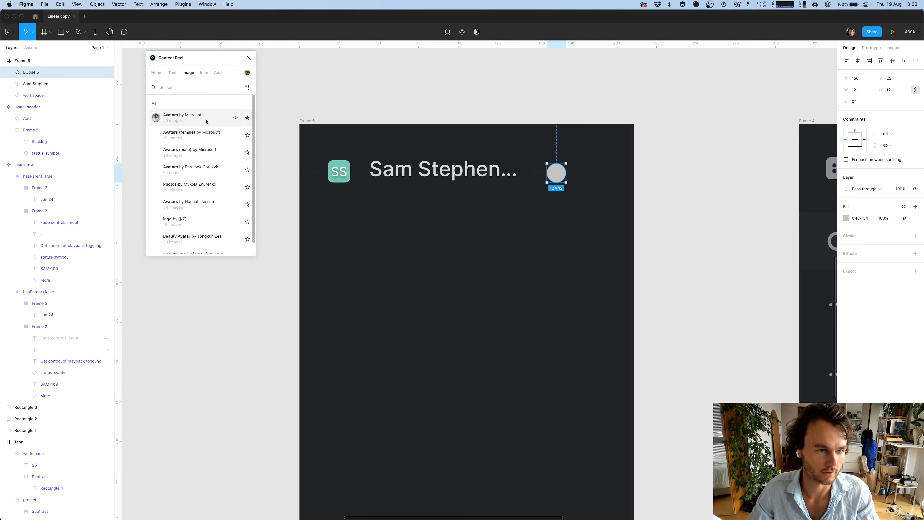
{"action": "left_click", "coordinate": [655, 184]}
Inspect the dropdown arrow beside the avatar on the Linear page in Safari, and return to the avatar circle in Figma
{"action": "key", "text": "super+Tab"}
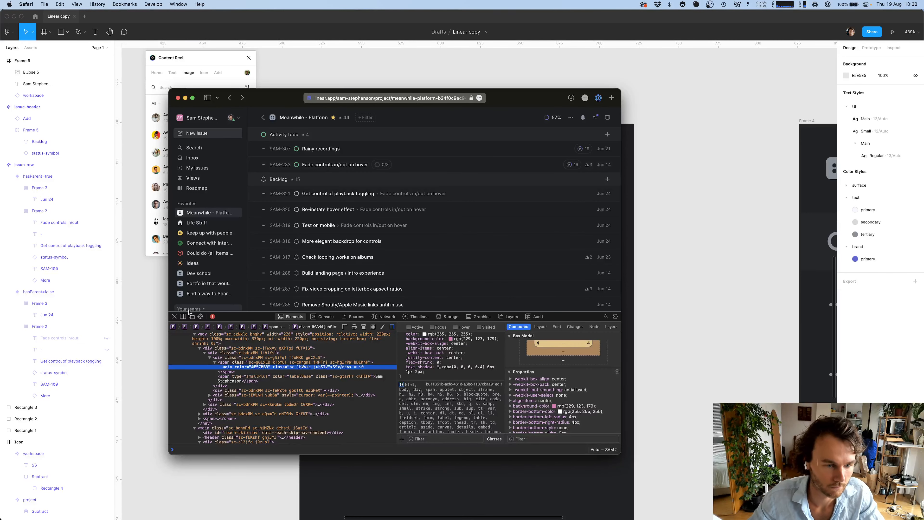
{"action": "left_click", "coordinate": [201, 316]}
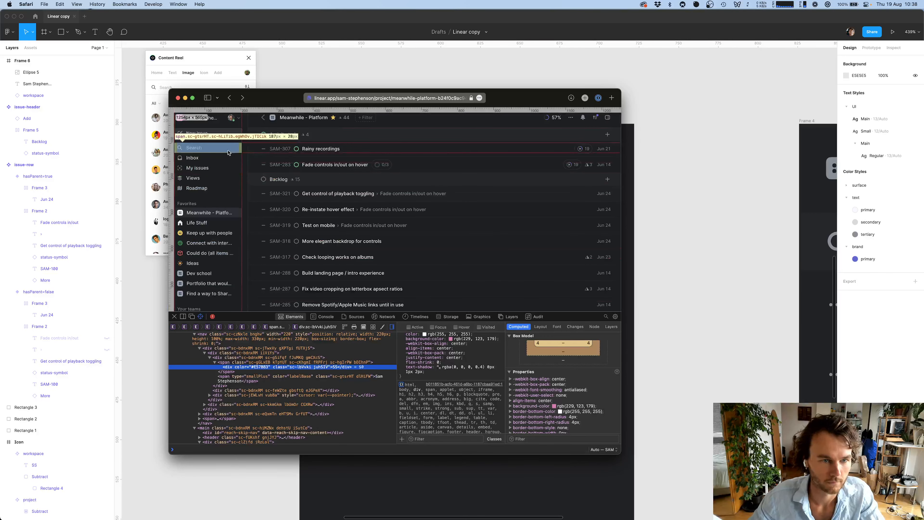
{"action": "left_click", "coordinate": [239, 120]}
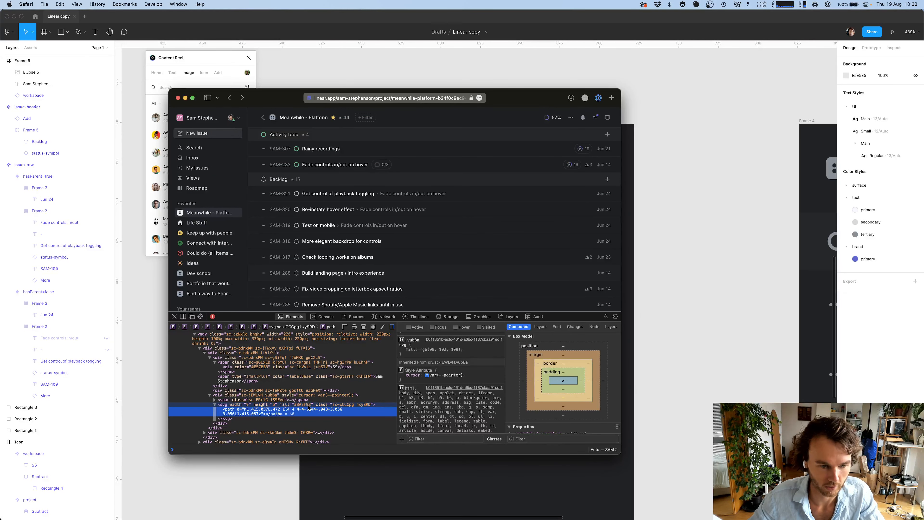
{"action": "key", "text": "super+Tab"}
{"action": "scroll", "coordinate": [586, 183], "scroll_direction": "up", "scroll_amount": 10}
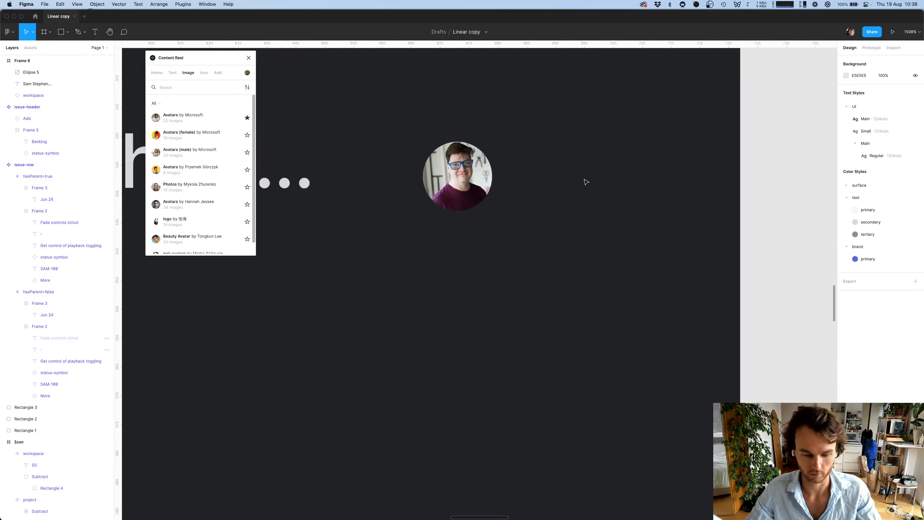
{"action": "key", "text": "p"}
{"action": "left_click", "coordinate": [501, 196]}
{"action": "left_click", "coordinate": [559, 205]}
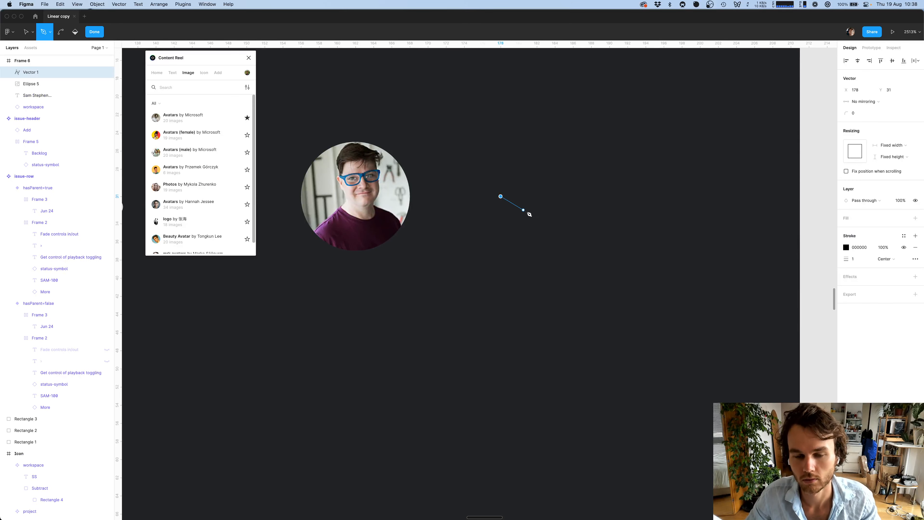
{"action": "left_click", "coordinate": [500, 178]}
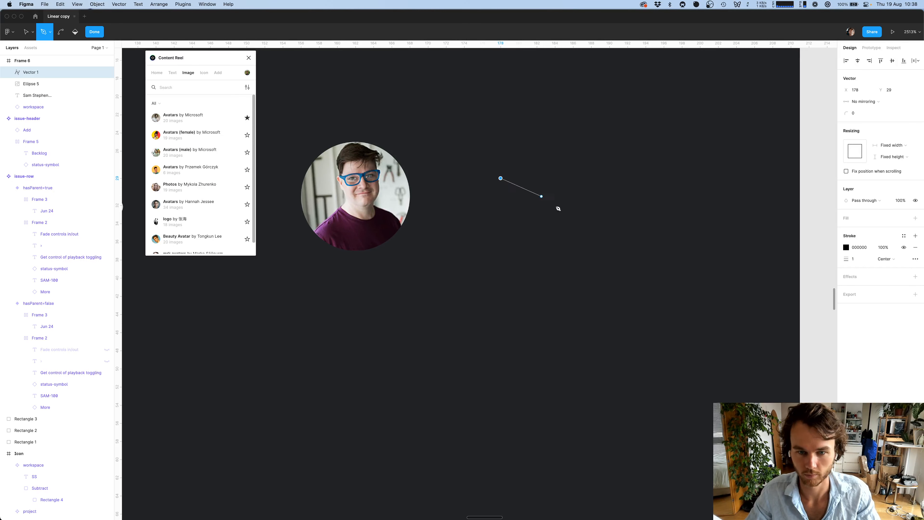
{"action": "key", "text": "super+z"}
{"action": "key", "text": "Escape"}
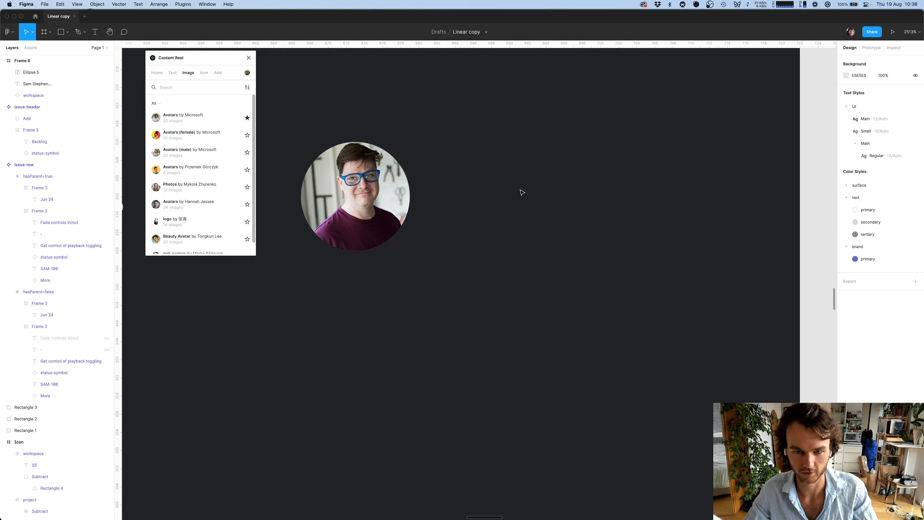
Draw a 9 × 5 frame beside the avatar circle in the sidebar header
{"action": "key", "text": "f"}
{"action": "left_click_drag", "start_coordinate": [509, 178], "coordinate": [592, 220]}
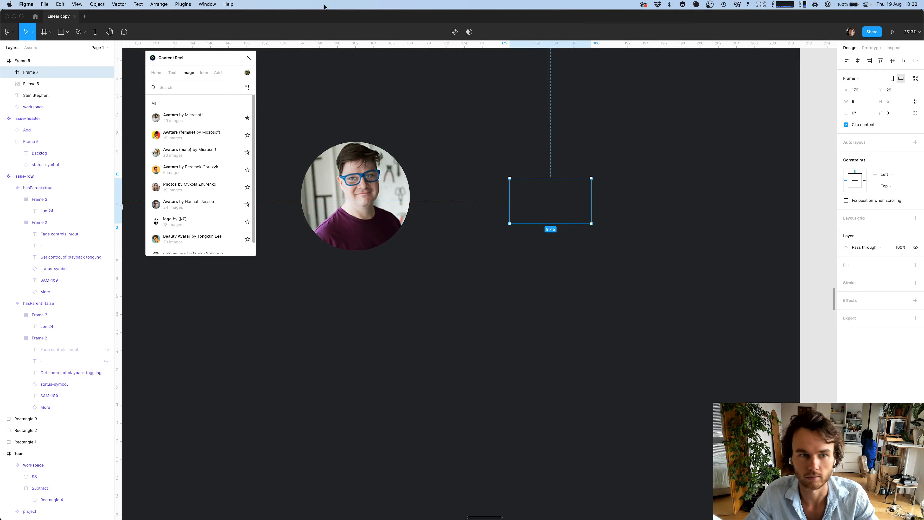
{"action": "key", "text": "p"}
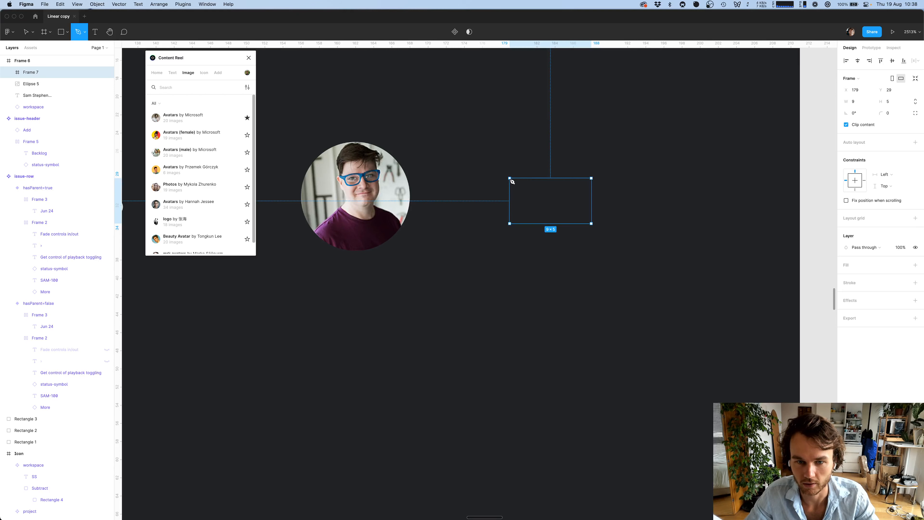
{"action": "left_click", "coordinate": [510, 178]}
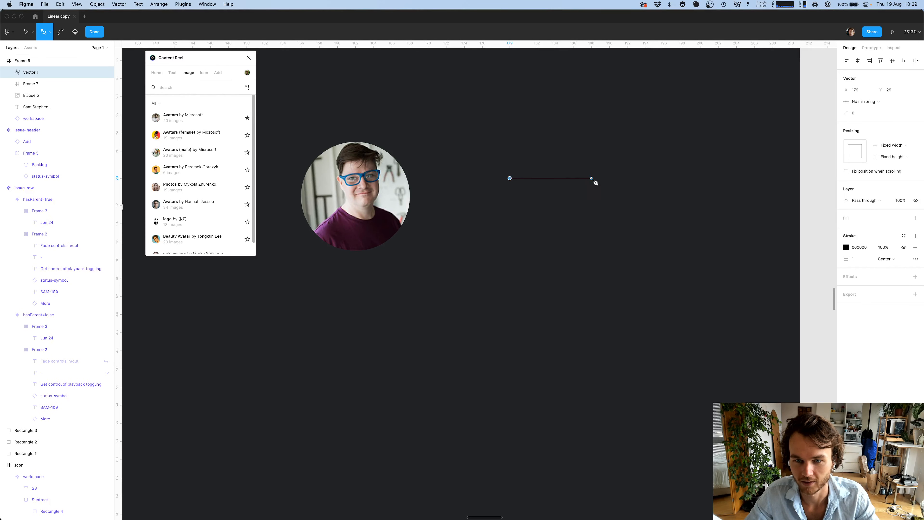
{"action": "key", "text": "super+z"}
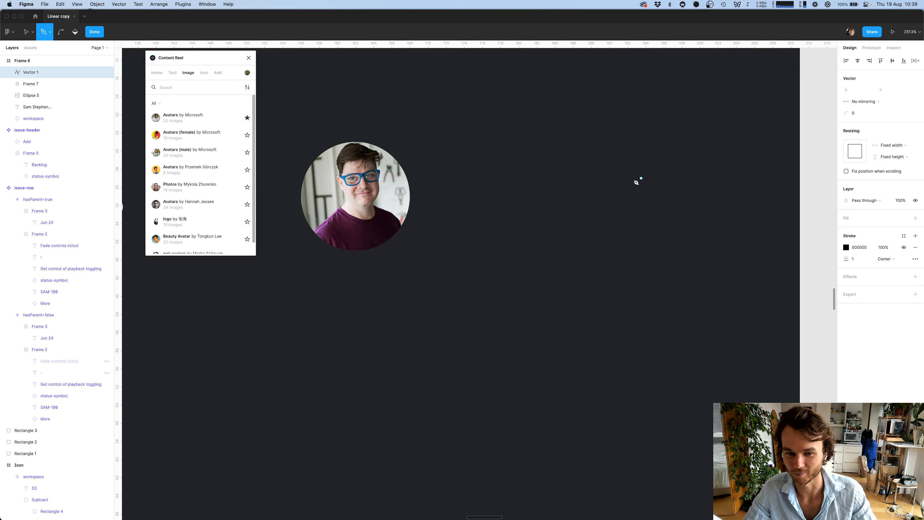
{"action": "key", "text": "Escape"}
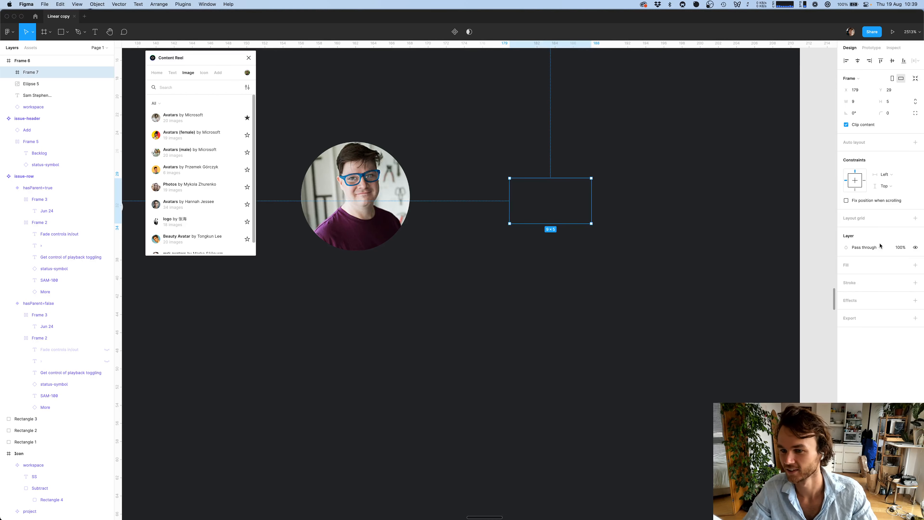
Fill the 9 × 5 frame beside the avatar with the surface/200 color style
{"action": "left_click", "coordinate": [903, 265]}
{"action": "left_click", "coordinate": [784, 330]}
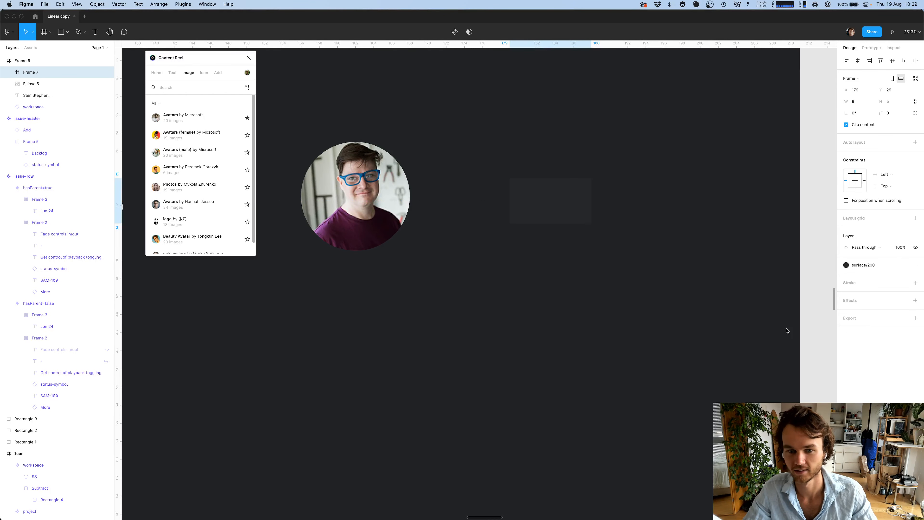
{"action": "left_click", "coordinate": [570, 205]}
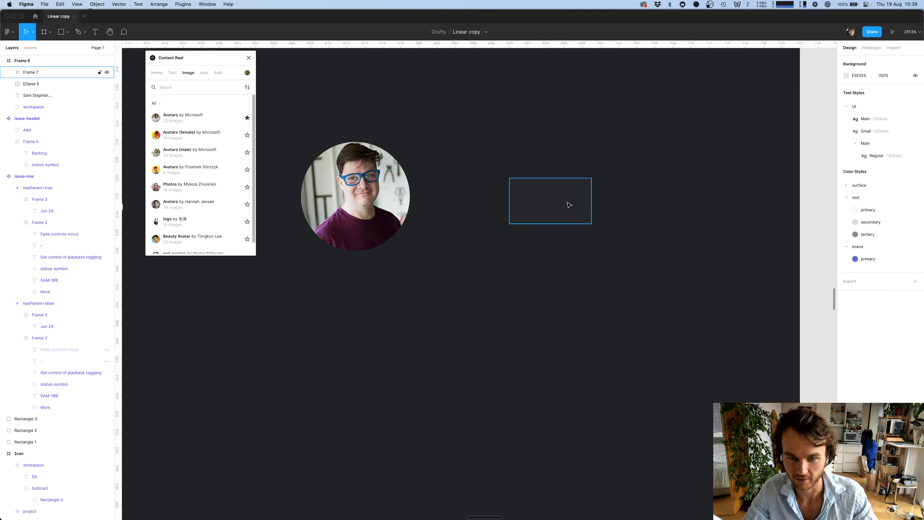
{"action": "left_click", "coordinate": [581, 254]}
With the Pen tool, draw a 9 × 5 downward-pointing triangle inside the small frame, from its upper corners to its lower edge's midpoint
{"action": "key", "text": "p"}
{"action": "left_click", "coordinate": [510, 179]}
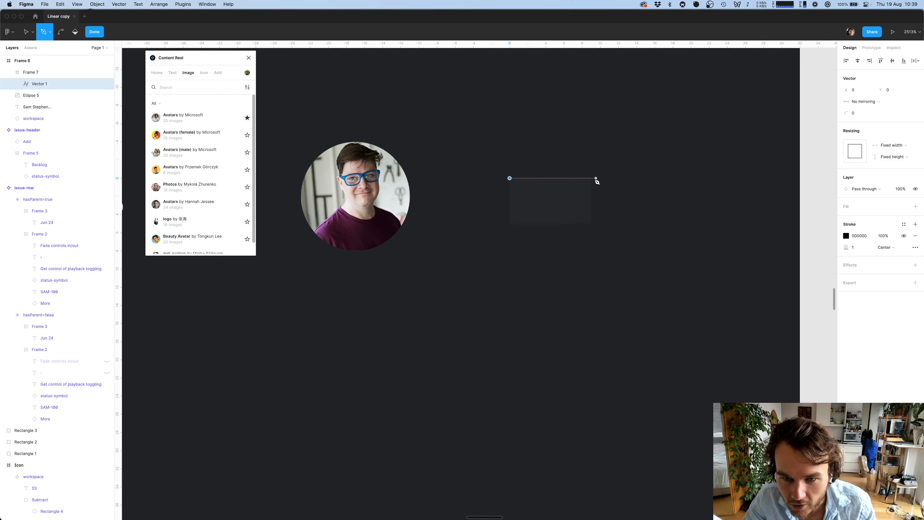
{"action": "left_click", "coordinate": [593, 179]}
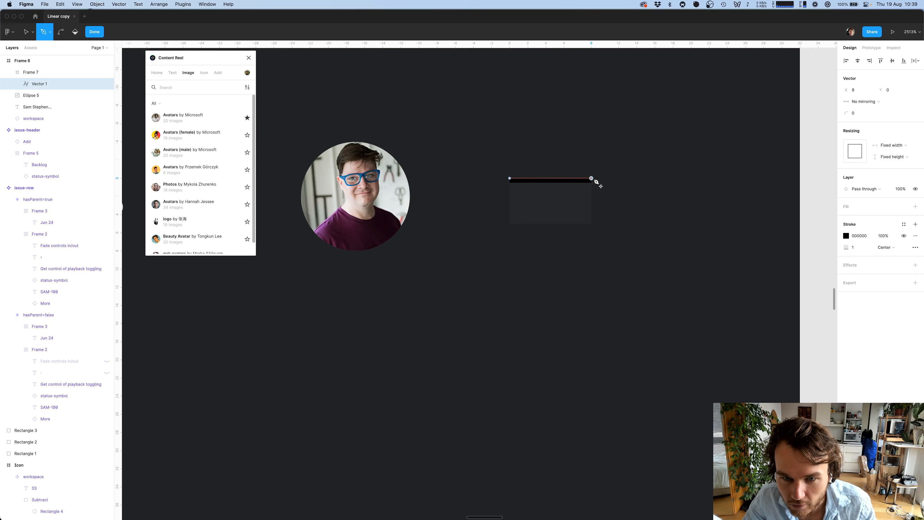
{"action": "left_click", "coordinate": [551, 224]}
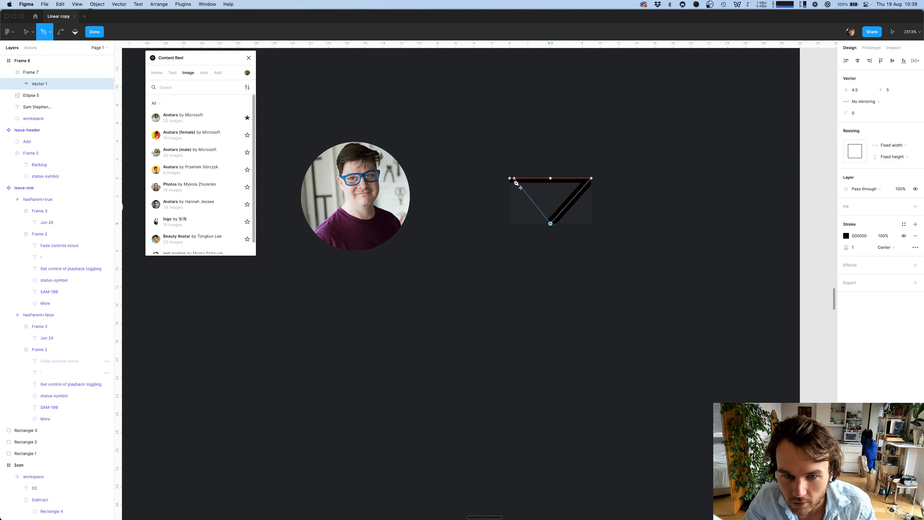
{"action": "left_click", "coordinate": [510, 178]}
{"action": "key", "text": "Return"}
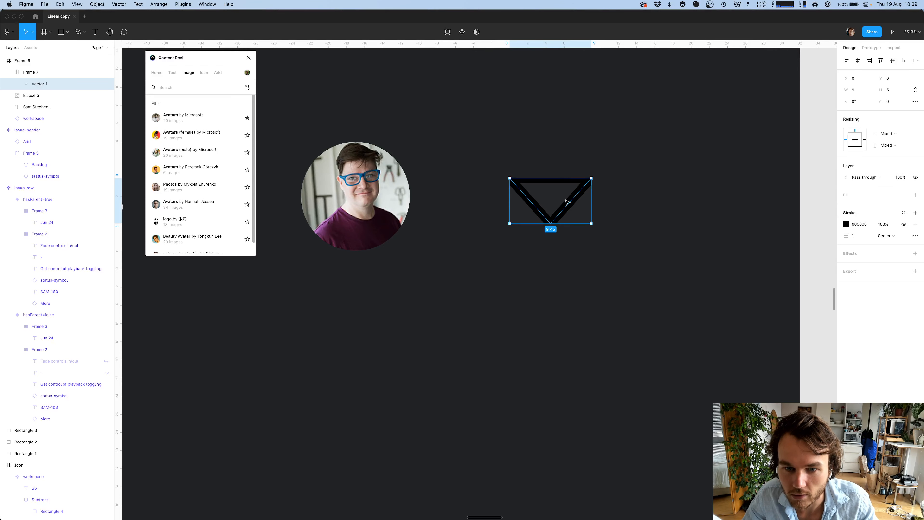
Delete the triangle's upper edge, turning the path into an open downward chevron
{"action": "key", "text": "Return"}
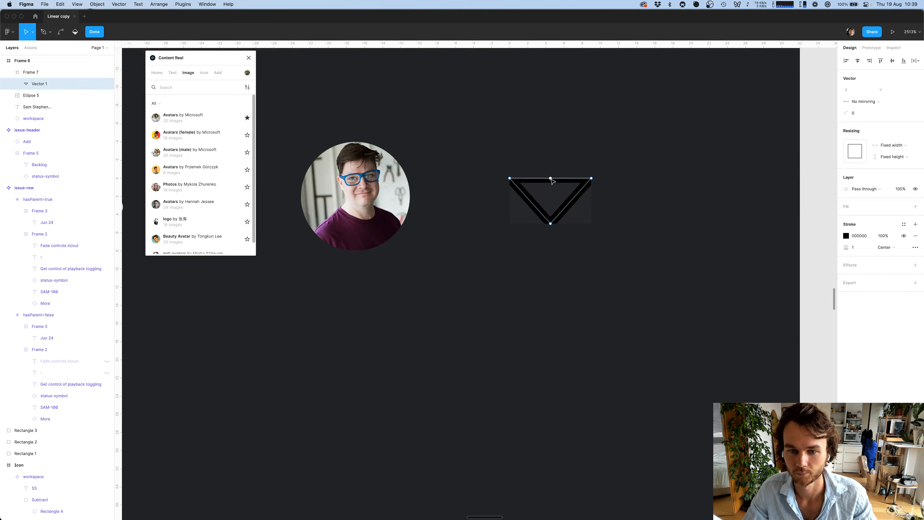
{"action": "left_click", "coordinate": [551, 178]}
{"action": "key", "text": "BackSpace"}
{"action": "key", "text": "Escape"}
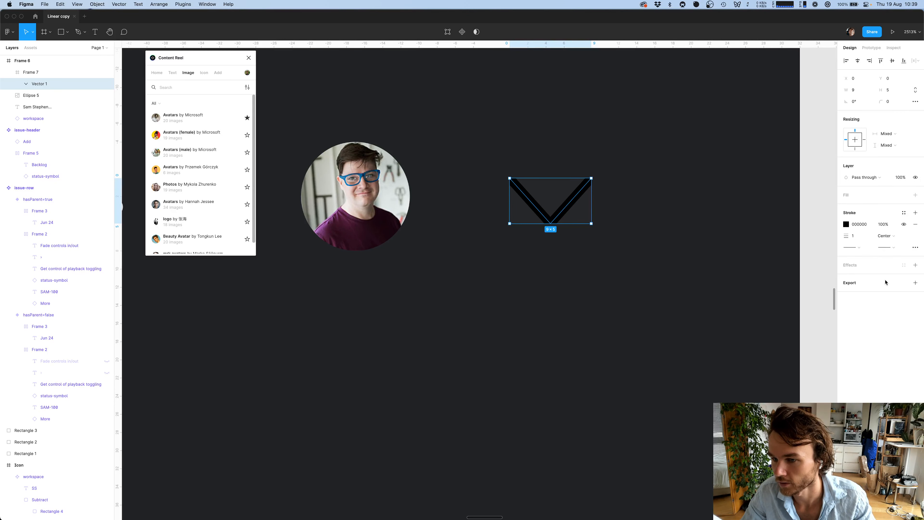
Set the chevron's stroke end caps to Round
{"action": "left_click", "coordinate": [914, 247]}
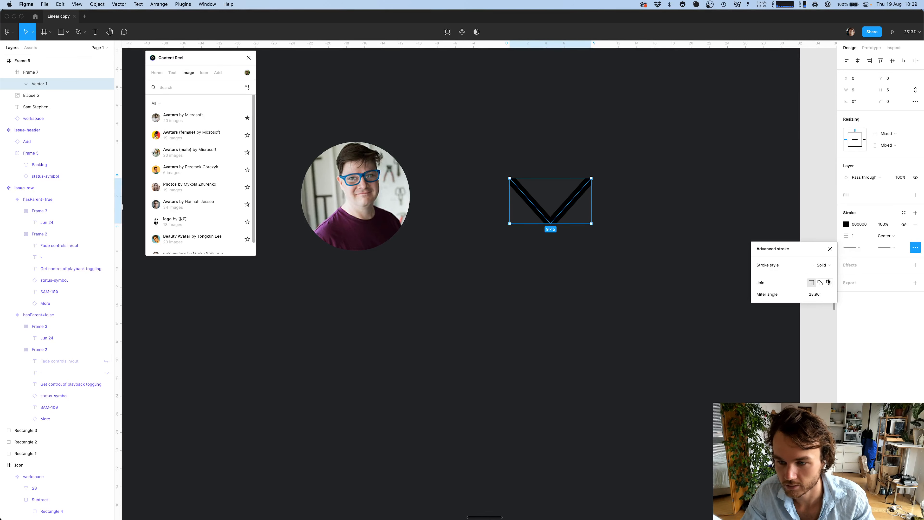
{"action": "left_click", "coordinate": [826, 266]}
{"action": "left_click", "coordinate": [826, 266]}
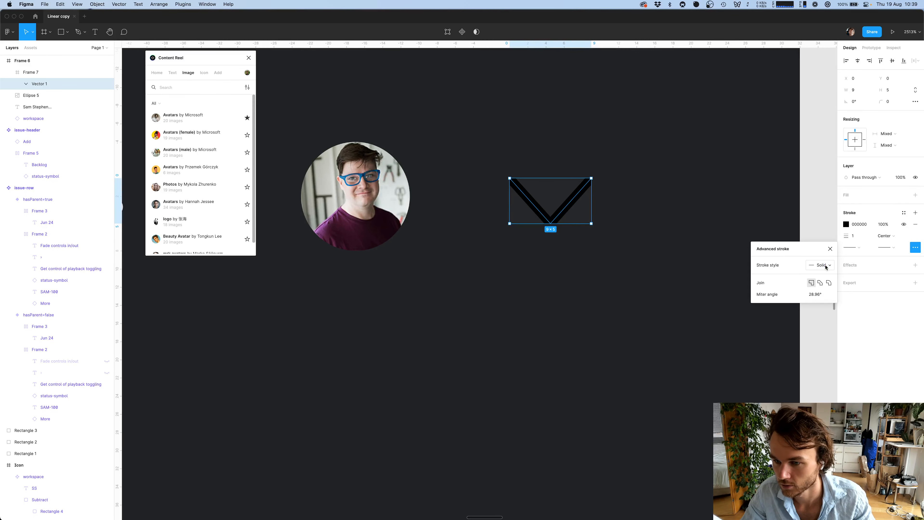
{"action": "left_click", "coordinate": [882, 241]}
{"action": "left_click", "coordinate": [884, 244]}
{"action": "left_click", "coordinate": [887, 247]}
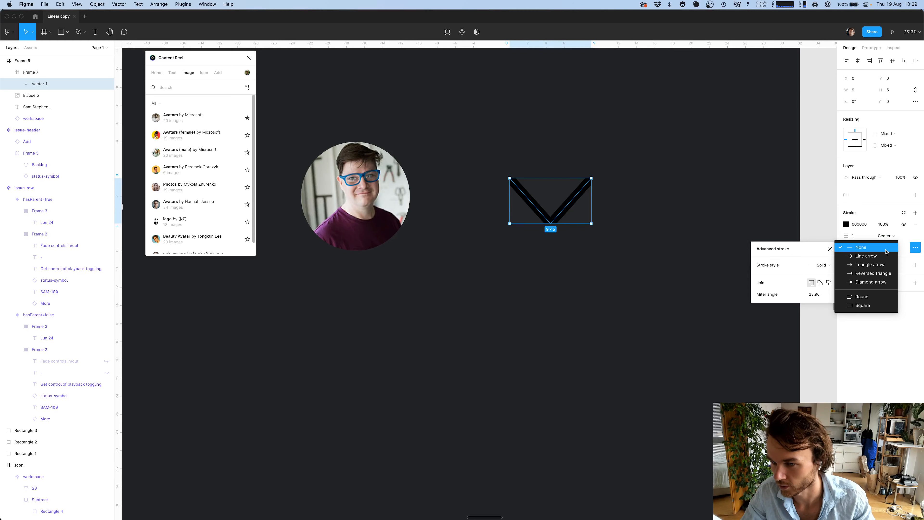
{"action": "left_click", "coordinate": [866, 296]}
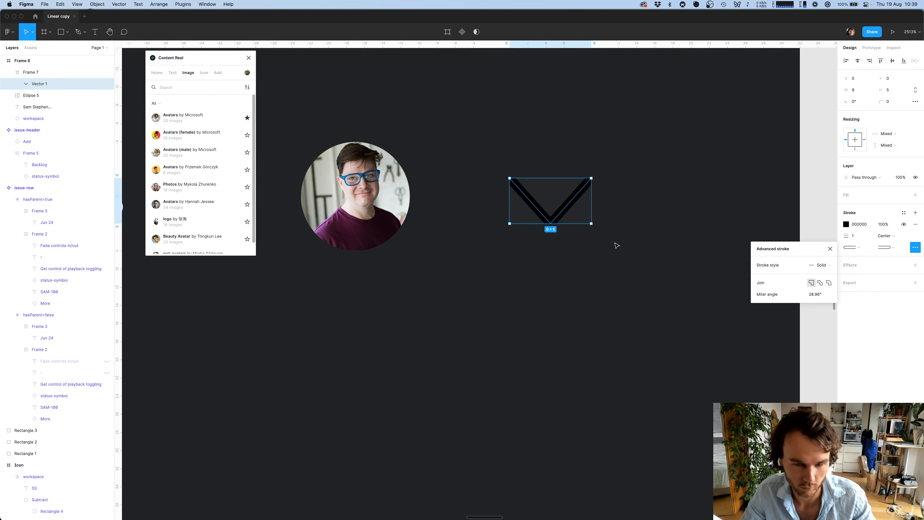
Turn off content clipping on the frame around the chevron
{"action": "key", "text": "Escape"}
{"action": "key", "text": "Escape"}
{"action": "left_click", "coordinate": [861, 125]}
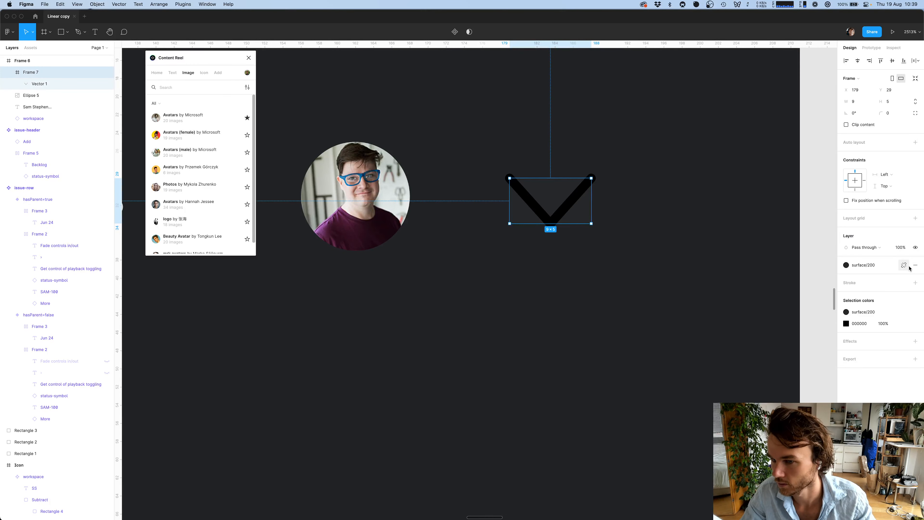
Set the chevron stroke's corner join to round
{"action": "left_click", "coordinate": [562, 213]}
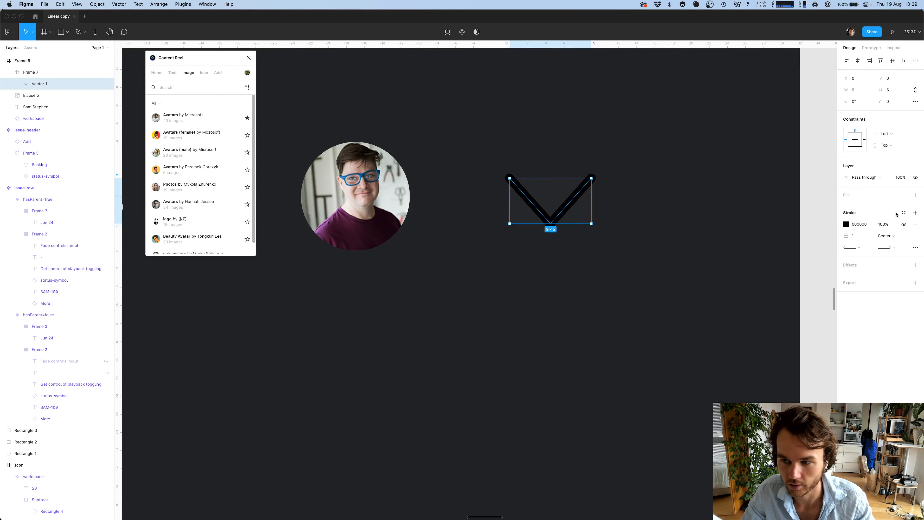
{"action": "left_click", "coordinate": [915, 247]}
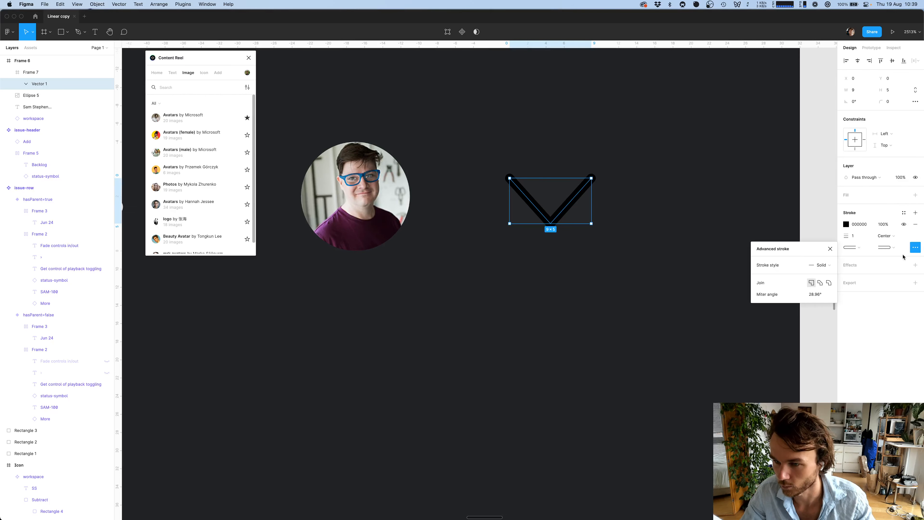
{"action": "left_click", "coordinate": [830, 284]}
{"action": "left_click", "coordinate": [641, 270]}
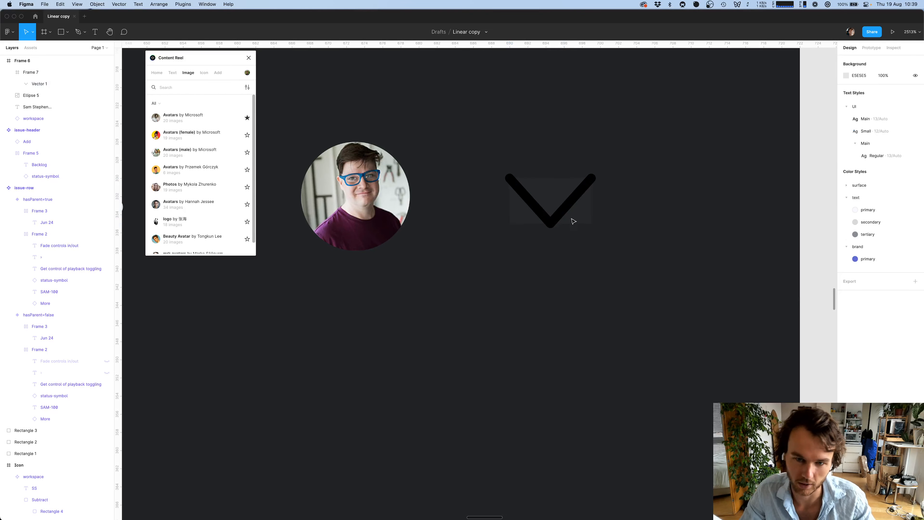
Check the whole sidebar header against the Linear page in Safari, and return to Figma
{"action": "left_click", "coordinate": [552, 222]}
{"action": "scroll", "coordinate": [553, 221], "scroll_direction": "down", "scroll_amount": 5}
{"action": "left_click", "coordinate": [551, 284]}
{"action": "scroll", "coordinate": [550, 284], "scroll_direction": "down", "scroll_amount": 8}
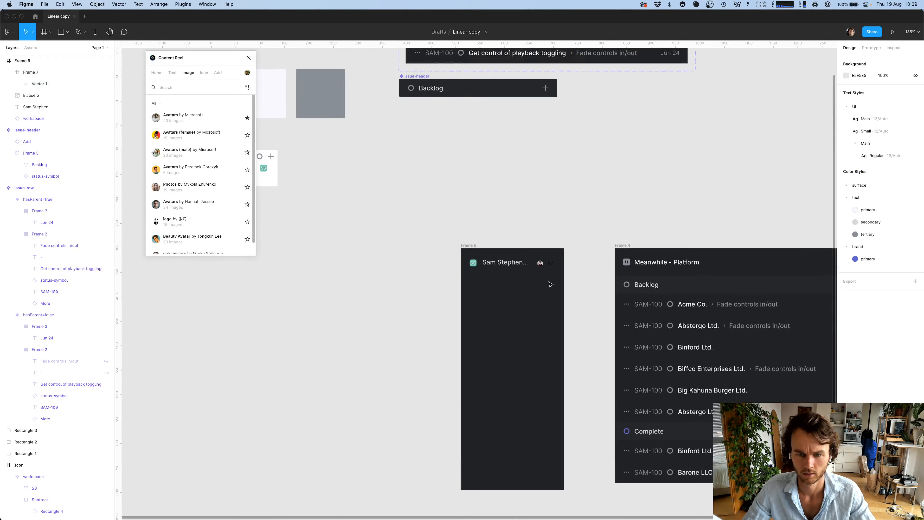
{"action": "scroll", "coordinate": [550, 284], "scroll_direction": "down", "scroll_amount": 1}
{"action": "key", "text": "super+Tab"}
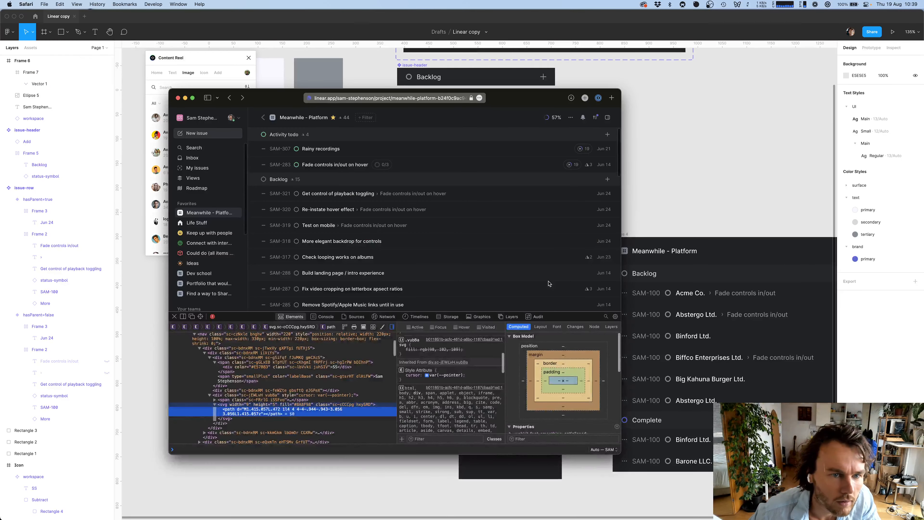
{"action": "key", "text": "super+Tab"}
Remove the chevron frame's surface/200 fill and apply the text/tertiary color style to the chevron
{"action": "left_click", "coordinate": [548, 253]}
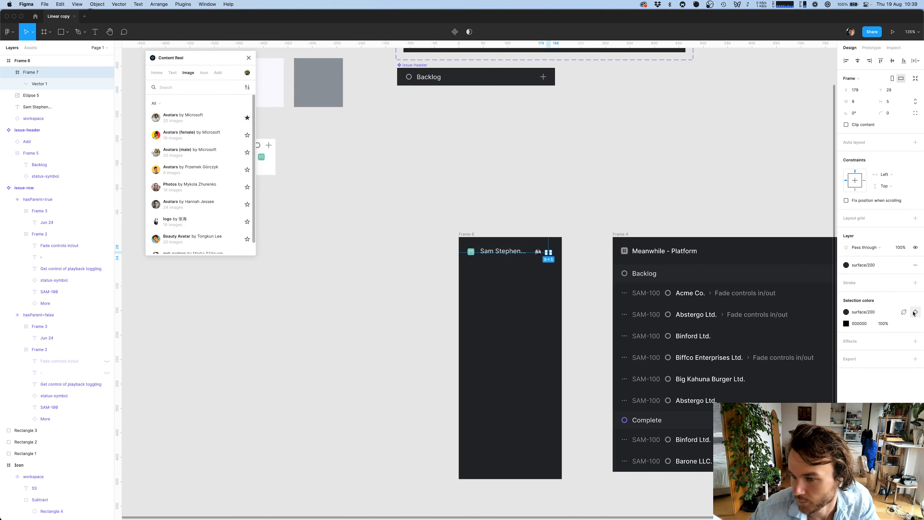
{"action": "left_click", "coordinate": [916, 264]}
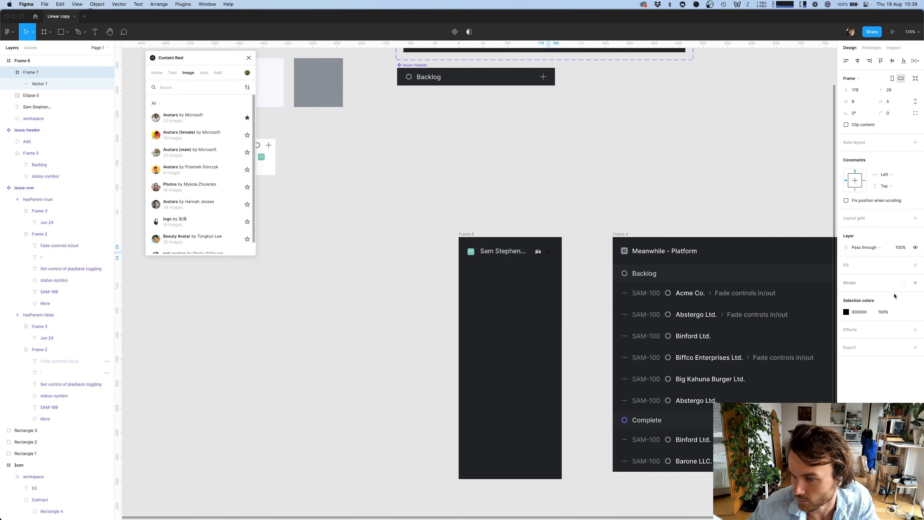
{"action": "left_click", "coordinate": [903, 311]}
{"action": "key", "text": "Escape"}
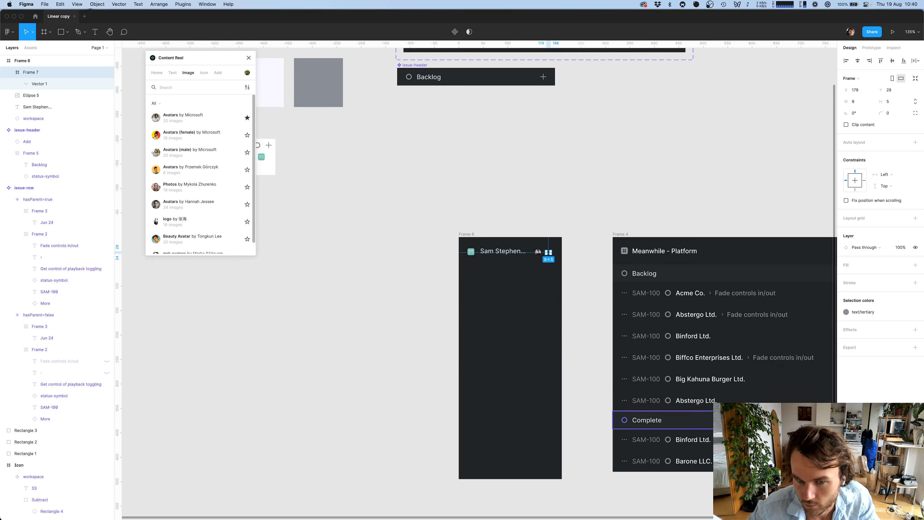
{"action": "left_click", "coordinate": [585, 336]}
Switch to Safari and inspect the dropdown arrow's svg element in the enlarged Linear sidebar header
{"action": "key", "text": "super+Tab"}
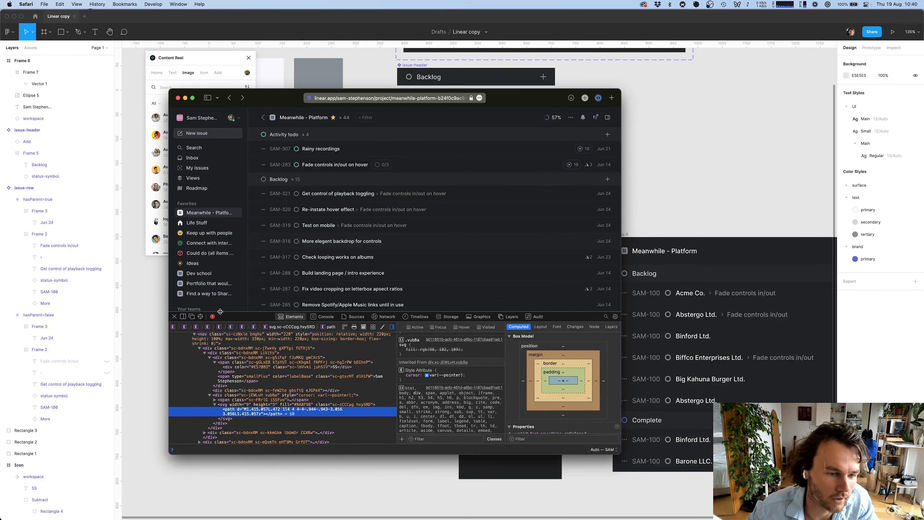
{"action": "left_click", "coordinate": [201, 316]}
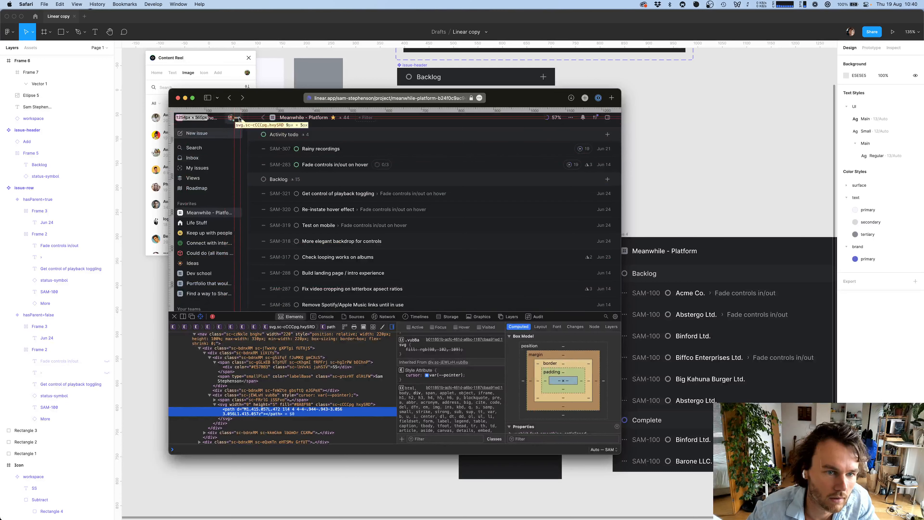
{"action": "left_click", "coordinate": [240, 120]}
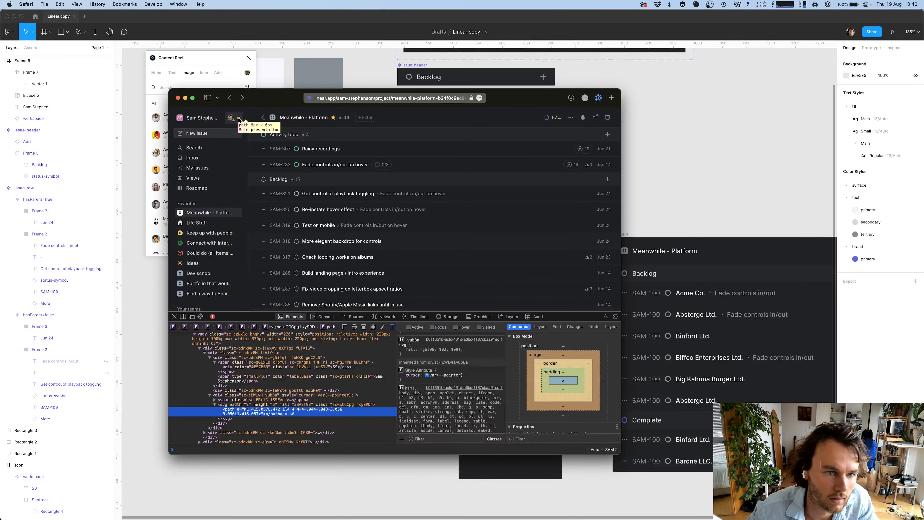
{"action": "scroll", "coordinate": [240, 120], "scroll_direction": "up", "scroll_amount": 5}
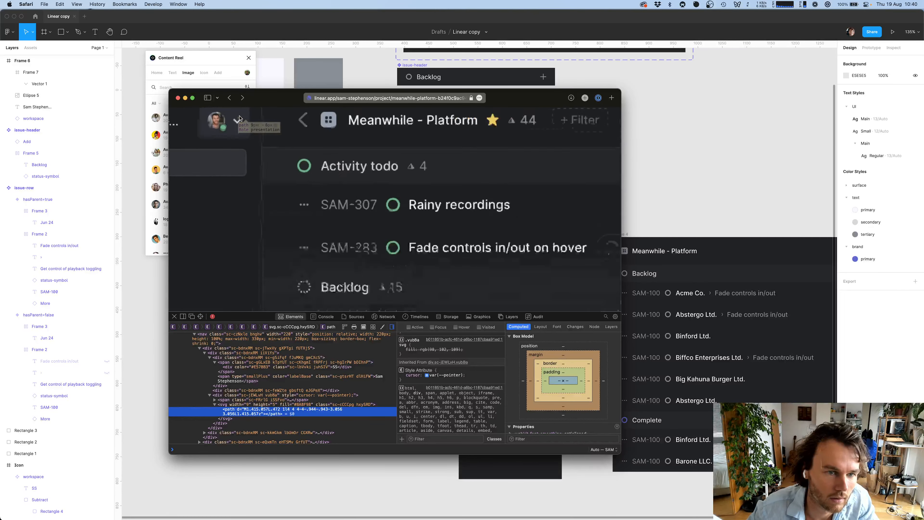
{"action": "scroll", "coordinate": [240, 120], "scroll_direction": "right", "scroll_amount": 4}
{"action": "scroll", "coordinate": [322, 179], "scroll_direction": "up", "scroll_amount": 2}
{"action": "scroll", "coordinate": [322, 179], "scroll_direction": "left", "scroll_amount": 6}
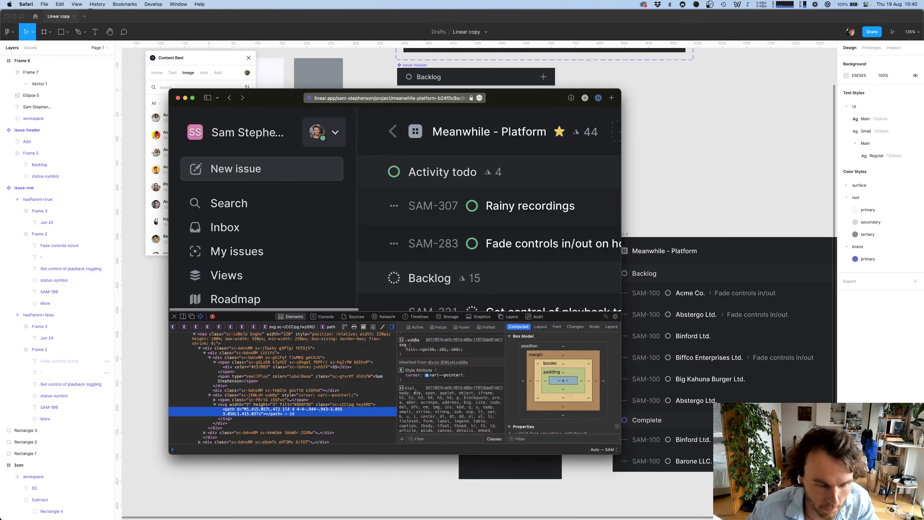
{"action": "left_click", "coordinate": [337, 135]}
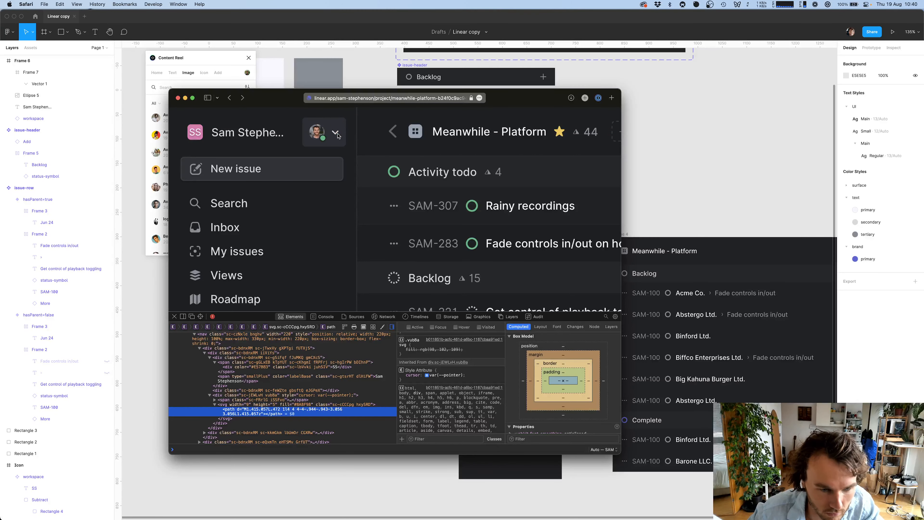
{"action": "left_click", "coordinate": [261, 405]}
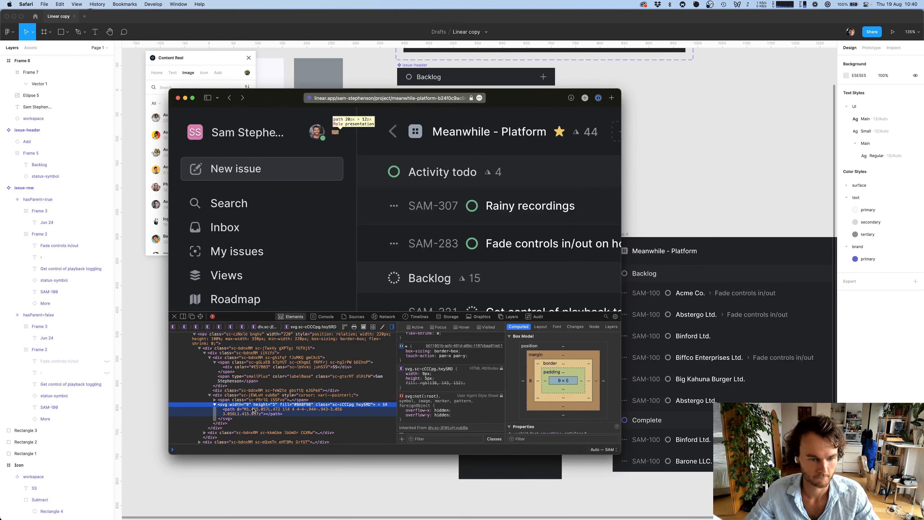
Compare the chevron in the Figma sidebar header with the dropdown arrow on the Linear page in Safari
{"action": "key", "text": "super+Tab"}
{"action": "scroll", "coordinate": [533, 265], "scroll_direction": "up", "scroll_amount": 2}
{"action": "scroll", "coordinate": [534, 266], "scroll_direction": "up", "scroll_amount": 5}
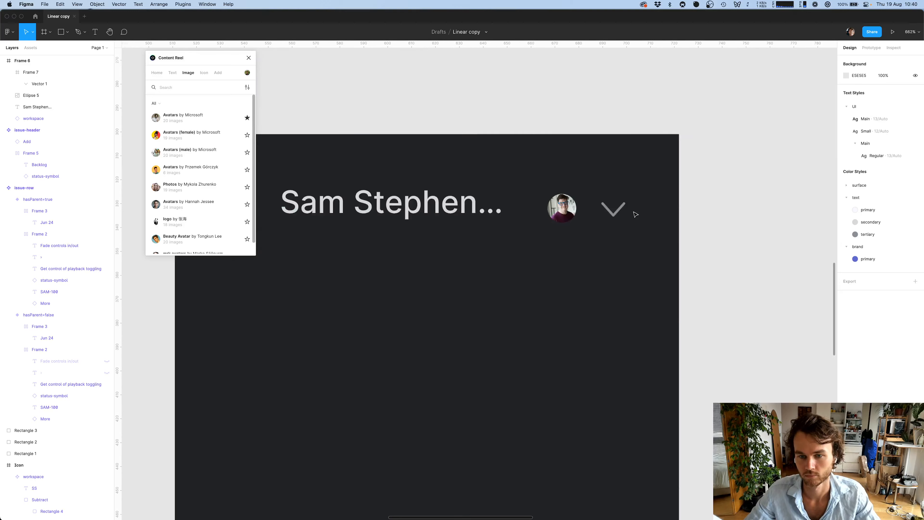
{"action": "key", "text": "super+Tab"}
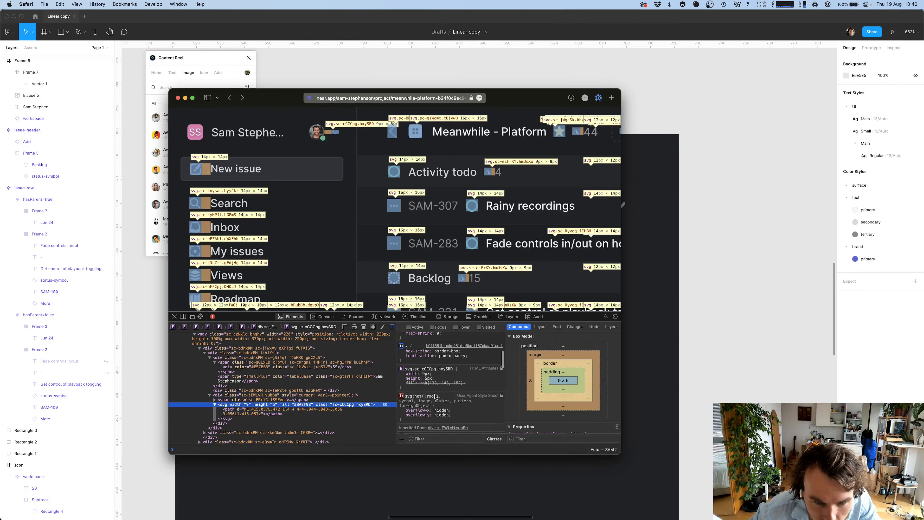
Inspect the fill, margin and size styles of the dropdown arrow's svg element on the Linear page
{"action": "scroll", "coordinate": [436, 396], "scroll_direction": "up", "scroll_amount": 5}
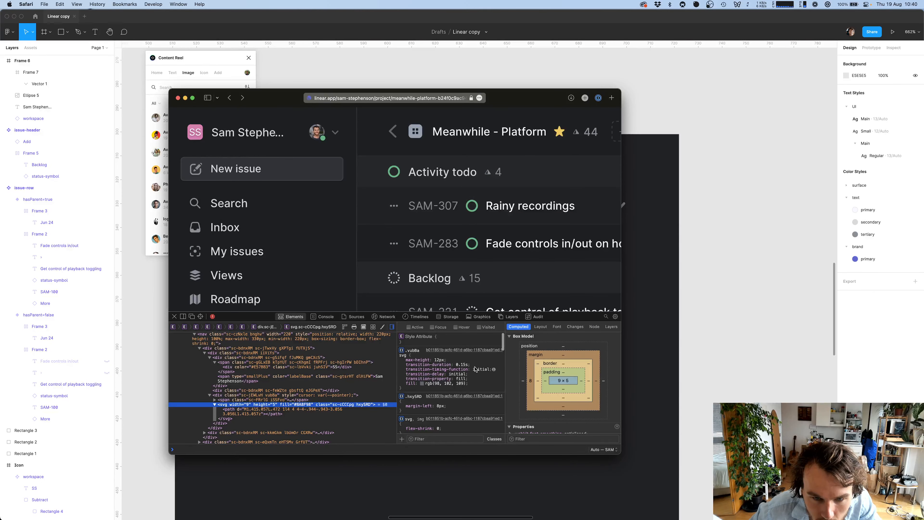
{"action": "scroll", "coordinate": [534, 395], "scroll_direction": "down", "scroll_amount": 6}
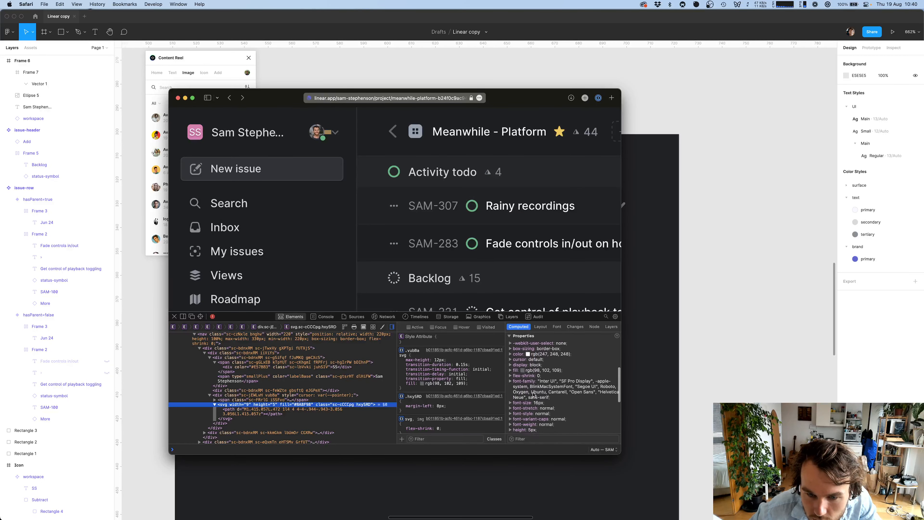
{"action": "scroll", "coordinate": [533, 395], "scroll_direction": "down", "scroll_amount": 3}
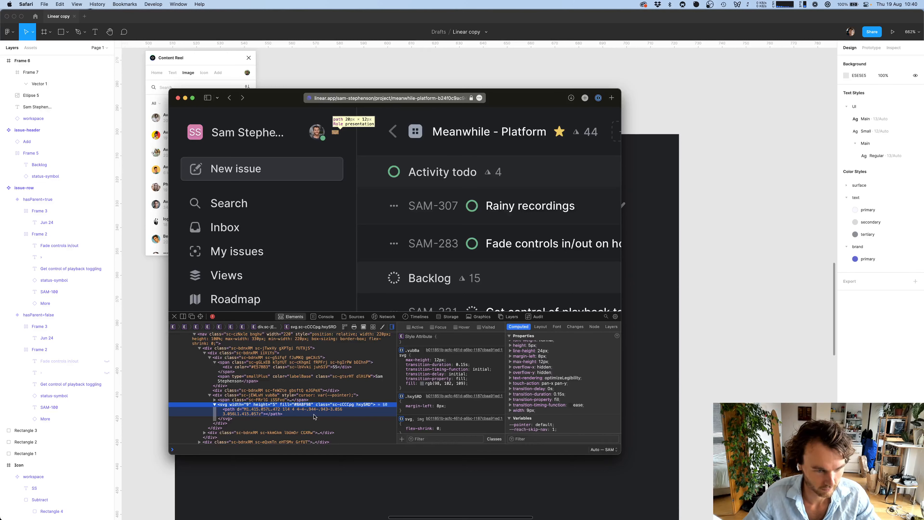
Return to Figma, reduce the chevron vector's height to 4 and nudge it down 1 pixel
{"action": "key", "text": "super+Tab"}
{"action": "left_click", "coordinate": [614, 211], "text": "super"}
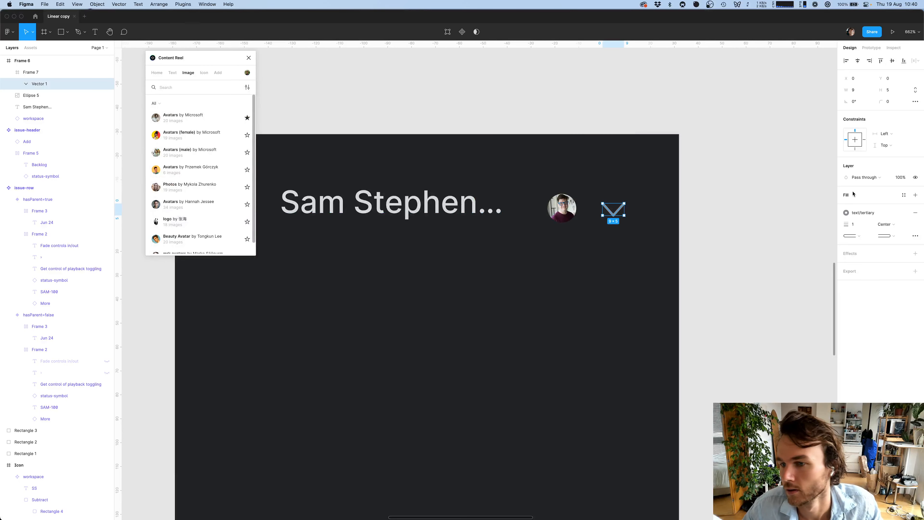
{"action": "scroll", "coordinate": [648, 214], "scroll_direction": "up", "scroll_amount": 10}
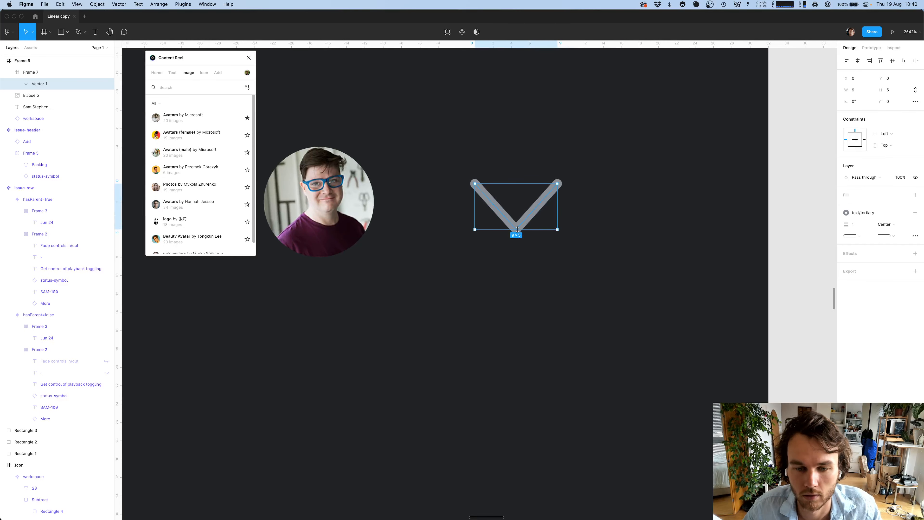
{"action": "left_click_drag", "start_coordinate": [519, 230], "coordinate": [520, 221]}
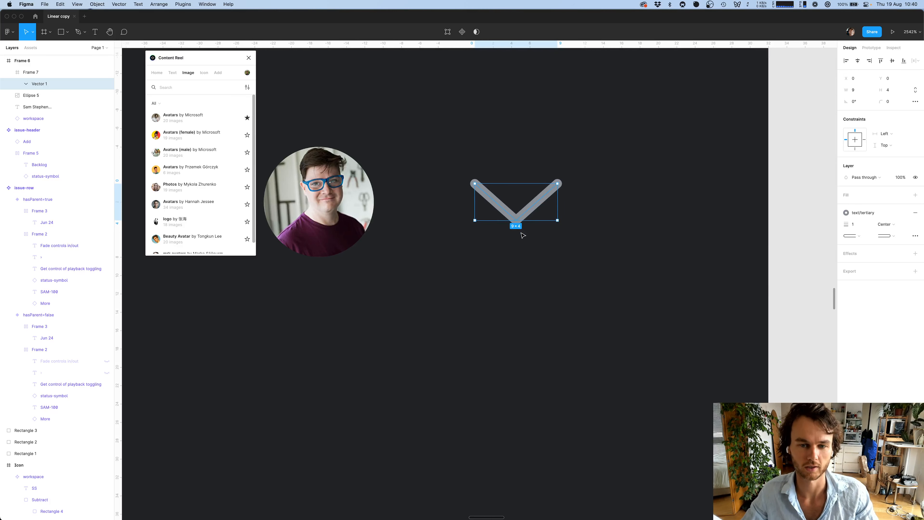
{"action": "key", "text": "Down"}
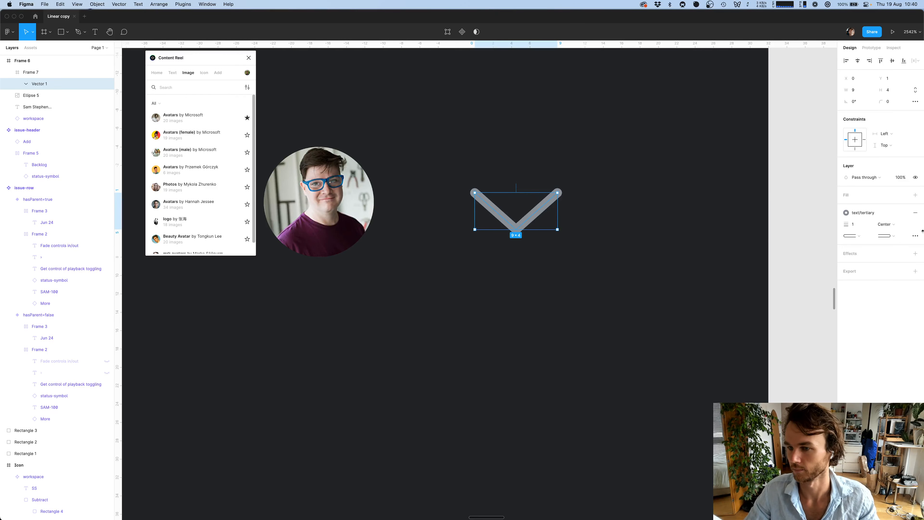
Give the chevron's stroke a miter join and set its end caps to None
{"action": "left_click", "coordinate": [916, 235]}
{"action": "left_click", "coordinate": [814, 271]}
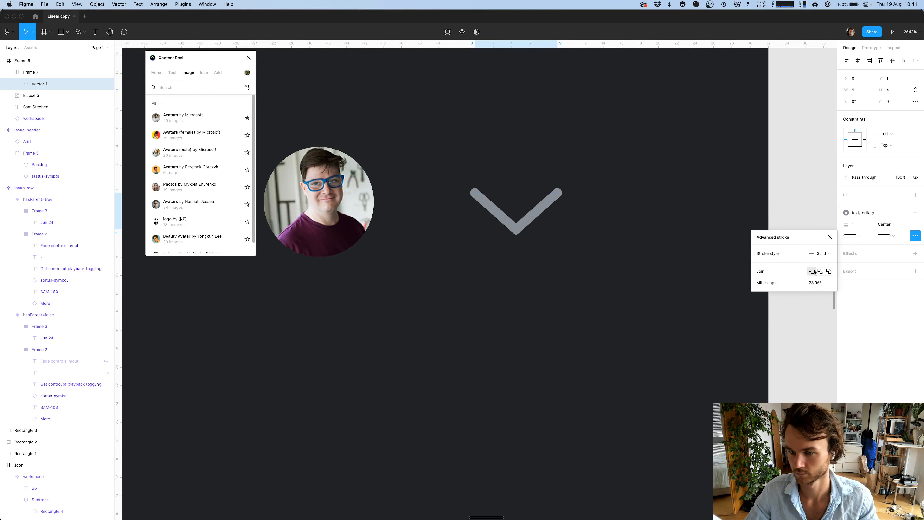
{"action": "left_click", "coordinate": [882, 236]}
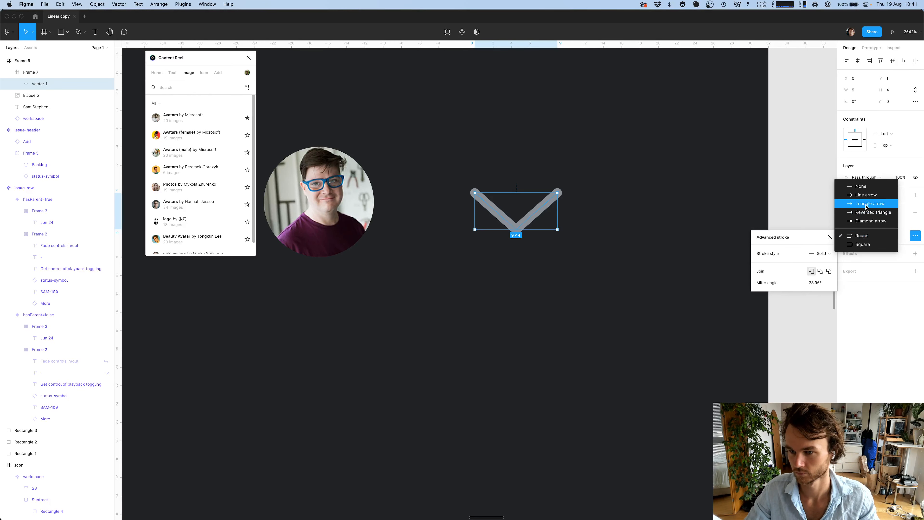
{"action": "left_click", "coordinate": [868, 189]}
{"action": "left_click", "coordinate": [671, 172]}
{"action": "scroll", "coordinate": [549, 210], "scroll_direction": "down", "scroll_amount": 10}
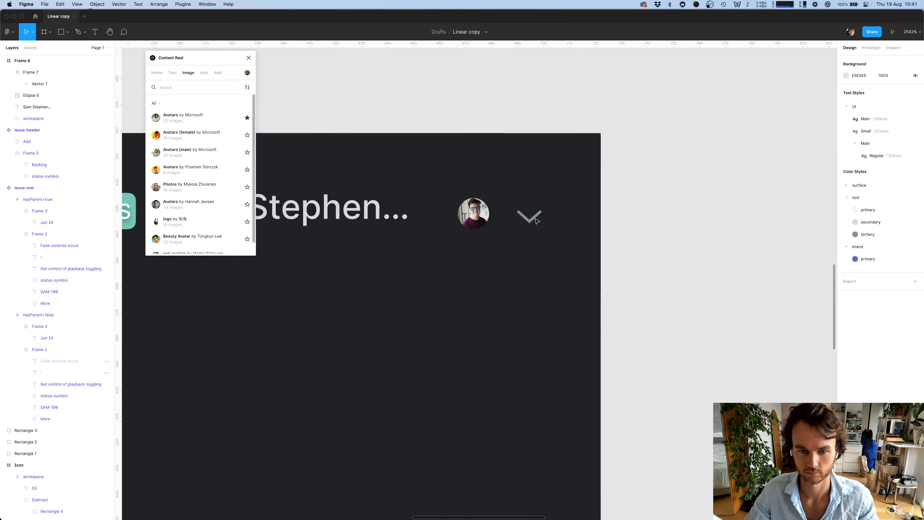
Set the stroke weight of the chevron beside the avatar to 1.5
{"action": "left_click", "coordinate": [535, 218]}
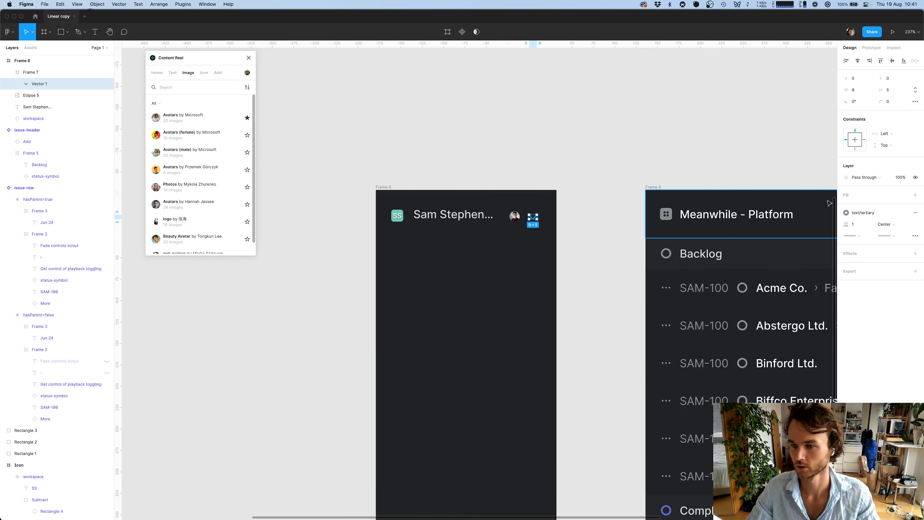
{"action": "left_click", "coordinate": [867, 224]}
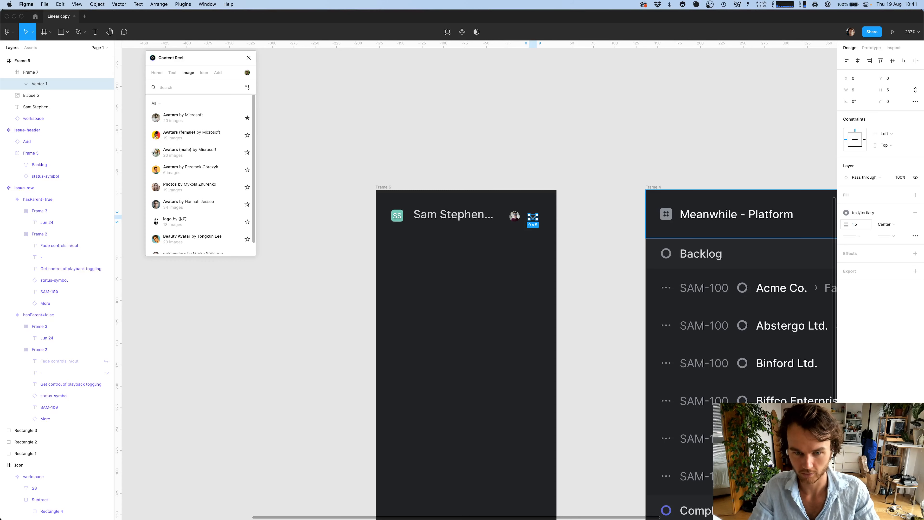
{"action": "left_click", "coordinate": [584, 288]}
{"action": "scroll", "coordinate": [584, 288], "scroll_direction": "up", "scroll_amount": 1}
{"action": "scroll", "coordinate": [583, 288], "scroll_direction": "left", "scroll_amount": 1}
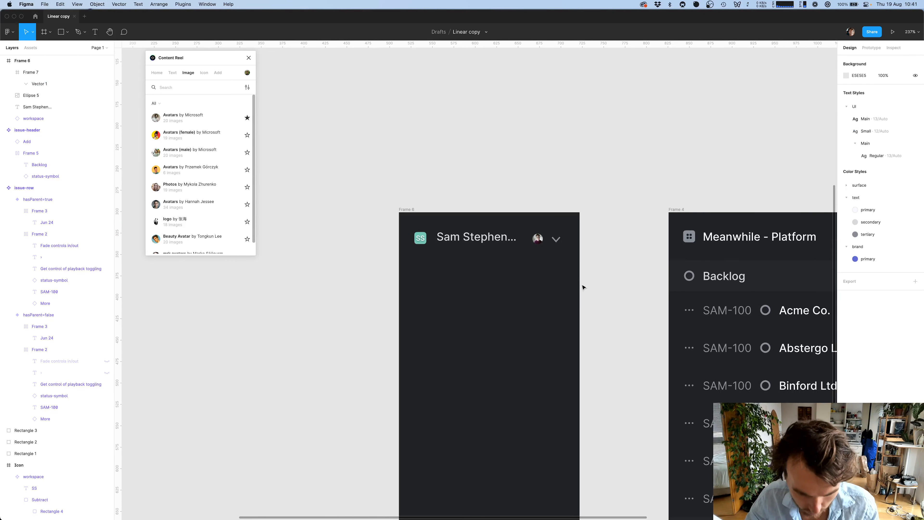
View the design at 100% zoom and compare the sidebar header's chevron with the Linear page in Safari
{"action": "key", "text": "shift+0"}
{"action": "scroll", "coordinate": [583, 287], "scroll_direction": "right", "scroll_amount": 1}
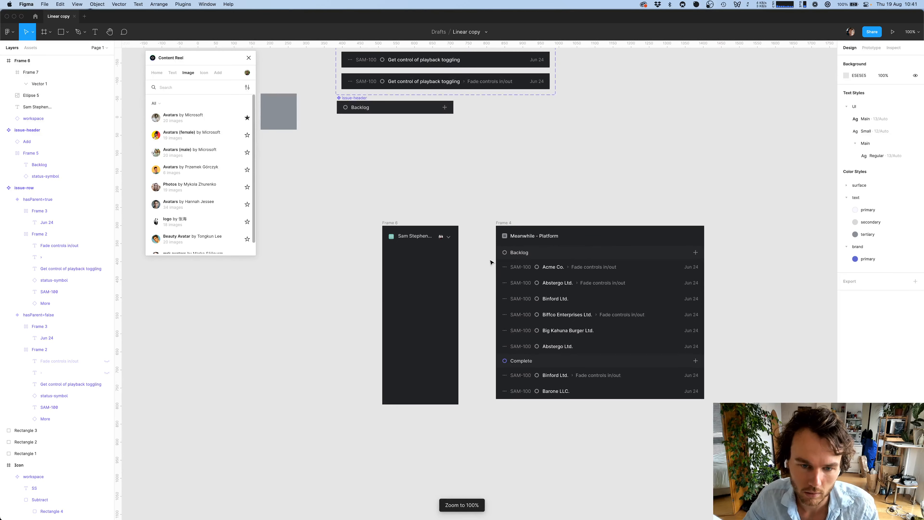
{"action": "key", "text": "super+Tab"}
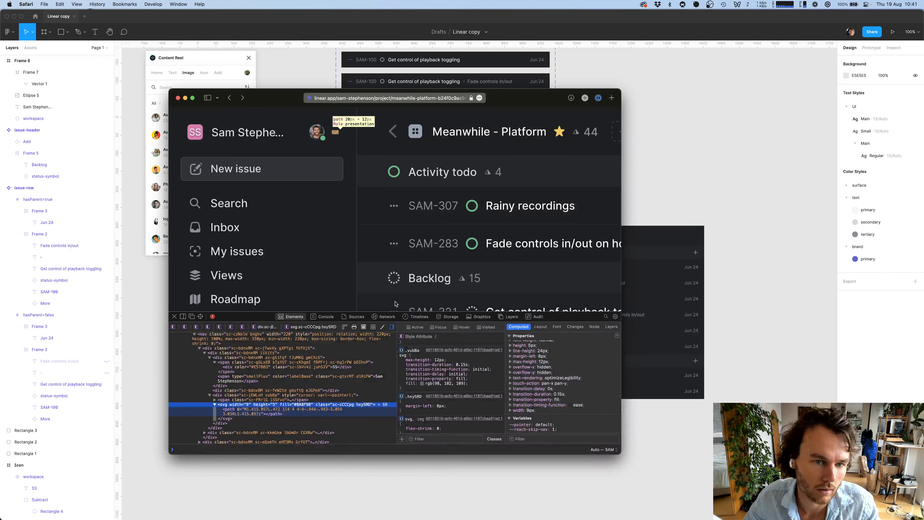
{"action": "key", "text": "super+Tab"}
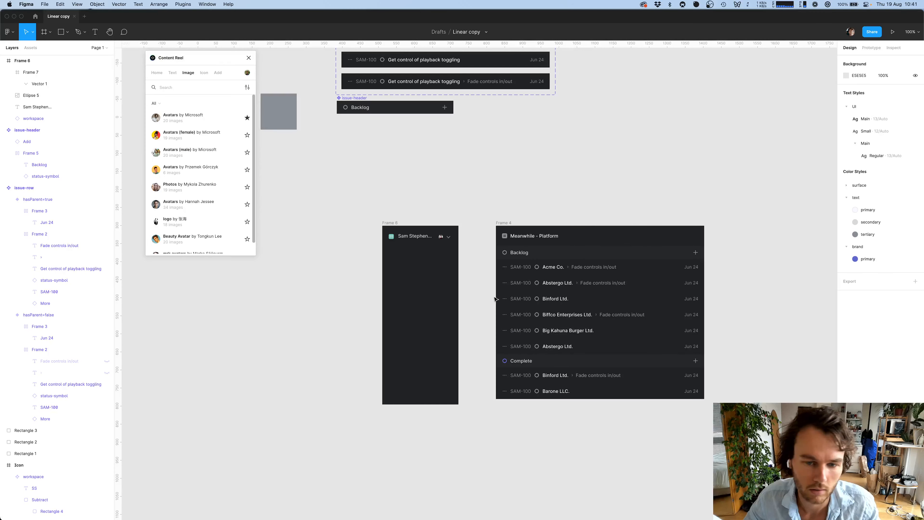
Set the chevron vector's height to 4 and check it against the Linear page
{"action": "left_click", "coordinate": [447, 239], "text": "super"}
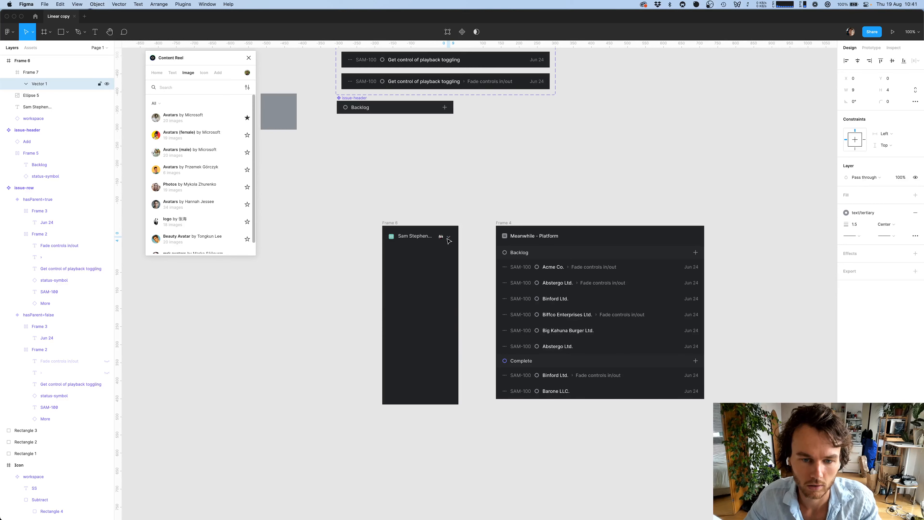
{"action": "key", "text": "super+Tab"}
{"action": "key", "text": "super+Tab"}
{"action": "left_click", "coordinate": [449, 260]}
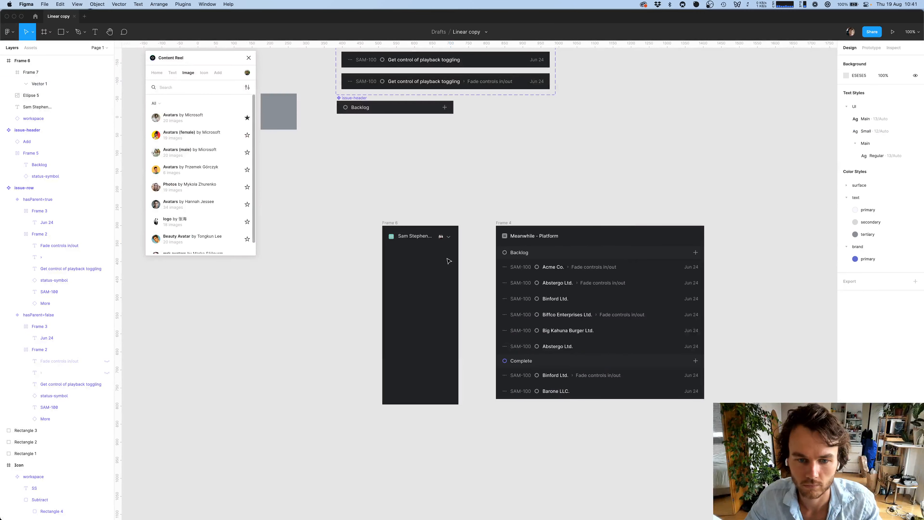
Compare the shortened chevron repeatedly with the dropdown arrow on the Linear page, then return to Figma
{"action": "key", "text": "super+Tab"}
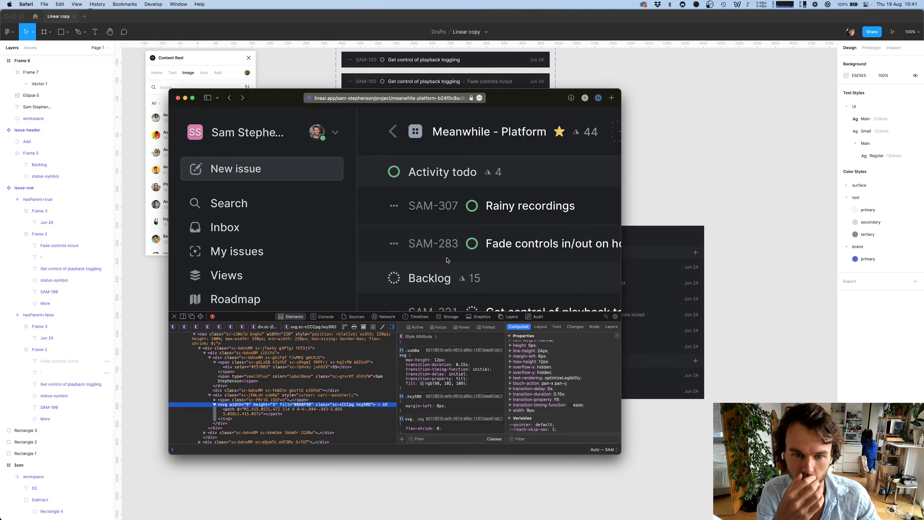
{"action": "key", "text": "super+Tab"}
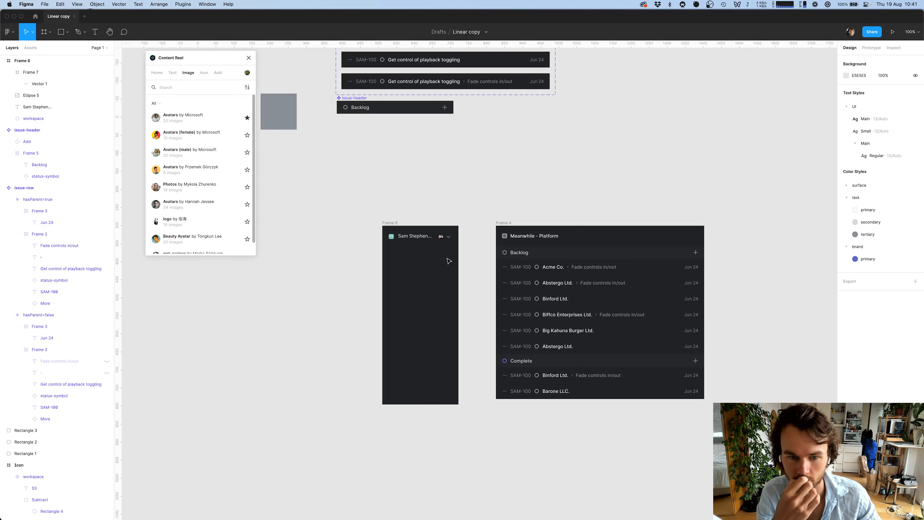
{"action": "key", "text": "super+Tab"}
{"action": "key", "text": "super+Tab"}
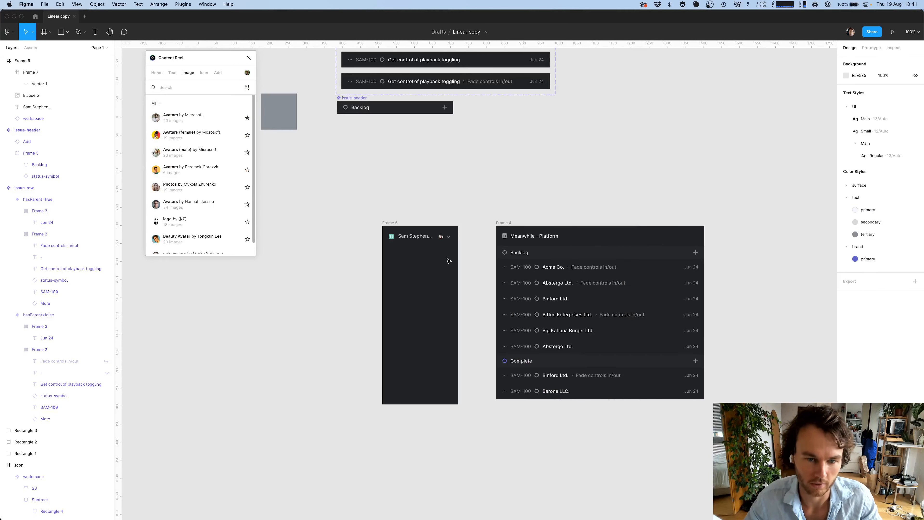
{"action": "key", "text": "super+Tab"}
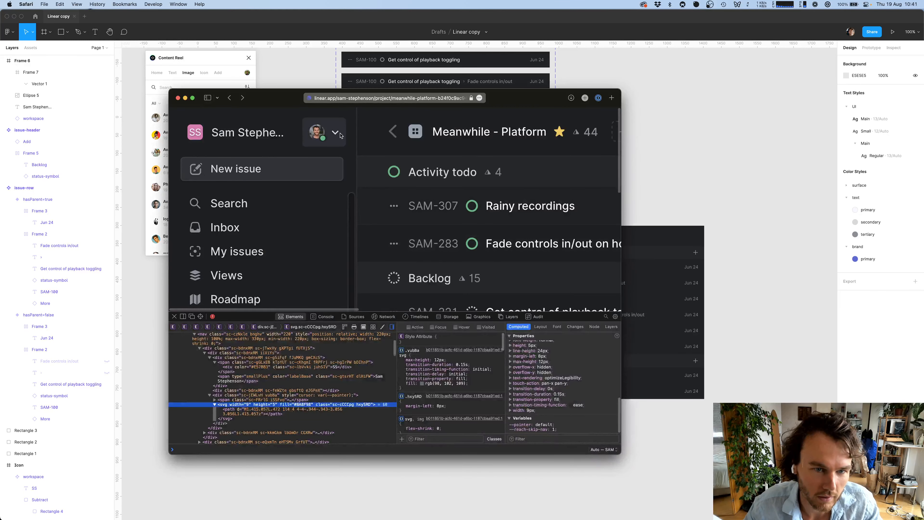
{"action": "key", "text": "super+Tab"}
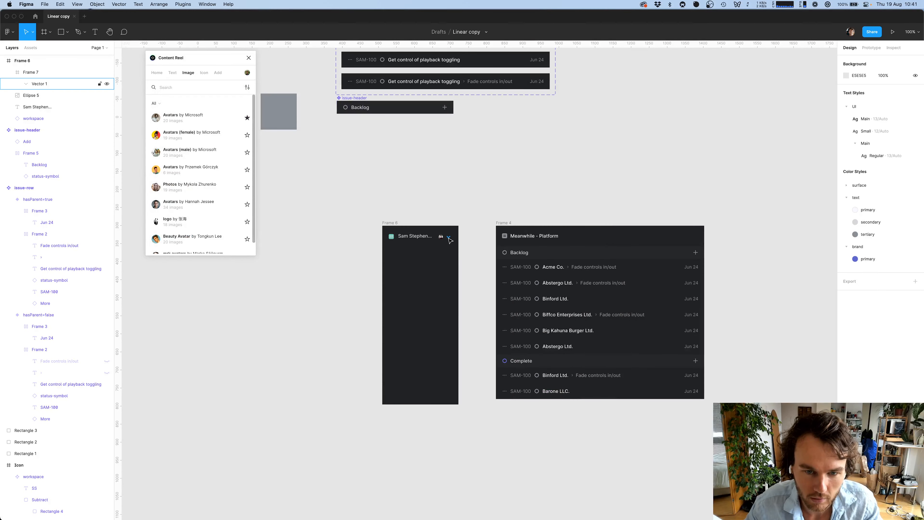
Set the chevron vector's width to 8 and check its shape beside the avatar
{"action": "left_click", "coordinate": [449, 239]}
{"action": "left_click", "coordinate": [461, 287]}
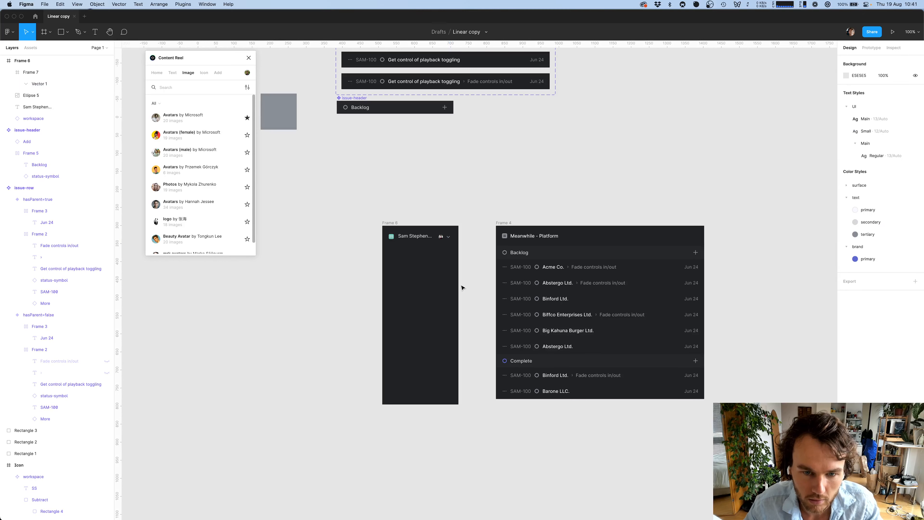
{"action": "scroll", "coordinate": [443, 248], "scroll_direction": "up", "scroll_amount": 10}
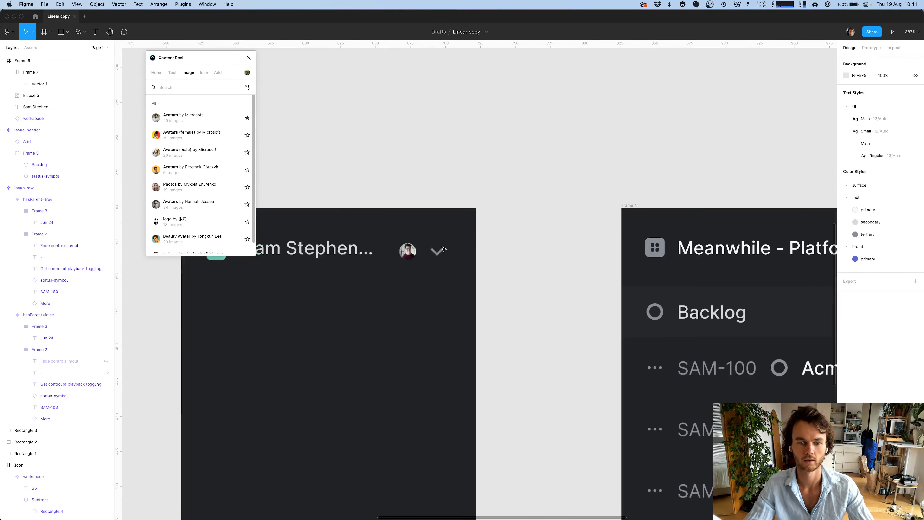
{"action": "scroll", "coordinate": [378, 284], "scroll_direction": "up", "scroll_amount": 8}
{"action": "scroll", "coordinate": [537, 287], "scroll_direction": "down", "scroll_amount": 4}
{"action": "scroll", "coordinate": [537, 288], "scroll_direction": "right", "scroll_amount": 8}
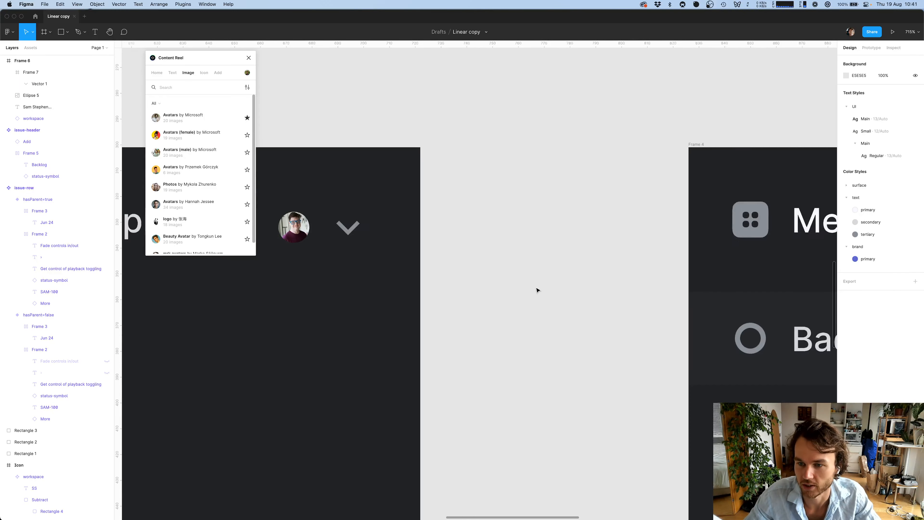
{"action": "scroll", "coordinate": [633, 367], "scroll_direction": "left", "scroll_amount": 6}
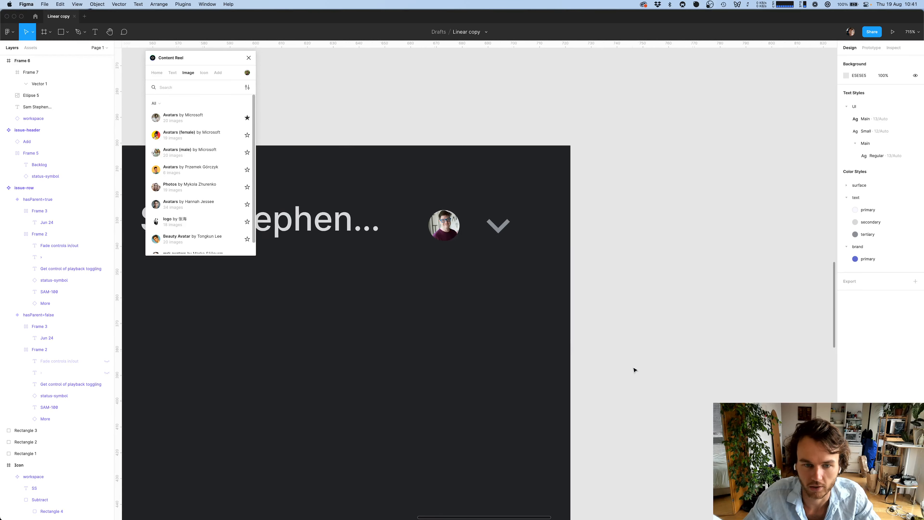
Switch to Safari, inspect the dropdown arrow's svg element again and select its fill attribute value
{"action": "key", "text": "super+Tab"}
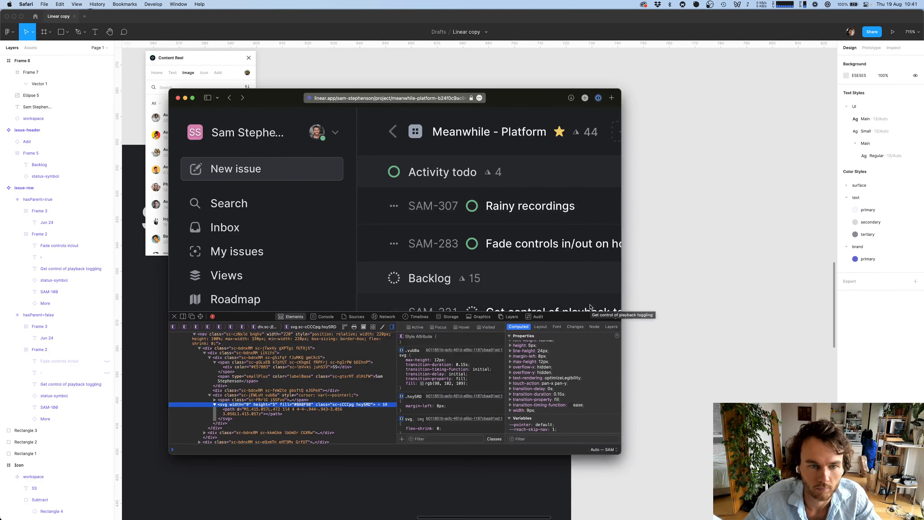
{"action": "key", "text": "super+shift+c"}
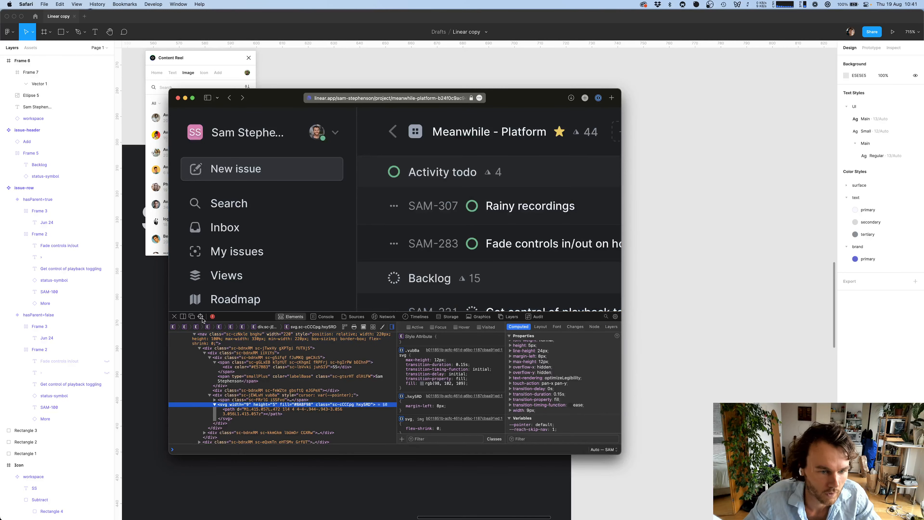
{"action": "left_click", "coordinate": [335, 133]}
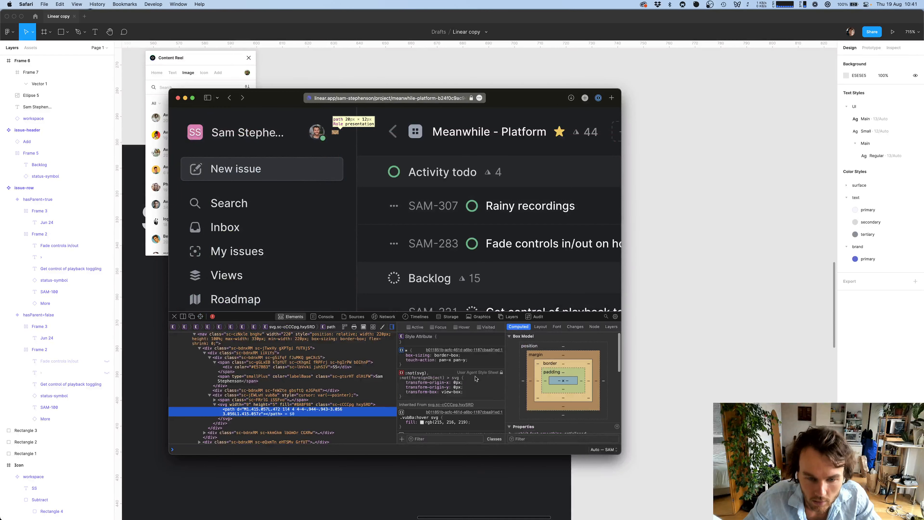
{"action": "left_click", "coordinate": [338, 405]}
{"action": "double_click", "coordinate": [304, 405]}
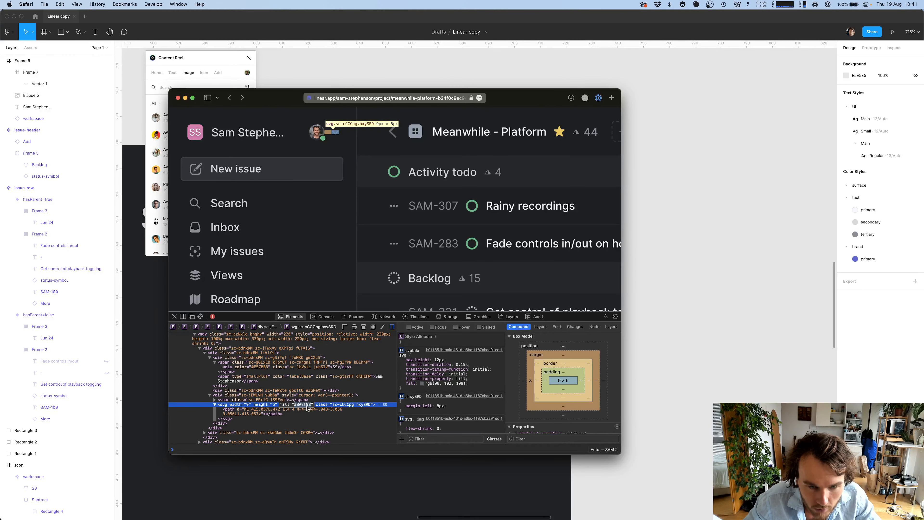
Switch to Figma and set the header chevron vector's stroke color to RGB 98, 102, 109
{"action": "left_click", "coordinate": [680, 262]}
{"action": "double_click", "coordinate": [499, 224]}
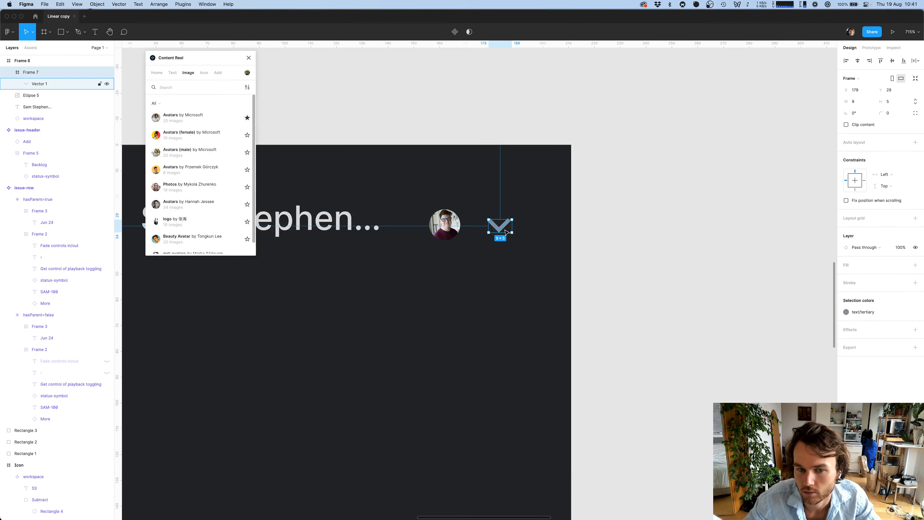
{"action": "left_click", "coordinate": [903, 213]}
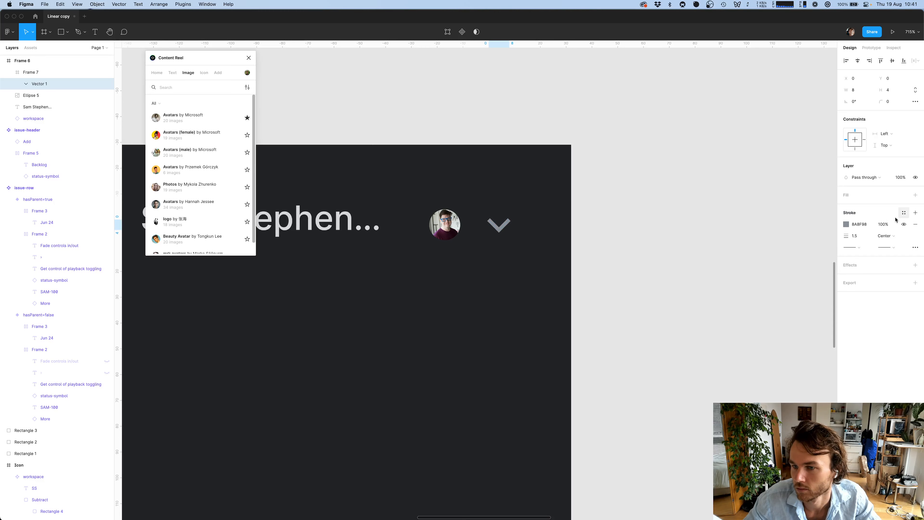
{"action": "left_click", "coordinate": [845, 224]}
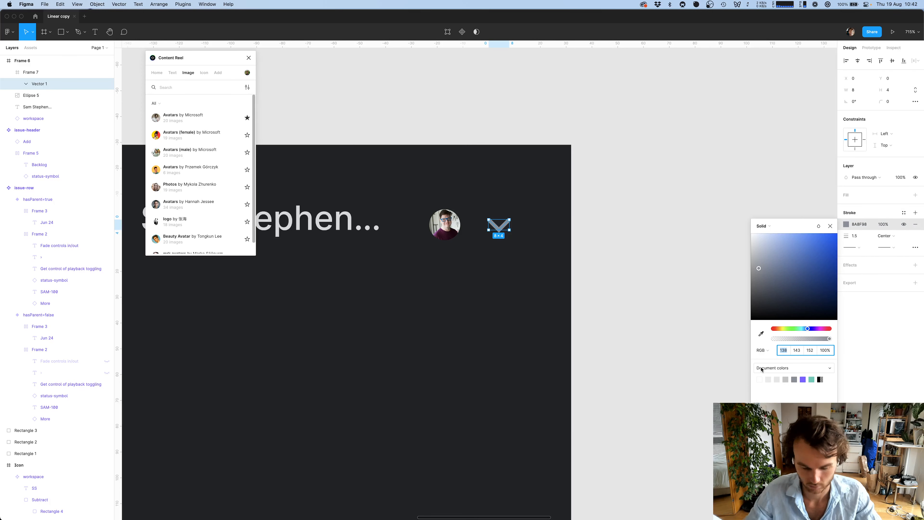
{"action": "type", "text": "98"}
{"action": "key", "text": "Tab"}
{"action": "type", "text": "10"}
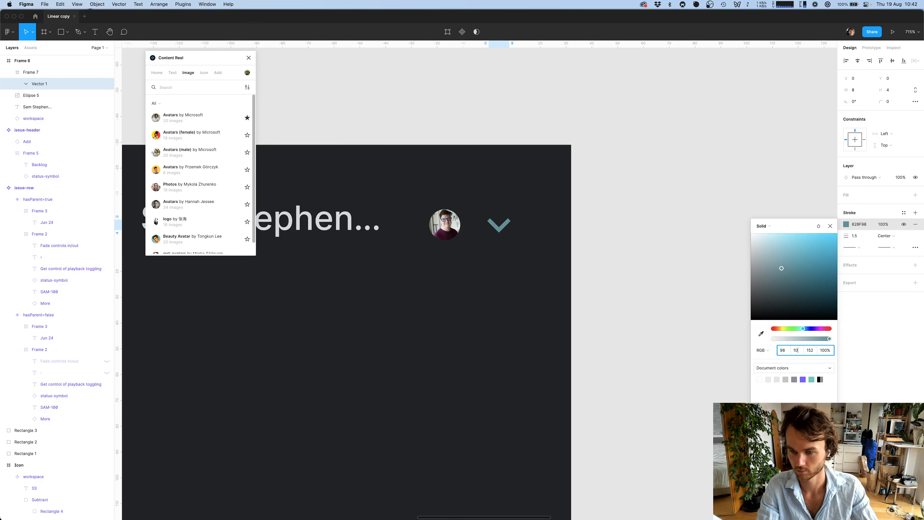
{"action": "type", "text": "2"}
{"action": "key", "text": "Tab"}
{"action": "type", "text": "109"}
{"action": "key", "text": "Return"}
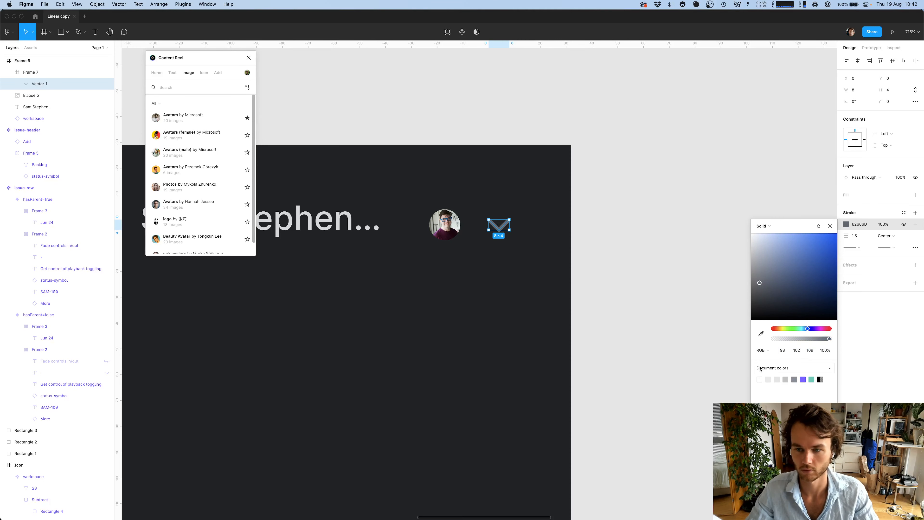
Save the chevron's stroke color as a new color style named "quartenary"
{"action": "left_click", "coordinate": [904, 212]}
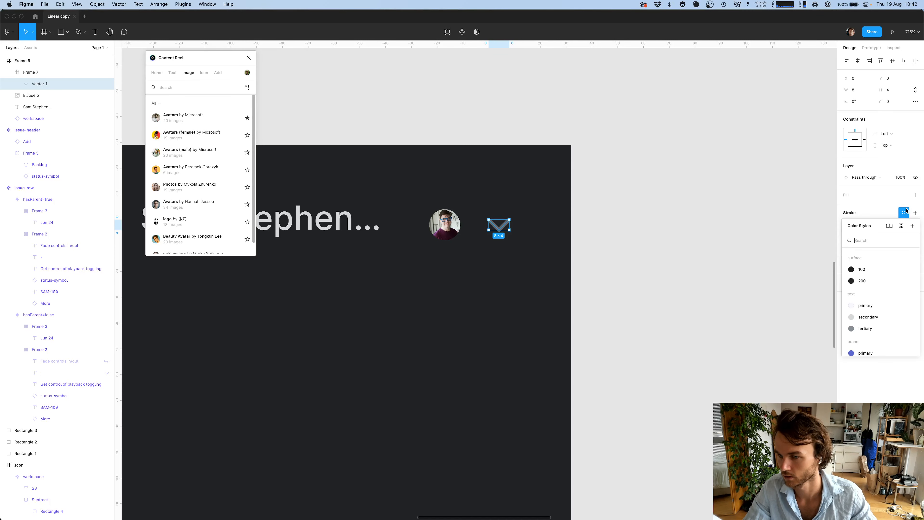
{"action": "left_click", "coordinate": [912, 225]}
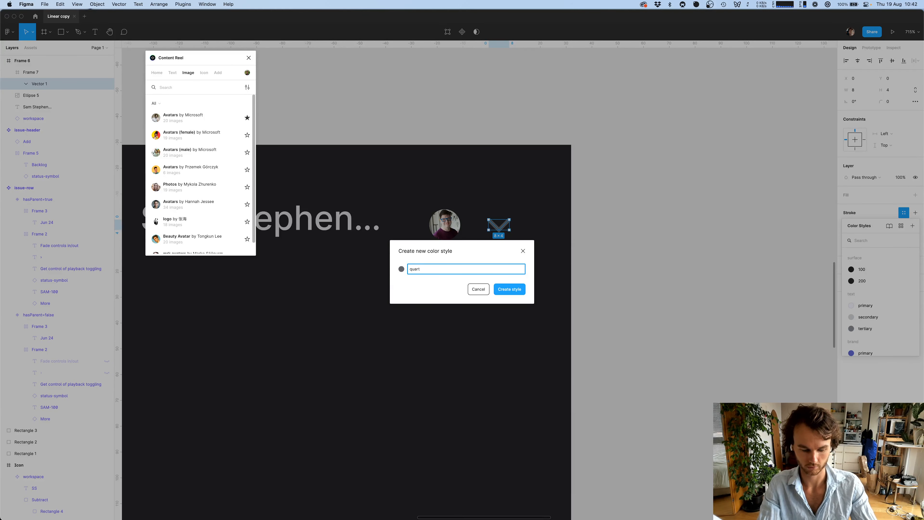
{"action": "key", "text": "Return"}
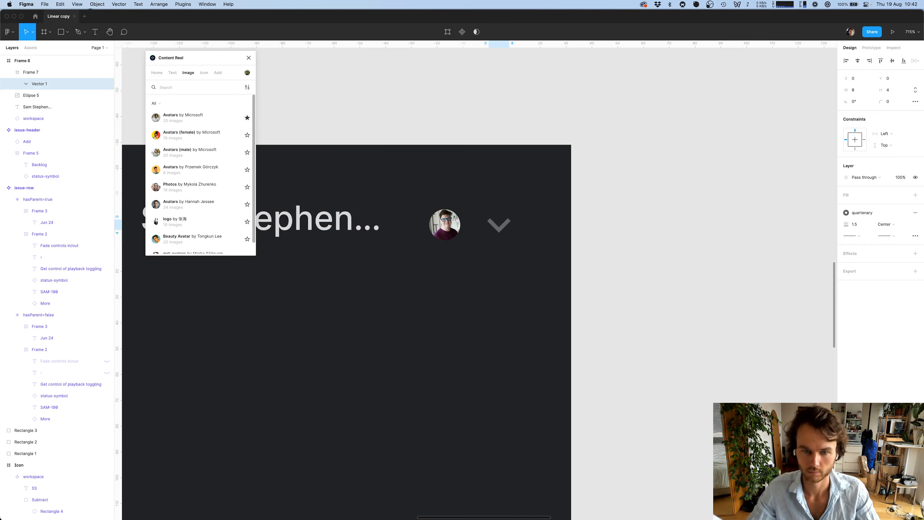
Compare the whole sidebar header with the Linear page in Safari, then return to Figma
{"action": "left_click", "coordinate": [642, 270]}
{"action": "scroll", "coordinate": [641, 271], "scroll_direction": "down", "scroll_amount": 5}
{"action": "scroll", "coordinate": [642, 272], "scroll_direction": "right", "scroll_amount": 5}
{"action": "scroll", "coordinate": [641, 272], "scroll_direction": "down", "scroll_amount": 3}
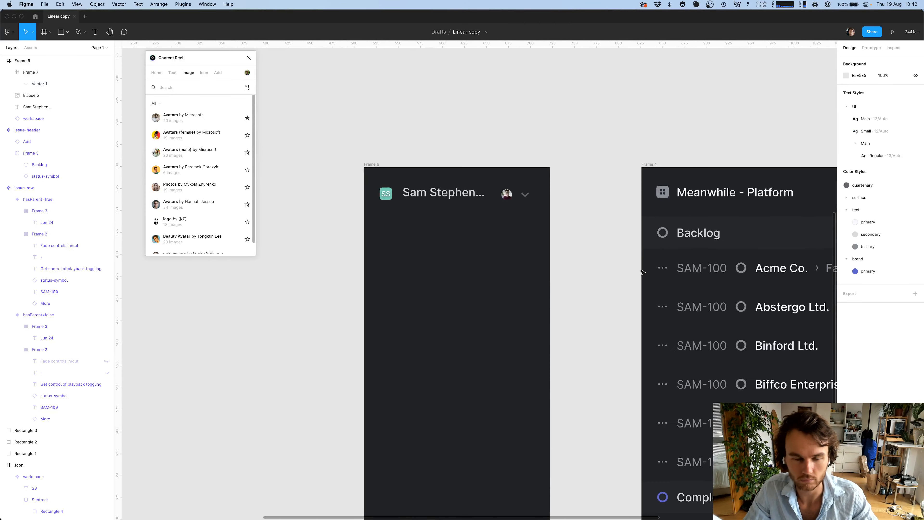
{"action": "key", "text": "super+Tab"}
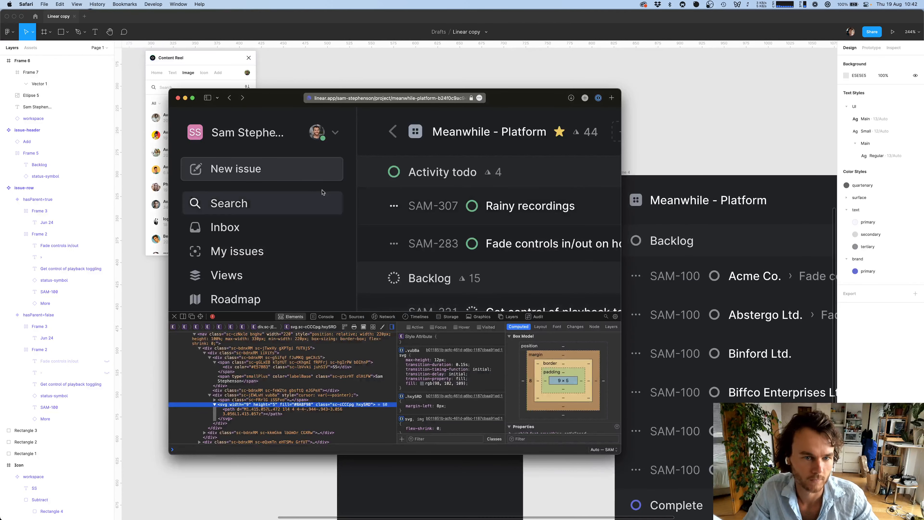
{"action": "key", "text": "super+Tab"}
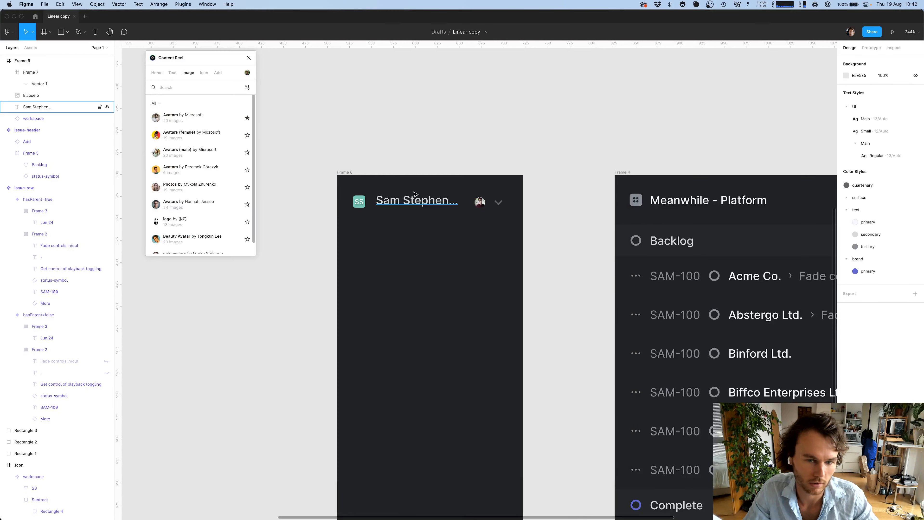
{"action": "left_click_drag", "start_coordinate": [553, 174], "coordinate": [326, 238]}
{"action": "key", "text": "shift+a"}
{"action": "key", "text": "super+z"}
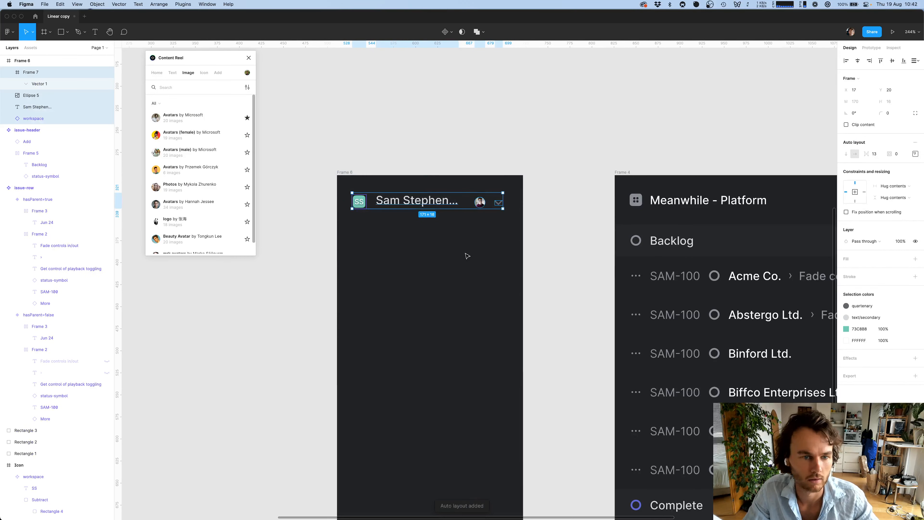
{"action": "key", "text": "super+Tab"}
{"action": "key", "text": "super+Tab"}
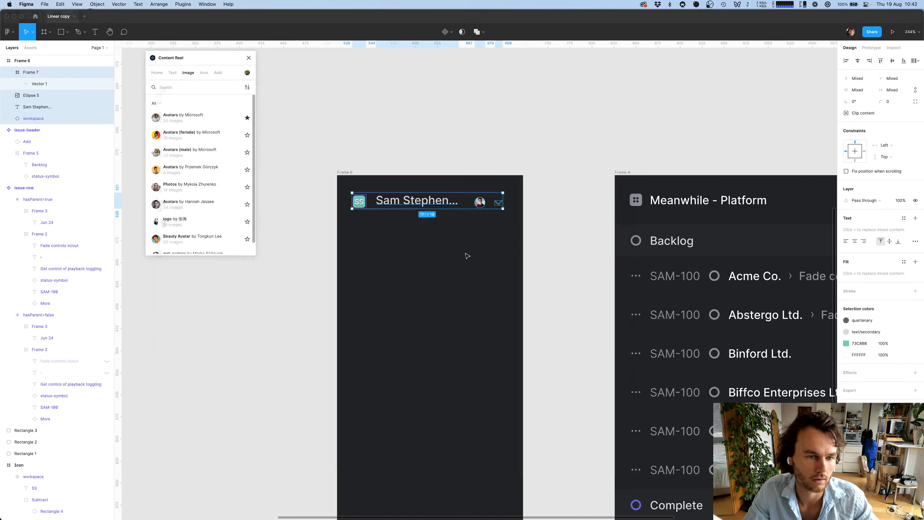
Wrap the workspace icon and workspace name in an auto layout frame with 8 spacing and check it against the Linear page
{"action": "left_click", "coordinate": [384, 199]}
{"action": "left_click", "coordinate": [357, 205], "text": "shift"}
{"action": "key", "text": "shift+a"}
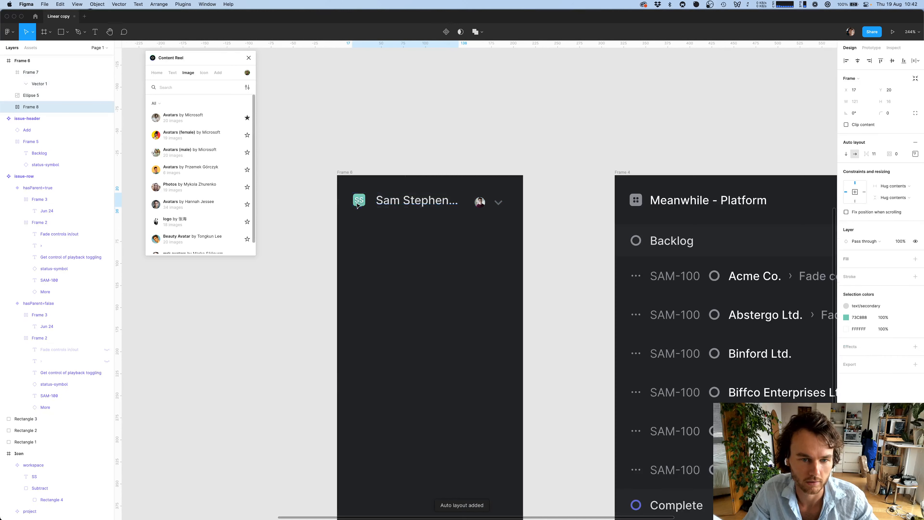
{"action": "left_click", "coordinate": [872, 153]}
{"action": "type", "text": "8"}
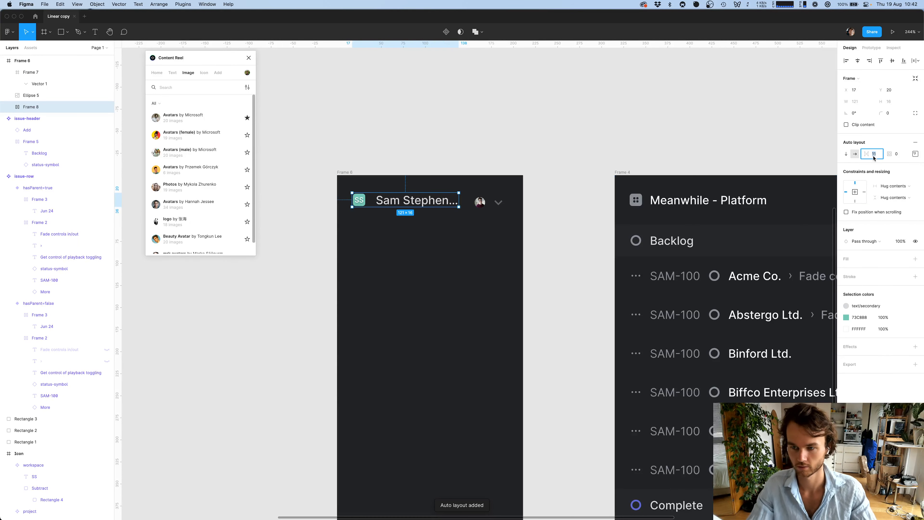
{"action": "key", "text": "Return"}
{"action": "key", "text": "super+Tab"}
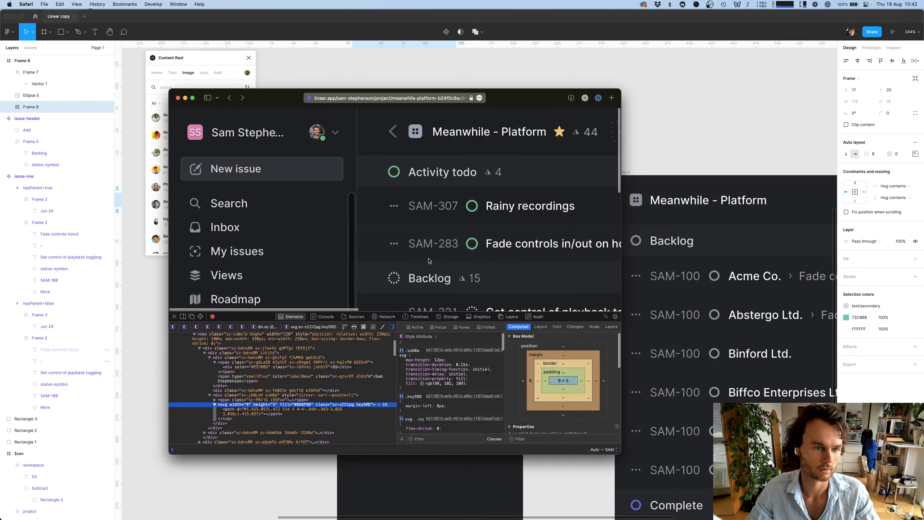
{"action": "key", "text": "super+Tab"}
{"action": "left_click", "coordinate": [475, 210]}
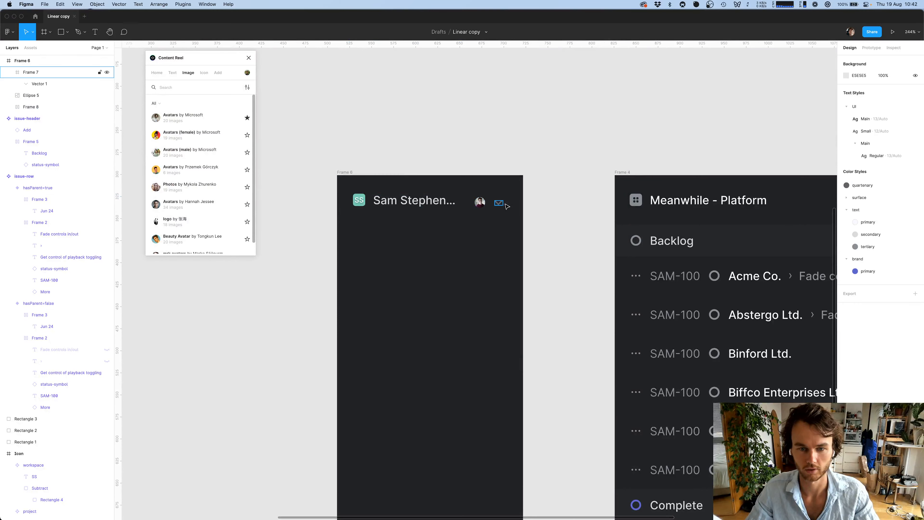
Check the Linear header again, then wrap the avatar and chevron in their own auto layout frame in Figma
{"action": "key", "text": "super+Tab"}
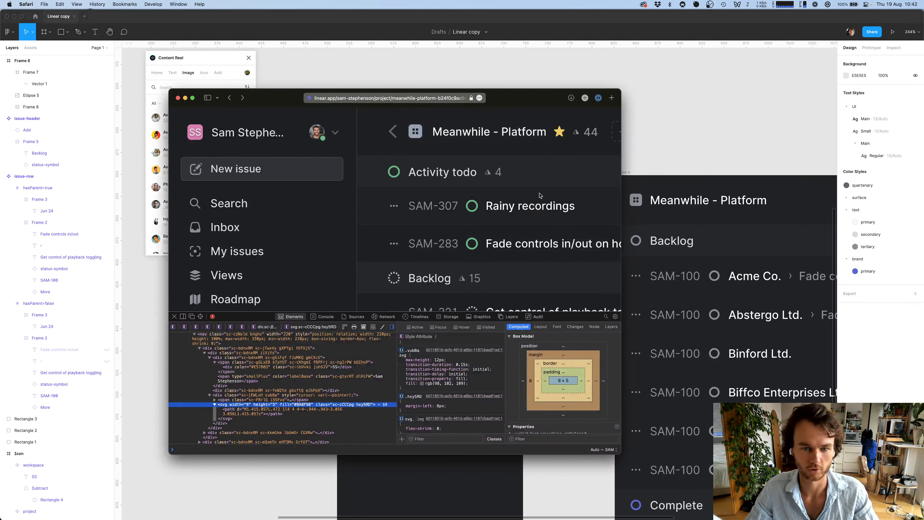
{"action": "key", "text": "super+Tab"}
{"action": "left_click", "coordinate": [499, 205]}
{"action": "left_click", "coordinate": [481, 203], "text": "shift"}
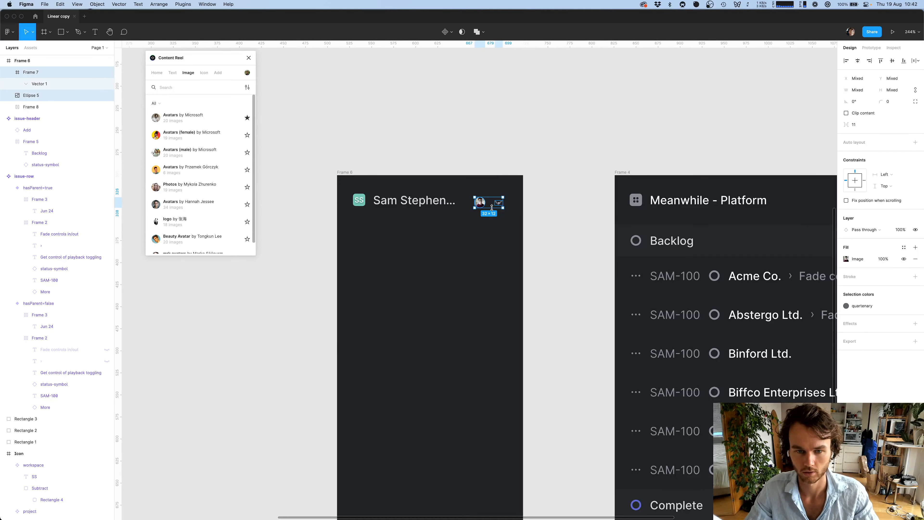
{"action": "key", "text": "shift+a"}
Switch to Safari and inspect the padding of the div around the avatar and dropdown arrow
{"action": "key", "text": "super+Tab"}
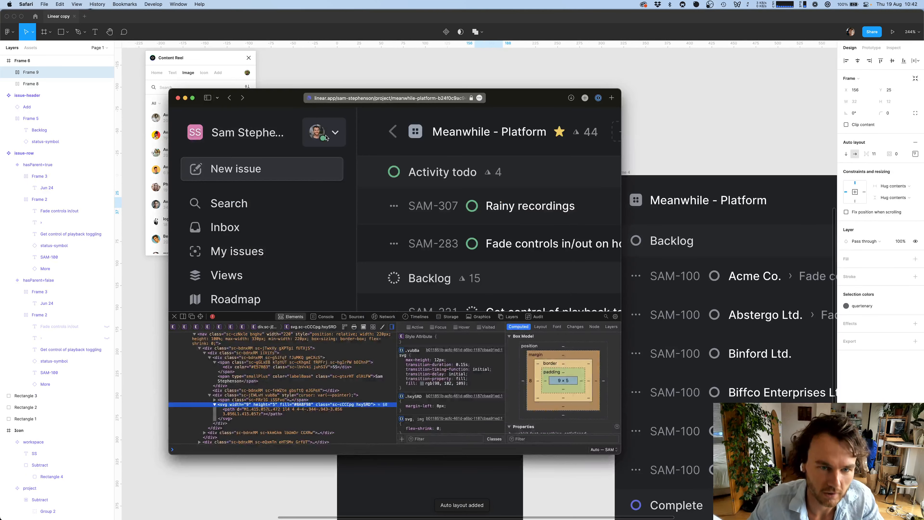
{"action": "key", "text": "super+shift+c"}
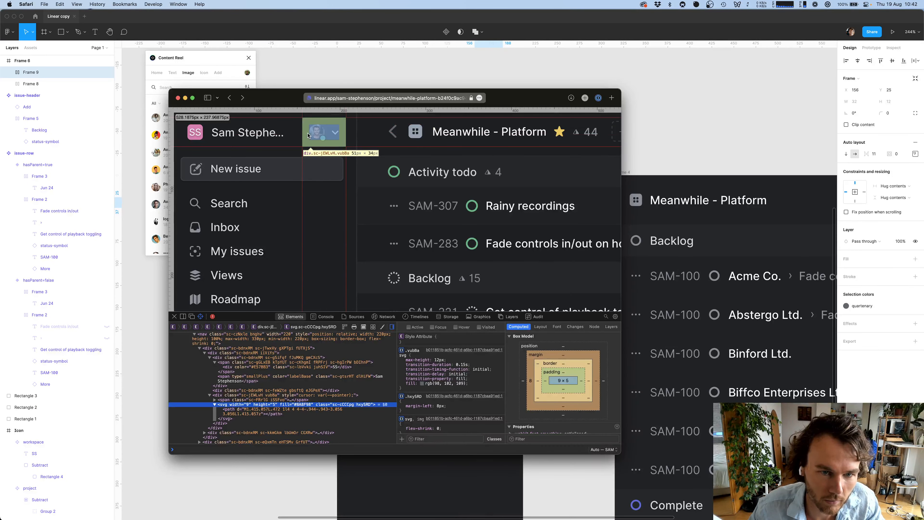
{"action": "left_click", "coordinate": [307, 135]}
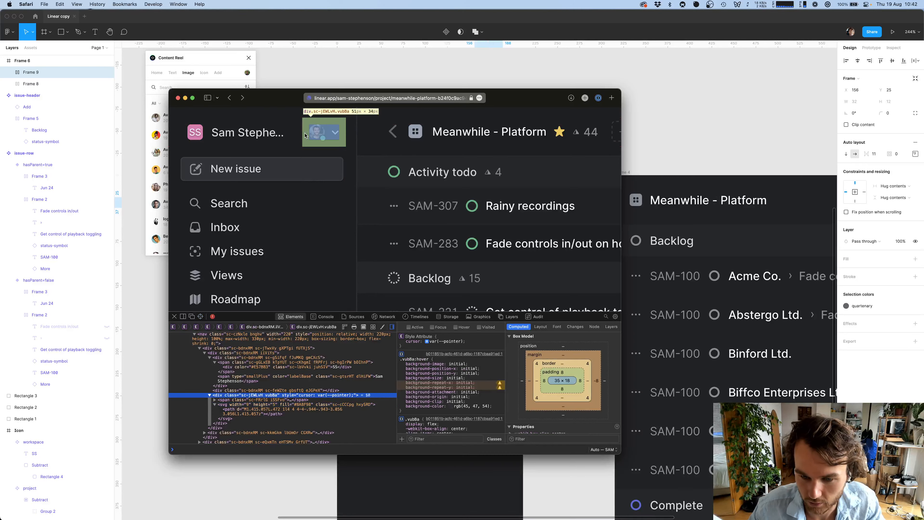
In Figma, give the avatar-and-chevron frame 8 padding and left-center alignment, and move it to X 149, Y 14
{"action": "key", "text": "super+Tab"}
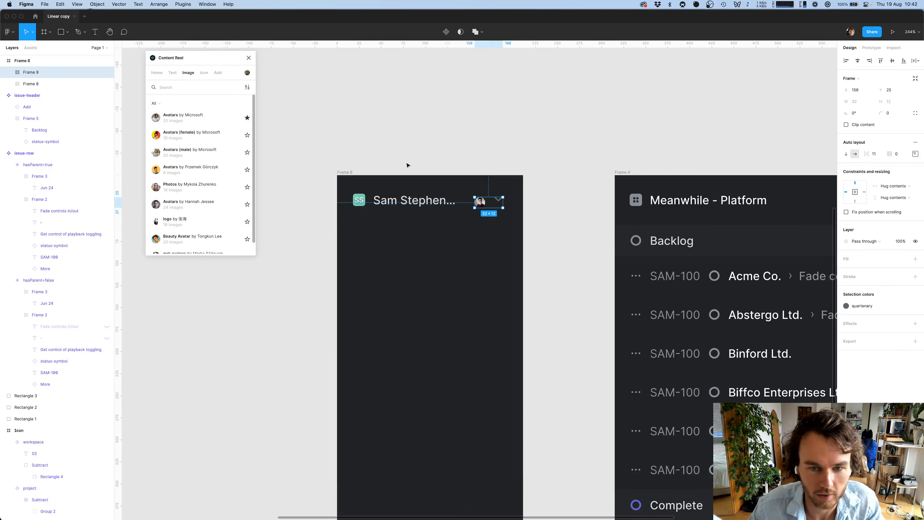
{"action": "left_click", "coordinate": [900, 158]}
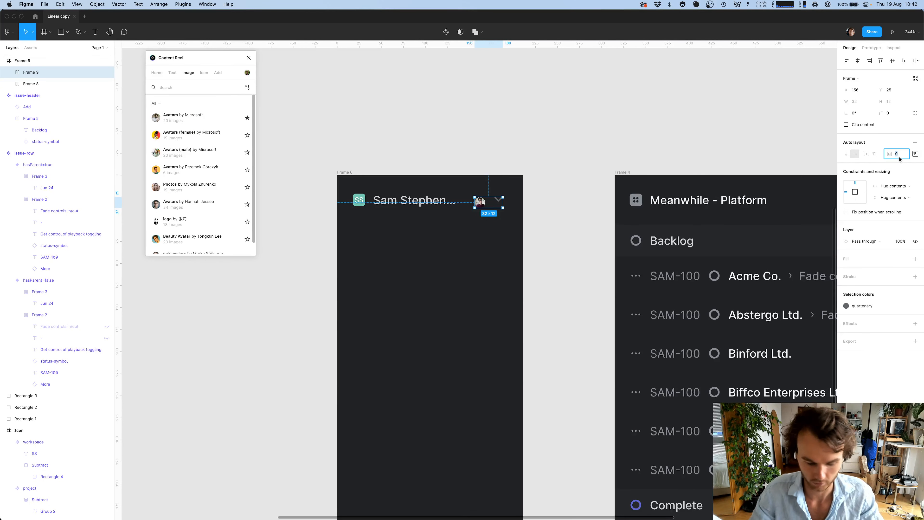
{"action": "type", "text": "8"}
{"action": "key", "text": "Tab"}
{"action": "left_click", "coordinate": [915, 153]}
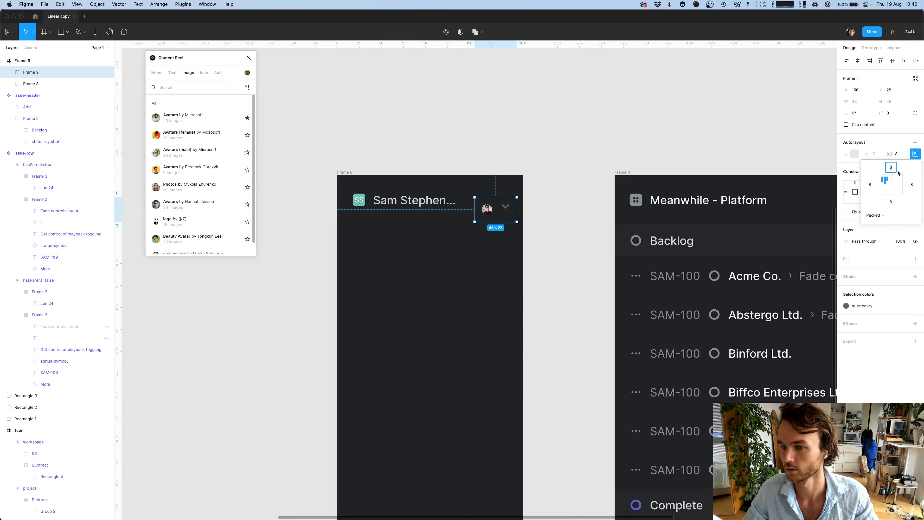
{"action": "left_click", "coordinate": [885, 184]}
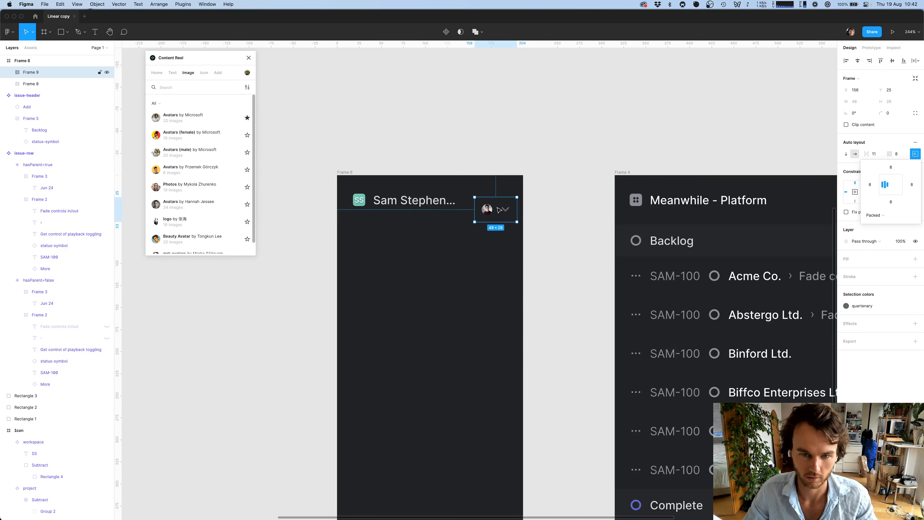
{"action": "left_click_drag", "start_coordinate": [498, 208], "coordinate": [491, 198]}
{"action": "key", "text": "alt"}
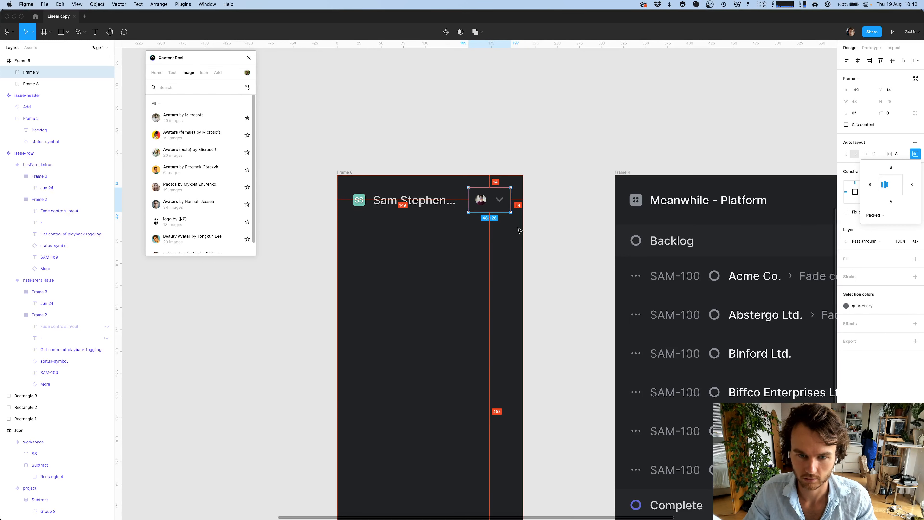
Combine the workspace name frame and the avatar frame in one horizontal auto layout frame with left-center alignment
{"action": "left_click", "coordinate": [423, 203], "text": "shift"}
{"action": "key", "text": "super+Tab"}
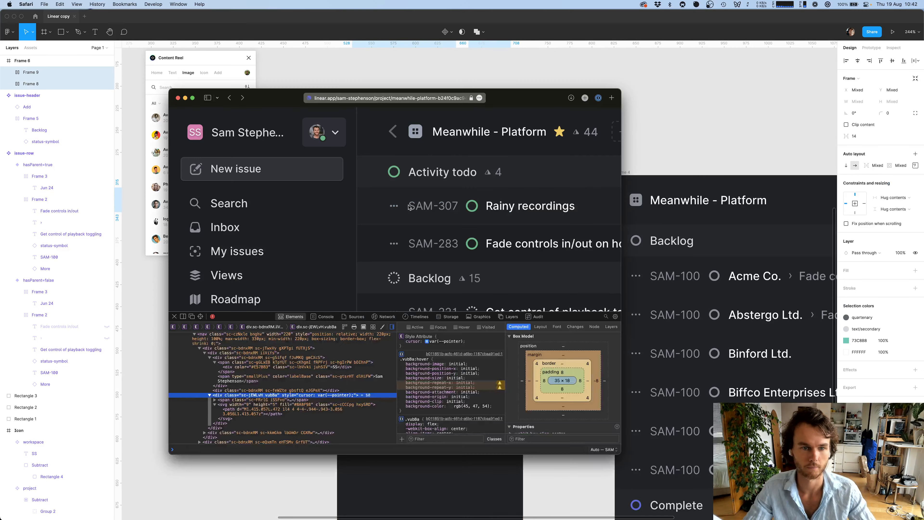
{"action": "key", "text": "super+Tab"}
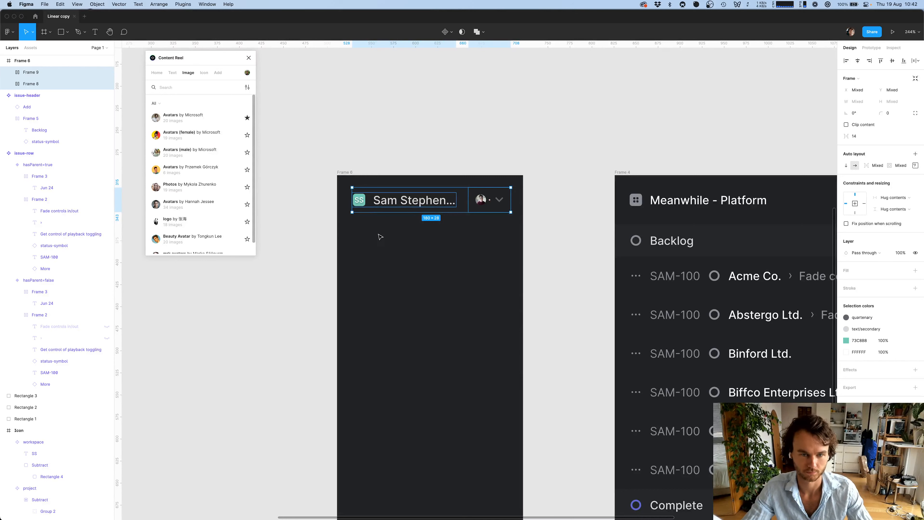
{"action": "key", "text": "shift+a"}
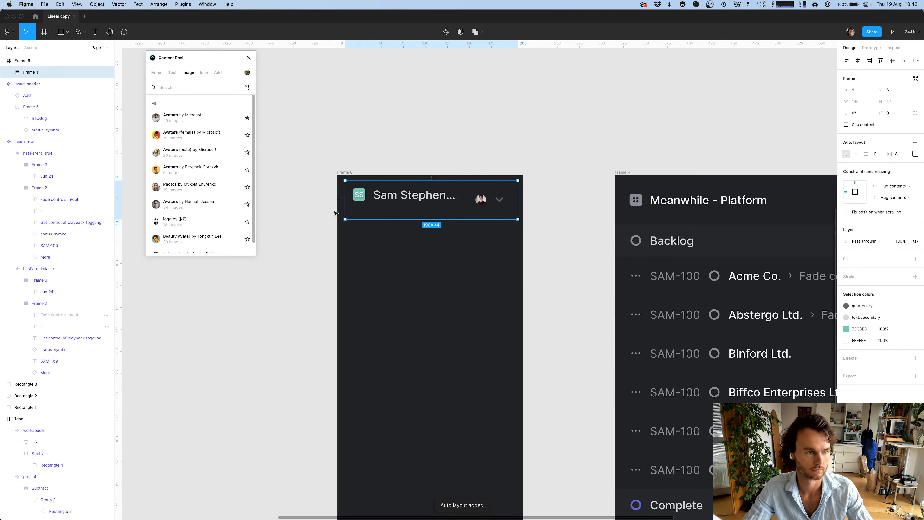
{"action": "key", "text": "super+z"}
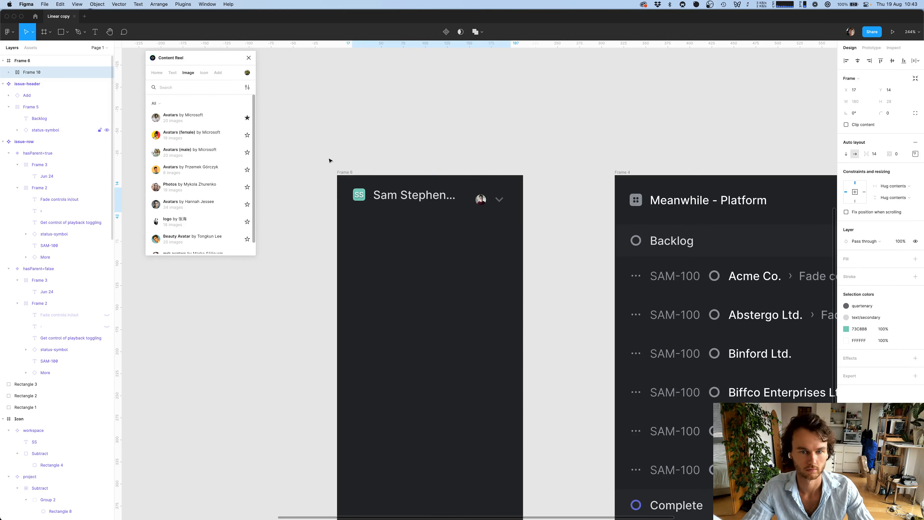
{"action": "left_click", "coordinate": [916, 154]}
{"action": "left_click", "coordinate": [883, 189]}
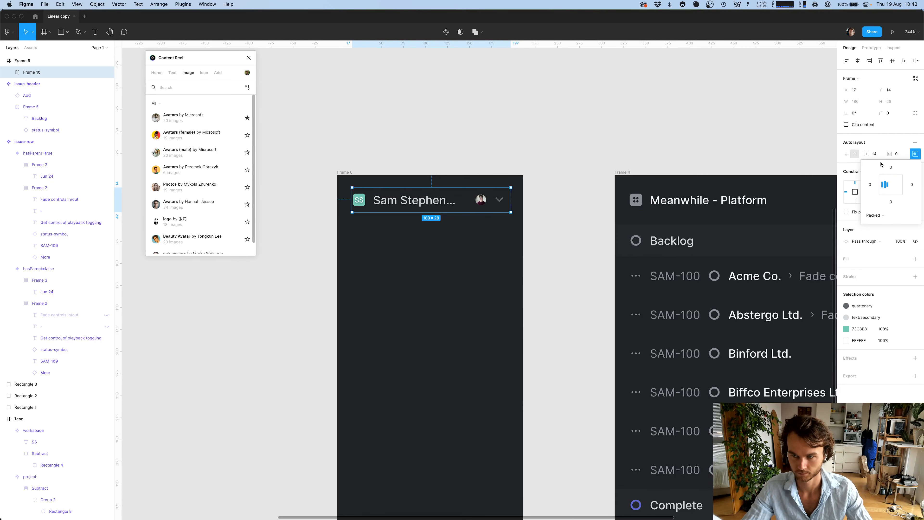
Set the spacing between items in the combined header frame to 8
{"action": "left_click", "coordinate": [876, 154]}
{"action": "type", "text": "8"}
{"action": "key", "text": "Return"}
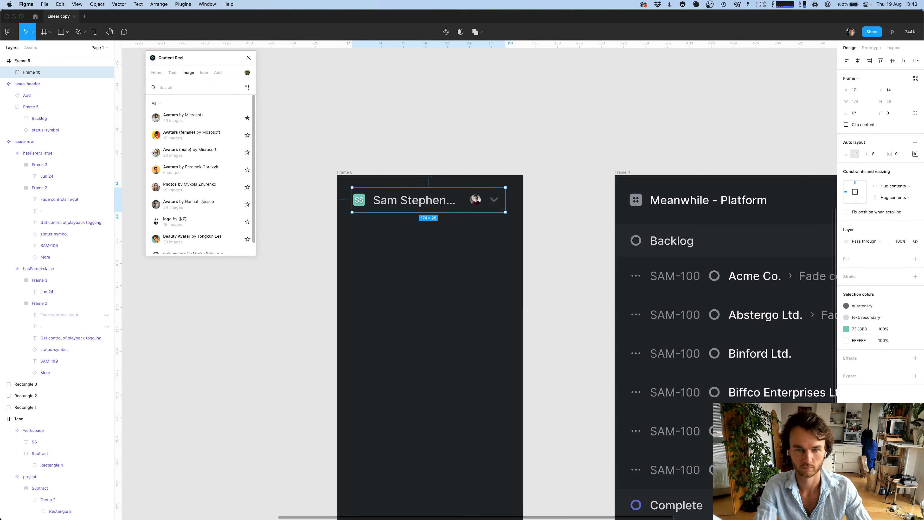
Change the combined header frame's auto layout distribution from Packed to Space between, then deselect it
{"action": "left_click", "coordinate": [915, 154]}
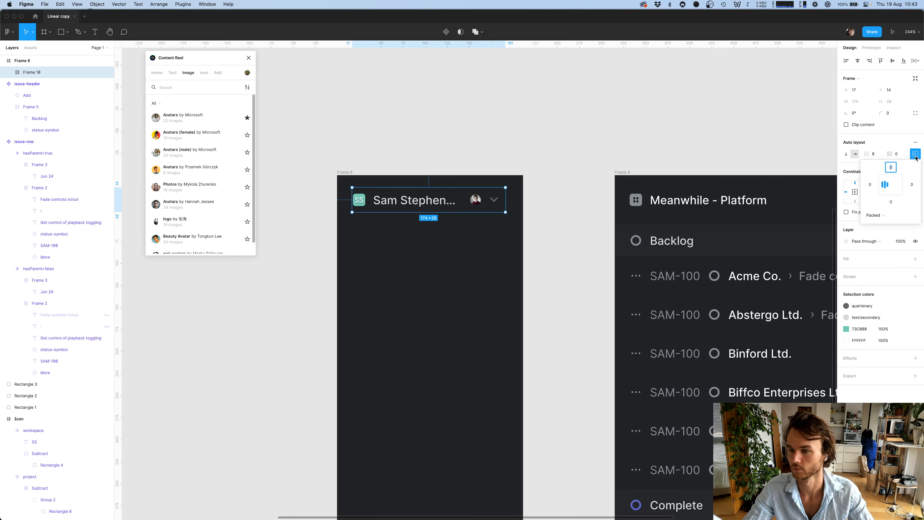
{"action": "left_click", "coordinate": [887, 214]}
{"action": "left_click", "coordinate": [888, 225]}
{"action": "left_click", "coordinate": [569, 231]}
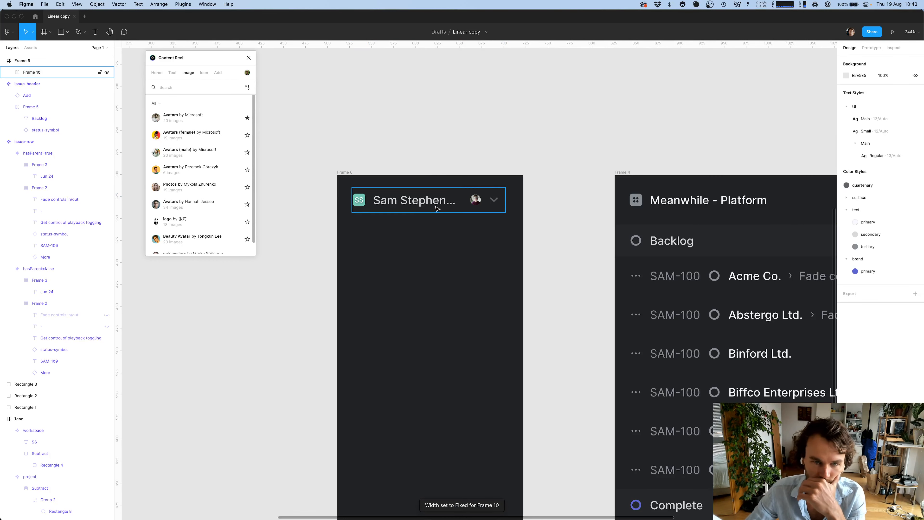
Deselect the header frame, examine the original Linear sidebar in Safari, and return to Figma
{"action": "left_click_drag", "start_coordinate": [436, 207], "coordinate": [438, 206]}
{"action": "left_click", "coordinate": [451, 252]}
{"action": "scroll", "coordinate": [451, 253], "scroll_direction": "down", "scroll_amount": 1}
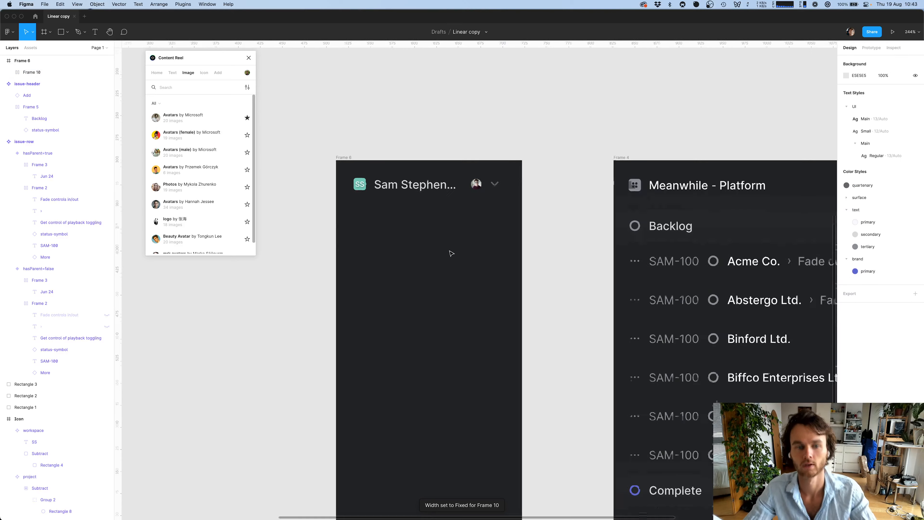
{"action": "scroll", "coordinate": [451, 253], "scroll_direction": "down", "scroll_amount": 1}
{"action": "key", "text": "super+Tab"}
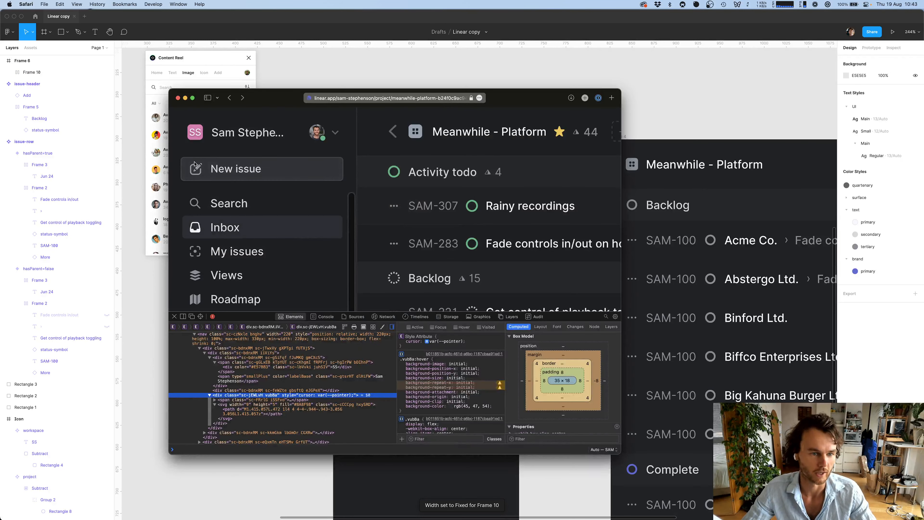
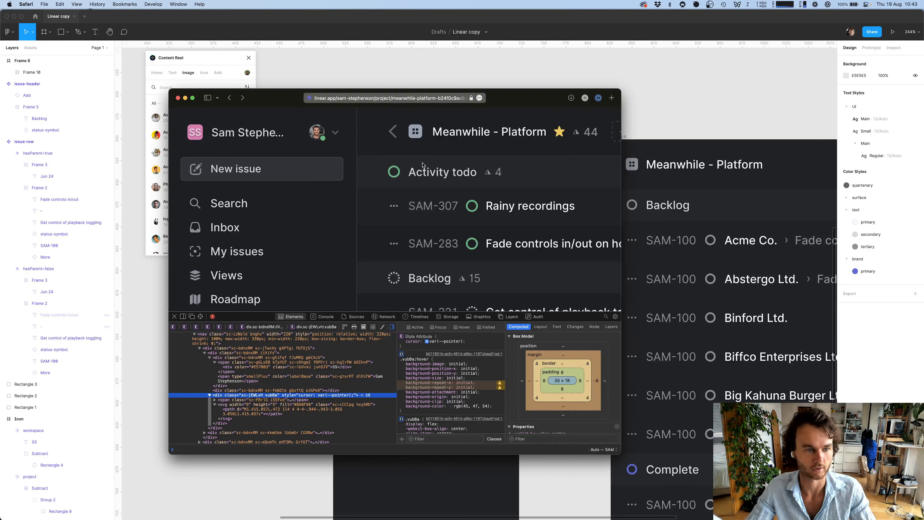
{"action": "key", "text": "super+h"}
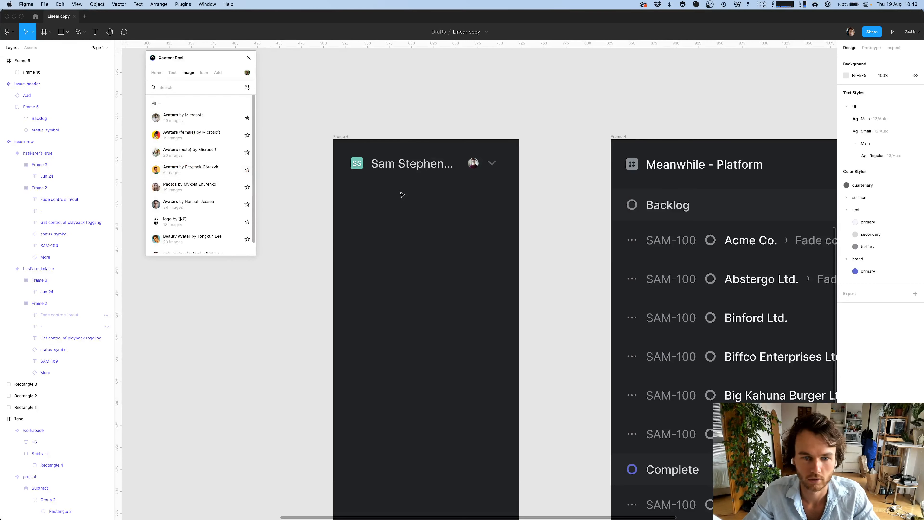
Insert an instance of the status-symbol component into the sidebar frame and place it below the workspace icon at X 20, Y 50
{"action": "key", "text": "shift+i"}
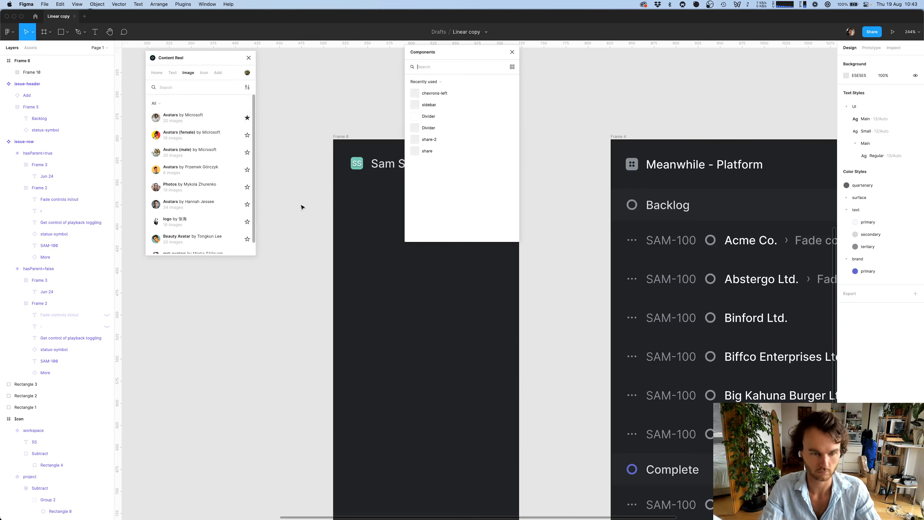
{"action": "type", "text": "stat"}
{"action": "key", "text": "Return"}
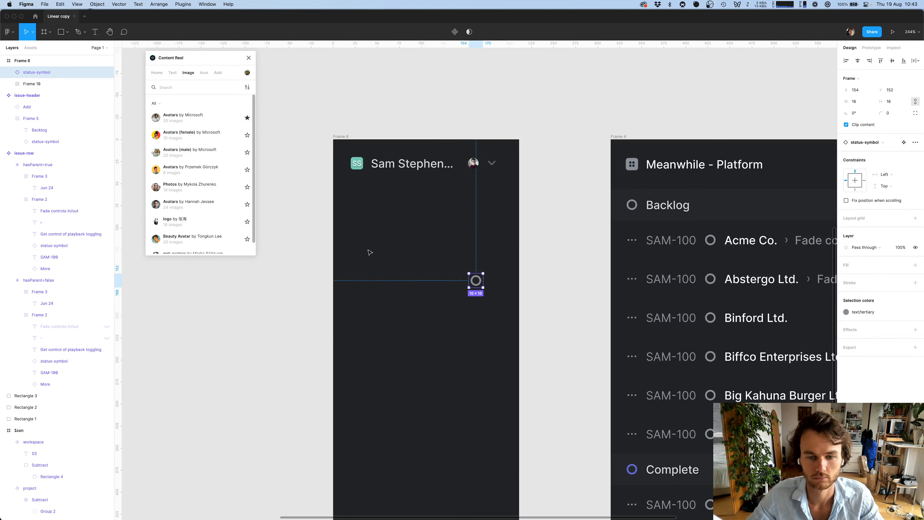
{"action": "left_click_drag", "start_coordinate": [479, 284], "coordinate": [361, 194]}
{"action": "key", "text": "super+Tab"}
{"action": "key", "text": "super+Tab"}
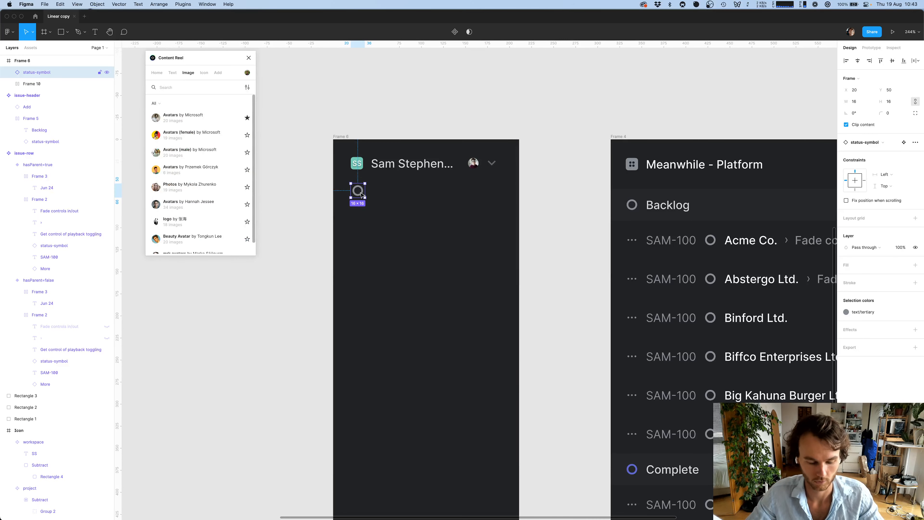
Add a "New Issue" text layer beside the status symbol in the sidebar frame
{"action": "key", "text": "t"}
{"action": "left_click", "coordinate": [388, 193]}
{"action": "type", "text": "New Issue"}
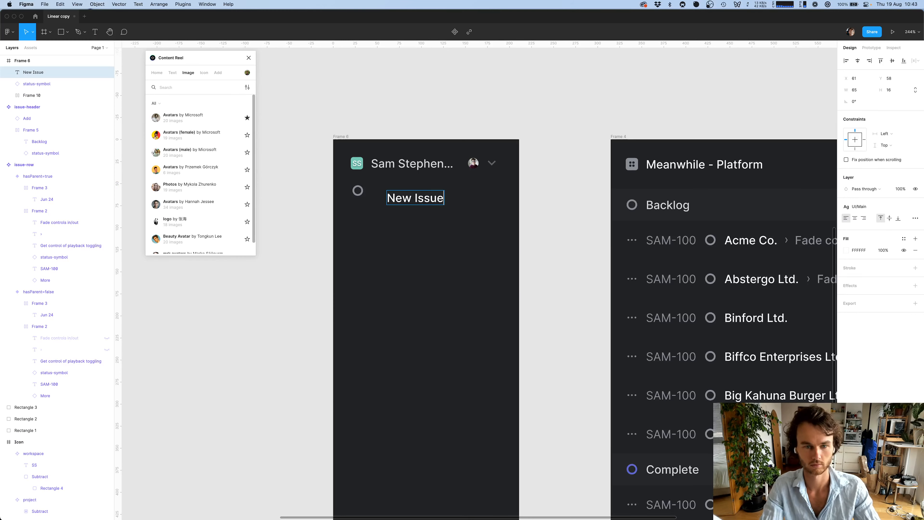
{"action": "key", "text": "Escape"}
Switch to Safari and inspect the font properties of the New issue button's label in the Web Inspector
{"action": "key", "text": "super+Tab"}
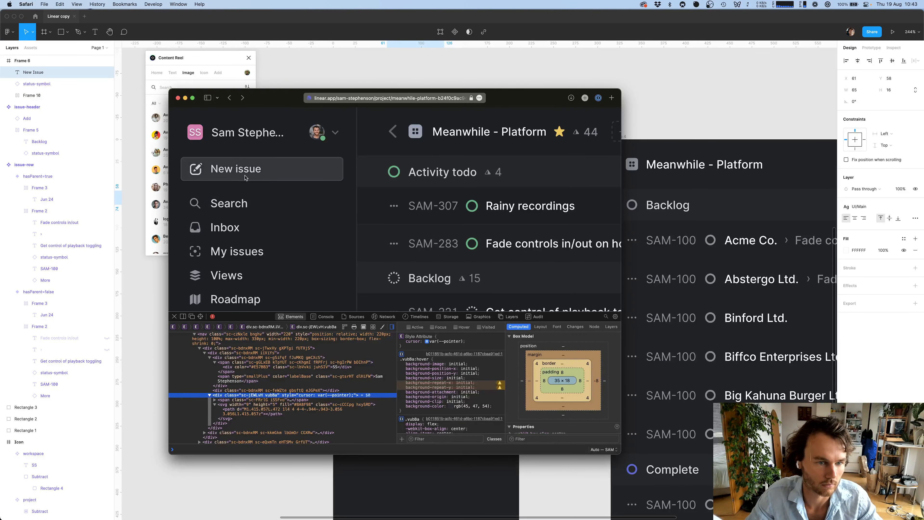
{"action": "key", "text": "super+Tab"}
{"action": "key", "text": "super+Tab"}
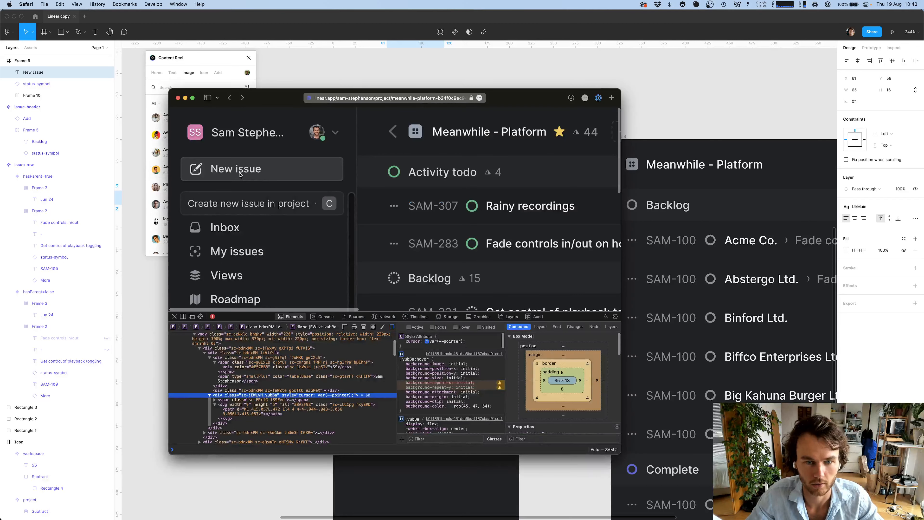
{"action": "left_click", "coordinate": [200, 316]}
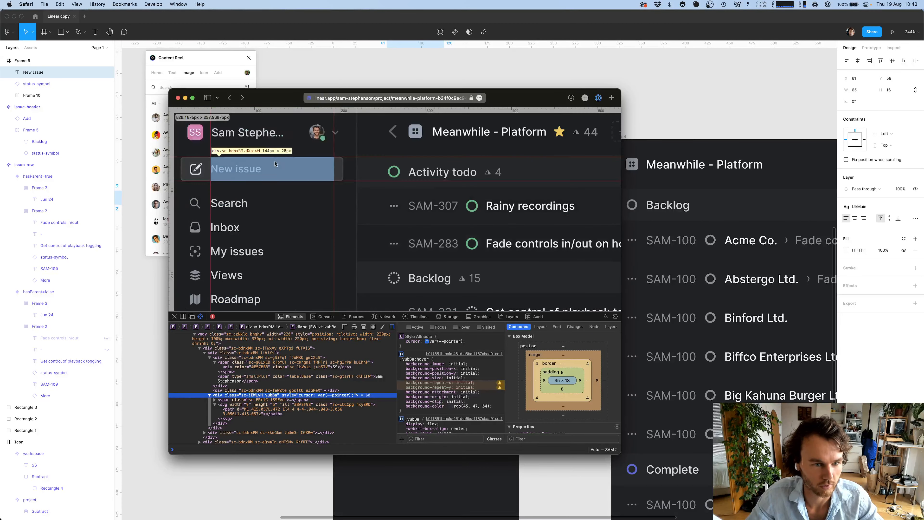
{"action": "left_click", "coordinate": [240, 170]}
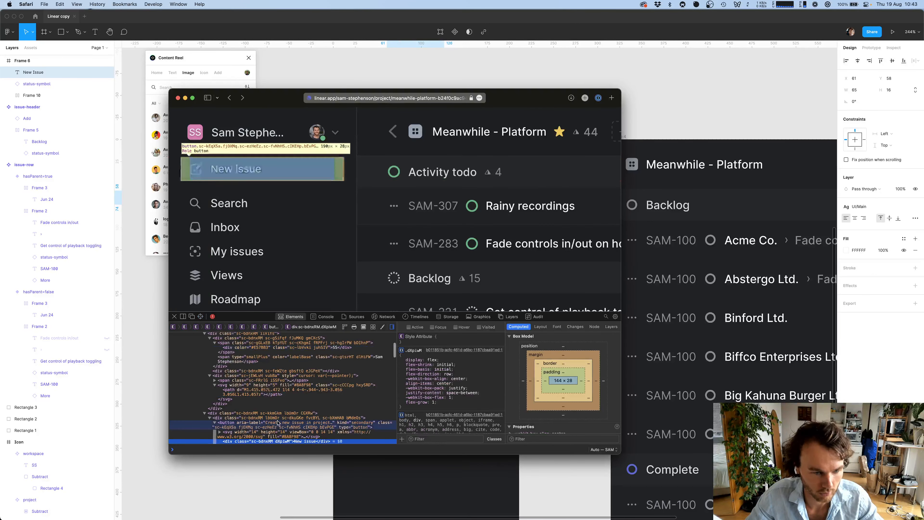
{"action": "scroll", "coordinate": [527, 393], "scroll_direction": "down", "scroll_amount": 5}
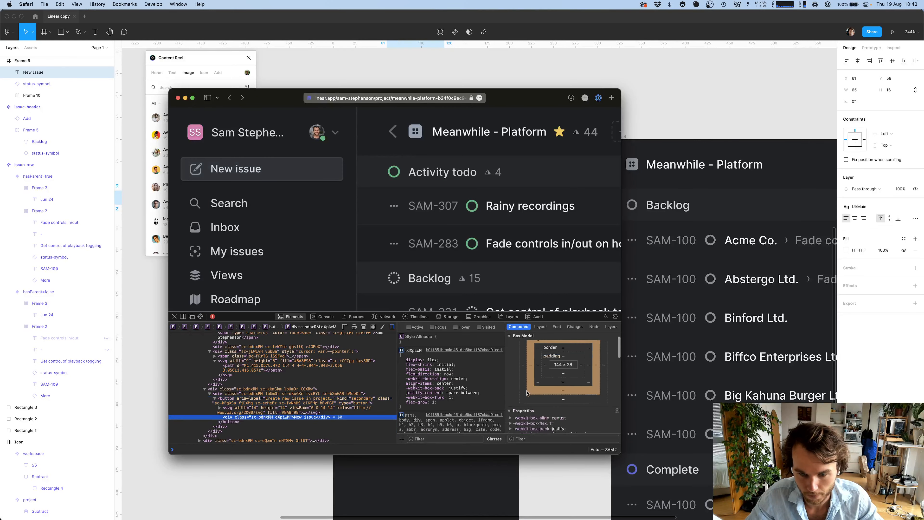
{"action": "scroll", "coordinate": [527, 392], "scroll_direction": "down", "scroll_amount": 3}
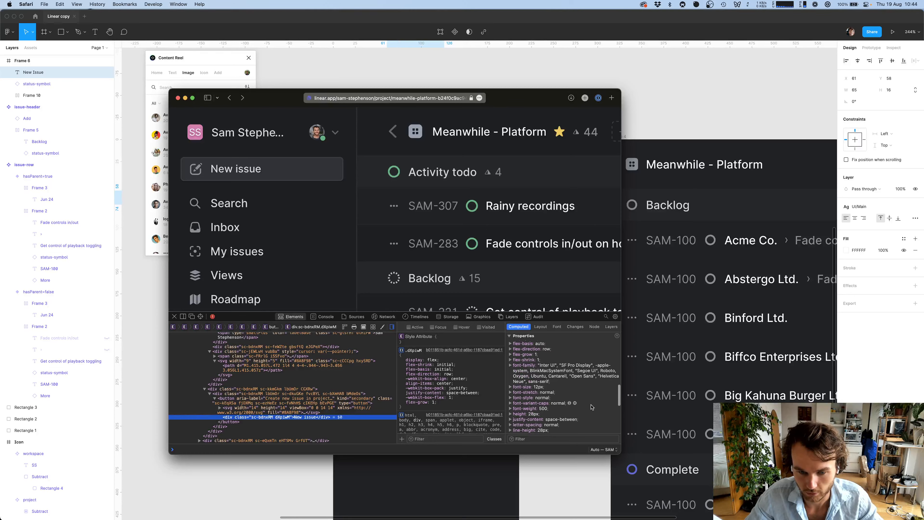
Return to Figma and apply the UI/Small text style to the New Issue text
{"action": "key", "text": "super+Tab"}
{"action": "left_click", "coordinate": [865, 206]}
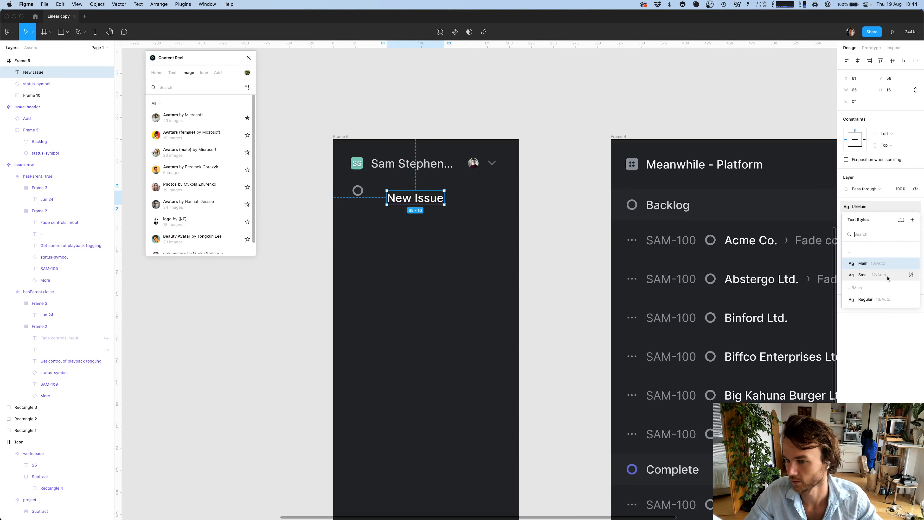
{"action": "left_click", "coordinate": [873, 213]}
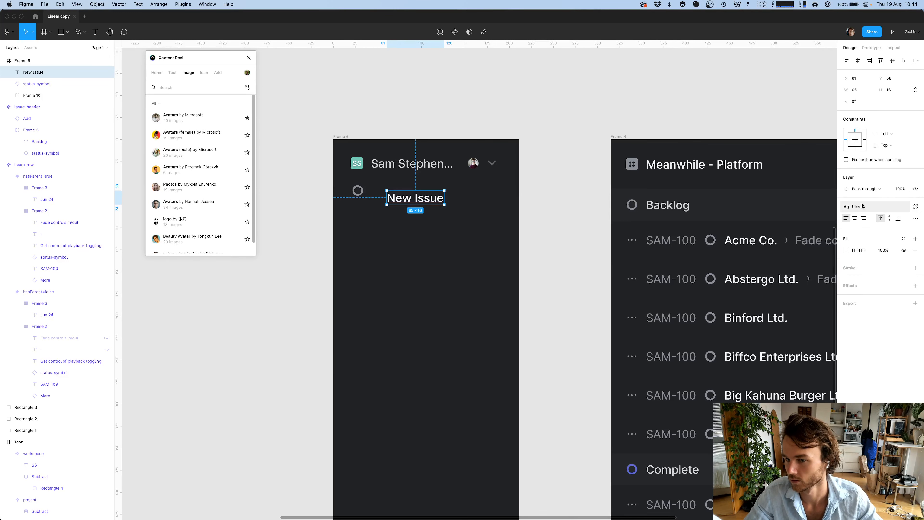
{"action": "left_click", "coordinate": [862, 211]}
{"action": "left_click", "coordinate": [867, 276]}
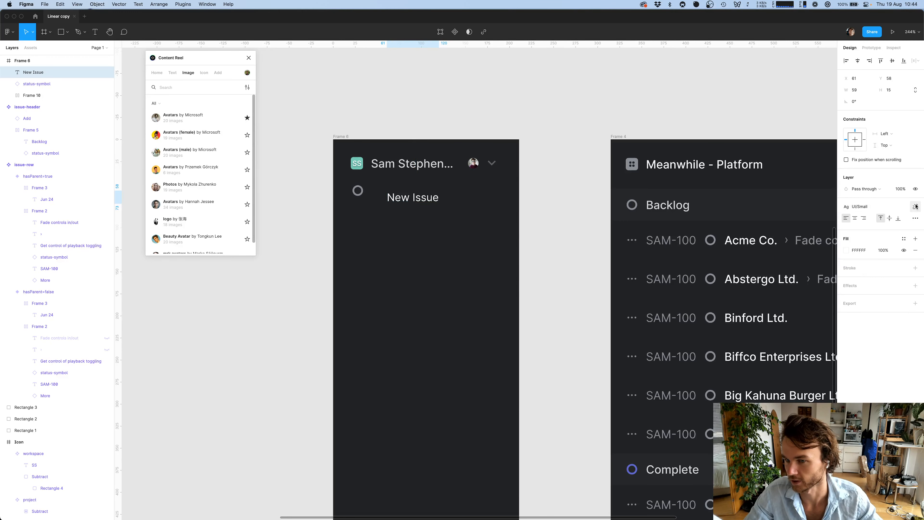
Detach the New Issue text's style, set its weight to Medium, and save it as a new text style named UI/Small/Bold
{"action": "left_click", "coordinate": [916, 205]}
{"action": "left_click", "coordinate": [867, 232]}
{"action": "left_click", "coordinate": [866, 241]}
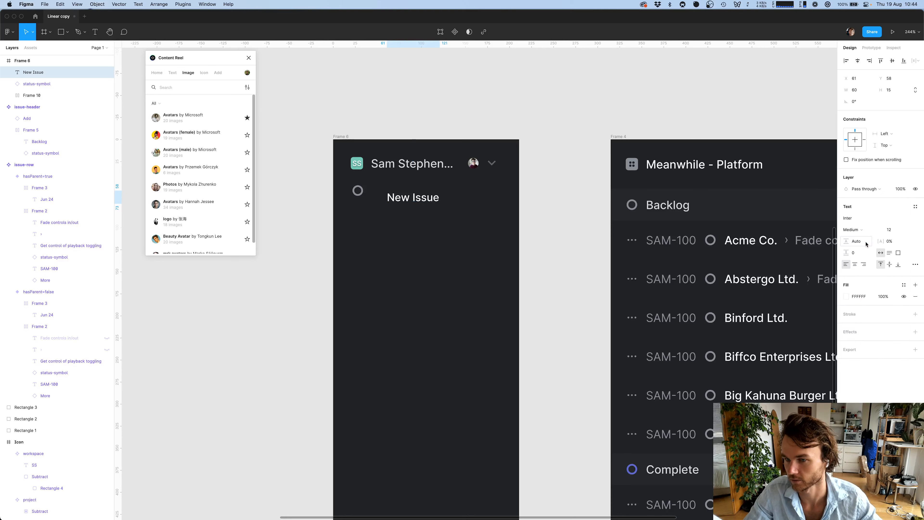
{"action": "left_click", "coordinate": [916, 206]}
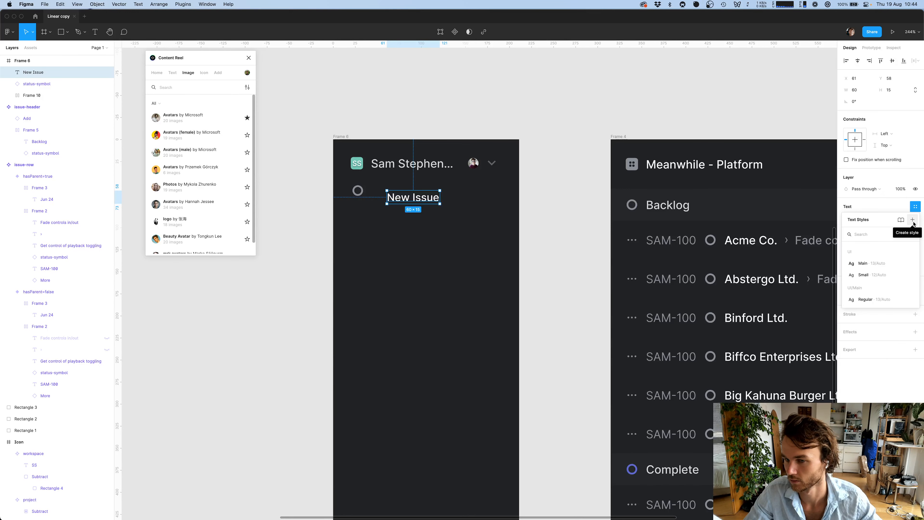
{"action": "left_click", "coordinate": [912, 220]}
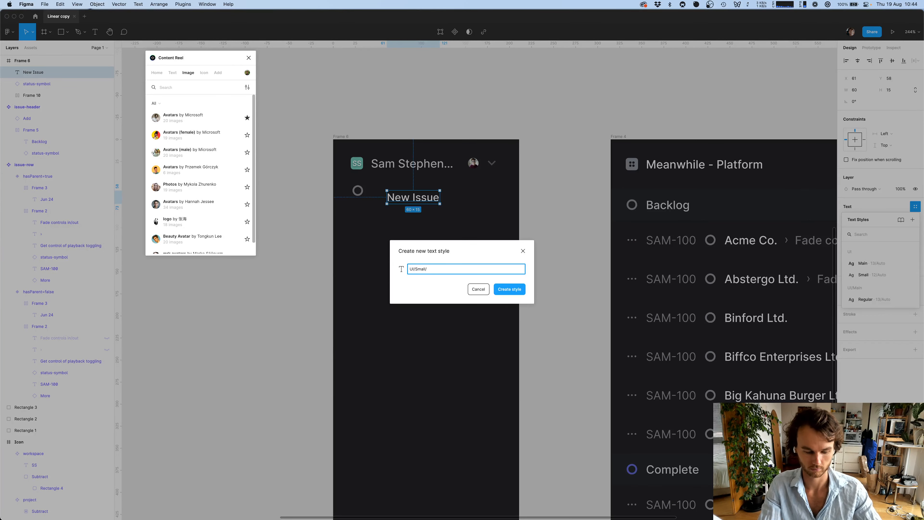
{"action": "key", "text": "Return"}
{"action": "left_click", "coordinate": [596, 262]}
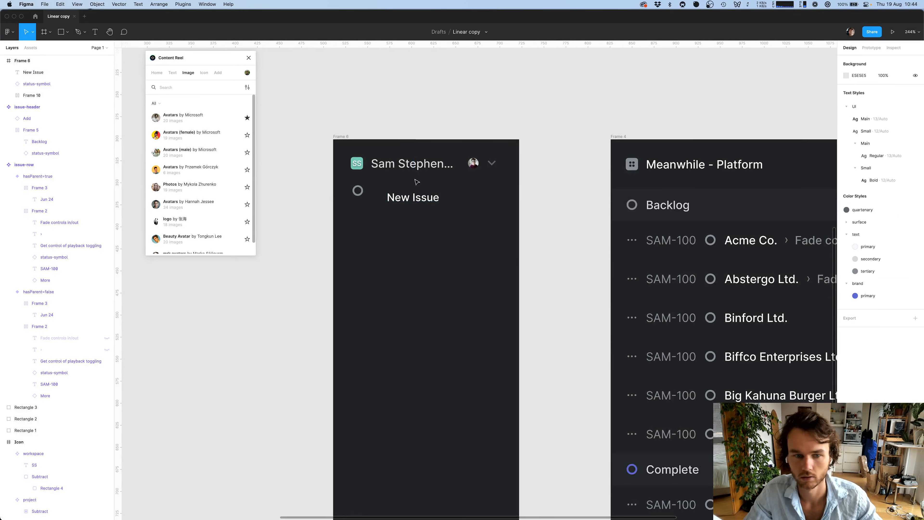
Move the New Issue text to X 48, Y 49 next to the status symbol and apply the text/secondary color style
{"action": "left_click_drag", "start_coordinate": [404, 193], "coordinate": [392, 186]}
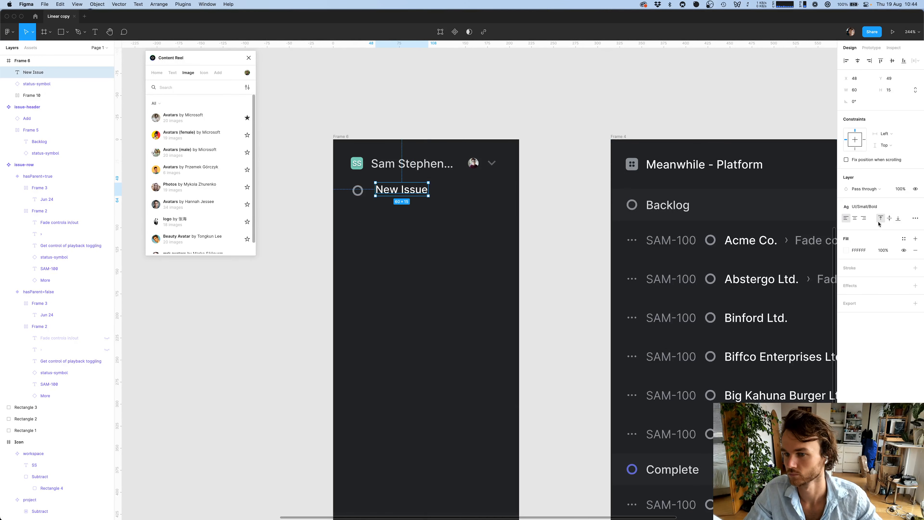
{"action": "left_click", "coordinate": [904, 238]}
{"action": "left_click", "coordinate": [867, 358]}
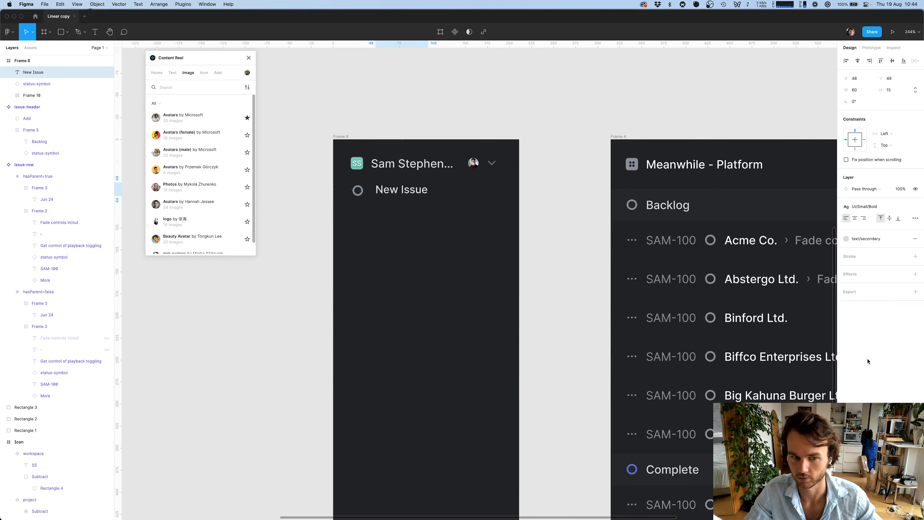
Combine the status symbol and New Issue text in a horizontal auto layout frame with 8 spacing between items
{"action": "key", "text": "super+Tab"}
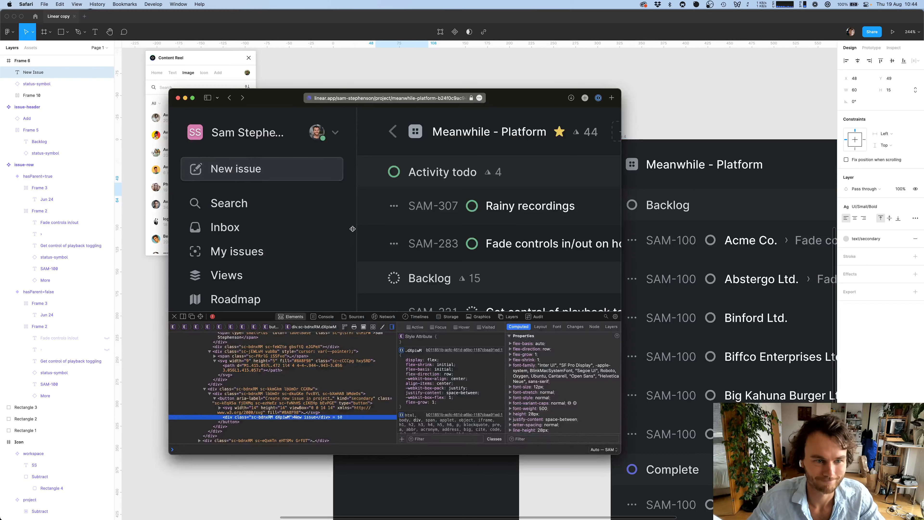
{"action": "key", "text": "super+Tab"}
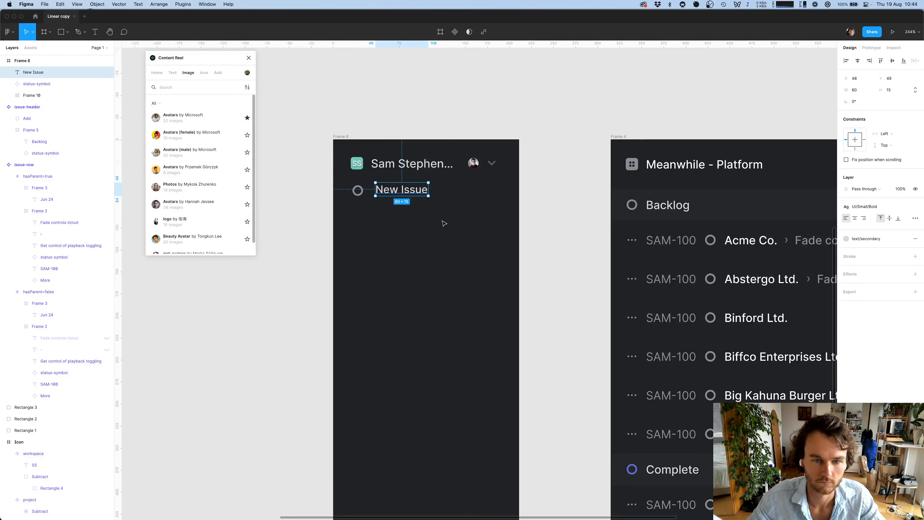
{"action": "left_click", "coordinate": [358, 190], "text": "shift"}
{"action": "key", "text": "shift+a"}
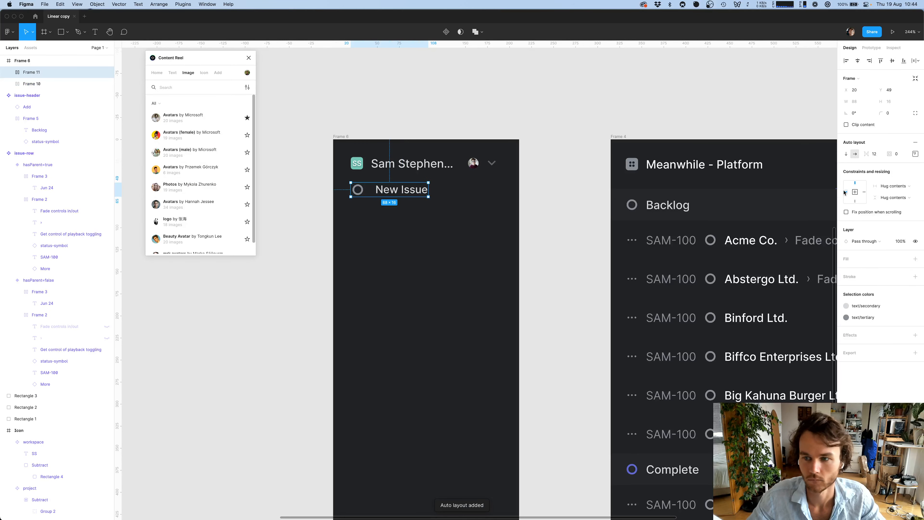
{"action": "type", "text": "8"}
{"action": "key", "text": "Return"}
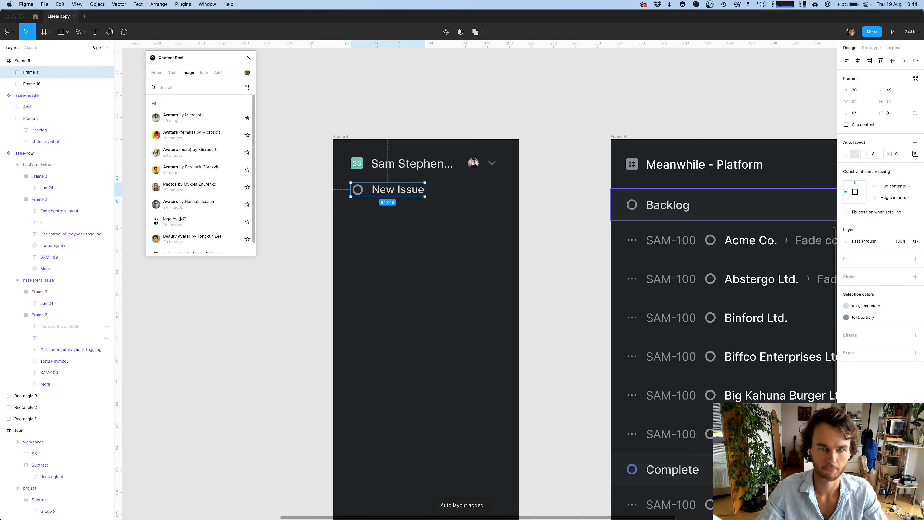
Inspect the New issue button's box in Safari, and in Figma set the New Issue frame's top and bottom padding to 6
{"action": "key", "text": "super+Tab"}
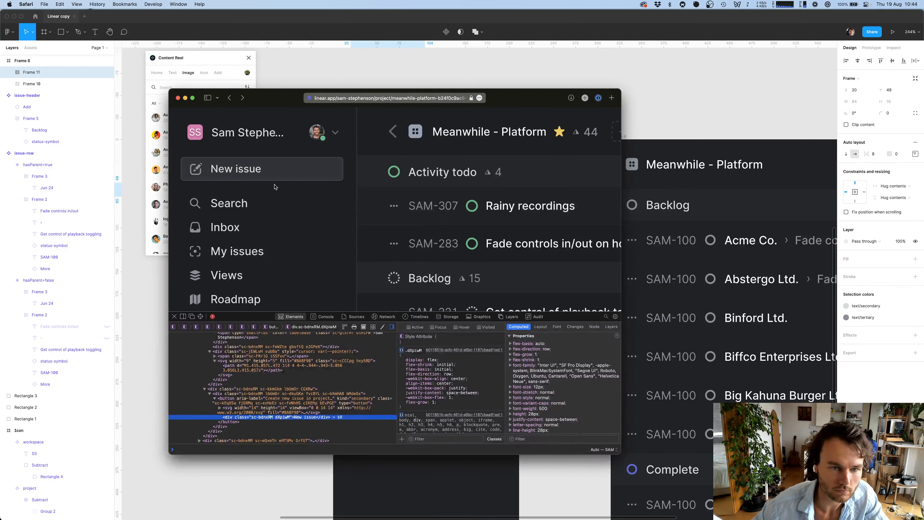
{"action": "key", "text": "super+shift+c"}
{"action": "left_click", "coordinate": [204, 174]}
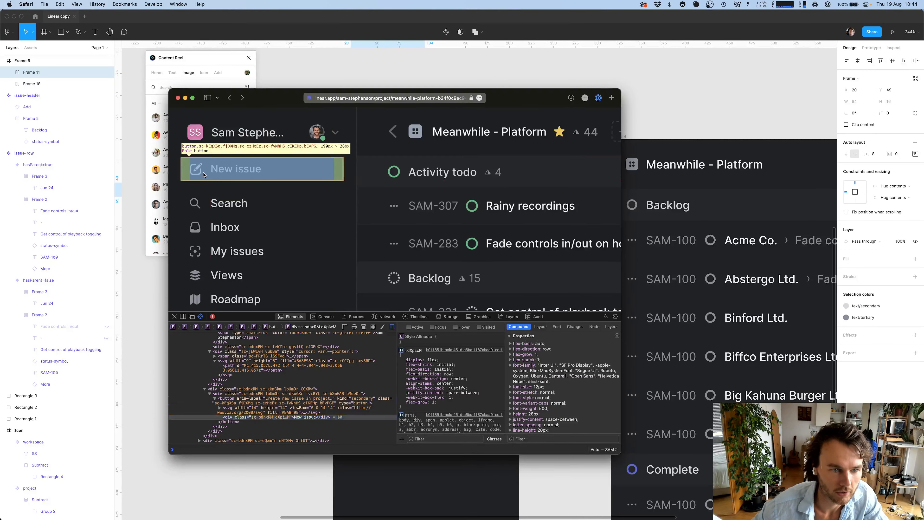
{"action": "key", "text": "super+Tab"}
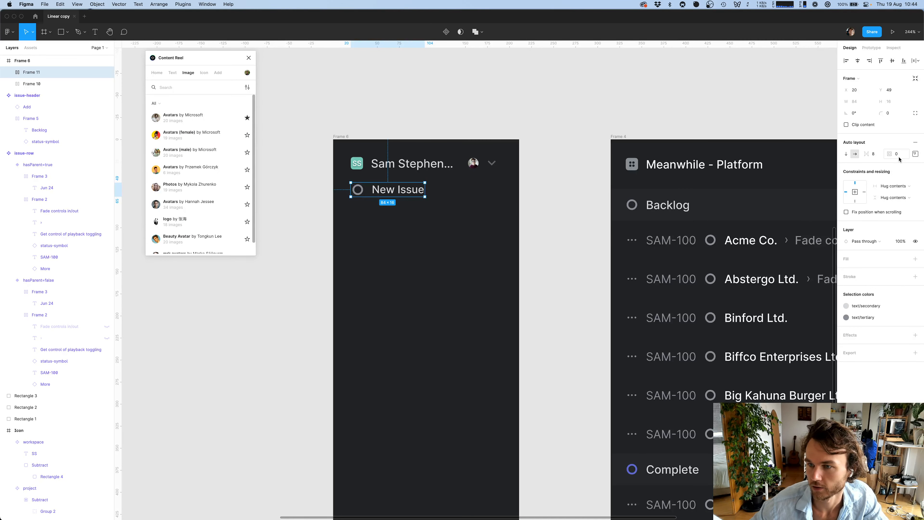
{"action": "left_click", "coordinate": [914, 155]}
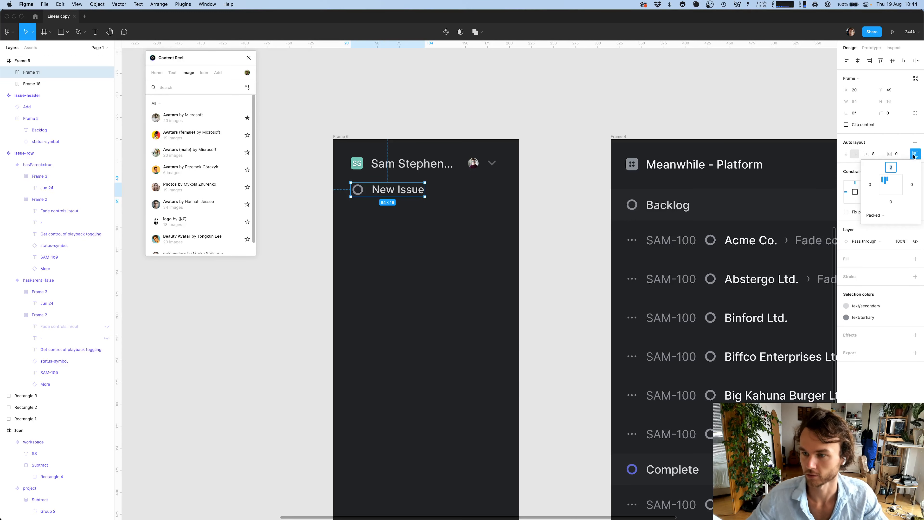
{"action": "key", "text": "Tab"}
{"action": "key", "text": "Tab"}
{"action": "type", "text": "6"}
{"action": "key", "text": "Tab"}
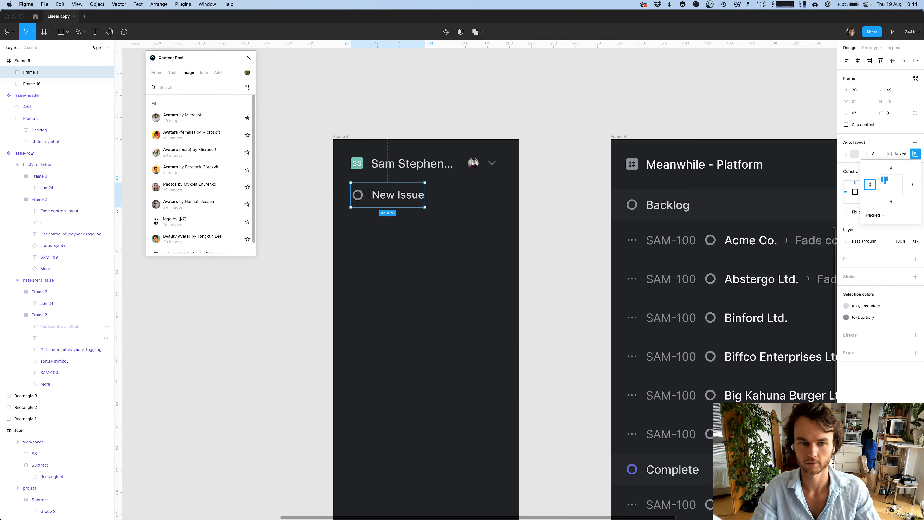
Check the New issue button's horizontal padding in Safari, and in Figma set the New Issue frame's left and right padding to 10
{"action": "key", "text": "super+Tab"}
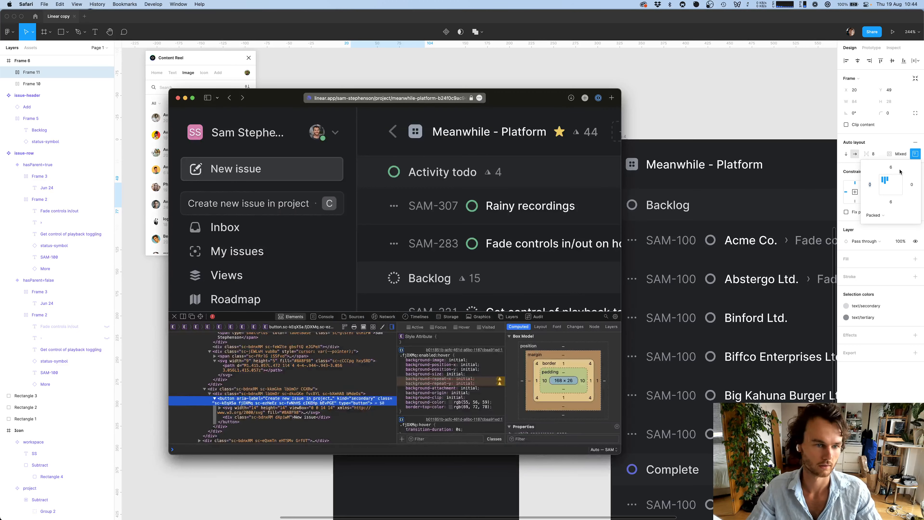
{"action": "key", "text": "super+Tab"}
{"action": "key", "text": "super+Tab"}
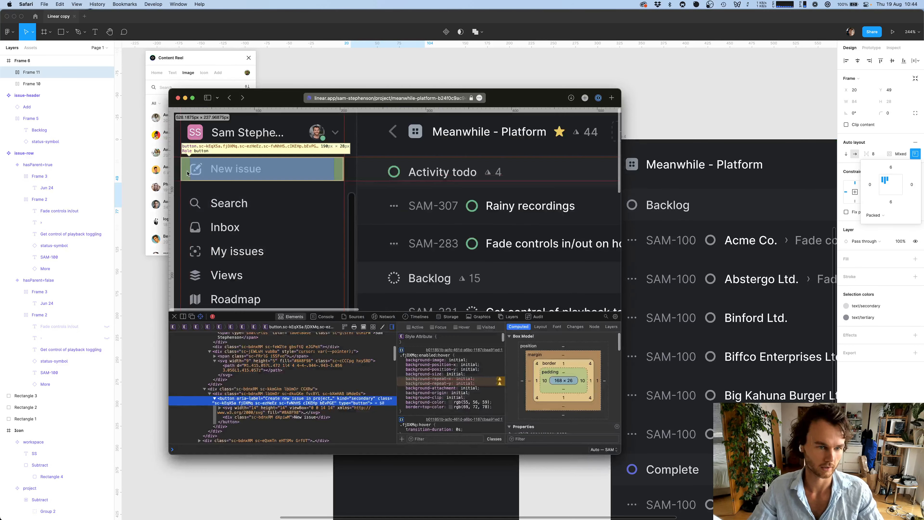
{"action": "left_click", "coordinate": [188, 174]}
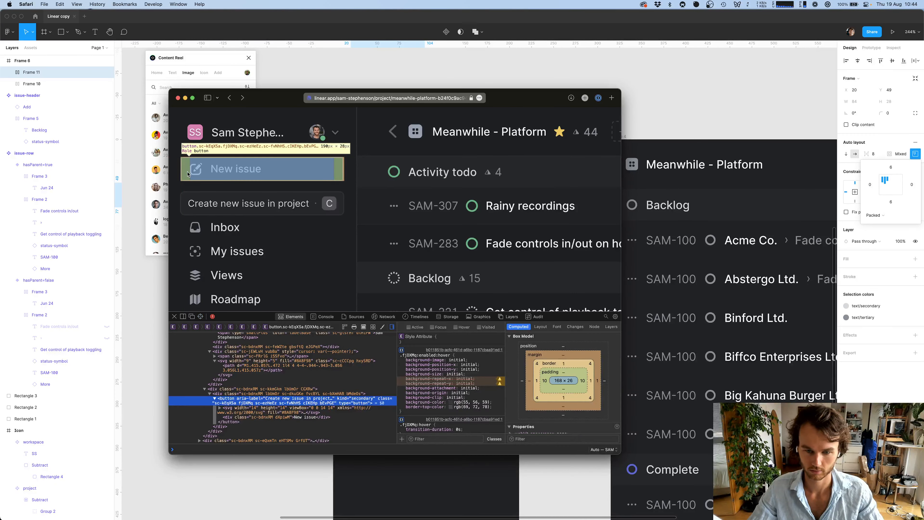
{"action": "key", "text": "super+Tab"}
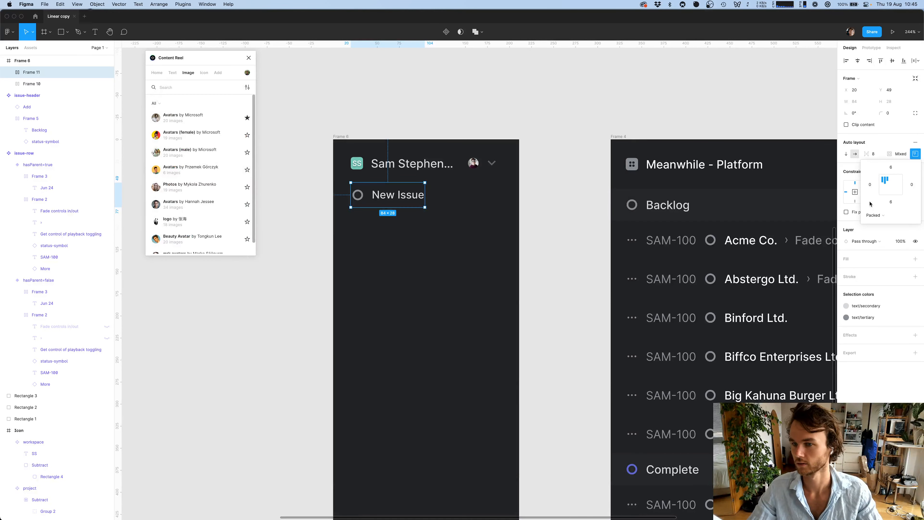
{"action": "type", "text": "10"}
{"action": "key", "text": "Tab"}
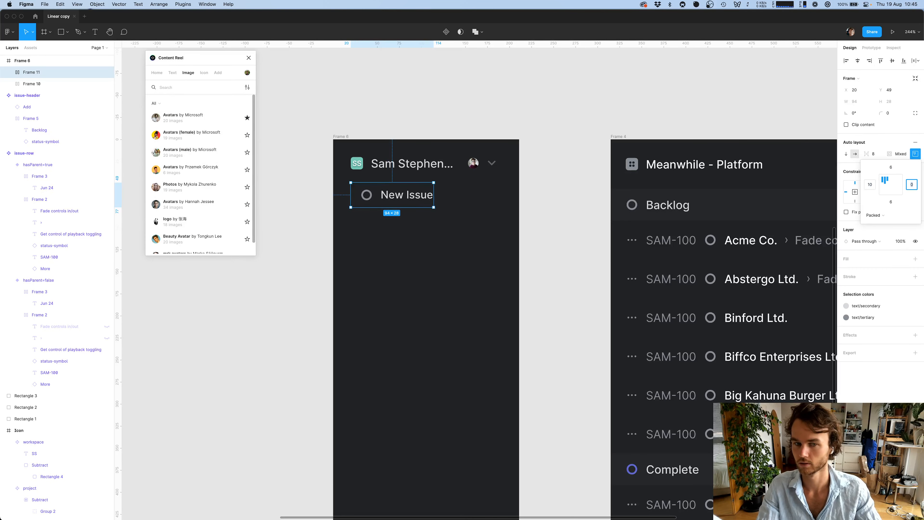
{"action": "type", "text": "10"}
{"action": "key", "text": "Tab"}
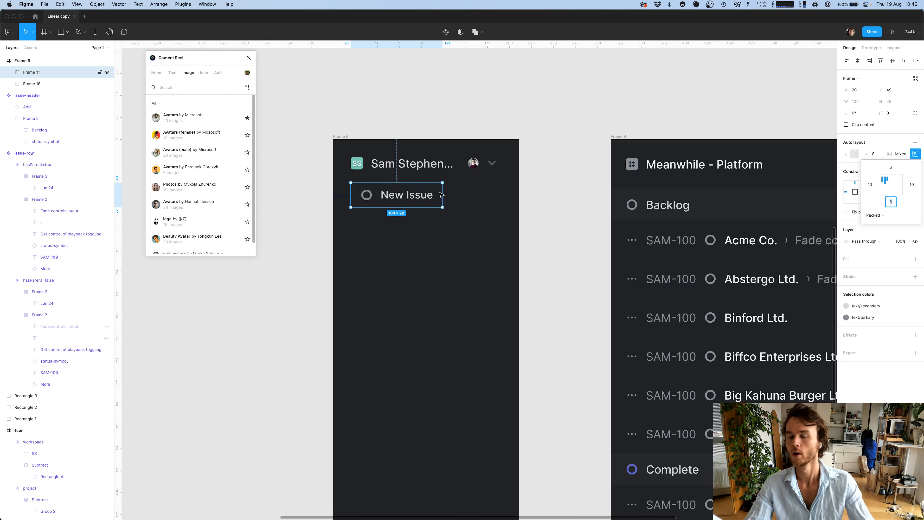
Widen the New Issue frame to 152 and reselect it
{"action": "left_click_drag", "start_coordinate": [442, 194], "coordinate": [485, 194]}
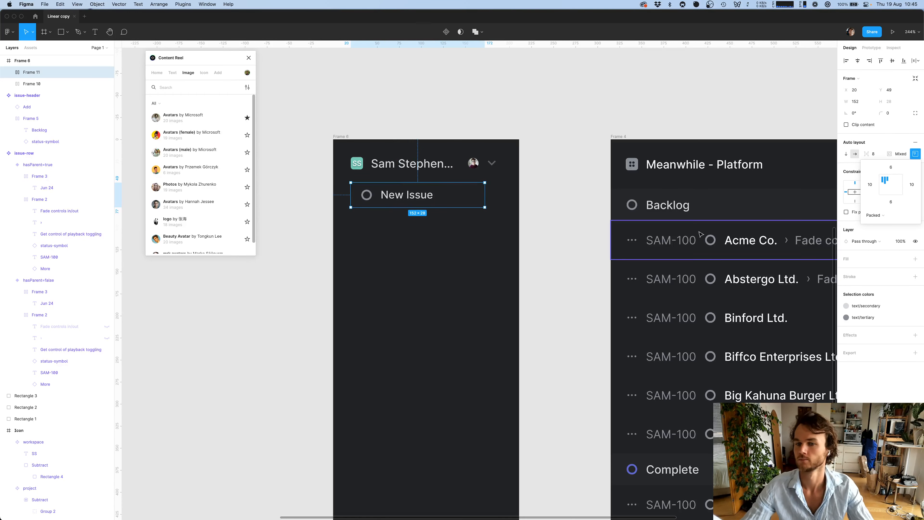
{"action": "left_click", "coordinate": [462, 251]}
{"action": "left_click", "coordinate": [477, 202]}
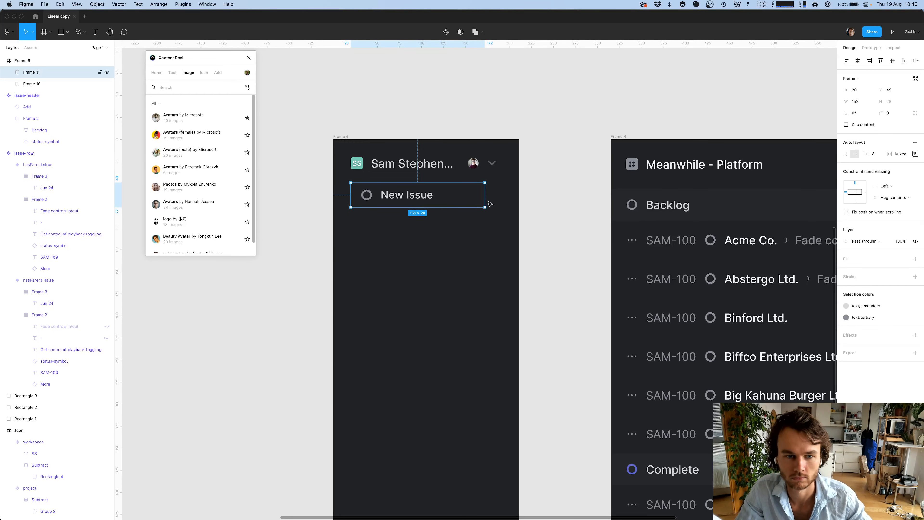
Switch to Safari, inspect the New issue button's background color in the web inspector, and return to Figma
{"action": "key", "text": "super+Tab"}
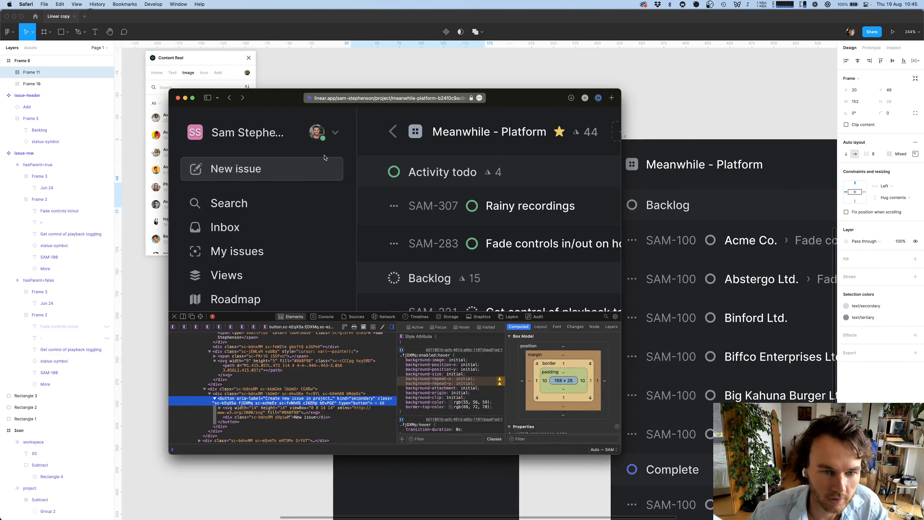
{"action": "left_click", "coordinate": [201, 317]}
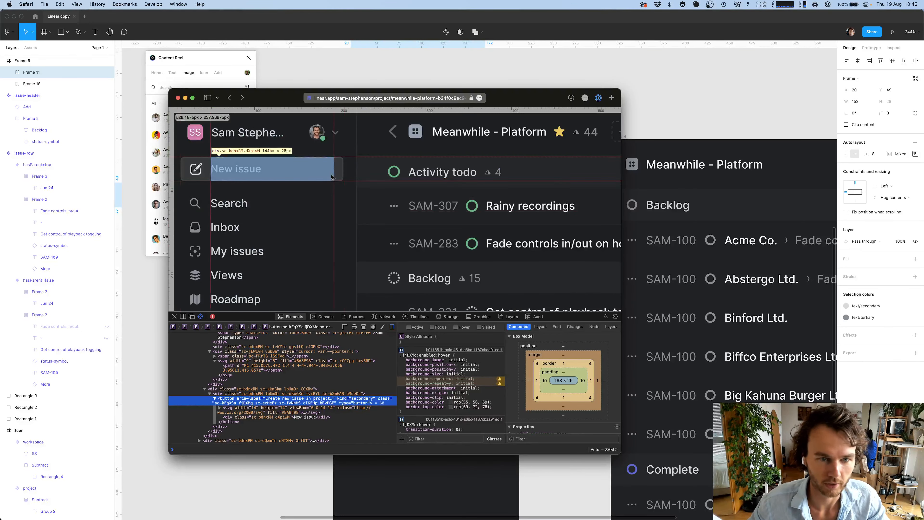
{"action": "left_click", "coordinate": [200, 317]}
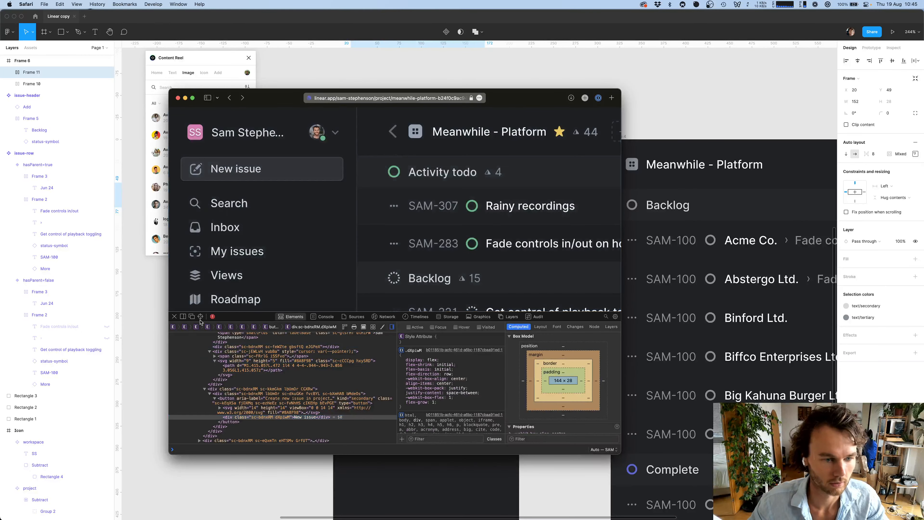
{"action": "left_click", "coordinate": [339, 169]}
{"action": "scroll", "coordinate": [477, 406], "scroll_direction": "down", "scroll_amount": 2}
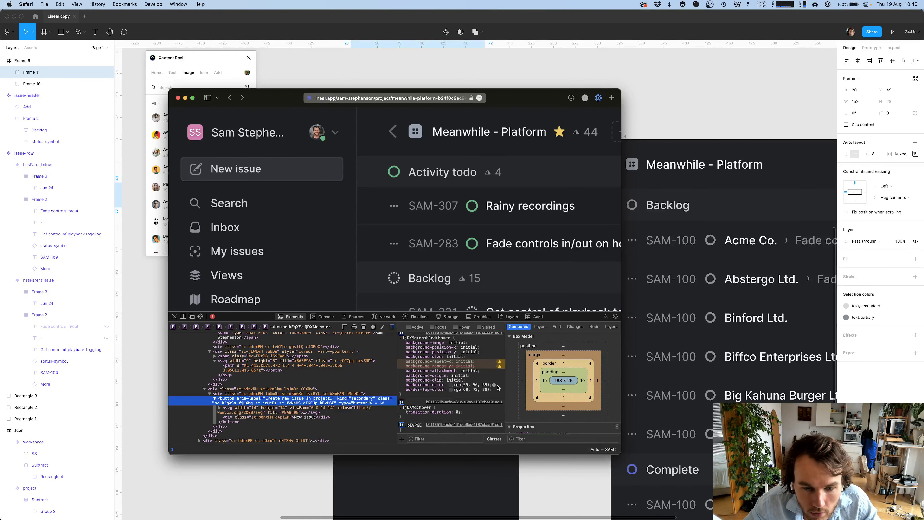
{"action": "key", "text": "super+Tab"}
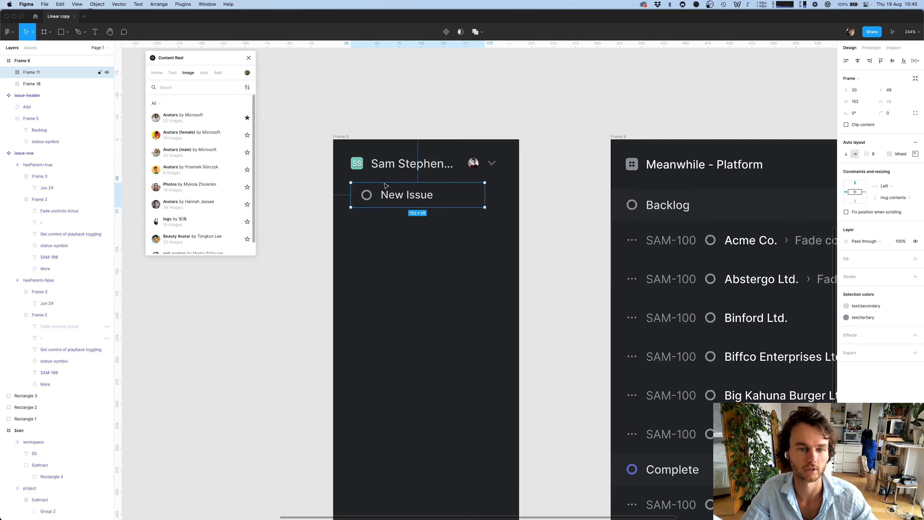
Add a solid fill of RGB 55, 56, 59 to the New Issue frame
{"action": "left_click", "coordinate": [916, 258]}
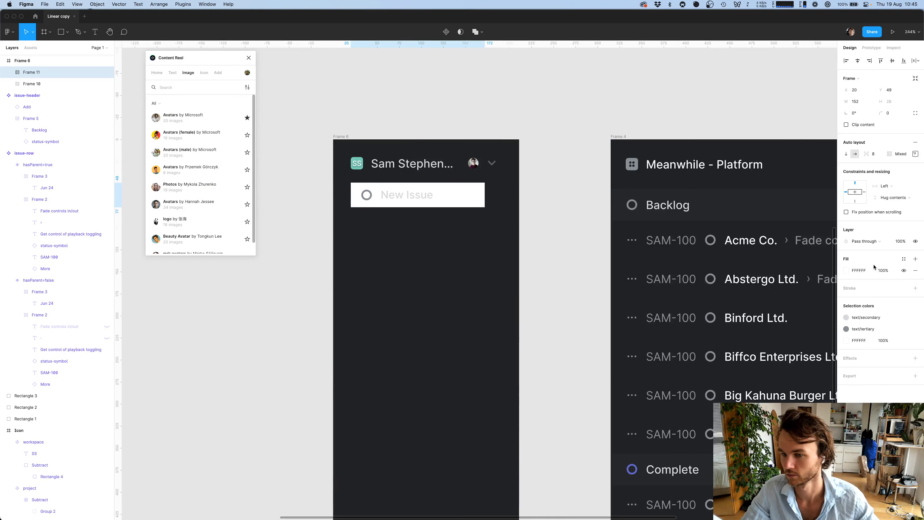
{"action": "left_click", "coordinate": [846, 271]}
{"action": "type", "text": "55"}
{"action": "key", "text": "Tab"}
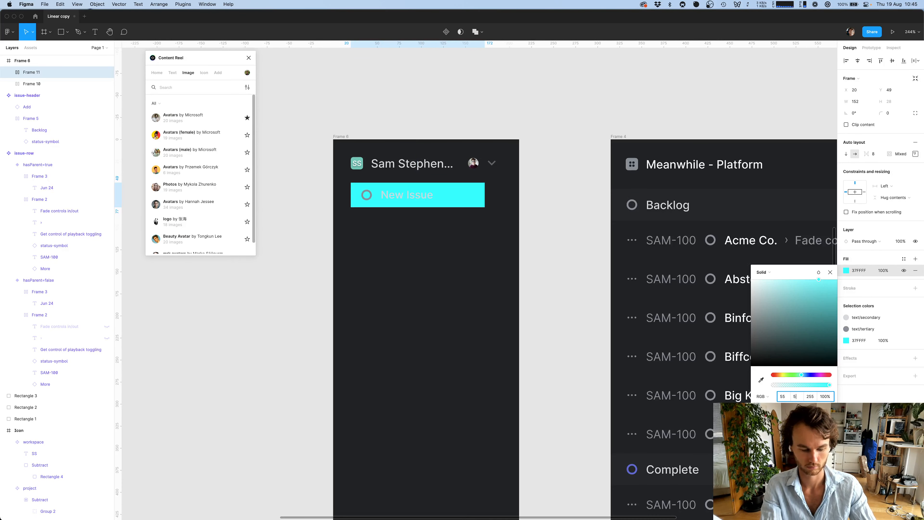
{"action": "type", "text": "56"}
{"action": "key", "text": "Tab"}
{"action": "type", "text": "5"}
{"action": "key", "text": "Return"}
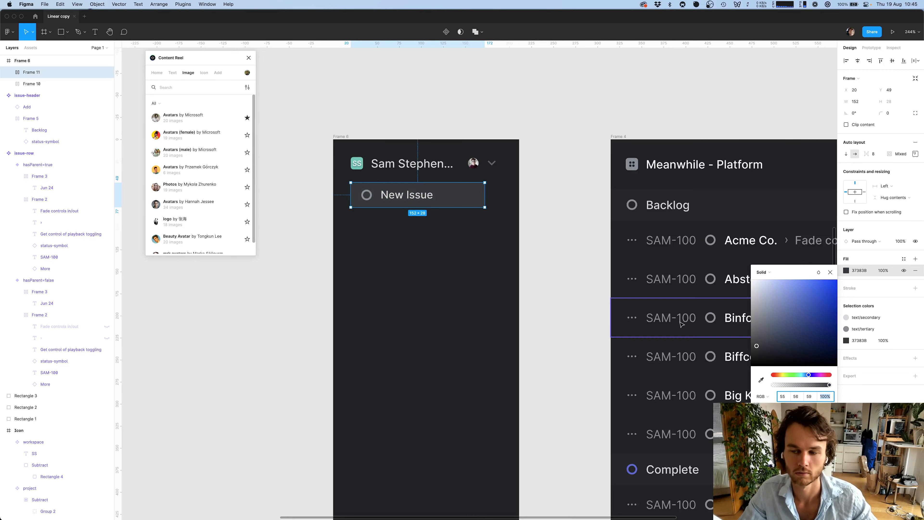
Save the New Issue frame's fill as a new color style named surface/300
{"action": "left_click", "coordinate": [904, 259]}
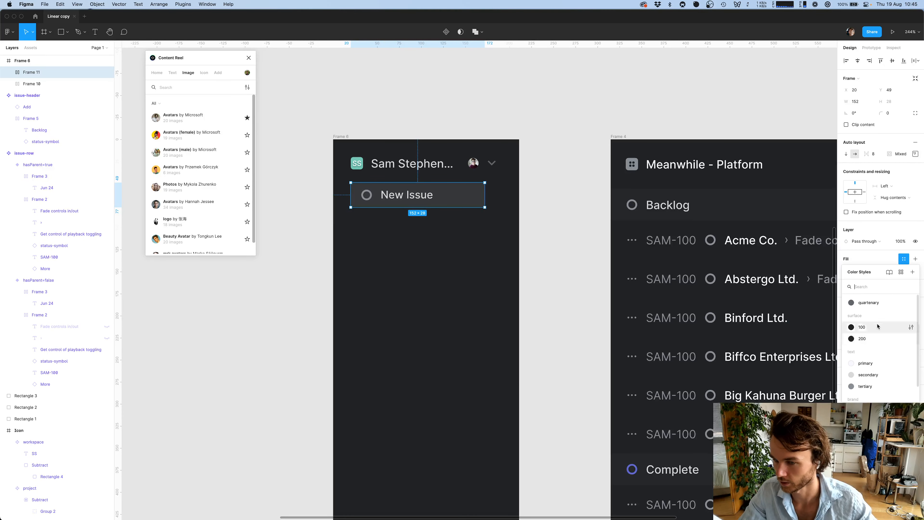
{"action": "left_click", "coordinate": [916, 270]}
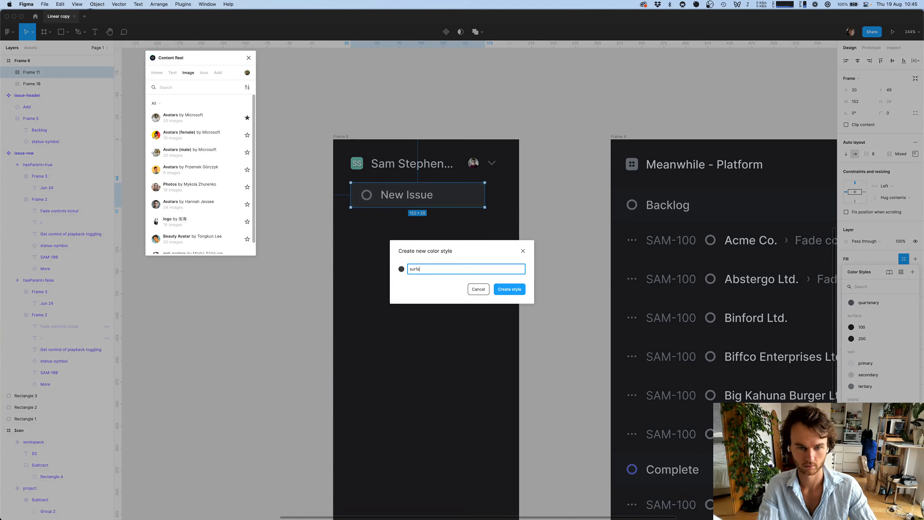
{"action": "key", "text": "Return"}
Check the button's border in Safari, and add a 1 px outside stroke in color 45484E to the New Issue frame in Figma
{"action": "key", "text": "super+Tab"}
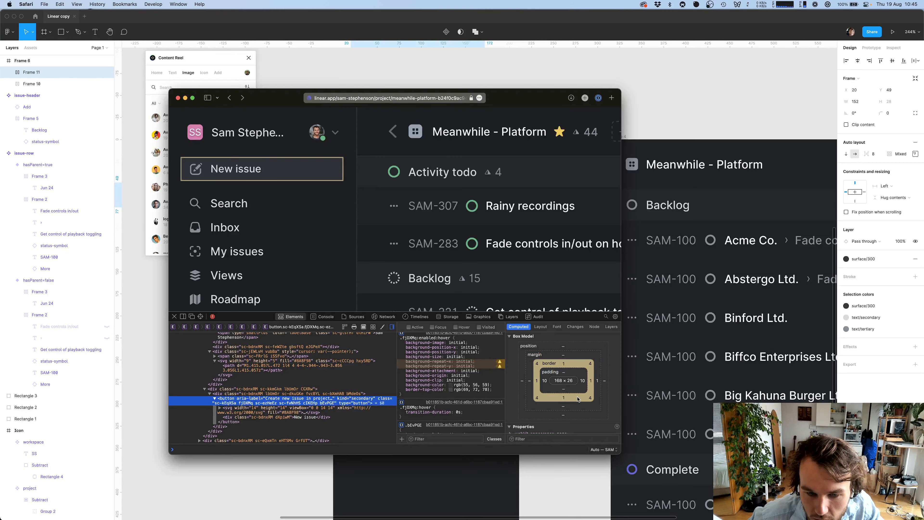
{"action": "key", "text": "super+Tab"}
{"action": "left_click", "coordinate": [915, 276]}
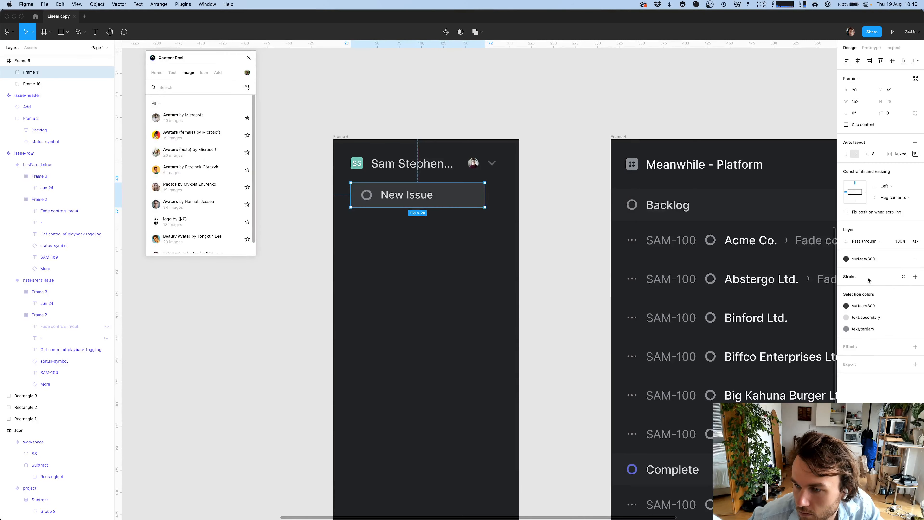
{"action": "left_click", "coordinate": [847, 289]}
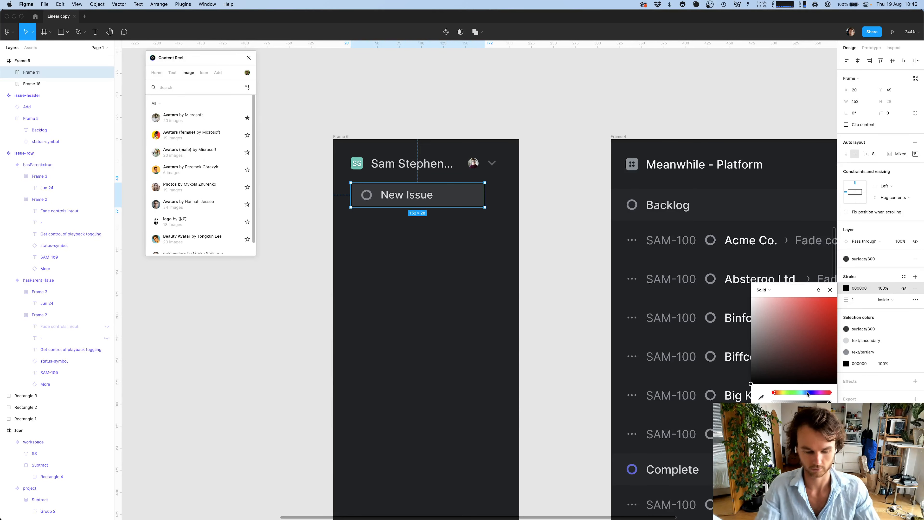
{"action": "type", "text": "45484E"}
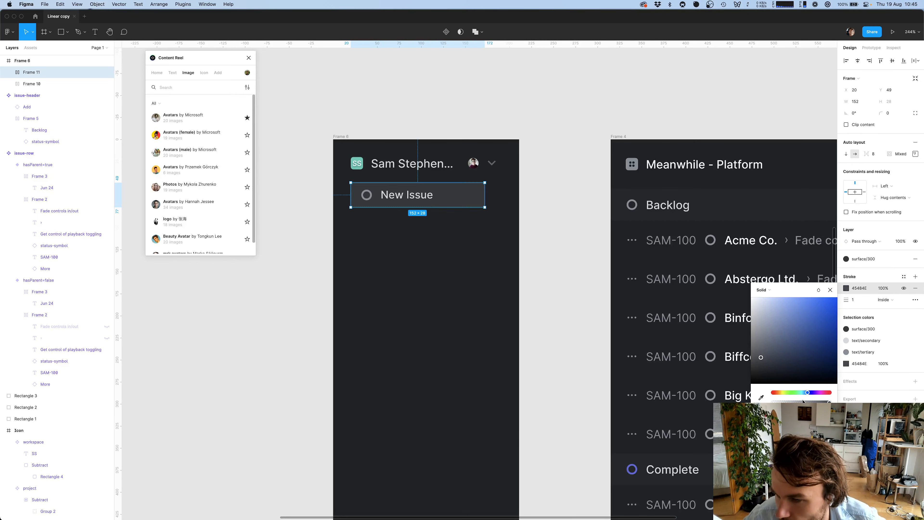
{"action": "left_click", "coordinate": [882, 299]}
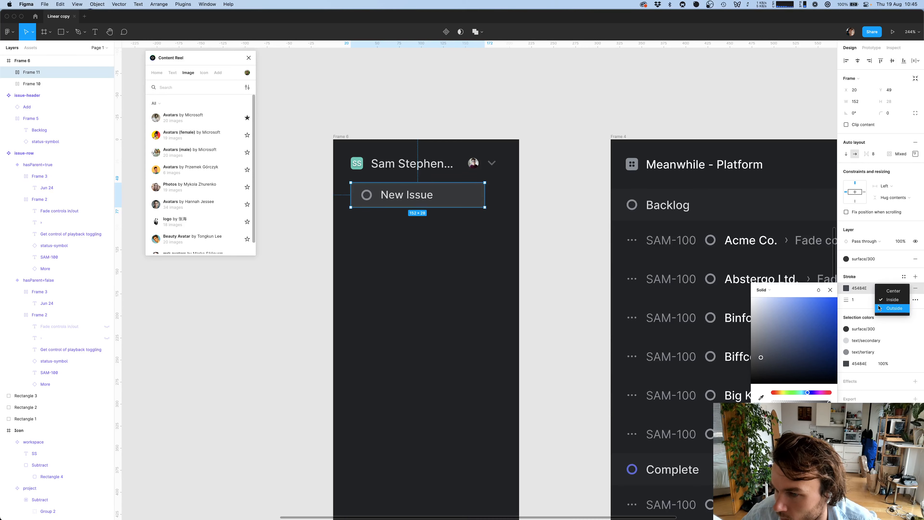
{"action": "left_click", "coordinate": [885, 310]}
Switch to Safari and examine the border, radius and spacing styles of the New issue button and its wrapper elements
{"action": "key", "text": "super+Tab"}
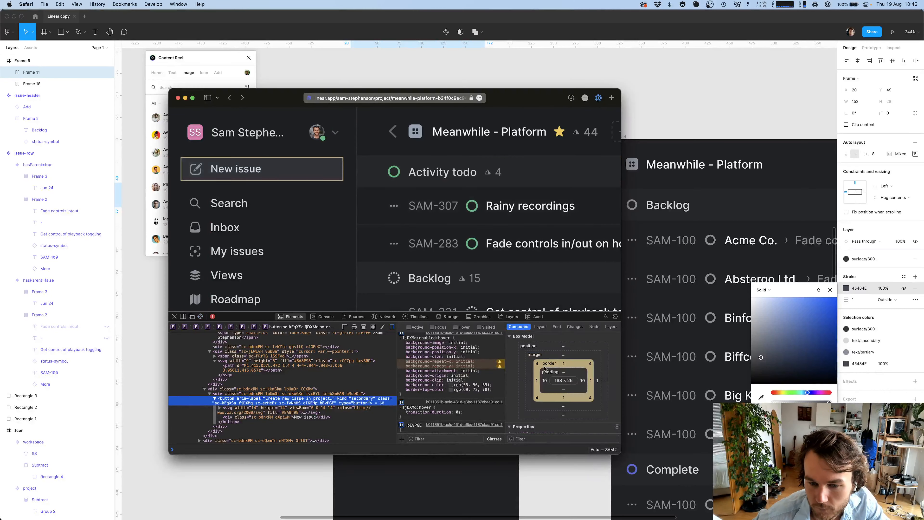
{"action": "scroll", "coordinate": [471, 388], "scroll_direction": "up", "scroll_amount": 2}
{"action": "scroll", "coordinate": [472, 388], "scroll_direction": "down", "scroll_amount": 8}
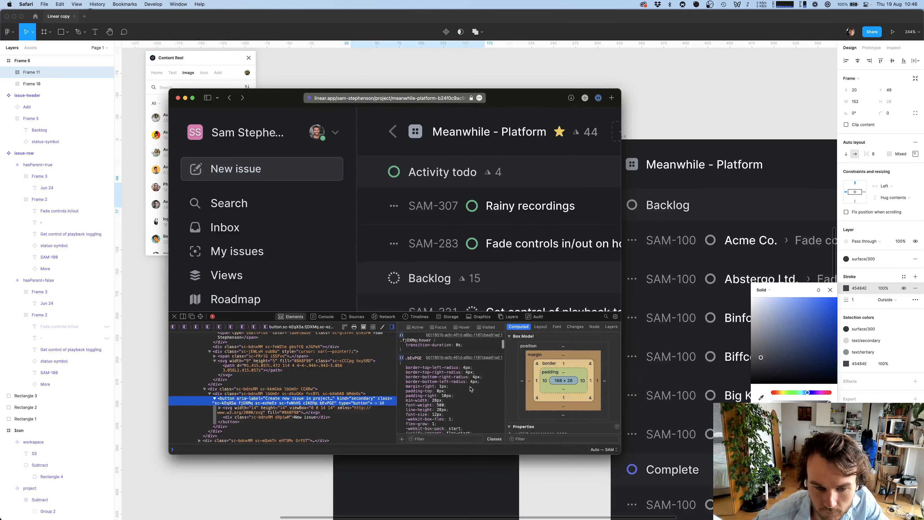
{"action": "scroll", "coordinate": [471, 388], "scroll_direction": "down", "scroll_amount": 3}
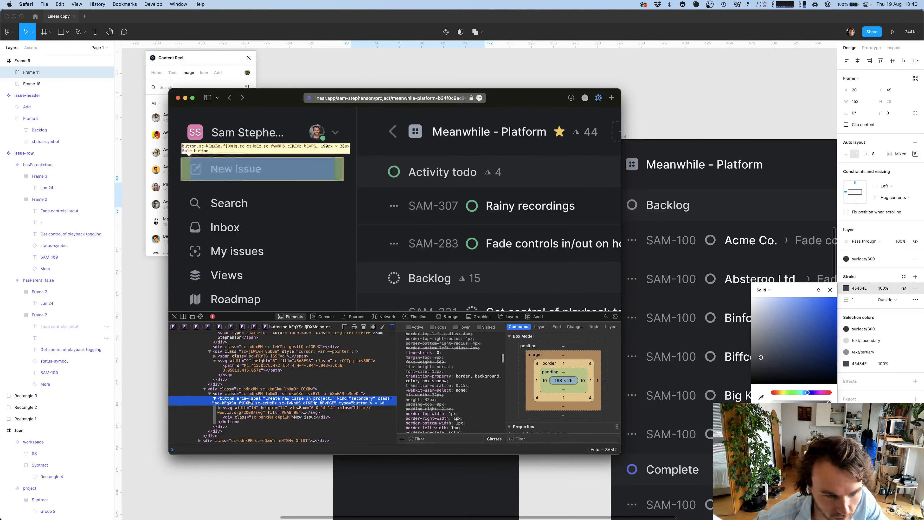
{"action": "left_click", "coordinate": [259, 389]}
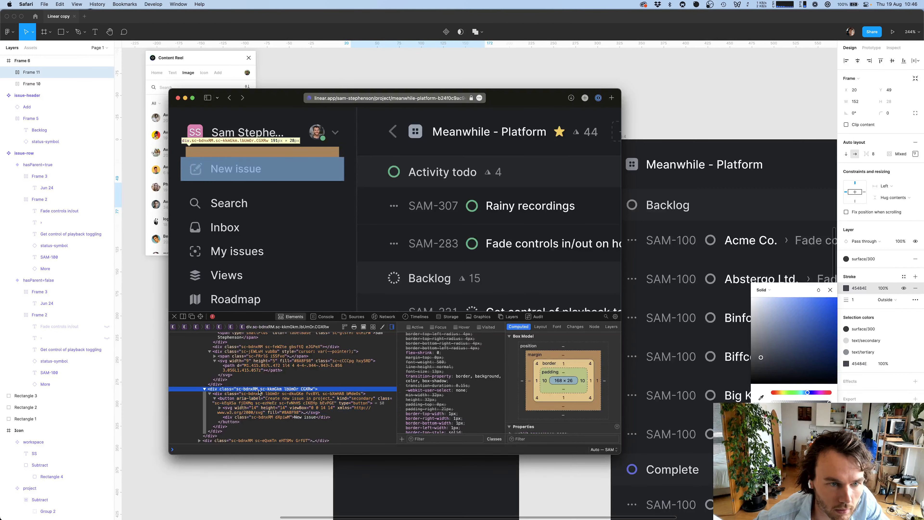
{"action": "scroll", "coordinate": [490, 385], "scroll_direction": "down", "scroll_amount": 15}
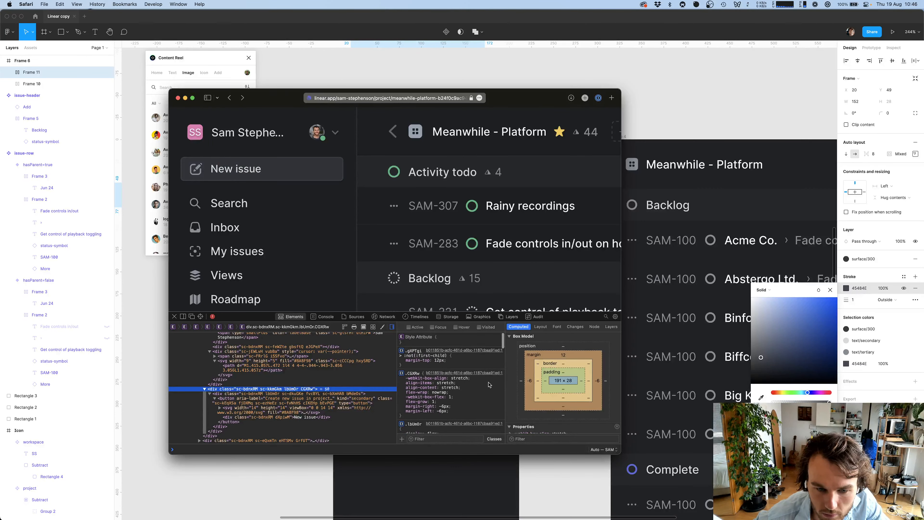
{"action": "scroll", "coordinate": [489, 385], "scroll_direction": "down", "scroll_amount": 10}
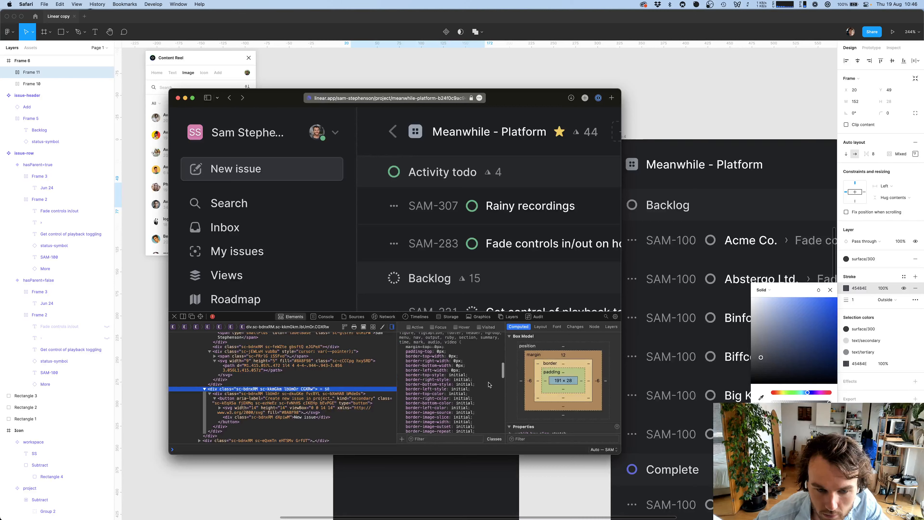
{"action": "scroll", "coordinate": [570, 399], "scroll_direction": "down", "scroll_amount": 5}
{"action": "scroll", "coordinate": [570, 399], "scroll_direction": "down", "scroll_amount": 10}
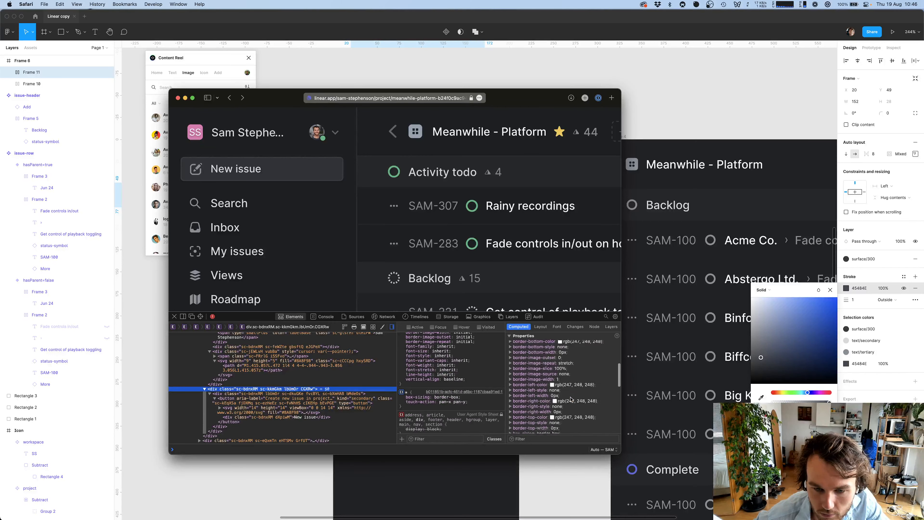
{"action": "scroll", "coordinate": [570, 399], "scroll_direction": "up", "scroll_amount": 5}
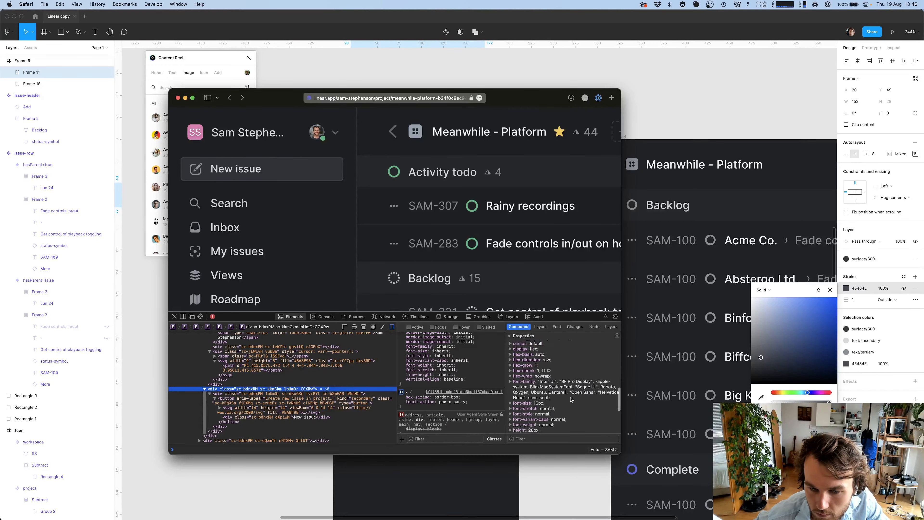
{"action": "scroll", "coordinate": [570, 399], "scroll_direction": "up", "scroll_amount": 2}
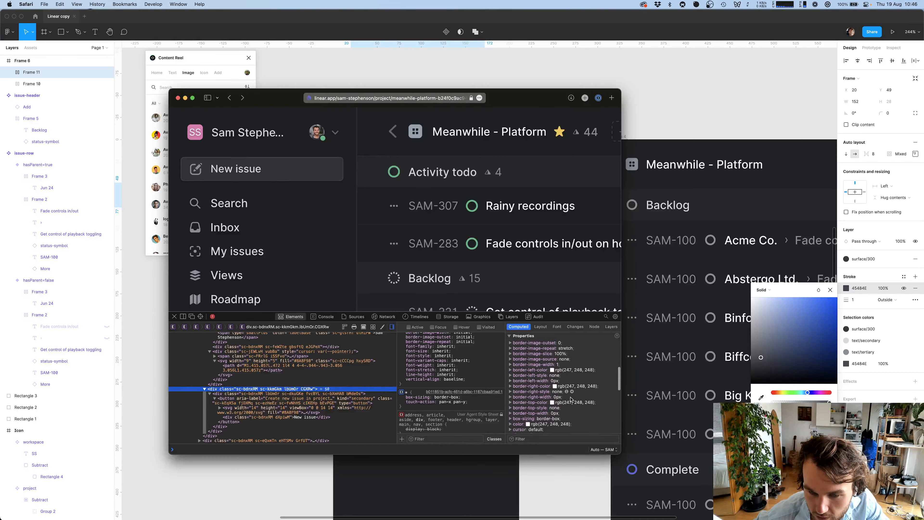
{"action": "scroll", "coordinate": [587, 414], "scroll_direction": "down", "scroll_amount": 5}
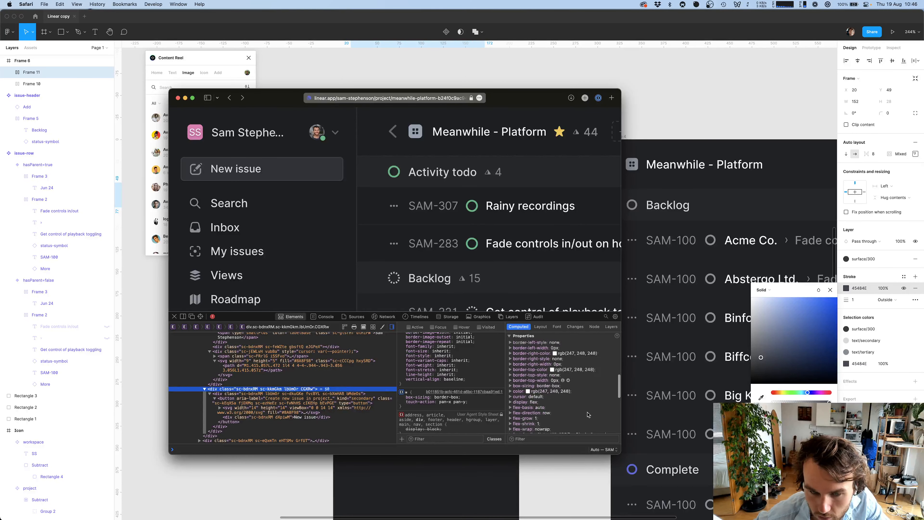
{"action": "left_click", "coordinate": [338, 393]}
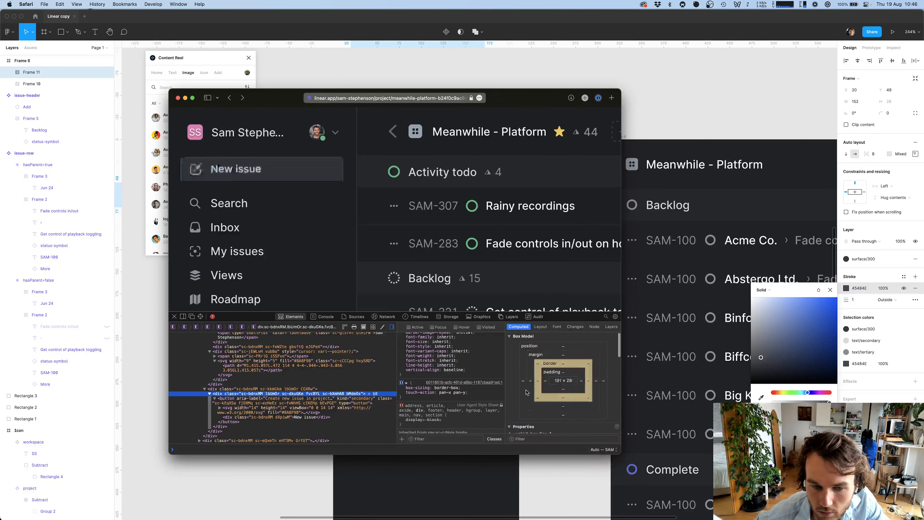
{"action": "scroll", "coordinate": [497, 369], "scroll_direction": "down", "scroll_amount": 8}
Return to Figma and set the New Issue frame's corner radius to 5
{"action": "key", "text": "super+Tab"}
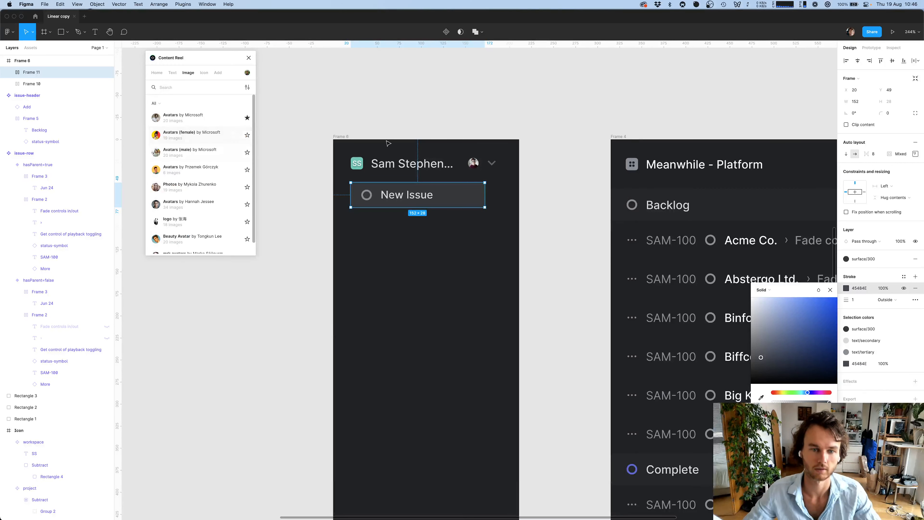
{"action": "left_click", "coordinate": [897, 111]}
{"action": "type", "text": "3"}
{"action": "key", "text": "Return"}
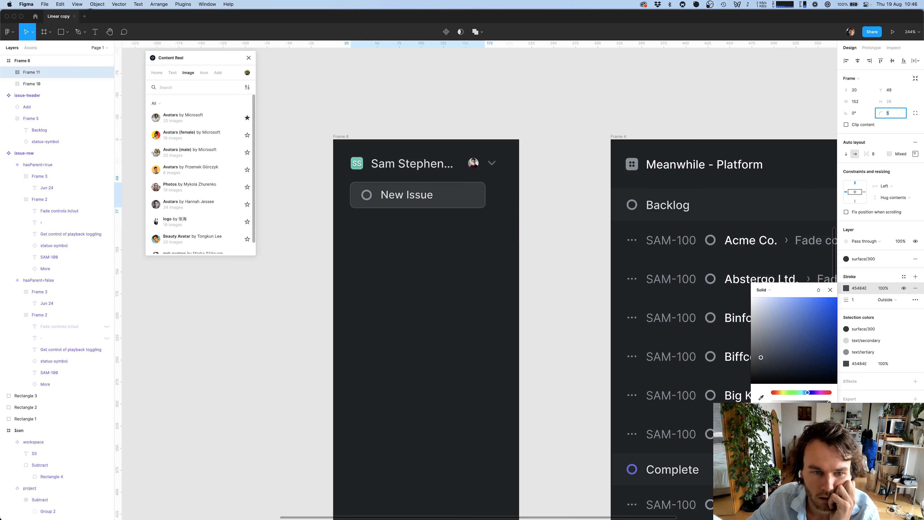
{"action": "key", "text": "Escape"}
Compare with the button in Safari, move Figma's New Issue frame to Y 50 and set its corner radius to 3
{"action": "key", "text": "super+Tab"}
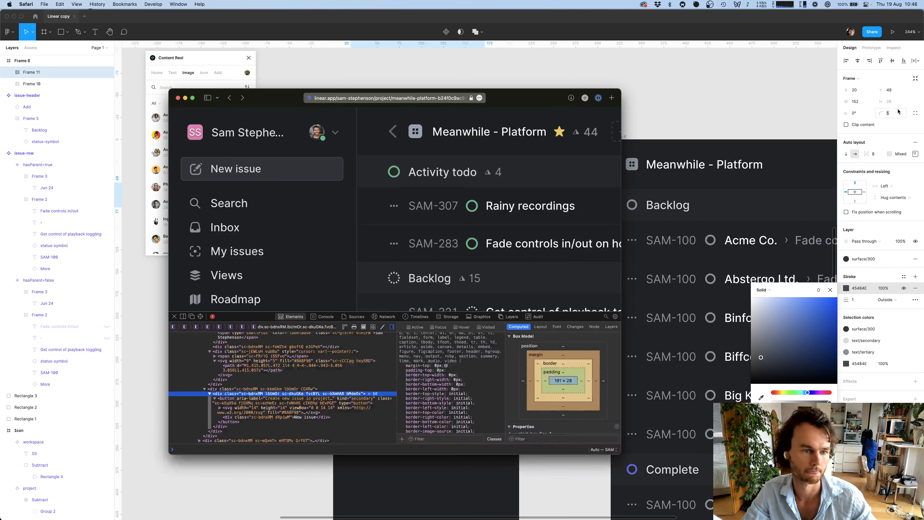
{"action": "key", "text": "super+Tab"}
{"action": "left_click", "coordinate": [898, 111]}
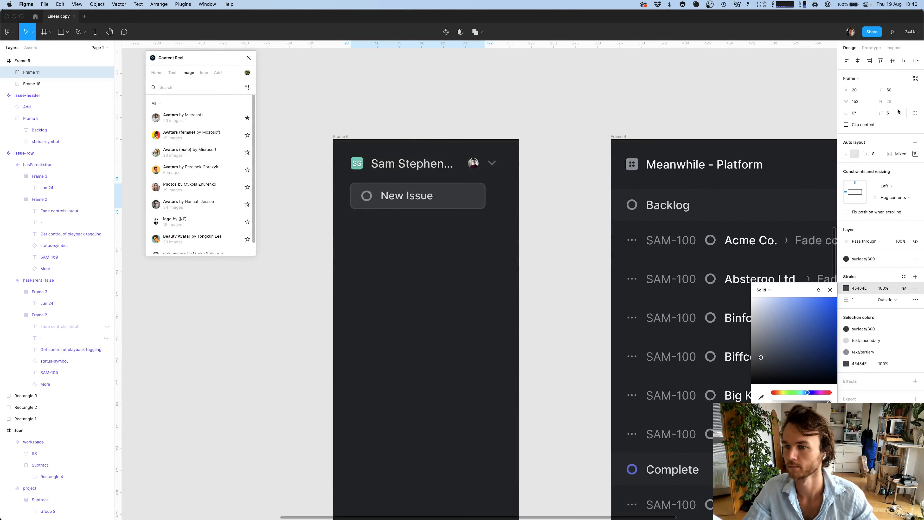
{"action": "type", "text": "4"}
{"action": "key", "text": "Return"}
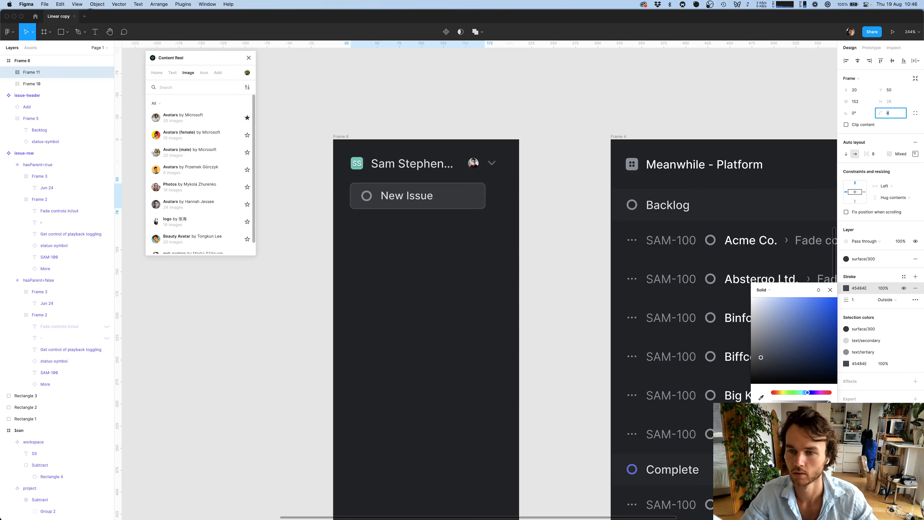
{"action": "left_click", "coordinate": [527, 126]}
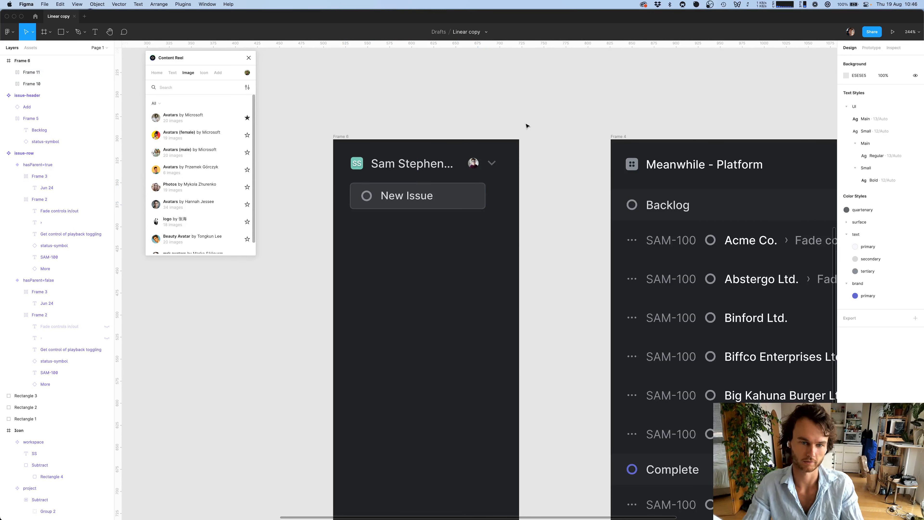
{"action": "left_click", "coordinate": [418, 204]}
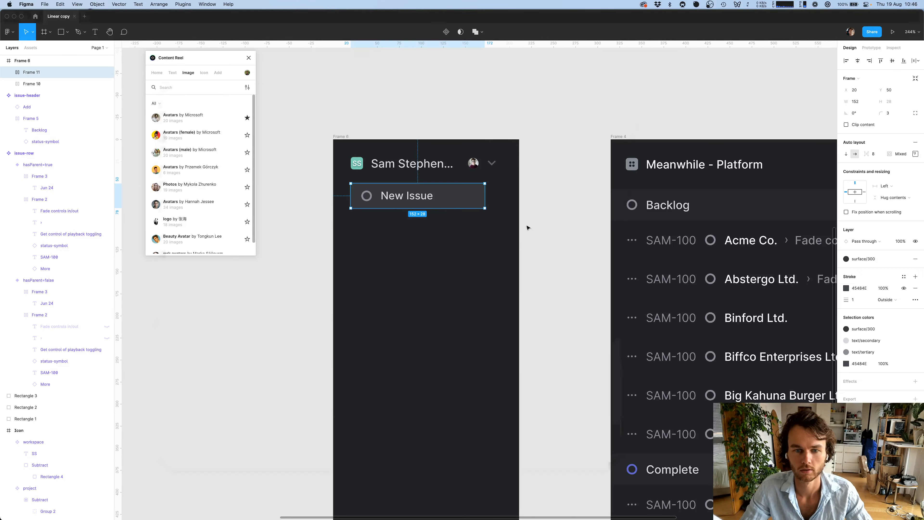
Switch to Safari and examine the sidebar's navigation items beneath the New issue button
{"action": "key", "text": "super+Tab"}
{"action": "scroll", "coordinate": [278, 199], "scroll_direction": "down", "scroll_amount": 3}
{"action": "scroll", "coordinate": [277, 204], "scroll_direction": "up", "scroll_amount": 3}
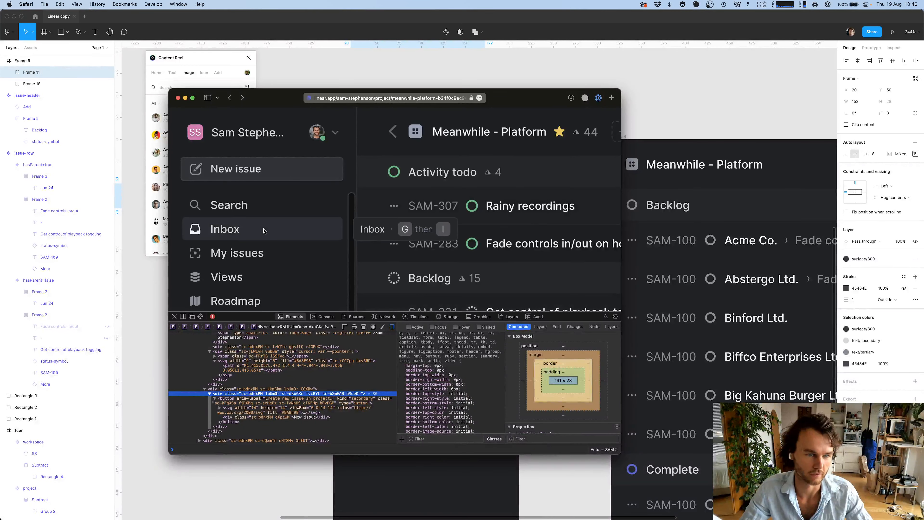
{"action": "scroll", "coordinate": [270, 219], "scroll_direction": "down", "scroll_amount": 3}
{"action": "scroll", "coordinate": [265, 230], "scroll_direction": "up", "scroll_amount": 2}
{"action": "scroll", "coordinate": [273, 219], "scroll_direction": "up", "scroll_amount": 1}
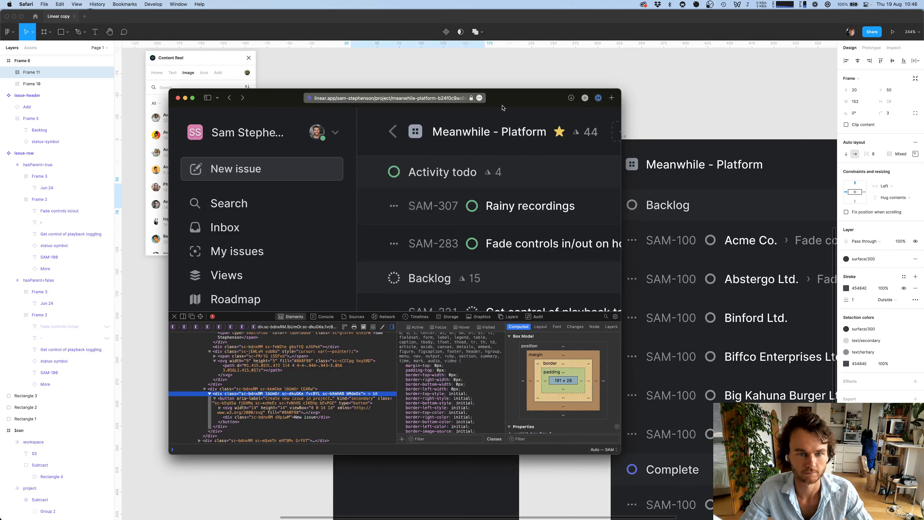
Return to Figma and examine the nested layers and corner radius of the project icon in the Meanwhile - Platform header
{"action": "key", "text": "super+Tab"}
{"action": "double_click", "coordinate": [629, 166]}
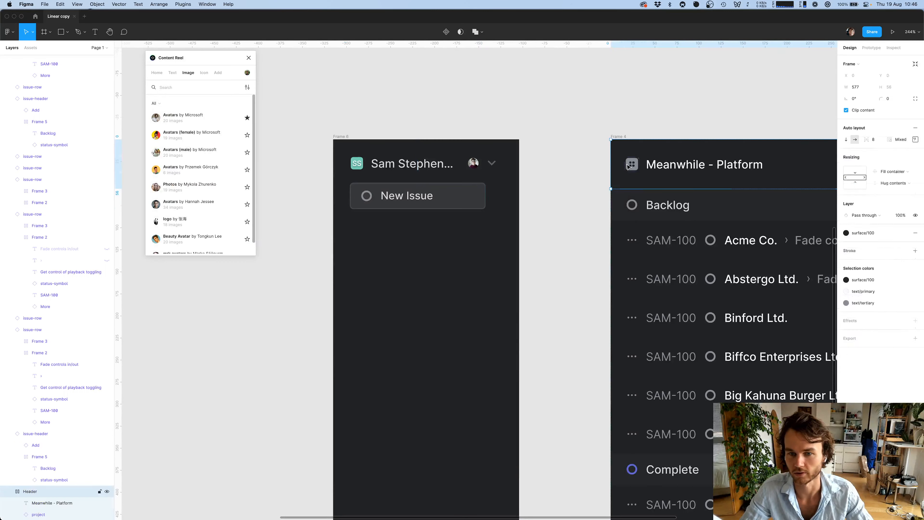
{"action": "double_click", "coordinate": [628, 166]}
{"action": "key", "text": "Escape"}
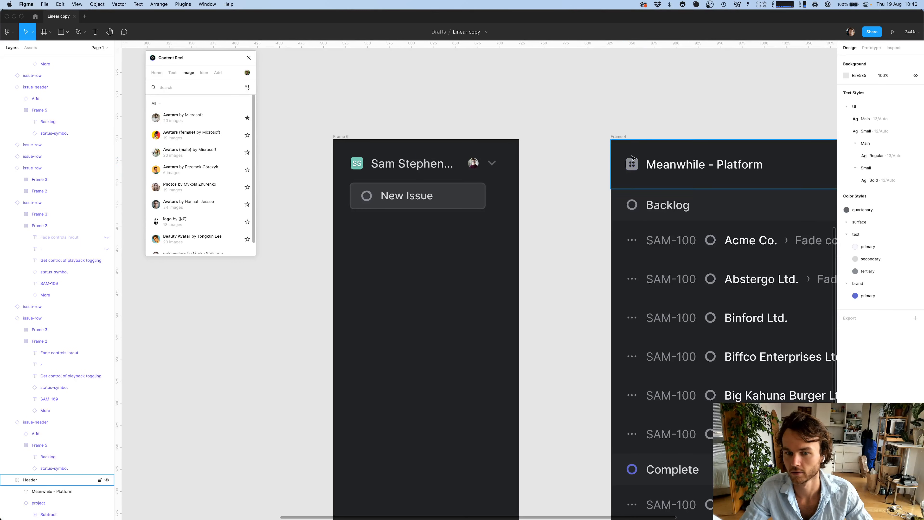
{"action": "double_click", "coordinate": [633, 166]}
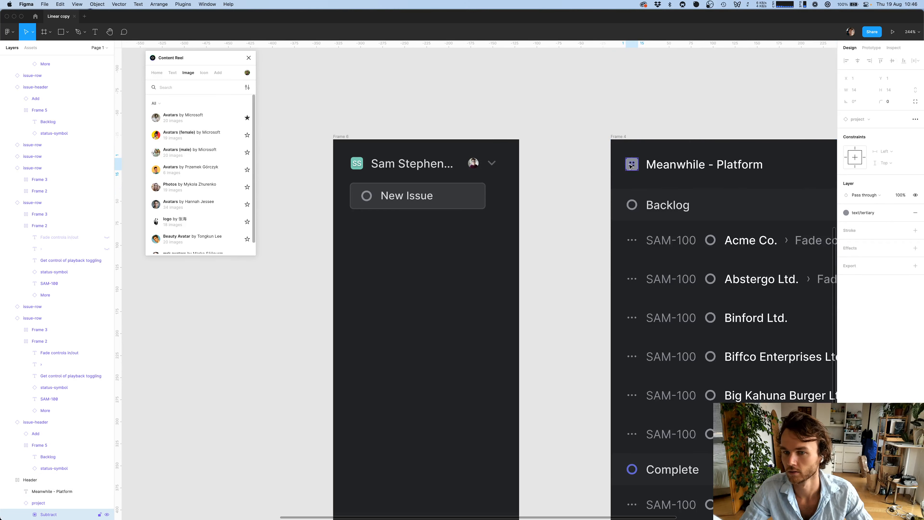
{"action": "double_click", "coordinate": [630, 166]}
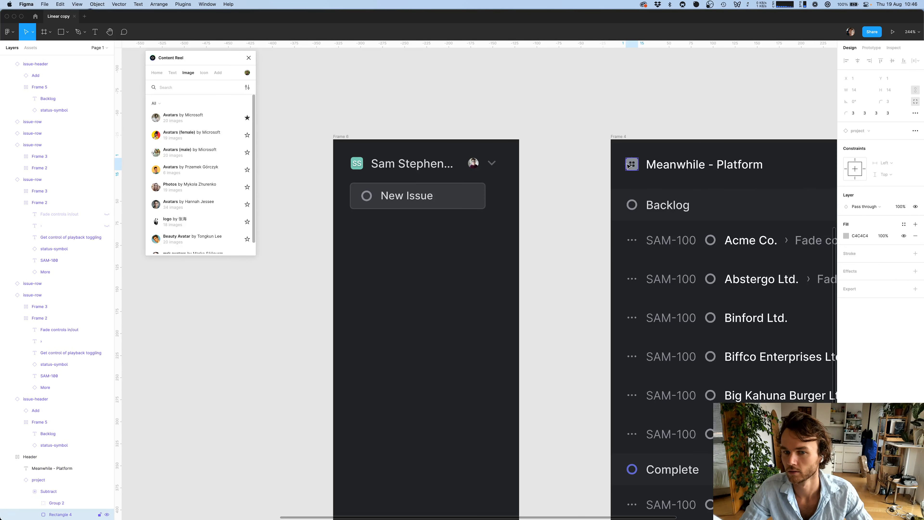
{"action": "left_click", "coordinate": [600, 99]}
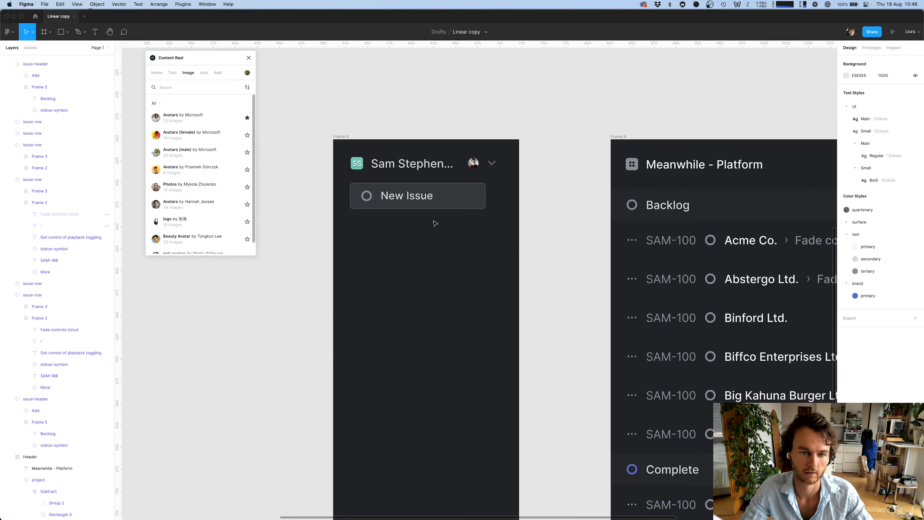
{"action": "key", "text": "super+Tab"}
{"action": "key", "text": "super+Tab"}
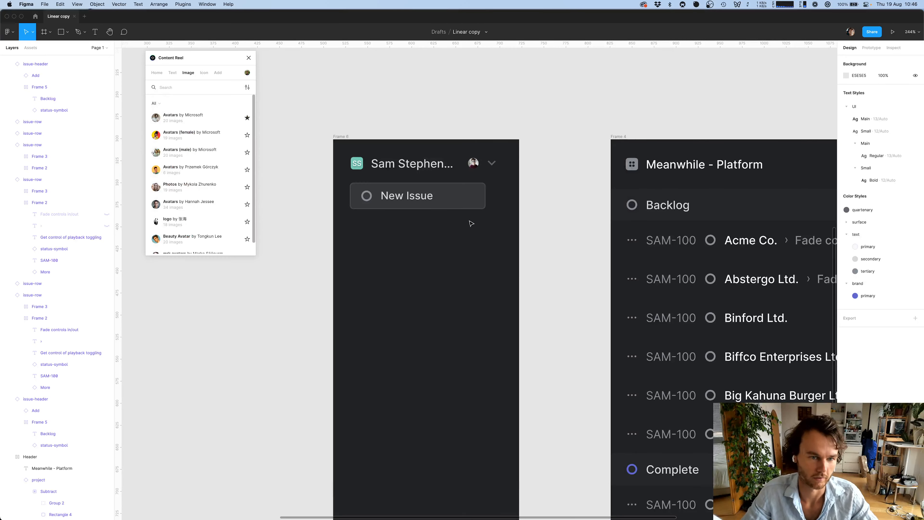
{"action": "left_click", "coordinate": [414, 191]}
{"action": "left_click", "coordinate": [449, 129]}
{"action": "key", "text": "super+Tab"}
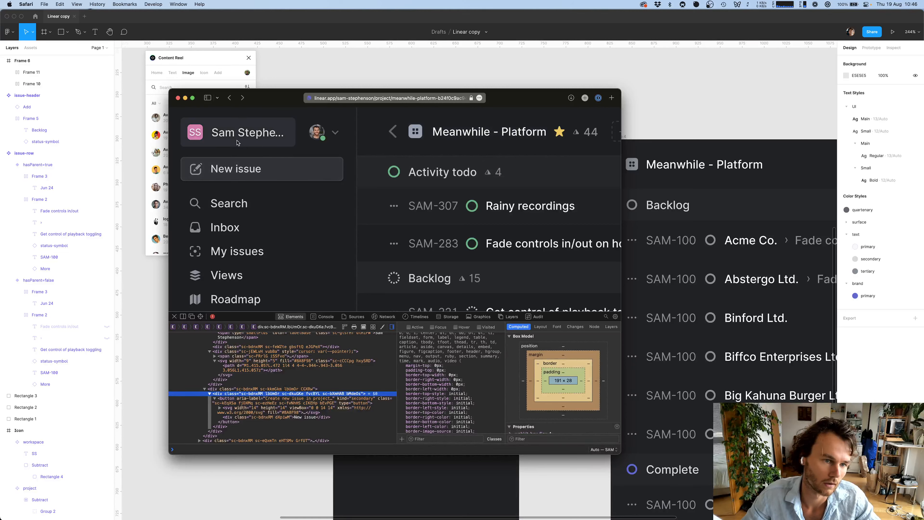
{"action": "key", "text": "super+Tab"}
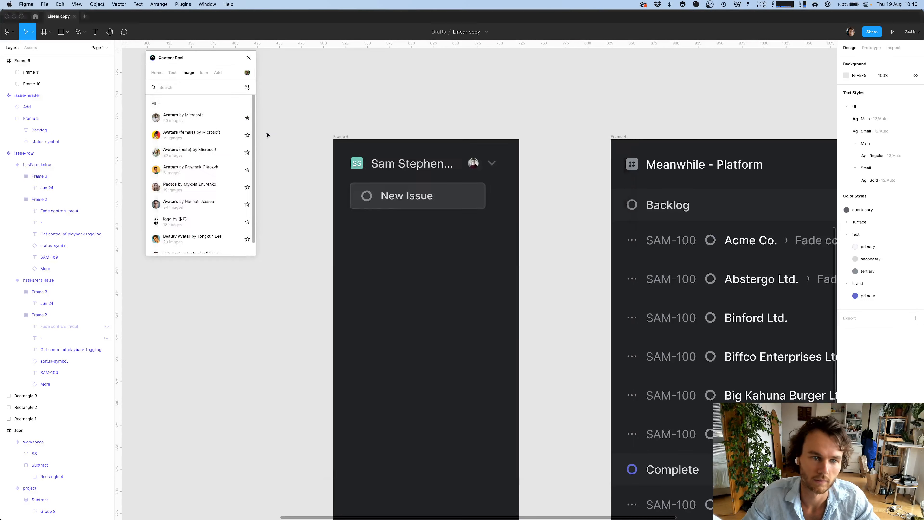
{"action": "double_click", "coordinate": [451, 162]}
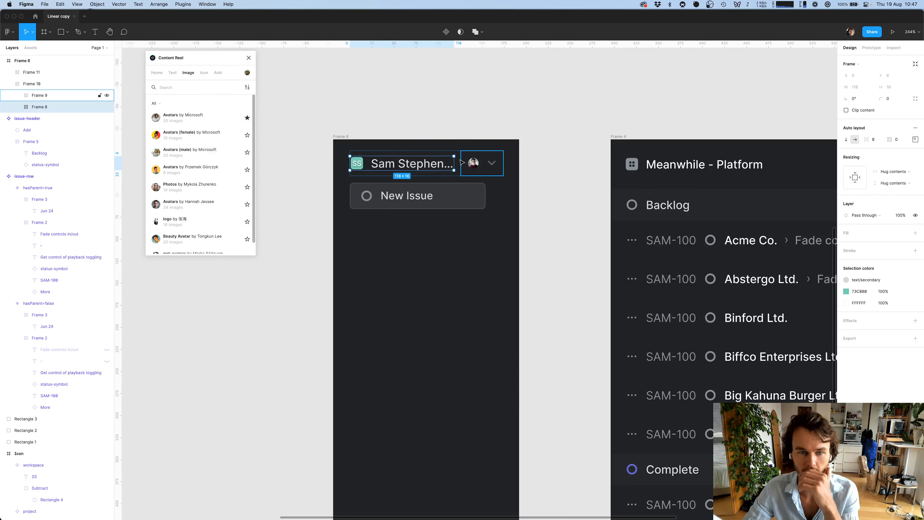
{"action": "type", "text": "8"}
{"action": "key", "text": "Return"}
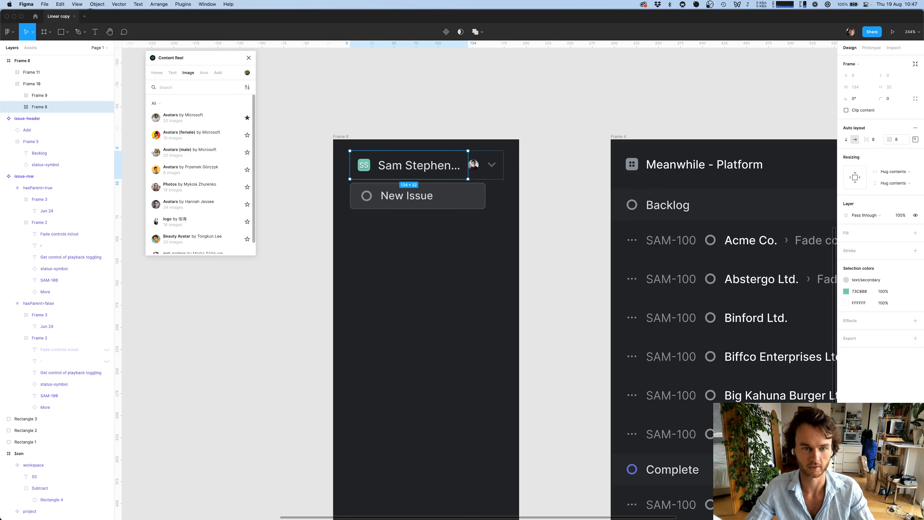
Compare the New Issue button with Safari's version and add auto layout to the whole sidebar frame in Figma
{"action": "key", "text": "super+Tab"}
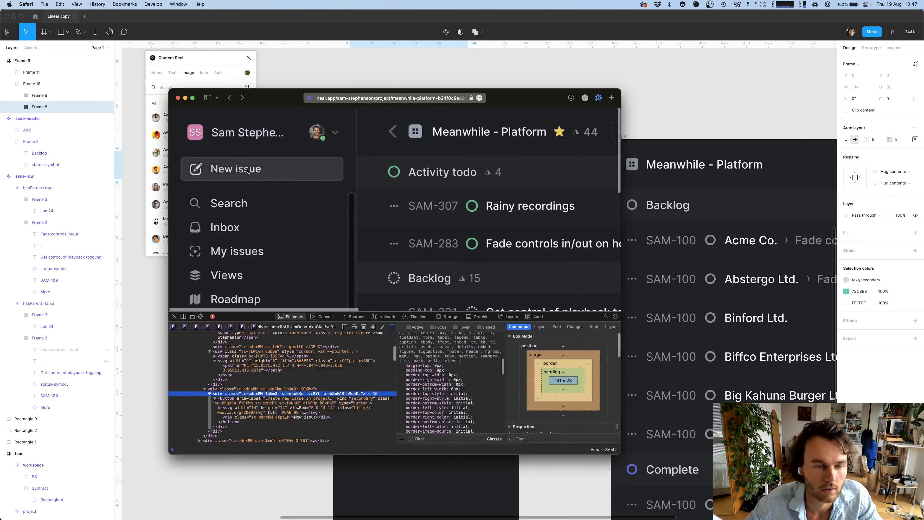
{"action": "key", "text": "super+Tab"}
{"action": "left_click", "coordinate": [386, 197]}
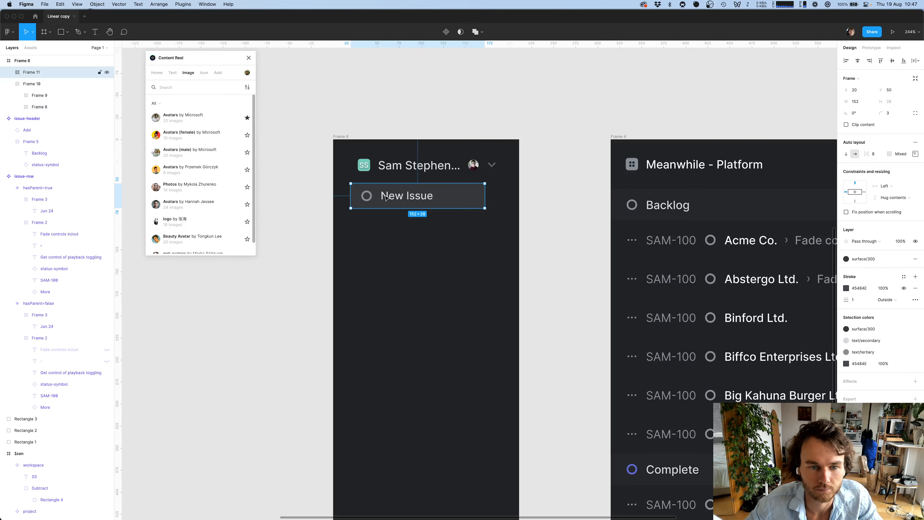
{"action": "key", "text": "super+Tab"}
{"action": "key", "text": "super+Tab"}
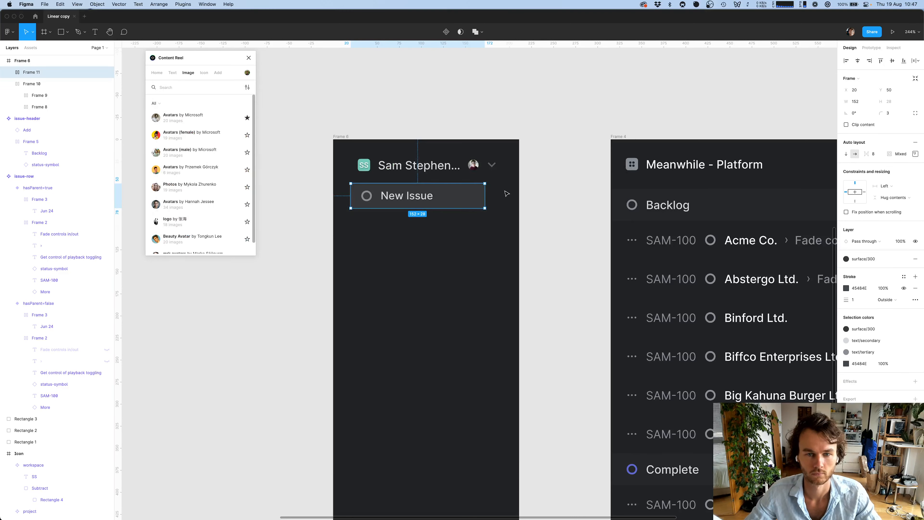
{"action": "scroll", "coordinate": [504, 192], "scroll_direction": "down", "scroll_amount": 5}
{"action": "key", "text": "Escape"}
{"action": "key", "text": "shift+a"}
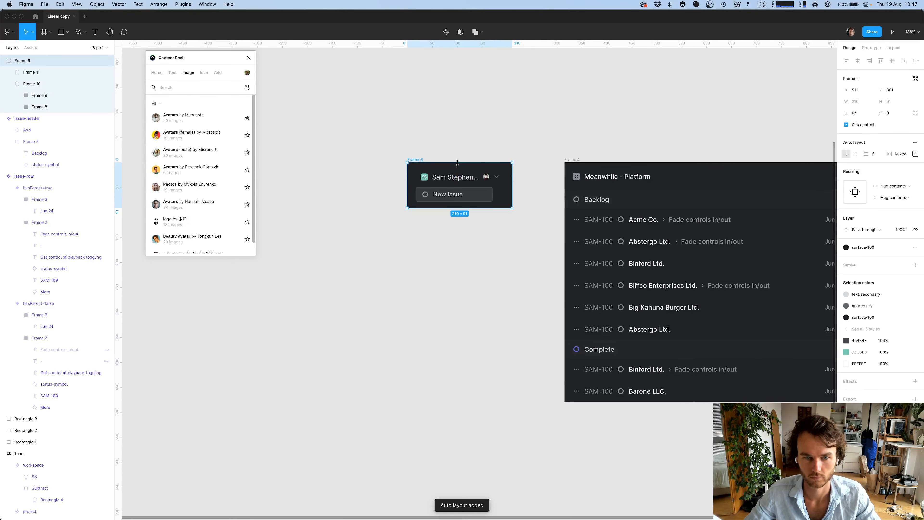
{"action": "key", "text": "super+Tab"}
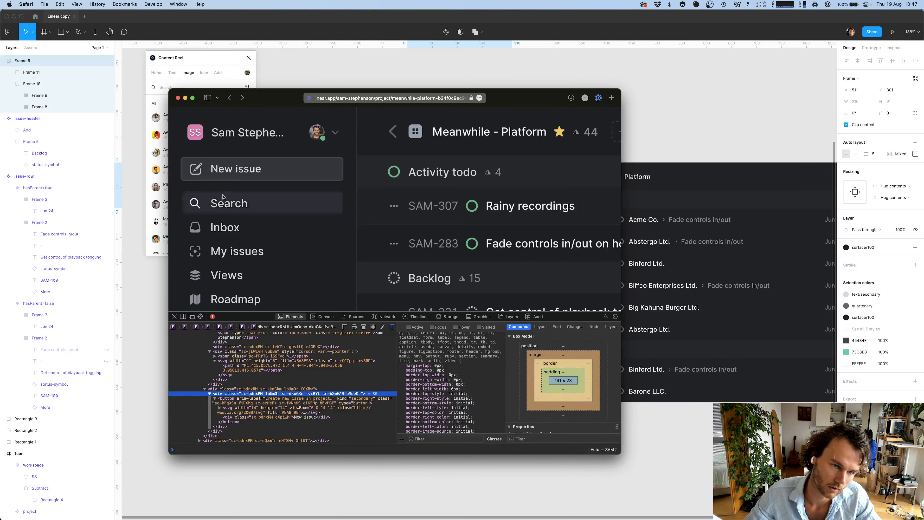
{"action": "key", "text": "super+Tab"}
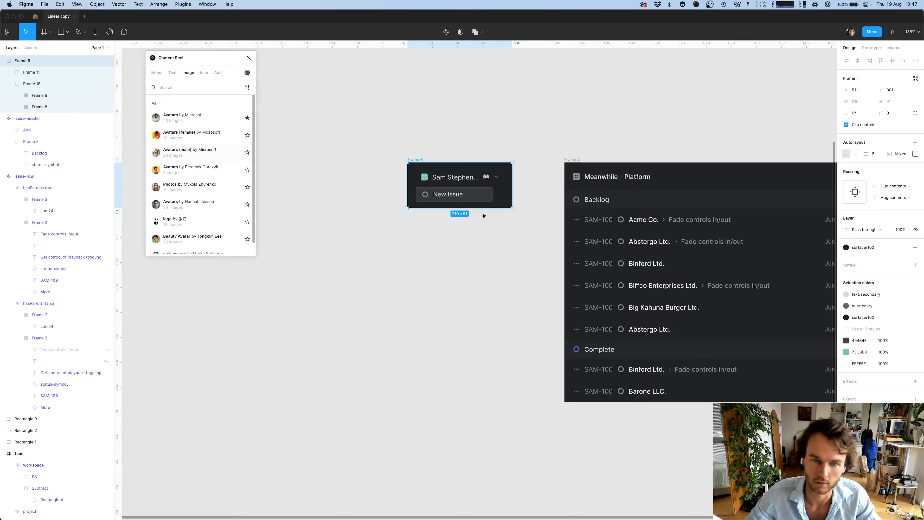
{"action": "scroll", "coordinate": [482, 193], "scroll_direction": "up", "scroll_amount": 5}
{"action": "left_click", "coordinate": [454, 194]}
{"action": "left_click", "coordinate": [460, 177], "text": "shift"}
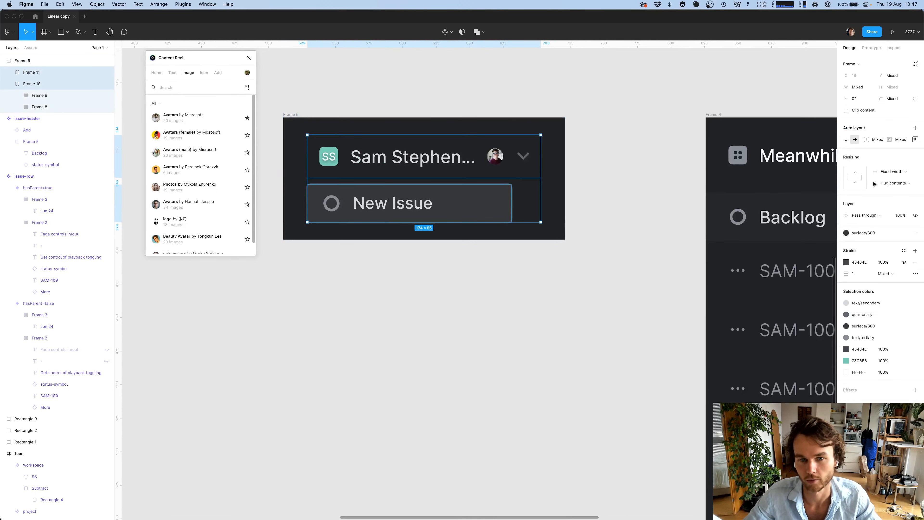
{"action": "left_click", "coordinate": [891, 177]}
{"action": "left_click", "coordinate": [892, 186]}
{"action": "left_click", "coordinate": [612, 304]}
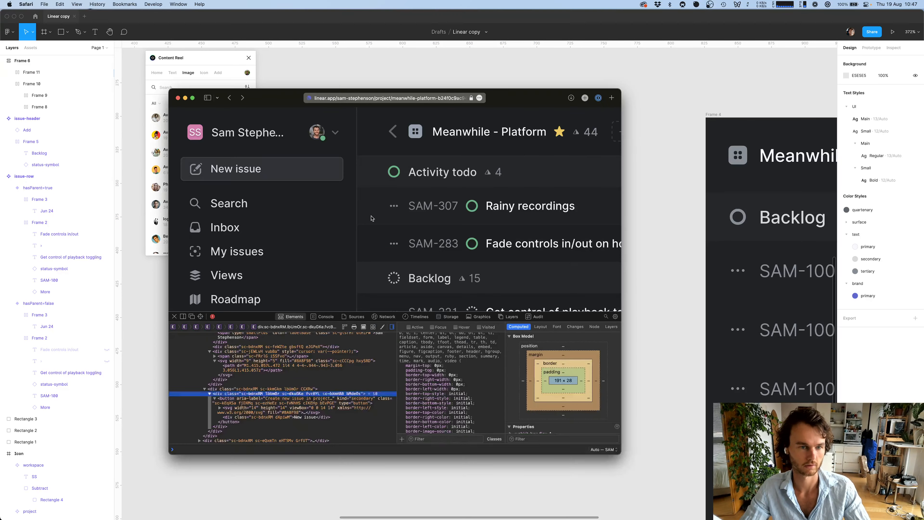
Swap the status-symbol instance in the New Issue button for the Add icon
{"action": "key", "text": "super+Tab"}
{"action": "key", "text": "super+Tab"}
{"action": "left_click", "coordinate": [339, 211]}
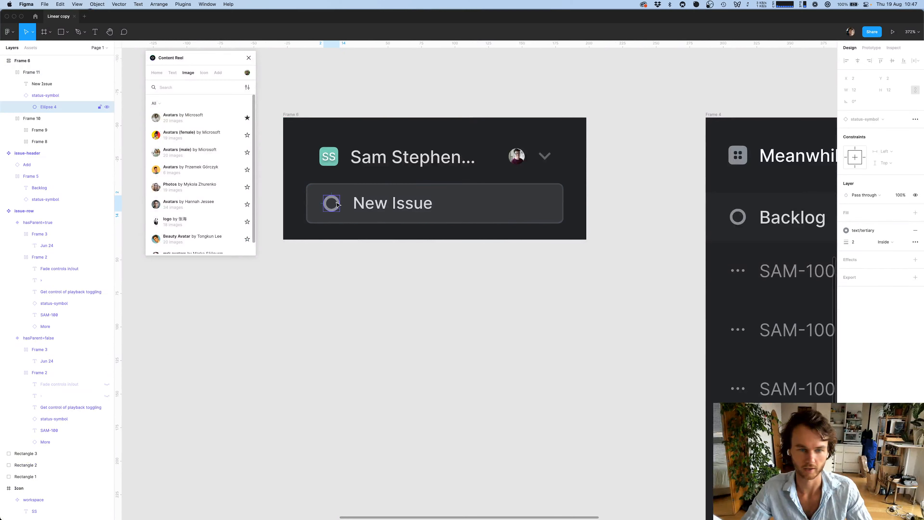
{"action": "left_click", "coordinate": [333, 209]}
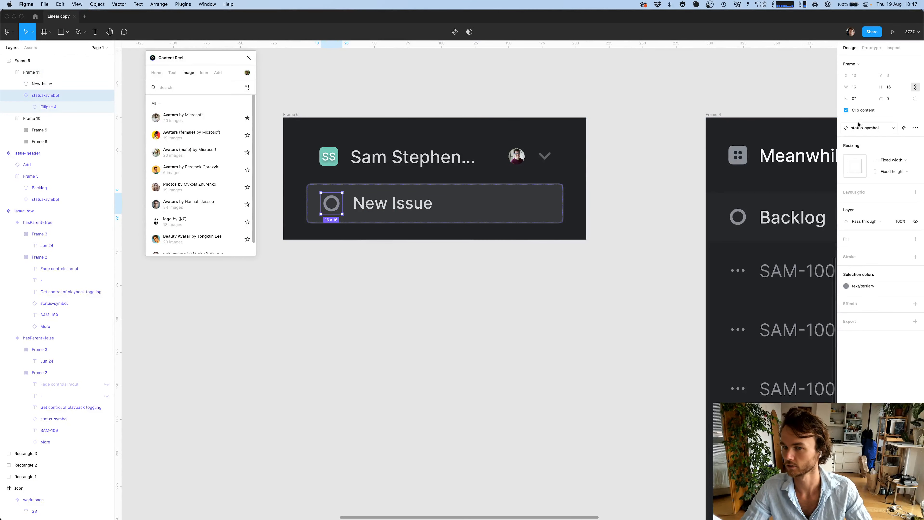
{"action": "key", "text": "f"}
{"action": "key", "text": "Escape"}
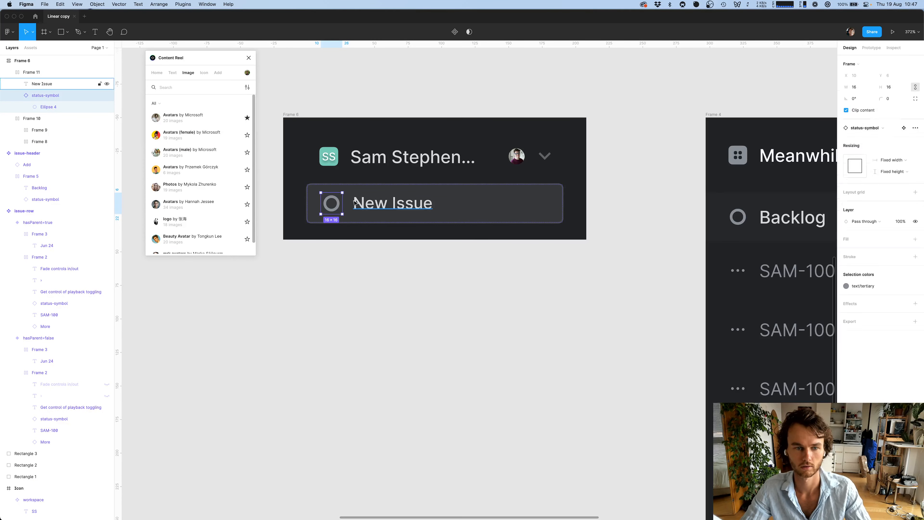
{"action": "left_click", "coordinate": [869, 128]}
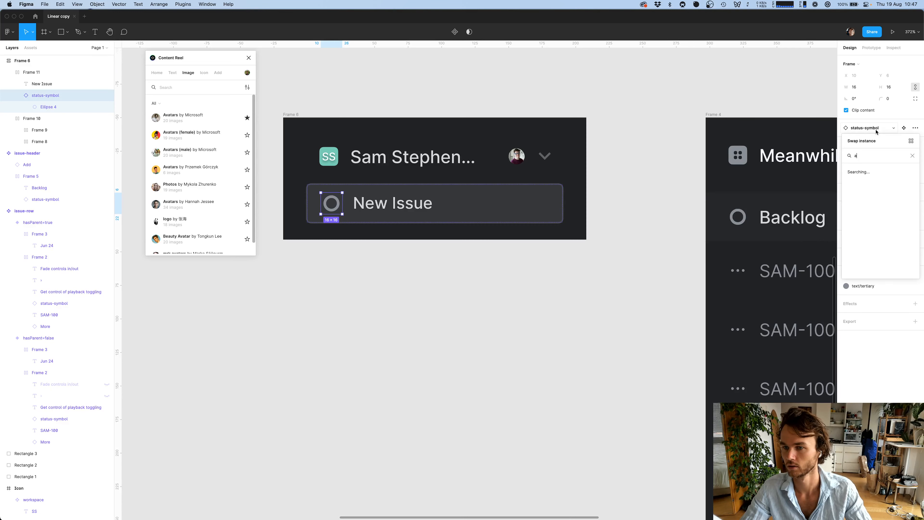
{"action": "type", "text": "add"}
{"action": "left_click", "coordinate": [863, 169]}
{"action": "left_click", "coordinate": [516, 334]}
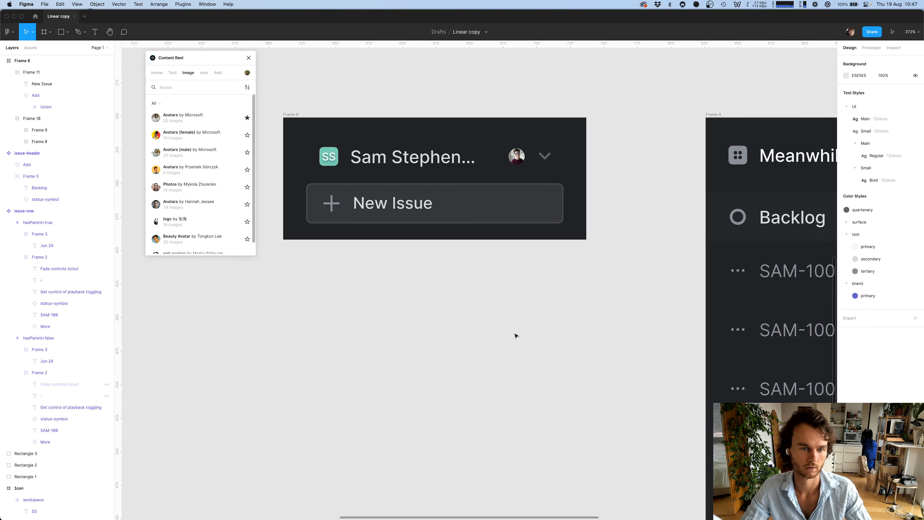
Compare the navigation items of the live sidebar in Safari with the New Issue frame and existing components in Figma
{"action": "scroll", "coordinate": [515, 335], "scroll_direction": "down", "scroll_amount": 2}
{"action": "key", "text": "super+Tab"}
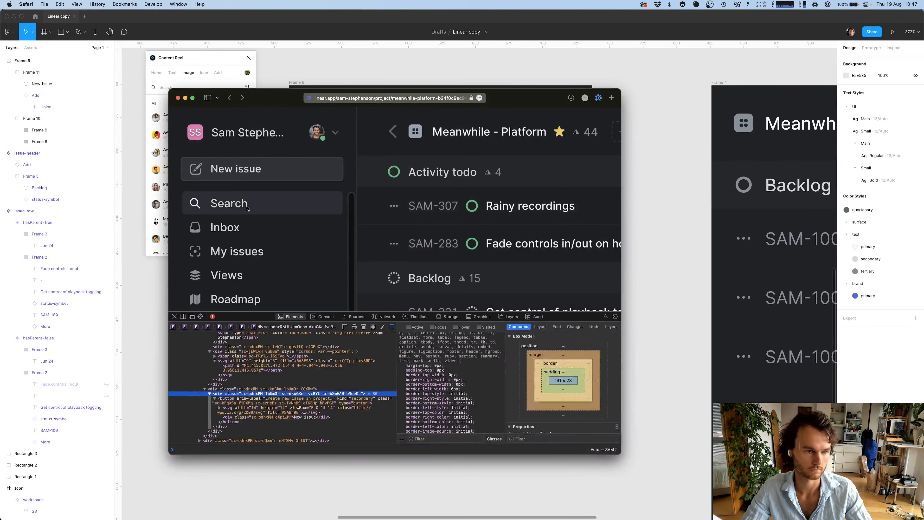
{"action": "scroll", "coordinate": [242, 205], "scroll_direction": "down", "scroll_amount": 3}
{"action": "scroll", "coordinate": [246, 208], "scroll_direction": "up", "scroll_amount": 3}
{"action": "key", "text": "super+Tab"}
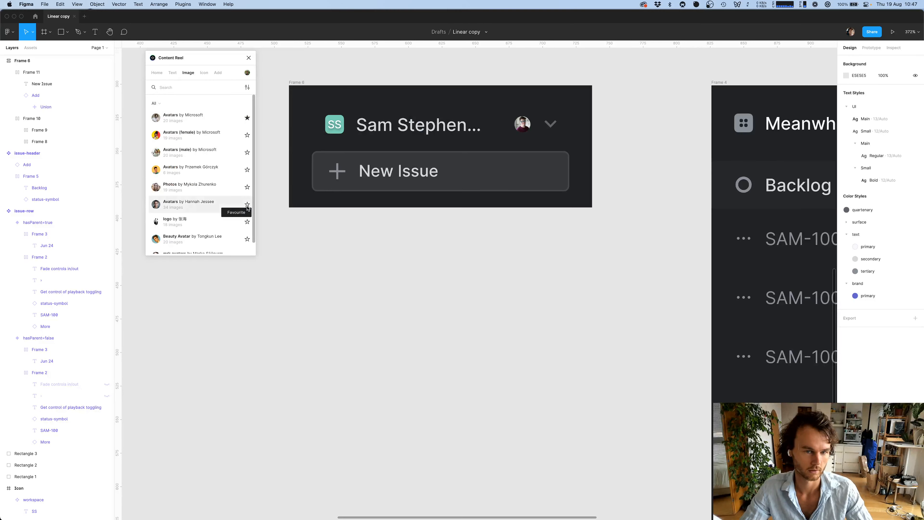
{"action": "scroll", "coordinate": [381, 227], "scroll_direction": "down", "scroll_amount": 5}
{"action": "left_click", "coordinate": [395, 211]}
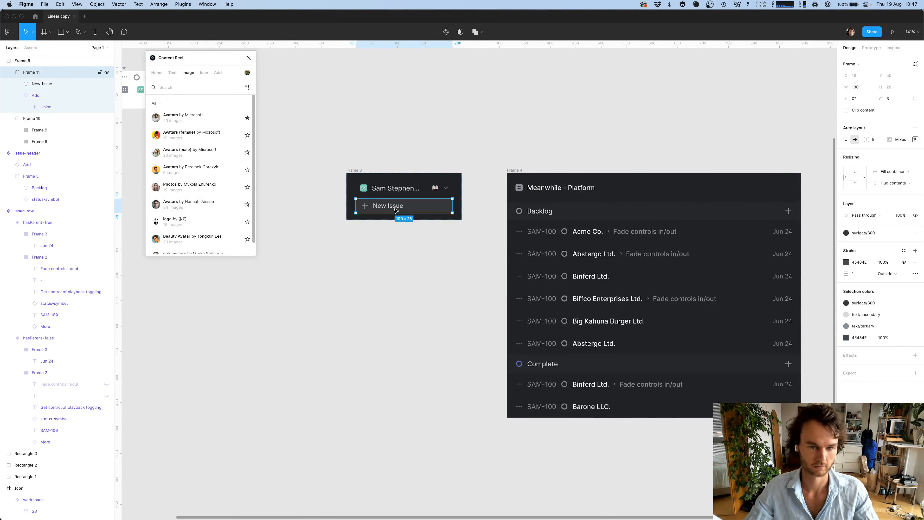
{"action": "scroll", "coordinate": [396, 210], "scroll_direction": "up", "scroll_amount": 10}
{"action": "scroll", "coordinate": [396, 210], "scroll_direction": "left", "scroll_amount": 3}
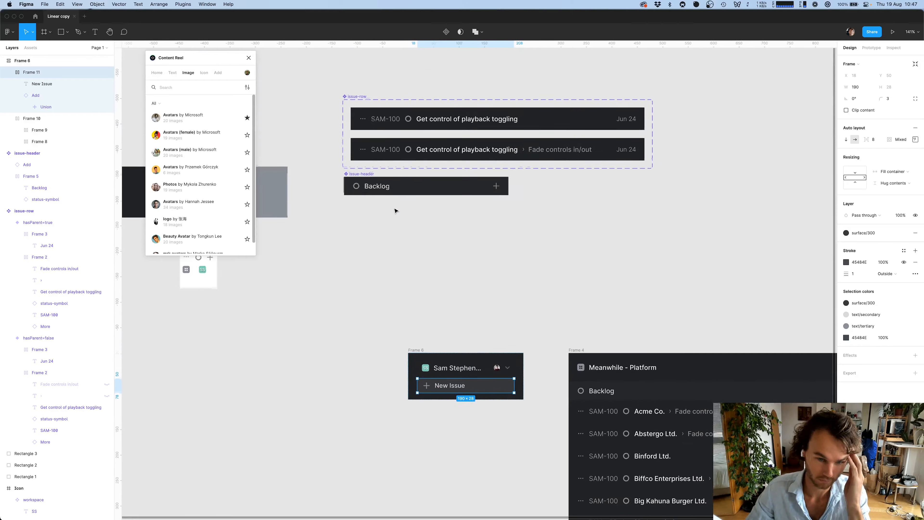
{"action": "scroll", "coordinate": [396, 210], "scroll_direction": "down", "scroll_amount": 2}
{"action": "scroll", "coordinate": [396, 210], "scroll_direction": "right", "scroll_amount": 1}
{"action": "key", "text": "Tab"}
Switch to Safari and examine the wider sidebar layout, including the navigation items and Favorites list
{"action": "key", "text": "super+Tab"}
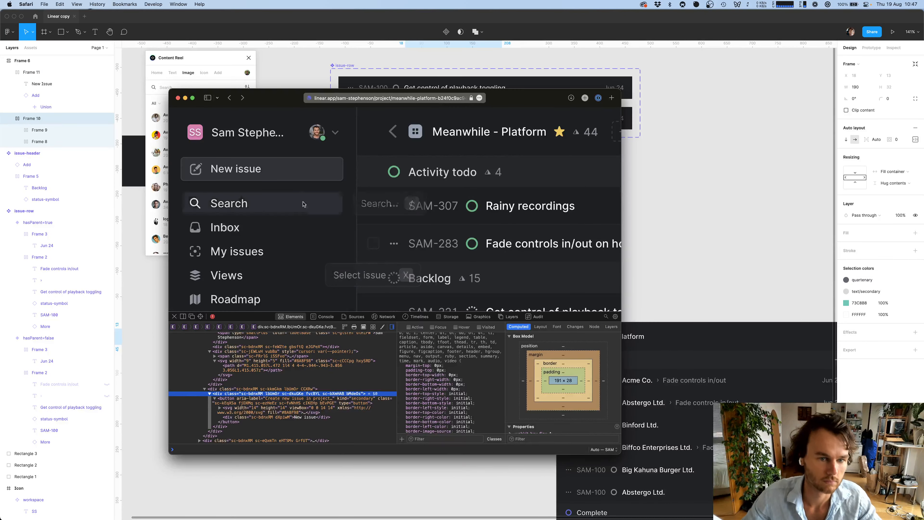
{"action": "scroll", "coordinate": [479, 179], "scroll_direction": "down", "scroll_amount": 5}
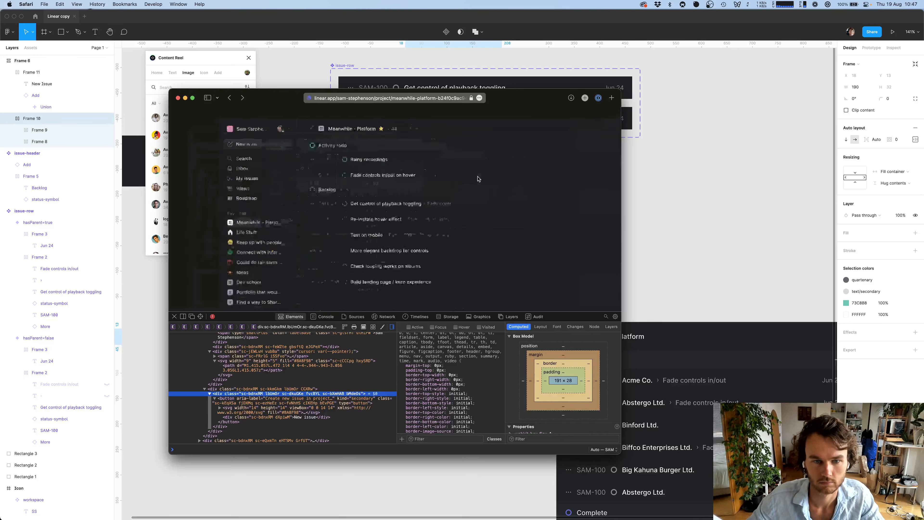
{"action": "scroll", "coordinate": [235, 231], "scroll_direction": "down", "scroll_amount": 5}
{"action": "scroll", "coordinate": [234, 231], "scroll_direction": "up", "scroll_amount": 5}
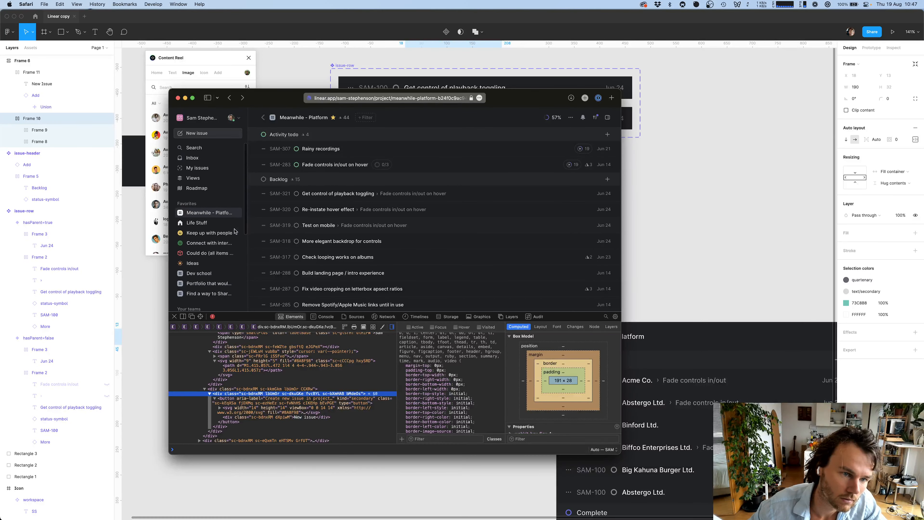
{"action": "key", "text": "super+Tab"}
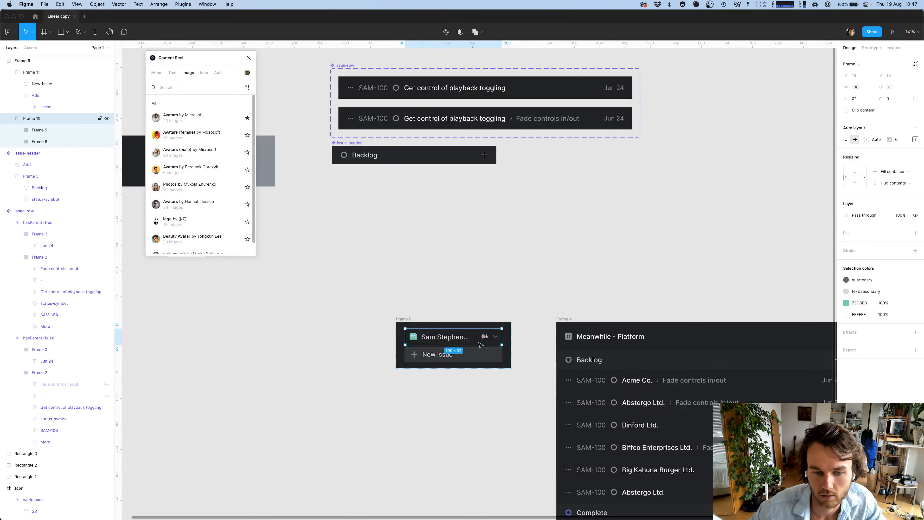
Convert the New Issue frame in Figma into a component and rename it sidebar-button
{"action": "left_click", "coordinate": [473, 349]}
{"action": "key", "text": "alt+super+k"}
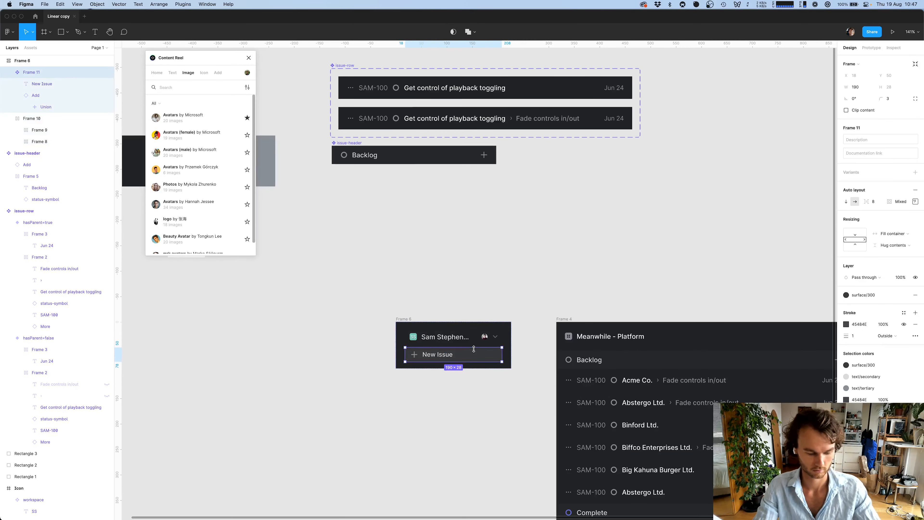
{"action": "key", "text": "super+r"}
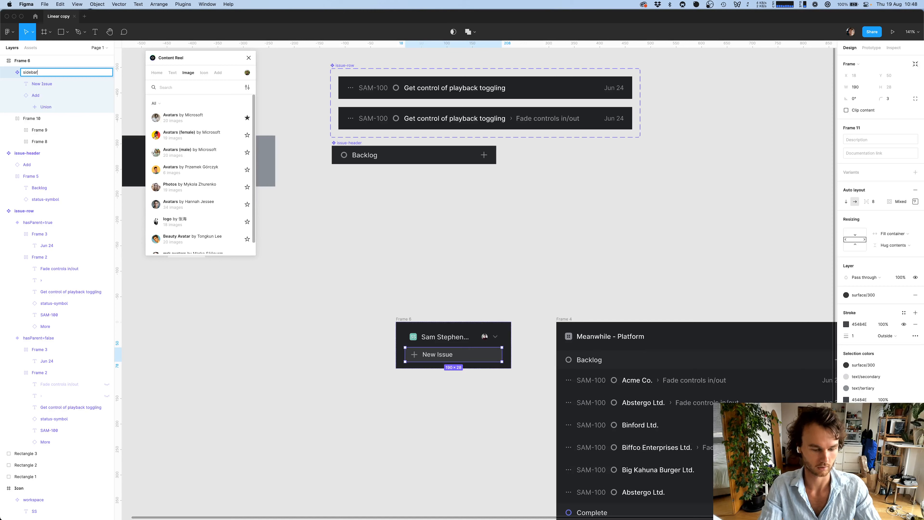
{"action": "type", "text": "sidebar-button"}
{"action": "key", "text": "Return"}
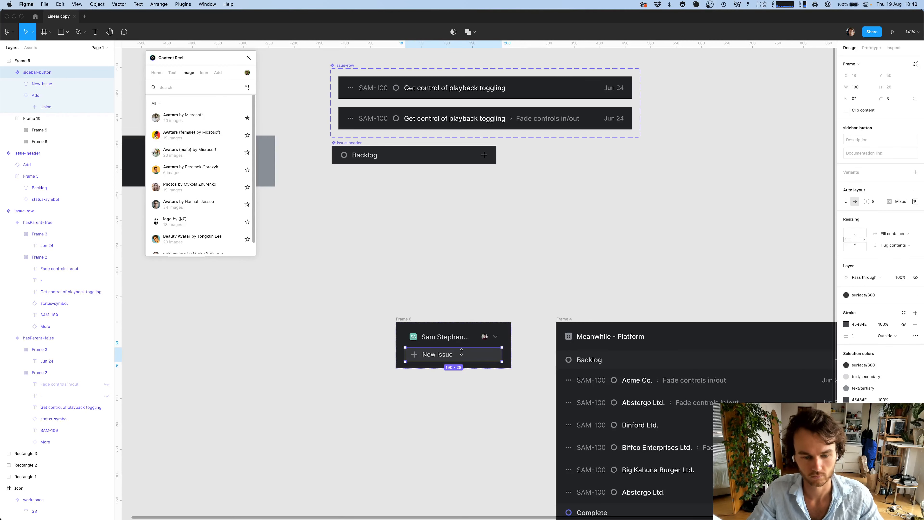
Duplicate sidebar-button as an instance inside the sidebar frame and place the main component beneath the issue-header component
{"action": "key", "text": "super+d"}
{"action": "left_click_drag", "start_coordinate": [466, 357], "coordinate": [384, 192]}
{"action": "left_click", "coordinate": [441, 268]}
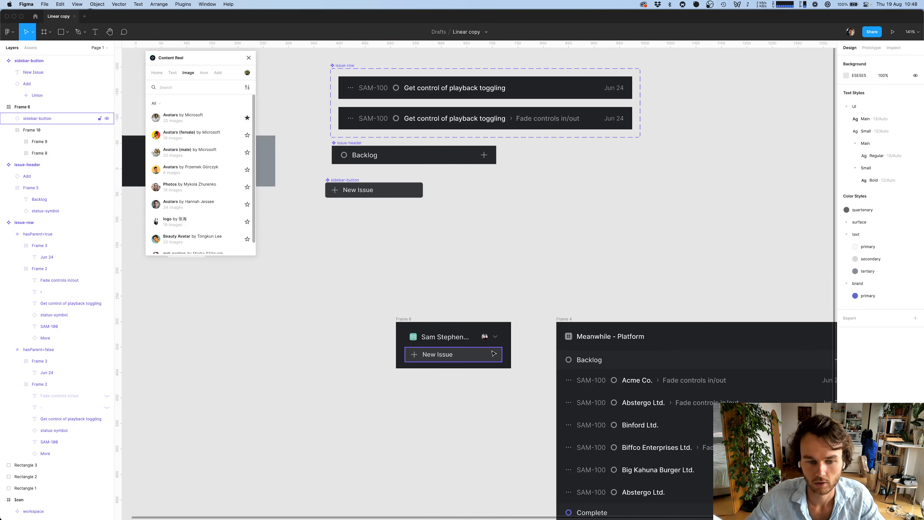
Duplicate the New Issue button inside the sidebar frame, detach the copy from its component, and remove its fill and stroke
{"action": "scroll", "coordinate": [423, 350], "scroll_direction": "down", "scroll_amount": 2}
{"action": "left_click", "coordinate": [423, 324]}
{"action": "key", "text": "super+d"}
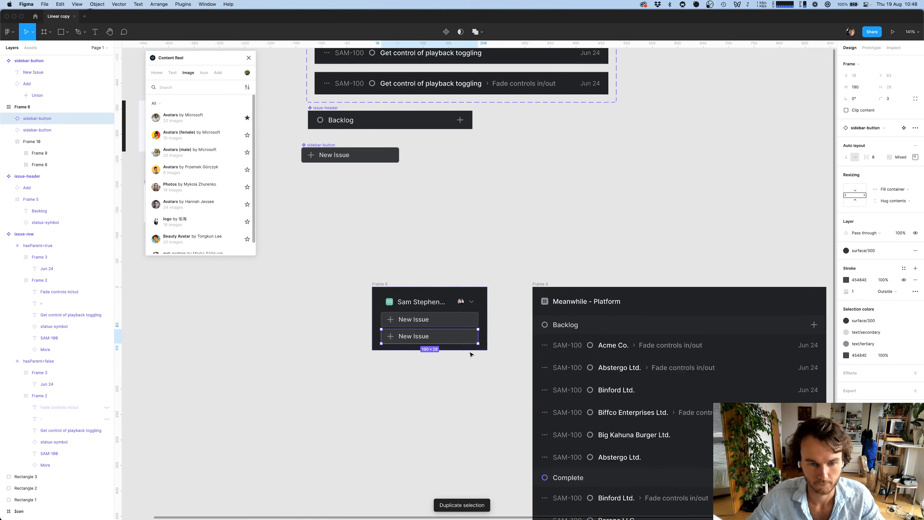
{"action": "key", "text": "super+alt+b"}
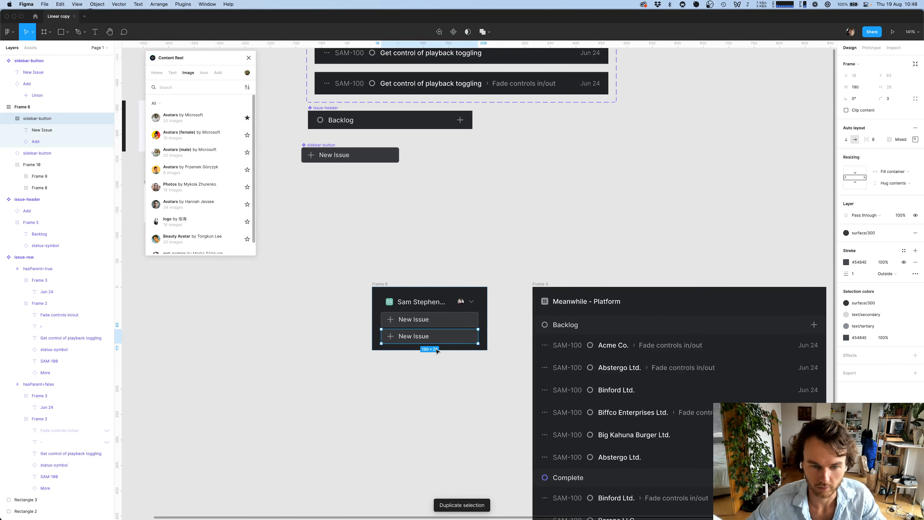
{"action": "left_click", "coordinate": [916, 232]}
{"action": "left_click", "coordinate": [915, 258]}
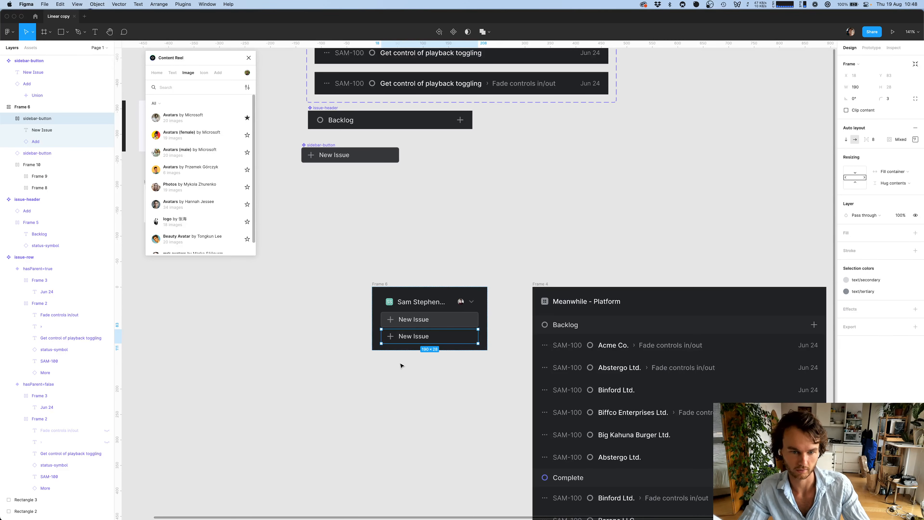
Check the item spacing in Safari's live sidebar and set the Figma sidebar frame's auto layout spacing to 8
{"action": "key", "text": "super+Tab"}
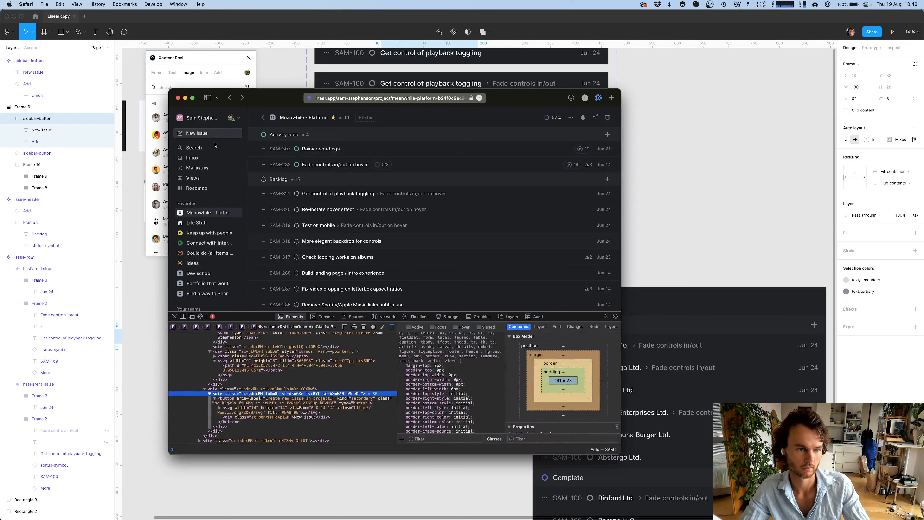
{"action": "key", "text": "super+Tab"}
{"action": "left_click", "coordinate": [370, 284]}
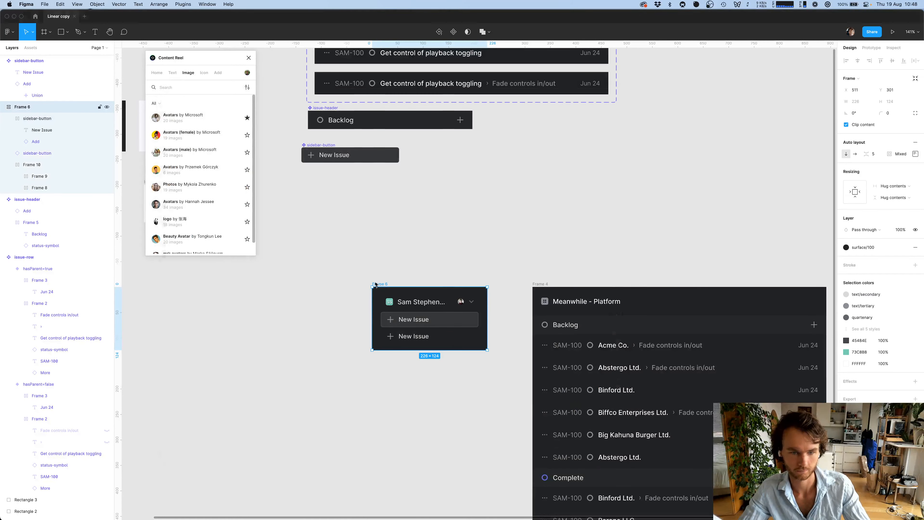
{"action": "key", "text": "super+Tab"}
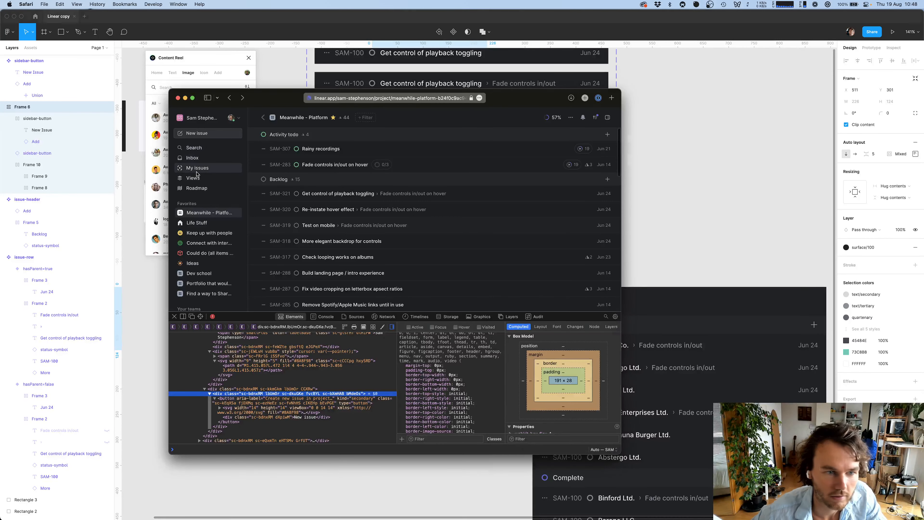
{"action": "key", "text": "super+Tab"}
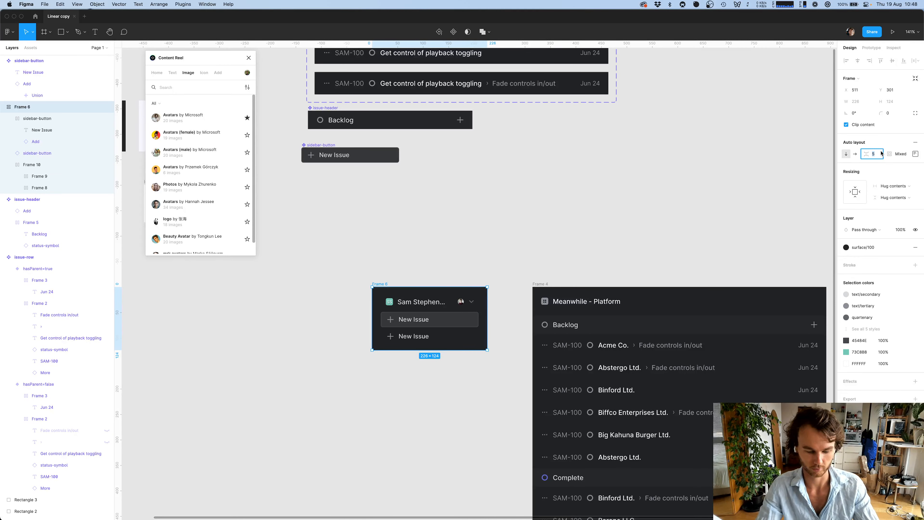
{"action": "key", "text": "Tab"}
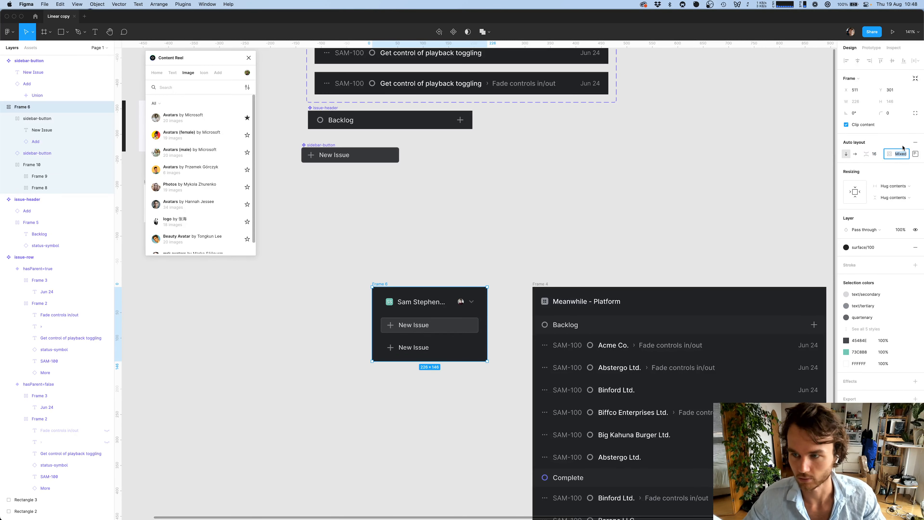
{"action": "left_click", "coordinate": [877, 153]}
{"action": "type", "text": "8"}
{"action": "key", "text": "Return"}
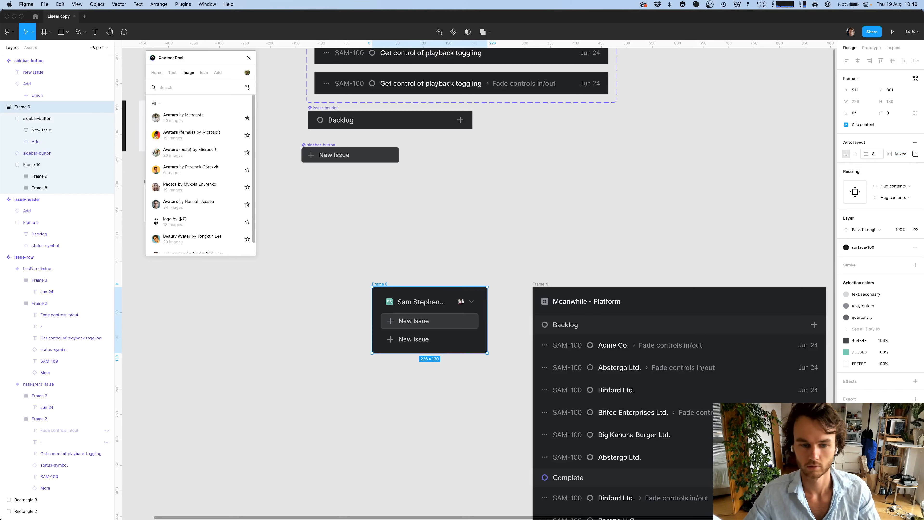
Swap the Add icon in the detached button for the status-symbol component
{"action": "left_click", "coordinate": [399, 341]}
{"action": "double_click", "coordinate": [395, 341]}
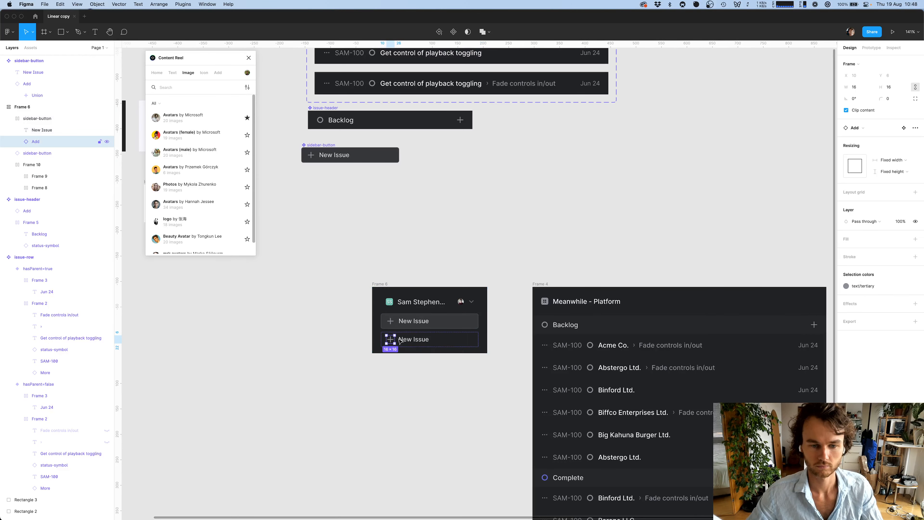
{"action": "left_click", "coordinate": [868, 128]}
{"action": "type", "text": "status"}
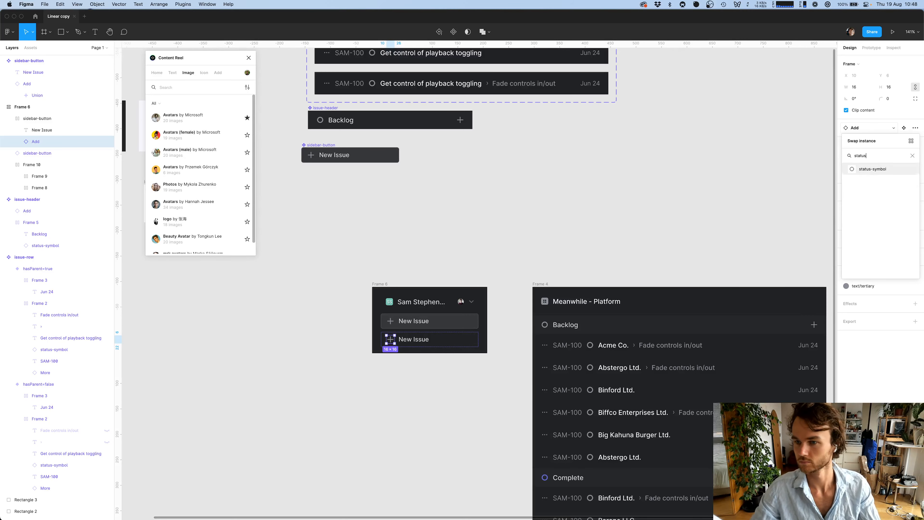
{"action": "left_click", "coordinate": [873, 169]}
Check the first navigation item in Safari's live sidebar and change the detached button's label in Figma to Search
{"action": "key", "text": "super+Tab"}
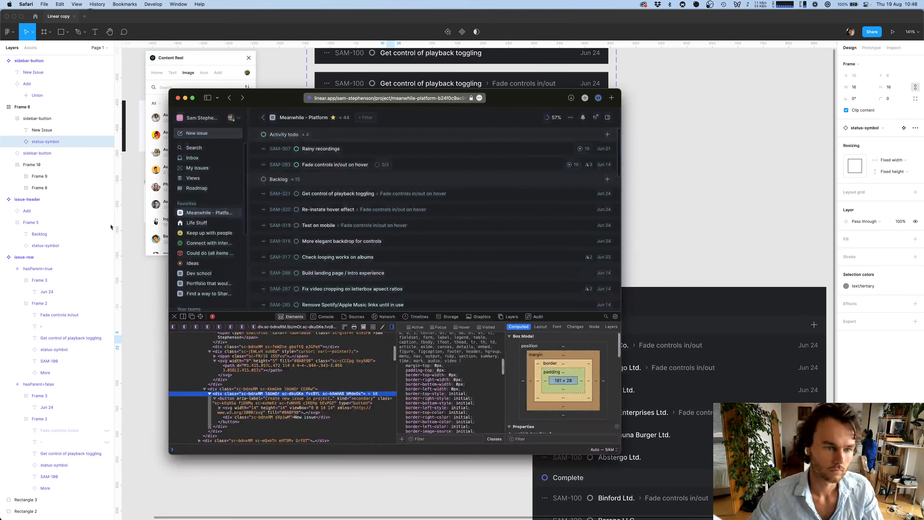
{"action": "key", "text": "super+Tab"}
{"action": "left_click", "coordinate": [414, 343]}
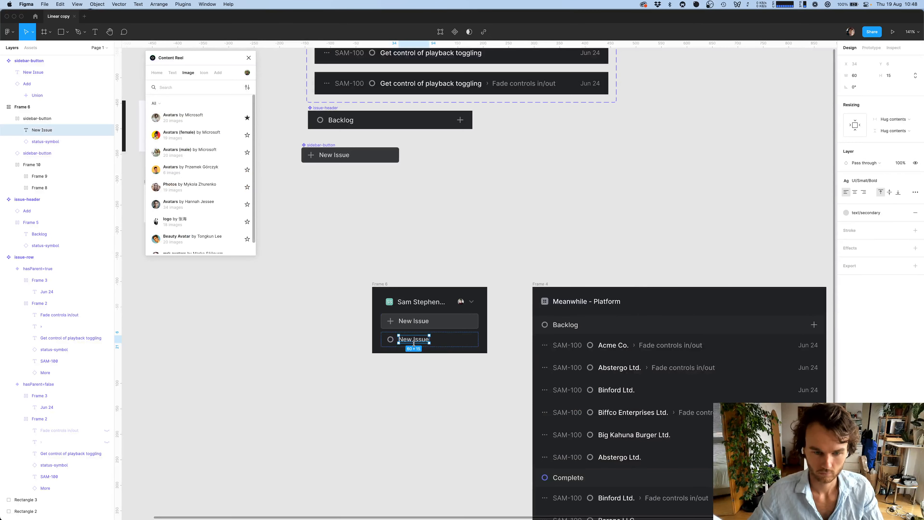
{"action": "key", "text": "Return"}
{"action": "type", "text": "Search"}
{"action": "key", "text": "Escape"}
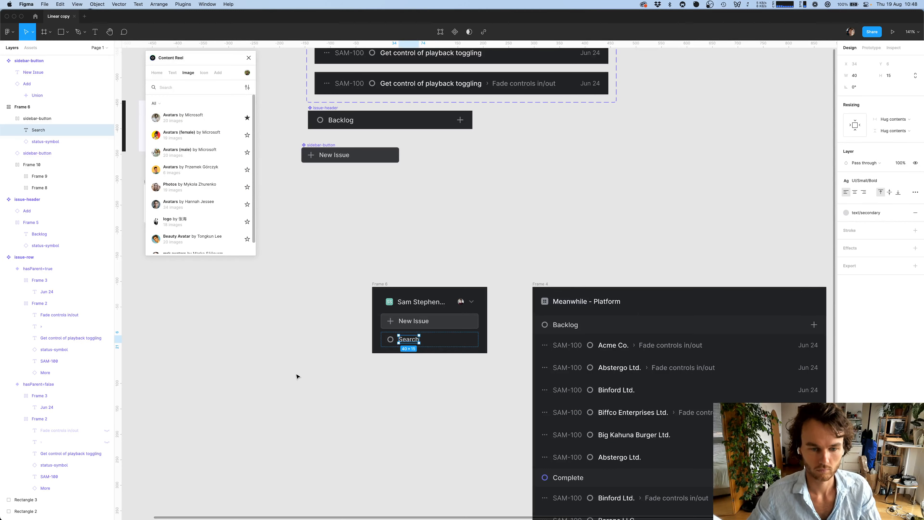
Compare the Search item with the live sidebar in Safari and check the color style of its status icon in Figma
{"action": "left_click", "coordinate": [297, 376]}
{"action": "scroll", "coordinate": [297, 377], "scroll_direction": "down", "scroll_amount": 2}
{"action": "scroll", "coordinate": [297, 376], "scroll_direction": "right", "scroll_amount": 2}
{"action": "key", "text": "super+Tab"}
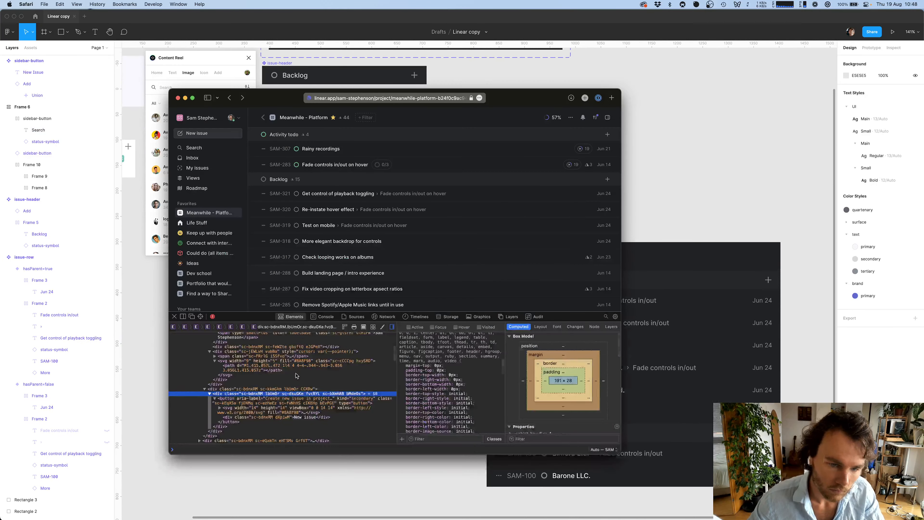
{"action": "key", "text": "super+Tab"}
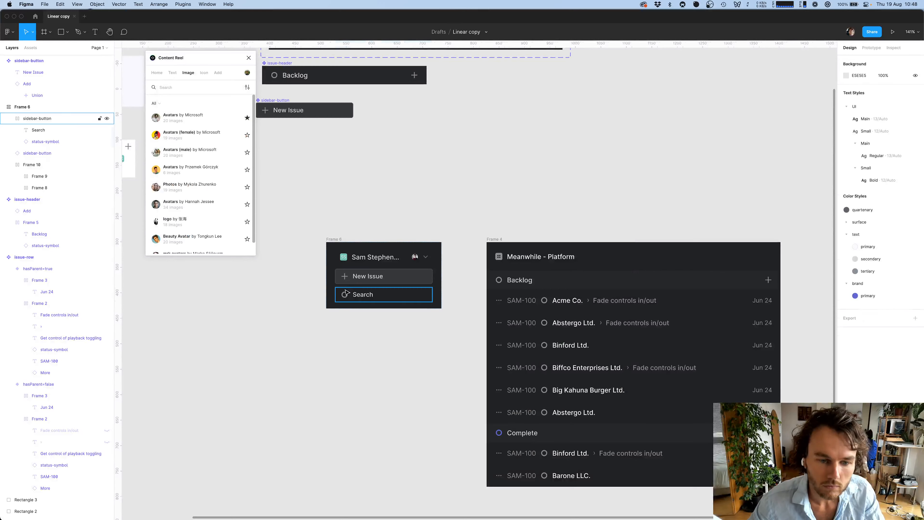
{"action": "left_click", "coordinate": [345, 295]}
{"action": "double_click", "coordinate": [345, 294]}
{"action": "left_click", "coordinate": [860, 285]}
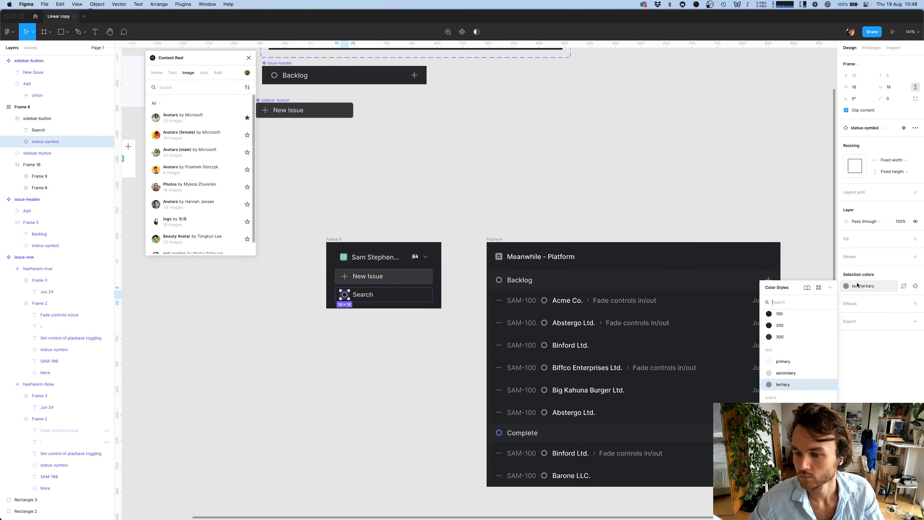
{"action": "left_click", "coordinate": [430, 381]}
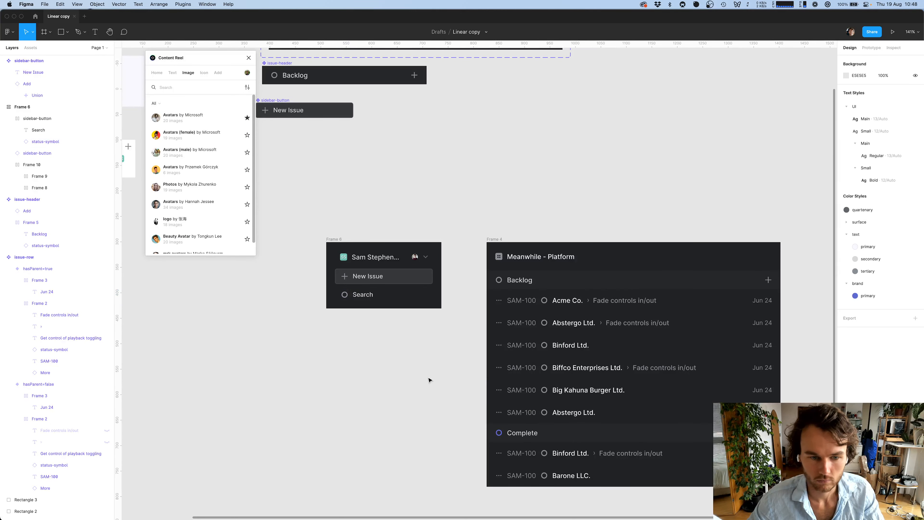
{"action": "scroll", "coordinate": [429, 381], "scroll_direction": "down", "scroll_amount": 2}
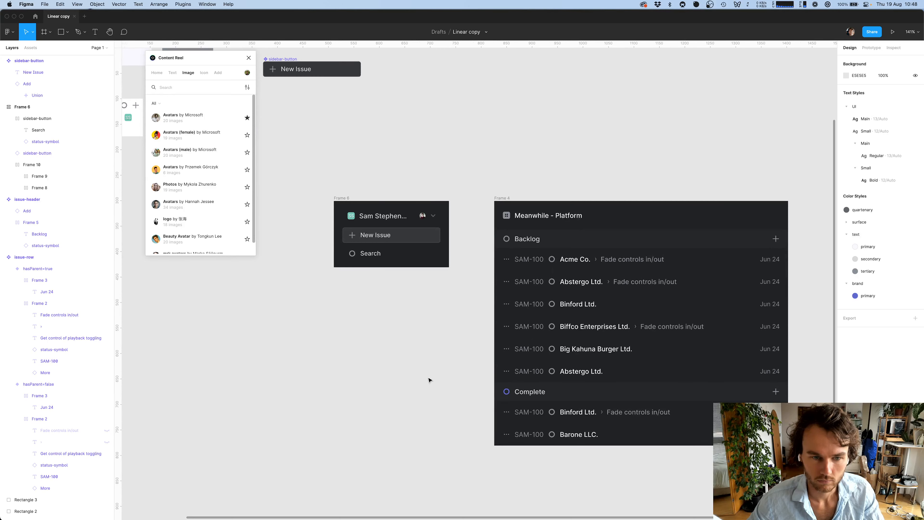
{"action": "key", "text": "super+Tab"}
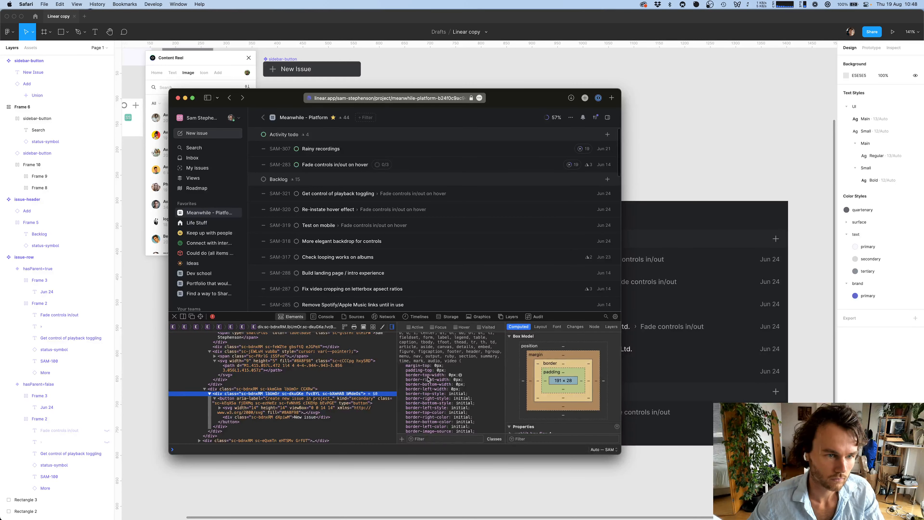
{"action": "key", "text": "super+Tab"}
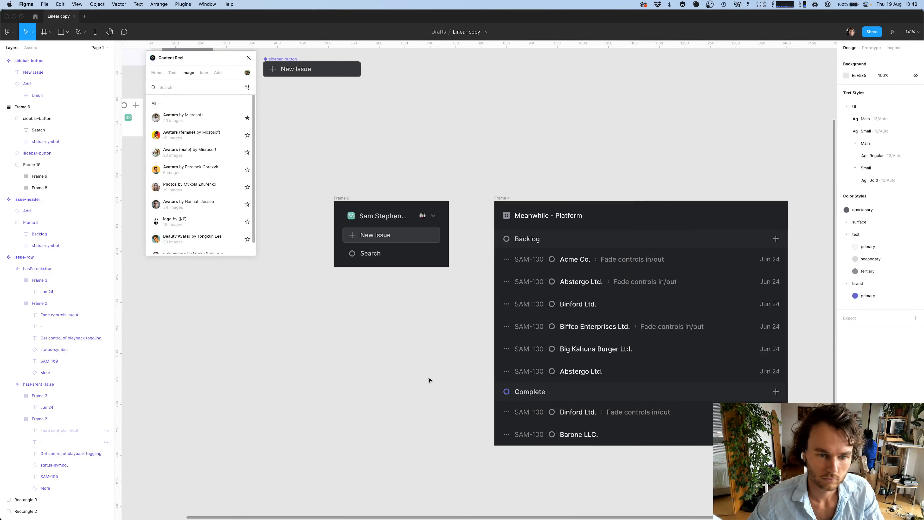
{"action": "key", "text": "super+Tab"}
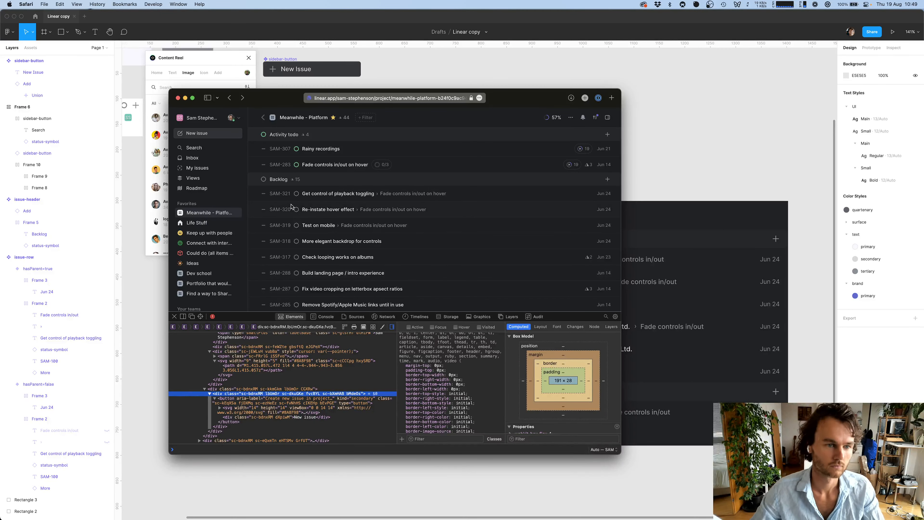
{"action": "key", "text": "super+Tab"}
Convert the Search item into a component and rename it sidebar-list-item
{"action": "left_click", "coordinate": [362, 258]}
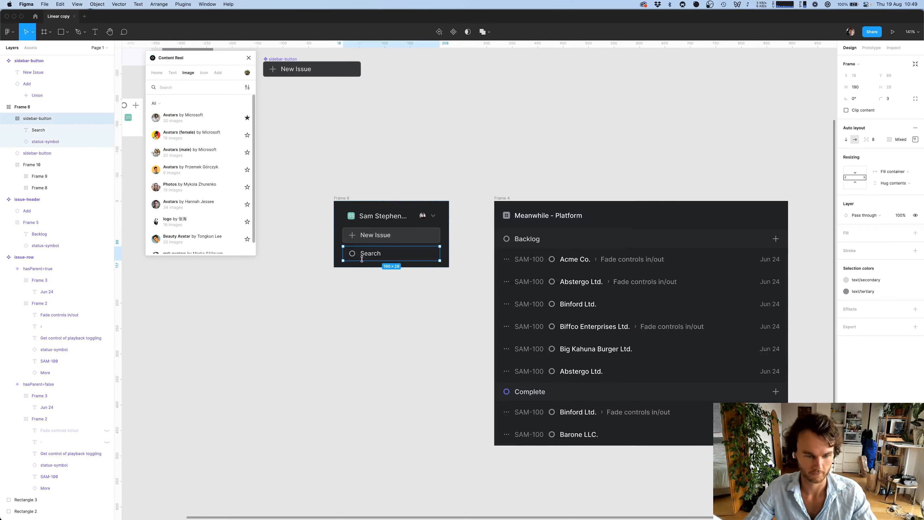
{"action": "key", "text": "super+alt+k"}
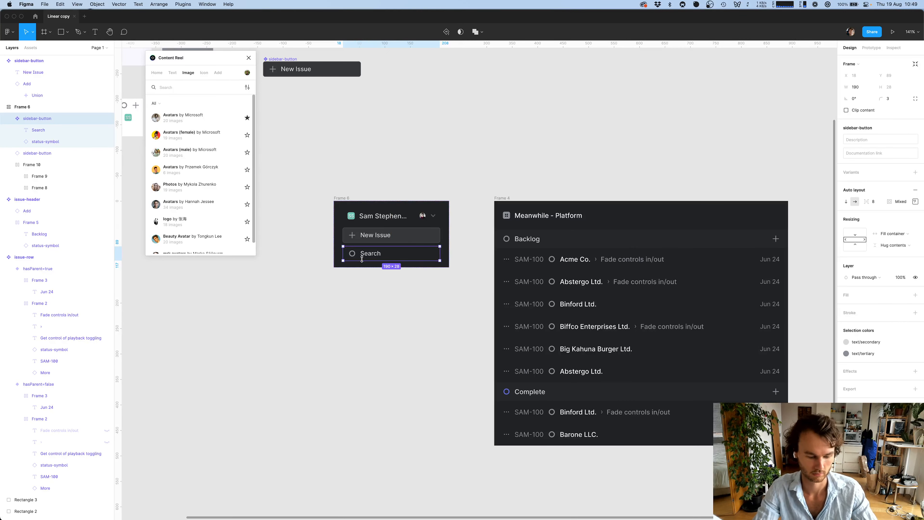
{"action": "key", "text": "super+r"}
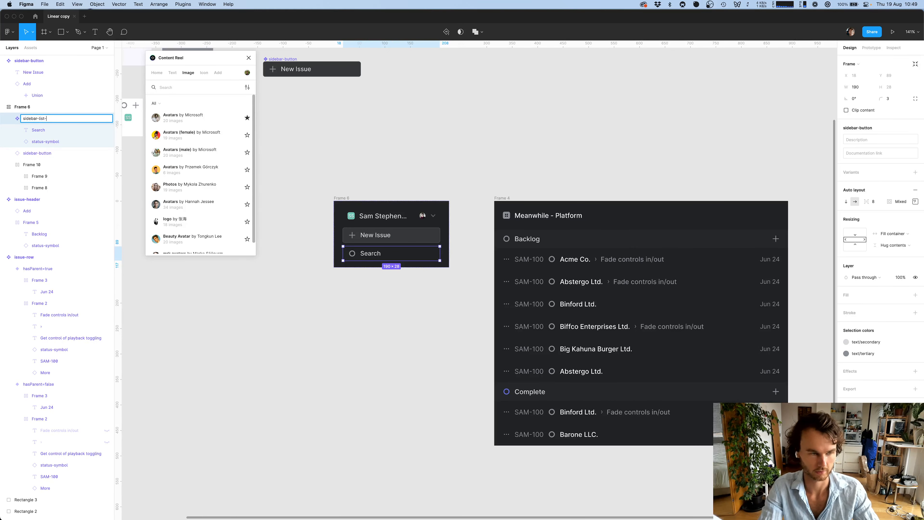
{"action": "type", "text": "sidebar-list-item"}
{"action": "key", "text": "Return"}
Duplicate sidebar-list-item as an instance in the sidebar frame and place the main component beneath the sidebar-button component
{"action": "key", "text": "super+d"}
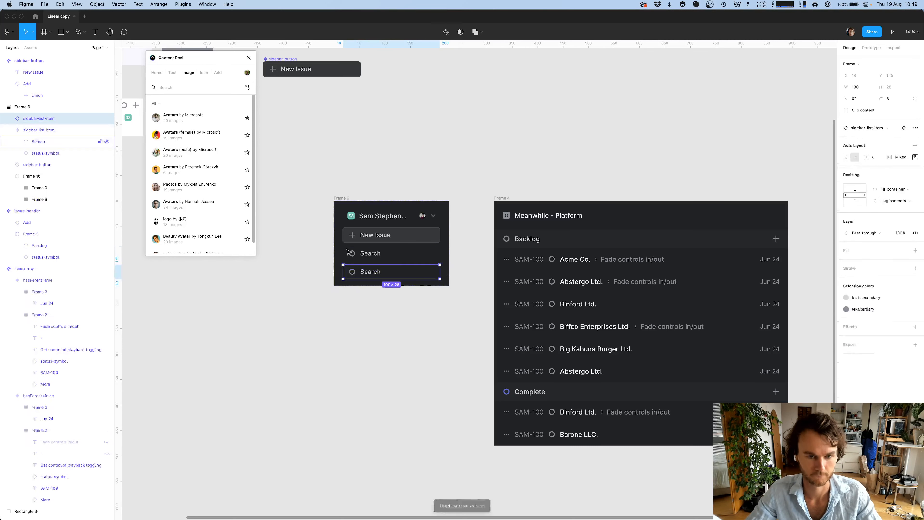
{"action": "left_click_drag", "start_coordinate": [374, 260], "coordinate": [299, 91]}
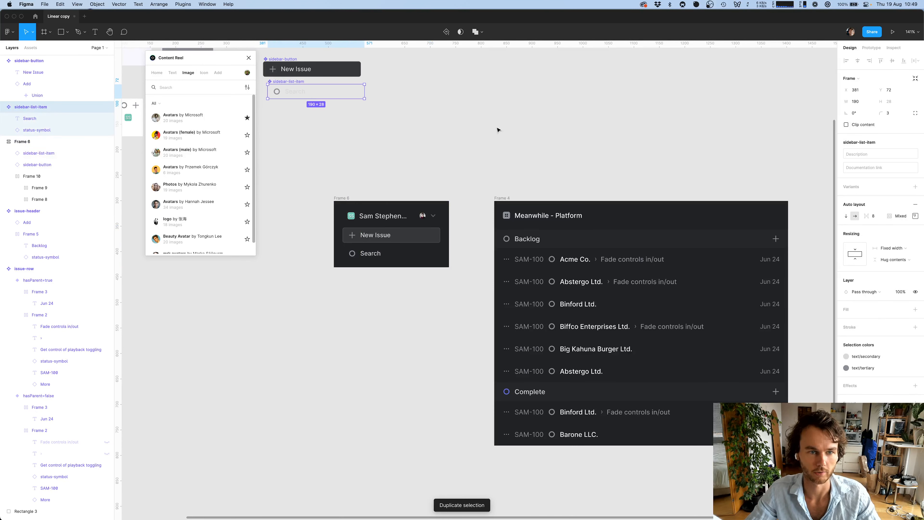
{"action": "left_click", "coordinate": [502, 132]}
{"action": "scroll", "coordinate": [505, 140], "scroll_direction": "up", "scroll_amount": 1}
{"action": "scroll", "coordinate": [505, 141], "scroll_direction": "left", "scroll_amount": 1}
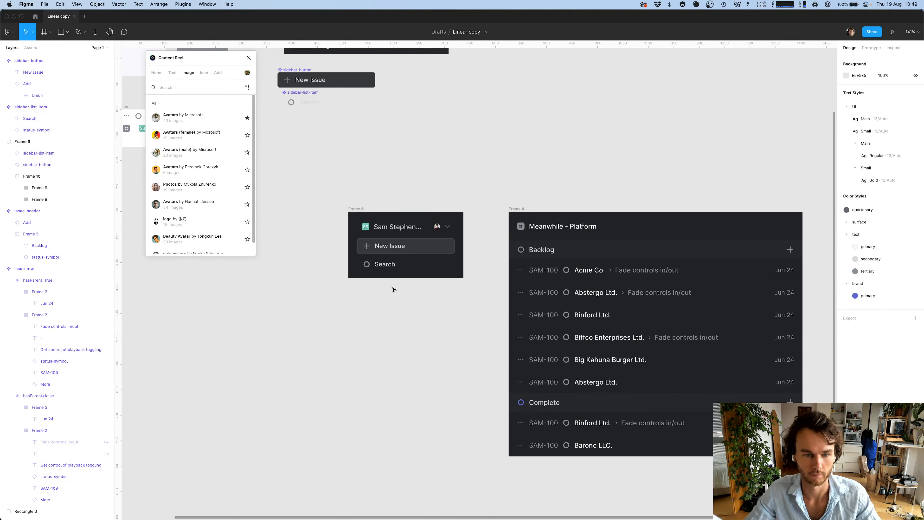
Duplicate the Search instance four times to match the five navigation items of the live sidebar
{"action": "left_click", "coordinate": [379, 258]}
{"action": "key", "text": "super+d"}
{"action": "key", "text": "super+d"}
{"action": "key", "text": "super+d"}
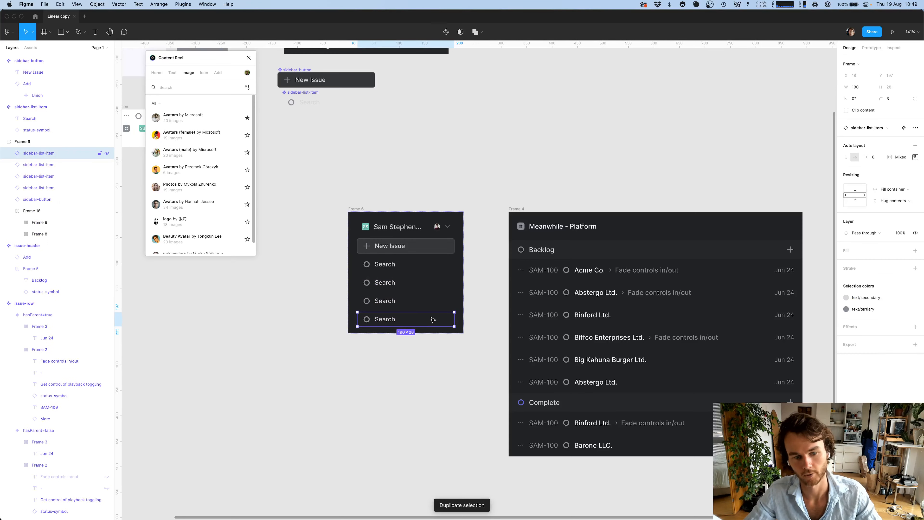
{"action": "key", "text": "super+Tab"}
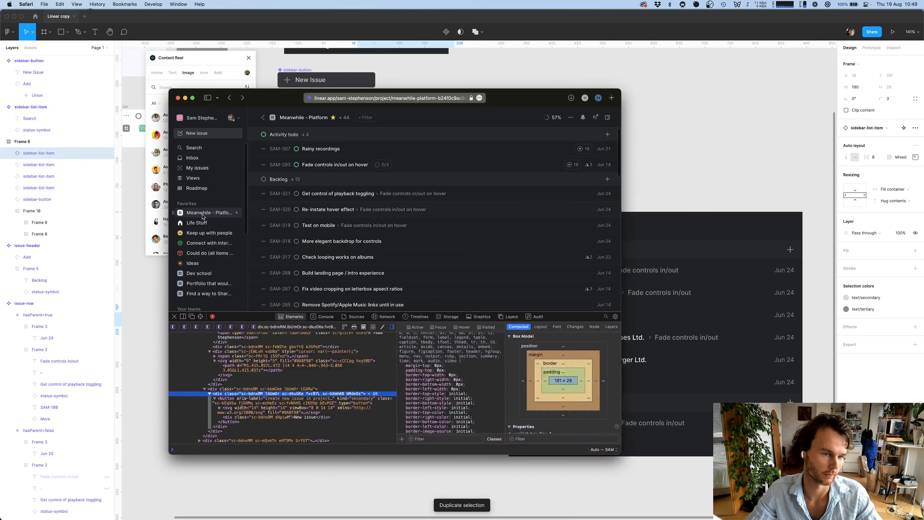
{"action": "key", "text": "super+Tab"}
{"action": "key", "text": "super+d"}
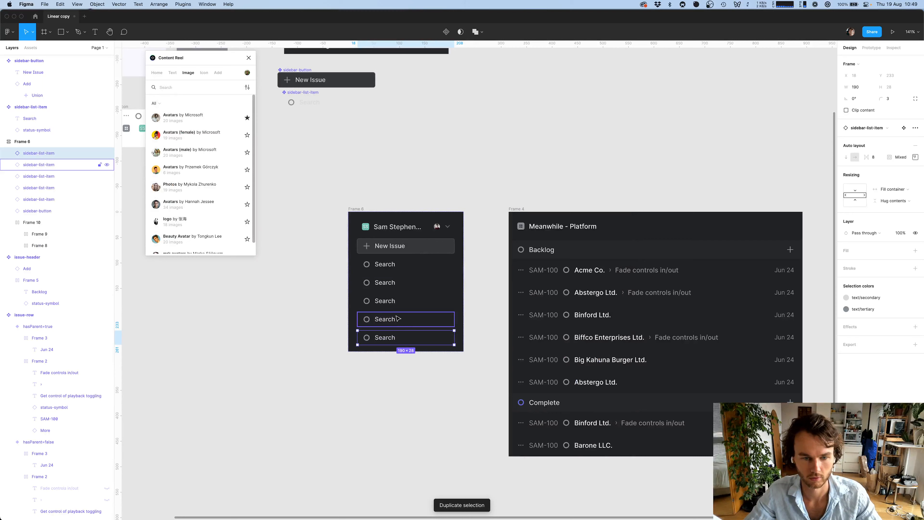
Select all five Search instances and group them in an auto layout frame
{"action": "left_click", "coordinate": [394, 270], "text": "shift"}
{"action": "left_click", "coordinate": [391, 284], "text": "shift"}
{"action": "left_click", "coordinate": [388, 302], "text": "shift"}
{"action": "left_click", "coordinate": [388, 319], "text": "shift"}
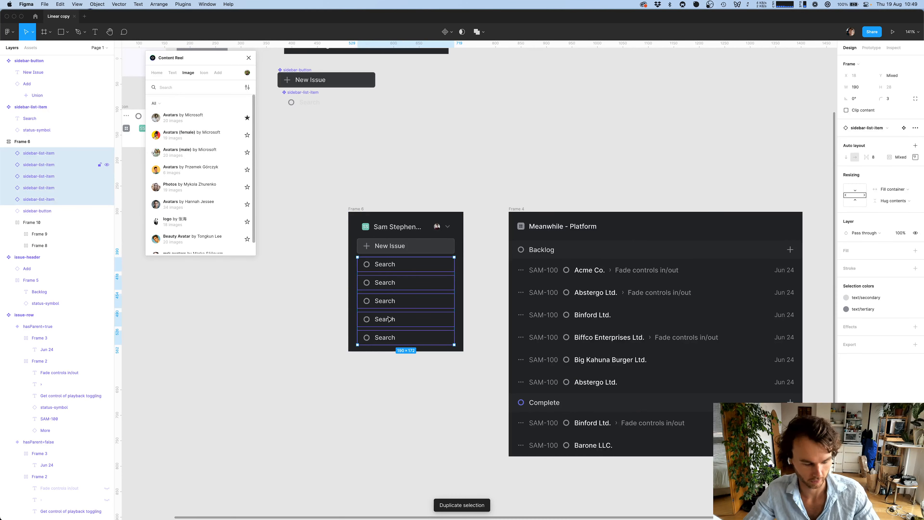
{"action": "key", "text": "shift+a"}
Compare the grouped Search items with the navigation list and Favorites section of the live sidebar in Safari
{"action": "key", "text": "super+Tab"}
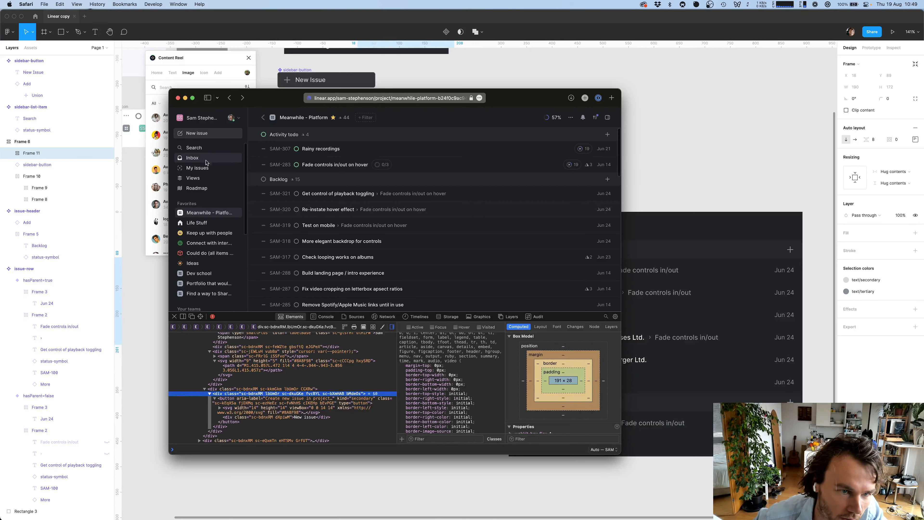
{"action": "key", "text": "super+Tab"}
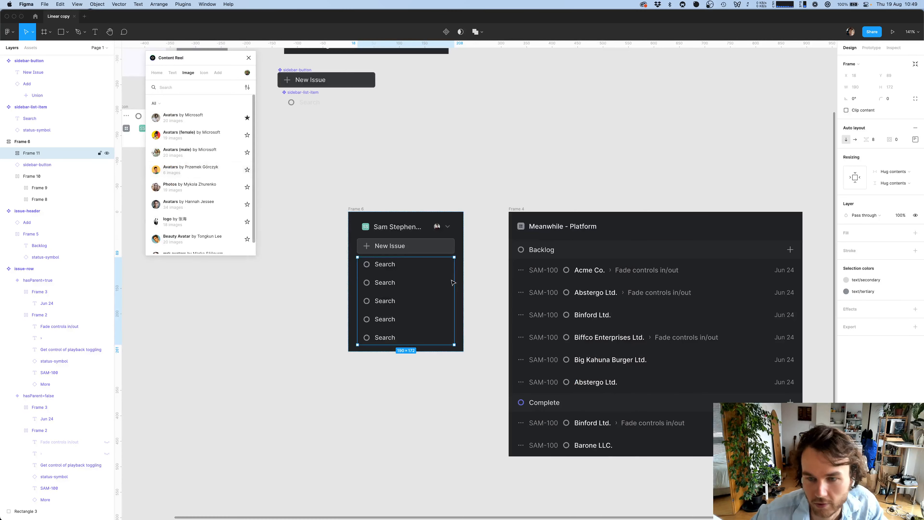
{"action": "left_click", "coordinate": [653, 128]}
{"action": "scroll", "coordinate": [654, 128], "scroll_direction": "right", "scroll_amount": 2}
{"action": "key", "text": "super+Tab"}
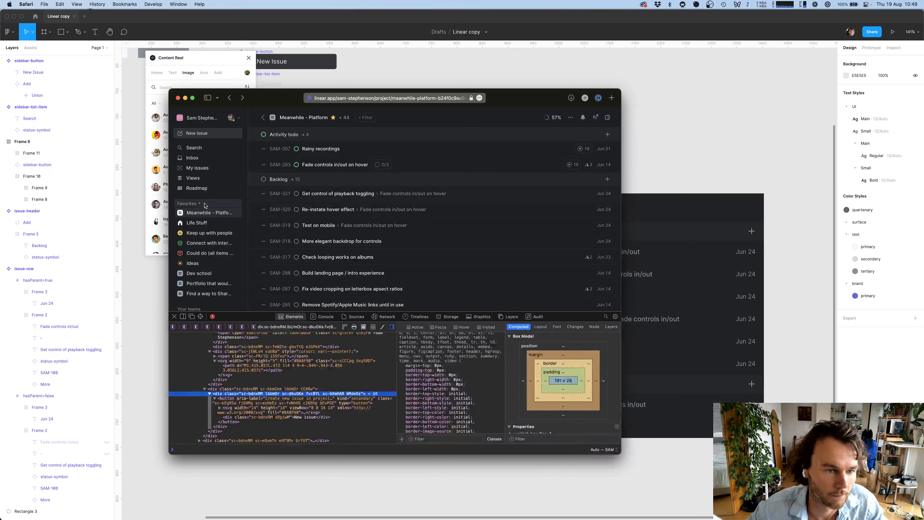
Back in Figma, change the label of the second Search item in the sidebar list to Inbox
{"action": "key", "text": "super+Tab"}
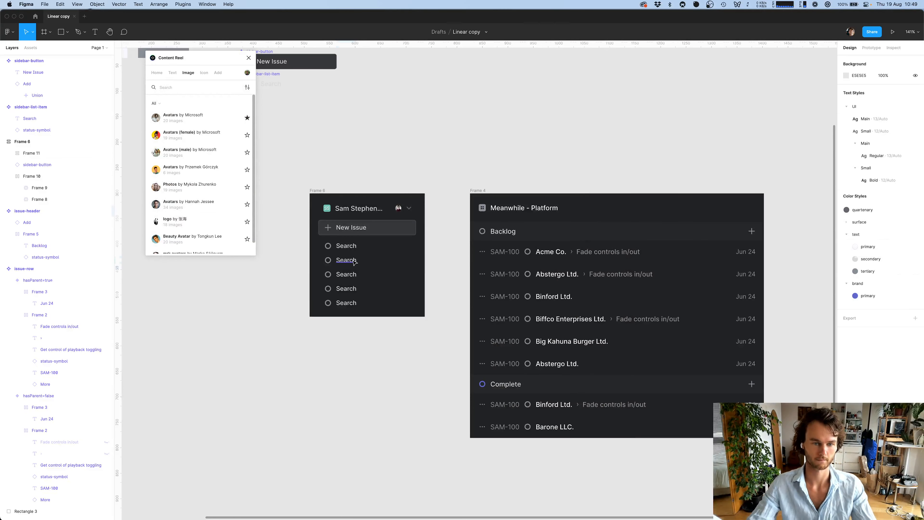
{"action": "double_click", "coordinate": [360, 263]}
{"action": "key", "text": "Return"}
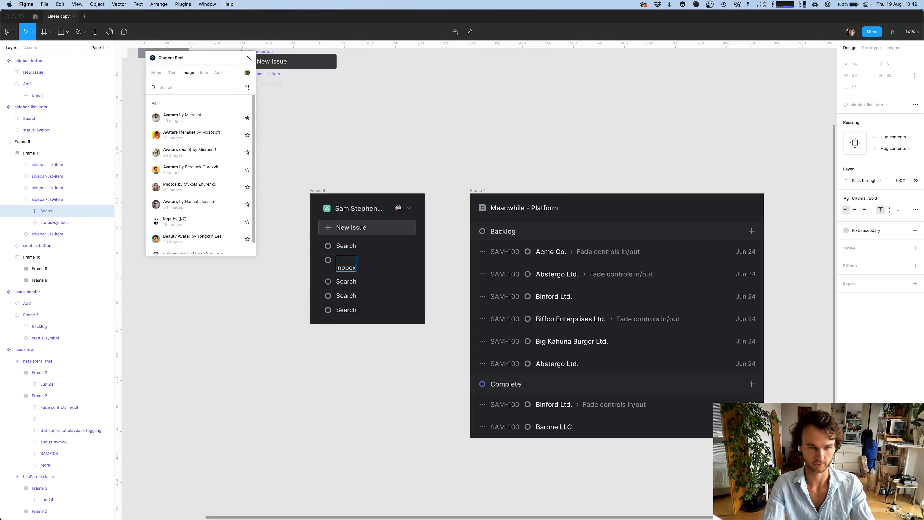
{"action": "key", "text": "super+a"}
{"action": "key", "text": "BackSpace"}
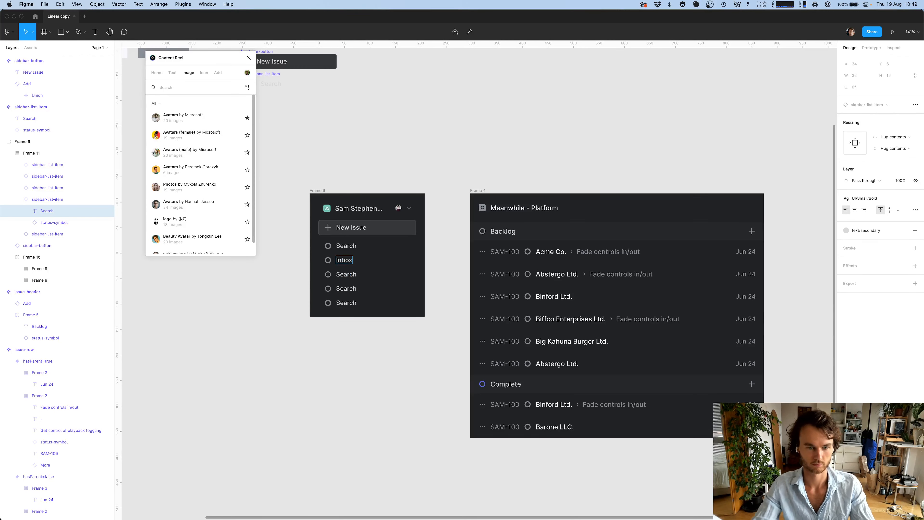
Check the third navigation label in the live sidebar and change the third list item's text to My issues
{"action": "double_click", "coordinate": [345, 274]}
{"action": "key", "text": "super+Tab"}
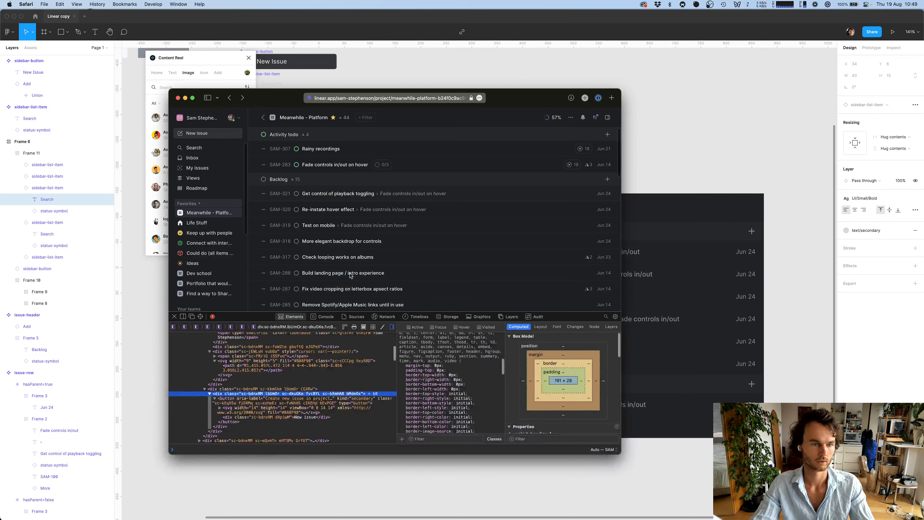
{"action": "key", "text": "super+Tab"}
{"action": "type", "text": "My"}
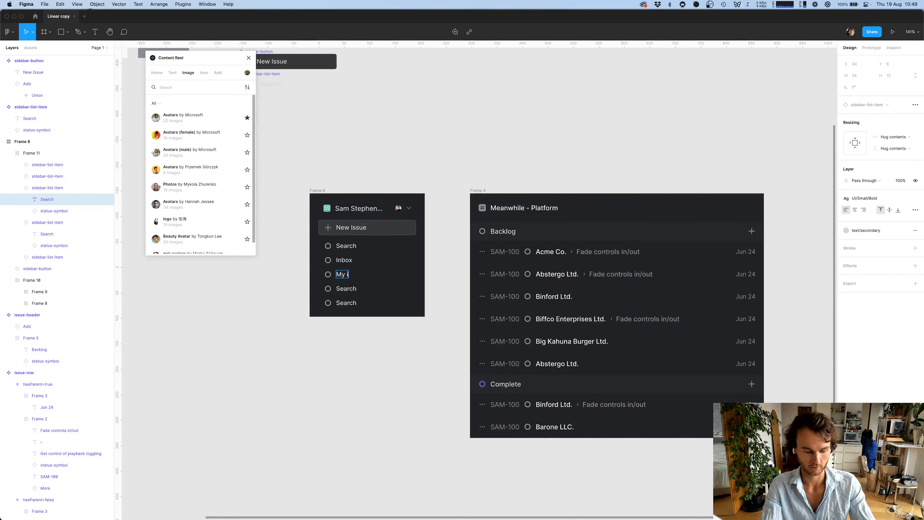
Change the fourth and fifth list item labels to Views and Roadmap
{"action": "double_click", "coordinate": [345, 289]}
{"action": "type", "text": "Views"}
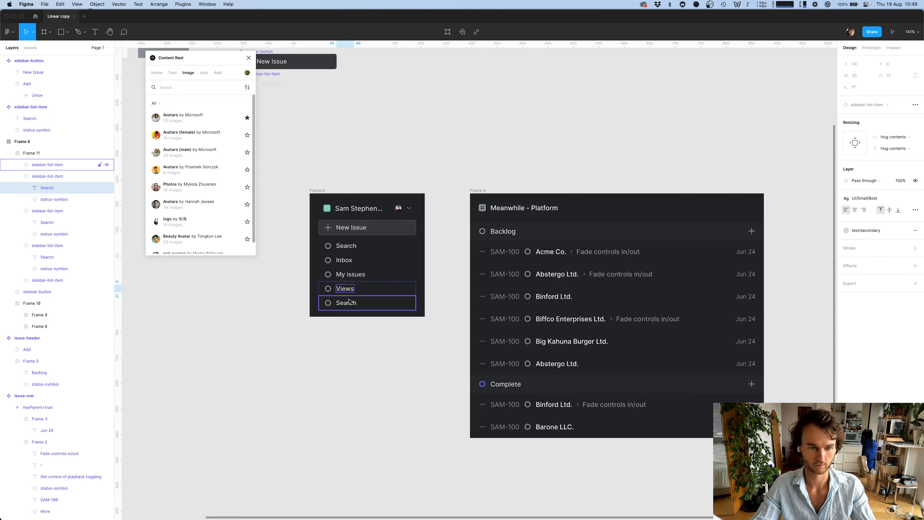
{"action": "double_click", "coordinate": [349, 301]}
{"action": "type", "text": "Roadmap"}
{"action": "key", "text": "Escape"}
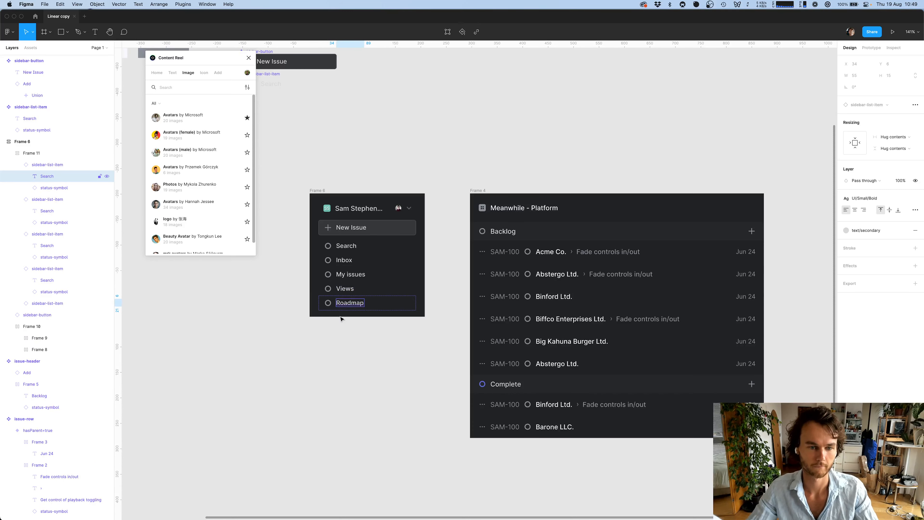
{"action": "left_click", "coordinate": [339, 324]}
Inspect the Favorites heading of the live sidebar in Safari and read its computed color, font size and weight
{"action": "scroll", "coordinate": [339, 324], "scroll_direction": "down", "scroll_amount": 2}
{"action": "key", "text": "super+Tab"}
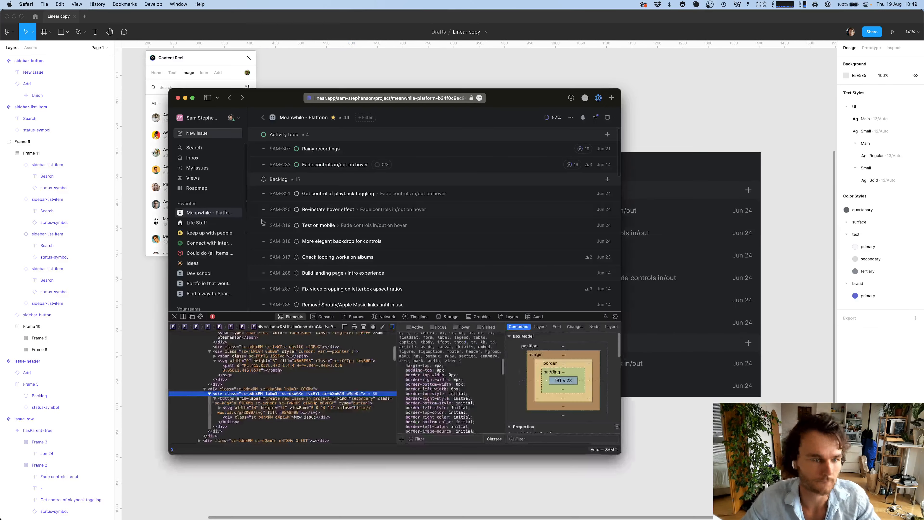
{"action": "key", "text": "super+shift+c"}
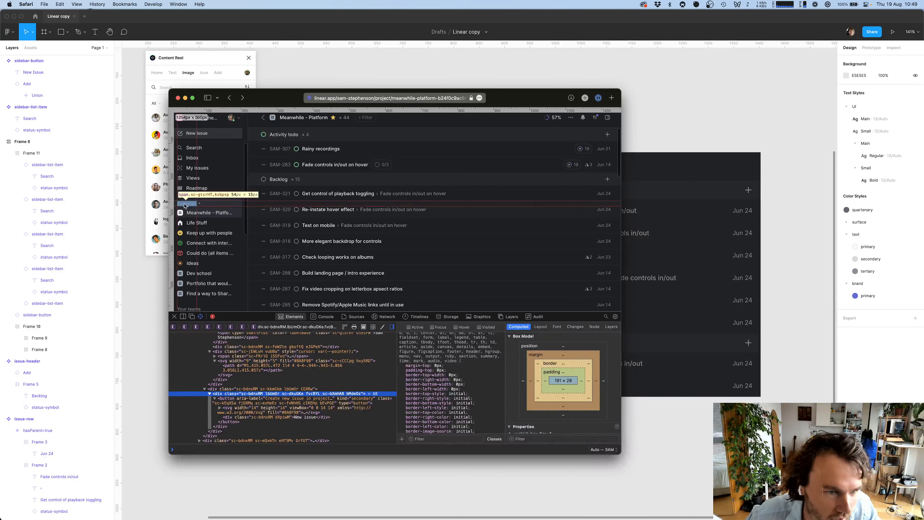
{"action": "left_click", "coordinate": [188, 207]}
{"action": "scroll", "coordinate": [391, 393], "scroll_direction": "down", "scroll_amount": 2}
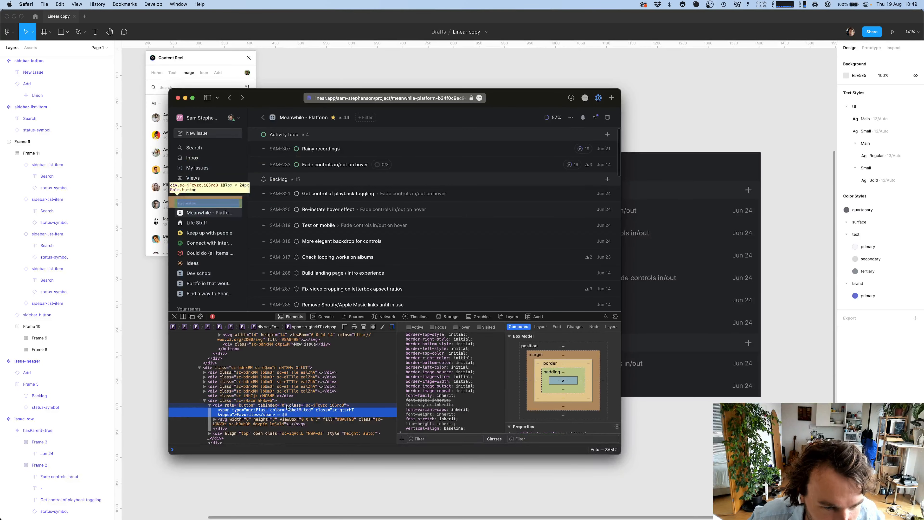
{"action": "scroll", "coordinate": [532, 407], "scroll_direction": "down", "scroll_amount": 6}
{"action": "scroll", "coordinate": [532, 406], "scroll_direction": "down", "scroll_amount": 5}
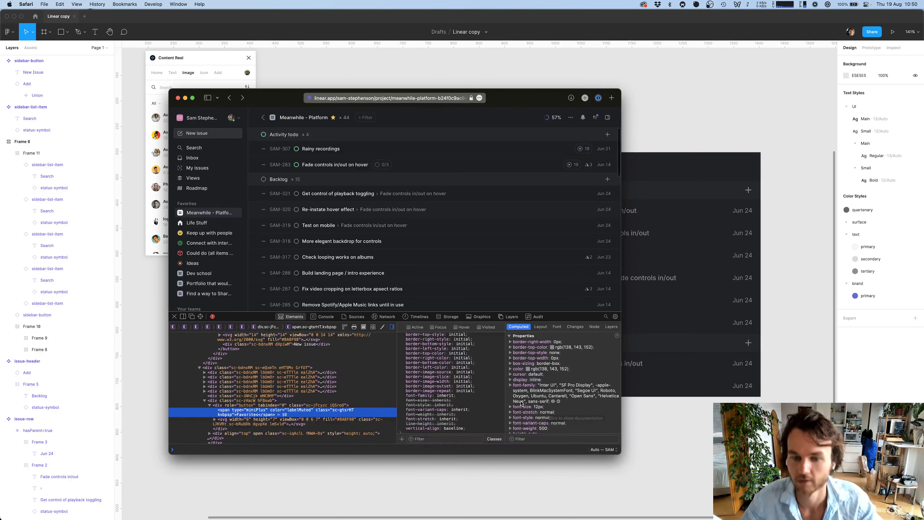
Add a Favorites text heading below the Roadmap item in the Figma sidebar frame
{"action": "key", "text": "super+Tab"}
{"action": "key", "text": "t"}
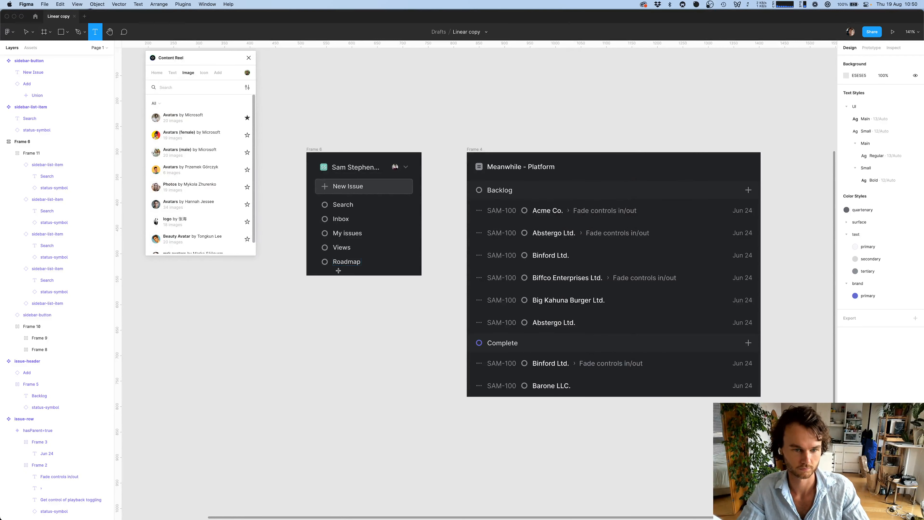
{"action": "left_click", "coordinate": [331, 272]}
{"action": "key", "text": "super+Tab"}
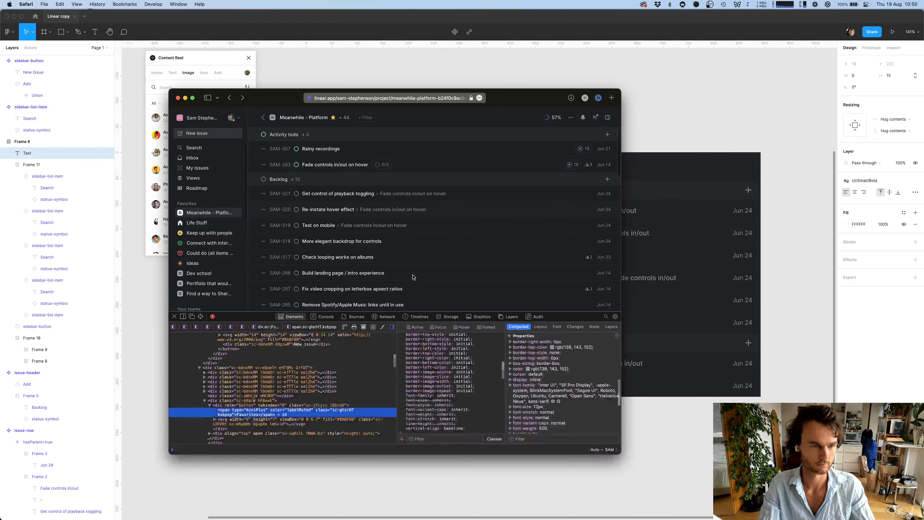
{"action": "key", "text": "super+Tab"}
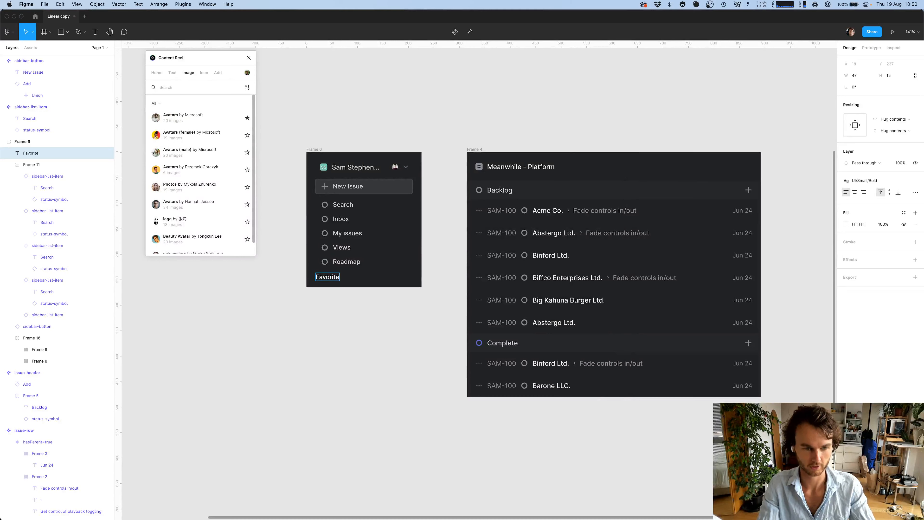
Apply the UI/Small text style and the text/tertiary color style to the Favorites heading
{"action": "left_click", "coordinate": [864, 180]}
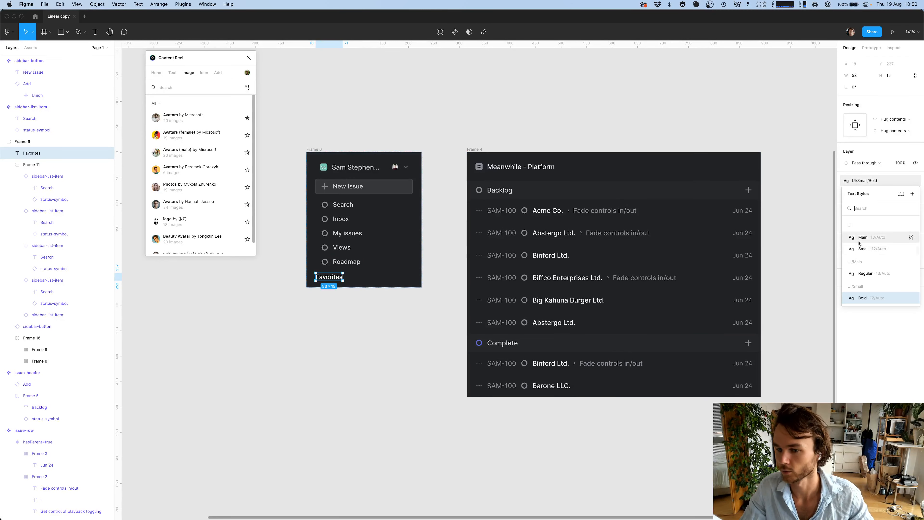
{"action": "left_click", "coordinate": [868, 250]}
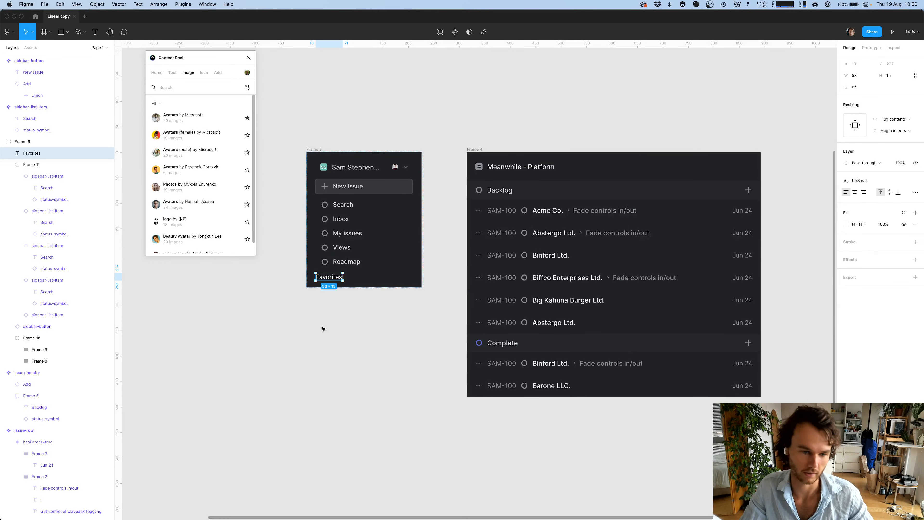
{"action": "key", "text": "super+Tab"}
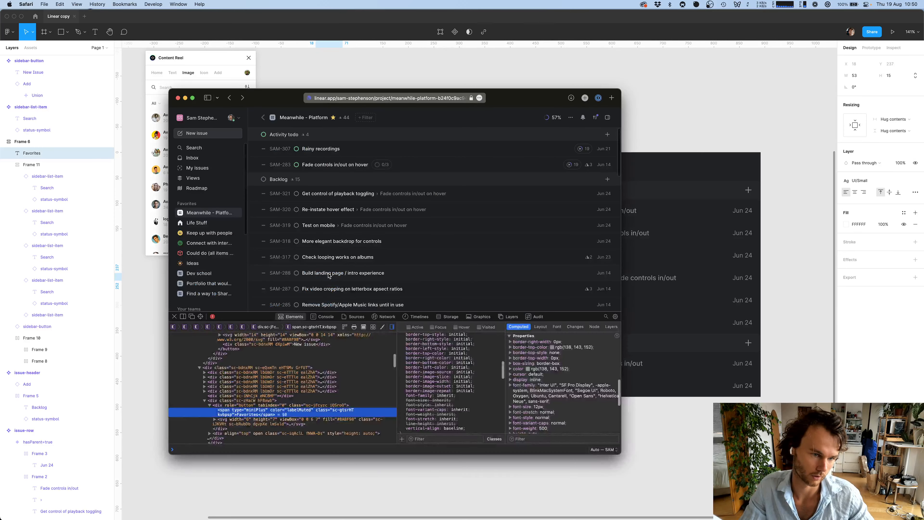
{"action": "key", "text": "super+Tab"}
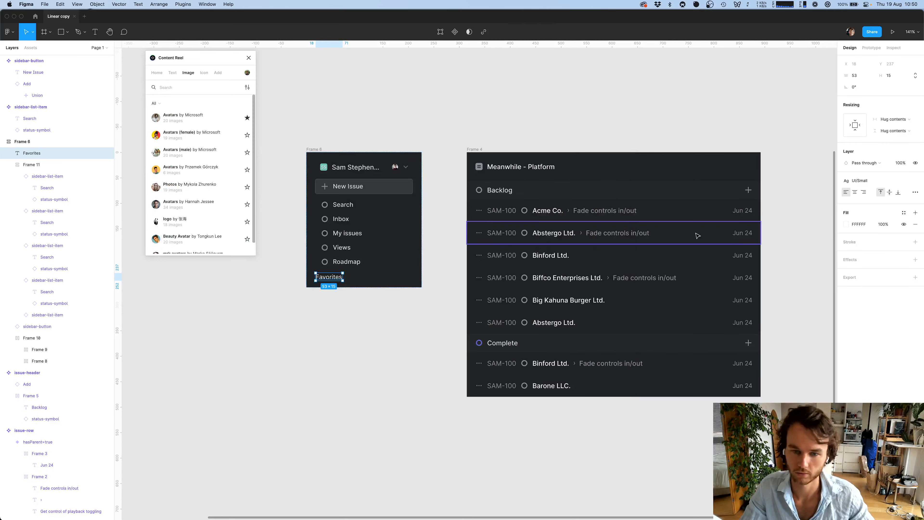
{"action": "left_click", "coordinate": [904, 212]}
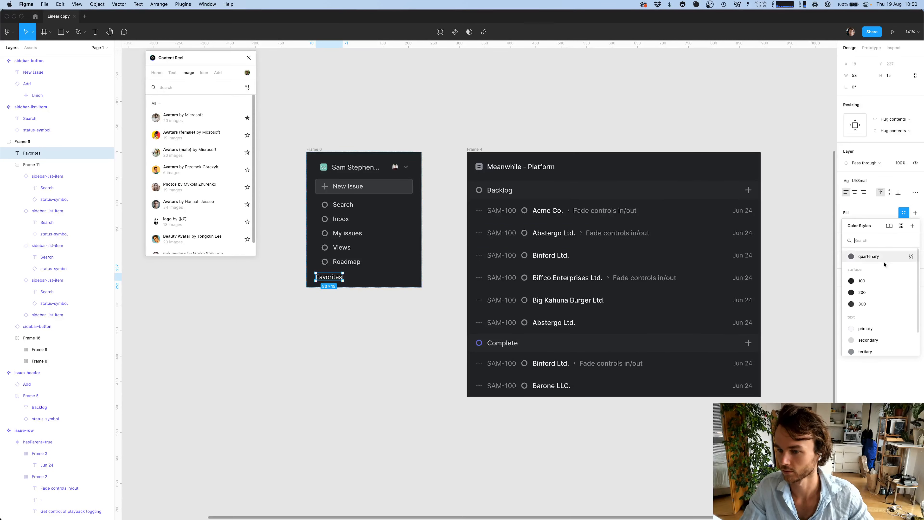
{"action": "left_click", "coordinate": [865, 350]}
{"action": "left_click", "coordinate": [328, 360]}
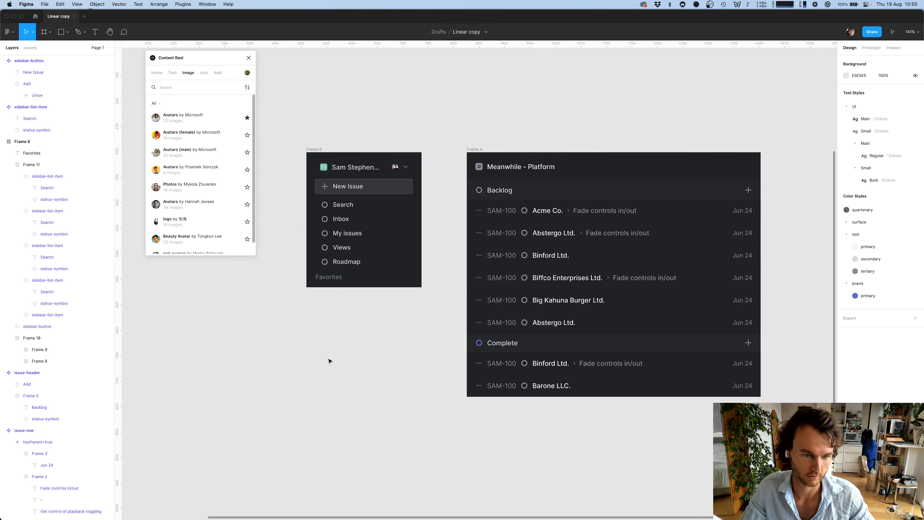
Duplicate the five-item navigation list so that the copy sits beneath the Favorites heading
{"action": "key", "text": "super+Tab"}
{"action": "key", "text": "super+Tab"}
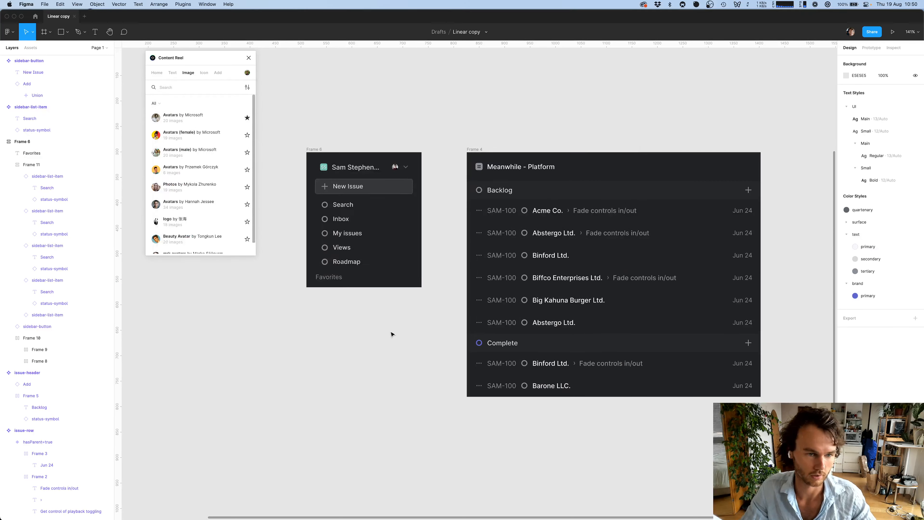
{"action": "left_click", "coordinate": [340, 254]}
{"action": "key", "text": "super+d"}
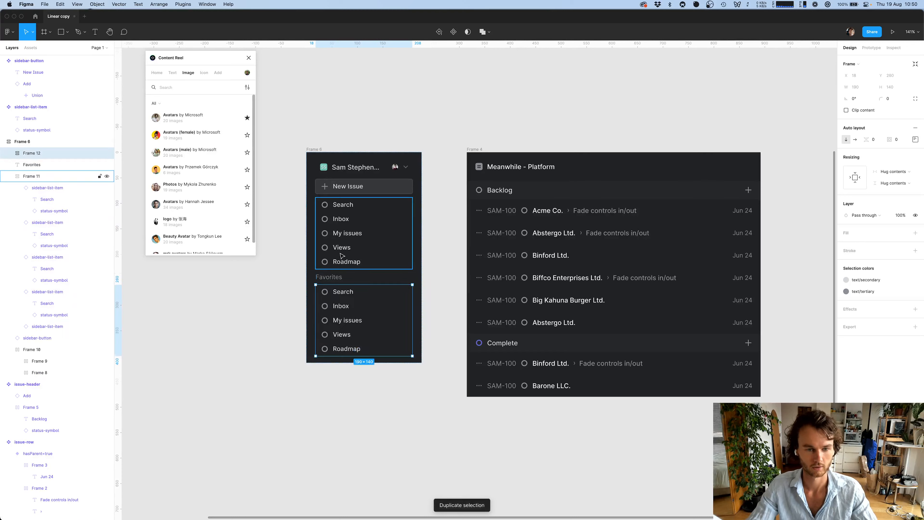
Select the five labels under Favorites and fill them with Content Reel's City text set by Vera Shutskava
{"action": "key", "text": "super+Tab"}
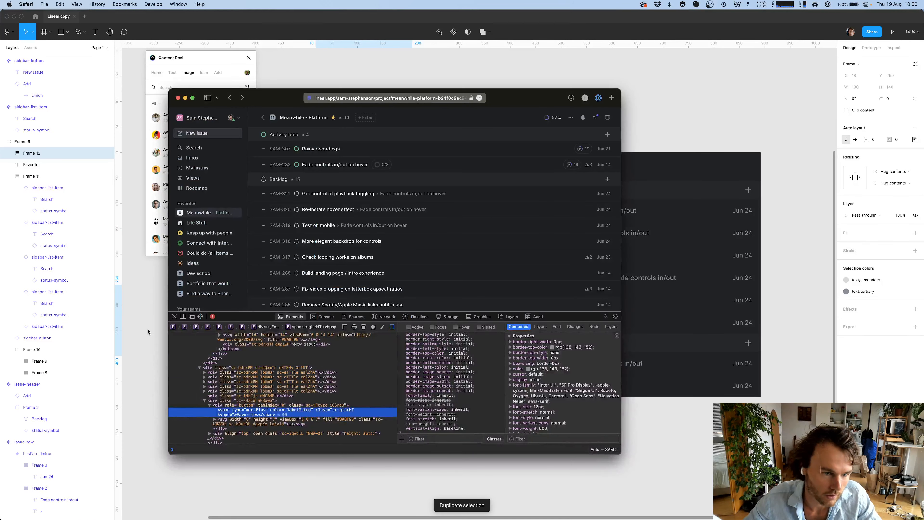
{"action": "key", "text": "super+Tab"}
{"action": "left_click", "coordinate": [367, 388]}
{"action": "left_click_drag", "start_coordinate": [365, 388], "coordinate": [350, 291]}
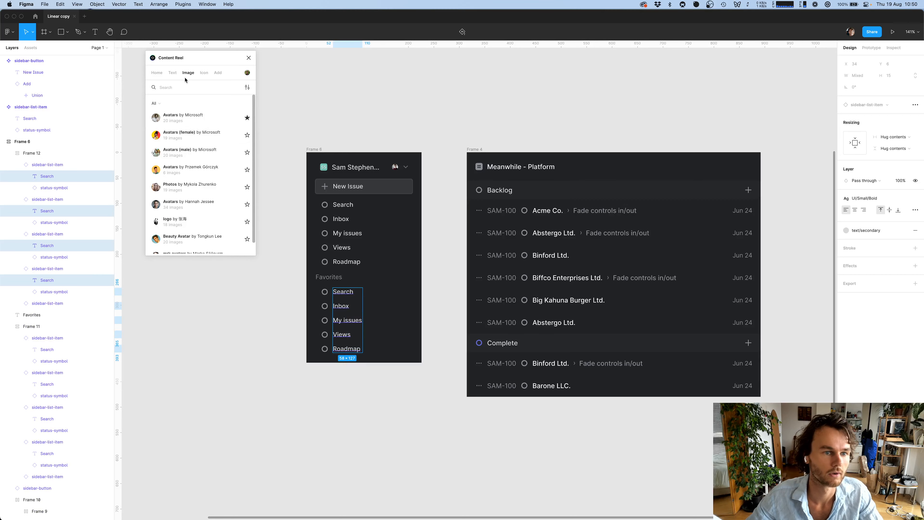
{"action": "left_click", "coordinate": [173, 72]}
{"action": "scroll", "coordinate": [207, 218], "scroll_direction": "down", "scroll_amount": 10}
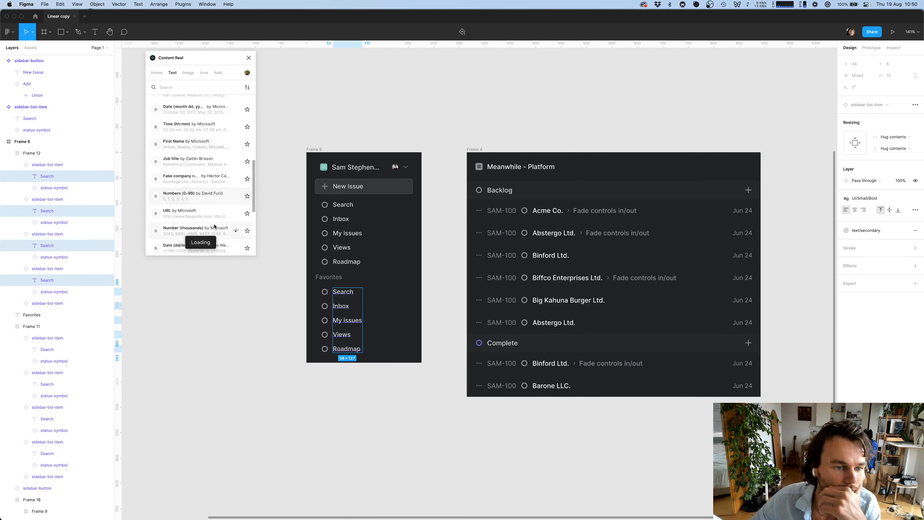
{"action": "scroll", "coordinate": [214, 227], "scroll_direction": "down", "scroll_amount": 10}
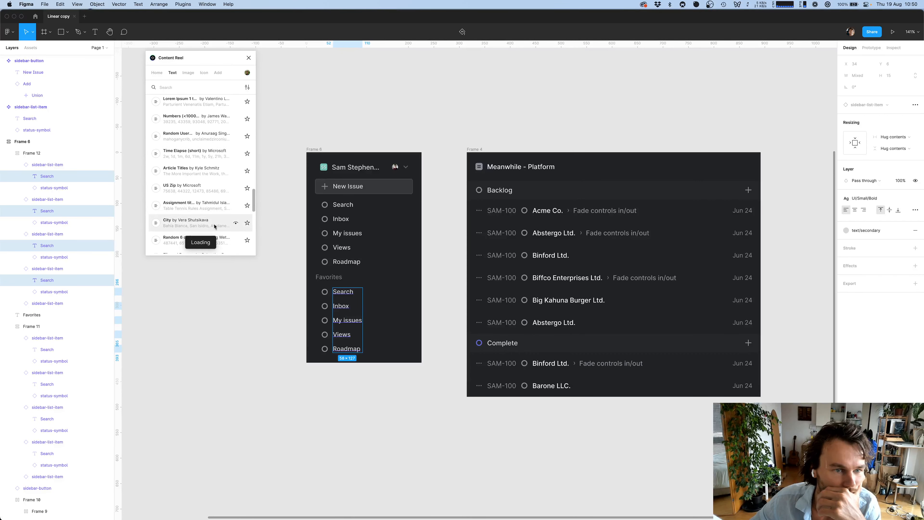
{"action": "scroll", "coordinate": [214, 227], "scroll_direction": "down", "scroll_amount": 5}
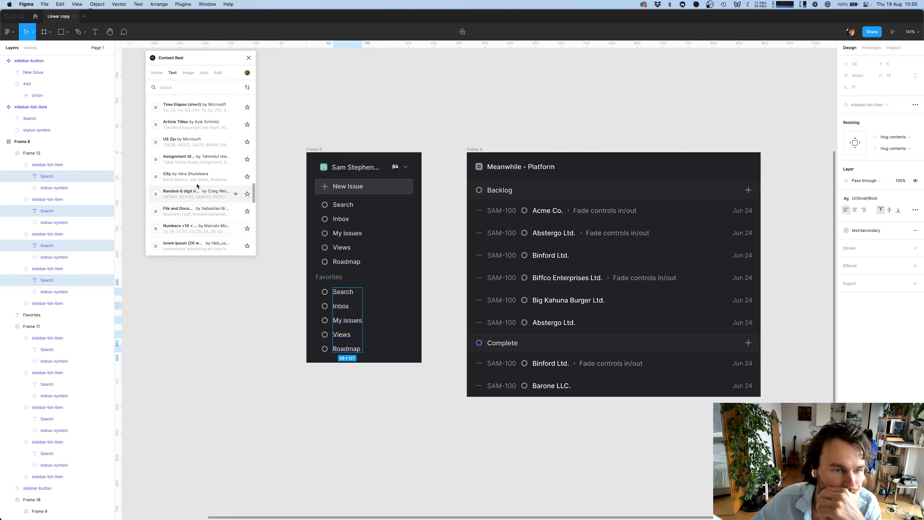
{"action": "left_click", "coordinate": [204, 178]}
{"action": "left_click", "coordinate": [215, 350]}
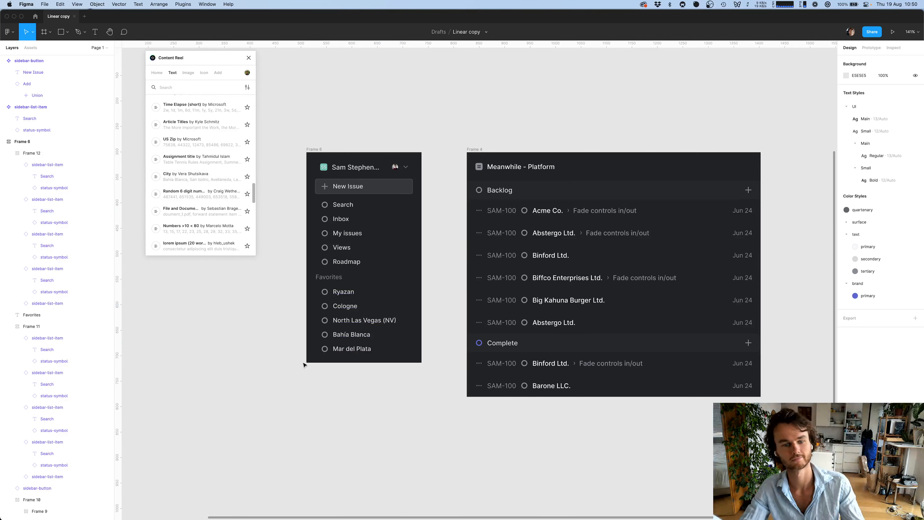
Examine the live sidebar in Safari down to the Your teams section and compare it with the Figma sidebar
{"action": "key", "text": "super+Tab"}
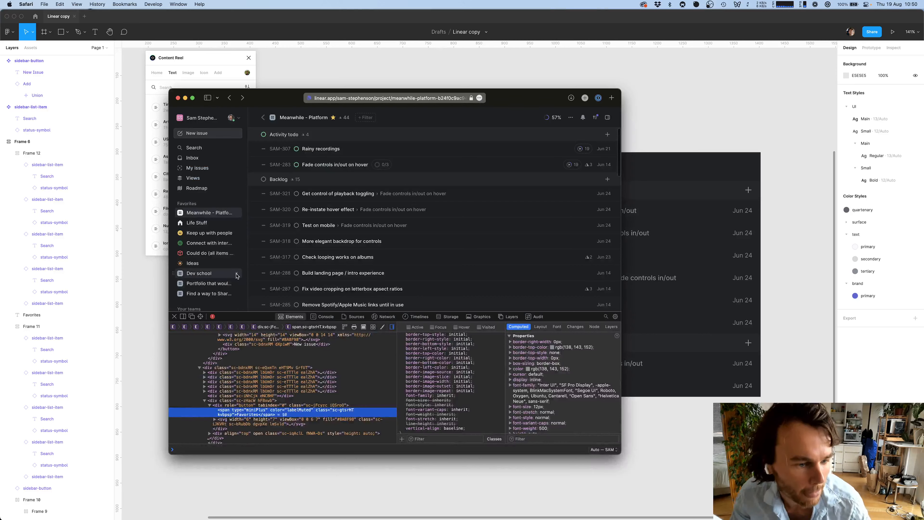
{"action": "scroll", "coordinate": [256, 237], "scroll_direction": "down", "scroll_amount": 3}
{"action": "scroll", "coordinate": [233, 249], "scroll_direction": "down", "scroll_amount": 4}
{"action": "scroll", "coordinate": [233, 249], "scroll_direction": "up", "scroll_amount": 1}
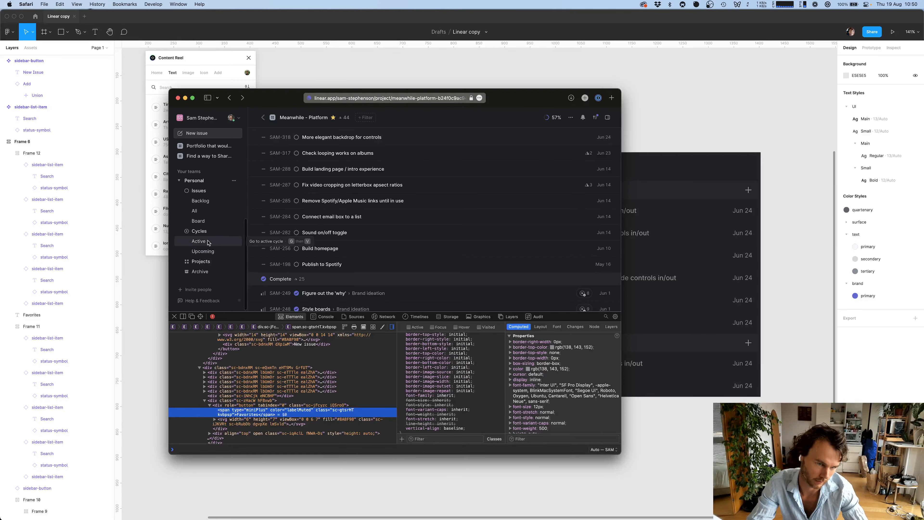
{"action": "scroll", "coordinate": [210, 224], "scroll_direction": "up", "scroll_amount": 5}
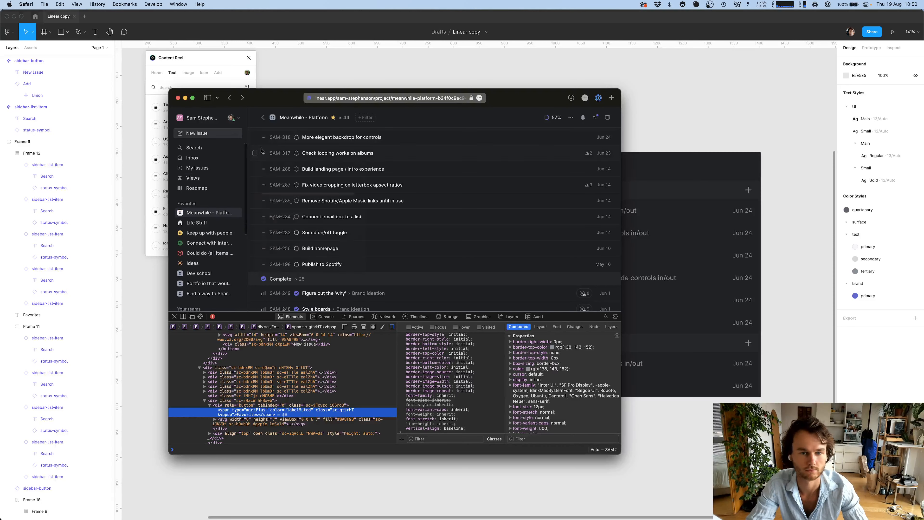
{"action": "key", "text": "super+Tab"}
{"action": "scroll", "coordinate": [258, 348], "scroll_direction": "right", "scroll_amount": 2}
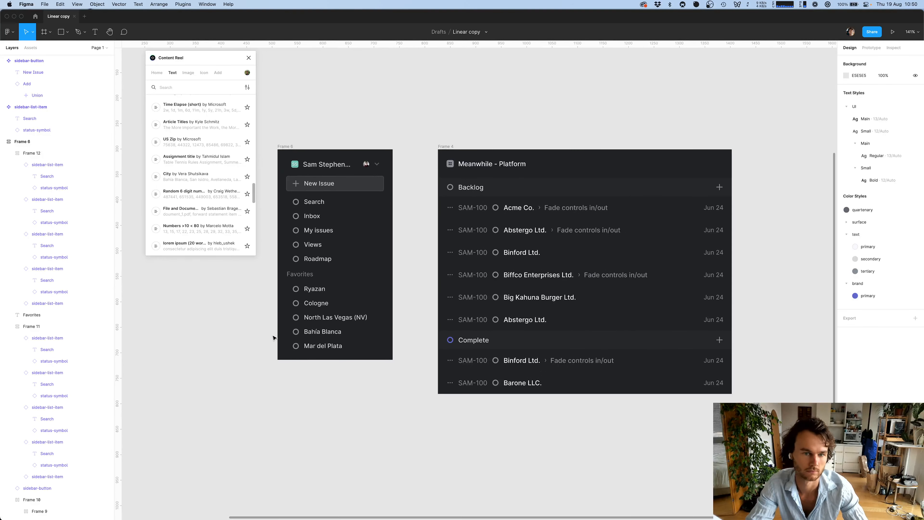
{"action": "key", "text": "super+Tab"}
{"action": "key", "text": "super+Tab"}
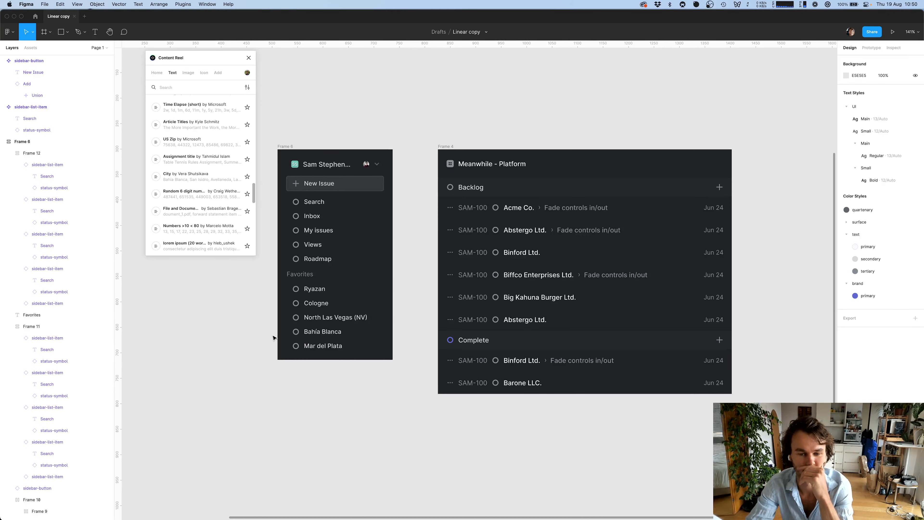
Switch to Safari and inspect the Favorites heading's button container in the web inspector to read its box model margins and padding
{"action": "left_click", "coordinate": [342, 160]}
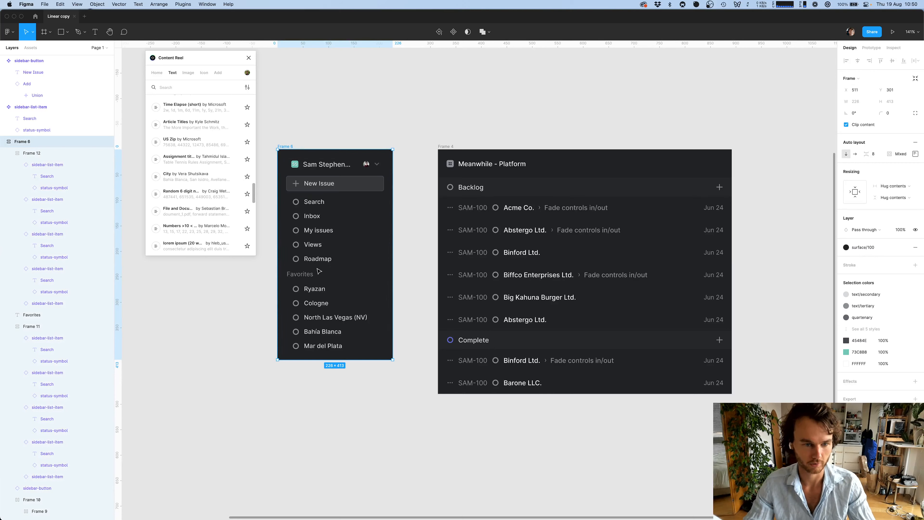
{"action": "left_click", "coordinate": [305, 279]}
{"action": "left_click", "coordinate": [233, 299]}
{"action": "key", "text": "super+Tab"}
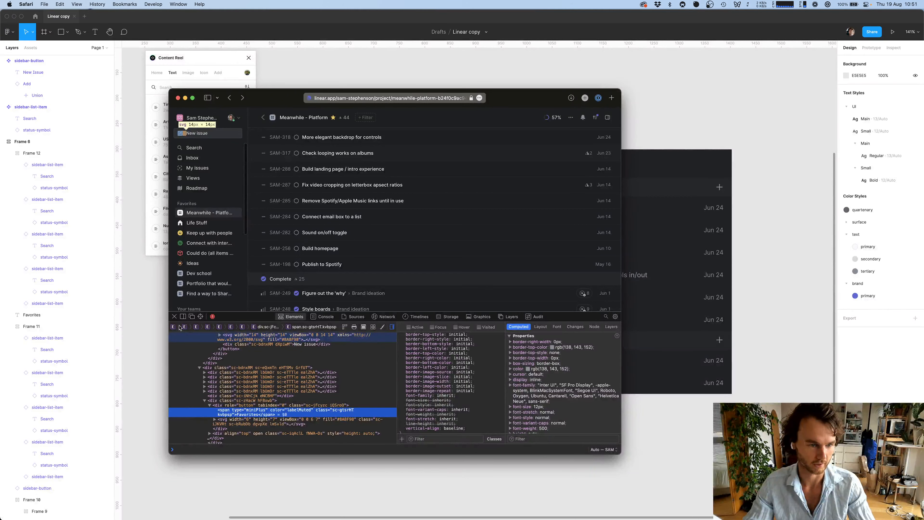
{"action": "left_click", "coordinate": [201, 316]}
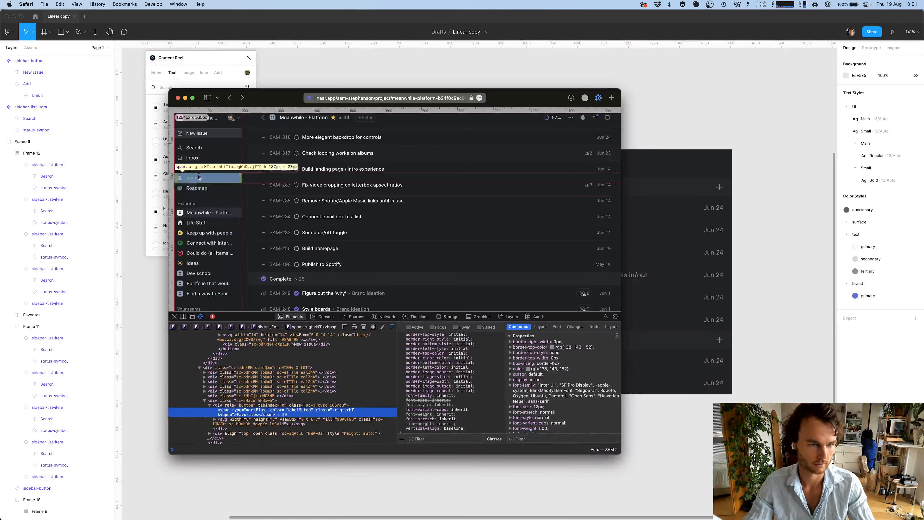
{"action": "left_click", "coordinate": [203, 200]}
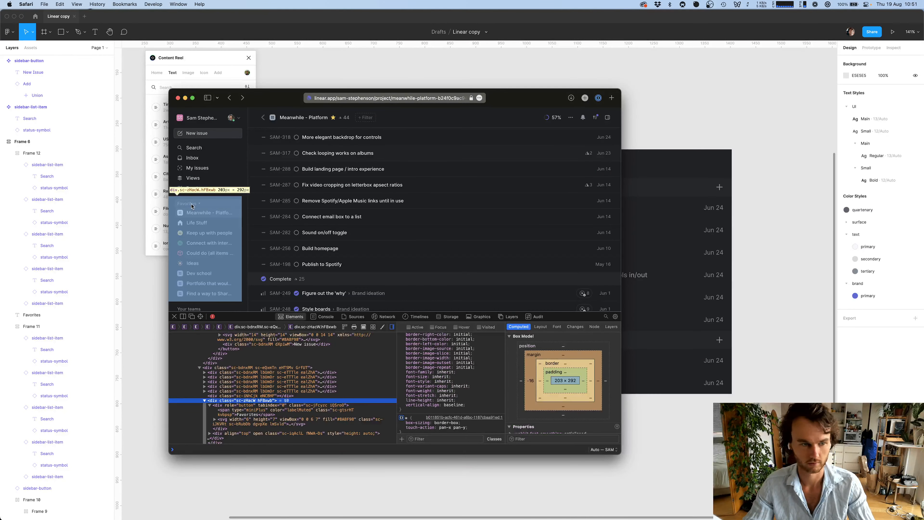
{"action": "left_click", "coordinate": [264, 406]}
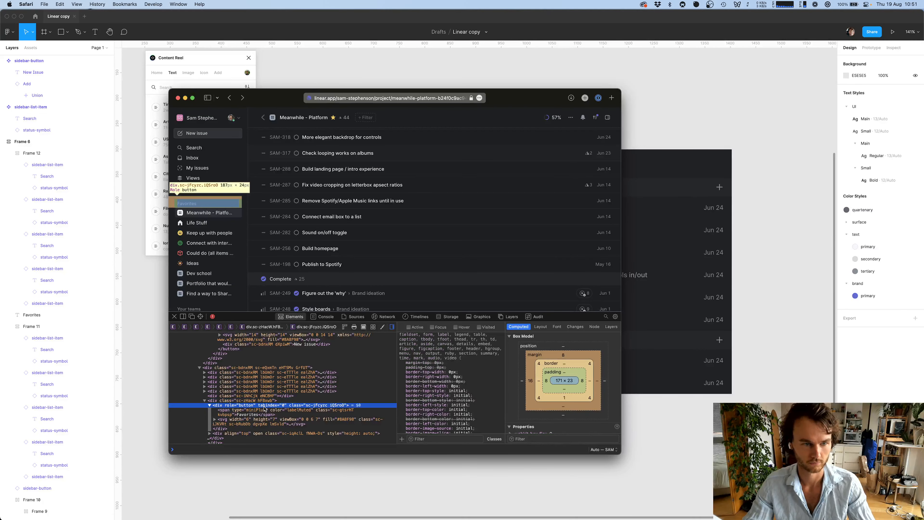
Back in Figma, wrap the Favorites heading in an auto layout frame with padding 0 and a top padding of 8
{"action": "key", "text": "super+Tab"}
{"action": "left_click", "coordinate": [300, 273]}
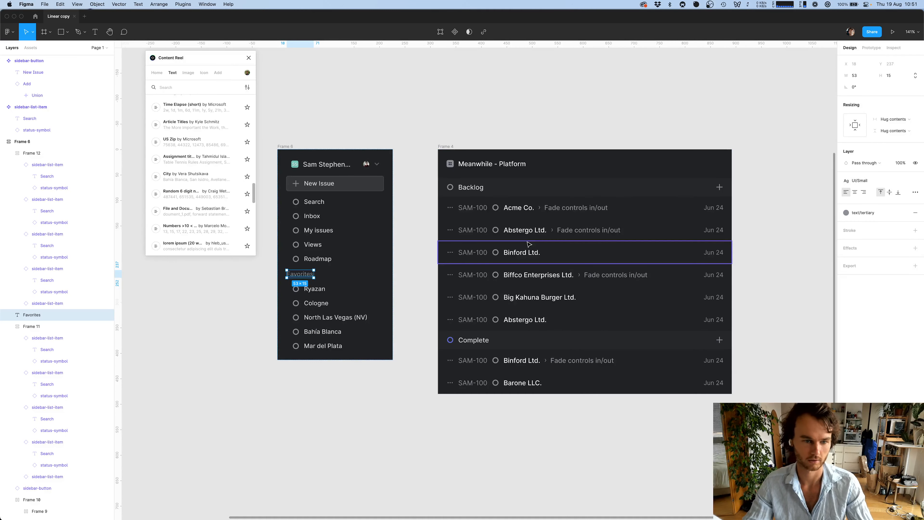
{"action": "key", "text": "shift+a"}
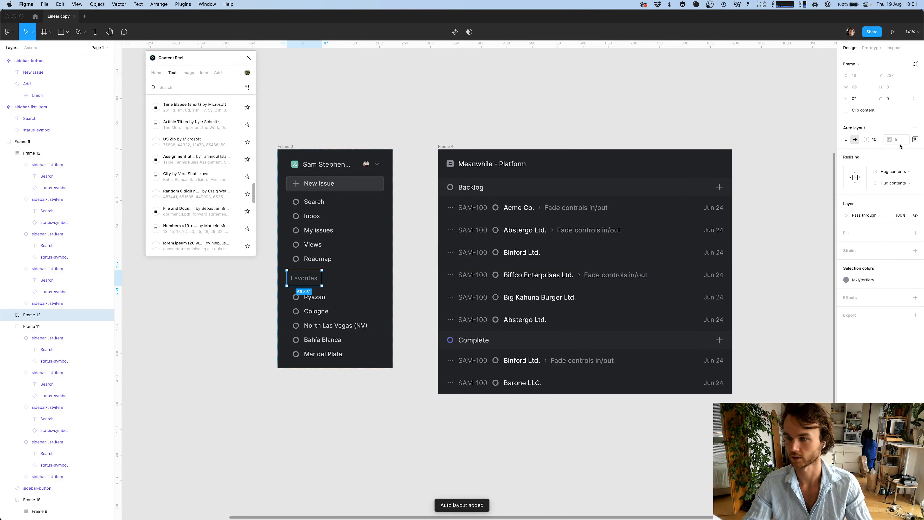
{"action": "left_click_drag", "start_coordinate": [888, 139], "coordinate": [923, 135]}
{"action": "left_click", "coordinate": [915, 139]}
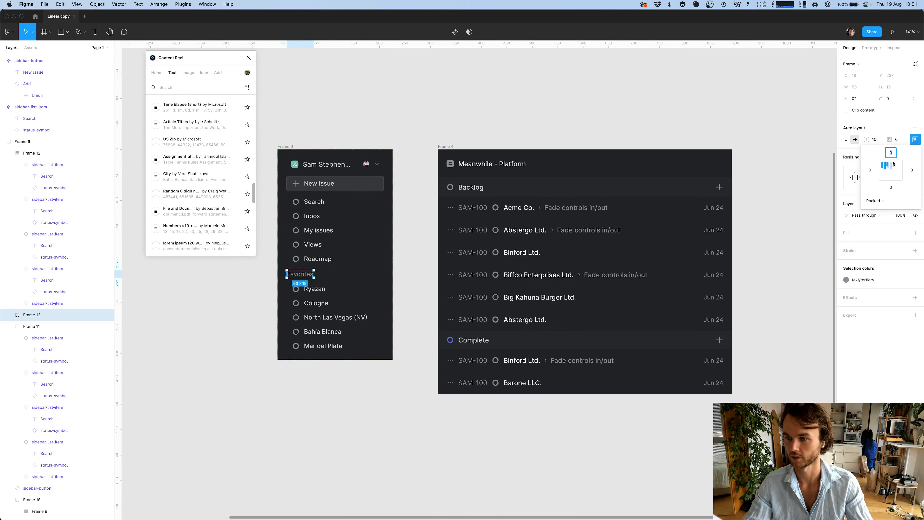
{"action": "type", "text": "8"}
{"action": "key", "text": "Tab"}
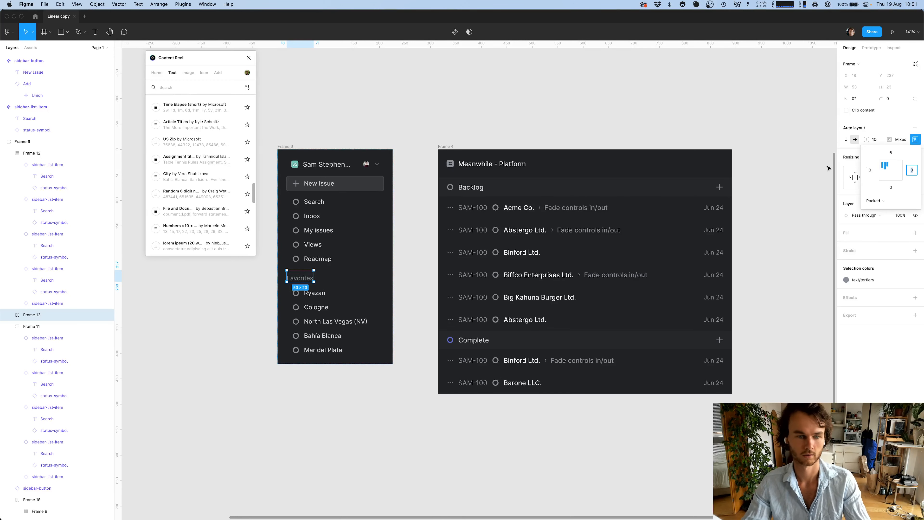
Set the Favorites heading frame's horizontal resizing to Fill container
{"action": "left_click", "coordinate": [915, 139]}
{"action": "left_click", "coordinate": [899, 173]}
{"action": "left_click", "coordinate": [898, 181]}
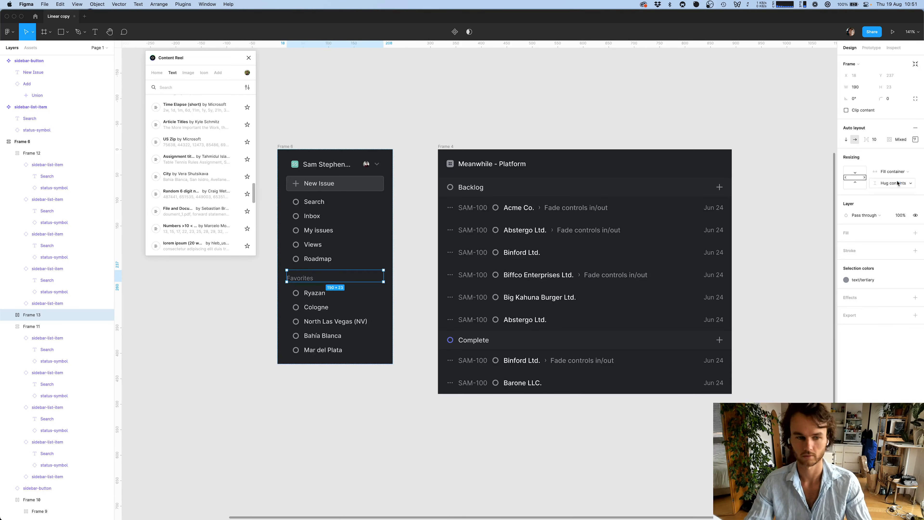
{"action": "left_click", "coordinate": [188, 447]}
{"action": "scroll", "coordinate": [286, 447], "scroll_direction": "right", "scroll_amount": 1}
{"action": "scroll", "coordinate": [286, 446], "scroll_direction": "left", "scroll_amount": 2}
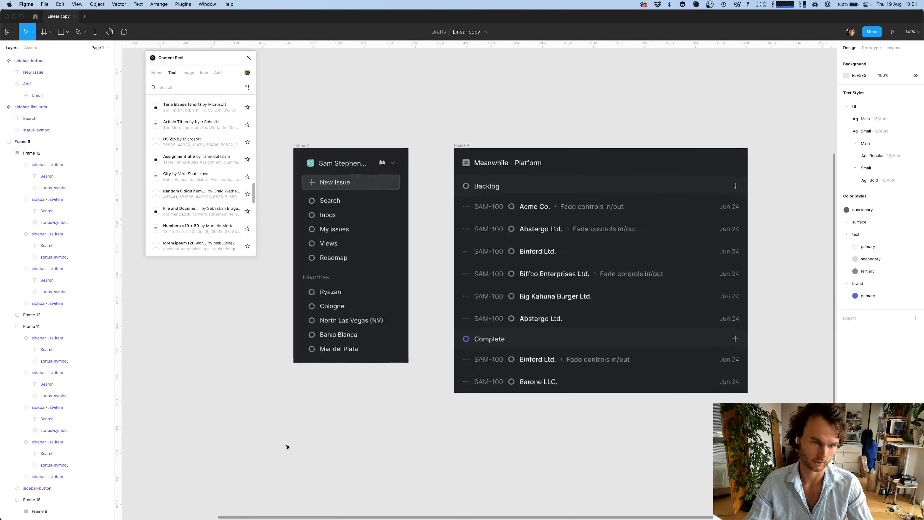
Recheck the heading's box model in Safari and set the Favorites heading frame's left padding to 8 in Figma
{"action": "key", "text": "super+Tab"}
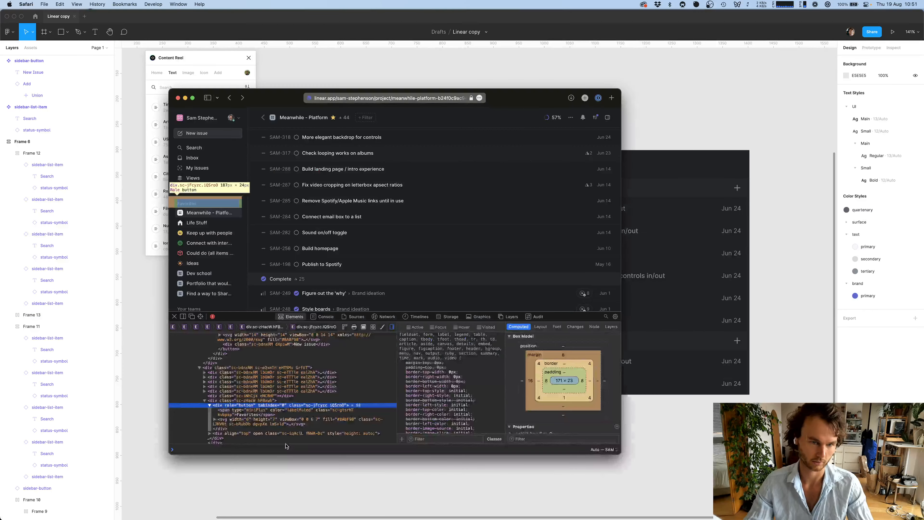
{"action": "left_click", "coordinate": [142, 261]}
{"action": "left_click", "coordinate": [313, 281]}
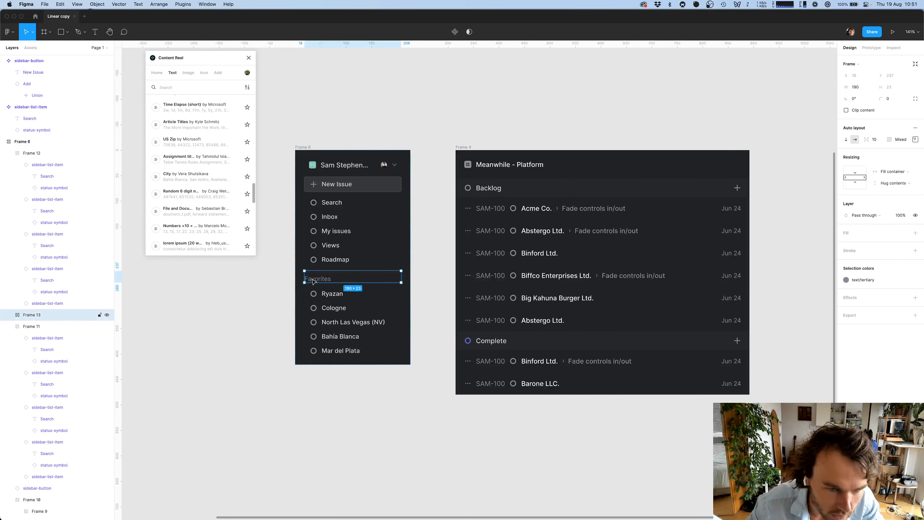
{"action": "left_click", "coordinate": [916, 139]}
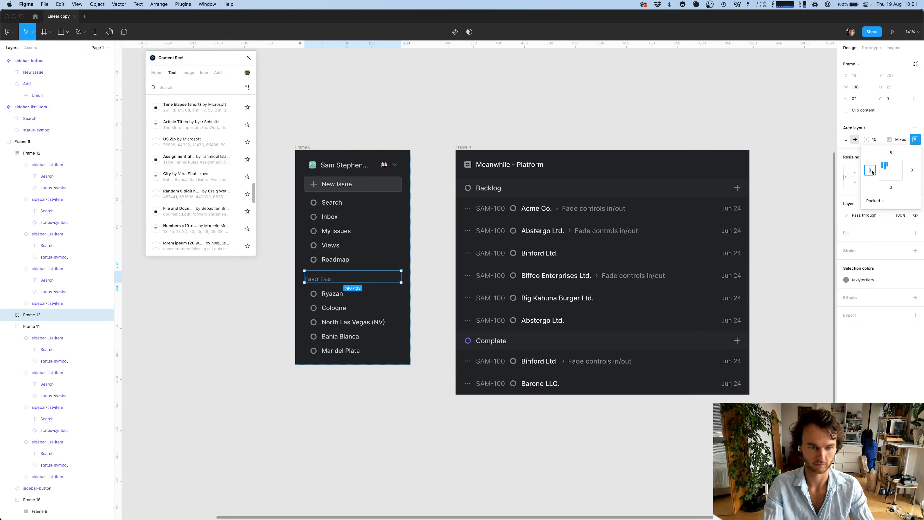
{"action": "type", "text": "8"}
{"action": "key", "text": "Tab"}
{"action": "left_click", "coordinate": [912, 171]}
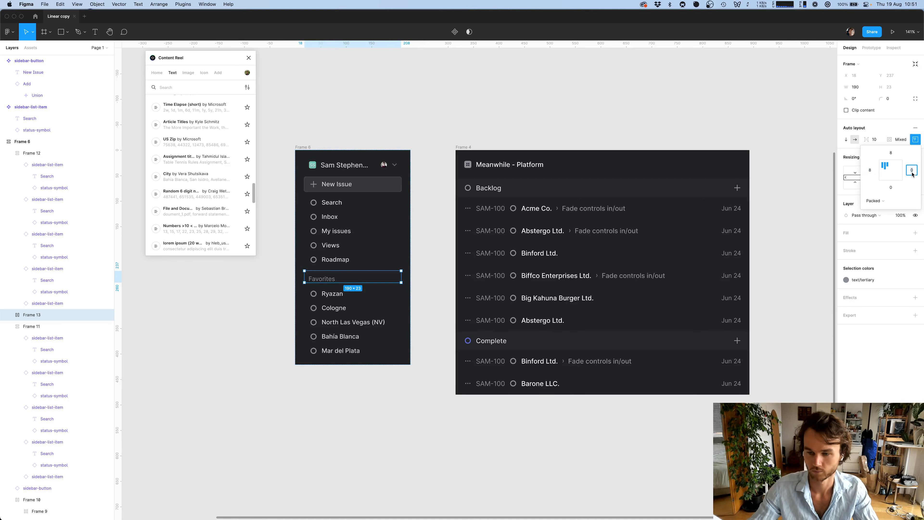
{"action": "left_click", "coordinate": [693, 99]}
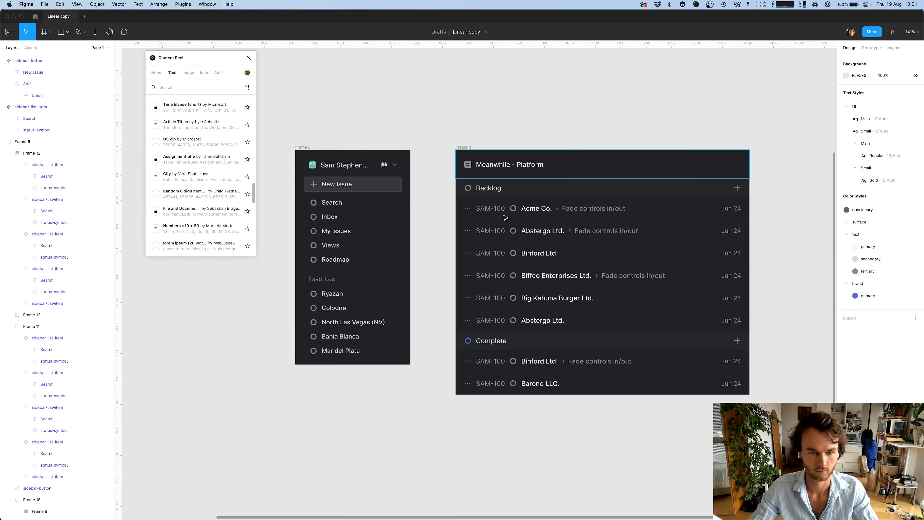
Compare the Figma sidebar and issue list with the live Linear page in Safari, down to its Complete section
{"action": "scroll", "coordinate": [350, 425], "scroll_direction": "right", "scroll_amount": 1}
{"action": "scroll", "coordinate": [350, 425], "scroll_direction": "down", "scroll_amount": 1}
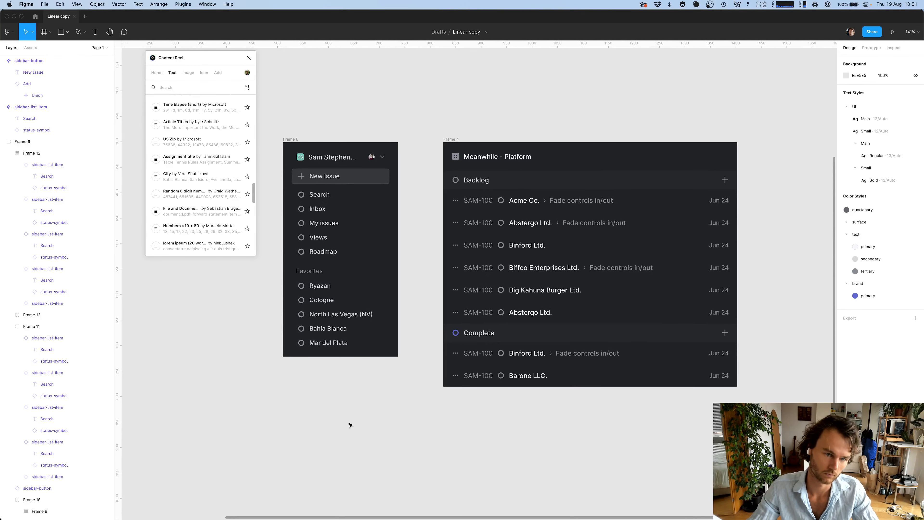
{"action": "scroll", "coordinate": [350, 424], "scroll_direction": "down", "scroll_amount": 2}
{"action": "scroll", "coordinate": [350, 425], "scroll_direction": "right", "scroll_amount": 1}
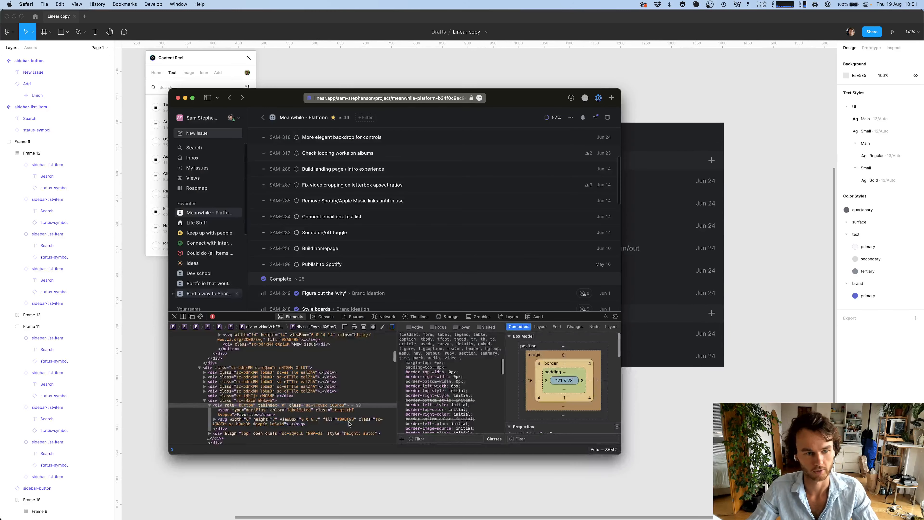
{"action": "key", "text": "super+Tab"}
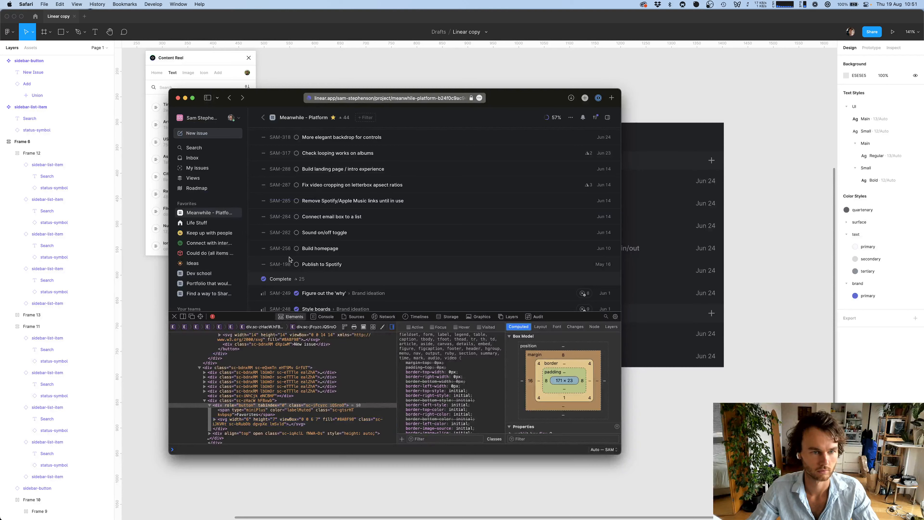
{"action": "scroll", "coordinate": [290, 259], "scroll_direction": "up", "scroll_amount": 3}
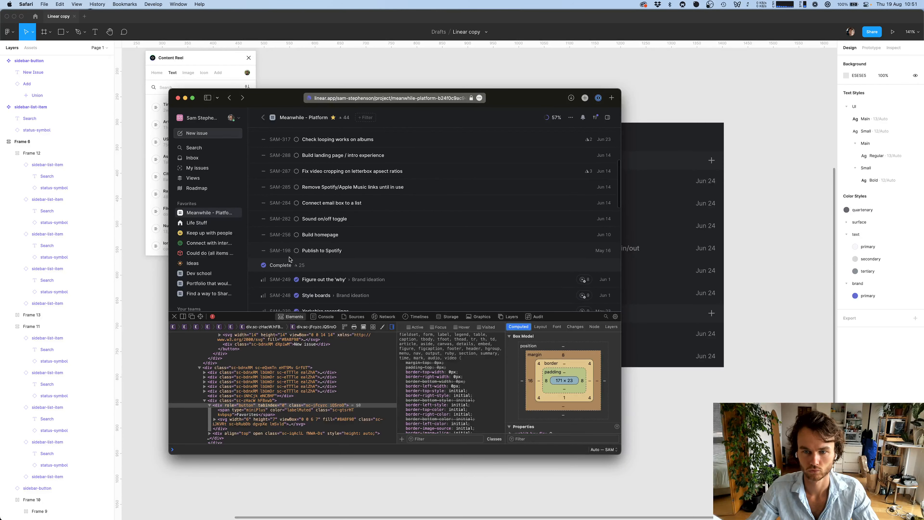
{"action": "key", "text": "super+Tab"}
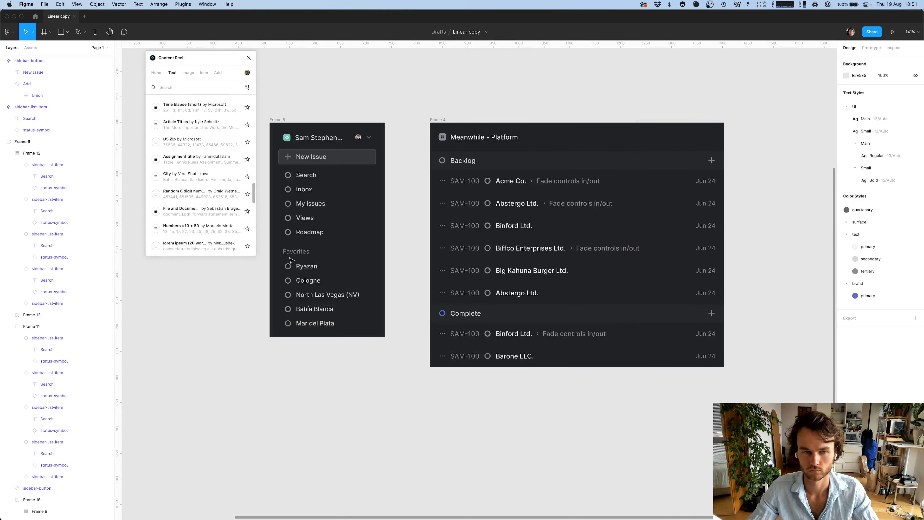
{"action": "key", "text": "super+Tab"}
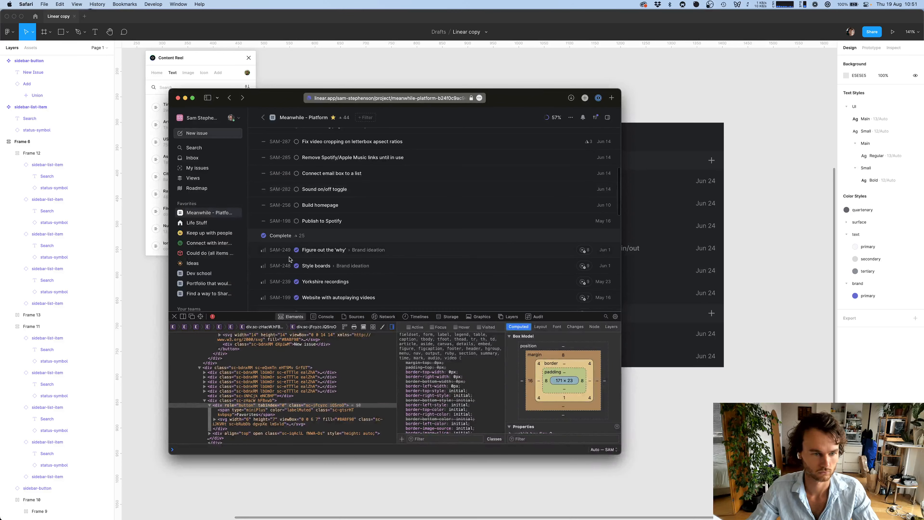
{"action": "key", "text": "super+Tab"}
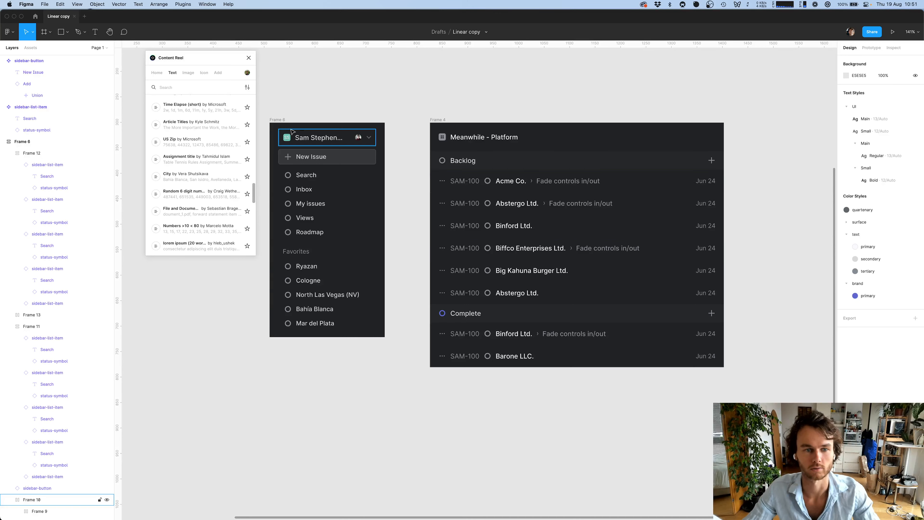
Combine the sidebar frame and the issue list frame in one horizontal auto layout frame with 0 spacing between them
{"action": "left_click", "coordinate": [270, 122]}
{"action": "left_click_drag", "start_coordinate": [270, 122], "coordinate": [288, 137]}
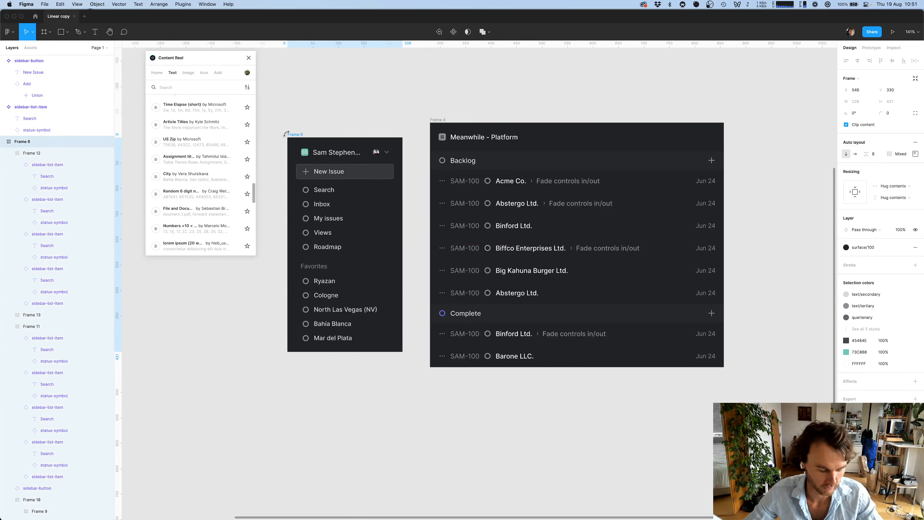
{"action": "left_click", "coordinate": [438, 116], "text": "shift"}
{"action": "key", "text": "shift+a"}
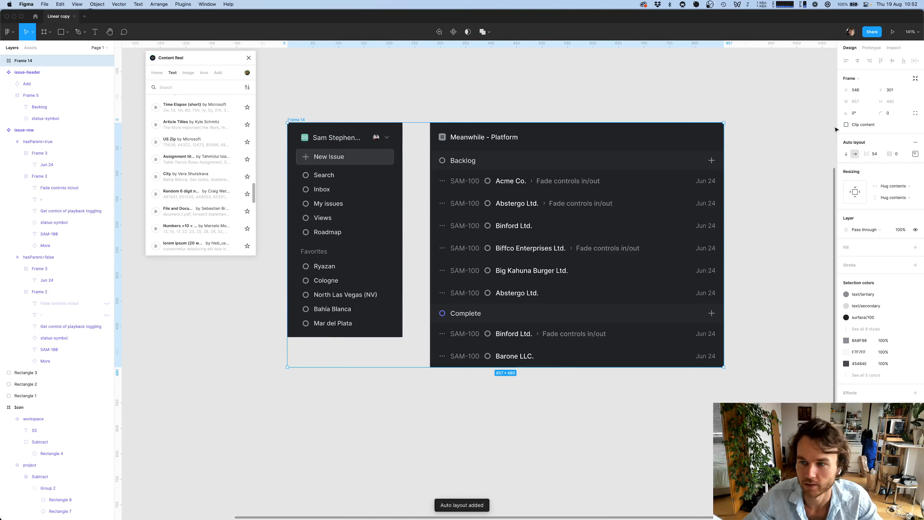
{"action": "left_click_drag", "start_coordinate": [866, 154], "coordinate": [842, 154]}
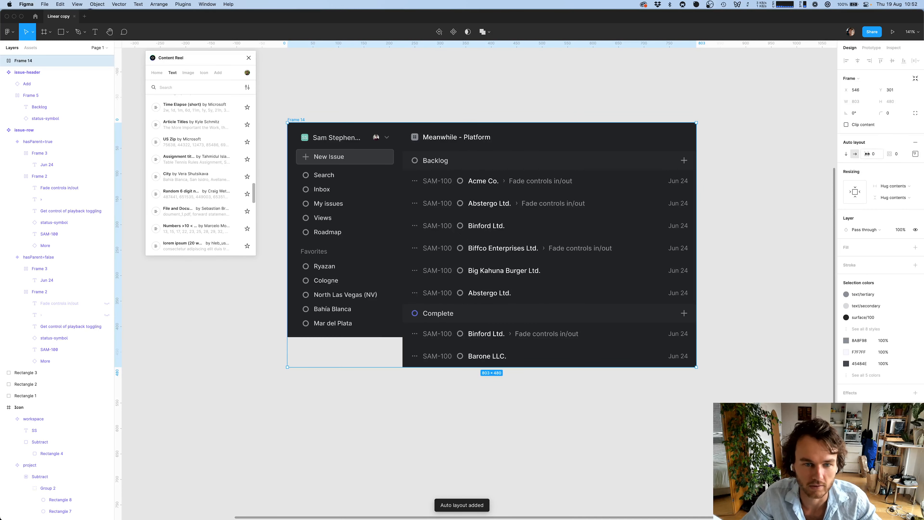
Set the sidebar frame's vertical resizing to Fill container so it matches the issue list's height
{"action": "left_click", "coordinate": [380, 318]}
{"action": "left_click", "coordinate": [902, 185]}
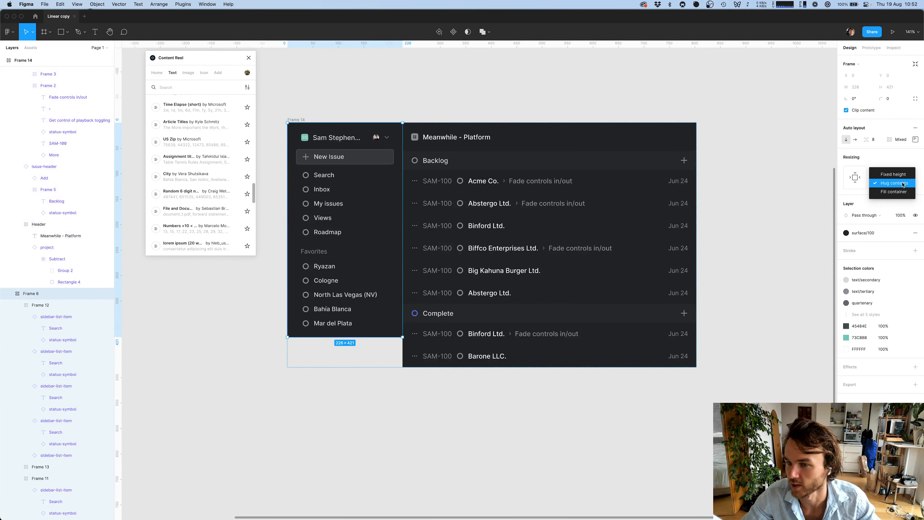
{"action": "left_click", "coordinate": [903, 191]}
{"action": "left_click", "coordinate": [773, 260]}
{"action": "scroll", "coordinate": [651, 424], "scroll_direction": "down", "scroll_amount": 1}
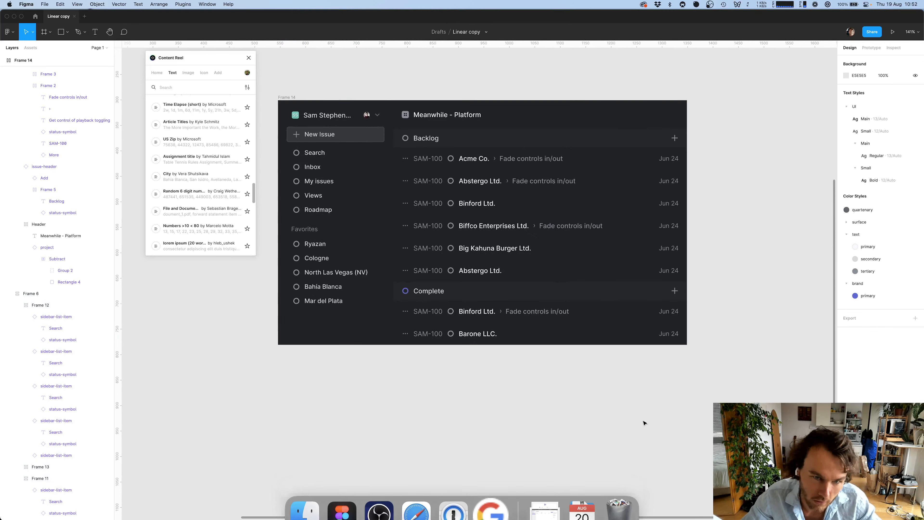
Compare the combined sidebar and issue list layout in Figma with the live Linear app in Safari
{"action": "scroll", "coordinate": [732, 299], "scroll_direction": "down", "scroll_amount": 3}
{"action": "key", "text": "super+Tab"}
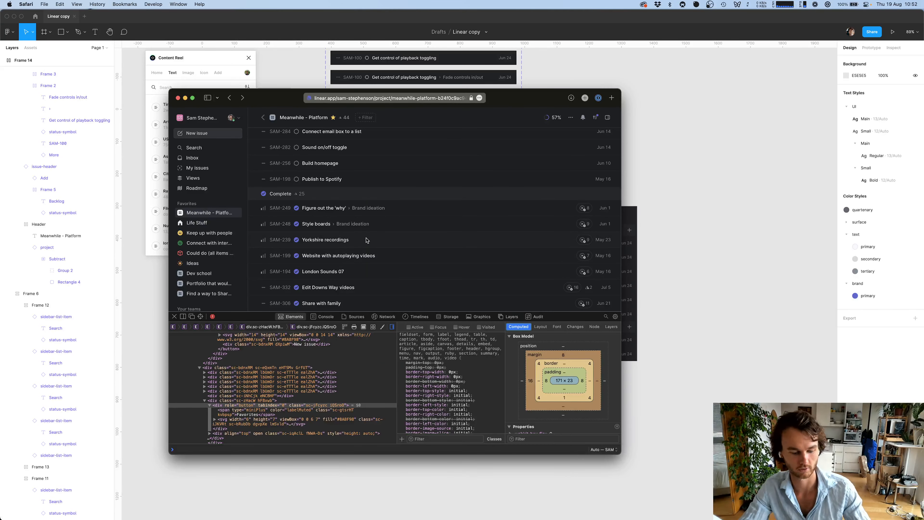
{"action": "key", "text": "super+Tab"}
{"action": "key", "text": "super+Tab"}
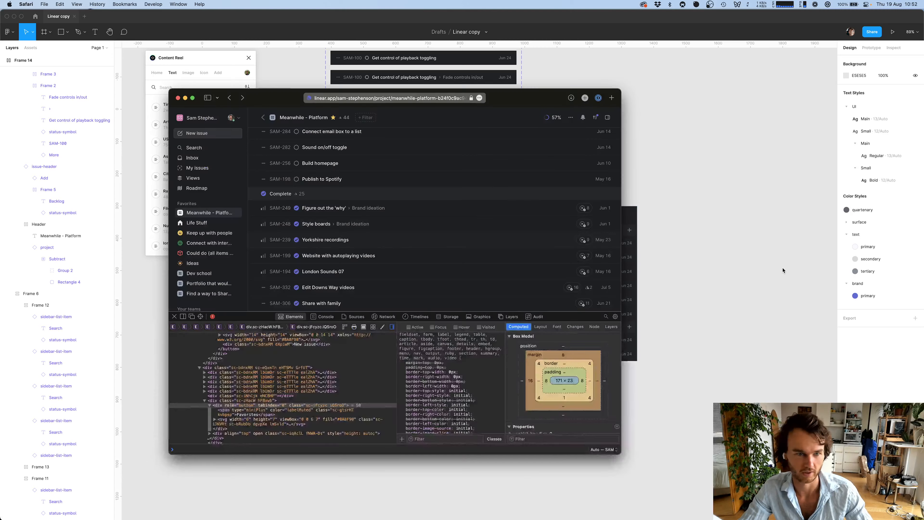
{"action": "key", "text": "super+Tab"}
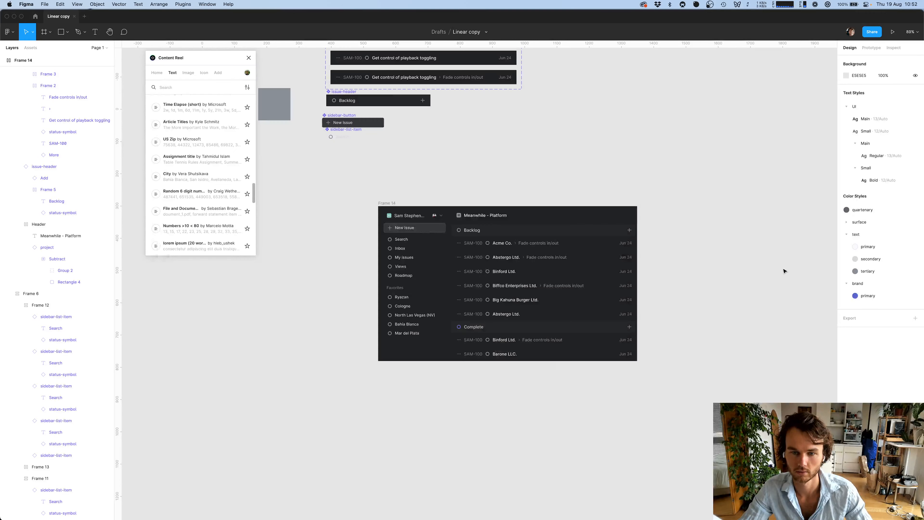
{"action": "key", "text": "super+Tab"}
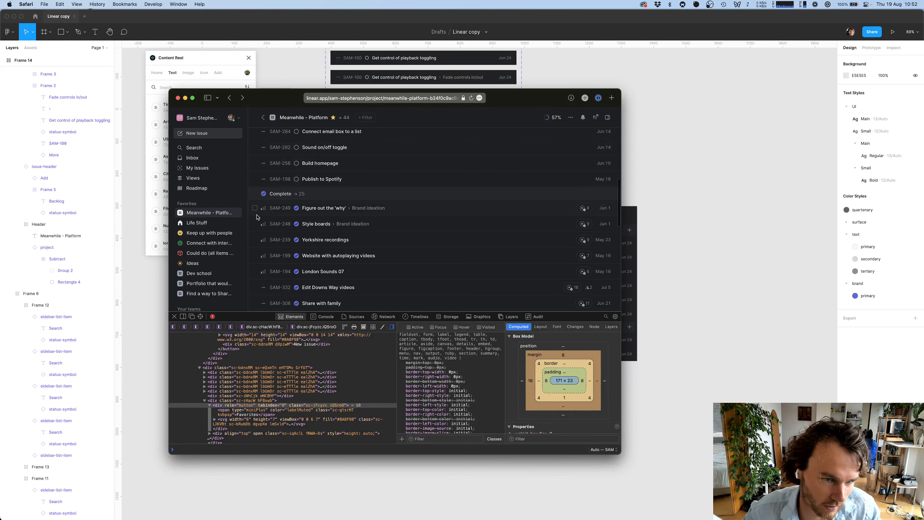
{"action": "key", "text": "super+Tab"}
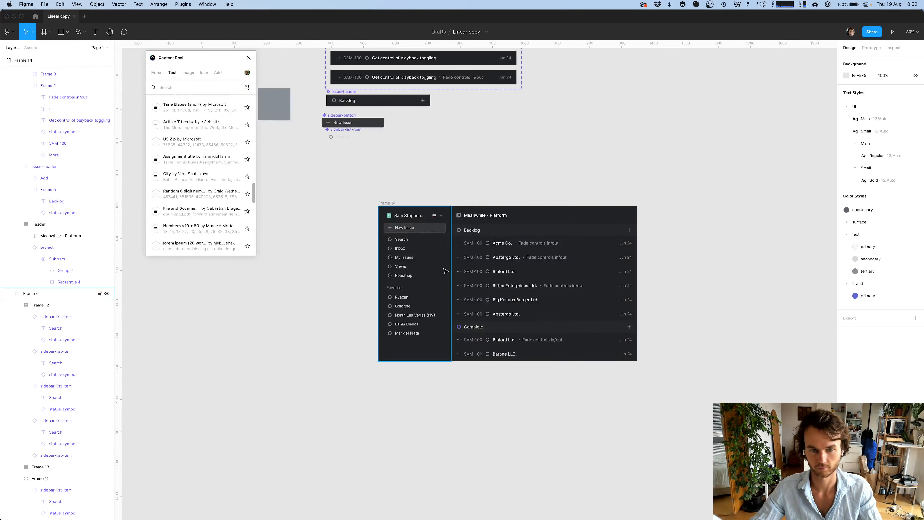
{"action": "key", "text": "super+Tab"}
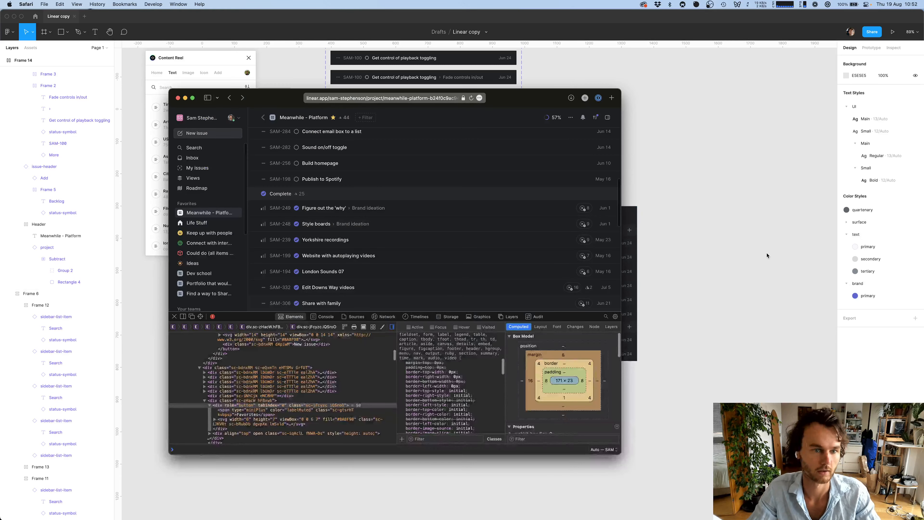
{"action": "key", "text": "super+Tab"}
{"action": "scroll", "coordinate": [688, 346], "scroll_direction": "up", "scroll_amount": 5}
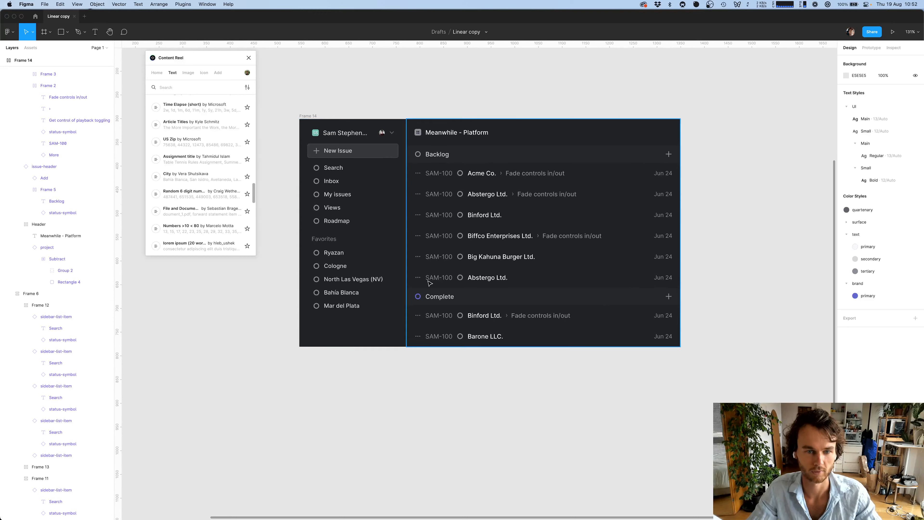
Switch to Safari and inspect the Linear sidebar's nav element in the web inspector
{"action": "key", "text": "super+Tab"}
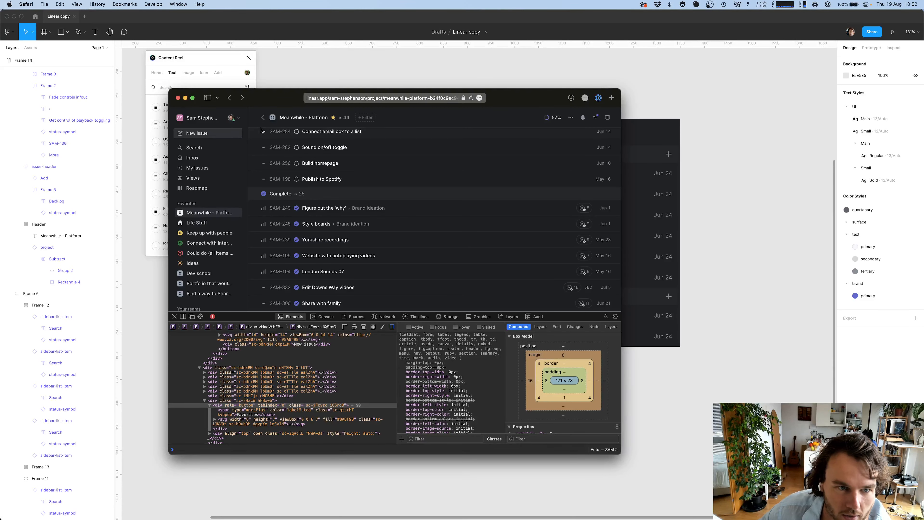
{"action": "left_click", "coordinate": [424, 159]}
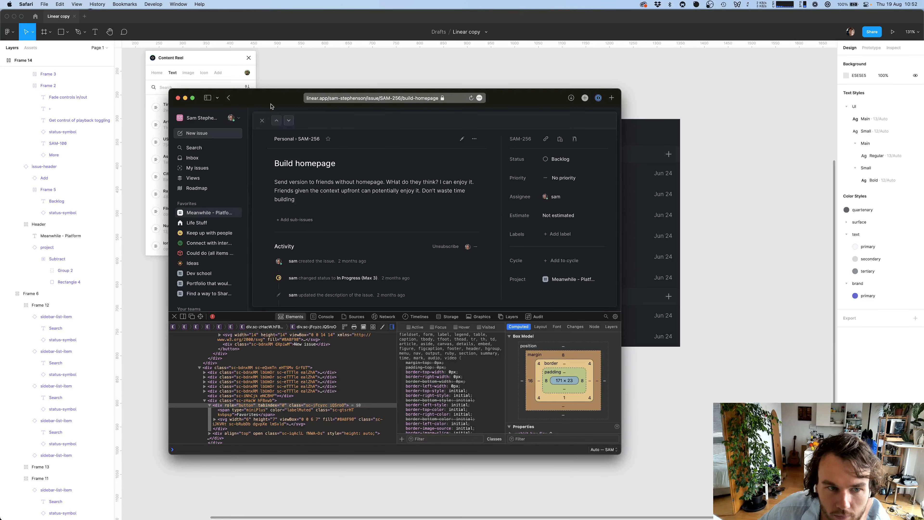
{"action": "left_click", "coordinate": [262, 121]}
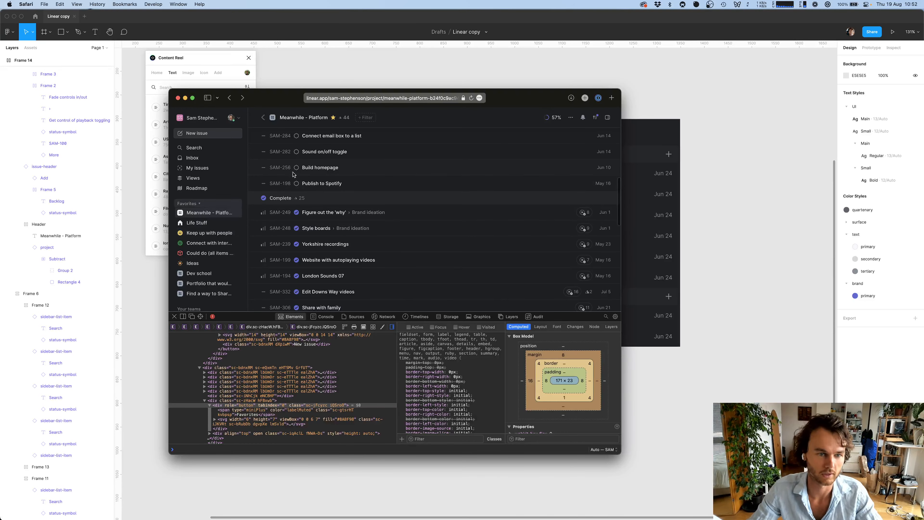
{"action": "left_click", "coordinate": [200, 316]}
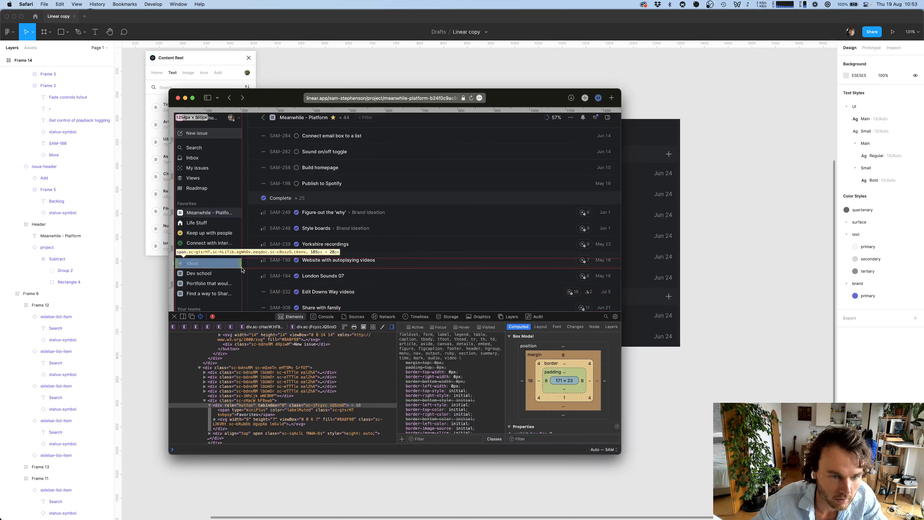
{"action": "left_click", "coordinate": [244, 186]}
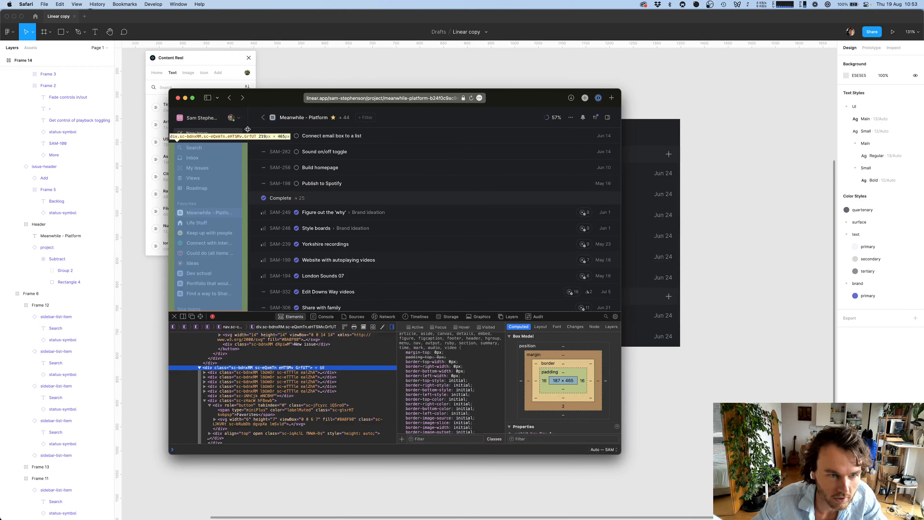
{"action": "scroll", "coordinate": [239, 360], "scroll_direction": "up", "scroll_amount": 10}
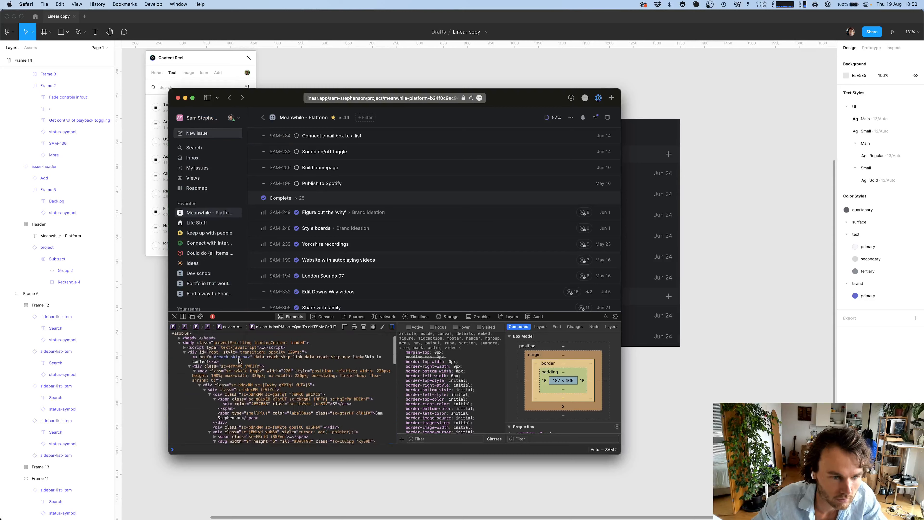
{"action": "left_click", "coordinate": [216, 376]}
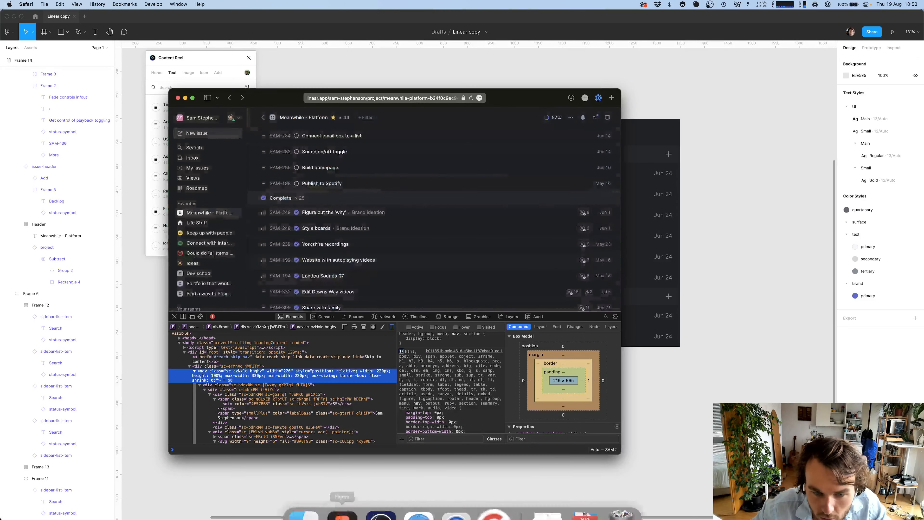
Examine the nav element's style rules and computed properties for its right border's color, style and width
{"action": "scroll", "coordinate": [428, 400], "scroll_direction": "up", "scroll_amount": 5}
{"action": "scroll", "coordinate": [428, 400], "scroll_direction": "down", "scroll_amount": 2}
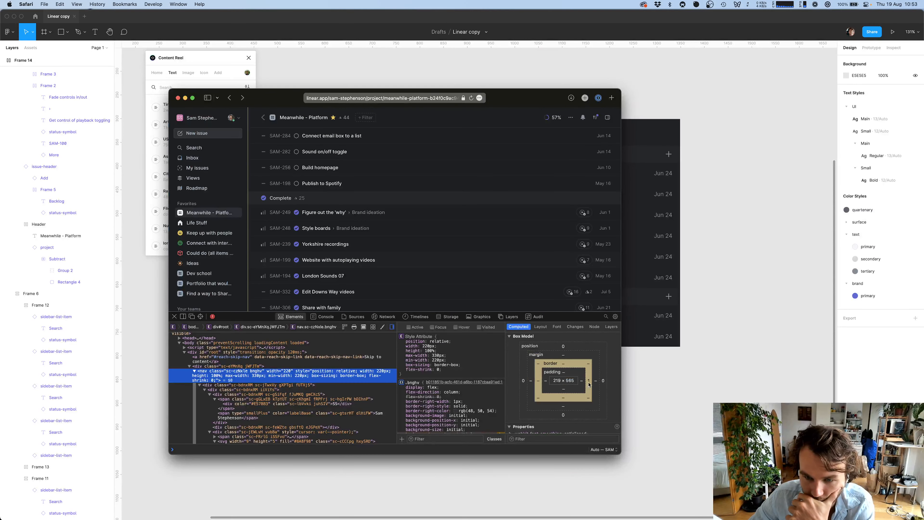
{"action": "scroll", "coordinate": [589, 384], "scroll_direction": "down", "scroll_amount": 5}
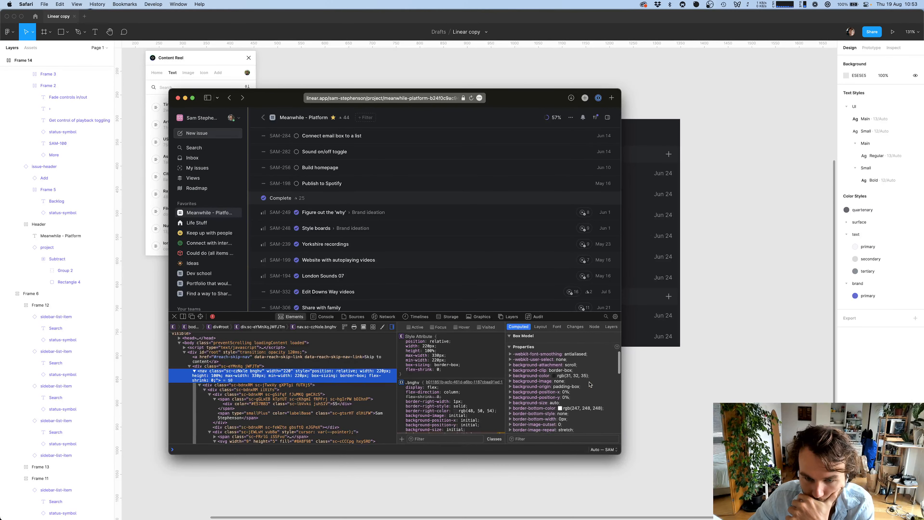
{"action": "scroll", "coordinate": [589, 384], "scroll_direction": "down", "scroll_amount": 5}
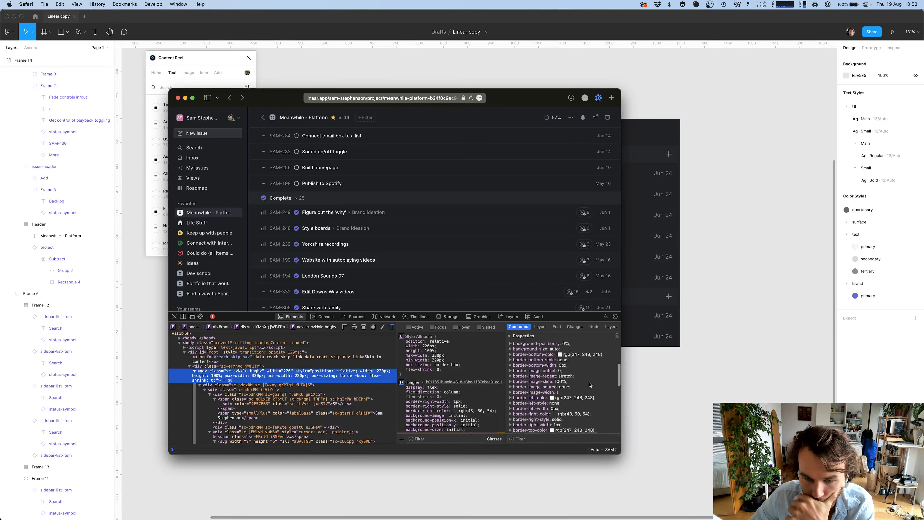
{"action": "scroll", "coordinate": [590, 384], "scroll_direction": "down", "scroll_amount": 1}
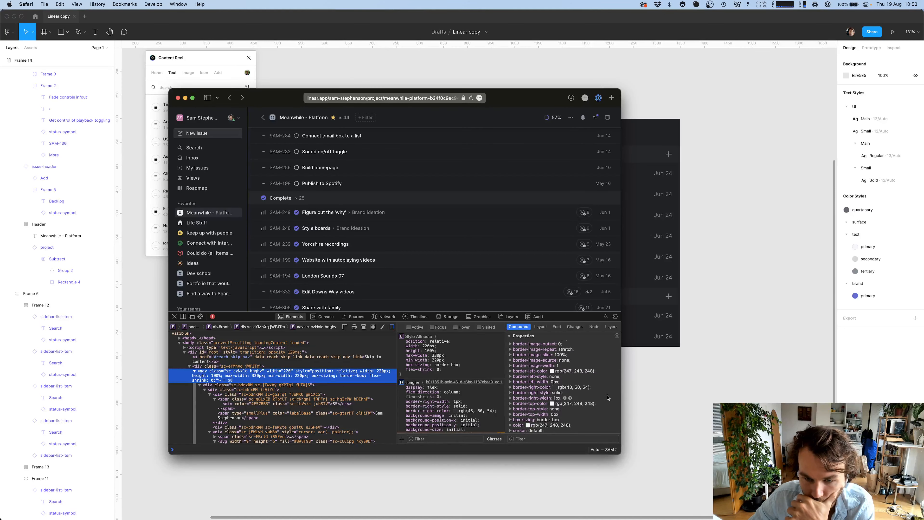
{"action": "scroll", "coordinate": [607, 397], "scroll_direction": "down", "scroll_amount": 3}
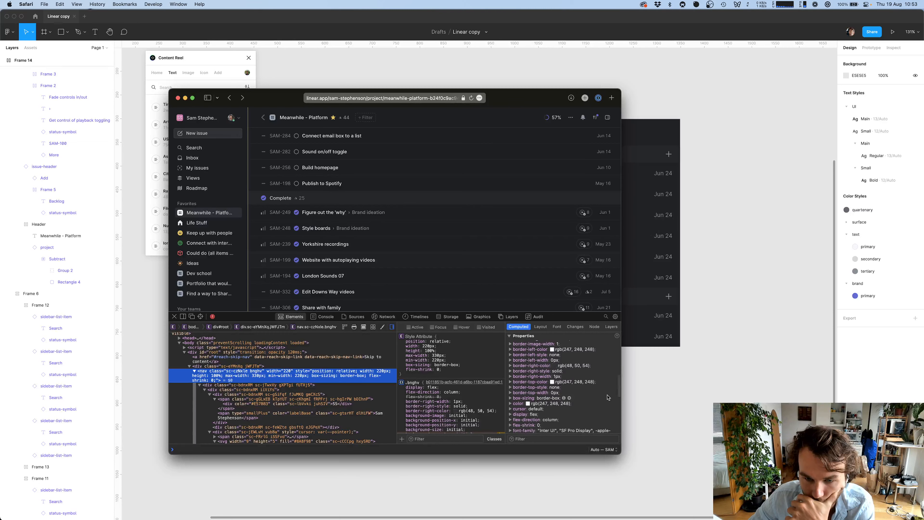
{"action": "scroll", "coordinate": [607, 396], "scroll_direction": "down", "scroll_amount": 5}
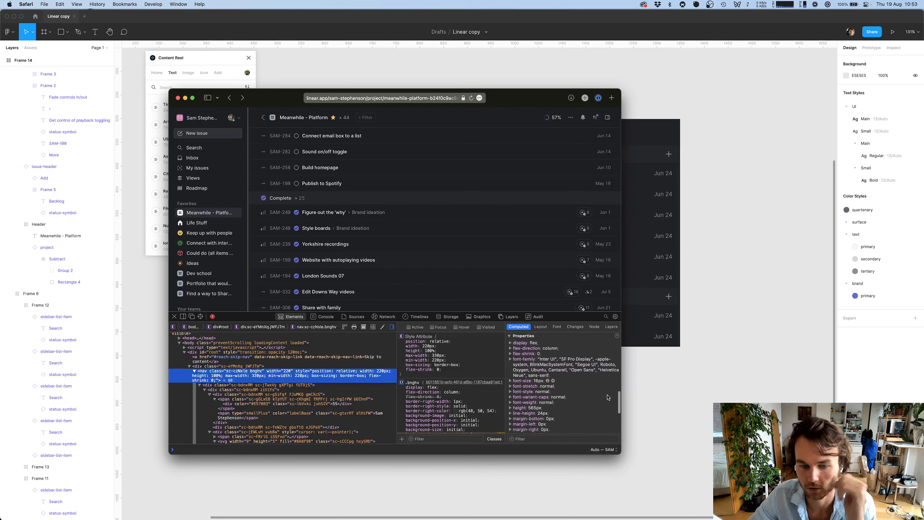
{"action": "scroll", "coordinate": [607, 397], "scroll_direction": "down", "scroll_amount": 1}
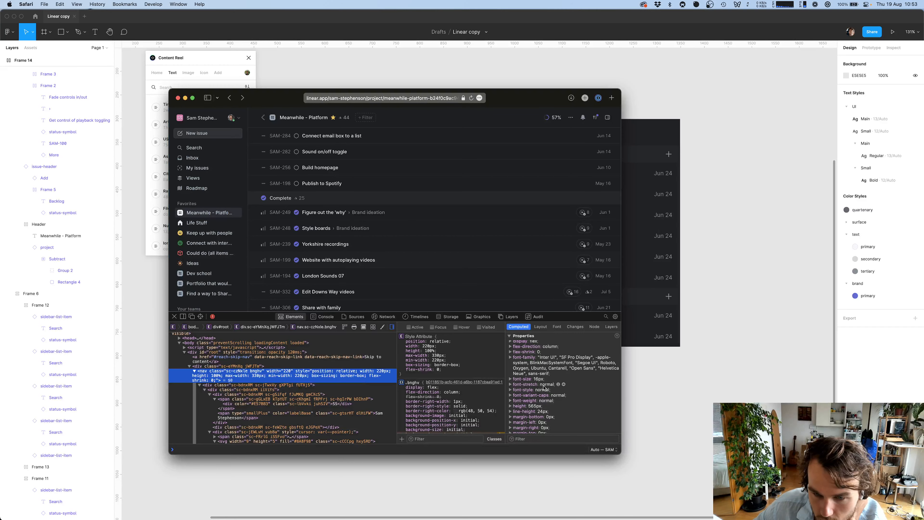
{"action": "scroll", "coordinate": [543, 387], "scroll_direction": "down", "scroll_amount": 5}
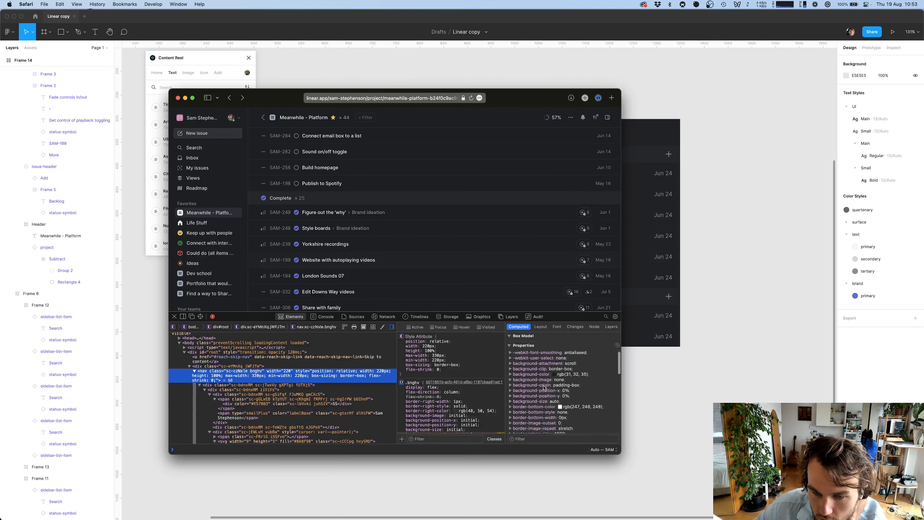
{"action": "scroll", "coordinate": [584, 378], "scroll_direction": "down", "scroll_amount": 5}
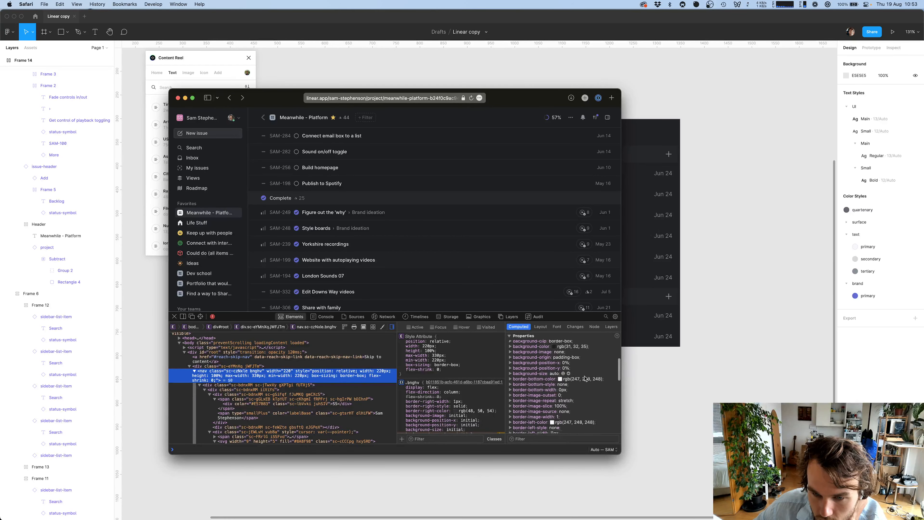
{"action": "scroll", "coordinate": [584, 379], "scroll_direction": "up", "scroll_amount": 2}
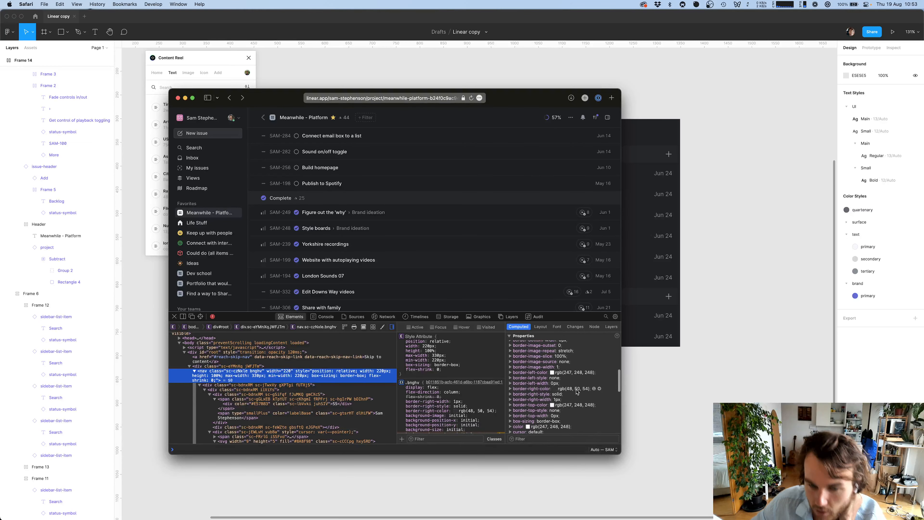
{"action": "double_click", "coordinate": [577, 388]}
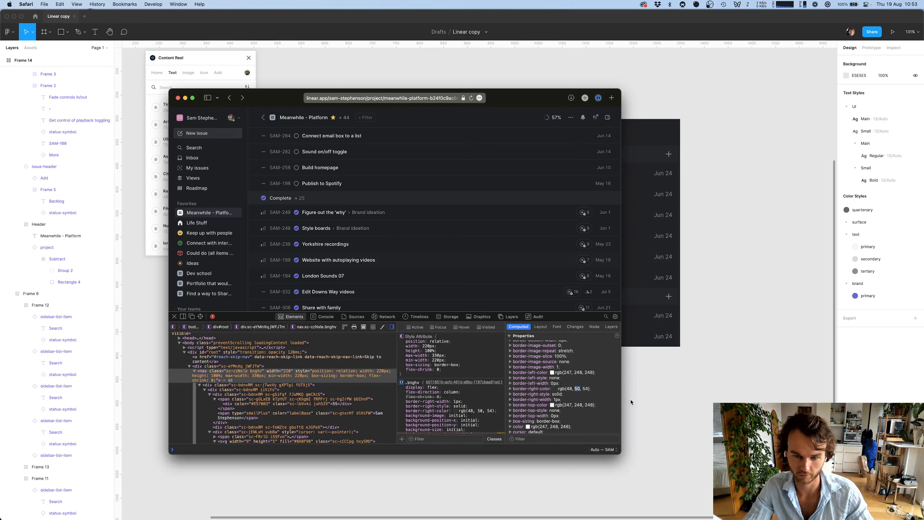
Switch to Figma and draw a vertical line about 248 px long along the sidebar's right edge, cutting it for placement elsewhere
{"action": "left_click", "coordinate": [643, 402]}
{"action": "scroll", "coordinate": [643, 402], "scroll_direction": "left", "scroll_amount": 2}
{"action": "left_click", "coordinate": [404, 213]}
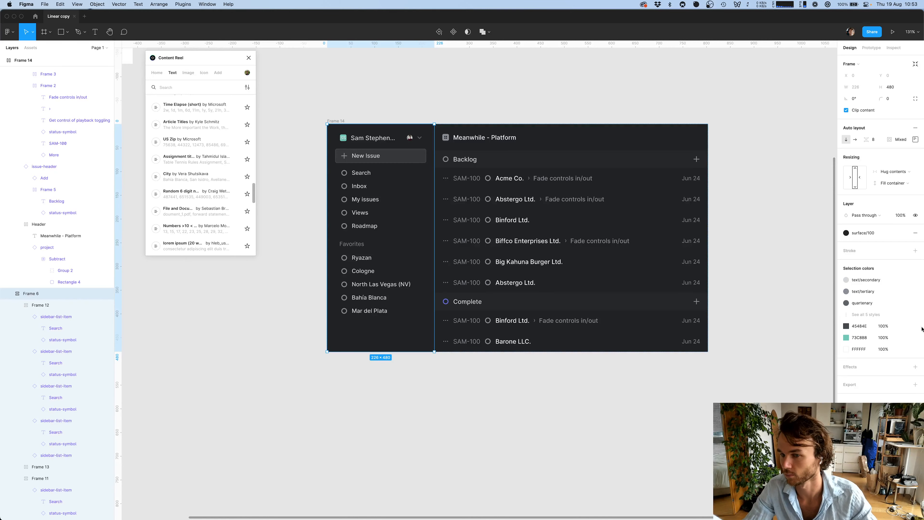
{"action": "scroll", "coordinate": [643, 455], "scroll_direction": "left", "scroll_amount": 3}
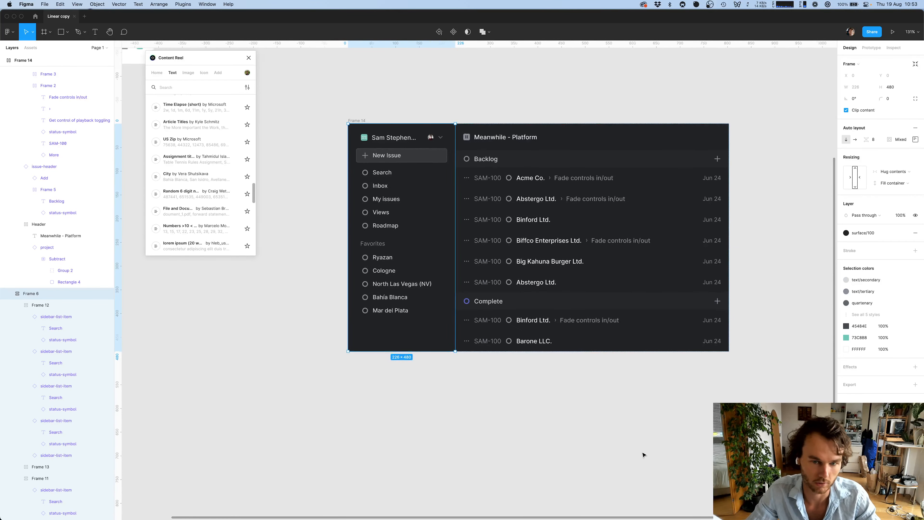
{"action": "scroll", "coordinate": [682, 437], "scroll_direction": "right", "scroll_amount": 3}
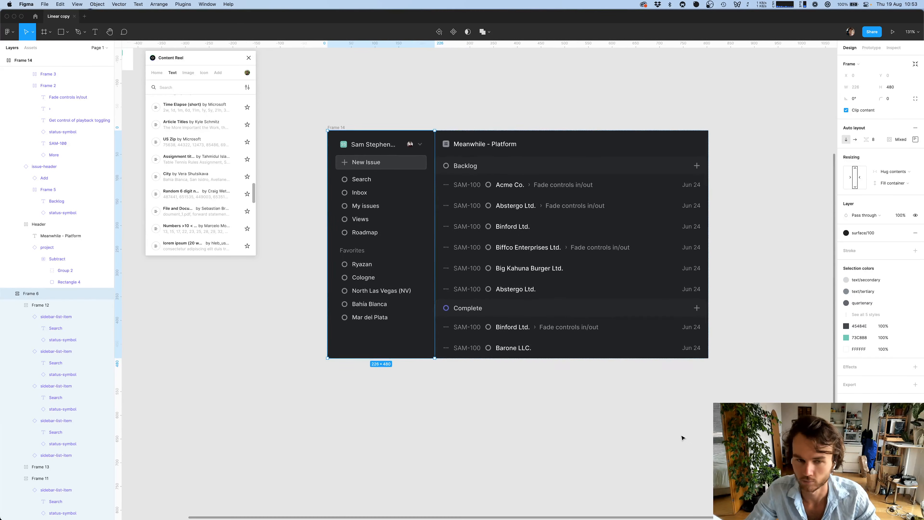
{"action": "key", "text": "h"}
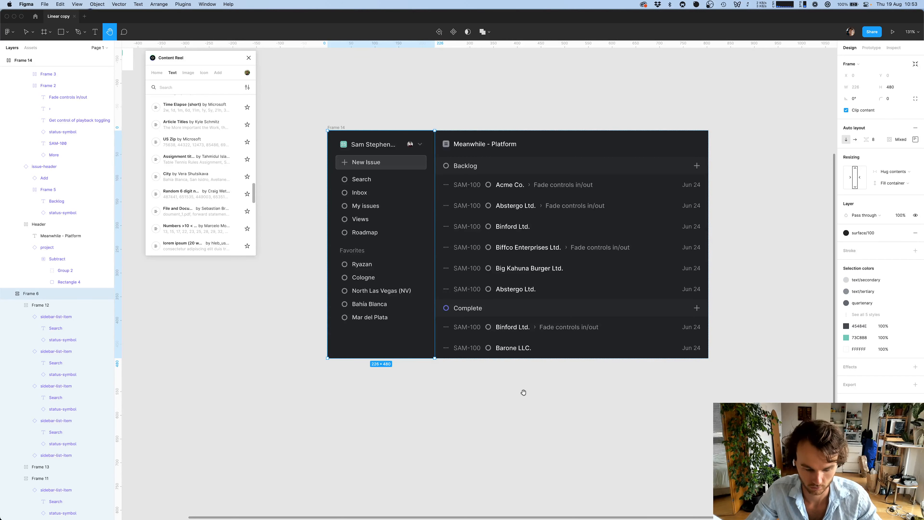
{"action": "key", "text": "v"}
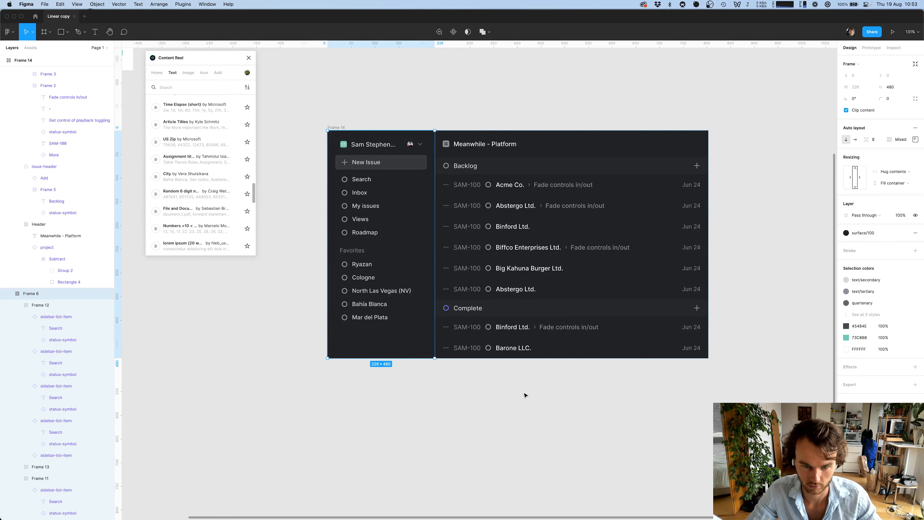
{"action": "key", "text": "l"}
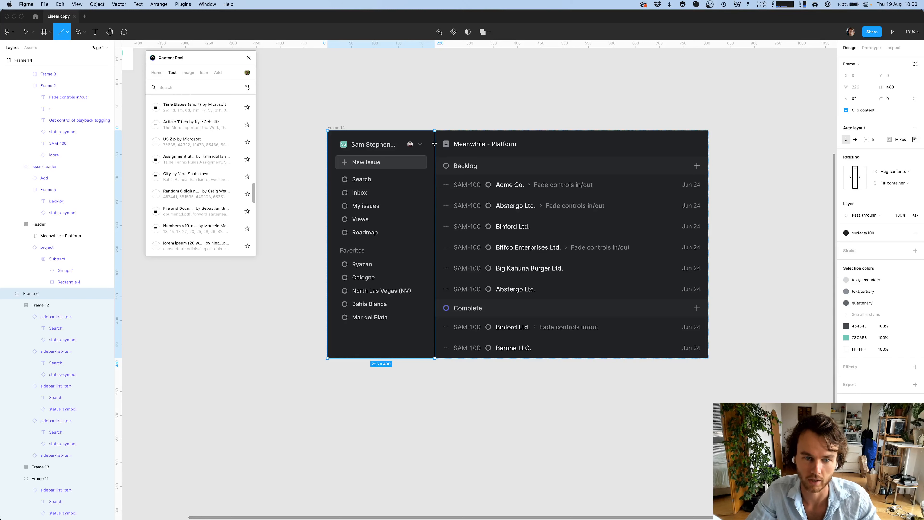
{"action": "left_click_drag", "start_coordinate": [435, 144], "coordinate": [434, 262]}
{"action": "key", "text": "super+z"}
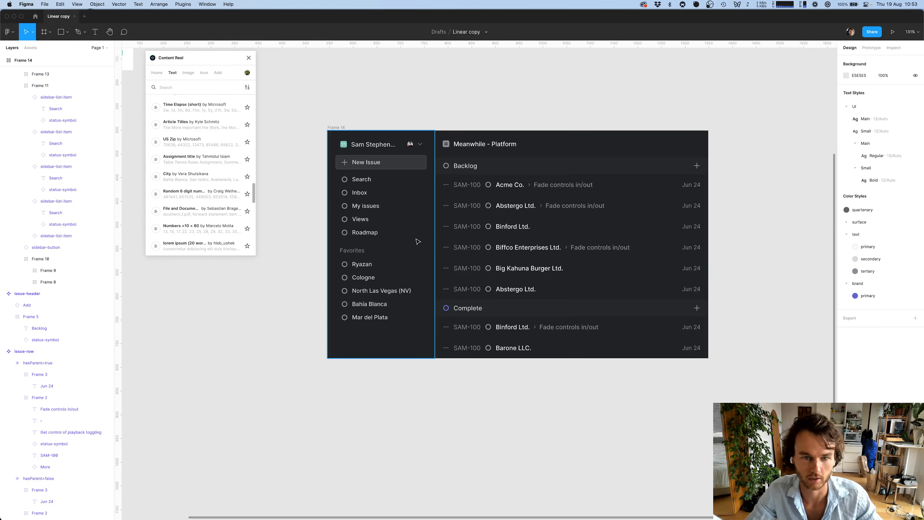
Paste the line into Frame 14 between the sidebar and the issue list, and set its vertical resizing to Fill container
{"action": "left_click", "coordinate": [338, 127]}
{"action": "key", "text": "super+v"}
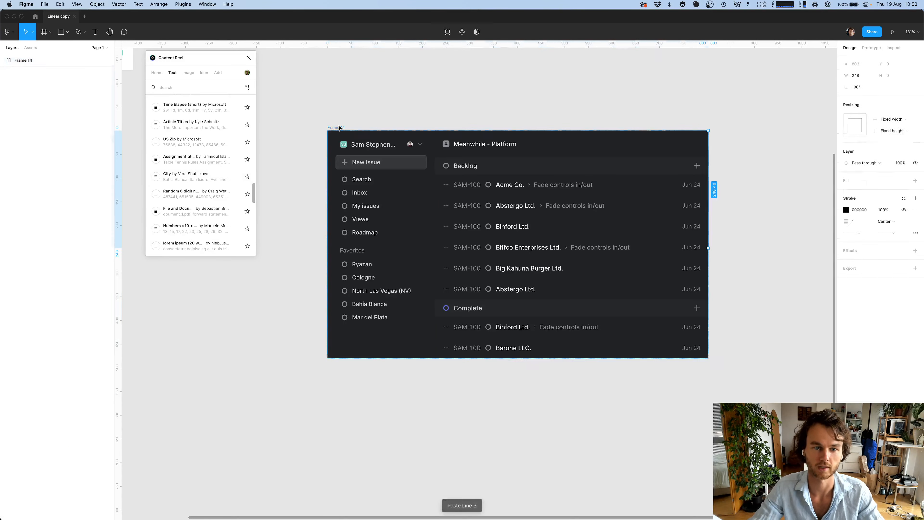
{"action": "key", "text": "Left"}
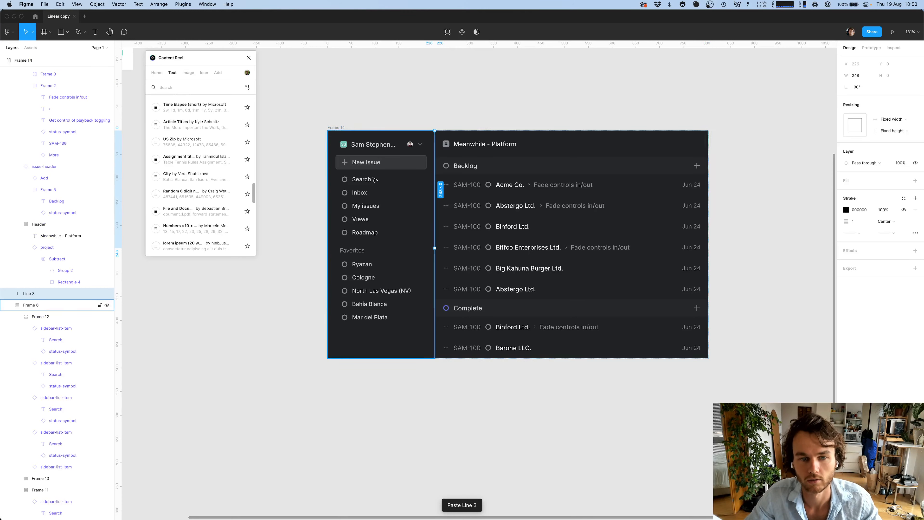
{"action": "left_click", "coordinate": [900, 131]}
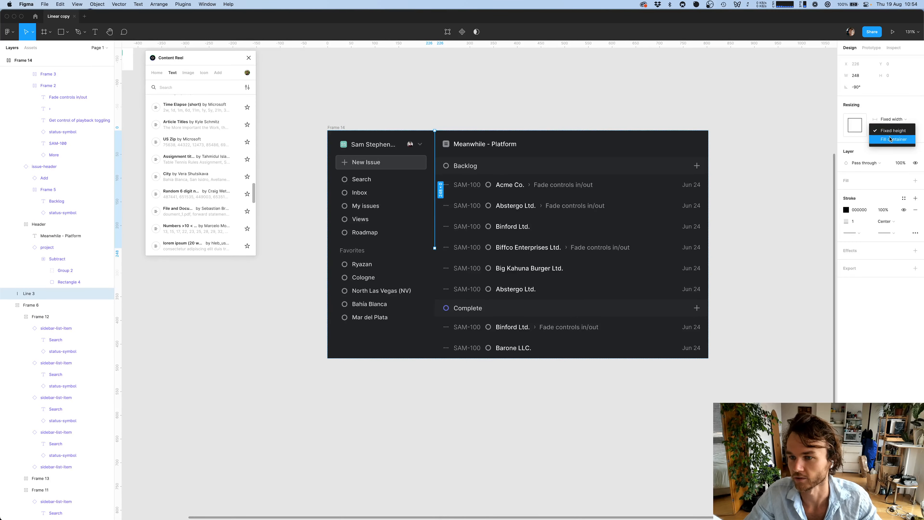
{"action": "left_click", "coordinate": [892, 140]}
Set the divider line's stroke color to RGB 48, 50, 54 to match Linear's sidebar border
{"action": "left_click", "coordinate": [847, 210]}
{"action": "key", "text": "super+Tab"}
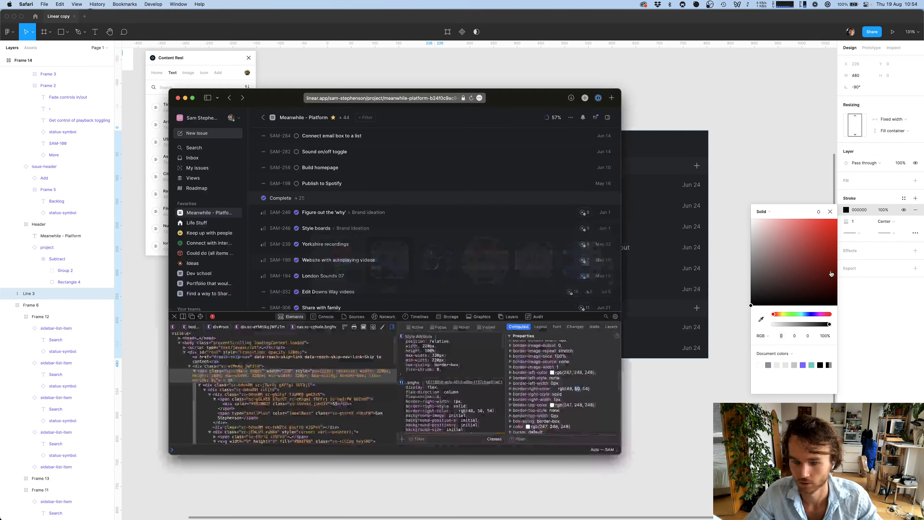
{"action": "key", "text": "super+Tab"}
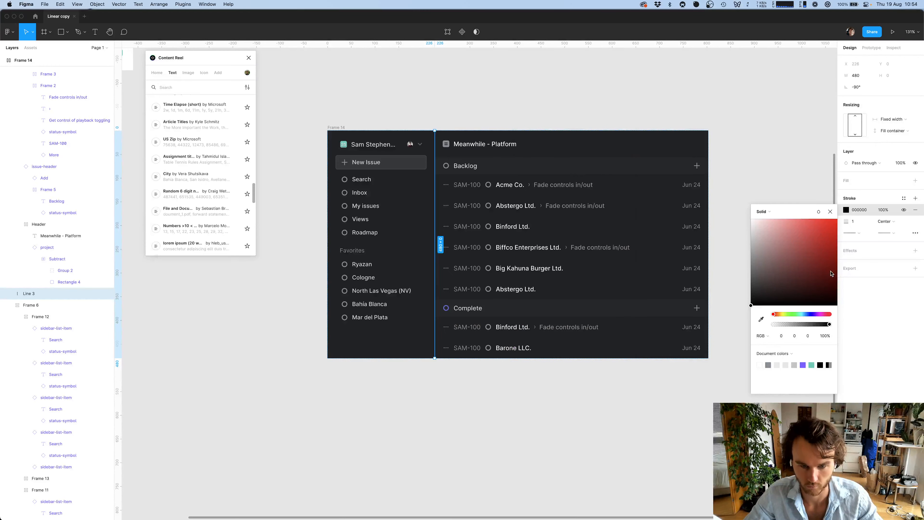
{"action": "left_click", "coordinate": [781, 335]}
{"action": "type", "text": "48"}
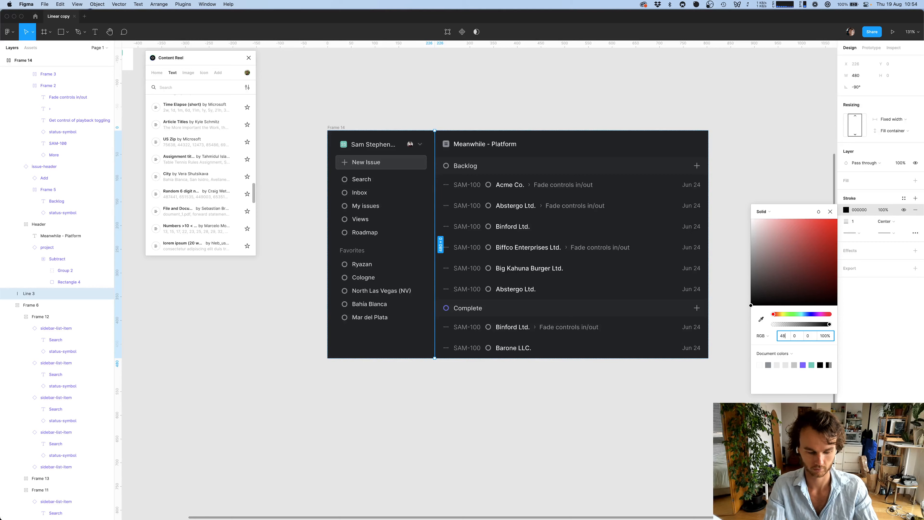
{"action": "key", "text": "Tab"}
{"action": "type", "text": "50"}
{"action": "key", "text": "super+Tab"}
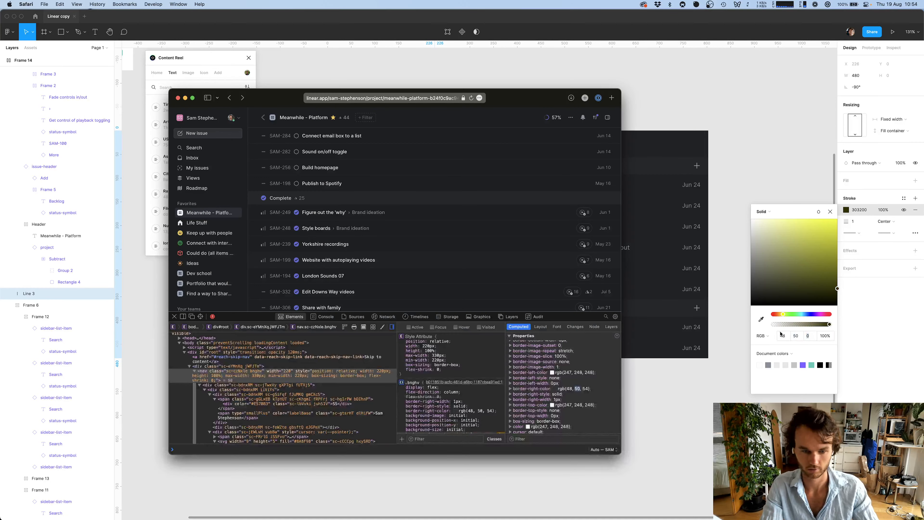
{"action": "key", "text": "super+Tab"}
{"action": "key", "text": "5"}
{"action": "key", "text": "4"}
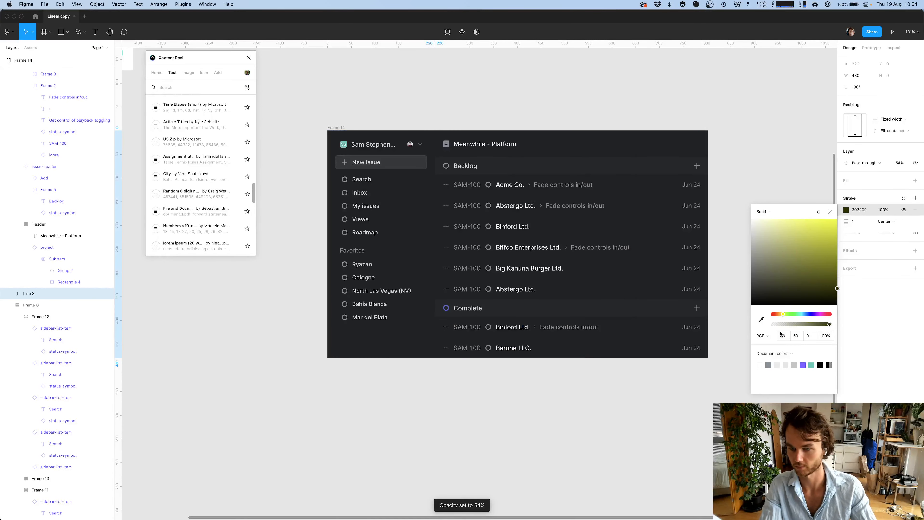
{"action": "left_click", "coordinate": [807, 339]}
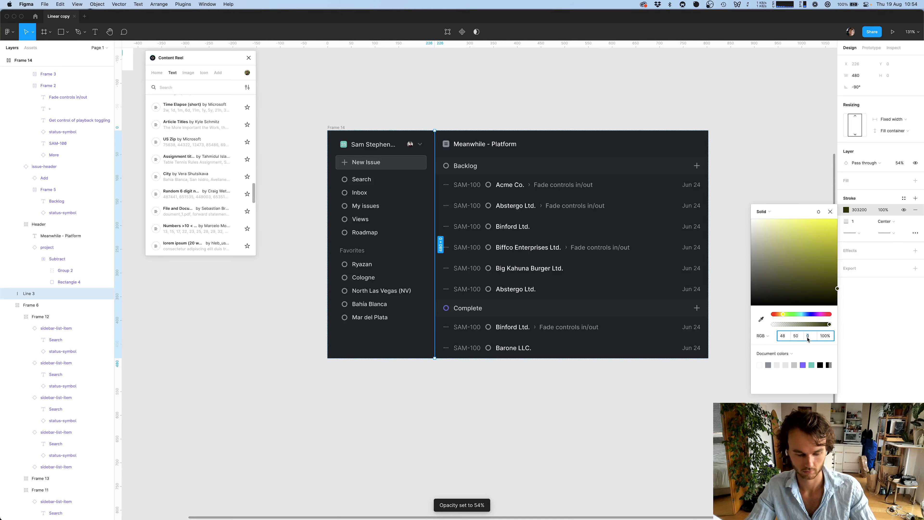
{"action": "type", "text": "54"}
{"action": "key", "text": "Return"}
Set the divider line's layer opacity to 100%
{"action": "left_click", "coordinate": [902, 163]}
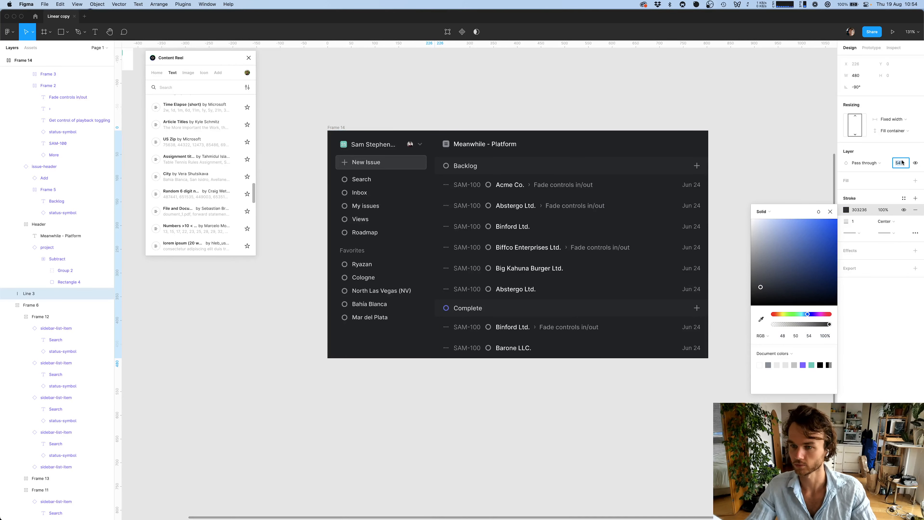
{"action": "type", "text": "100"}
{"action": "key", "text": "Return"}
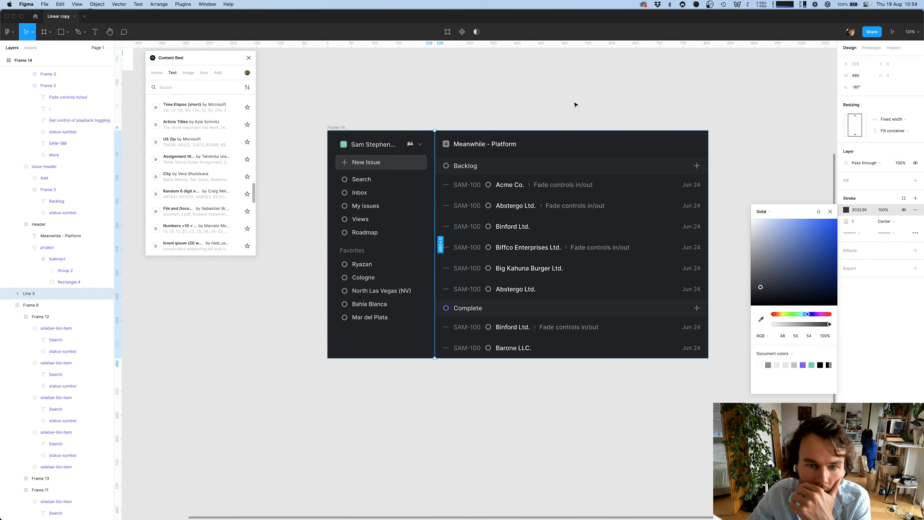
{"action": "left_click", "coordinate": [574, 105]}
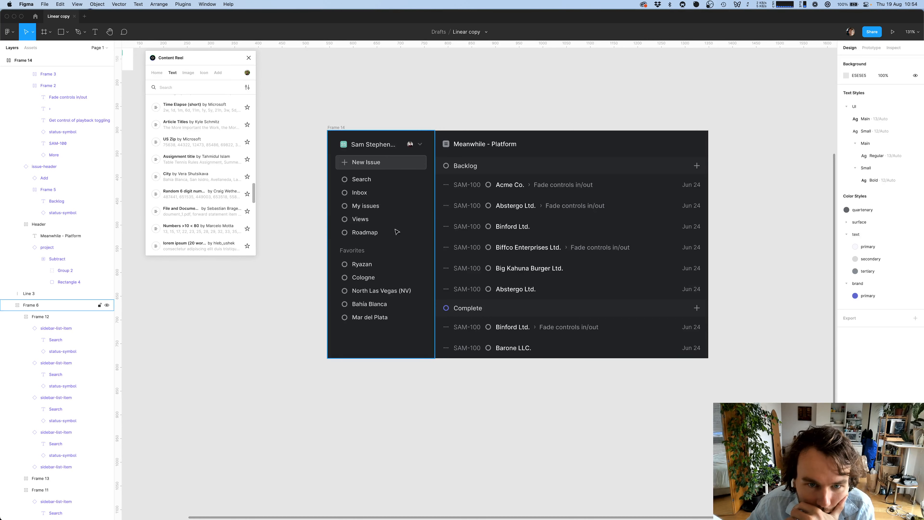
{"action": "left_click", "coordinate": [52, 296]}
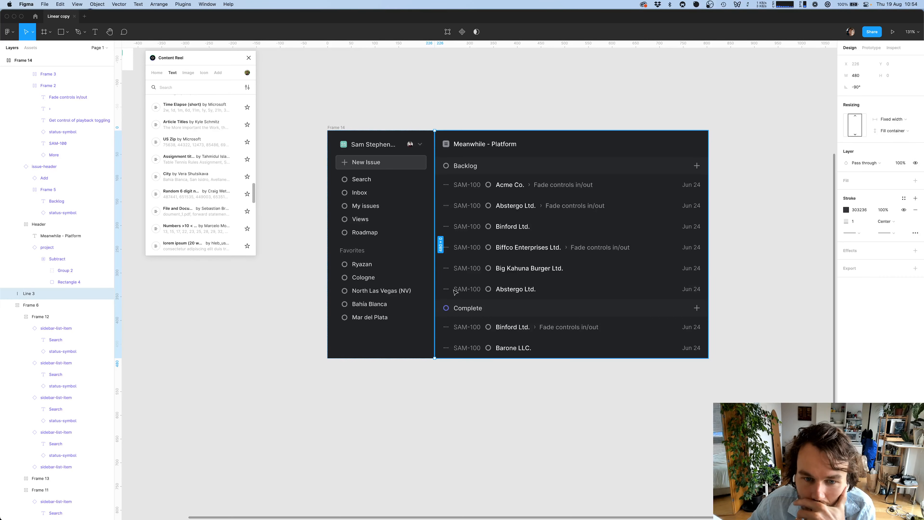
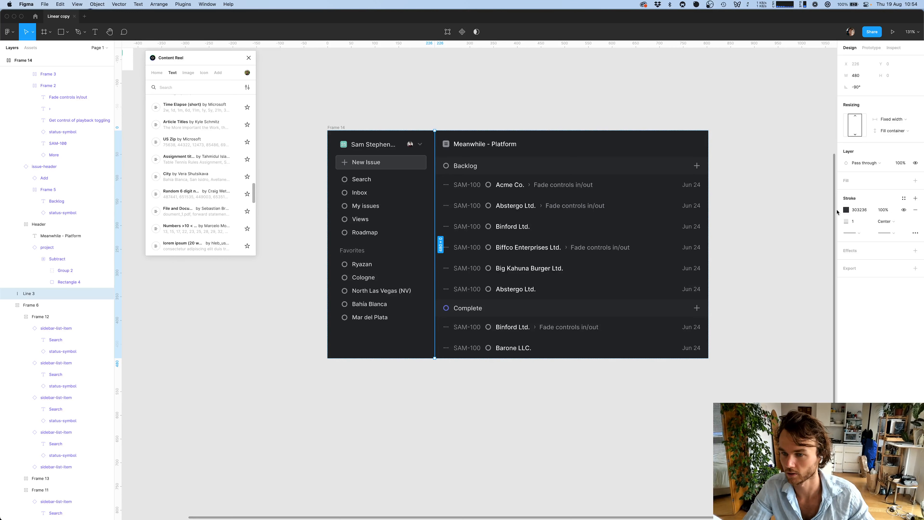
Draw a rectangle about 19 by 56 px, move it between the sidebar and issue list in Frame 14, and delete the old line
{"action": "key", "text": "r"}
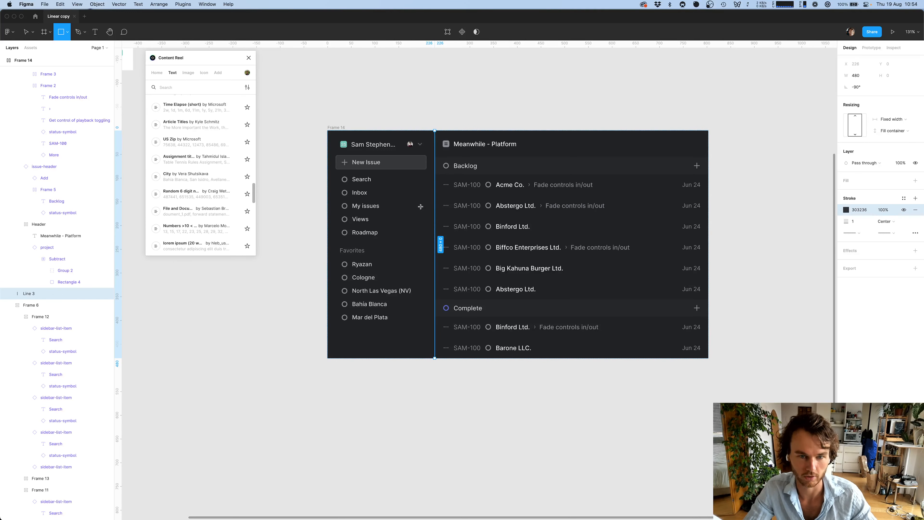
{"action": "left_click_drag", "start_coordinate": [432, 198], "coordinate": [442, 226]}
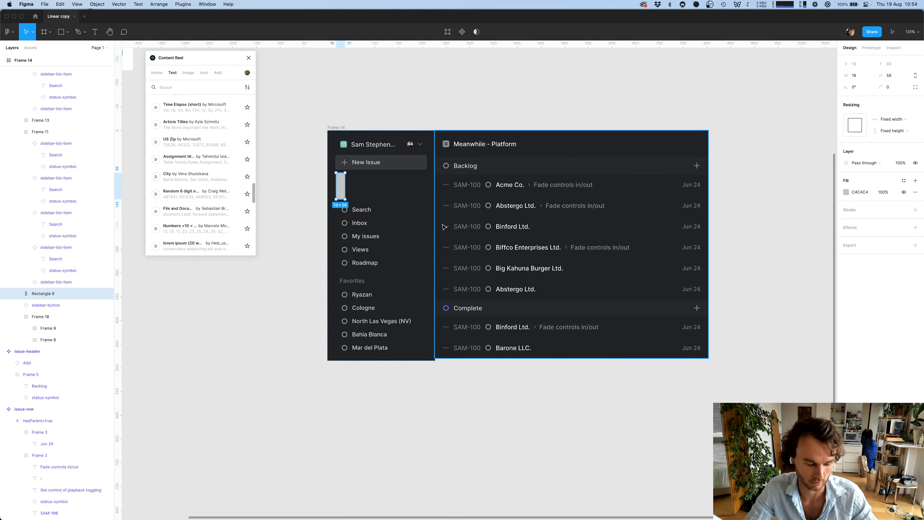
{"action": "key", "text": "Delete"}
{"action": "left_click", "coordinate": [391, 147]}
{"action": "key", "text": "super+v"}
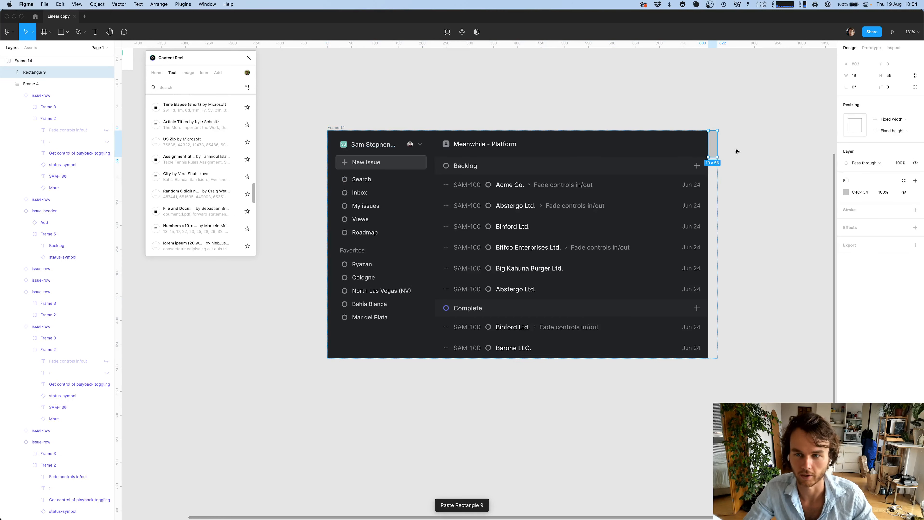
{"action": "key", "text": "Left"}
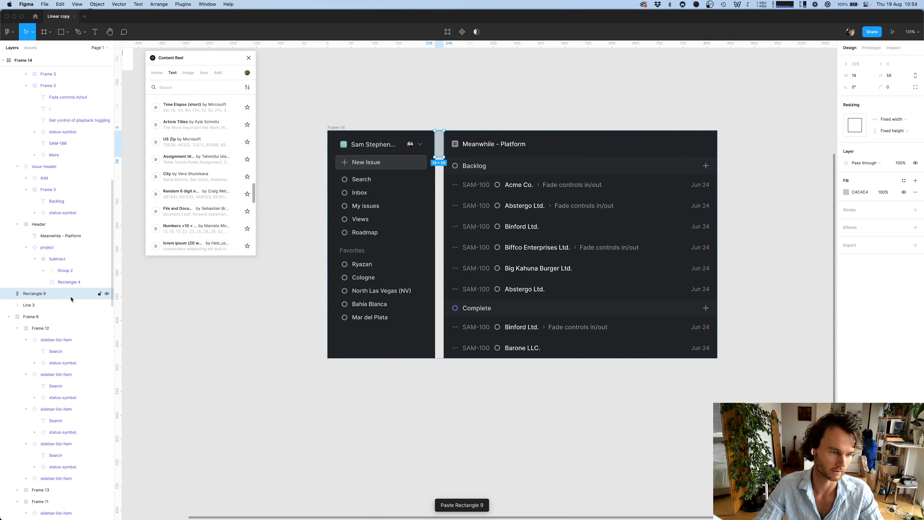
{"action": "left_click", "coordinate": [65, 305]}
{"action": "key", "text": "Delete"}
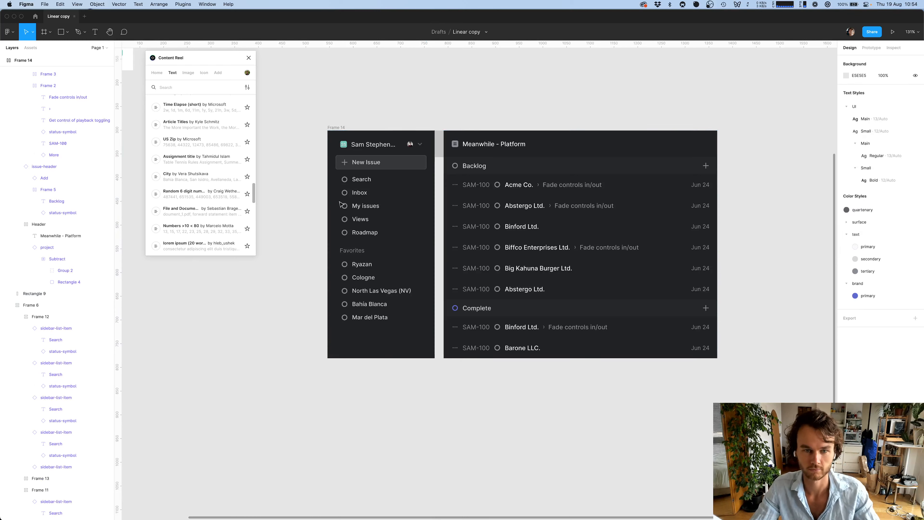
Set the new rectangle's vertical resizing to Fill container and its width to 1
{"action": "left_click", "coordinate": [43, 293]}
{"action": "left_click", "coordinate": [910, 132]}
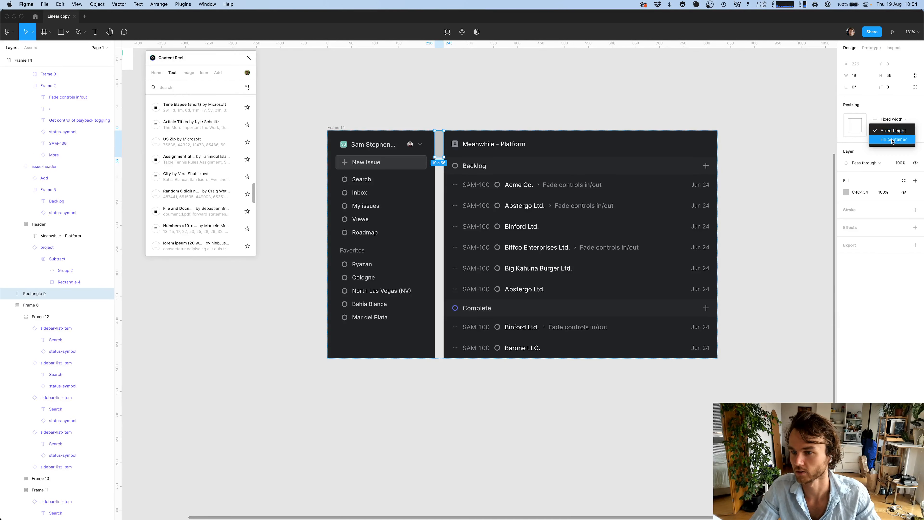
{"action": "left_click", "coordinate": [893, 141]}
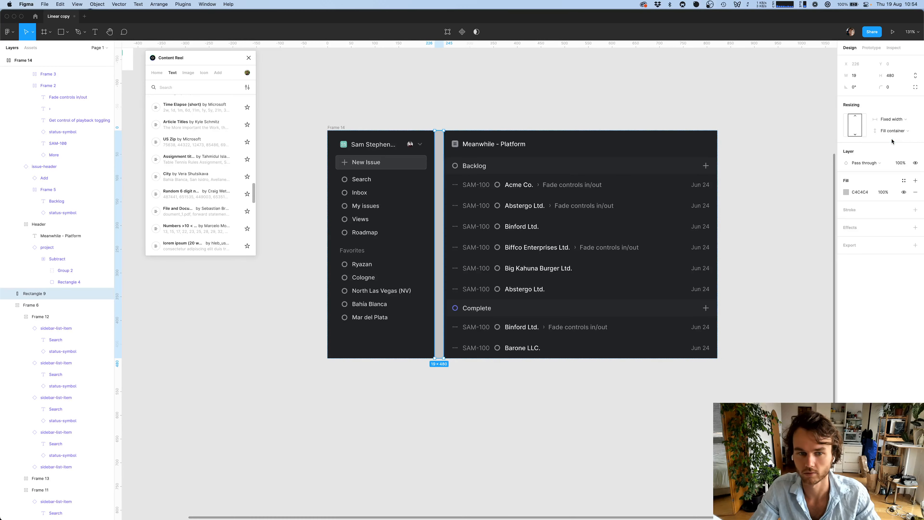
{"action": "left_click", "coordinate": [866, 74]}
{"action": "type", "text": "1"}
{"action": "key", "text": "Return"}
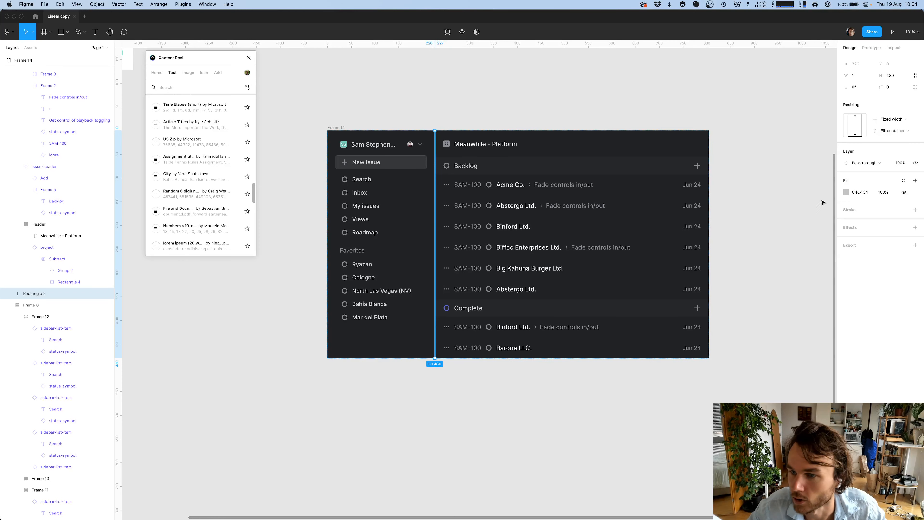
Try to reuse the copied border color for the rectangle, looking through the clipboard history for it
{"action": "key", "text": "super+v"}
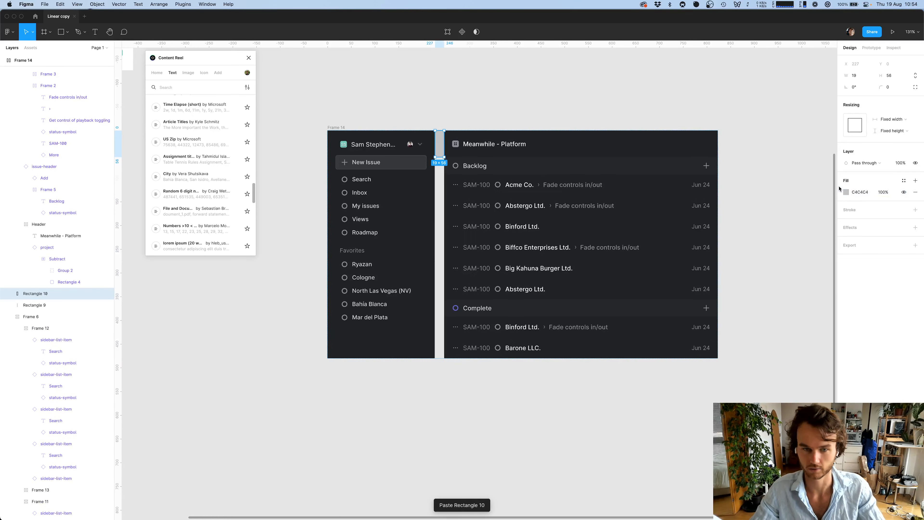
{"action": "key", "text": "super+z"}
{"action": "key", "text": "alt+space"}
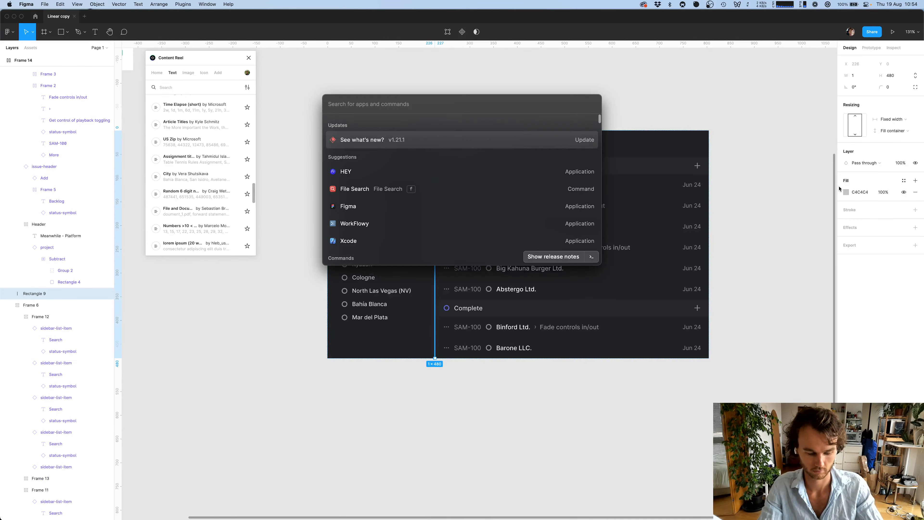
{"action": "type", "text": "clip"}
{"action": "key", "text": "Return"}
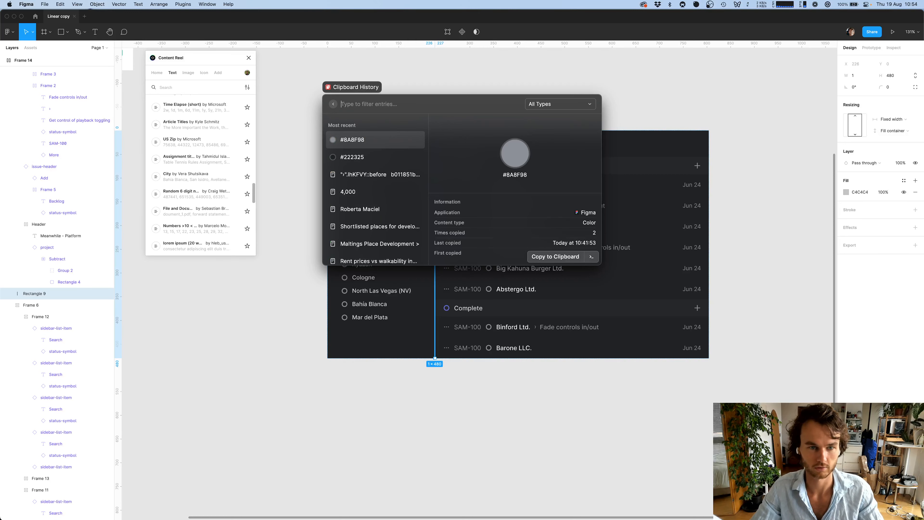
{"action": "key", "text": "Down"}
{"action": "key", "text": "Down"}
{"action": "key", "text": "Up"}
{"action": "key", "text": "Up"}
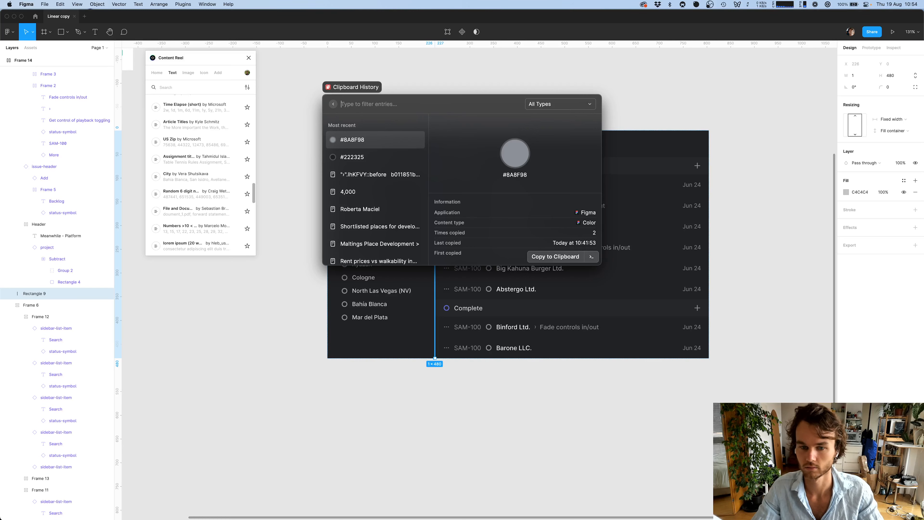
{"action": "key", "text": "Escape"}
{"action": "key", "text": "Escape"}
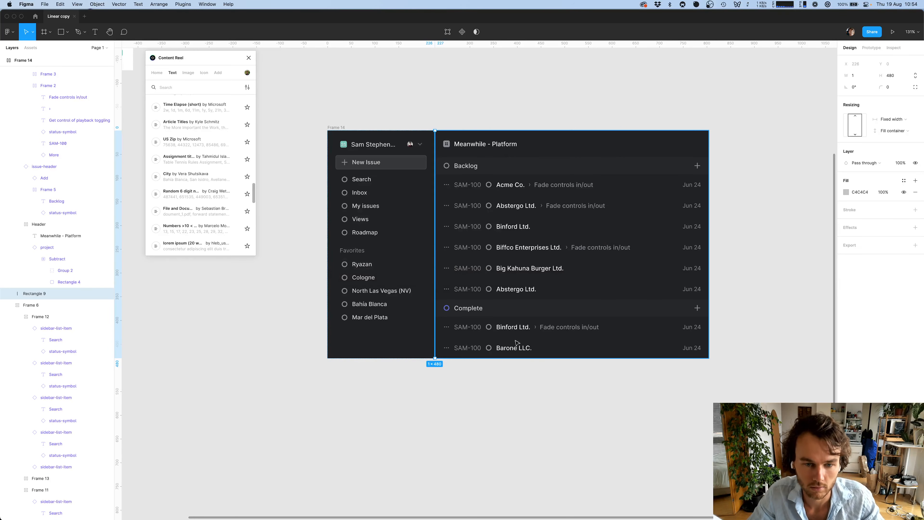
Set the thin rectangle's fill color to RGB 48, 50, 54
{"action": "left_click", "coordinate": [846, 192]}
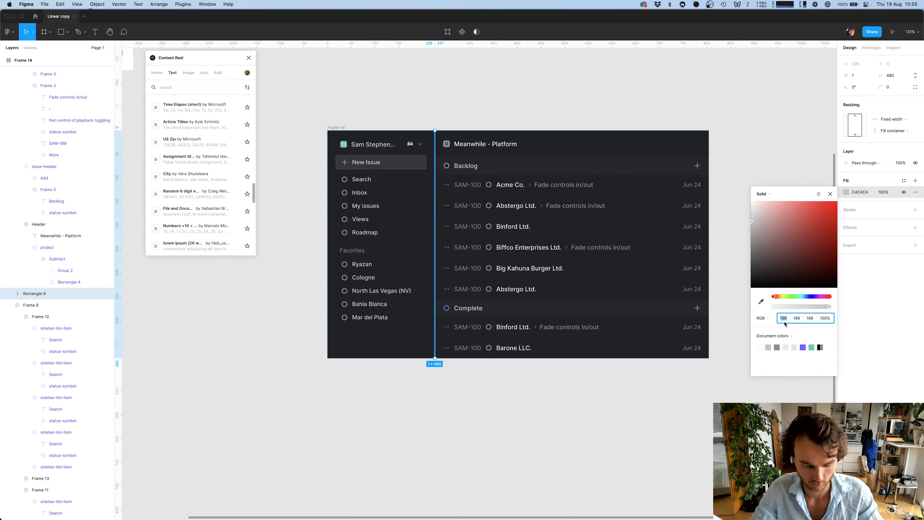
{"action": "key", "text": "Tab"}
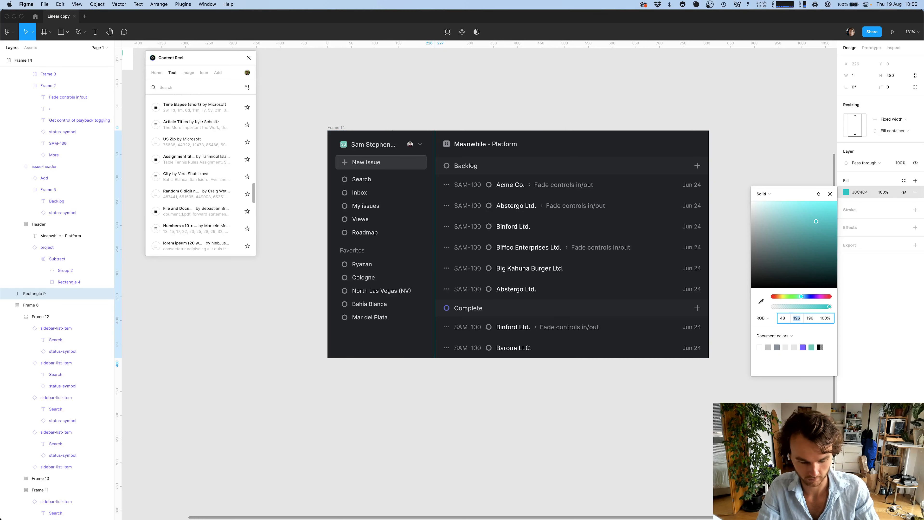
{"action": "key", "text": "Tab"}
{"action": "key", "text": "Return"}
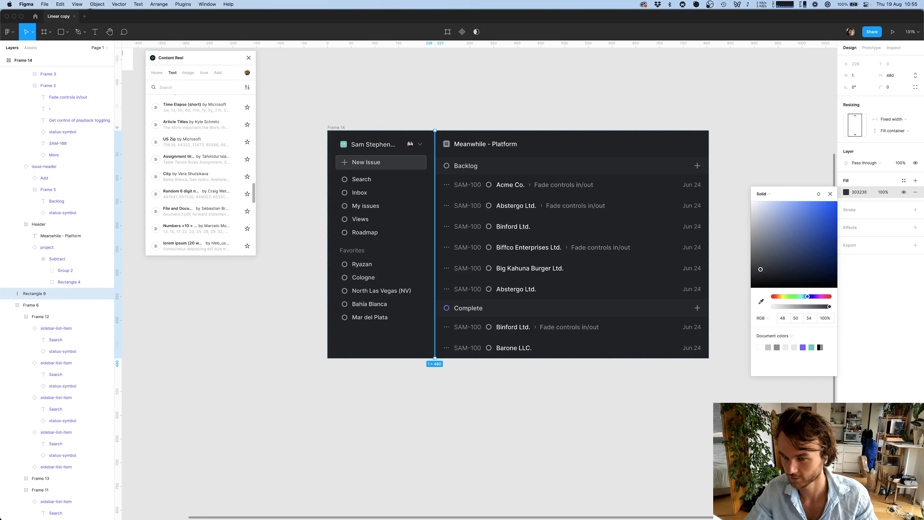
{"action": "left_click", "coordinate": [747, 155]}
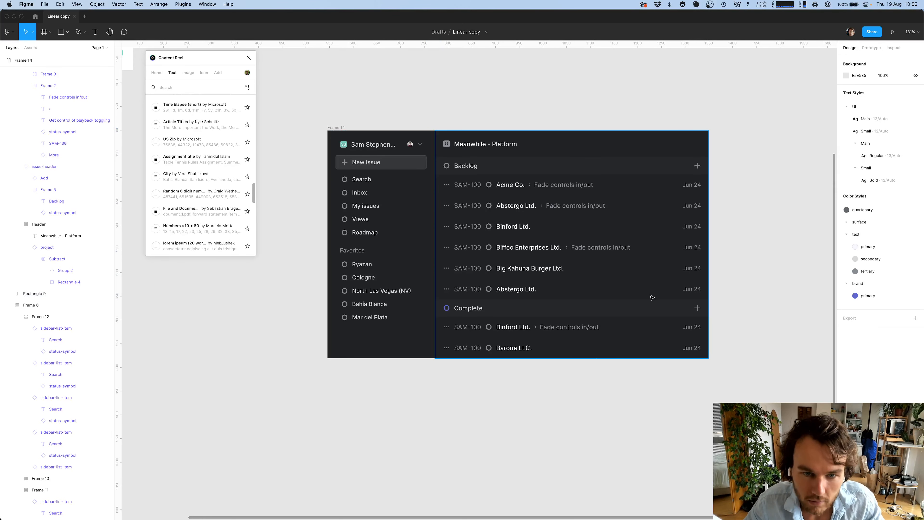
Rename the thin rectangle's layer to Divider
{"action": "mouse_move", "coordinate": [492, 495]}
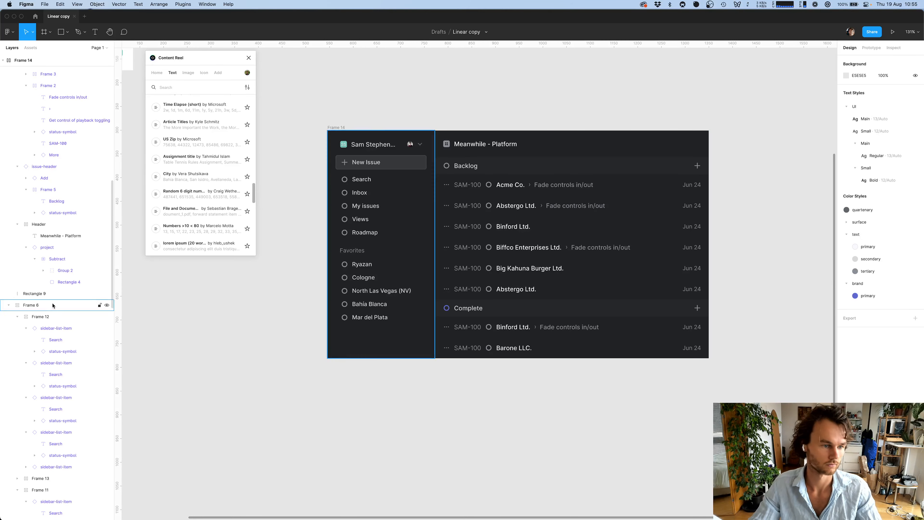
{"action": "left_click", "coordinate": [66, 294]}
{"action": "double_click", "coordinate": [67, 297]}
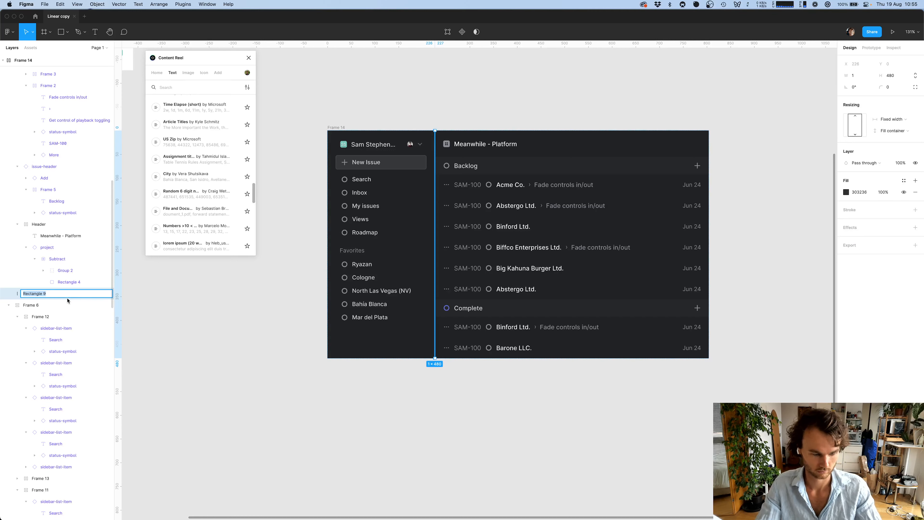
{"action": "type", "text": "Dividr"}
{"action": "key", "text": "Return"}
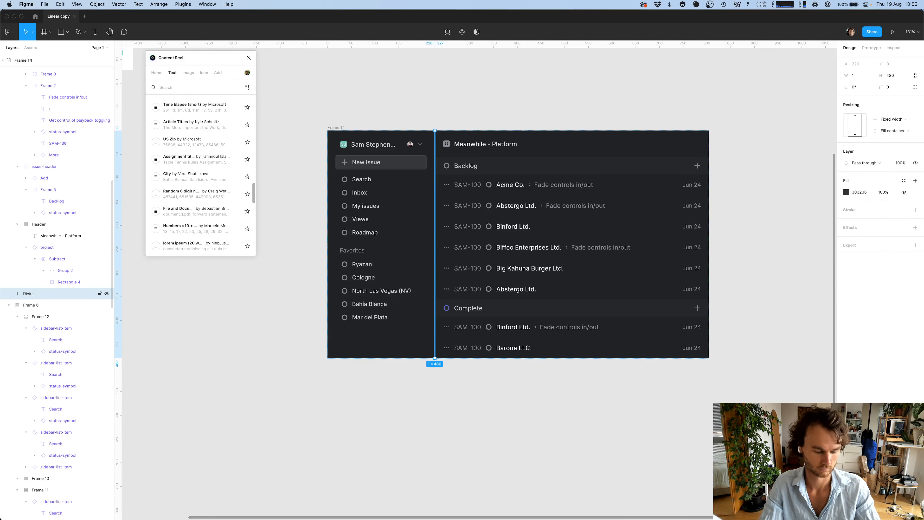
{"action": "key", "text": "super+r"}
{"action": "type", "text": "Divider"}
{"action": "key", "text": "Return"}
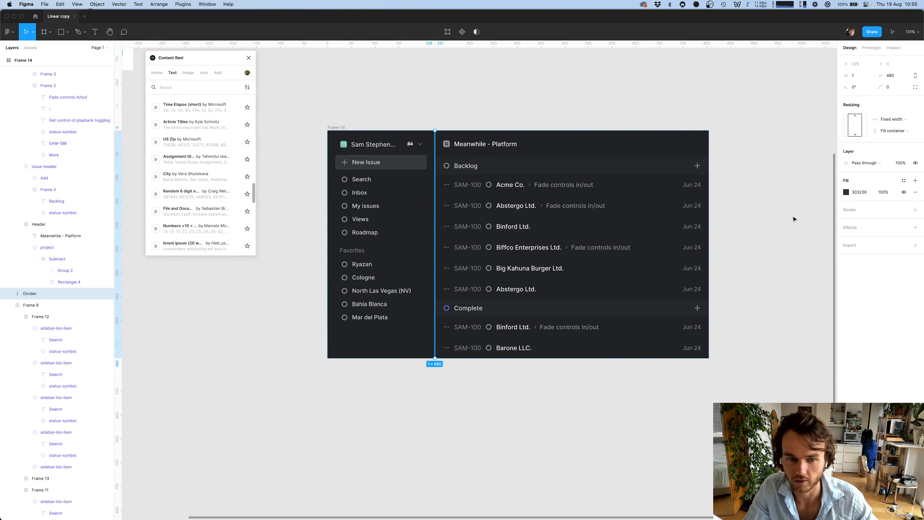
Examine the color values of the surface 300 and surface 200 color styles
{"action": "left_click", "coordinate": [778, 218]}
{"action": "scroll", "coordinate": [779, 217], "scroll_direction": "right", "scroll_amount": 3}
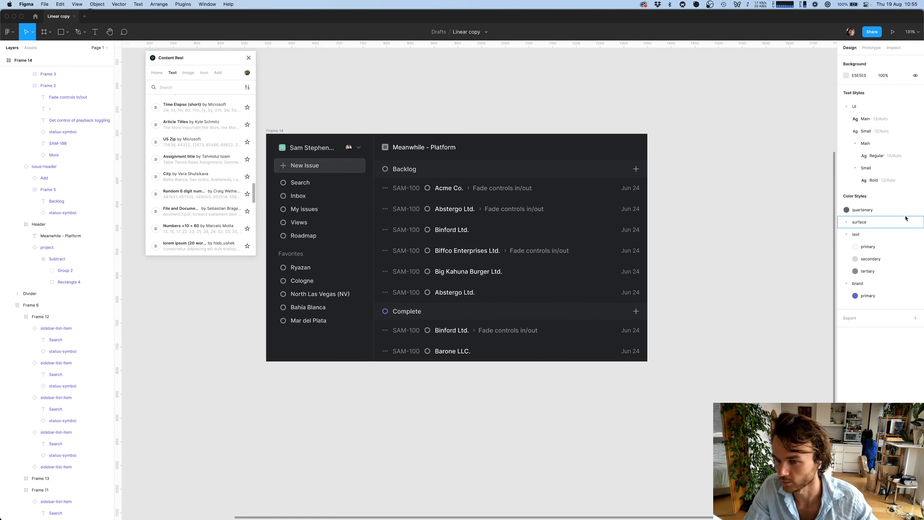
{"action": "left_click", "coordinate": [846, 223]}
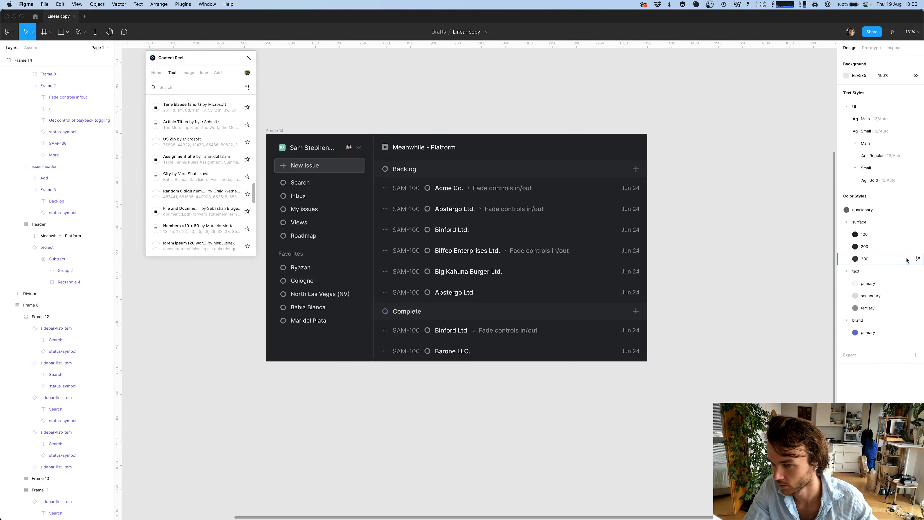
{"action": "left_click", "coordinate": [917, 259]}
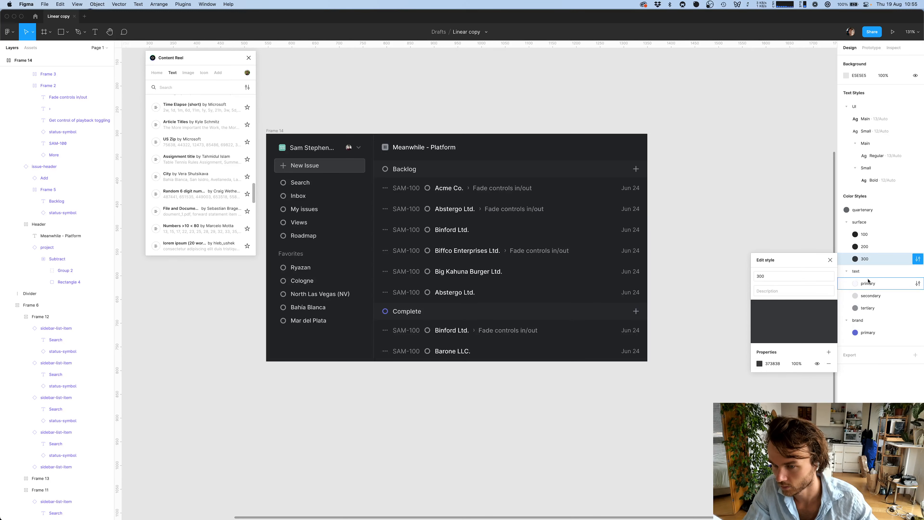
{"action": "left_click", "coordinate": [918, 247]}
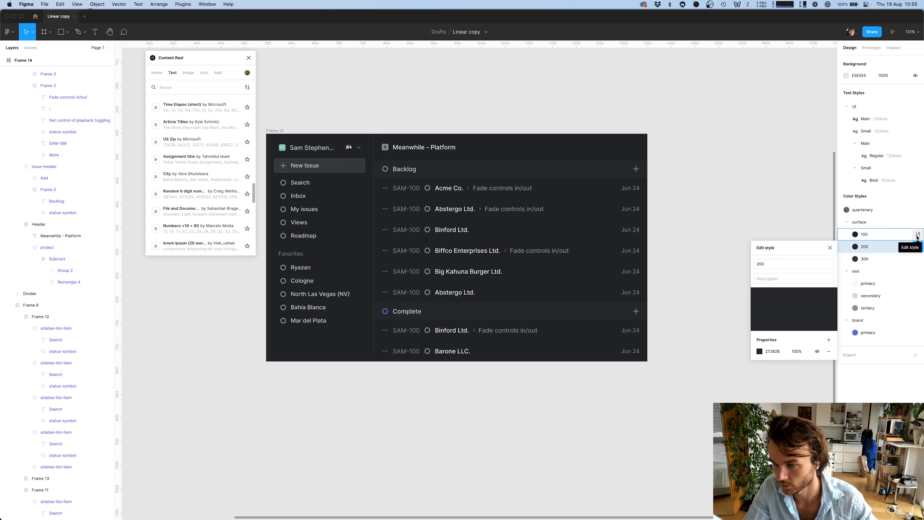
{"action": "left_click", "coordinate": [724, 180]}
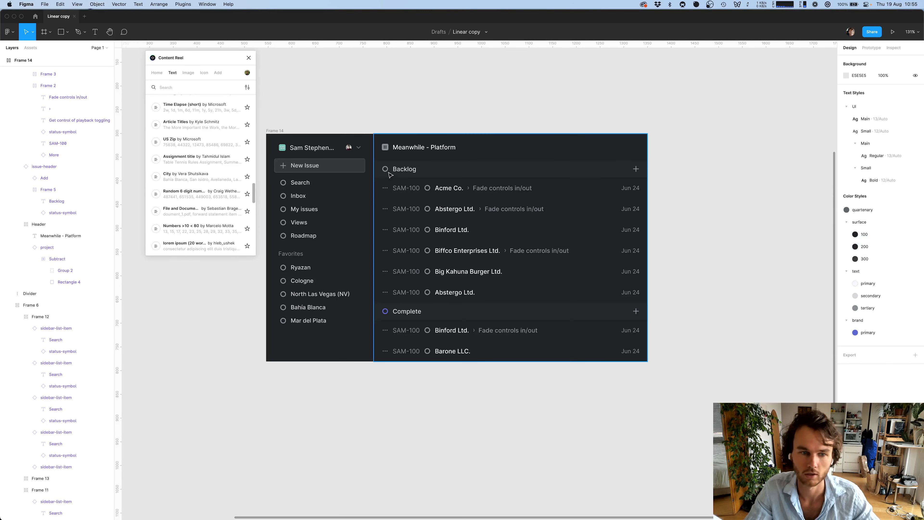
Create a color style named divider/primary from the Divider layer's fill
{"action": "left_click", "coordinate": [64, 285]}
{"action": "left_click", "coordinate": [64, 293]}
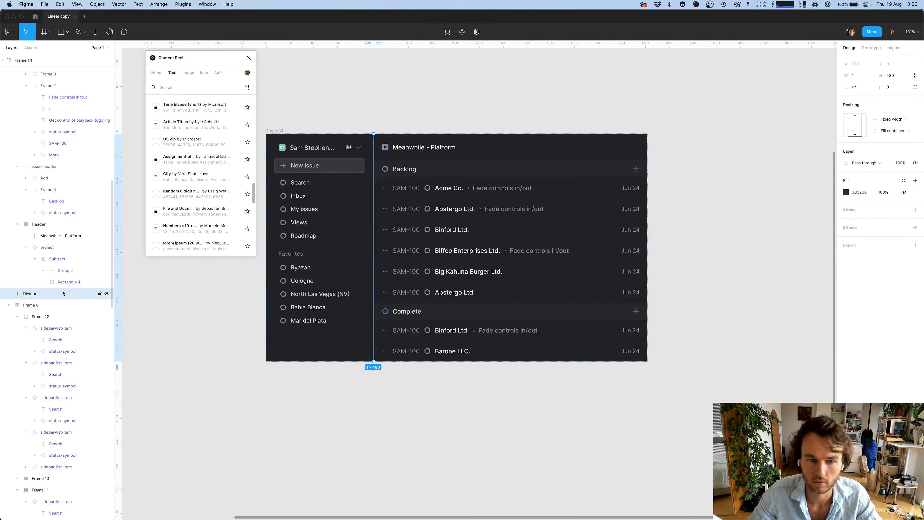
{"action": "left_click", "coordinate": [904, 180]}
{"action": "left_click", "coordinate": [914, 196]}
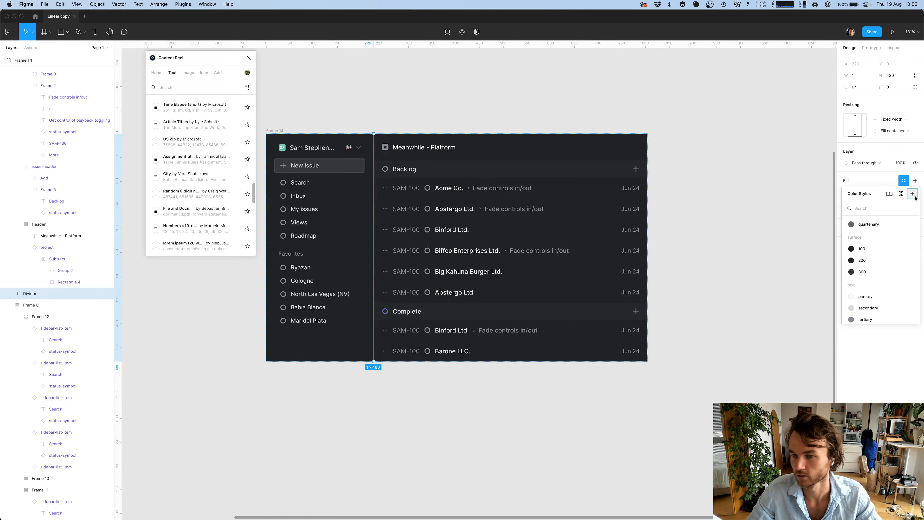
{"action": "type", "text": "divider/primary"}
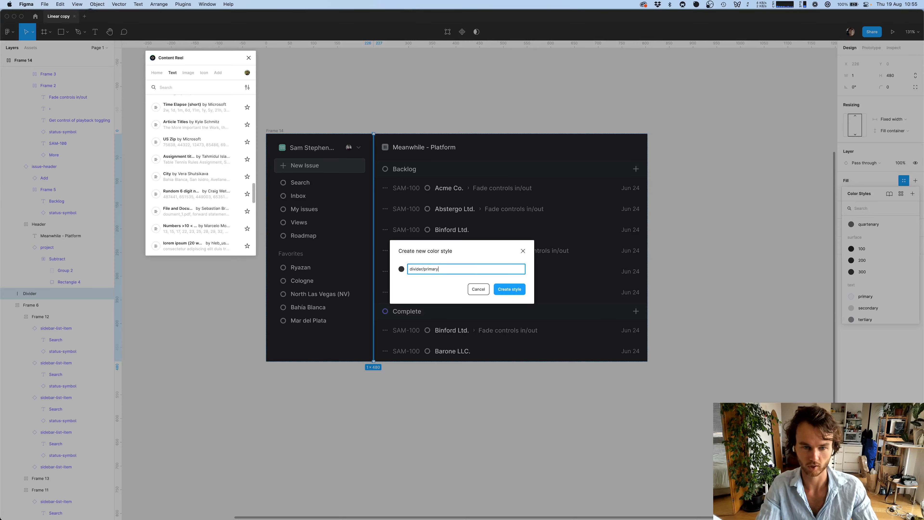
{"action": "key", "text": "Return"}
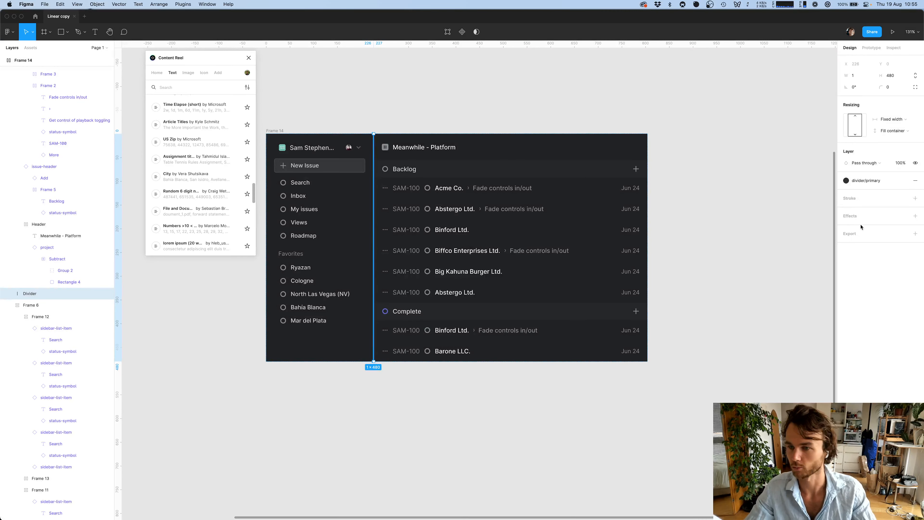
Paste a copy of the Divider into the issue list frame and set its height to 1
{"action": "left_click", "coordinate": [778, 232]}
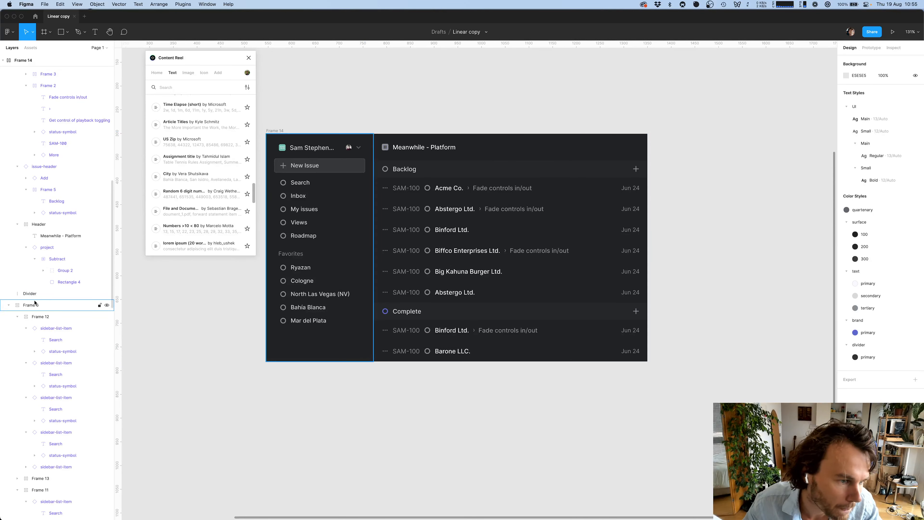
{"action": "left_click", "coordinate": [457, 154]}
{"action": "double_click", "coordinate": [457, 155]}
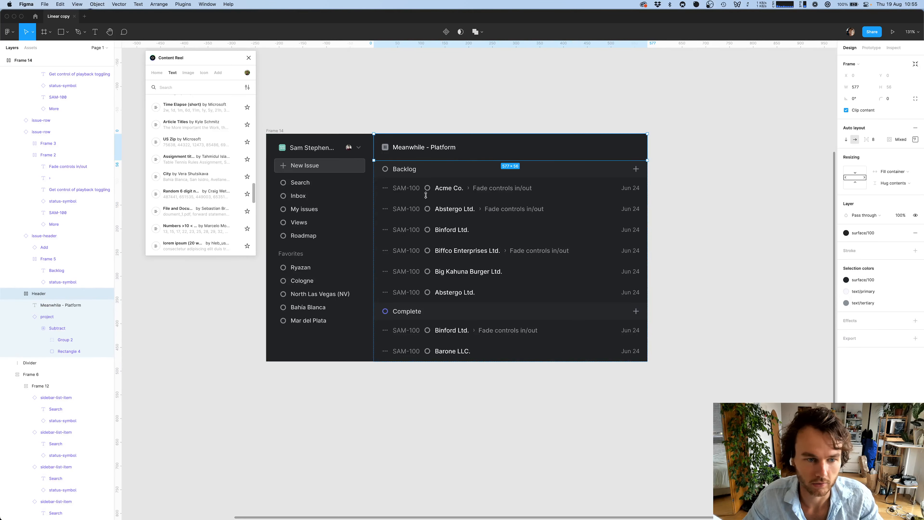
{"action": "left_click", "coordinate": [426, 210]}
{"action": "key", "text": "super+v"}
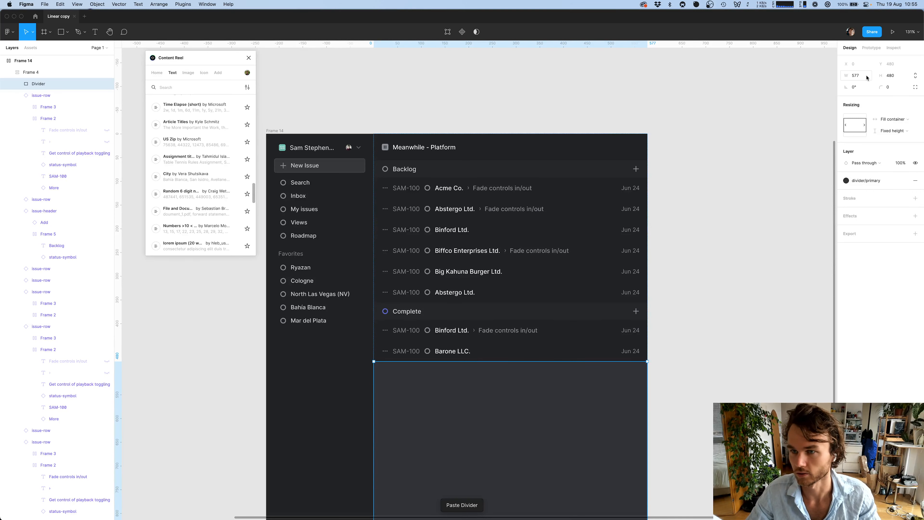
{"action": "left_click", "coordinate": [899, 76]}
{"action": "type", "text": "1"}
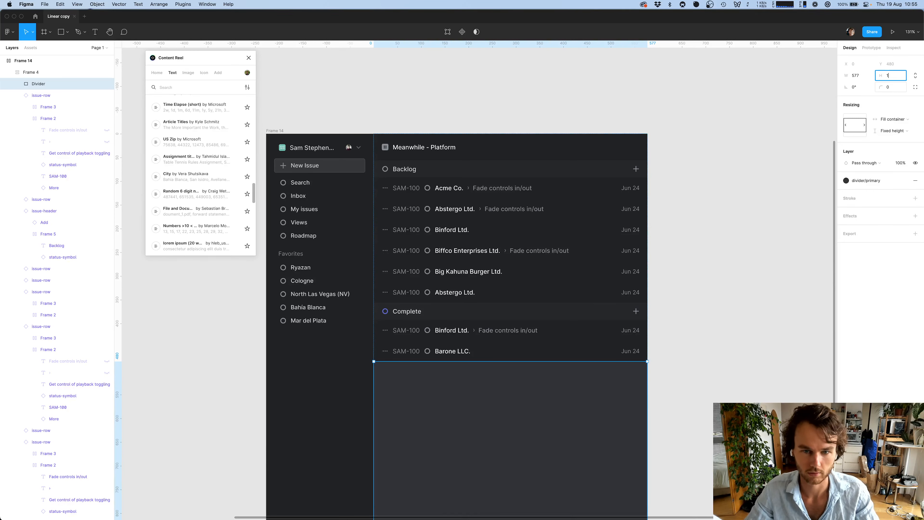
{"action": "key", "text": "Return"}
Move the horizontal Divider up the issue list so it sits directly below the Meanwhile - Platform header
{"action": "key", "text": "Up"}
{"action": "key", "text": "Up"}
{"action": "key", "text": "Up"}
{"action": "key", "text": "Up"}
{"action": "key", "text": "Up"}
{"action": "key", "text": "Up"}
{"action": "key", "text": "Up"}
{"action": "key", "text": "Up"}
{"action": "key", "text": "Up"}
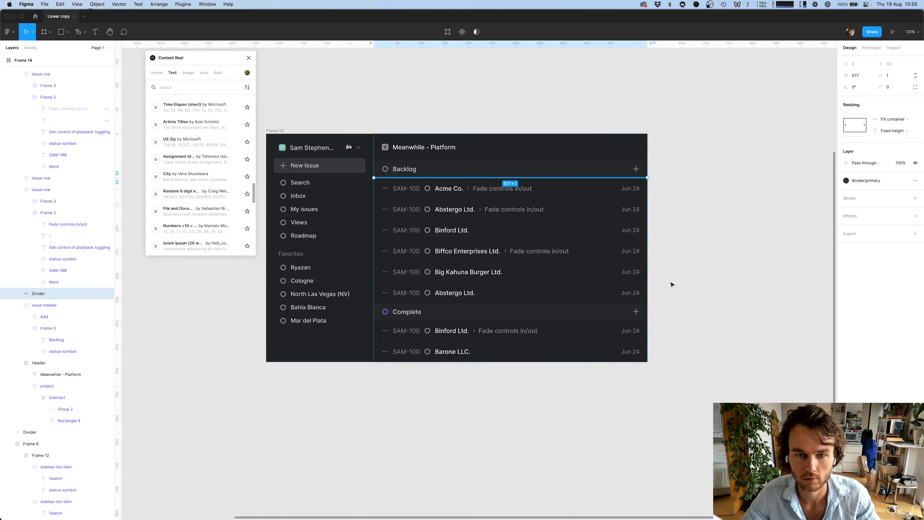
{"action": "key", "text": "Up"}
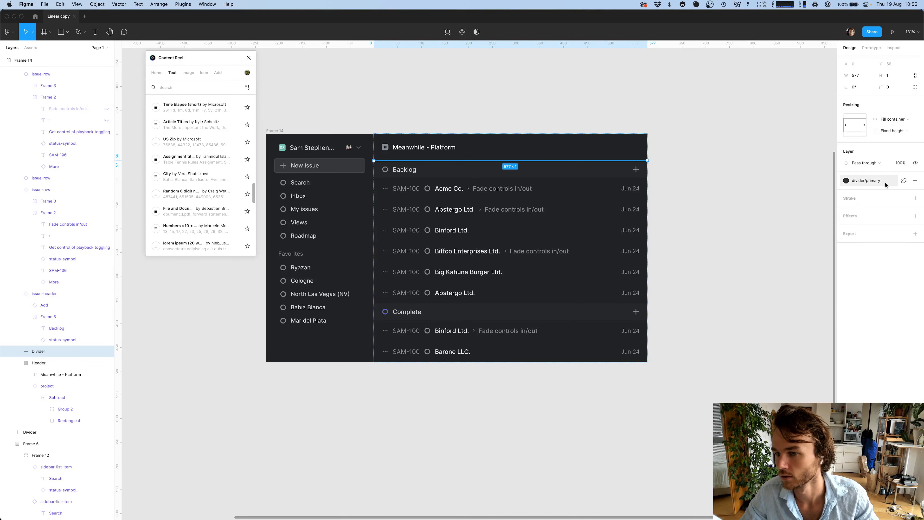
{"action": "left_click", "coordinate": [732, 127]}
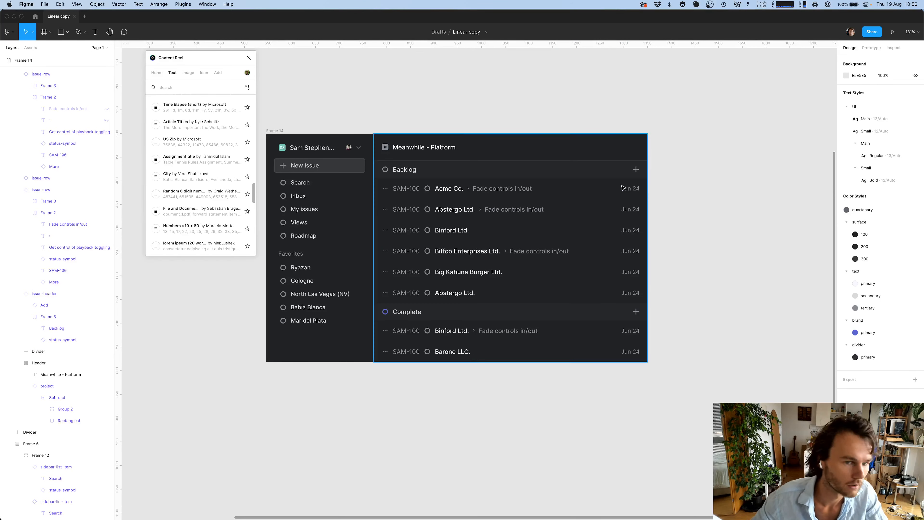
Switch to Safari and inspect the bottom border width and color of an issue row in the live Linear page, then return to Figma
{"action": "key", "text": "super+Tab"}
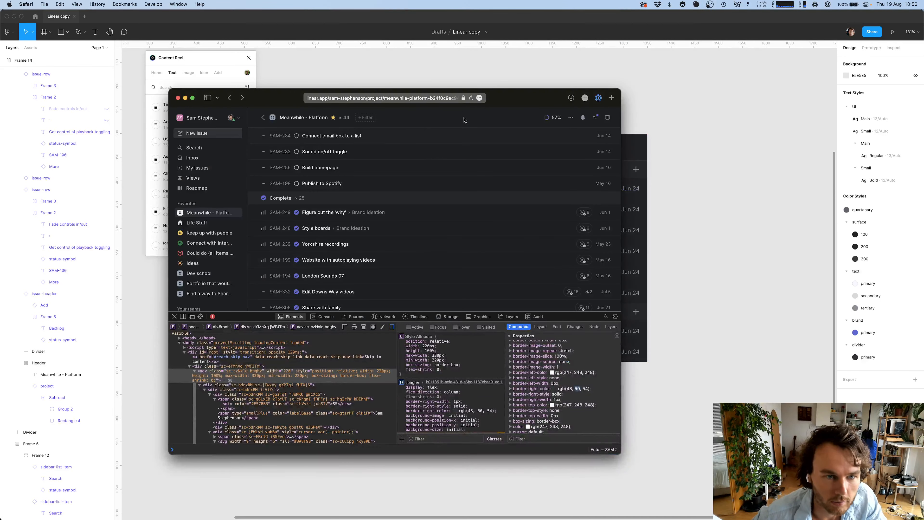
{"action": "key", "text": "super+shift+c"}
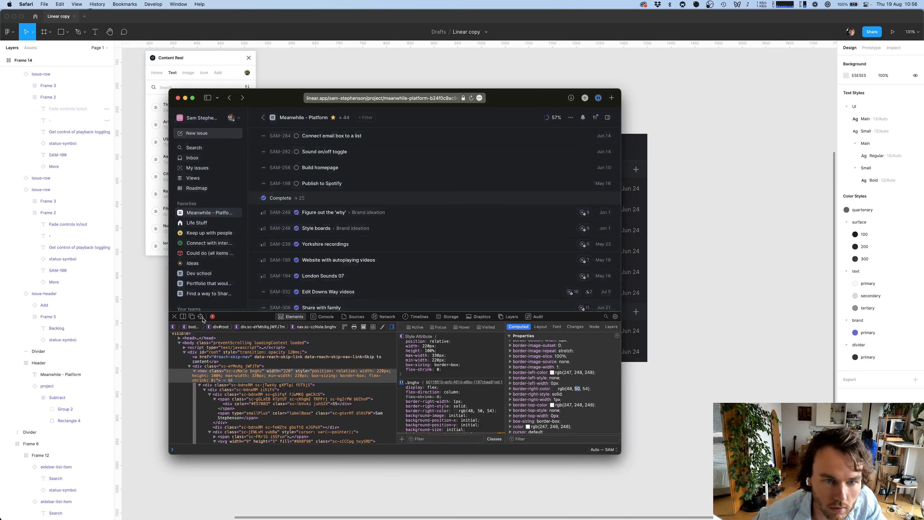
{"action": "left_click", "coordinate": [423, 179]}
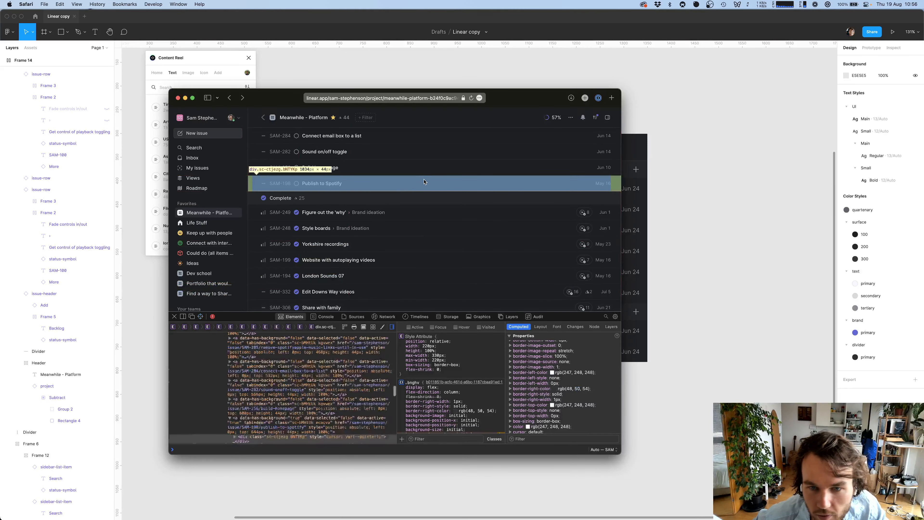
{"action": "scroll", "coordinate": [565, 403], "scroll_direction": "down", "scroll_amount": 2}
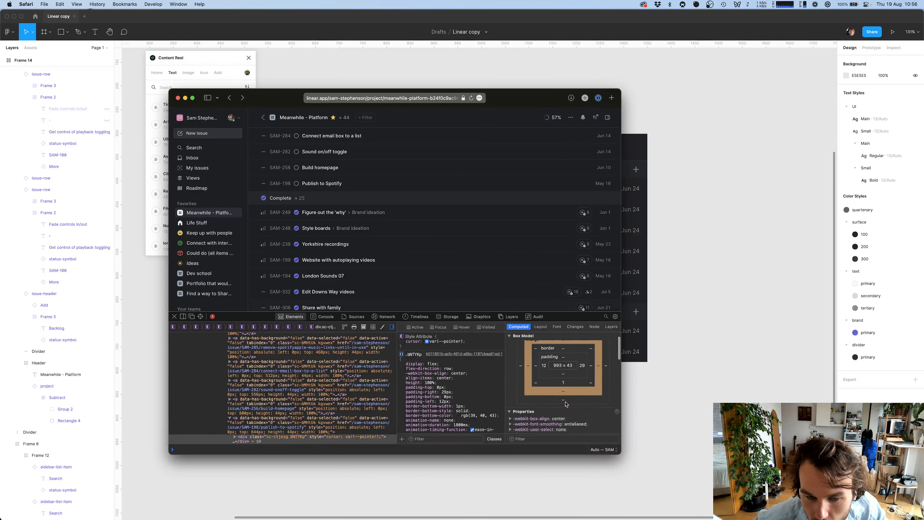
{"action": "scroll", "coordinate": [439, 418], "scroll_direction": "down", "scroll_amount": 3}
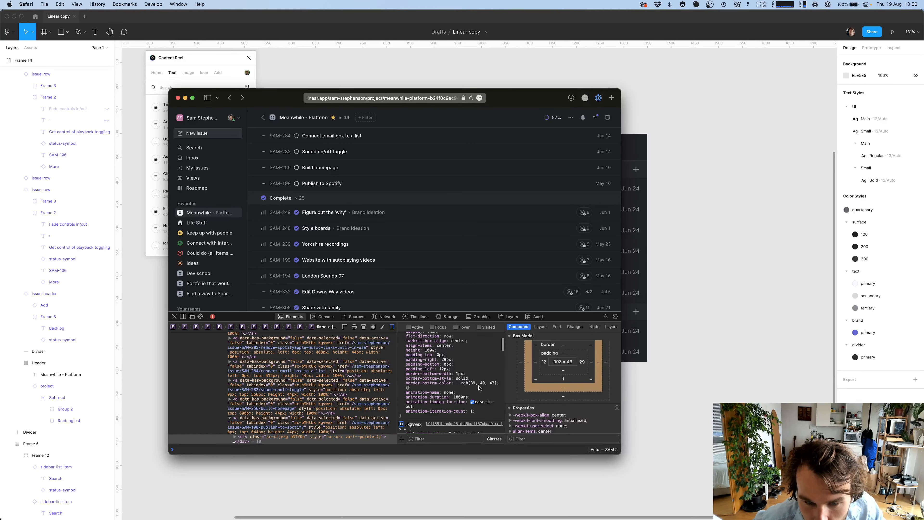
{"action": "key", "text": "super+Tab"}
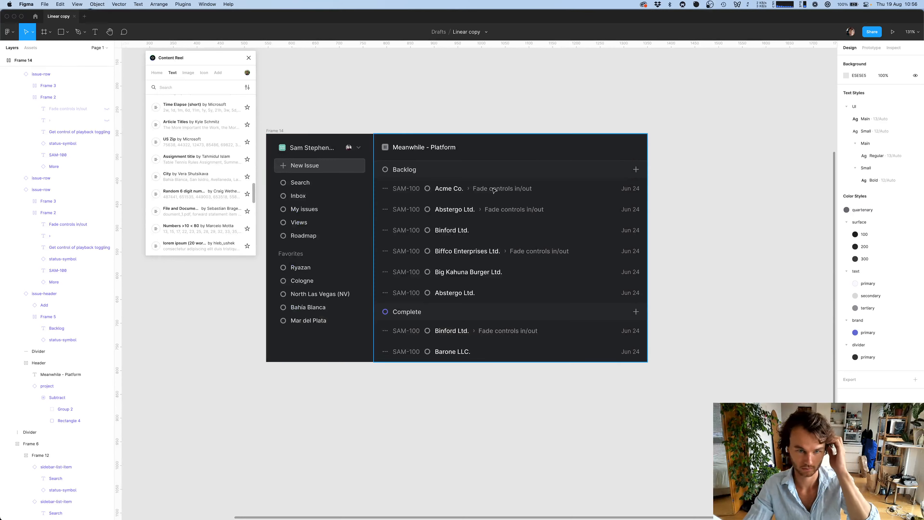
{"action": "left_click", "coordinate": [514, 163], "text": "super"}
{"action": "left_click", "coordinate": [672, 178]}
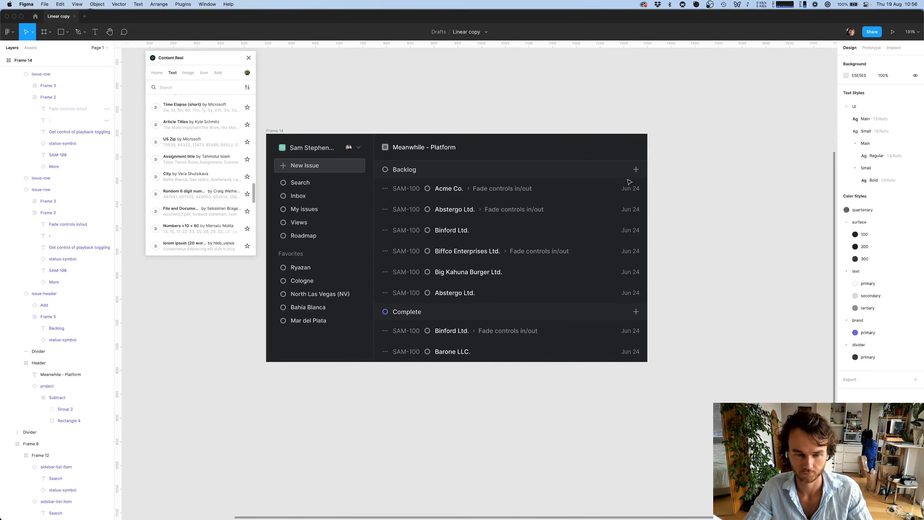
{"action": "key", "text": "super+Tab"}
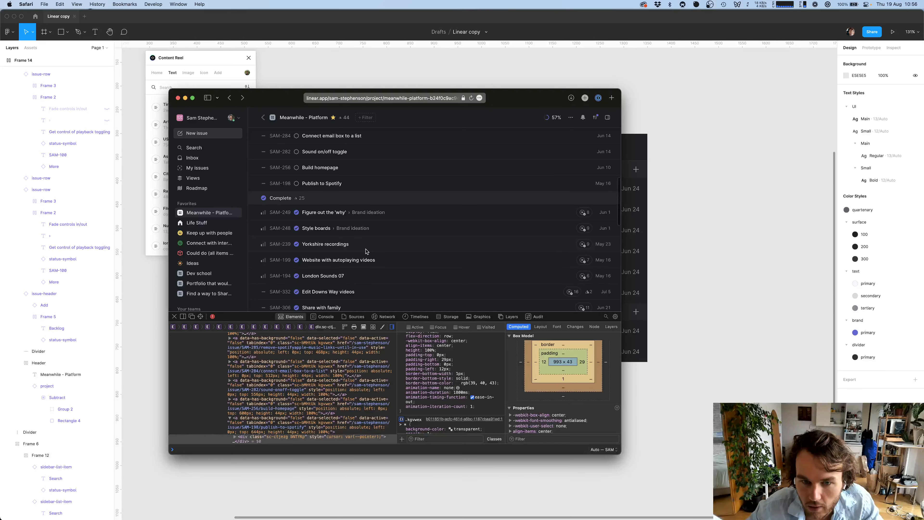
{"action": "key", "text": "super+Tab"}
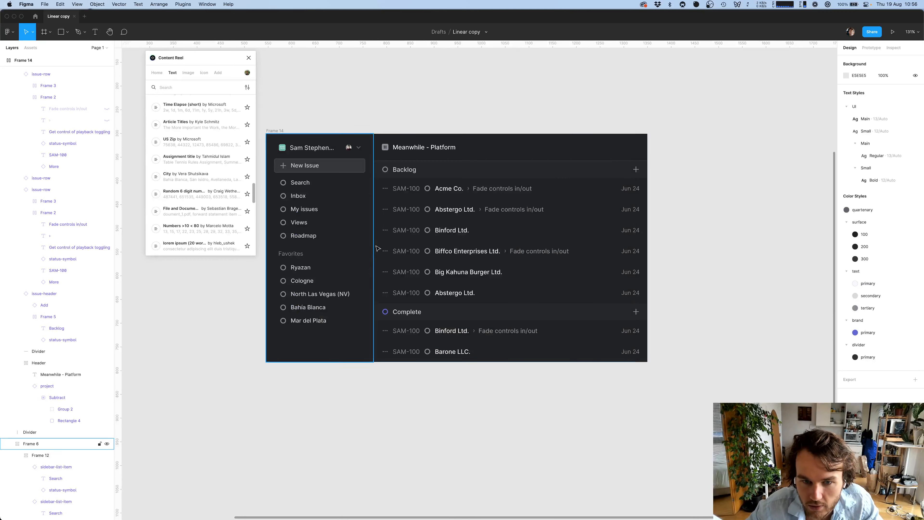
Wrap all issue rows and the Backlog and Complete headers together in one vertical auto layout frame
{"action": "left_click", "coordinate": [539, 190], "text": "super"}
{"action": "left_click", "coordinate": [526, 171], "text": "shift"}
{"action": "left_click", "coordinate": [532, 205], "text": "shift"}
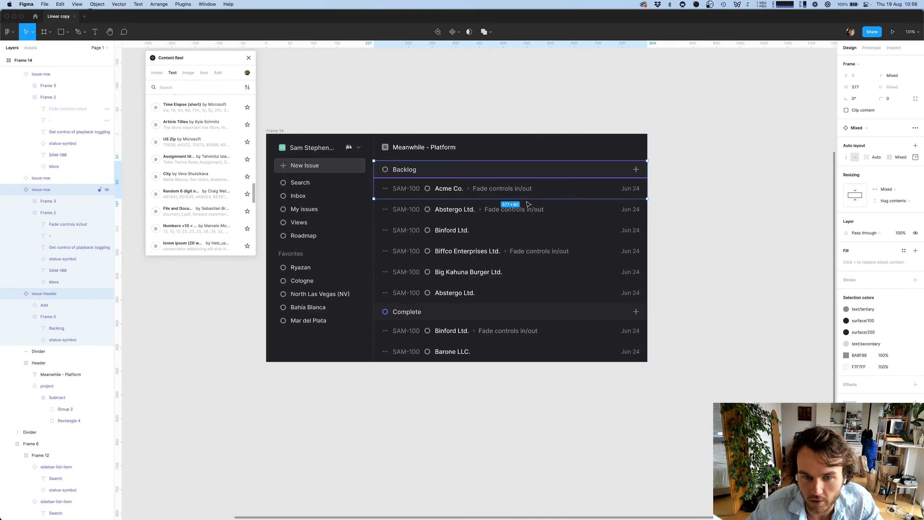
{"action": "left_click", "coordinate": [510, 231], "text": "shift"}
{"action": "left_click", "coordinate": [505, 251], "text": "shift"}
{"action": "left_click", "coordinate": [473, 272], "text": "shift"}
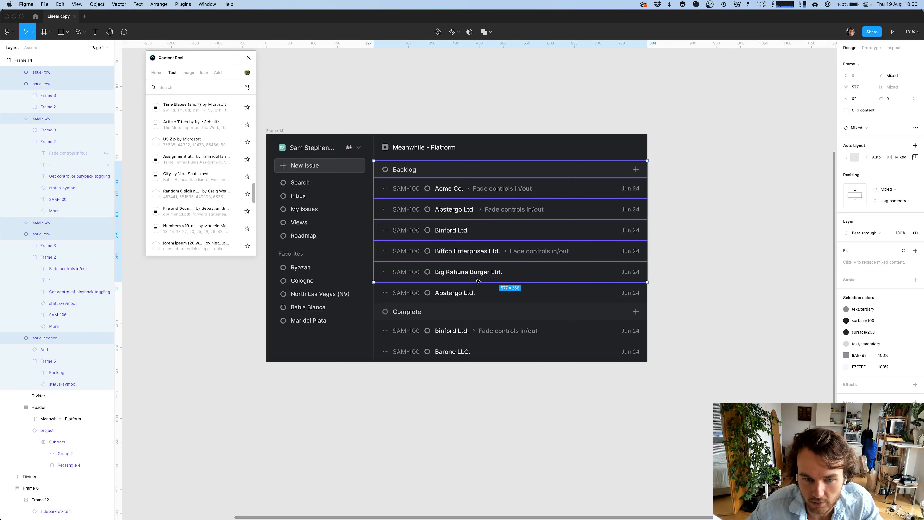
{"action": "left_click", "coordinate": [469, 292], "text": "shift"}
{"action": "left_click", "coordinate": [455, 311], "text": "shift"}
{"action": "left_click", "coordinate": [445, 331], "text": "shift"}
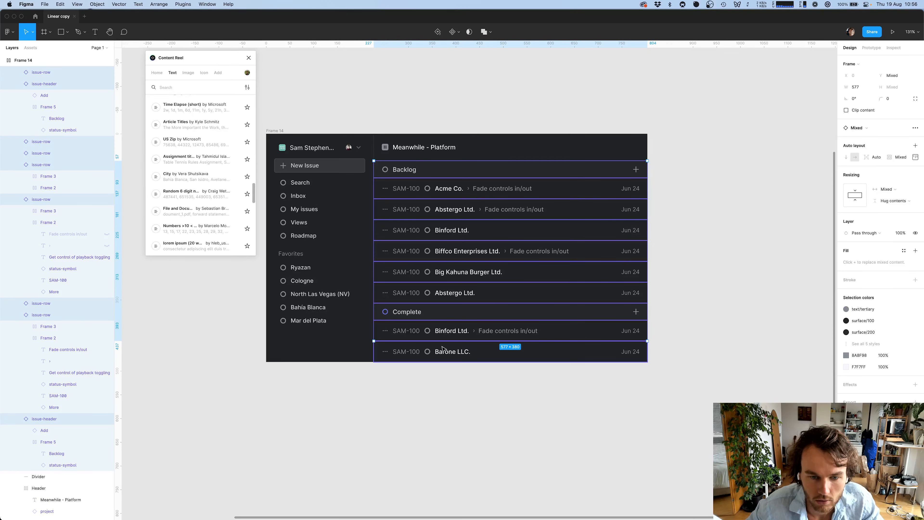
{"action": "left_click", "coordinate": [442, 350], "text": "shift"}
{"action": "key", "text": "shift+a"}
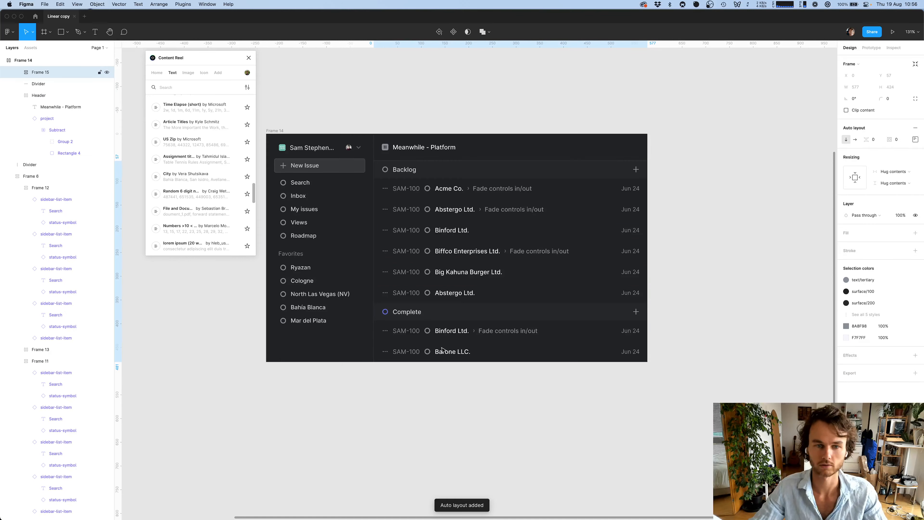
Set the new auto layout frame's item spacing to 1 and add a solid fill to it
{"action": "left_click", "coordinate": [874, 139]}
{"action": "type", "text": "1"}
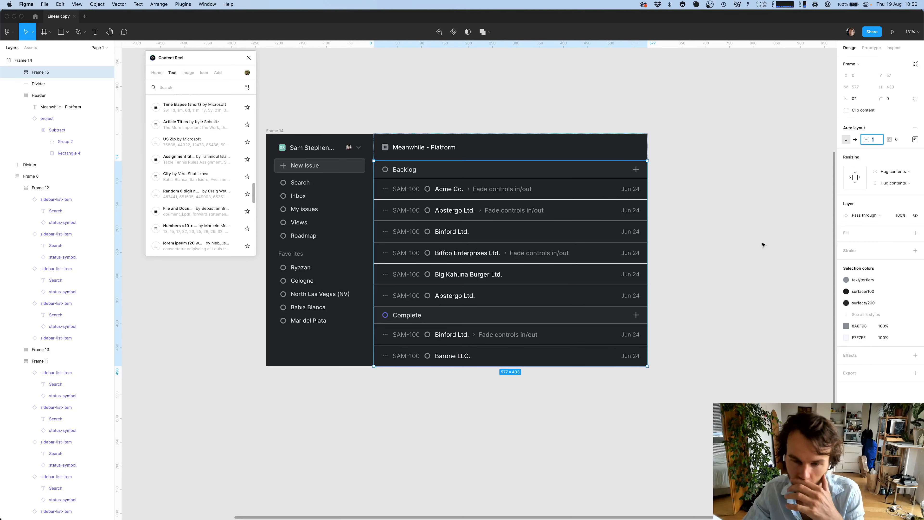
{"action": "left_click", "coordinate": [904, 233]}
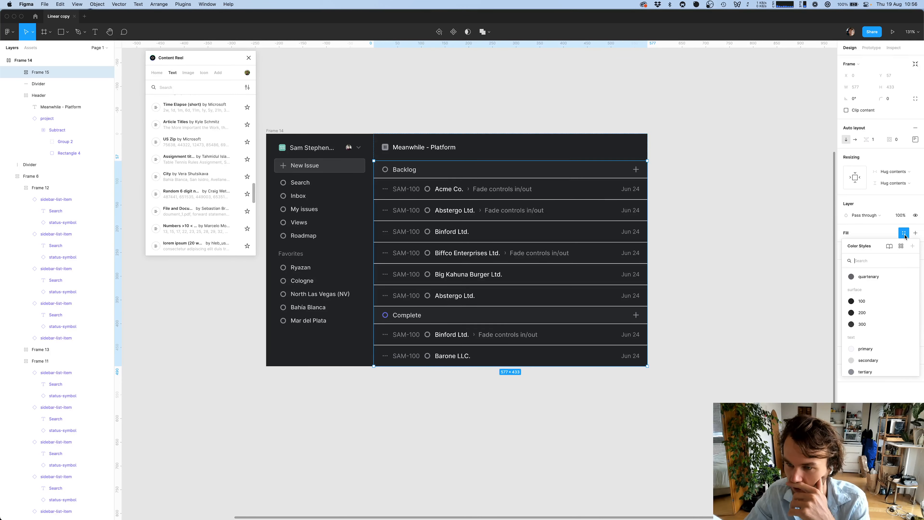
{"action": "scroll", "coordinate": [876, 346], "scroll_direction": "down", "scroll_amount": 2}
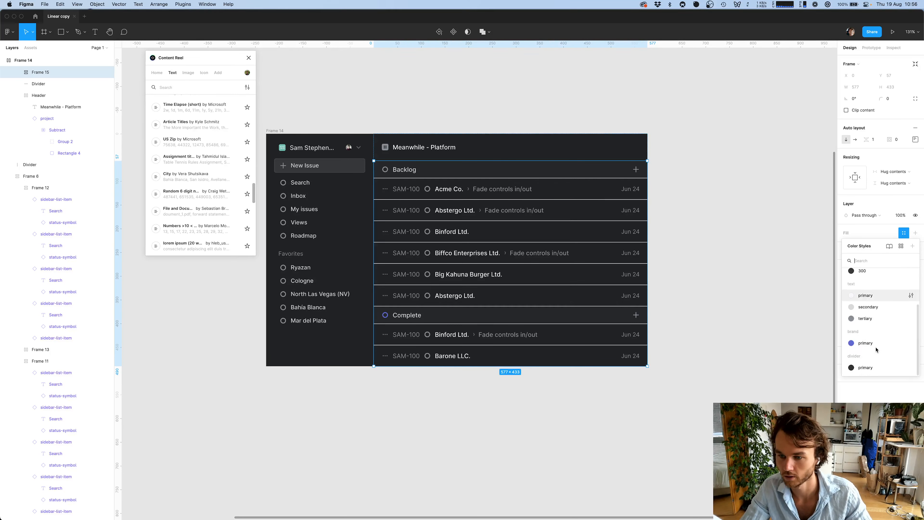
{"action": "key", "text": "Escape"}
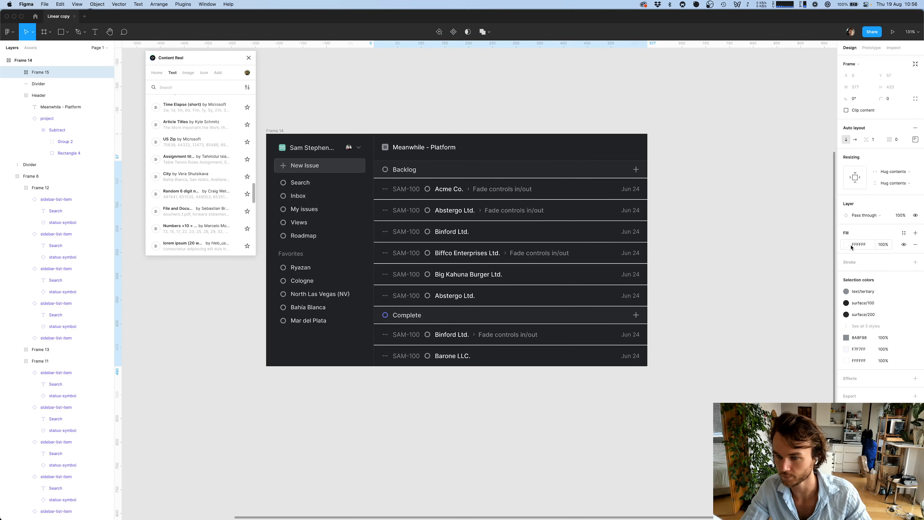
Set the issue rows frame's fill to RGB 39, 40, 43, matching the row border color in the live page's inspector
{"action": "left_click", "coordinate": [846, 244]}
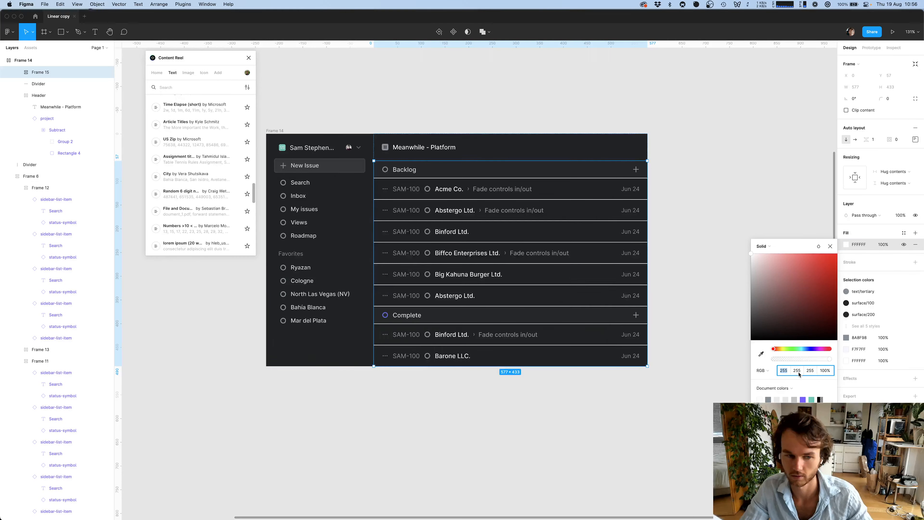
{"action": "key", "text": "super+Tab"}
{"action": "key", "text": "super+Tab"}
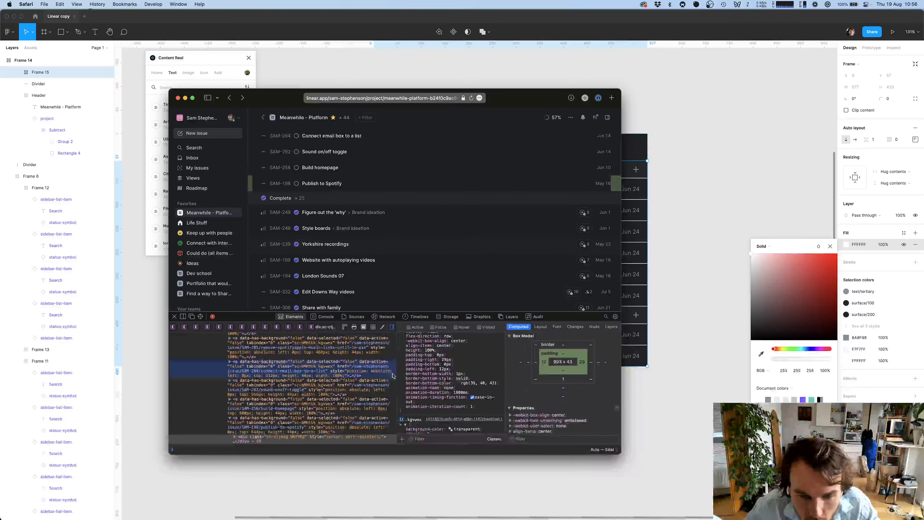
{"action": "key", "text": "super+Tab"}
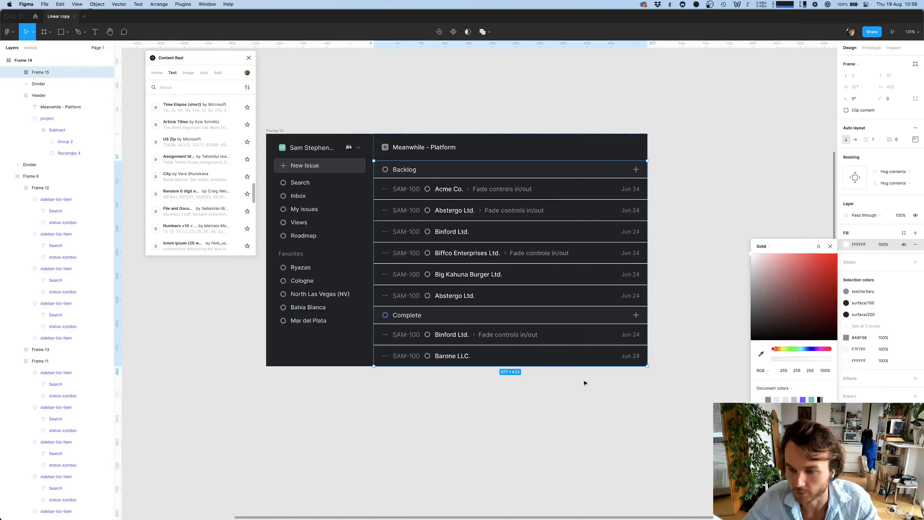
{"action": "left_click", "coordinate": [784, 373]}
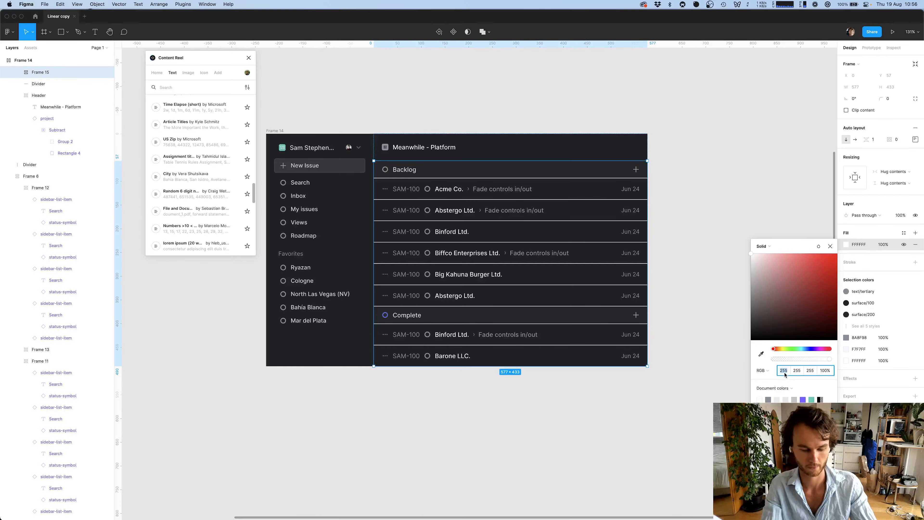
{"action": "type", "text": "39"}
{"action": "key", "text": "Tab"}
{"action": "type", "text": "40"}
{"action": "key", "text": "Tab"}
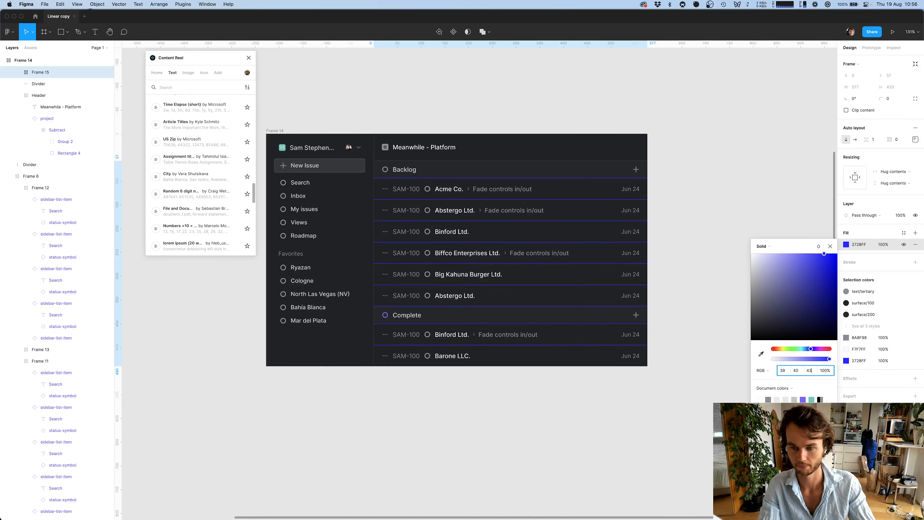
{"action": "key", "text": "Return"}
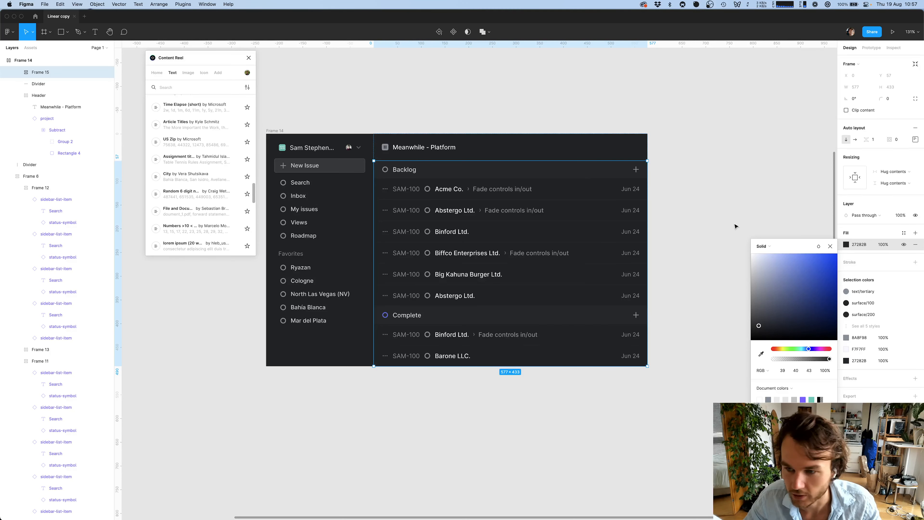
Create a color style named divider/secondary from the issue rows frame's fill
{"action": "left_click", "coordinate": [904, 233]}
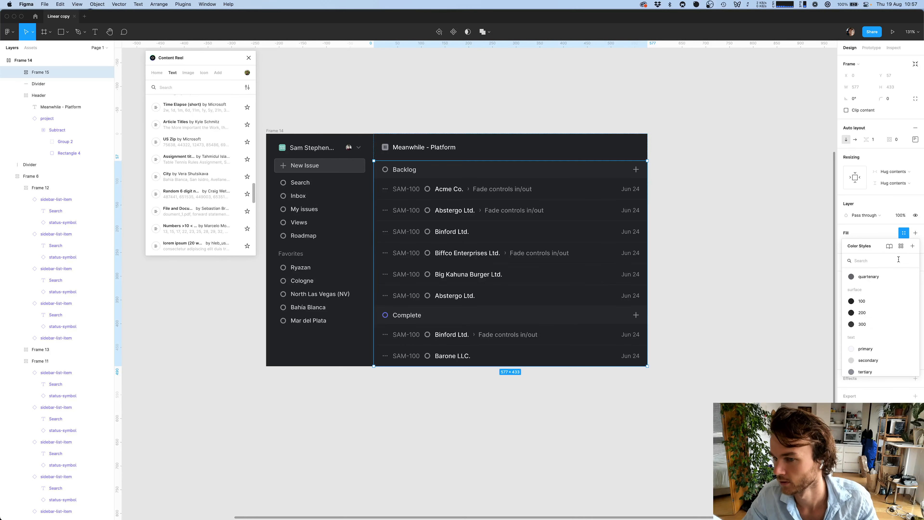
{"action": "left_click", "coordinate": [912, 246]}
{"action": "type", "text": "divider"}
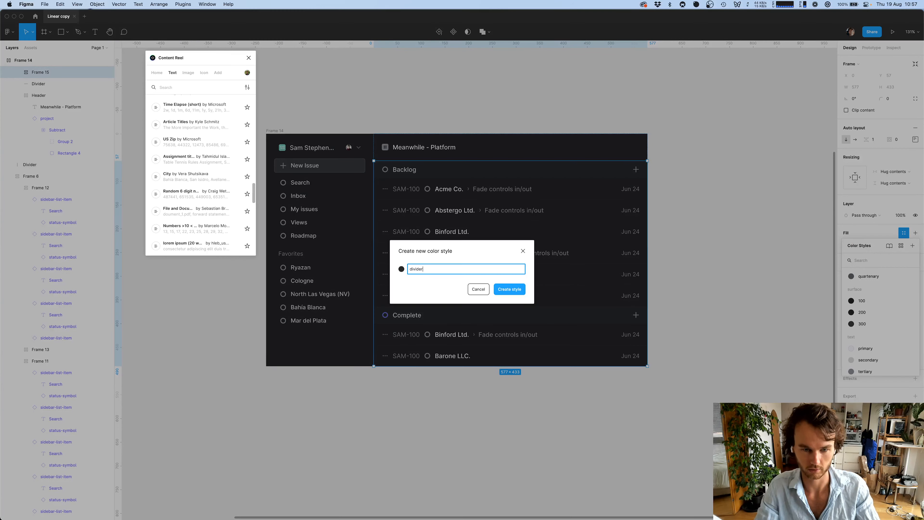
{"action": "type", "text": "/secondaary"}
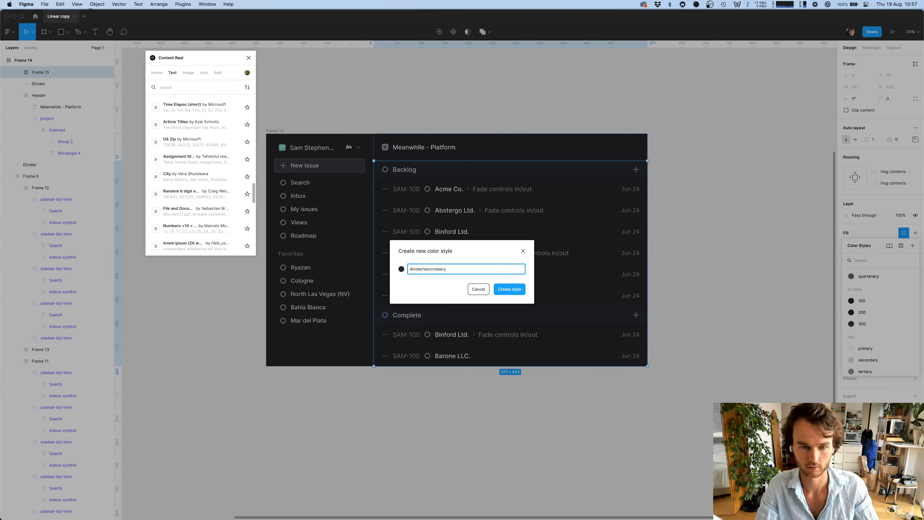
{"action": "key", "text": "BackSpace"}
{"action": "key", "text": "BackSpace"}
{"action": "key", "text": "BackSpace"}
{"action": "type", "text": "ry"}
{"action": "key", "text": "Return"}
{"action": "left_click", "coordinate": [811, 262]}
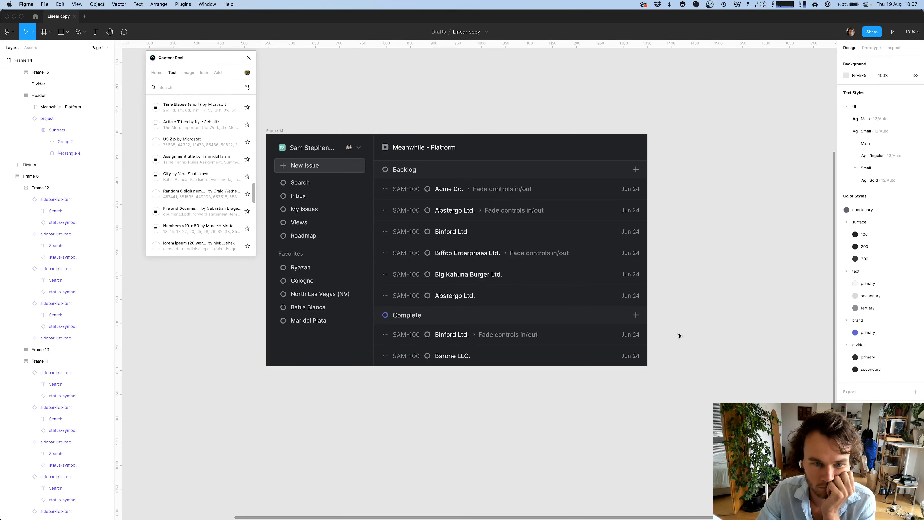
{"action": "scroll", "coordinate": [419, 284], "scroll_direction": "up", "scroll_amount": 5}
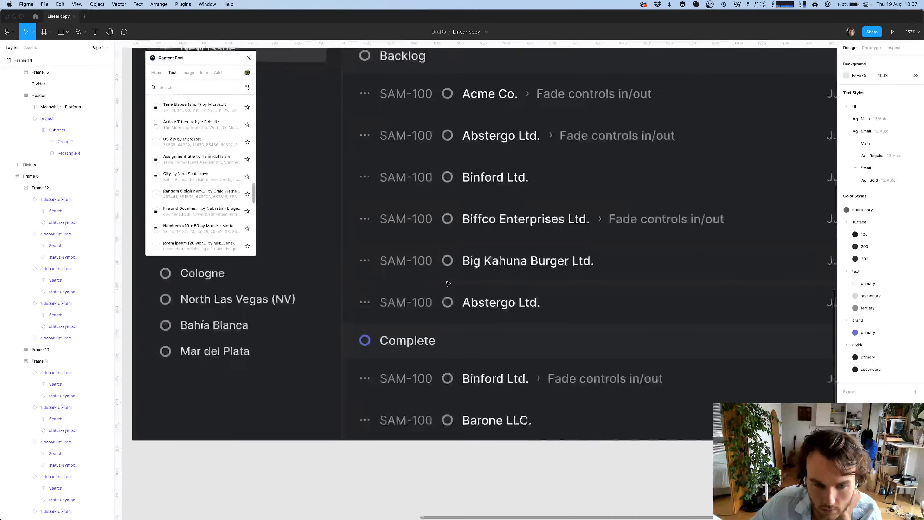
Examine the dividers around the Complete header and the fill styles of the adjacent issue row and header
{"action": "scroll", "coordinate": [448, 283], "scroll_direction": "right", "scroll_amount": 5}
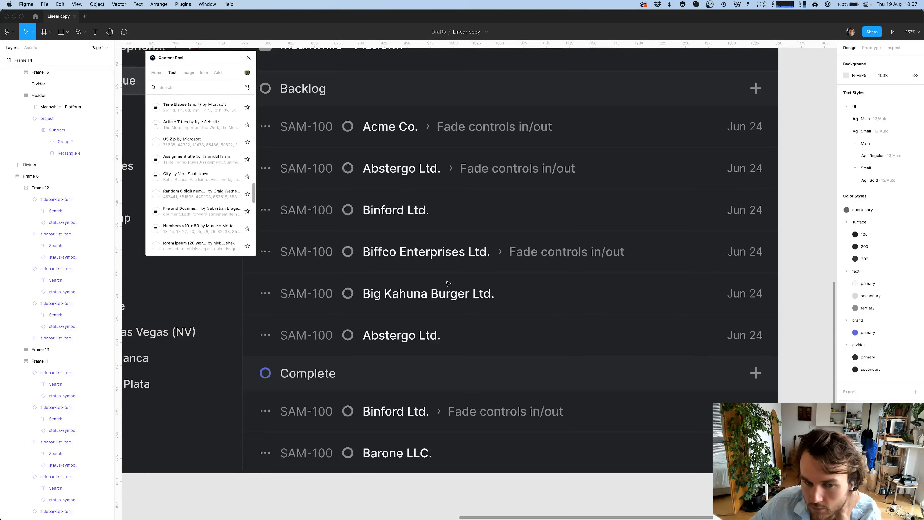
{"action": "scroll", "coordinate": [447, 284], "scroll_direction": "left", "scroll_amount": 5}
{"action": "scroll", "coordinate": [448, 283], "scroll_direction": "down", "scroll_amount": 2}
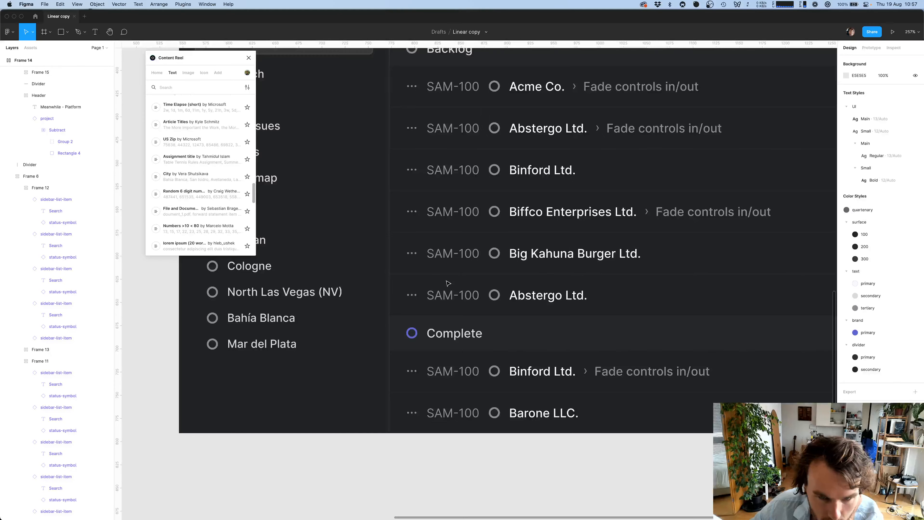
{"action": "scroll", "coordinate": [492, 405], "scroll_direction": "up", "scroll_amount": 10}
{"action": "scroll", "coordinate": [492, 405], "scroll_direction": "up", "scroll_amount": 3}
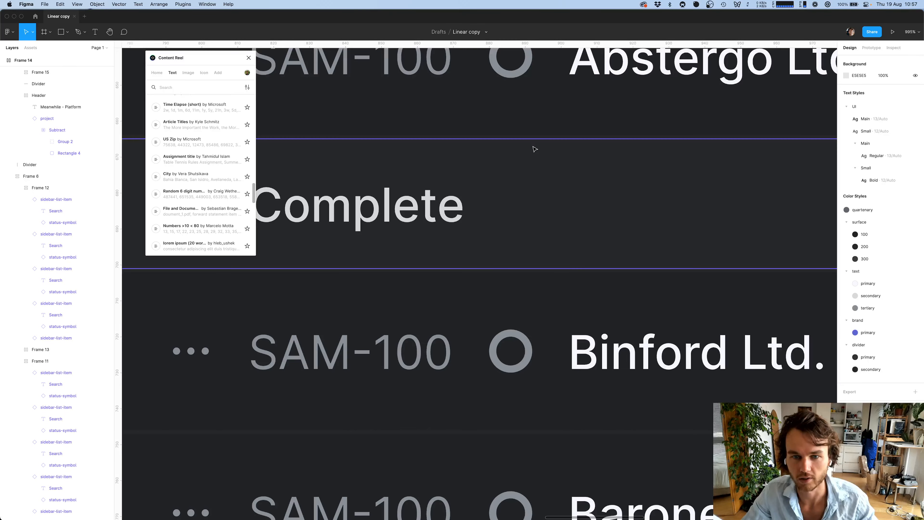
{"action": "left_click", "coordinate": [533, 138]}
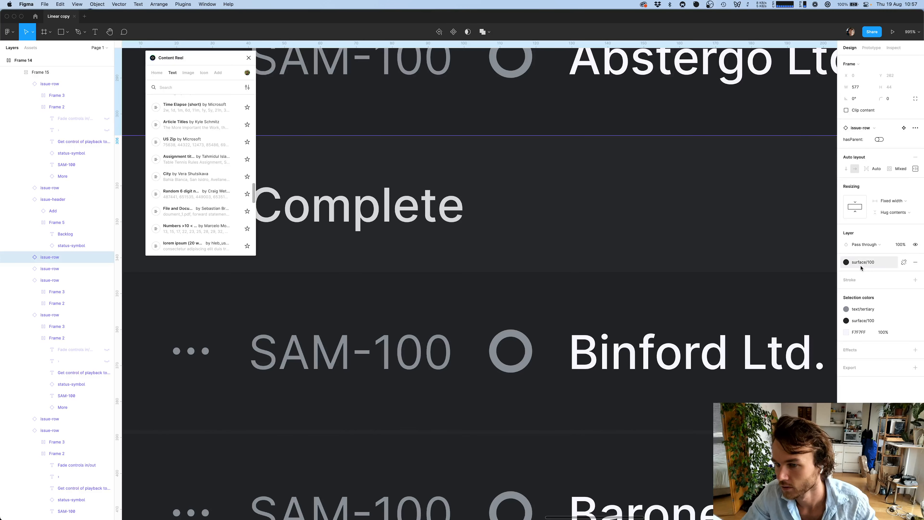
{"action": "left_click", "coordinate": [665, 200]}
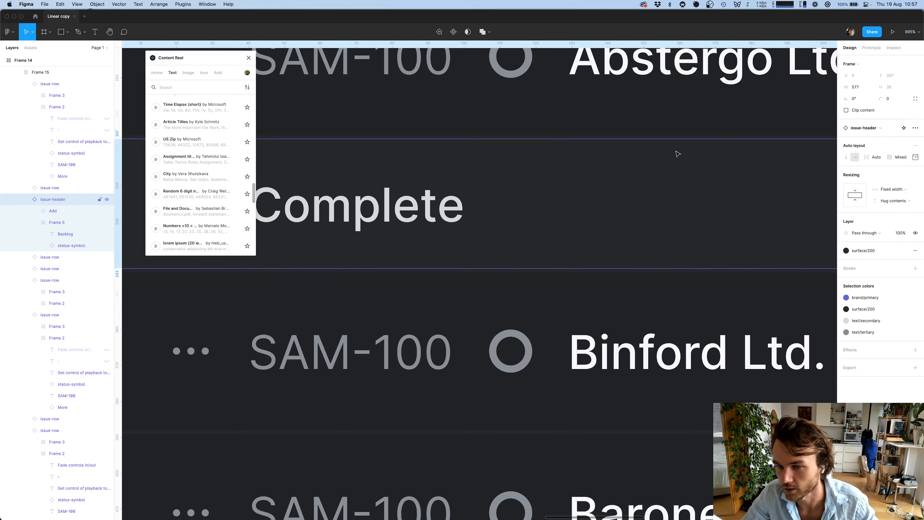
{"action": "scroll", "coordinate": [731, 142], "scroll_direction": "down", "scroll_amount": 5}
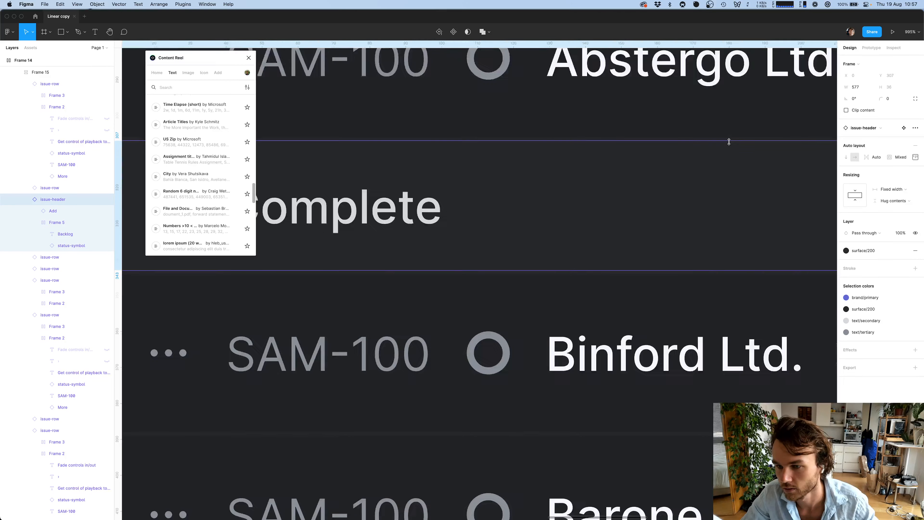
{"action": "scroll", "coordinate": [729, 141], "scroll_direction": "right", "scroll_amount": 5}
{"action": "left_click", "coordinate": [629, 382]}
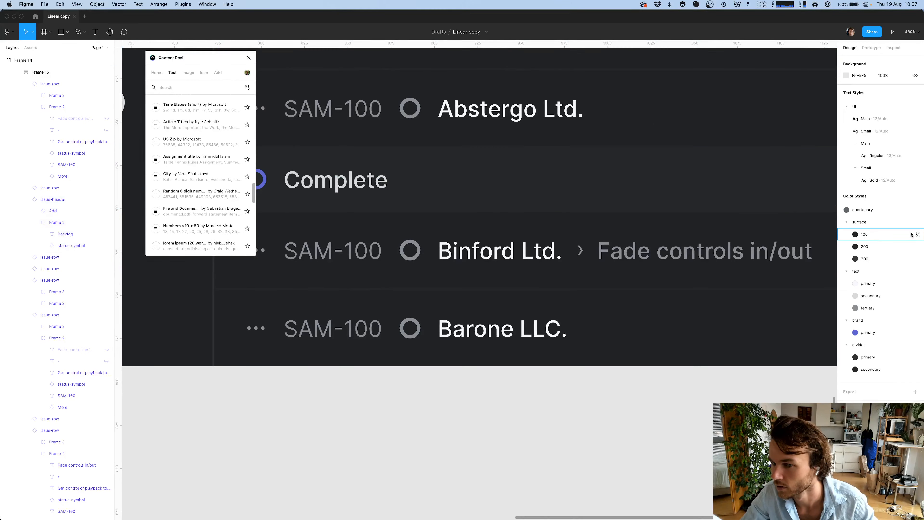
Inspect the surface/100, surface/200 and divider/secondary color styles to compare their values
{"action": "left_click", "coordinate": [918, 234]}
{"action": "left_click", "coordinate": [917, 247]}
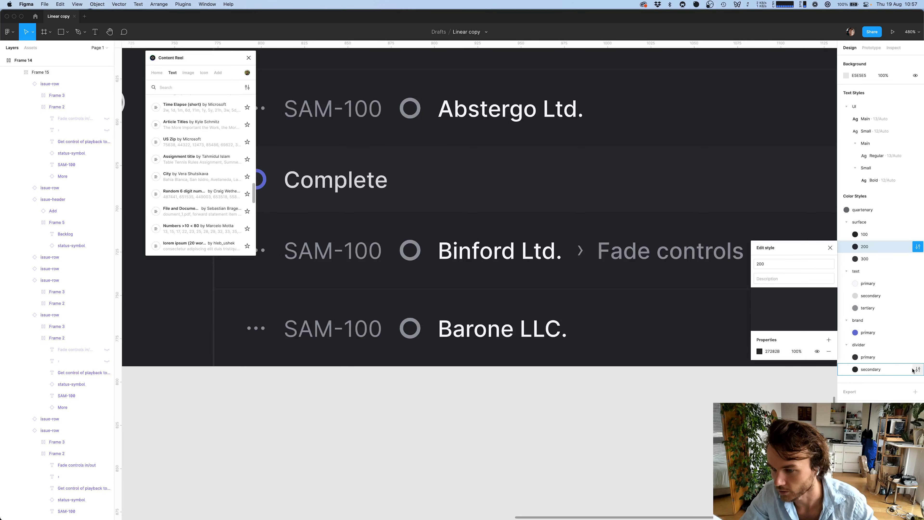
{"action": "left_click", "coordinate": [918, 369]}
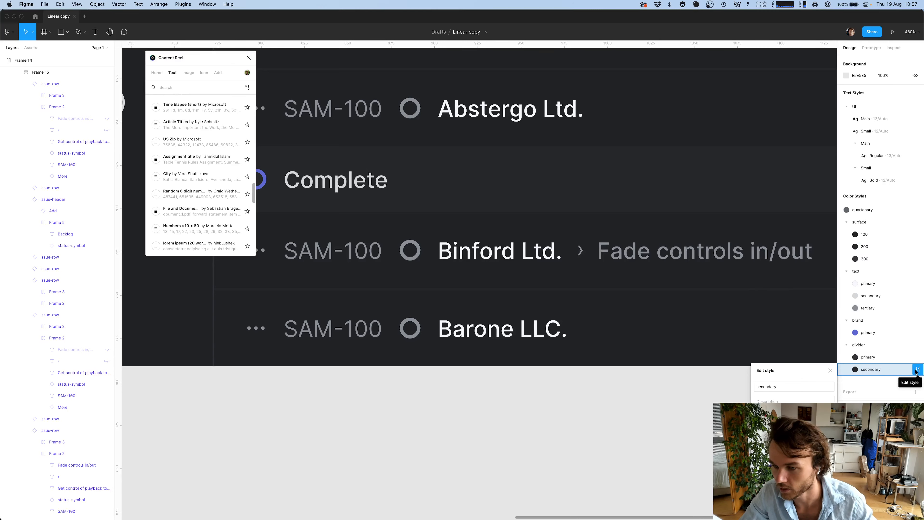
{"action": "left_click", "coordinate": [626, 449]}
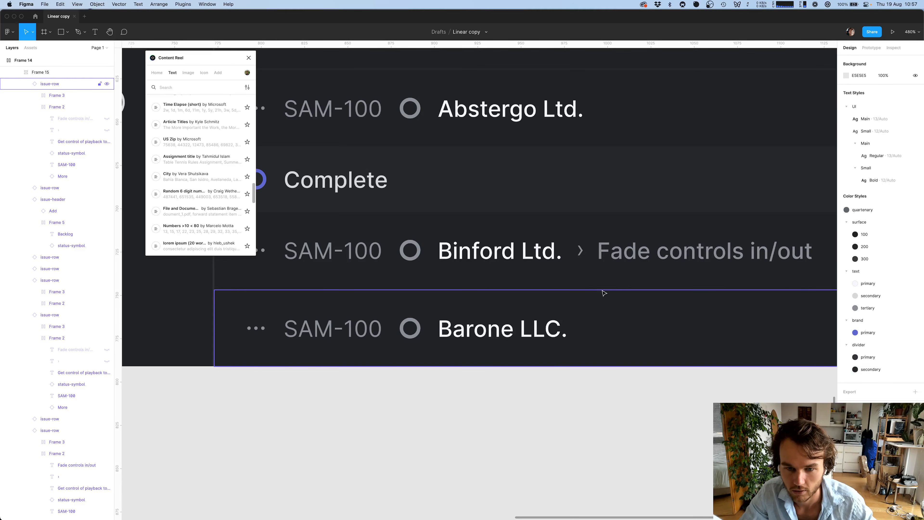
Review the full interface frame and inspect the surface/200, surface/100 and divider/primary color styles
{"action": "scroll", "coordinate": [619, 291], "scroll_direction": "down", "scroll_amount": 5}
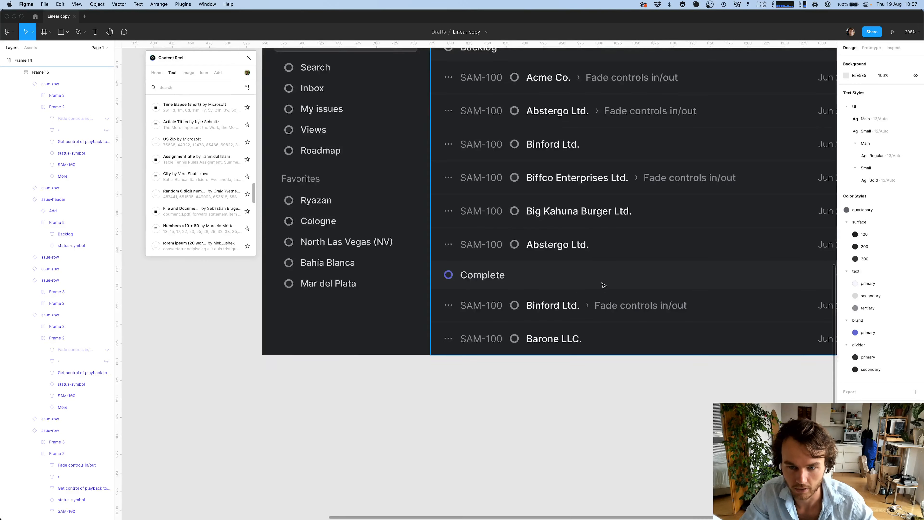
{"action": "scroll", "coordinate": [605, 286], "scroll_direction": "down", "scroll_amount": 3}
{"action": "scroll", "coordinate": [604, 285], "scroll_direction": "right", "scroll_amount": 1}
{"action": "scroll", "coordinate": [625, 204], "scroll_direction": "right", "scroll_amount": 2}
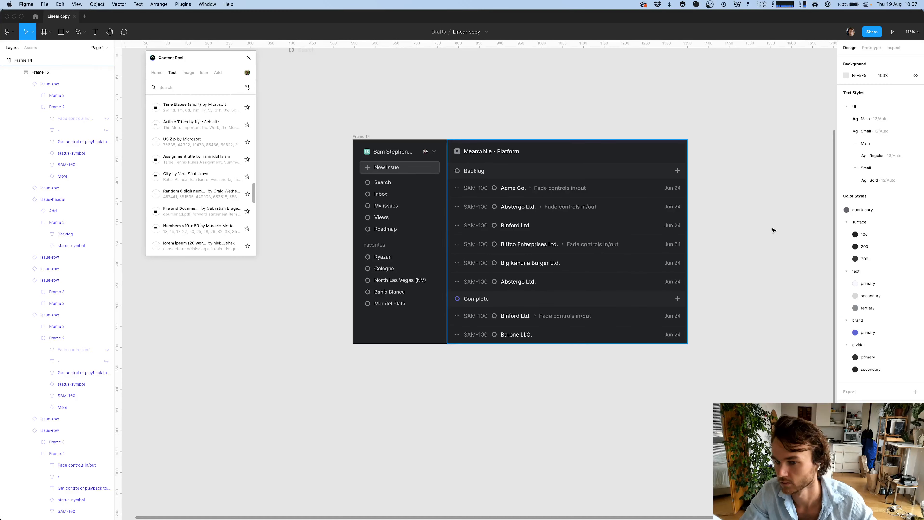
{"action": "left_click", "coordinate": [918, 246]}
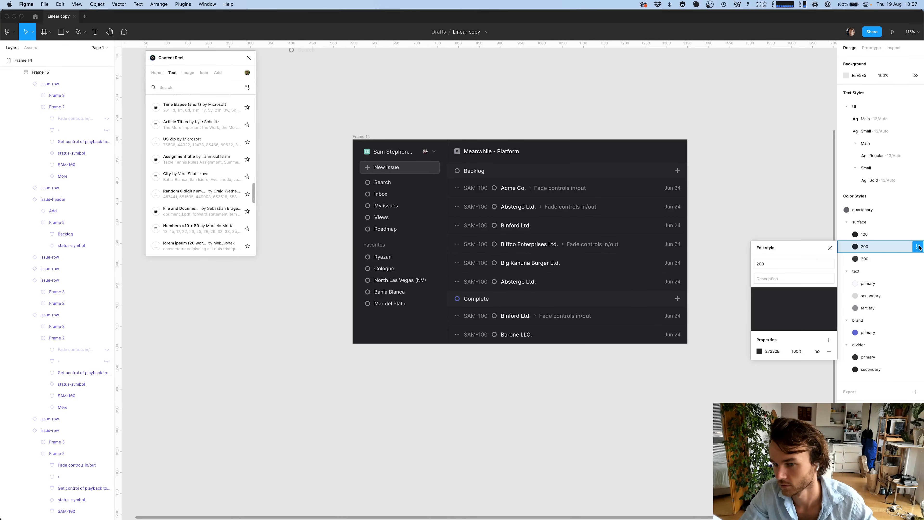
{"action": "left_click", "coordinate": [918, 246]}
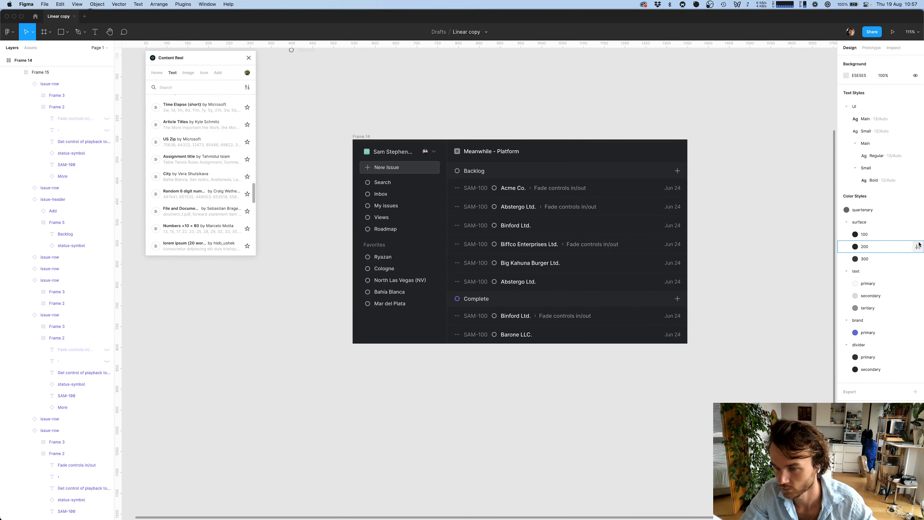
{"action": "left_click", "coordinate": [918, 235]}
{"action": "left_click", "coordinate": [918, 236]}
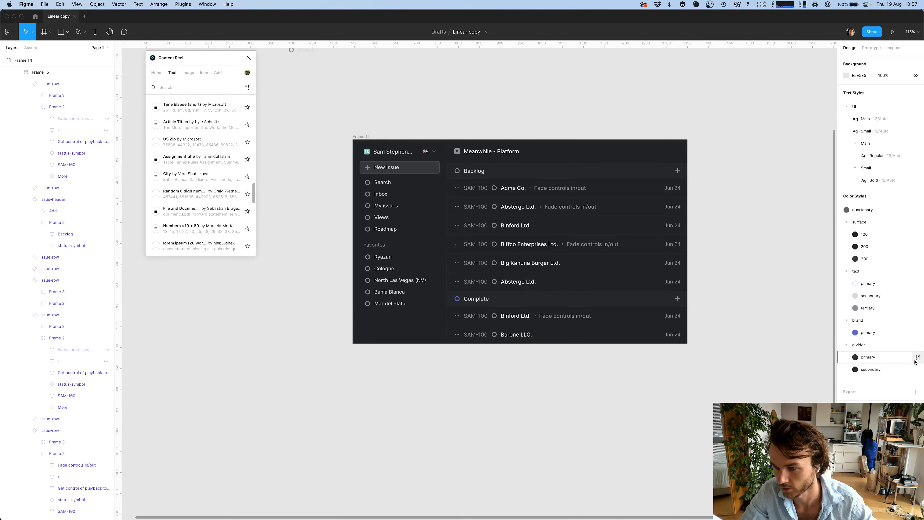
{"action": "left_click", "coordinate": [918, 357]}
{"action": "left_click", "coordinate": [757, 297]}
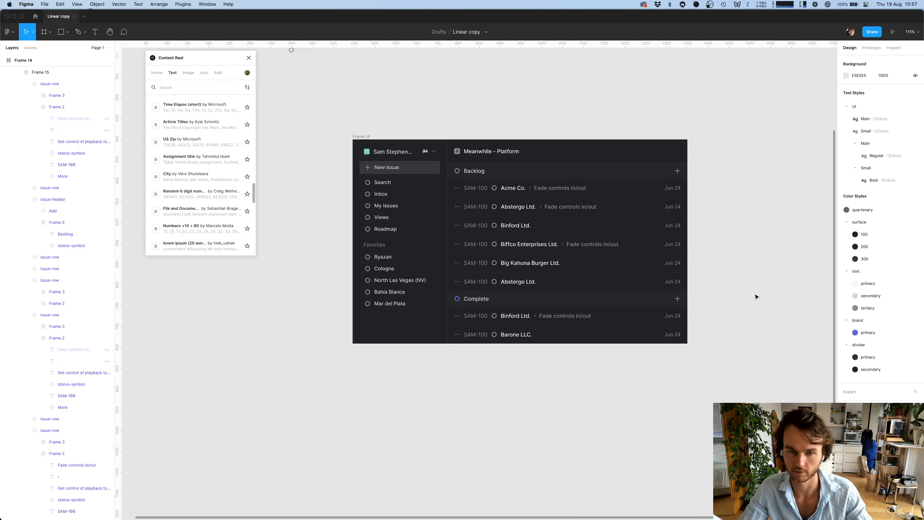
{"action": "scroll", "coordinate": [755, 296], "scroll_direction": "left", "scroll_amount": 1}
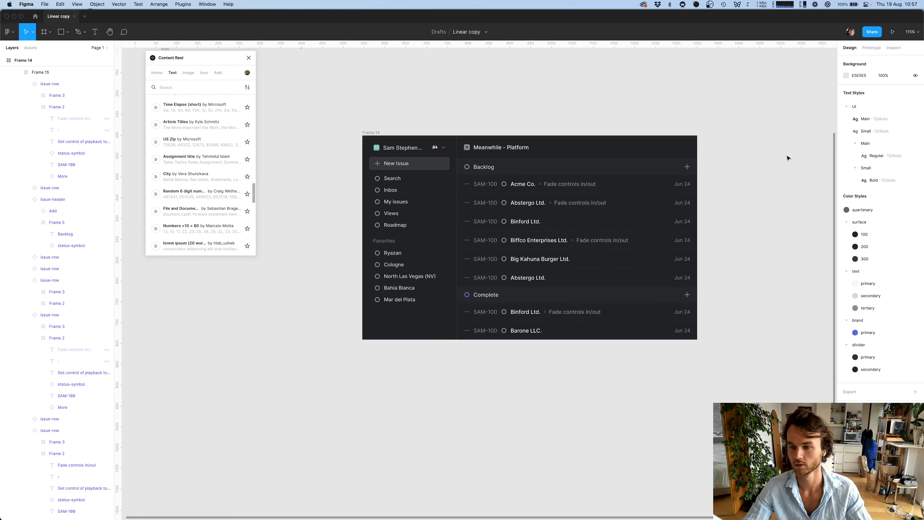
Compare the surface/300 color style with divider/primary
{"action": "left_click", "coordinate": [918, 259]}
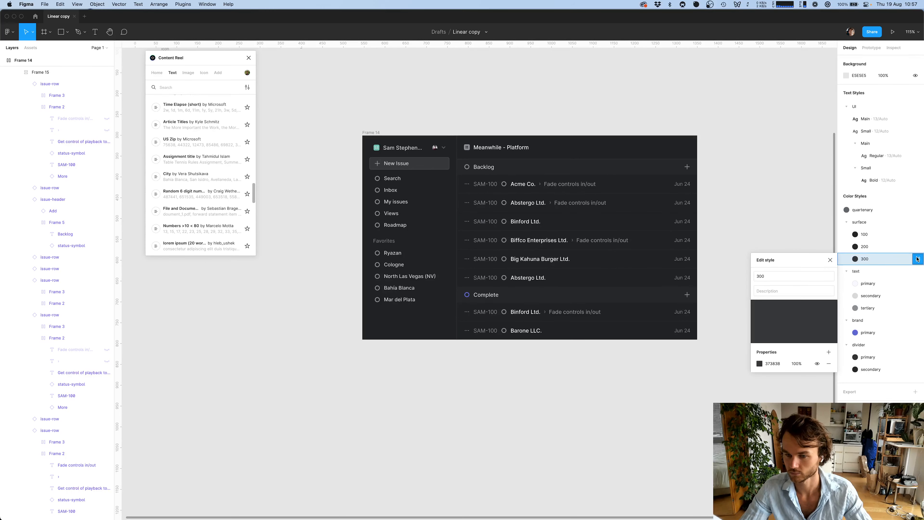
{"action": "left_click", "coordinate": [918, 259]}
{"action": "left_click", "coordinate": [918, 357]}
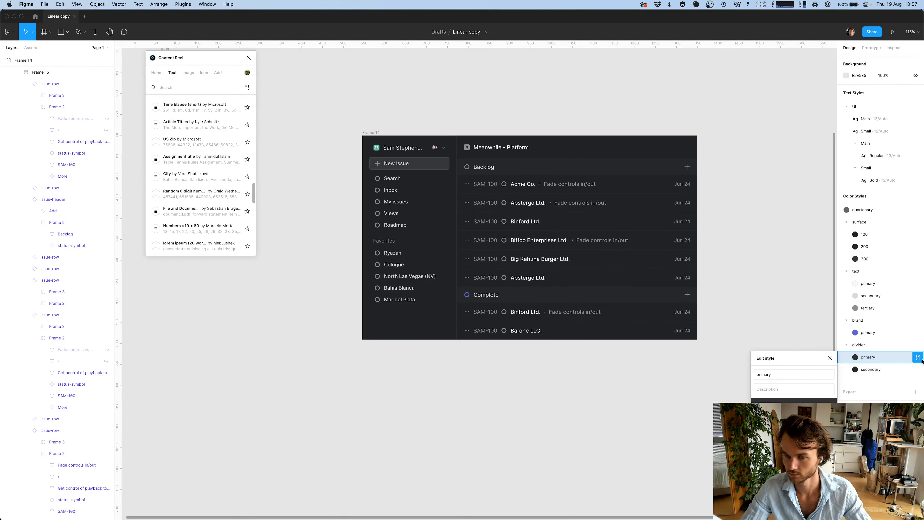
{"action": "left_click", "coordinate": [920, 359]}
{"action": "left_click", "coordinate": [918, 259]}
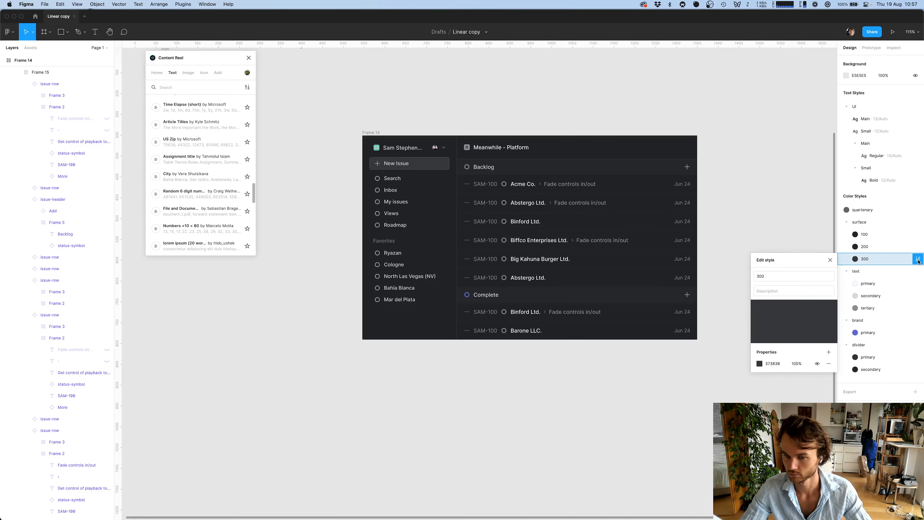
{"action": "left_click", "coordinate": [918, 260]}
{"action": "scroll", "coordinate": [727, 260], "scroll_direction": "down", "scroll_amount": 1}
Switch to Linear in Safari, show the Project Details sidebar and close the web inspector
{"action": "key", "text": "super+Tab"}
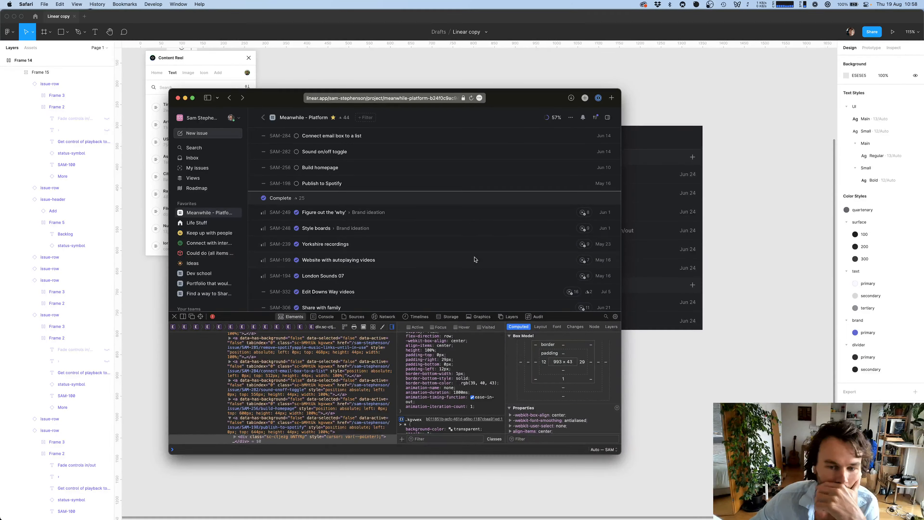
{"action": "left_click", "coordinate": [607, 117]}
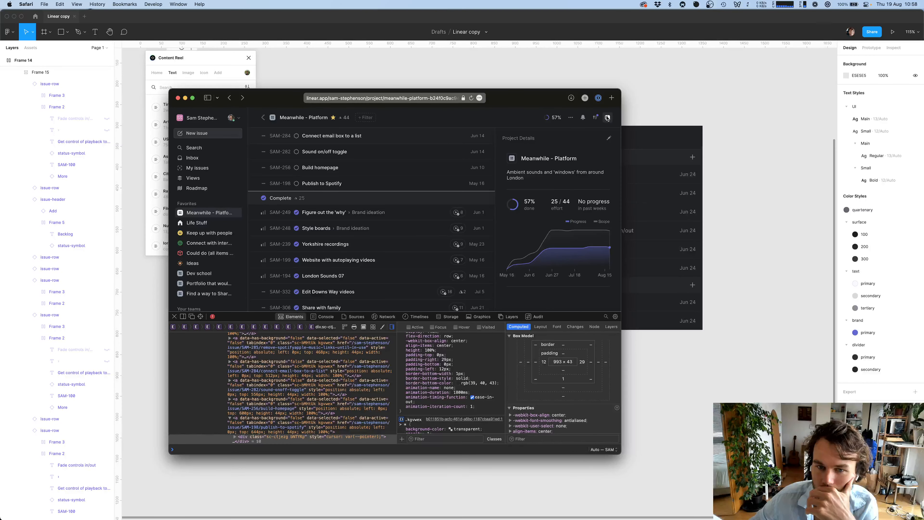
{"action": "left_click", "coordinate": [607, 117]}
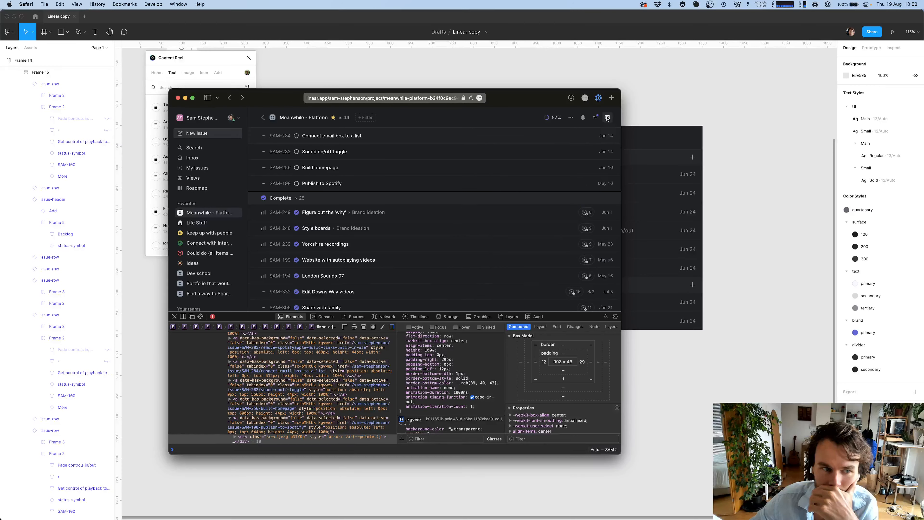
{"action": "left_click", "coordinate": [607, 117]}
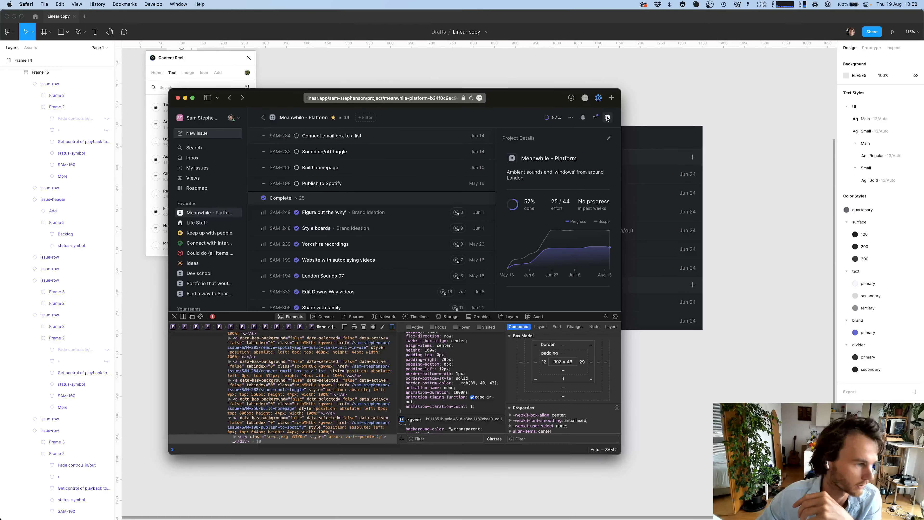
{"action": "left_click", "coordinate": [173, 316]}
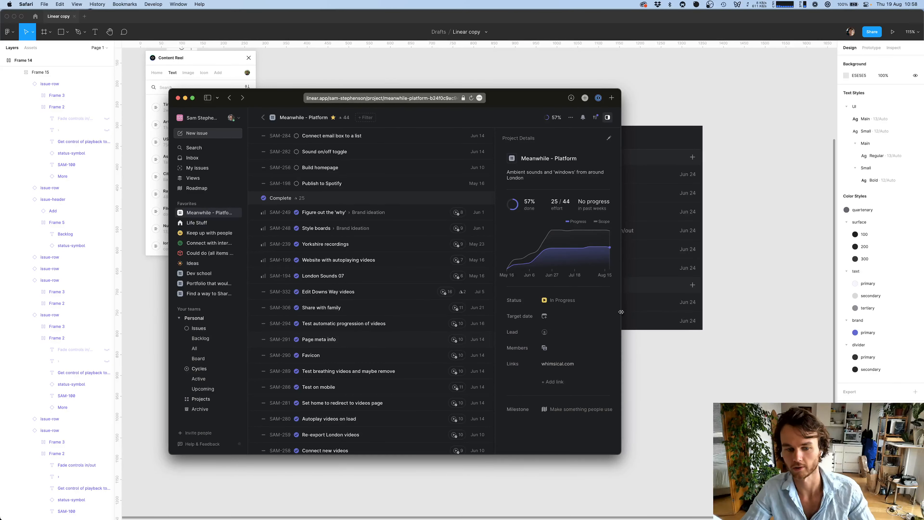
Return to Figma and enlarge Frame 14 to about 1000 by 680
{"action": "left_click", "coordinate": [732, 348]}
{"action": "scroll", "coordinate": [732, 347], "scroll_direction": "right", "scroll_amount": 2}
{"action": "scroll", "coordinate": [732, 347], "scroll_direction": "right", "scroll_amount": 2}
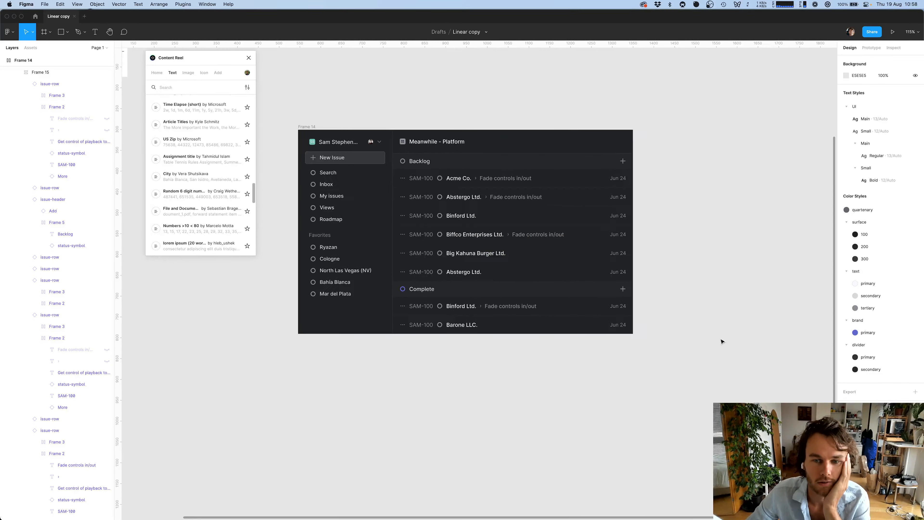
{"action": "left_click", "coordinate": [311, 127]}
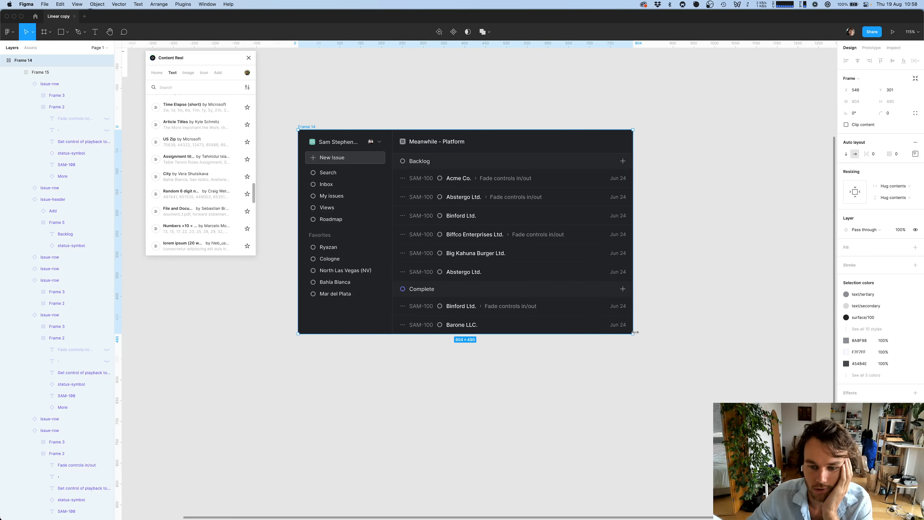
{"action": "left_click_drag", "start_coordinate": [634, 333], "coordinate": [713, 412]}
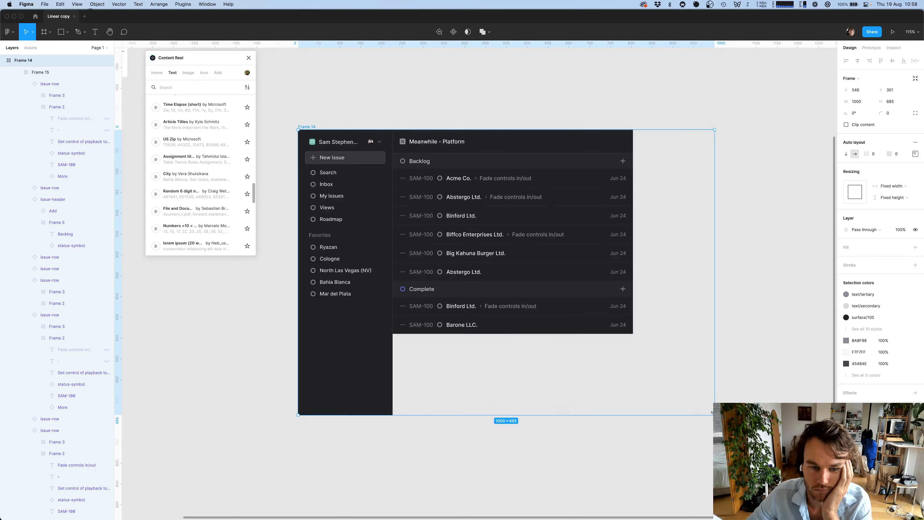
Set the main content frame, Frame 4, to fill its container in both width and height
{"action": "left_click", "coordinate": [524, 264]}
{"action": "left_click", "coordinate": [894, 172]}
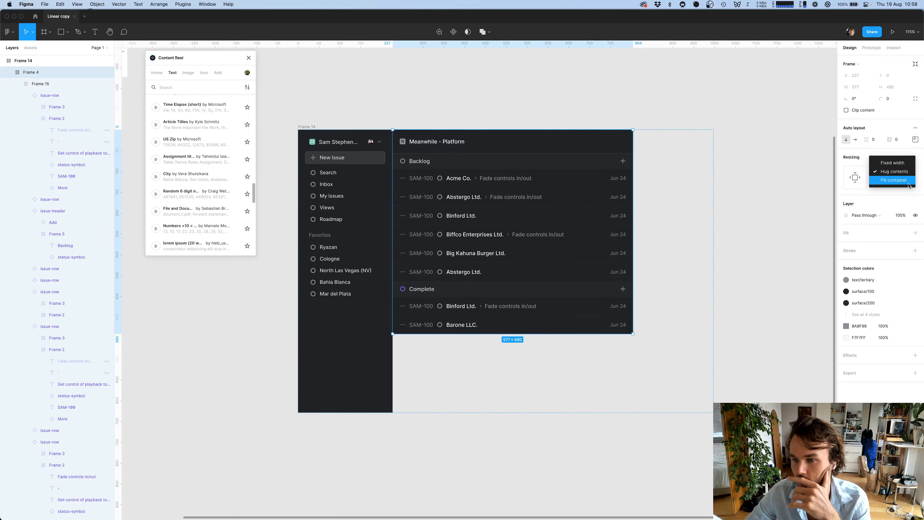
{"action": "left_click", "coordinate": [893, 180]}
{"action": "left_click", "coordinate": [894, 183]}
{"action": "left_click", "coordinate": [905, 192]}
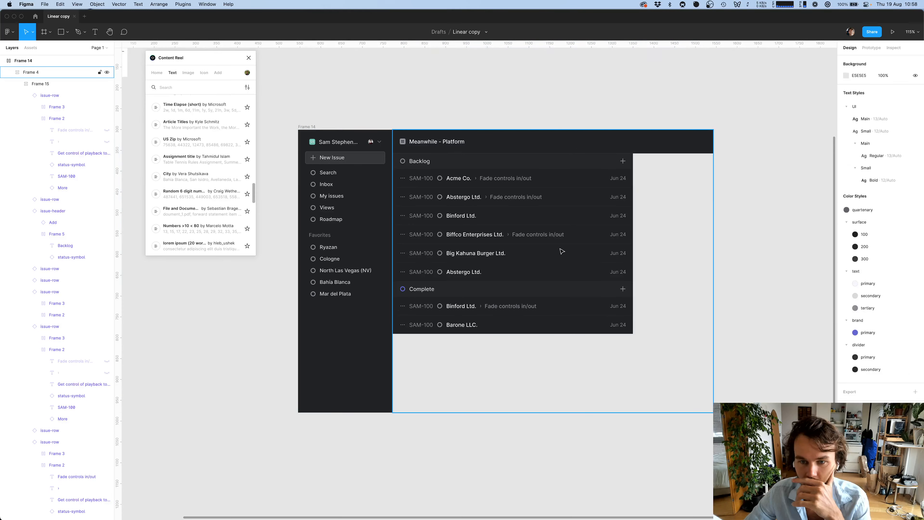
Set the issue list frame, Frame 15, to fill its container in both width and height
{"action": "left_click", "coordinate": [559, 250]}
{"action": "left_click", "coordinate": [912, 184]}
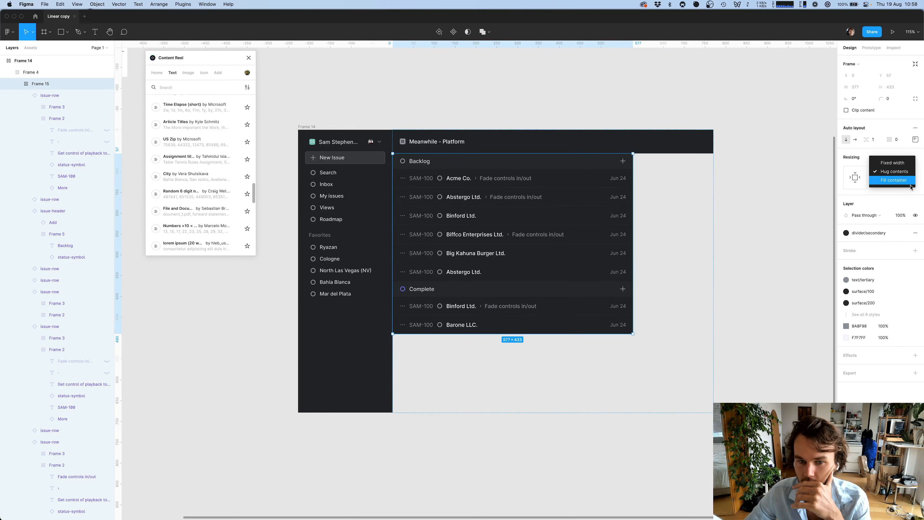
{"action": "left_click", "coordinate": [908, 180]}
{"action": "left_click", "coordinate": [894, 182]}
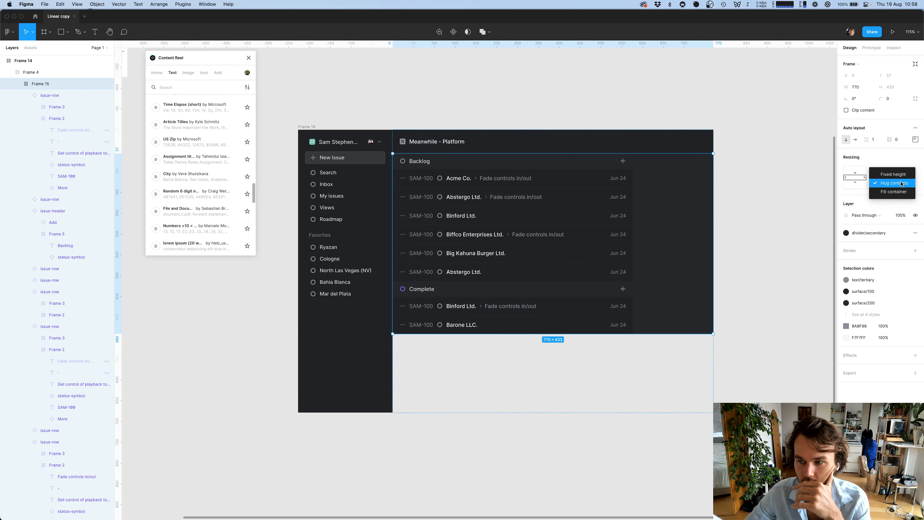
{"action": "left_click", "coordinate": [895, 193]}
{"action": "left_click", "coordinate": [617, 197]}
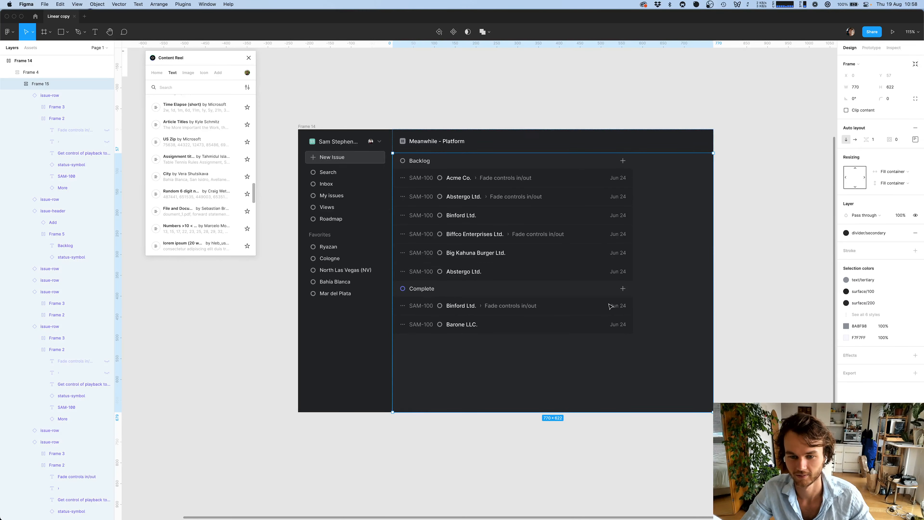
Set all the issue rows and the Backlog and Complete headers in the issue list to fill the container's width
{"action": "left_click", "coordinate": [604, 325]}
{"action": "left_click", "coordinate": [603, 308], "text": "shift"}
{"action": "left_click", "coordinate": [600, 289], "text": "shift"}
{"action": "left_click", "coordinate": [599, 272], "text": "shift"}
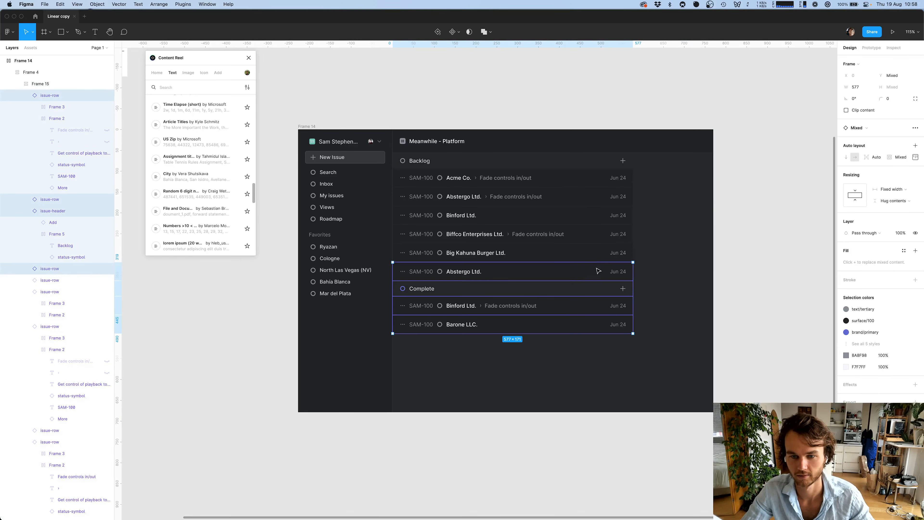
{"action": "left_click", "coordinate": [598, 255], "text": "shift"}
{"action": "left_click", "coordinate": [597, 236], "text": "shift"}
{"action": "left_click", "coordinate": [597, 217], "text": "shift"}
{"action": "left_click", "coordinate": [596, 198], "text": "shift"}
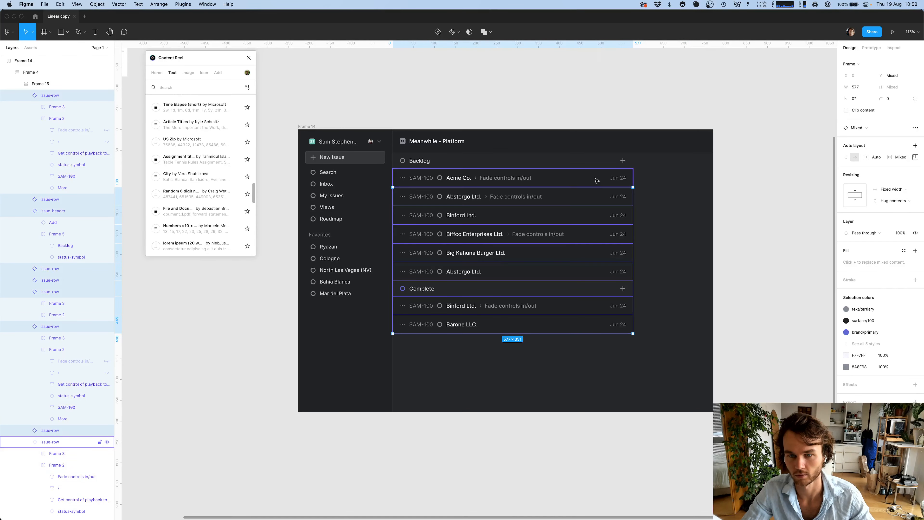
{"action": "left_click", "coordinate": [596, 179], "text": "shift"}
{"action": "left_click", "coordinate": [596, 162], "text": "shift"}
{"action": "left_click", "coordinate": [905, 190]}
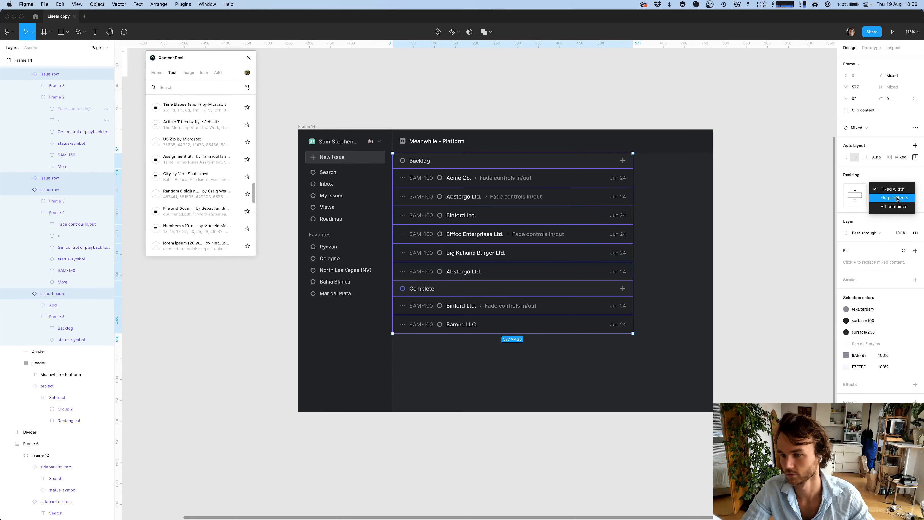
{"action": "left_click", "coordinate": [893, 207]}
{"action": "left_click", "coordinate": [751, 223]}
{"action": "scroll", "coordinate": [751, 223], "scroll_direction": "left", "scroll_amount": 2}
{"action": "scroll", "coordinate": [750, 222], "scroll_direction": "up", "scroll_amount": 1}
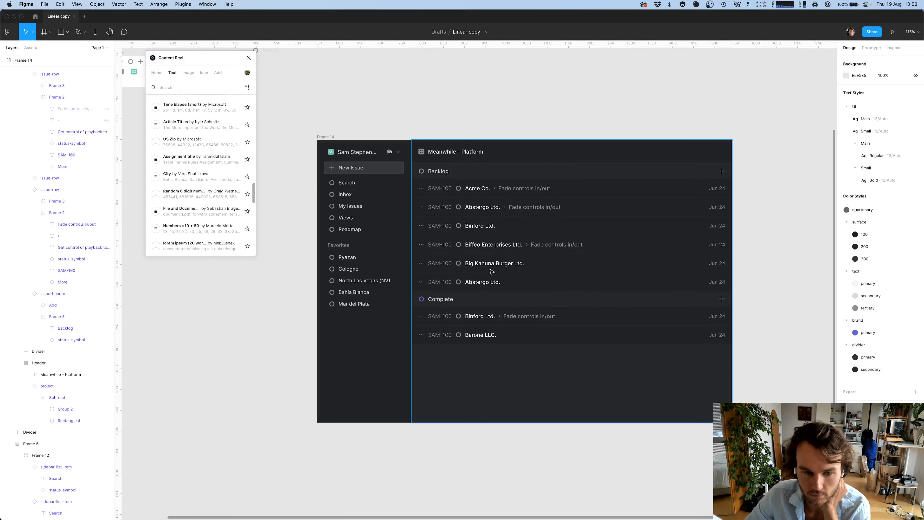
Shorten Frame 14 to a height of about 476 and clip its overflowing content
{"action": "left_click", "coordinate": [327, 137]}
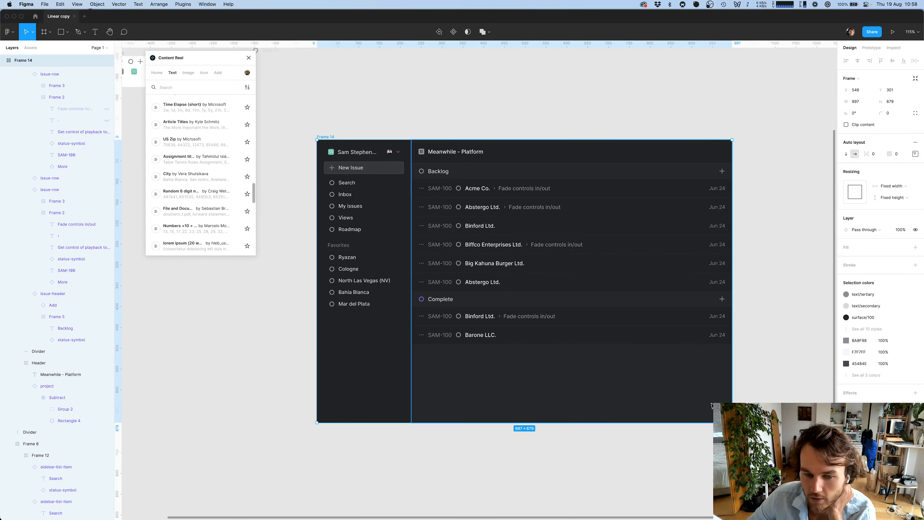
{"action": "left_click_drag", "start_coordinate": [600, 421], "coordinate": [590, 339]}
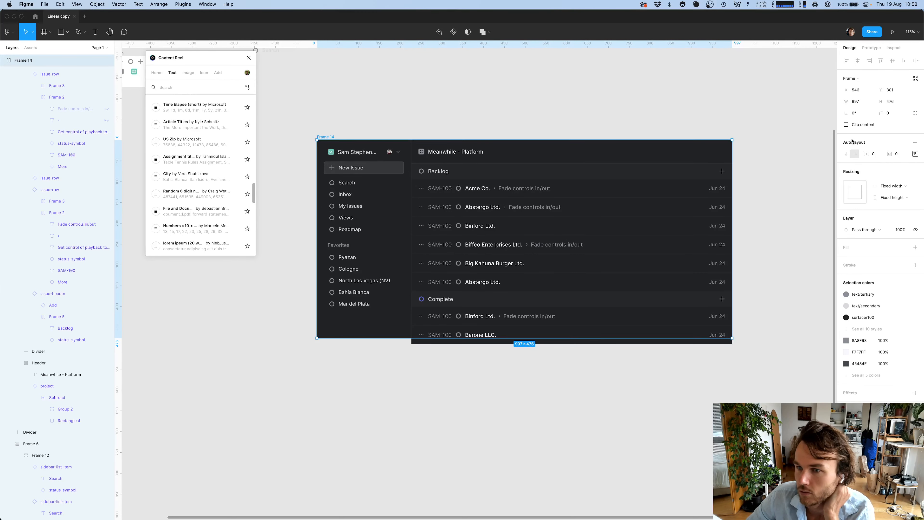
{"action": "left_click", "coordinate": [675, 424]}
{"action": "scroll", "coordinate": [674, 423], "scroll_direction": "up", "scroll_amount": 3}
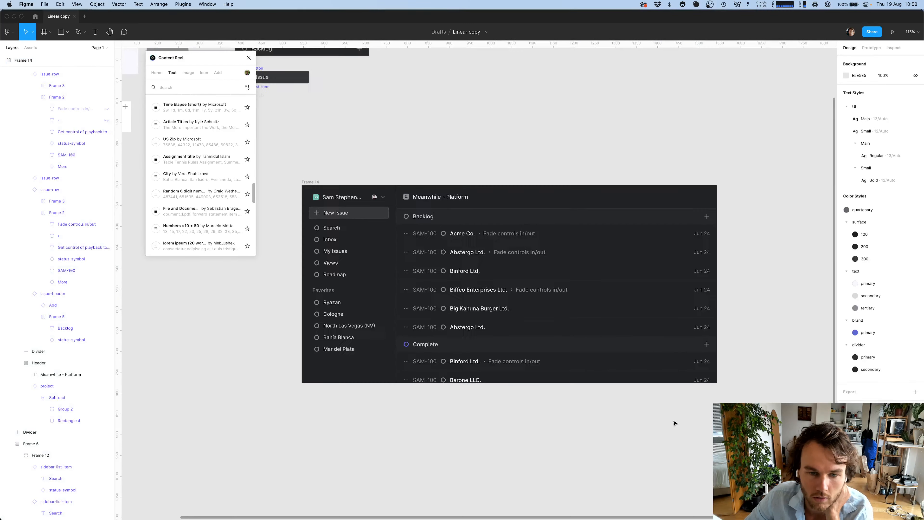
{"action": "scroll", "coordinate": [675, 424], "scroll_direction": "down", "scroll_amount": 1}
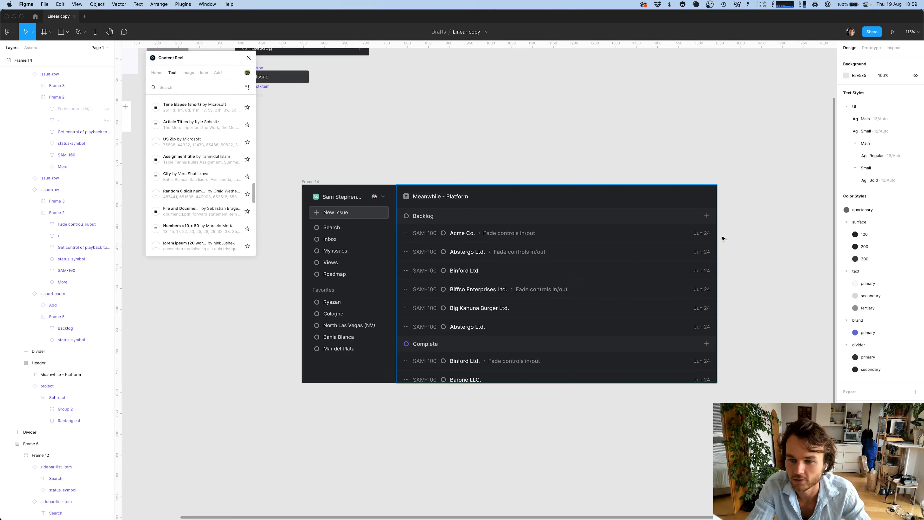
{"action": "scroll", "coordinate": [770, 254], "scroll_direction": "left", "scroll_amount": 2}
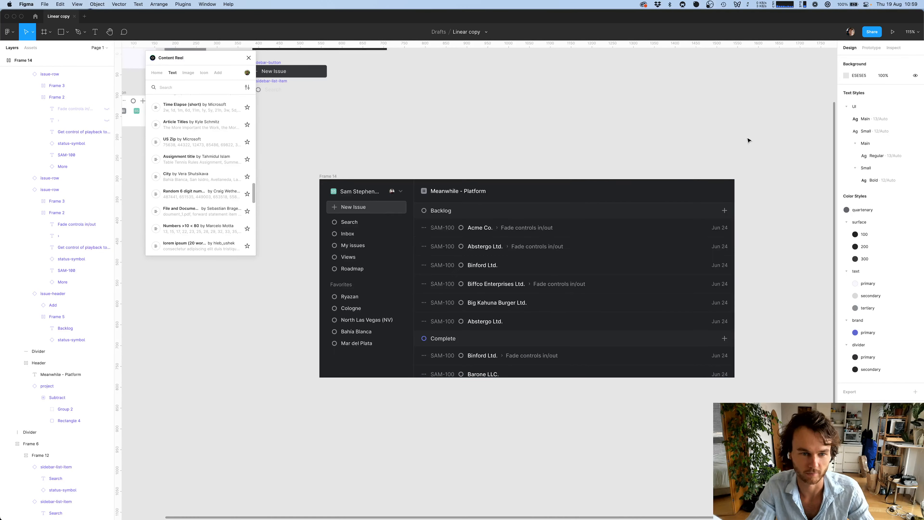
{"action": "scroll", "coordinate": [747, 140], "scroll_direction": "right", "scroll_amount": 2}
{"action": "scroll", "coordinate": [748, 157], "scroll_direction": "right", "scroll_amount": 3}
{"action": "scroll", "coordinate": [748, 157], "scroll_direction": "up", "scroll_amount": 2}
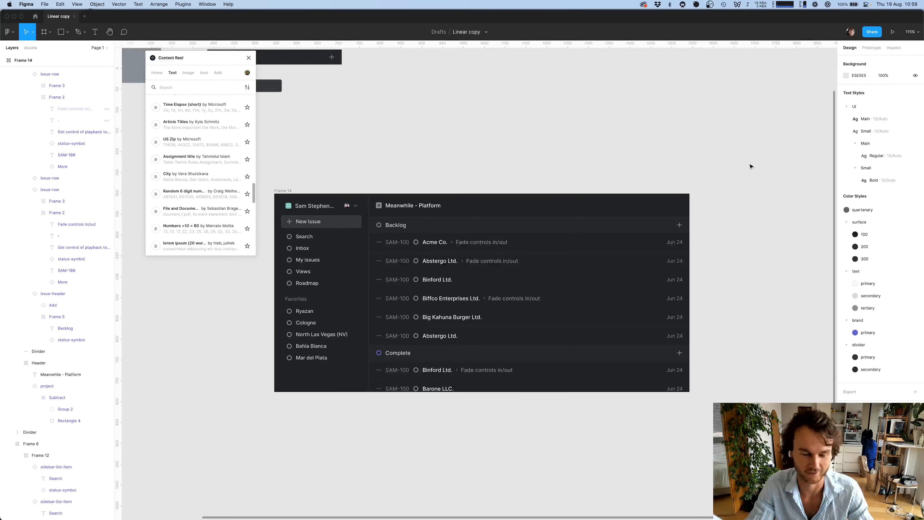
Switch to Finder and place its window over the mockup as a native window reference
{"action": "key", "text": "alt+space"}
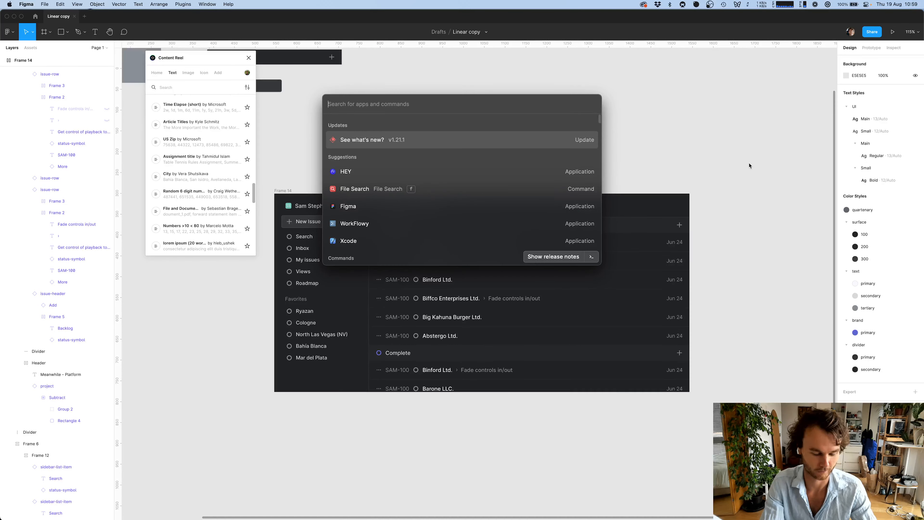
{"action": "type", "text": "finder"}
{"action": "key", "text": "Return"}
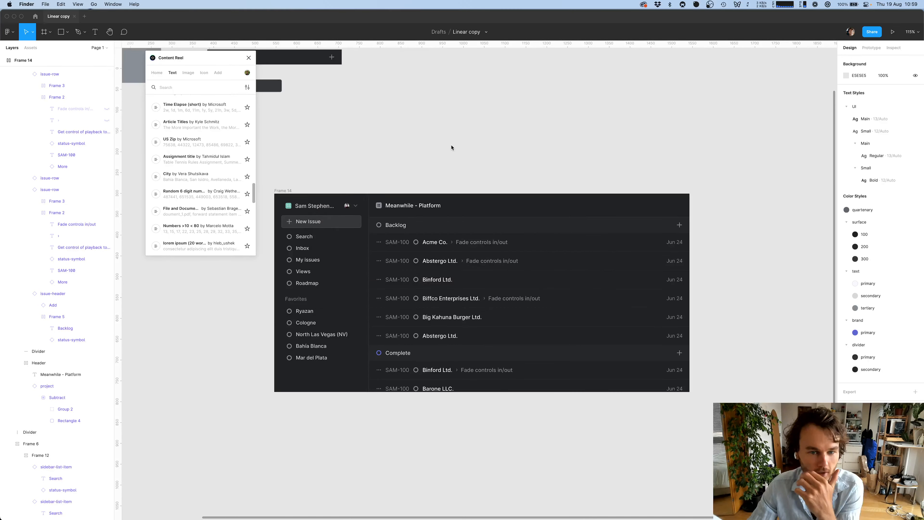
{"action": "left_click_drag", "start_coordinate": [344, 156], "coordinate": [509, 240]}
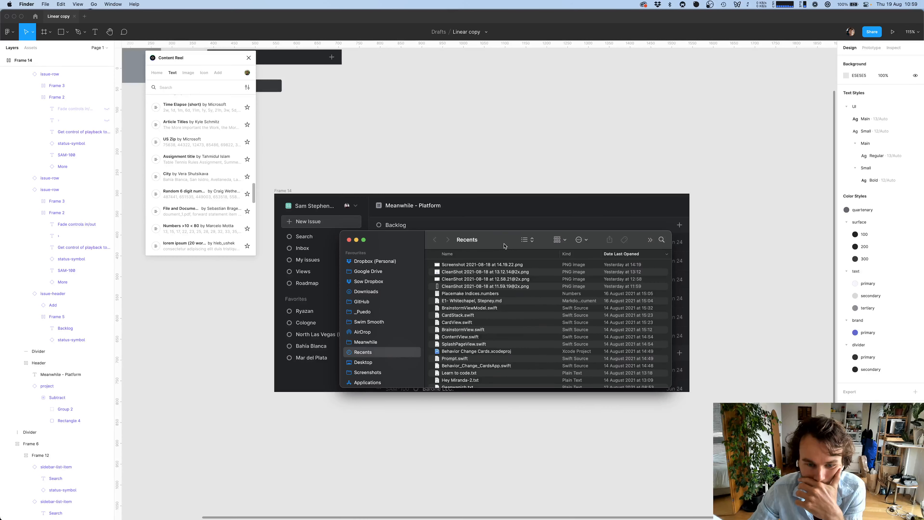
{"action": "right_click", "coordinate": [464, 297]}
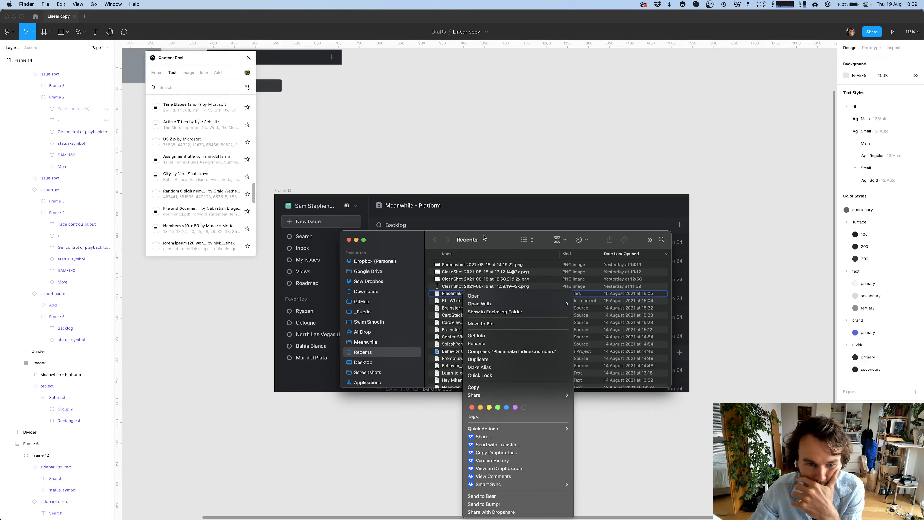
{"action": "left_click", "coordinate": [502, 237]}
{"action": "left_click_drag", "start_coordinate": [502, 237], "coordinate": [651, 205]}
Compare the Finder window with Frame 14 at 100% canvas zoom, and close the Finder window to return to Figma
{"action": "left_click", "coordinate": [456, 160]}
{"action": "key", "text": "shift+0"}
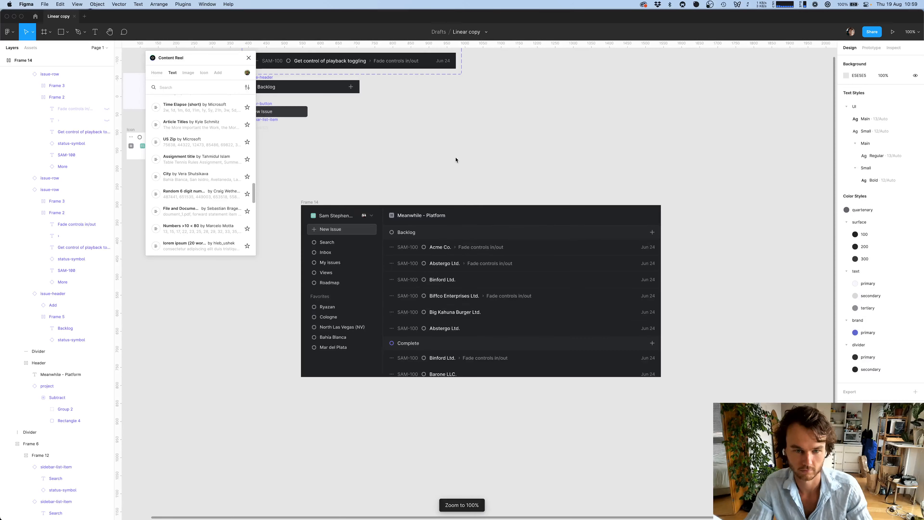
{"action": "key", "text": "super+Tab"}
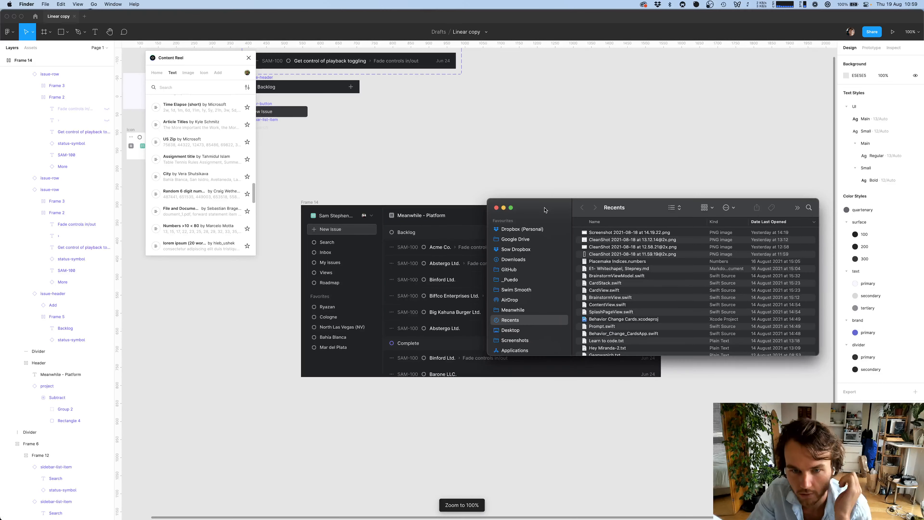
{"action": "left_click_drag", "start_coordinate": [544, 210], "coordinate": [502, 230]}
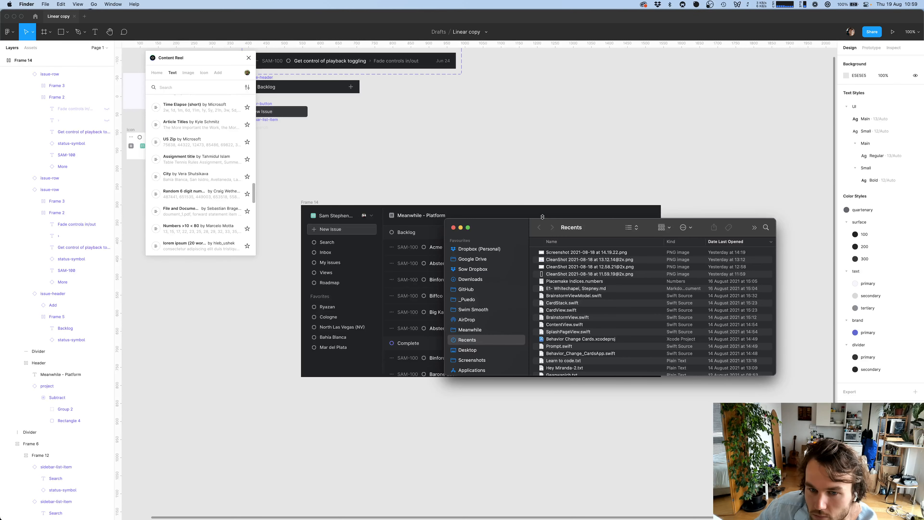
{"action": "left_click_drag", "start_coordinate": [512, 236], "coordinate": [458, 301]}
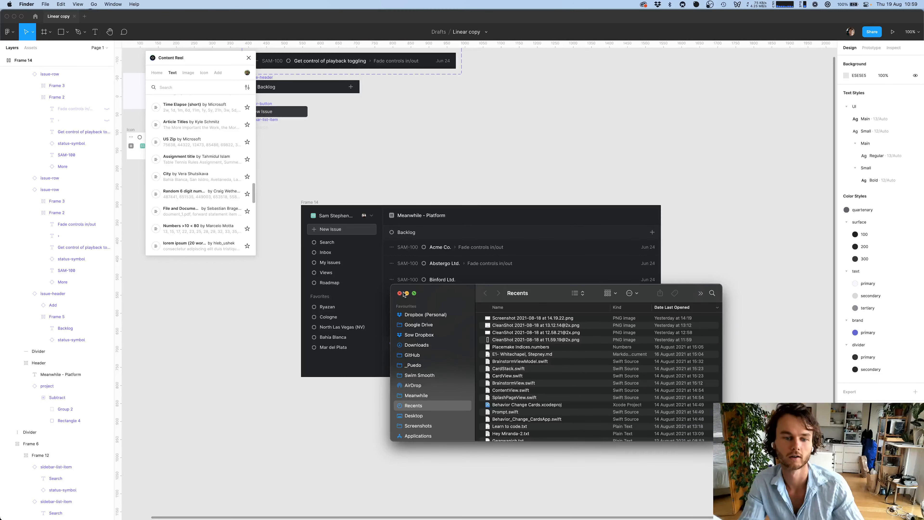
{"action": "left_click", "coordinate": [400, 293]}
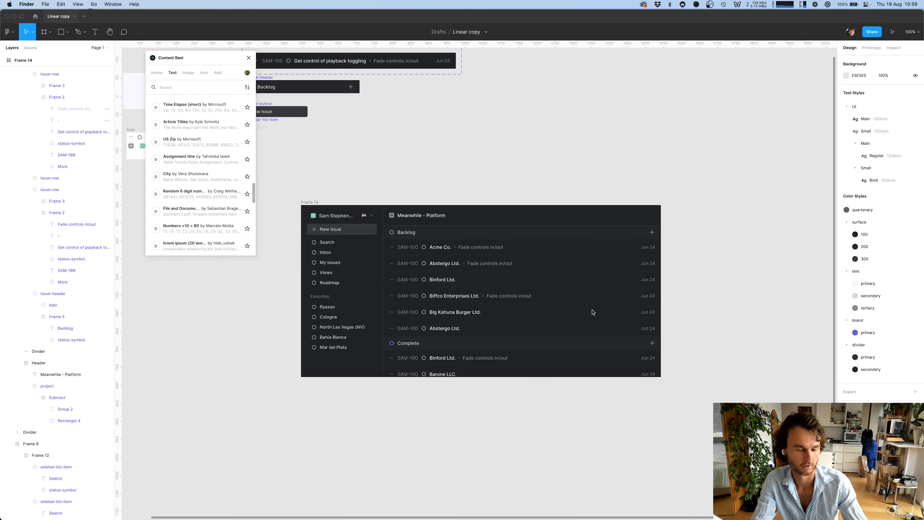
{"action": "left_click", "coordinate": [475, 293]}
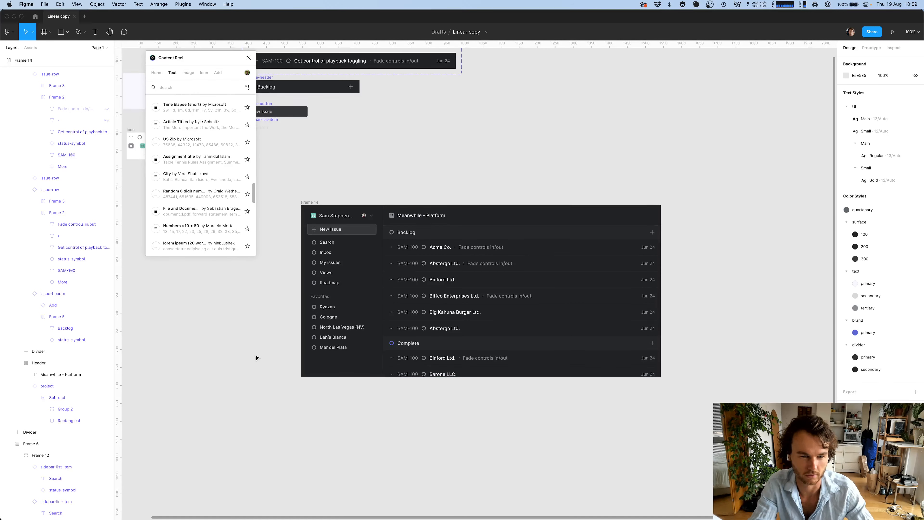
{"action": "scroll", "coordinate": [256, 358], "scroll_direction": "left", "scroll_amount": 2}
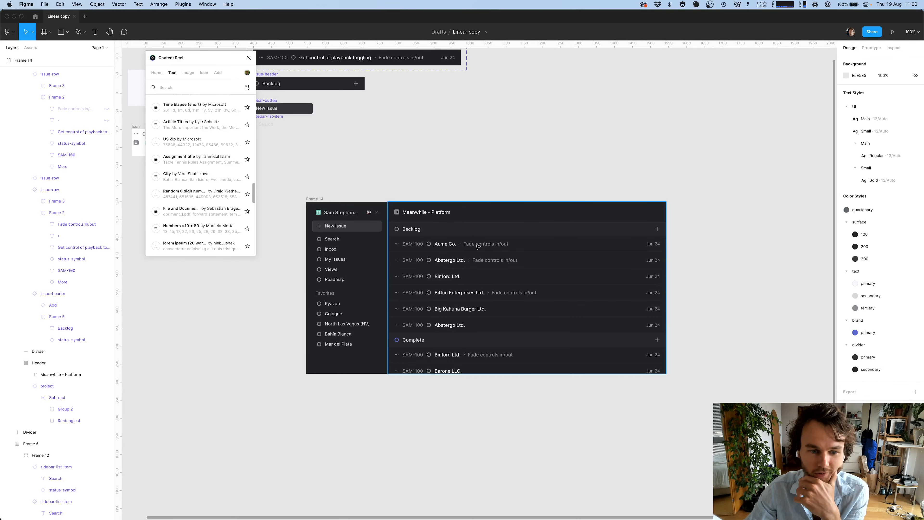
{"action": "scroll", "coordinate": [326, 210], "scroll_direction": "left", "scroll_amount": 3}
{"action": "scroll", "coordinate": [326, 210], "scroll_direction": "up", "scroll_amount": 1}
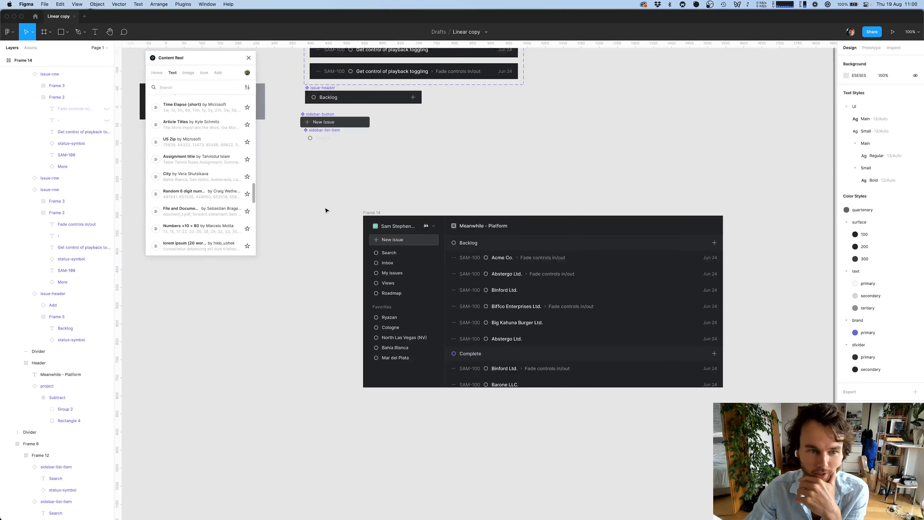
{"action": "scroll", "coordinate": [324, 209], "scroll_direction": "right", "scroll_amount": 1}
{"action": "scroll", "coordinate": [325, 209], "scroll_direction": "down", "scroll_amount": 1}
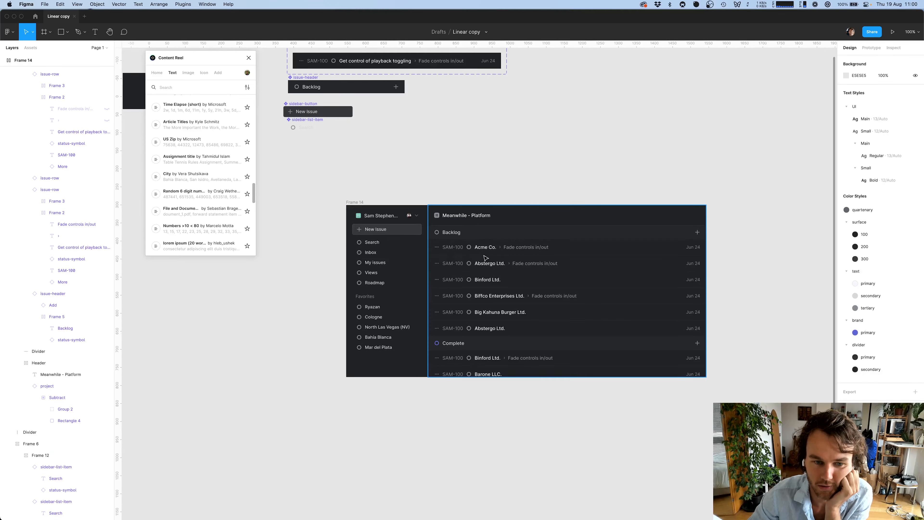
{"action": "scroll", "coordinate": [473, 257], "scroll_direction": "down", "scroll_amount": 2}
{"action": "scroll", "coordinate": [473, 257], "scroll_direction": "right", "scroll_amount": 2}
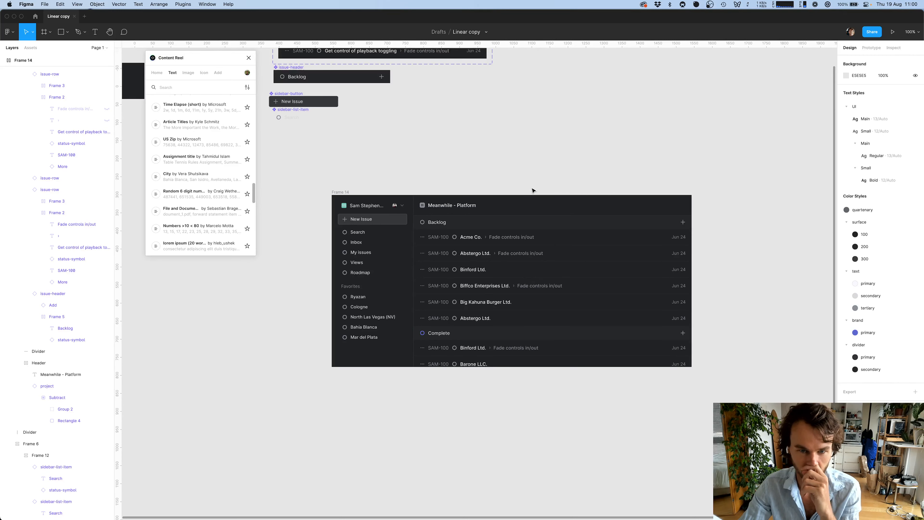
Move the quartenary color style into the text style group, below tertiary
{"action": "scroll", "coordinate": [423, 223], "scroll_direction": "down", "scroll_amount": 1}
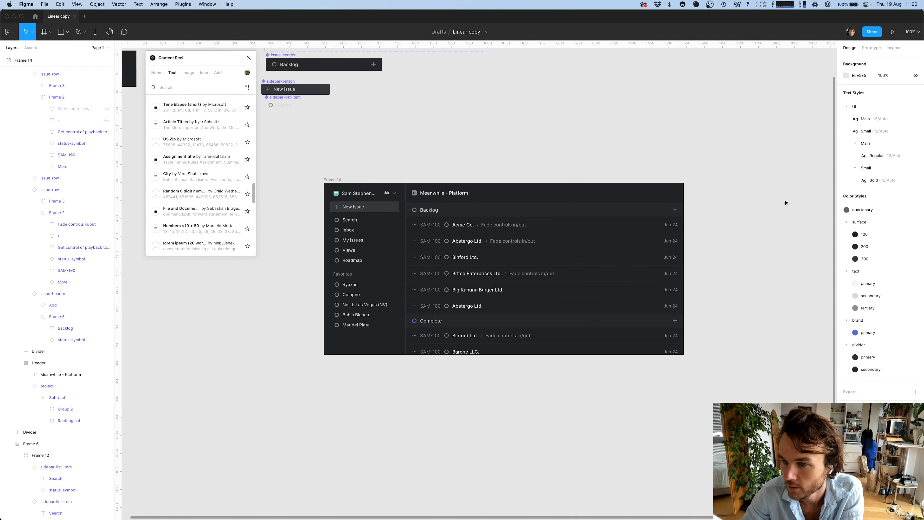
{"action": "left_click_drag", "start_coordinate": [875, 210], "coordinate": [881, 318]}
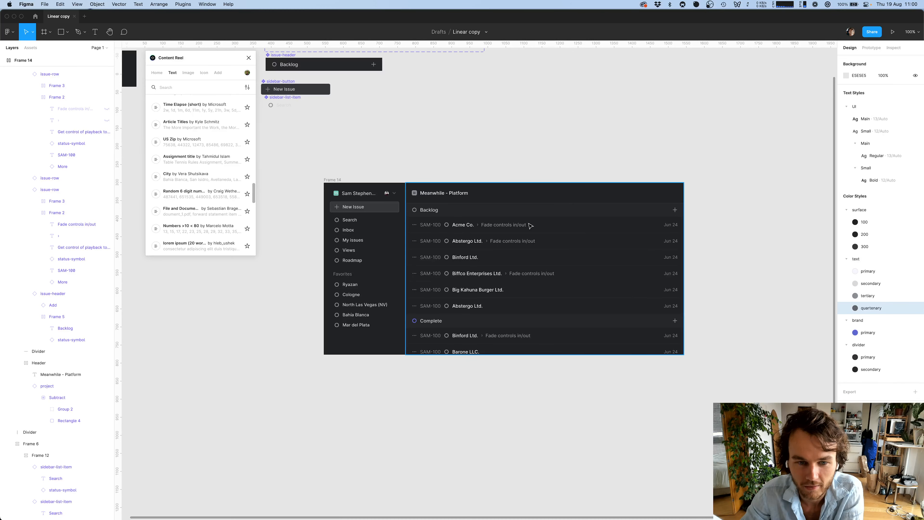
{"action": "scroll", "coordinate": [531, 226], "scroll_direction": "down", "scroll_amount": 2}
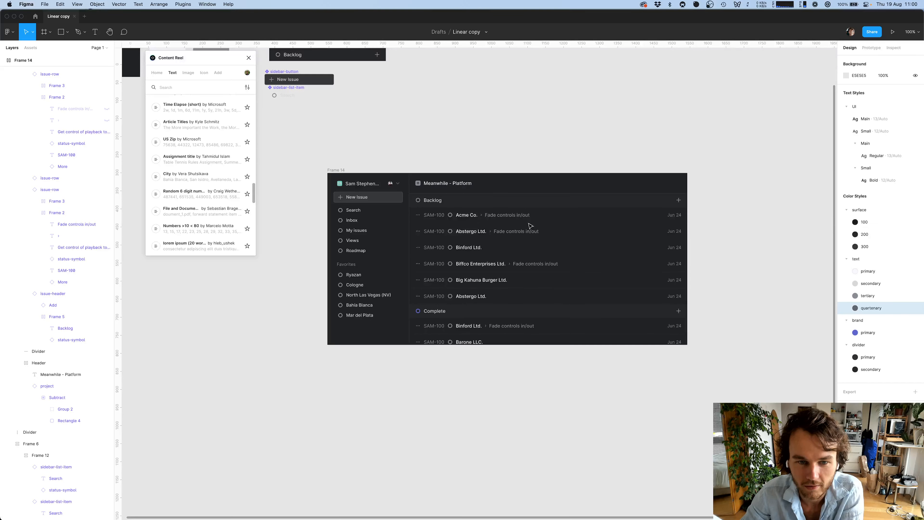
{"action": "scroll", "coordinate": [531, 226], "scroll_direction": "down", "scroll_amount": 2}
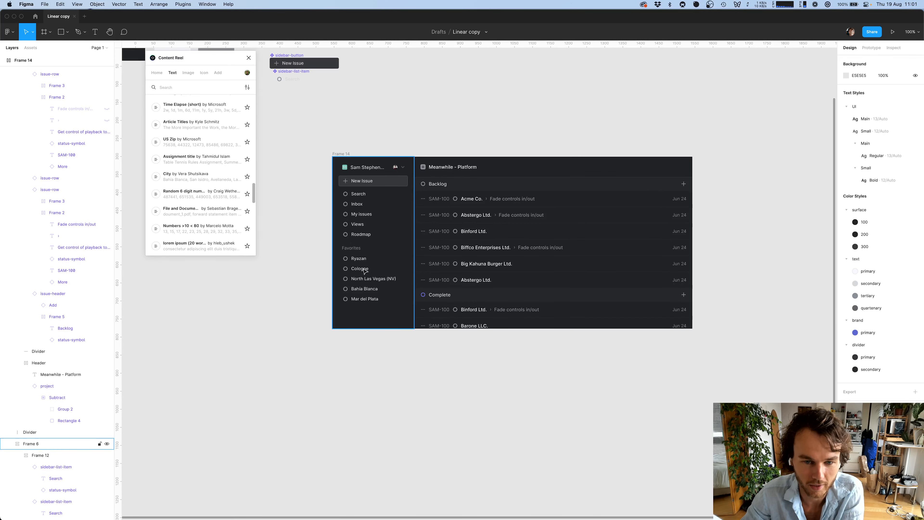
{"action": "scroll", "coordinate": [449, 225], "scroll_direction": "up", "scroll_amount": 3}
{"action": "scroll", "coordinate": [491, 246], "scroll_direction": "up", "scroll_amount": 5}
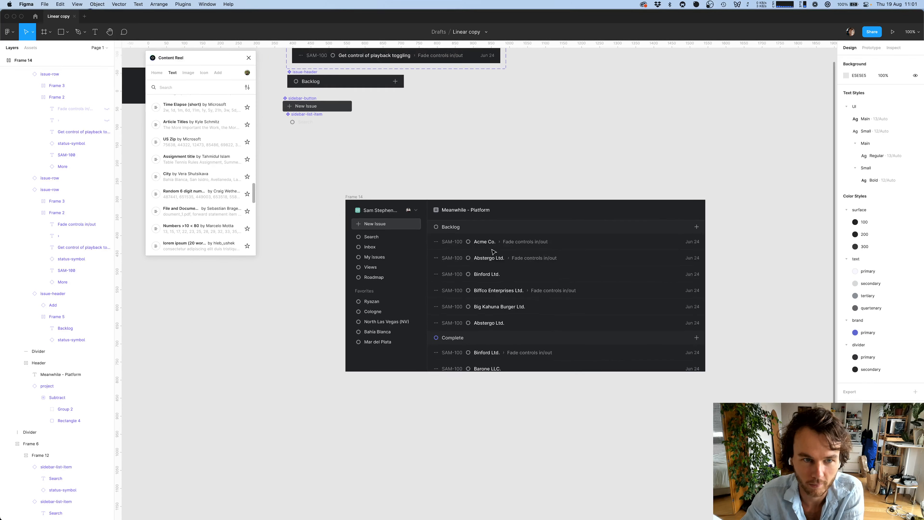
{"action": "scroll", "coordinate": [491, 248], "scroll_direction": "left", "scroll_amount": 4}
{"action": "scroll", "coordinate": [492, 252], "scroll_direction": "down", "scroll_amount": 3}
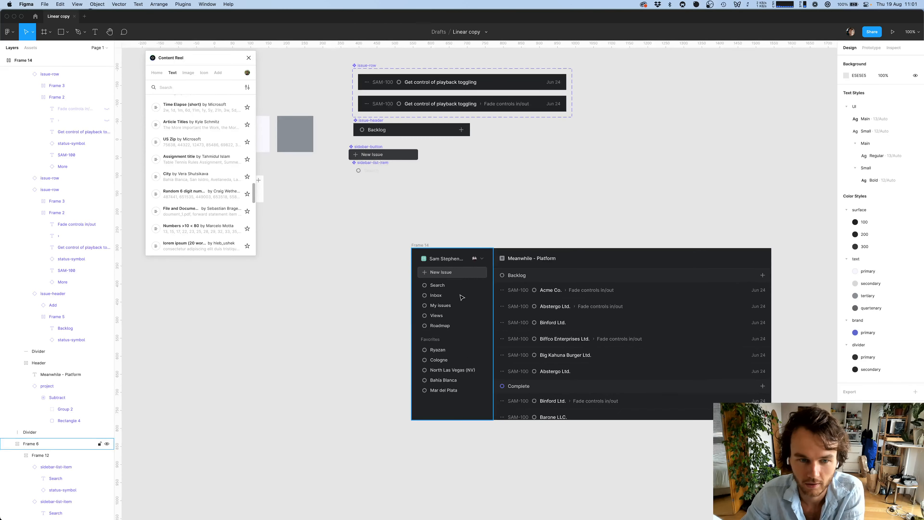
{"action": "scroll", "coordinate": [398, 233], "scroll_direction": "right", "scroll_amount": 3}
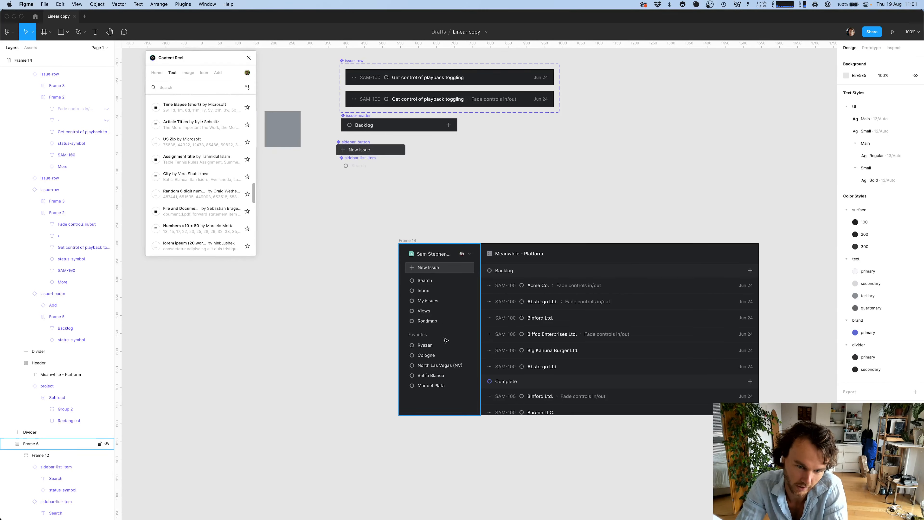
{"action": "scroll", "coordinate": [712, 202], "scroll_direction": "down", "scroll_amount": 2}
{"action": "scroll", "coordinate": [712, 202], "scroll_direction": "right", "scroll_amount": 1}
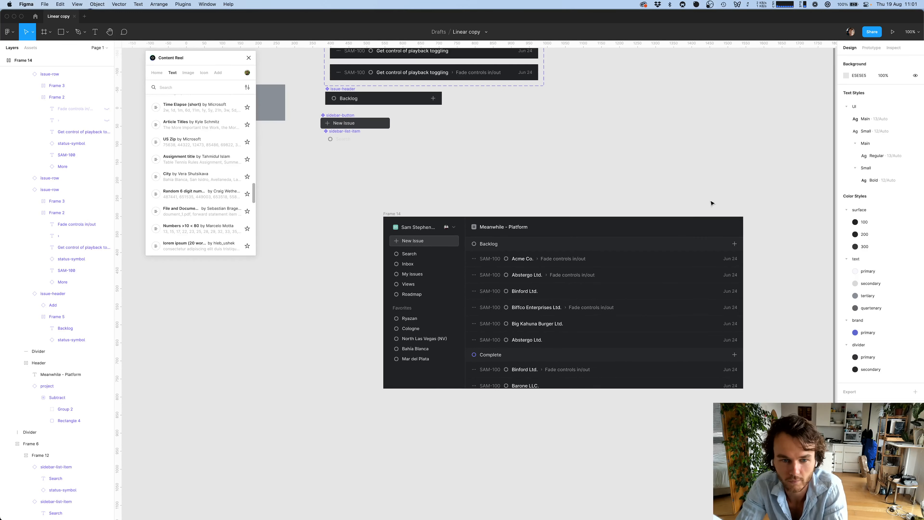
{"action": "scroll", "coordinate": [712, 203], "scroll_direction": "down", "scroll_amount": 2}
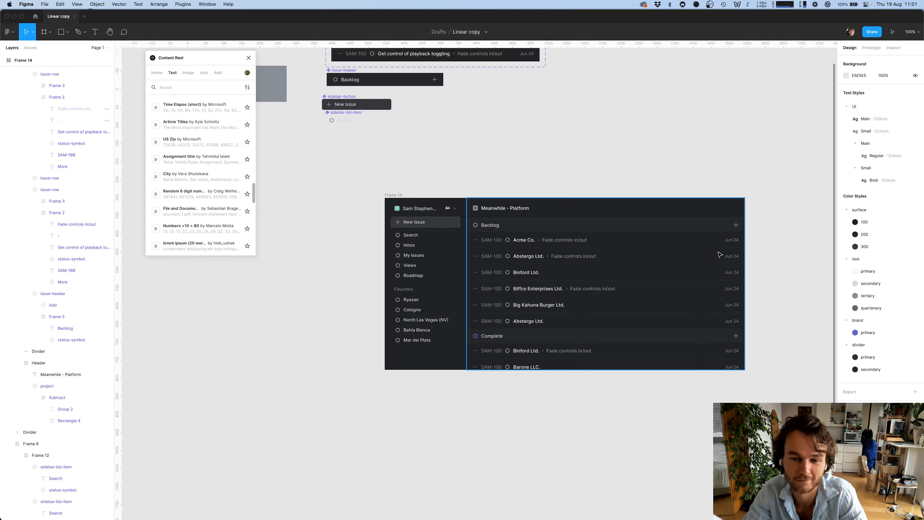
{"action": "scroll", "coordinate": [722, 214], "scroll_direction": "down", "scroll_amount": 2}
{"action": "scroll", "coordinate": [722, 215], "scroll_direction": "right", "scroll_amount": 1}
{"action": "scroll", "coordinate": [802, 282], "scroll_direction": "right", "scroll_amount": 1}
{"action": "scroll", "coordinate": [802, 282], "scroll_direction": "up", "scroll_amount": 1}
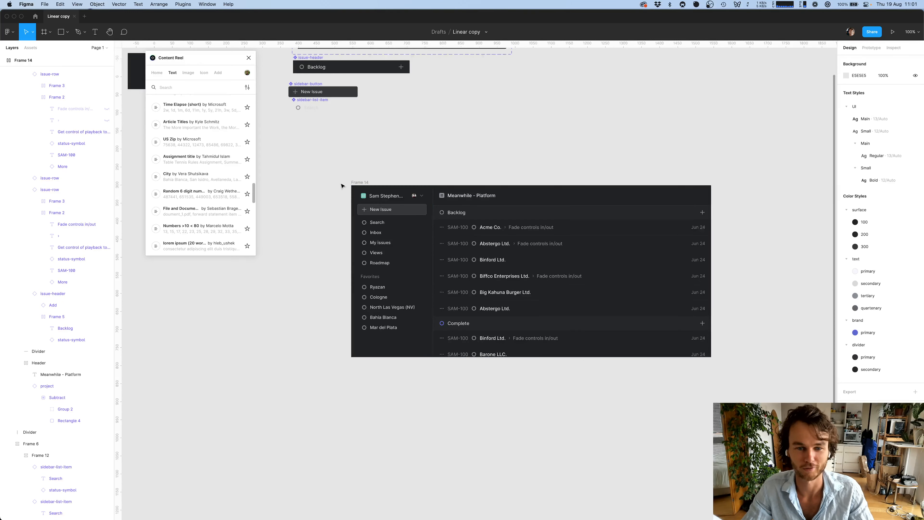
{"action": "scroll", "coordinate": [342, 186], "scroll_direction": "up", "scroll_amount": 3}
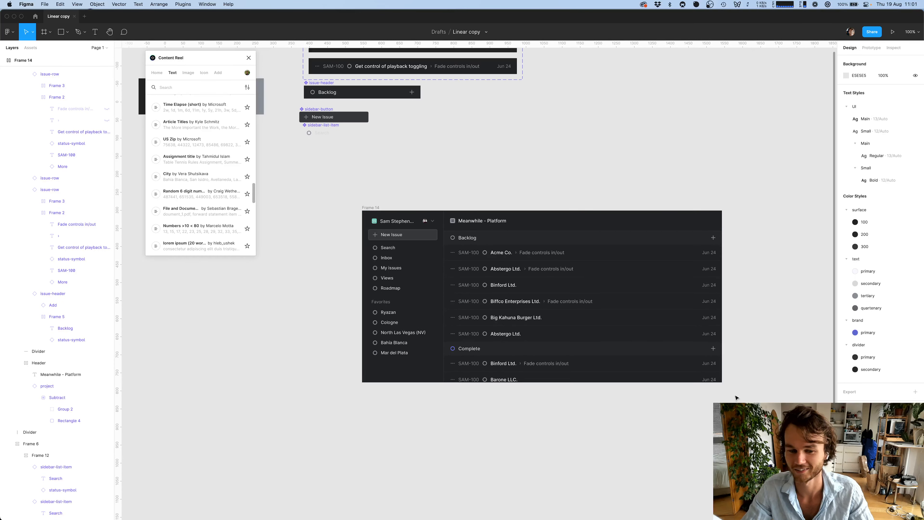